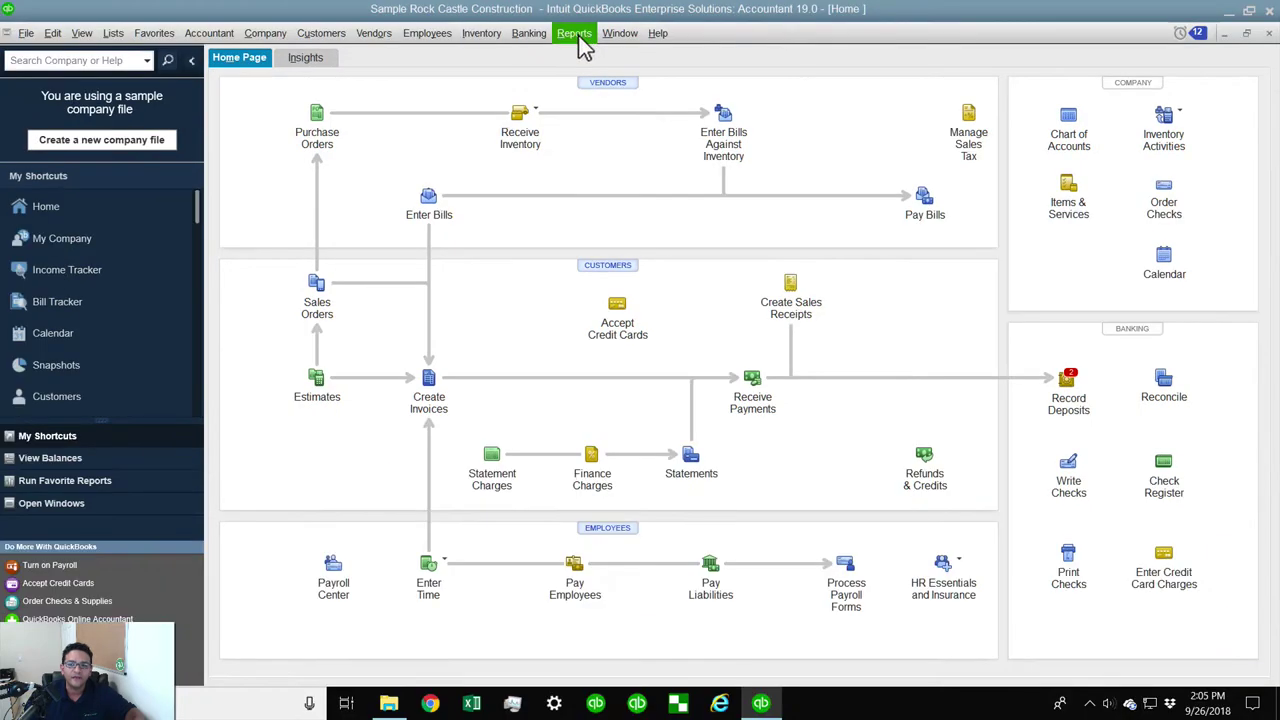
Look through the Company & Financial reports, including Profit & Loss Standard, Balance Sheet Standard and Statement of Cash Flows.
{"action": "left_click", "coordinate": [578, 35]}
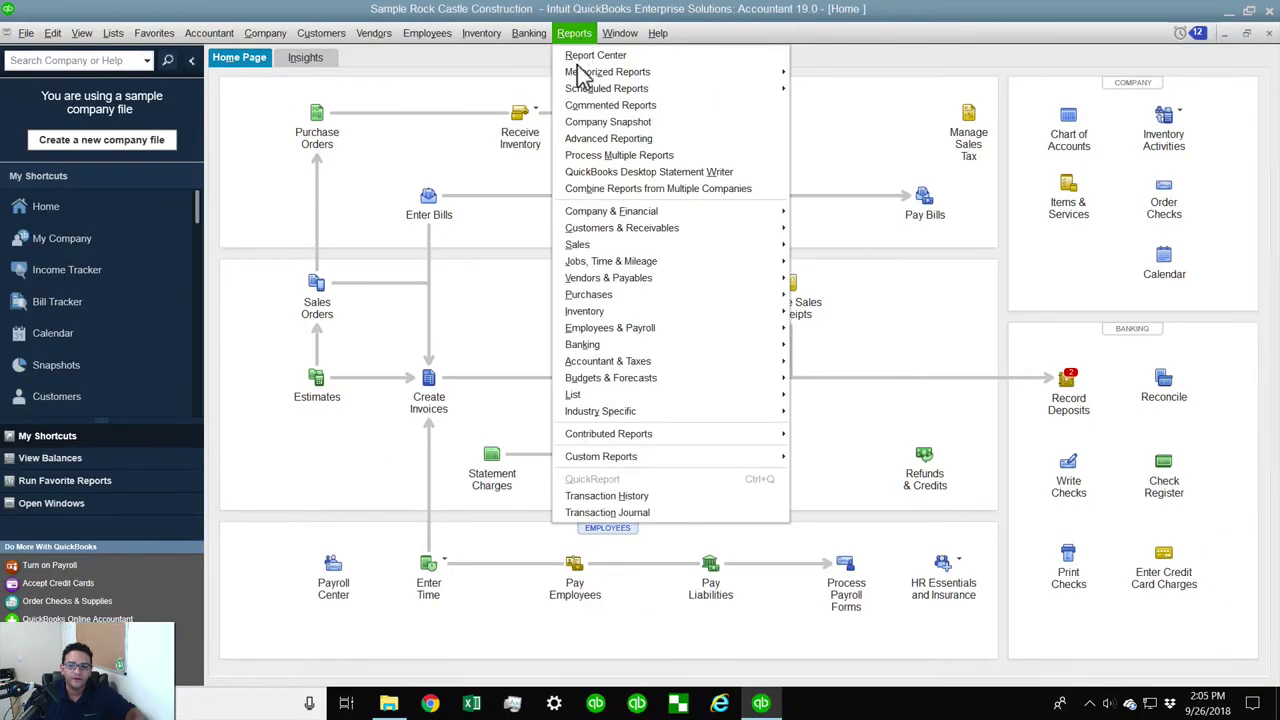
{"action": "mouse_move", "coordinate": [611, 213]}
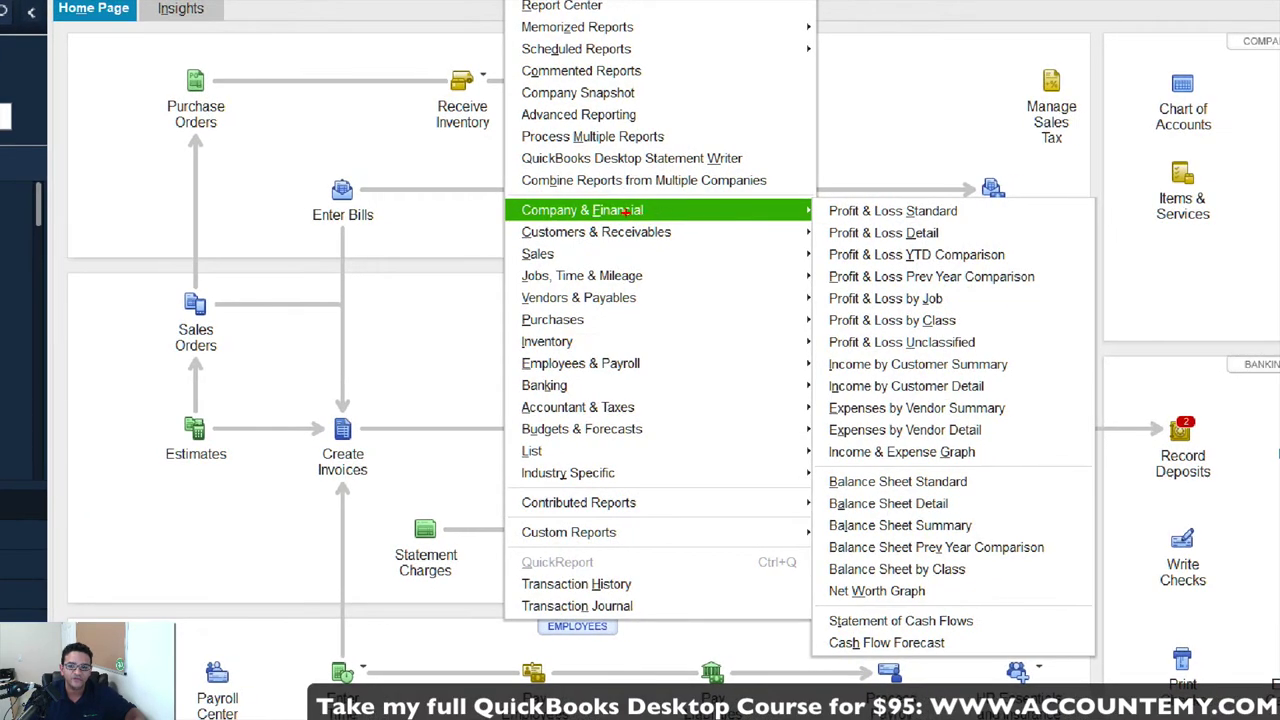
{"action": "left_click_drag", "start_coordinate": [514, 216], "coordinate": [610, 223]}
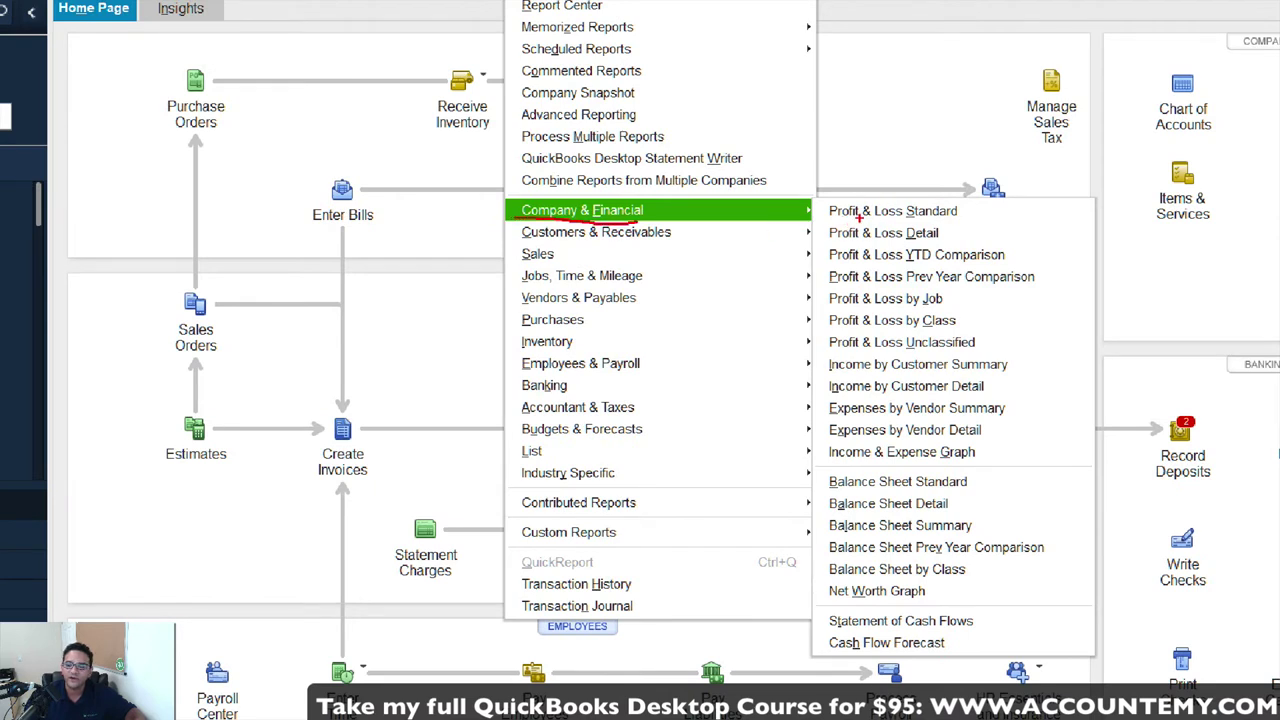
{"action": "mouse_move", "coordinate": [823, 216]}
{"action": "left_mouse_down"}
{"action": "mouse_move", "coordinate": [970, 212]}
{"action": "mouse_move", "coordinate": [850, 192]}
{"action": "mouse_move", "coordinate": [824, 213]}
{"action": "left_mouse_up"}
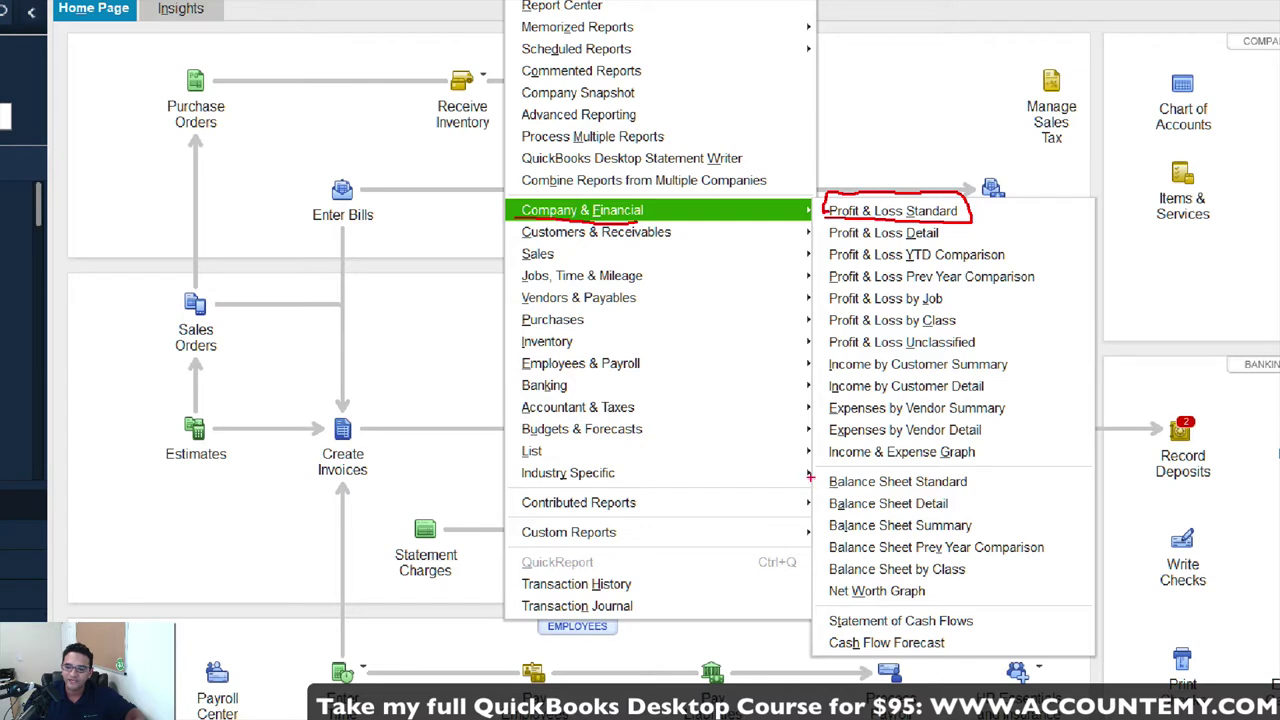
{"action": "mouse_move", "coordinate": [810, 478]}
{"action": "left_mouse_down"}
{"action": "mouse_move", "coordinate": [832, 463]}
{"action": "mouse_move", "coordinate": [976, 472]}
{"action": "mouse_move", "coordinate": [880, 492]}
{"action": "mouse_move", "coordinate": [796, 460]}
{"action": "left_mouse_up"}
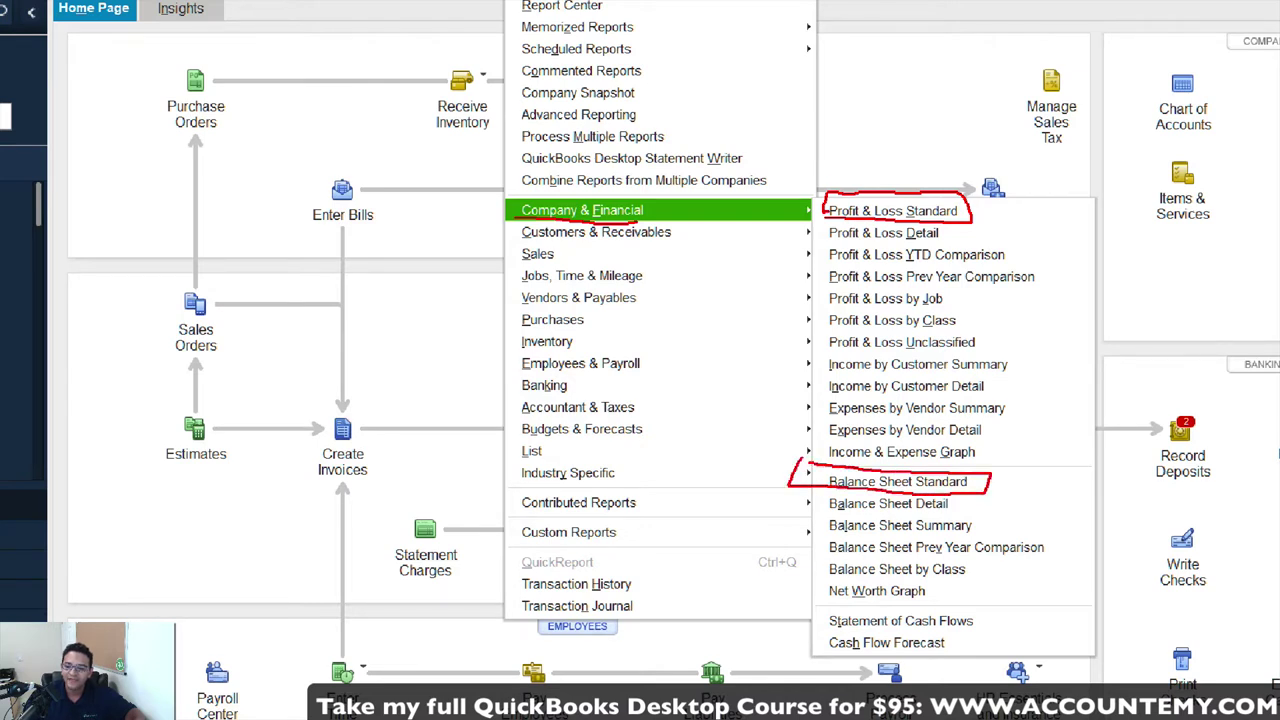
{"action": "mouse_move", "coordinate": [811, 630]}
{"action": "left_mouse_down"}
{"action": "mouse_move", "coordinate": [986, 634]}
{"action": "mouse_move", "coordinate": [976, 603]}
{"action": "mouse_move", "coordinate": [812, 605]}
{"action": "mouse_move", "coordinate": [800, 628]}
{"action": "left_mouse_up"}
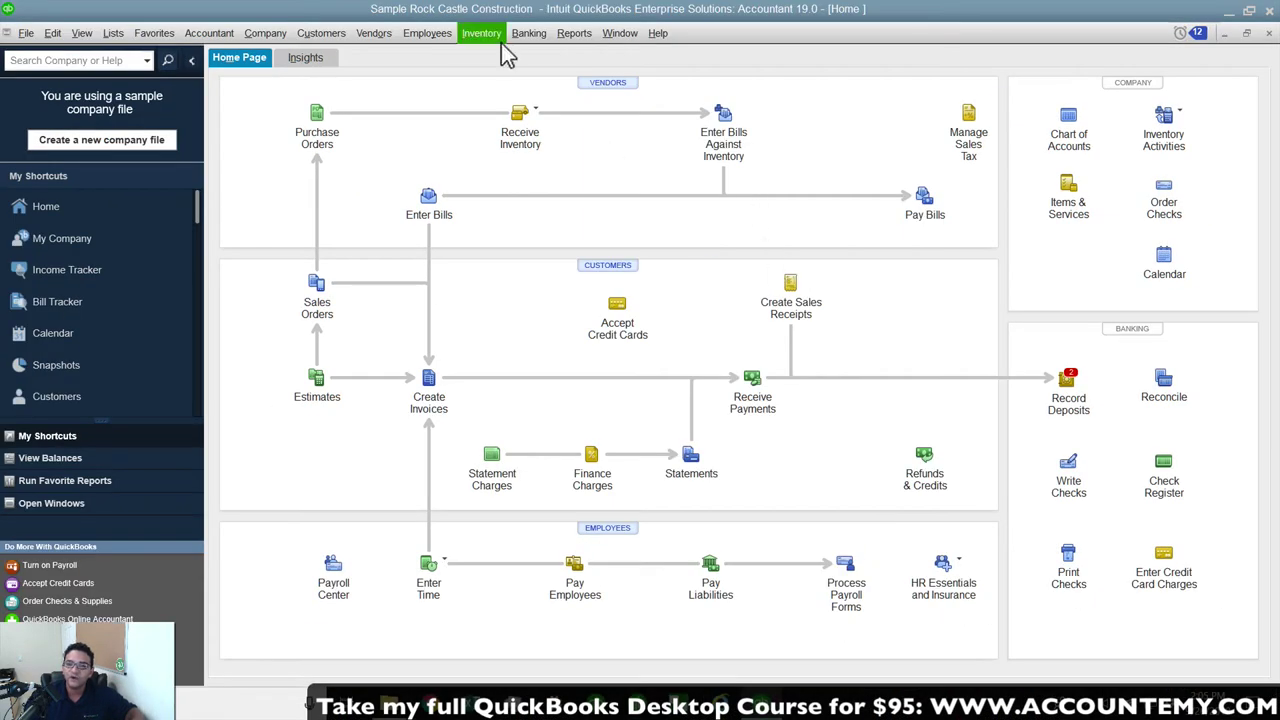
Open the Profit & Loss Standard report and collapse the shortcuts sidebar.
{"action": "left_click", "coordinate": [543, 34]}
{"action": "mouse_move", "coordinate": [574, 33]}
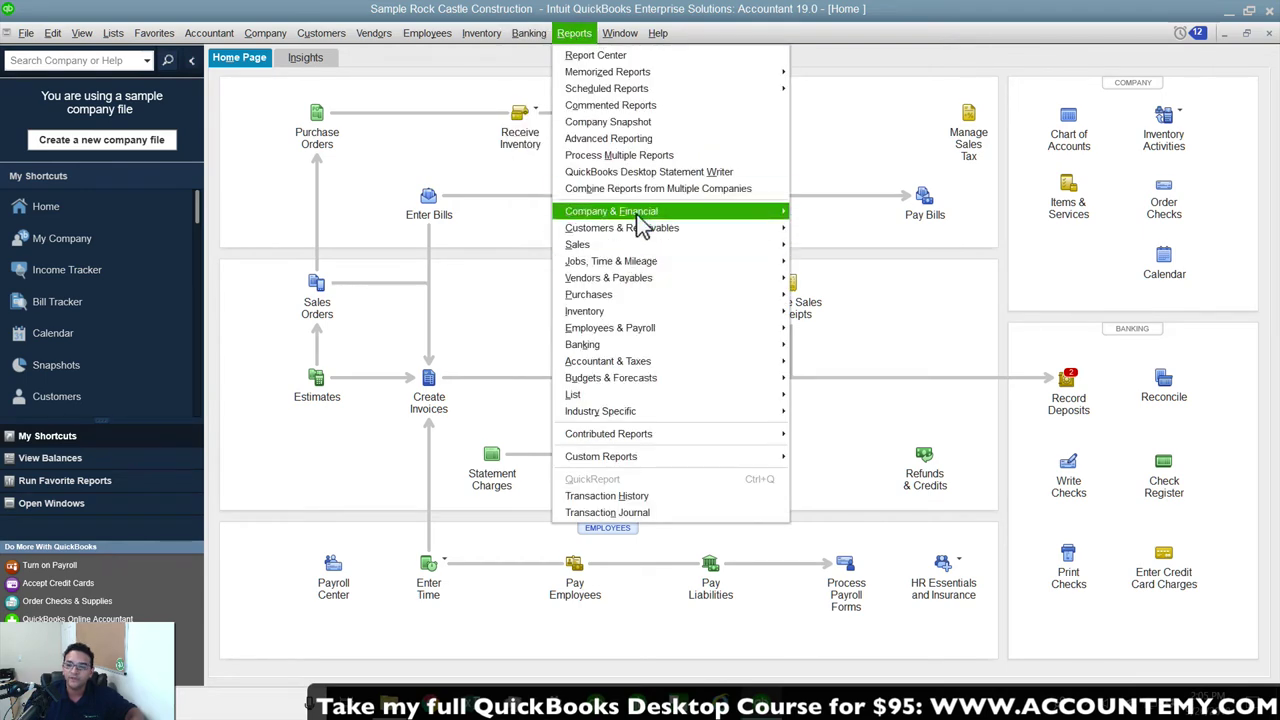
{"action": "mouse_move", "coordinate": [640, 211]}
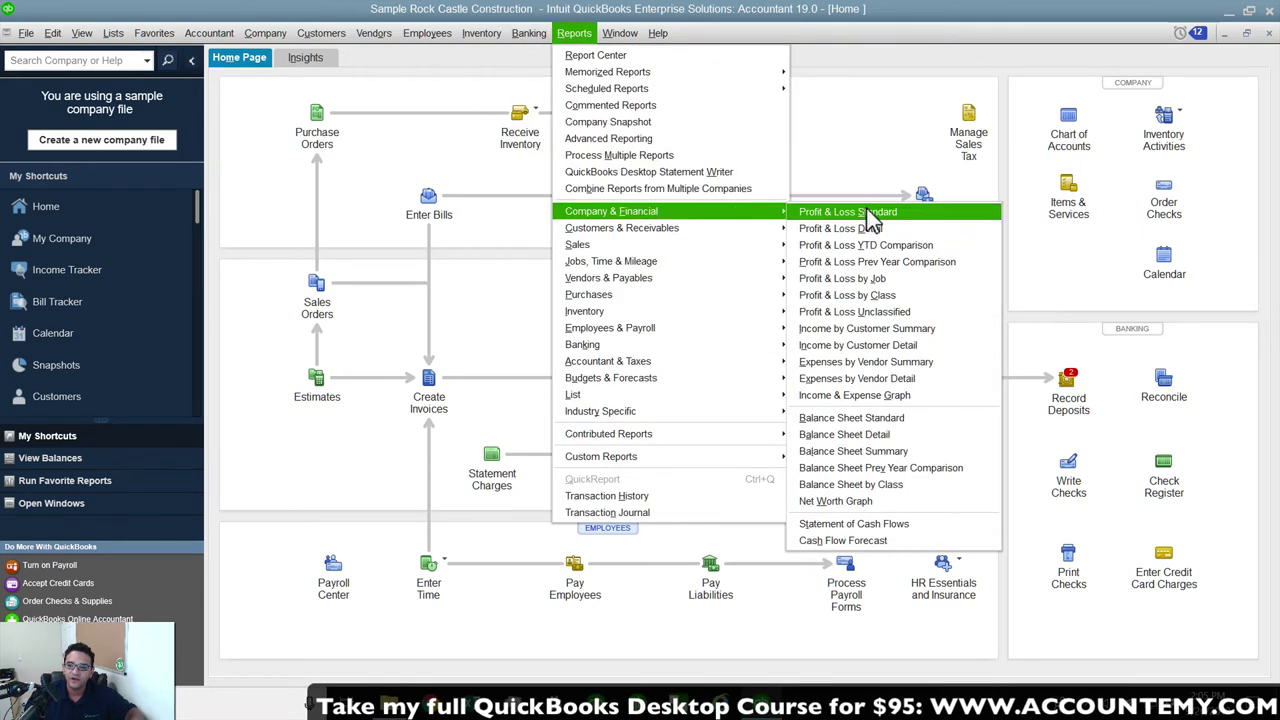
{"action": "left_click", "coordinate": [866, 211]}
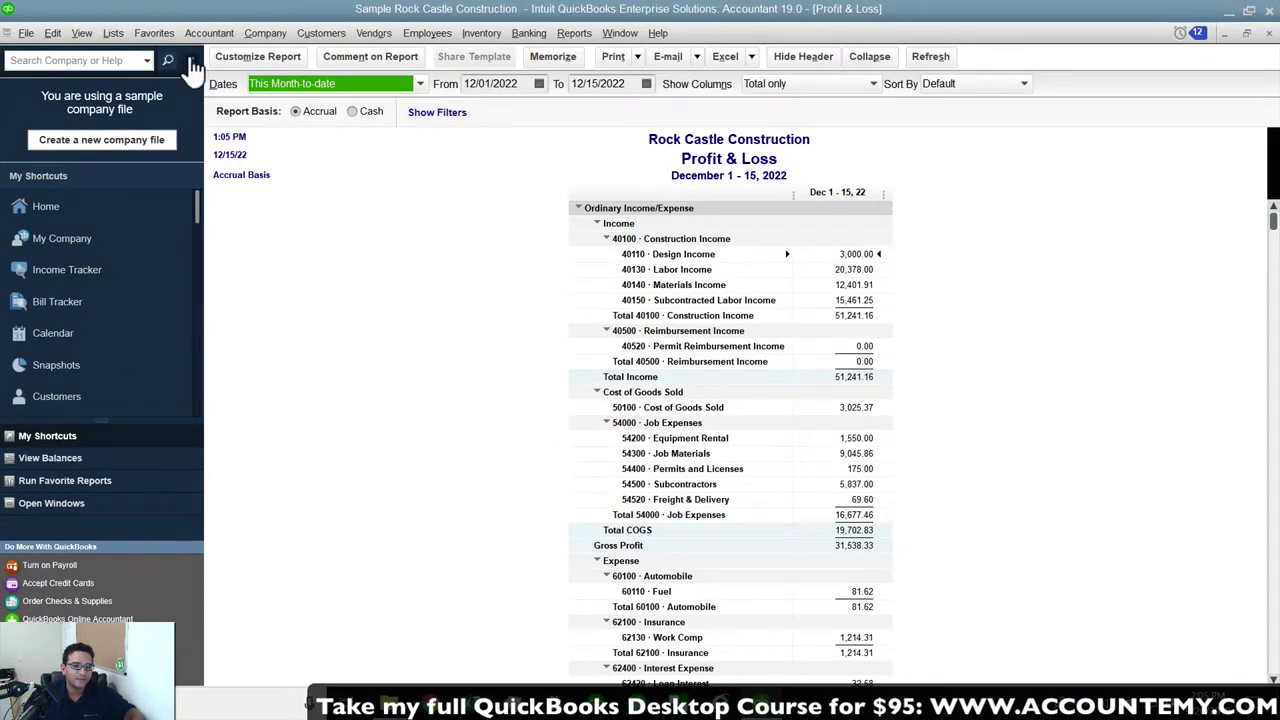
{"action": "left_click", "coordinate": [193, 62]}
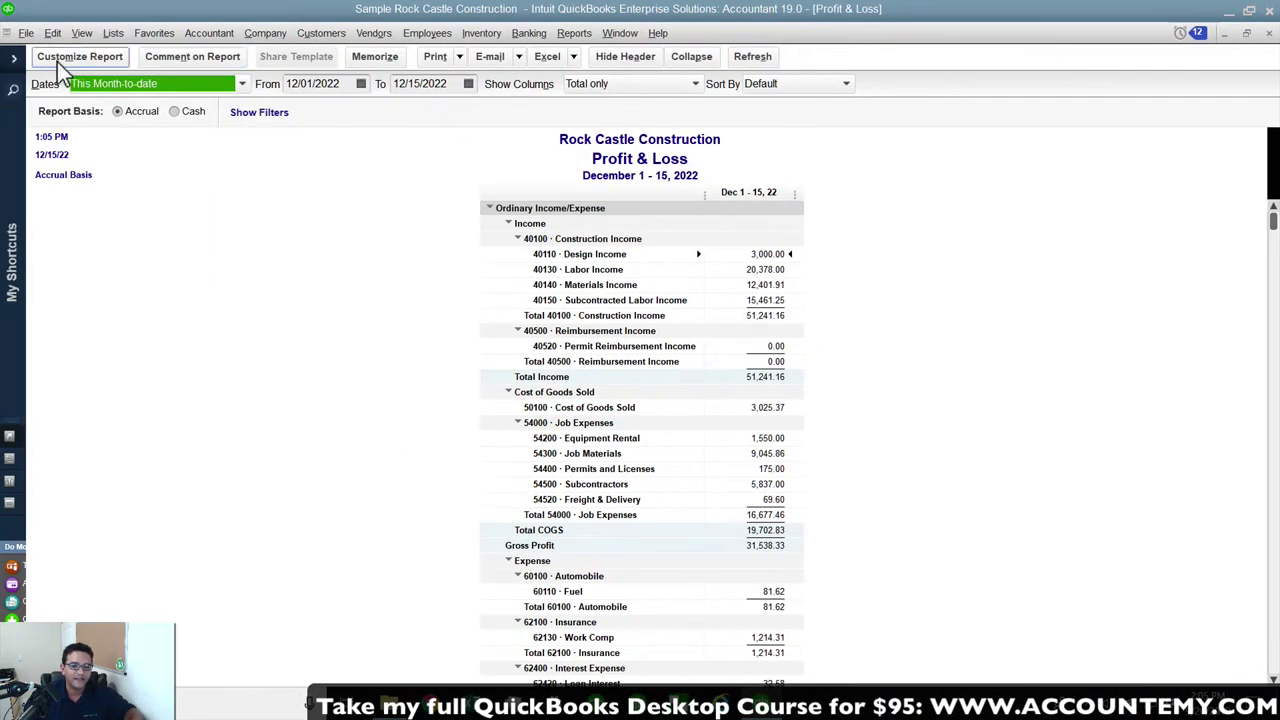
Check which windows are open and switch from the Profit & Loss report to the Home window.
{"action": "left_click", "coordinate": [620, 33]}
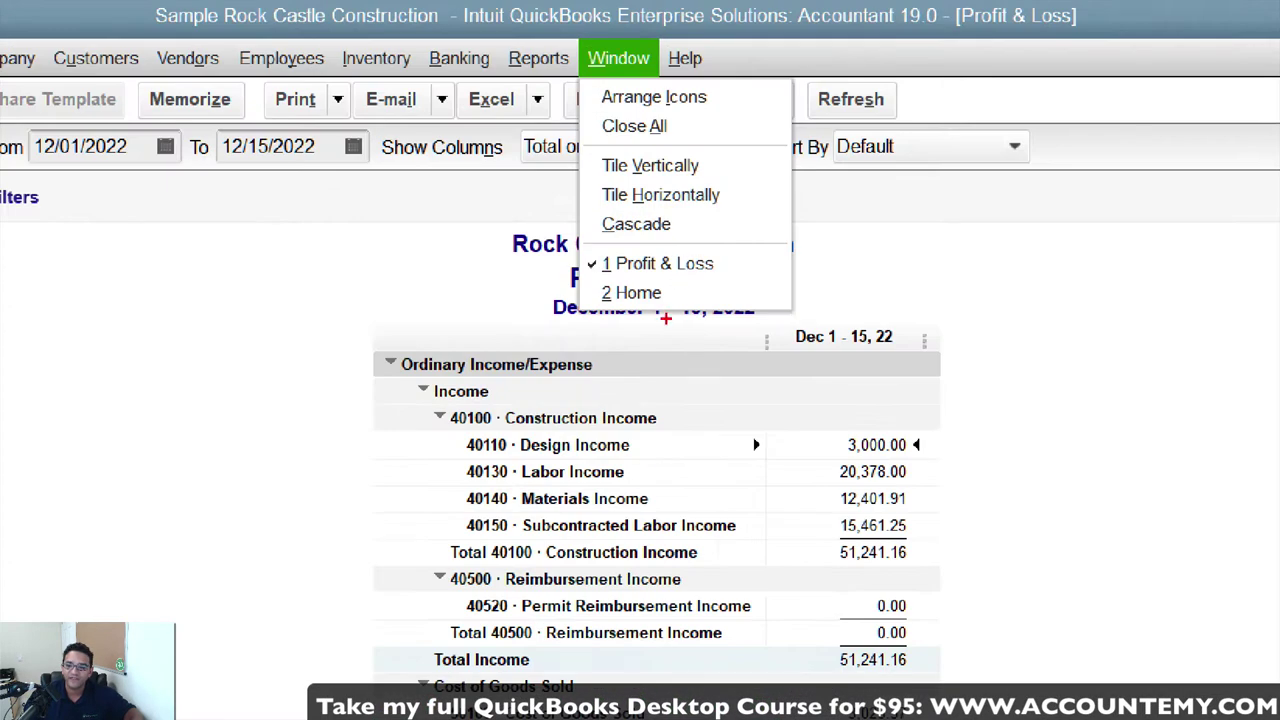
{"action": "mouse_move", "coordinate": [680, 285]}
{"action": "left_mouse_down"}
{"action": "mouse_move", "coordinate": [652, 276]}
{"action": "mouse_move", "coordinate": [570, 305]}
{"action": "mouse_move", "coordinate": [678, 292]}
{"action": "left_mouse_up"}
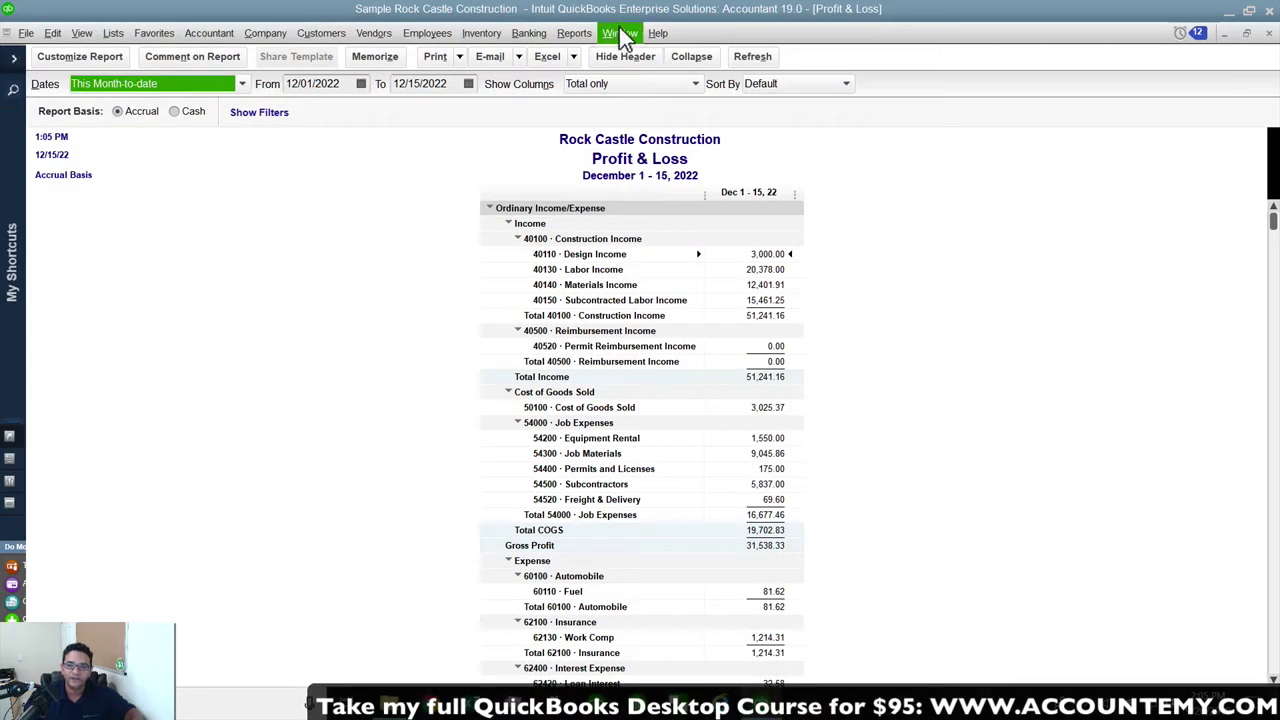
{"action": "left_click", "coordinate": [618, 58]}
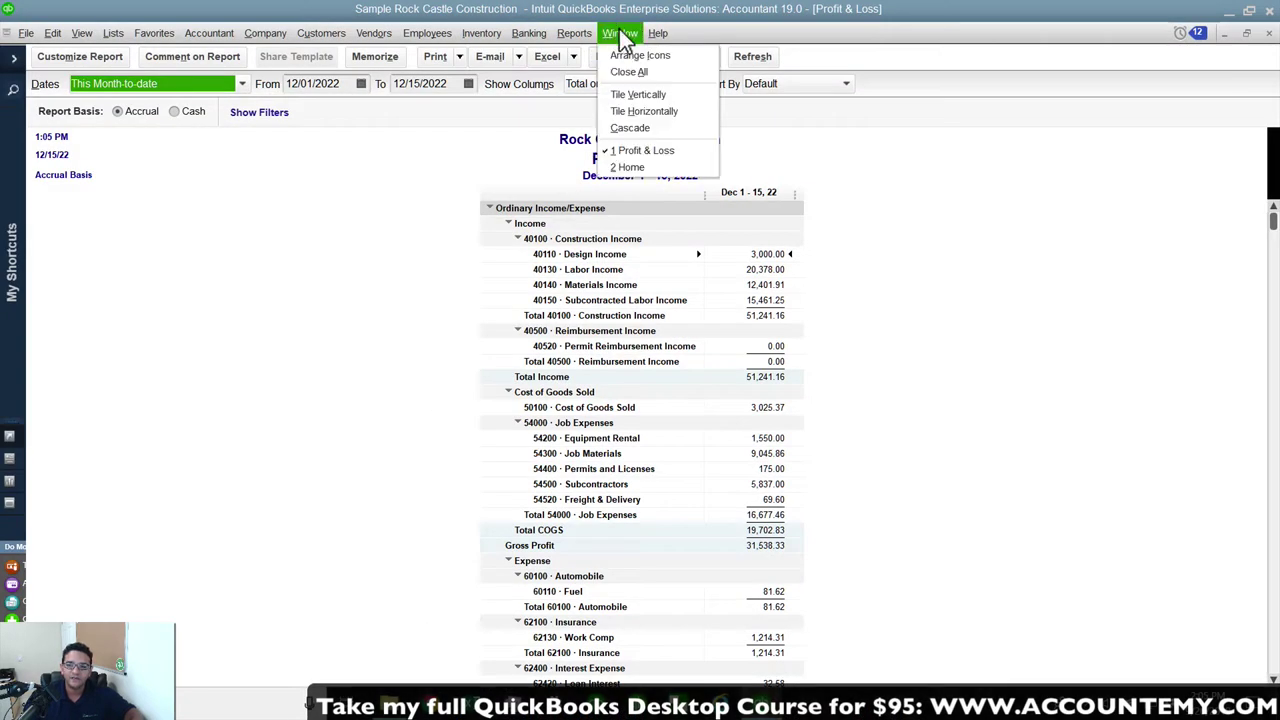
{"action": "left_click", "coordinate": [650, 167]}
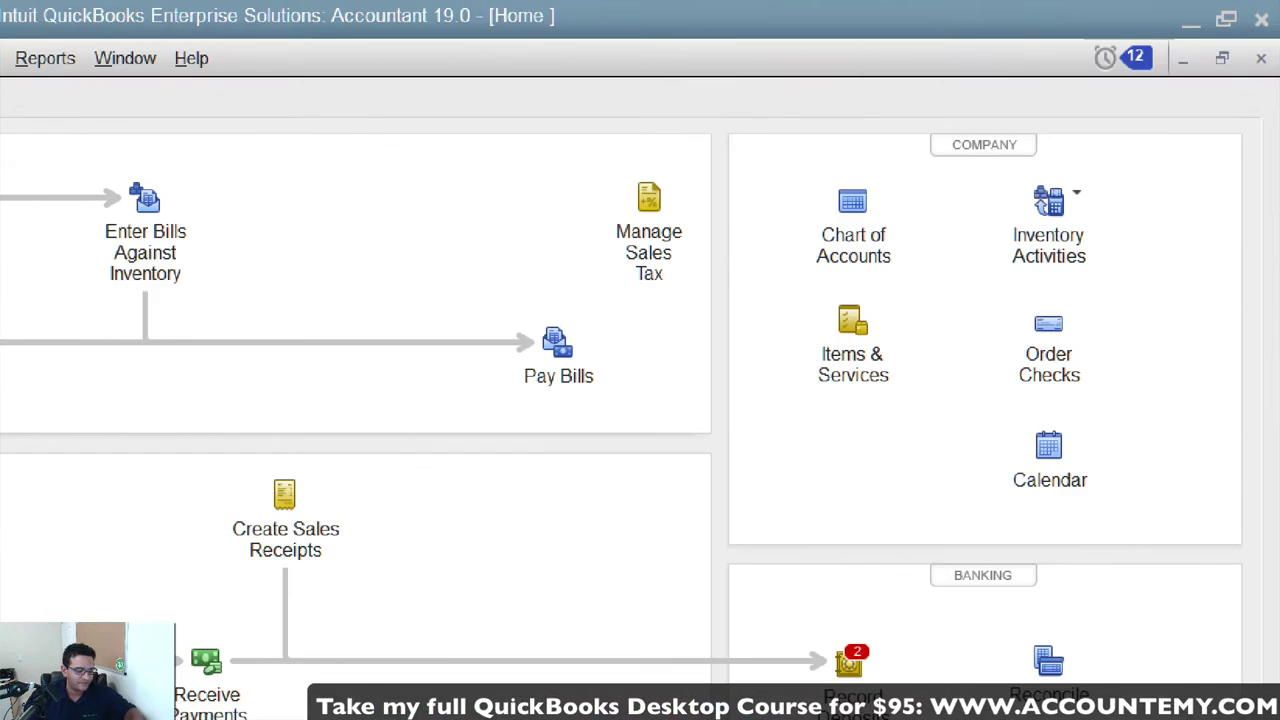
{"action": "mouse_move", "coordinate": [1272, 44]}
{"action": "left_mouse_down"}
{"action": "mouse_move", "coordinate": [1244, 40]}
{"action": "mouse_move", "coordinate": [1270, 88]}
{"action": "mouse_move", "coordinate": [1259, 68]}
{"action": "left_mouse_up"}
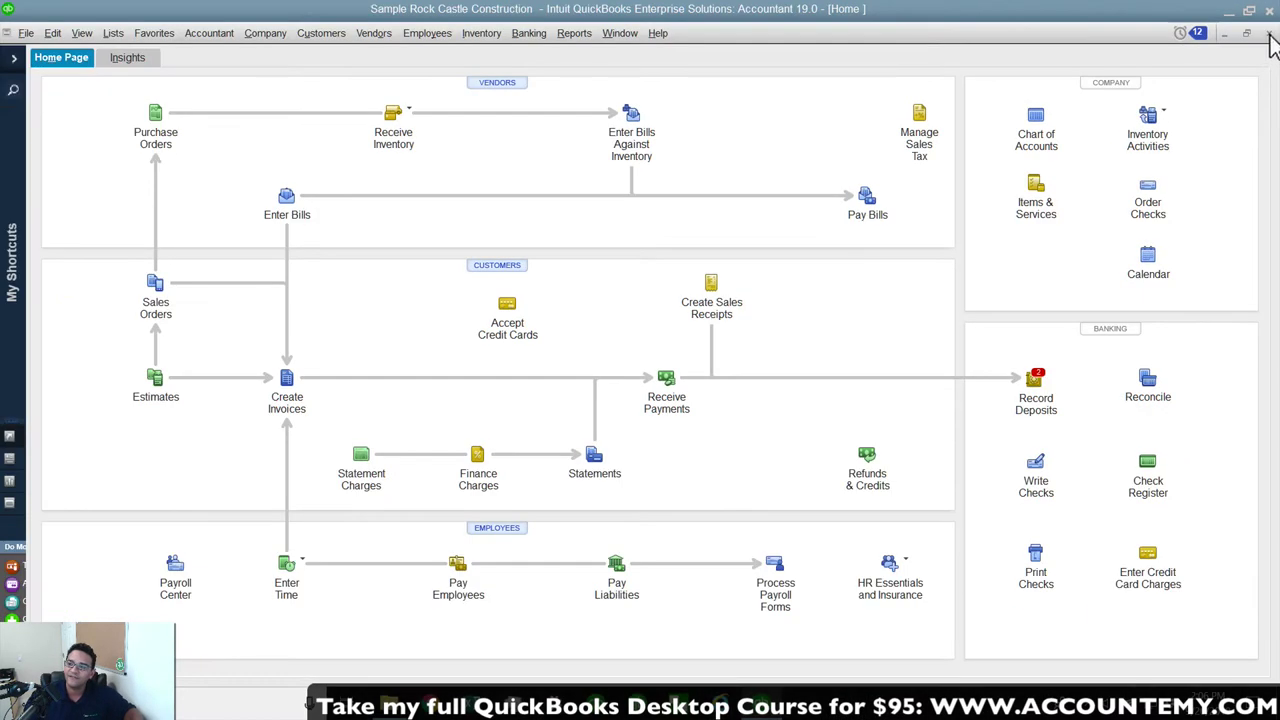
{"action": "key", "text": "Escape"}
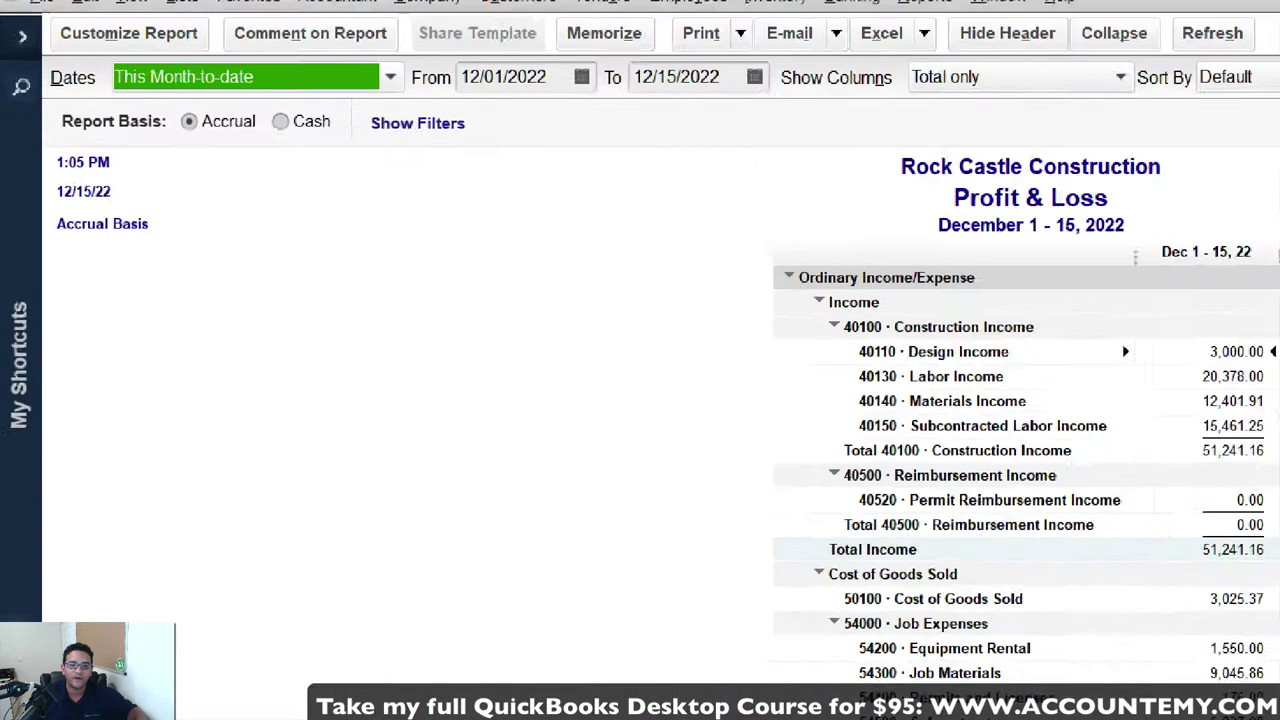
Set the Profit & Loss report's date range to All.
{"action": "mouse_move", "coordinate": [238, 105]}
{"action": "left_mouse_down"}
{"action": "mouse_move", "coordinate": [460, 82]}
{"action": "mouse_move", "coordinate": [100, 46]}
{"action": "mouse_move", "coordinate": [36, 100]}
{"action": "mouse_move", "coordinate": [58, 114]}
{"action": "left_mouse_up"}
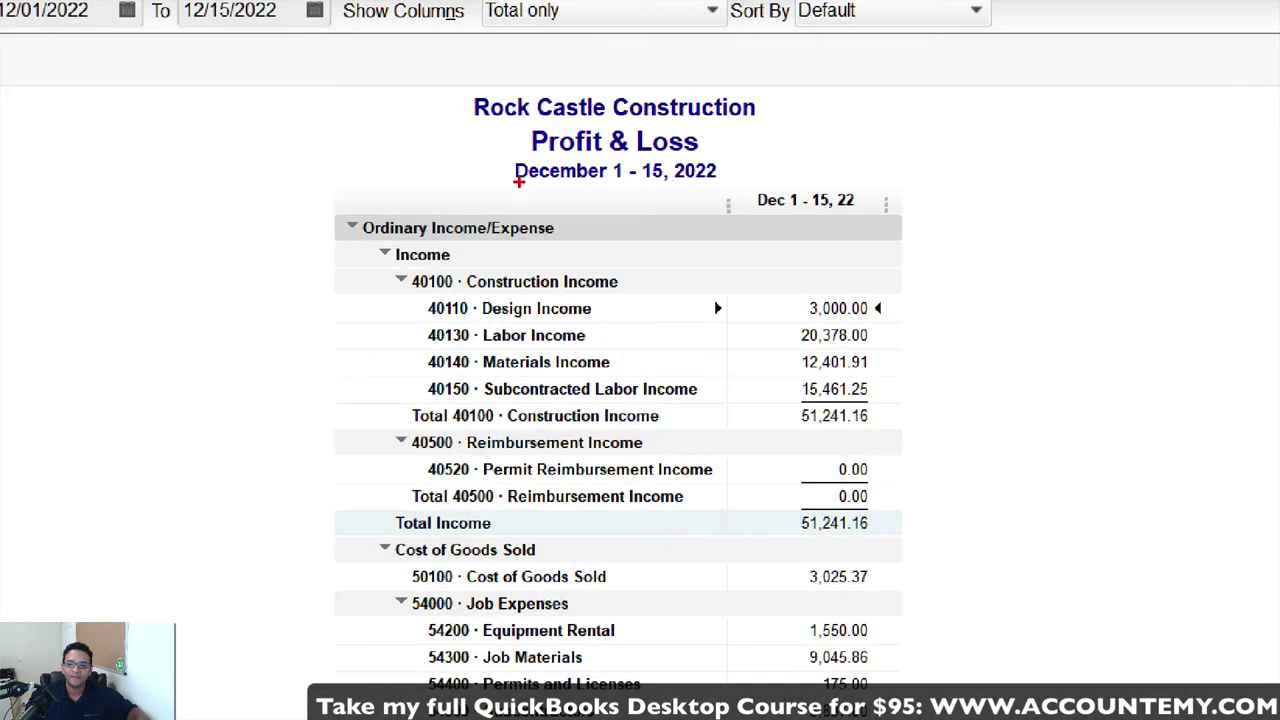
{"action": "mouse_move", "coordinate": [552, 184]}
{"action": "left_mouse_down"}
{"action": "mouse_move", "coordinate": [752, 176]}
{"action": "mouse_move", "coordinate": [540, 147]}
{"action": "mouse_move", "coordinate": [468, 180]}
{"action": "left_mouse_up"}
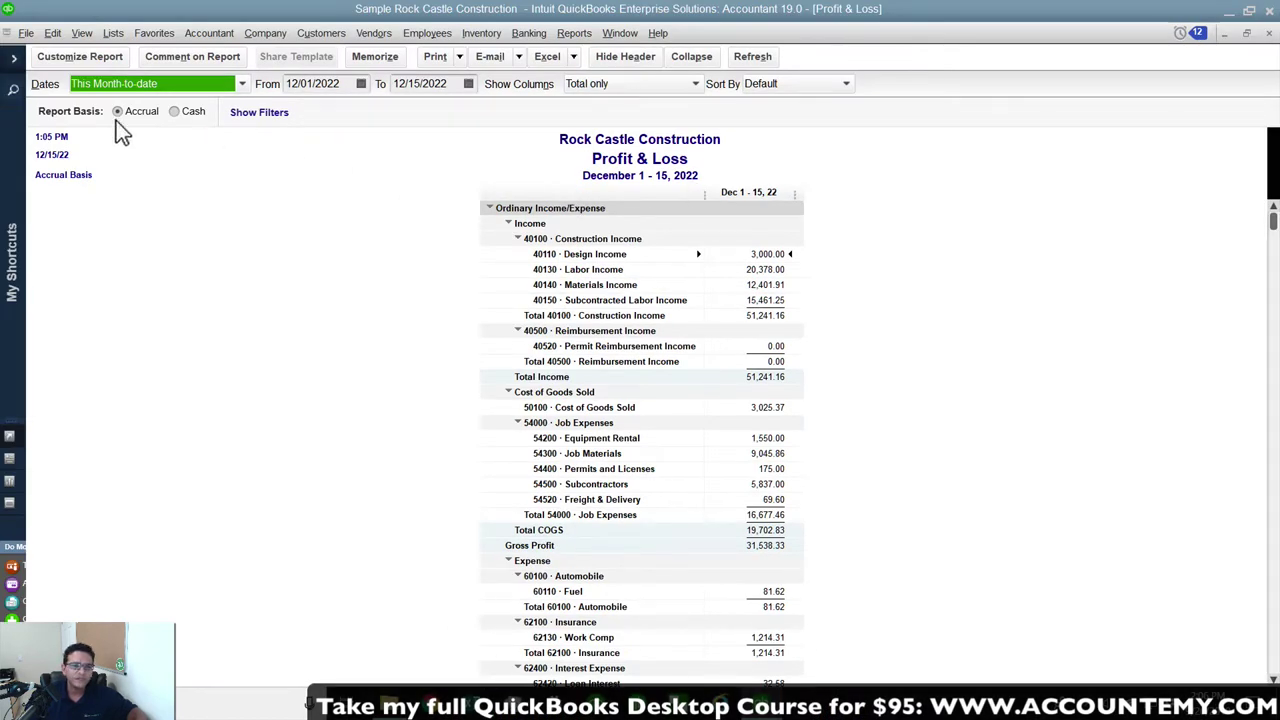
{"action": "left_click", "coordinate": [120, 84]}
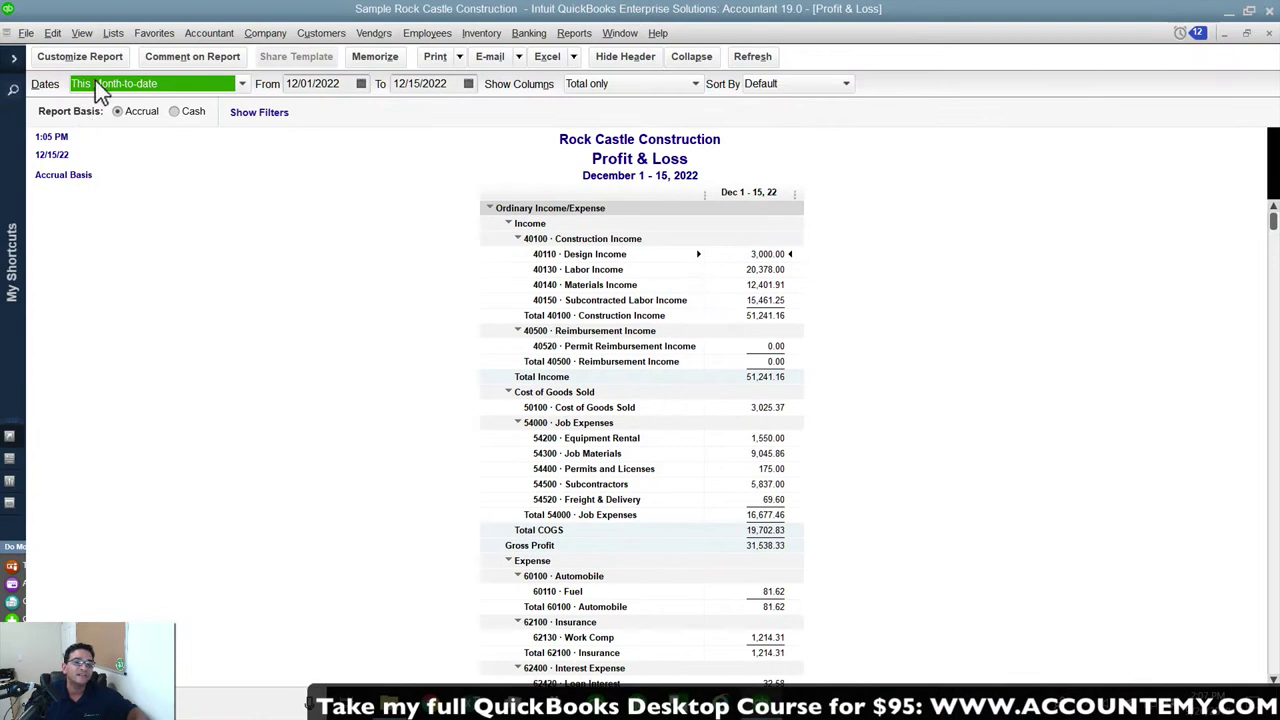
{"action": "left_click", "coordinate": [167, 65]}
{"action": "left_click", "coordinate": [85, 106]}
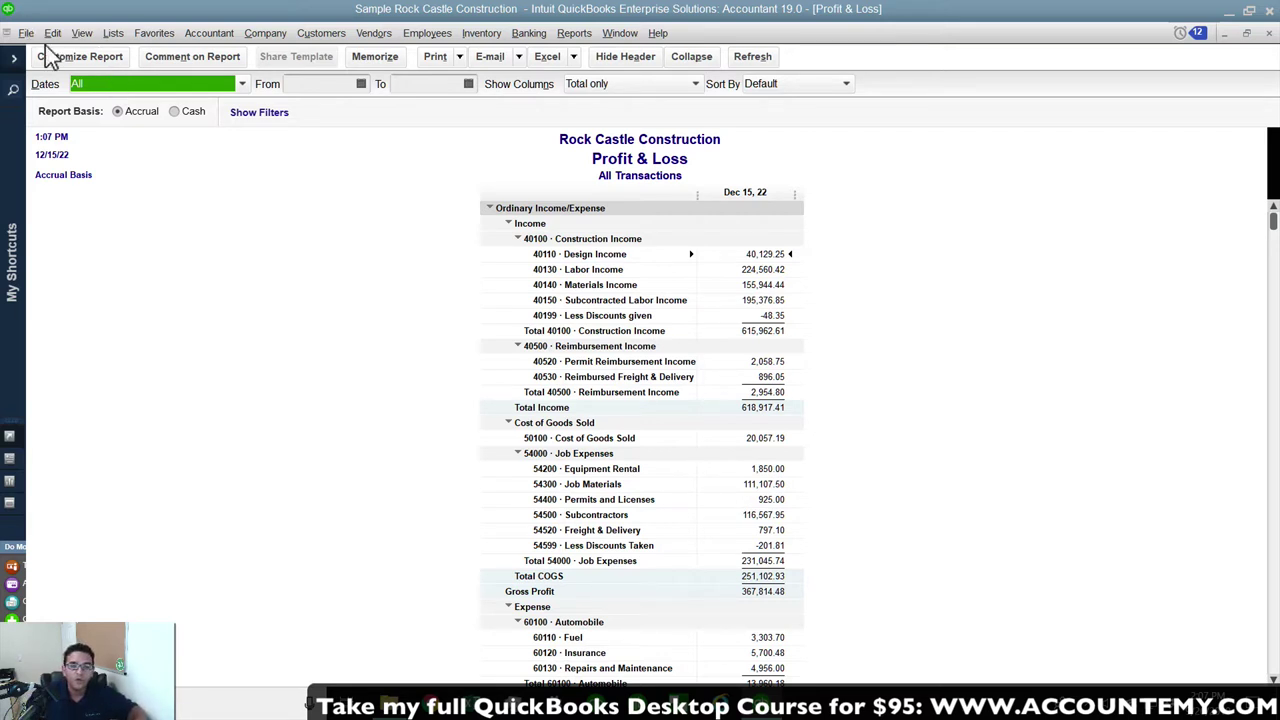
Change the Profit & Loss report's date range to This Fiscal Year.
{"action": "left_click", "coordinate": [123, 83]}
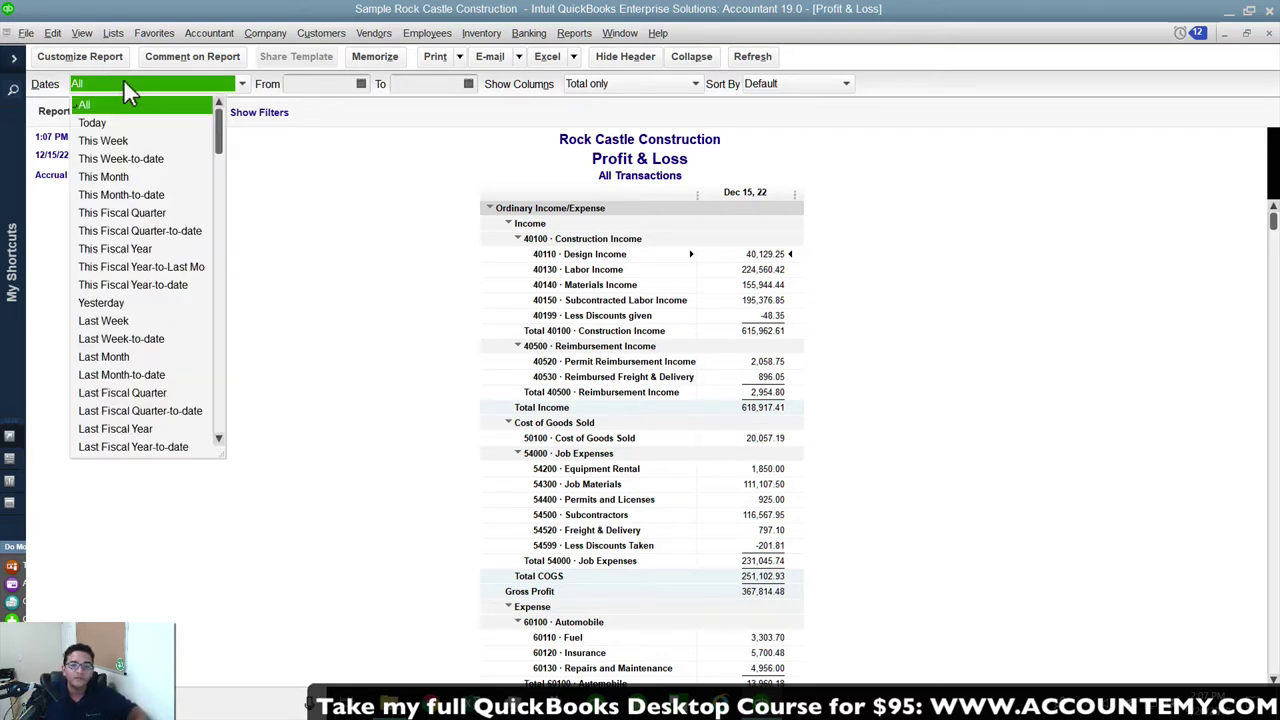
{"action": "left_click", "coordinate": [144, 251]}
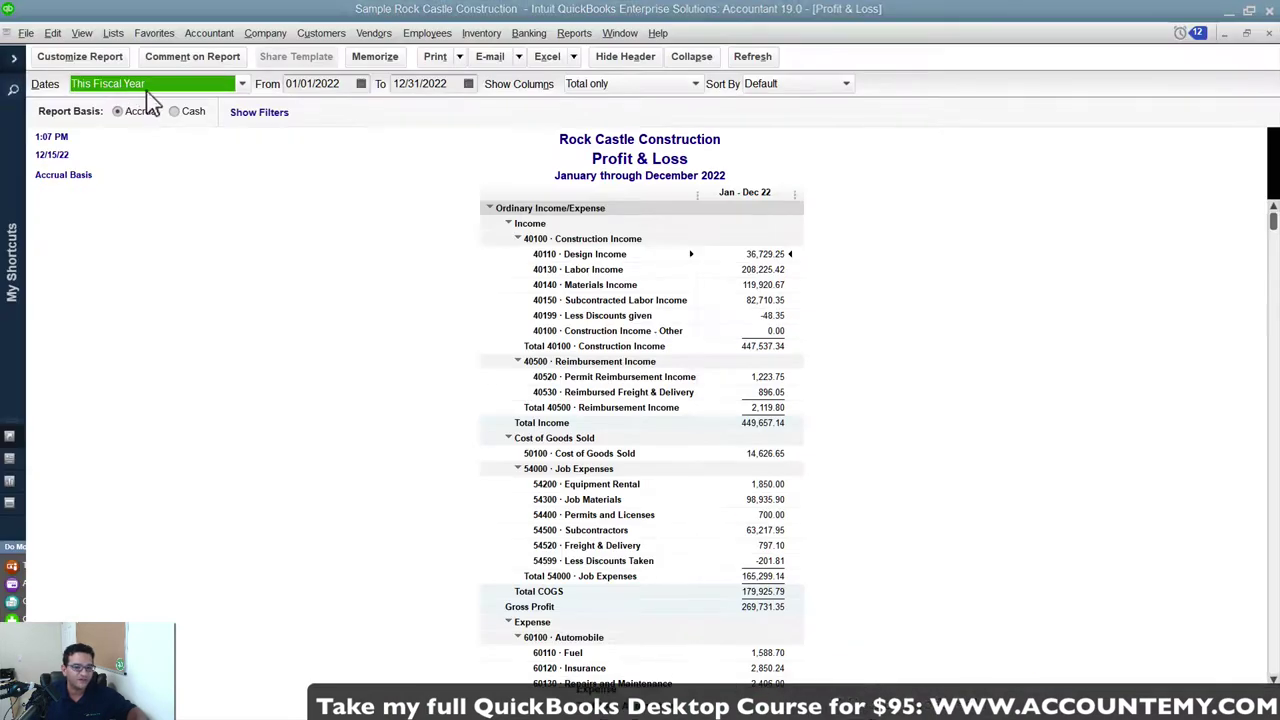
Review the predefined date ranges available for the report, especially the fiscal quarter and fiscal year ones, keeping This Fiscal Year selected.
{"action": "left_click", "coordinate": [206, 86]}
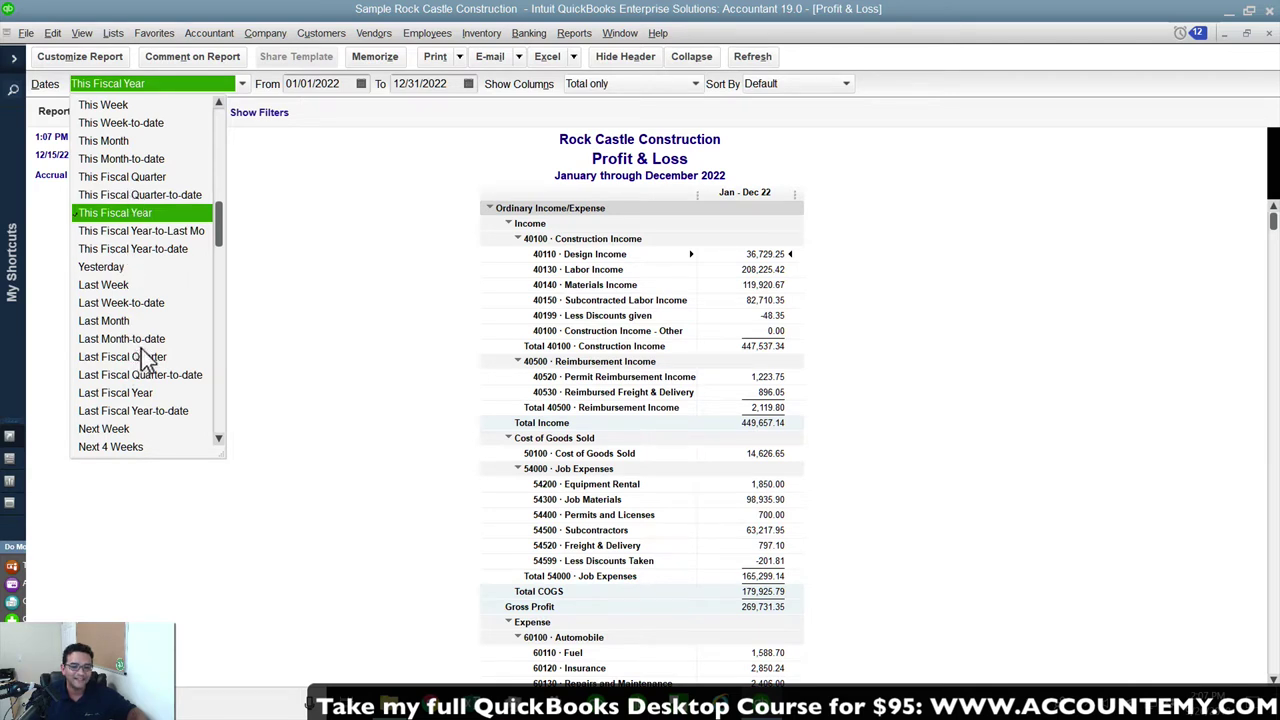
{"action": "scroll", "coordinate": [138, 329], "scroll_direction": "up", "scroll_amount": 1}
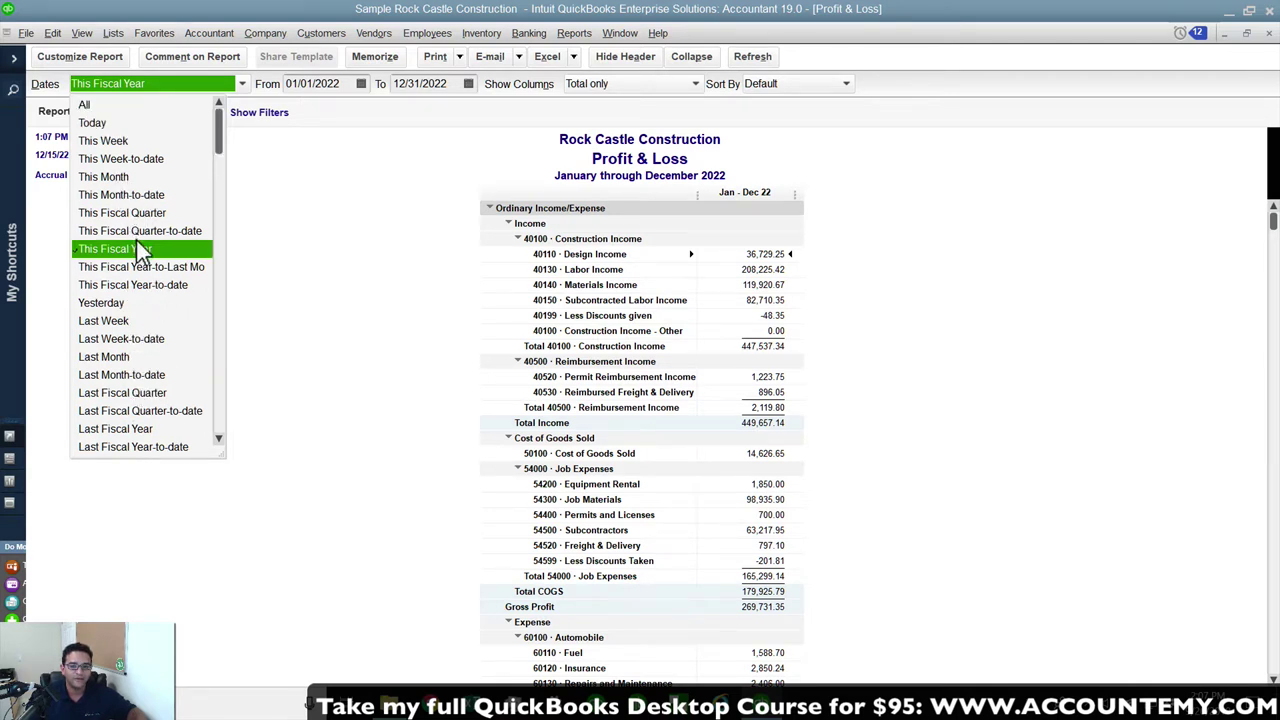
{"action": "scroll", "coordinate": [160, 345], "scroll_direction": "down", "scroll_amount": 3}
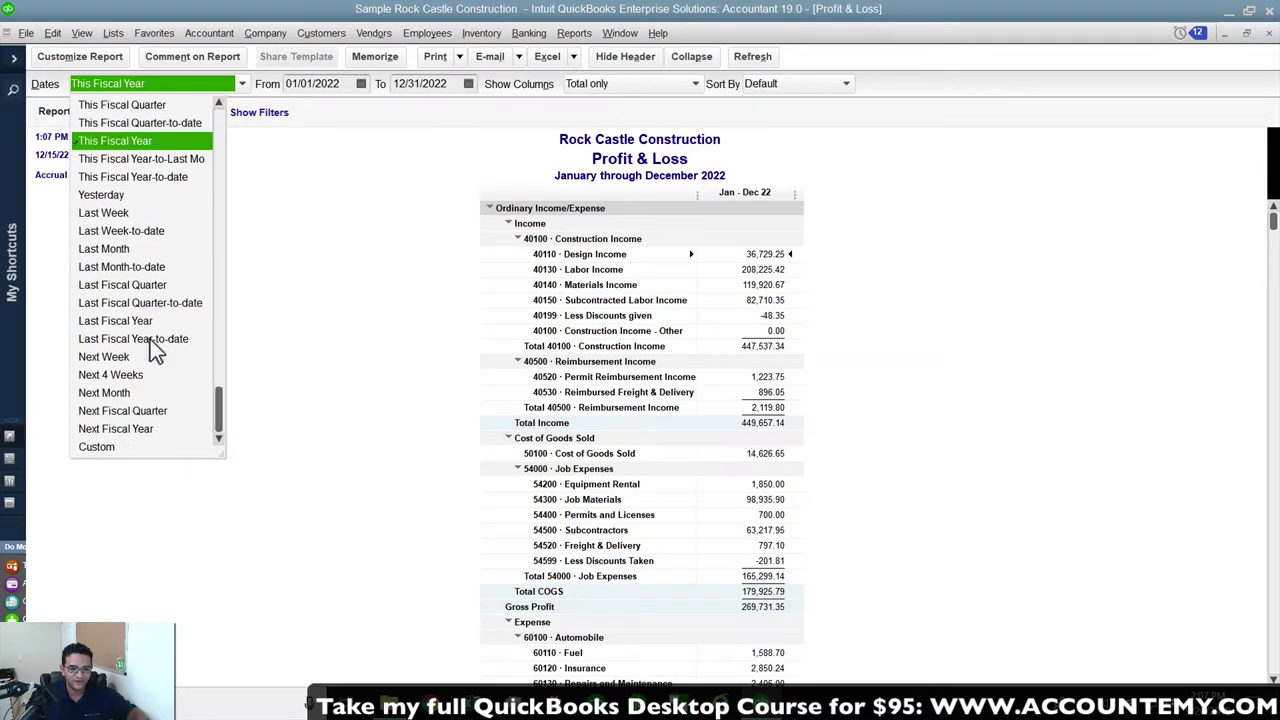
{"action": "scroll", "coordinate": [160, 345], "scroll_direction": "up", "scroll_amount": 3}
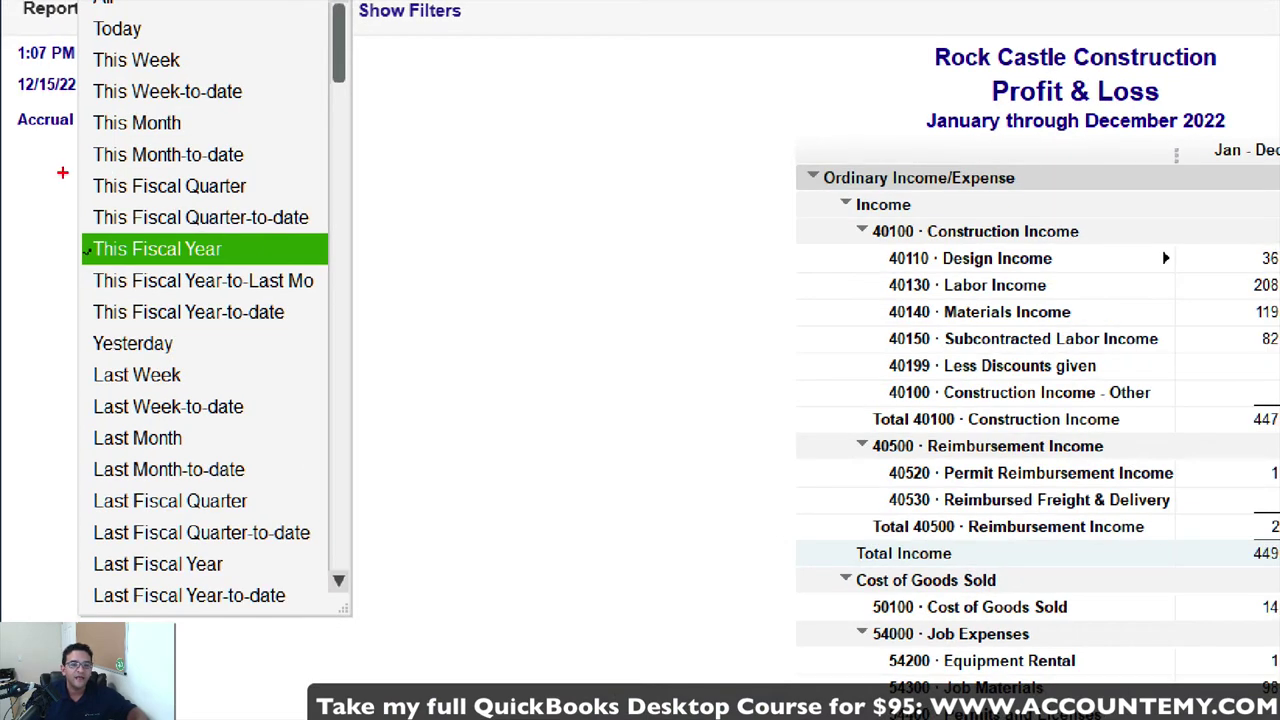
{"action": "mouse_move", "coordinate": [62, 171]}
{"action": "left_mouse_down"}
{"action": "mouse_move", "coordinate": [272, 168]}
{"action": "mouse_move", "coordinate": [328, 244]}
{"action": "mouse_move", "coordinate": [312, 356]}
{"action": "mouse_move", "coordinate": [122, 340]}
{"action": "mouse_move", "coordinate": [66, 316]}
{"action": "mouse_move", "coordinate": [58, 142]}
{"action": "left_mouse_up"}
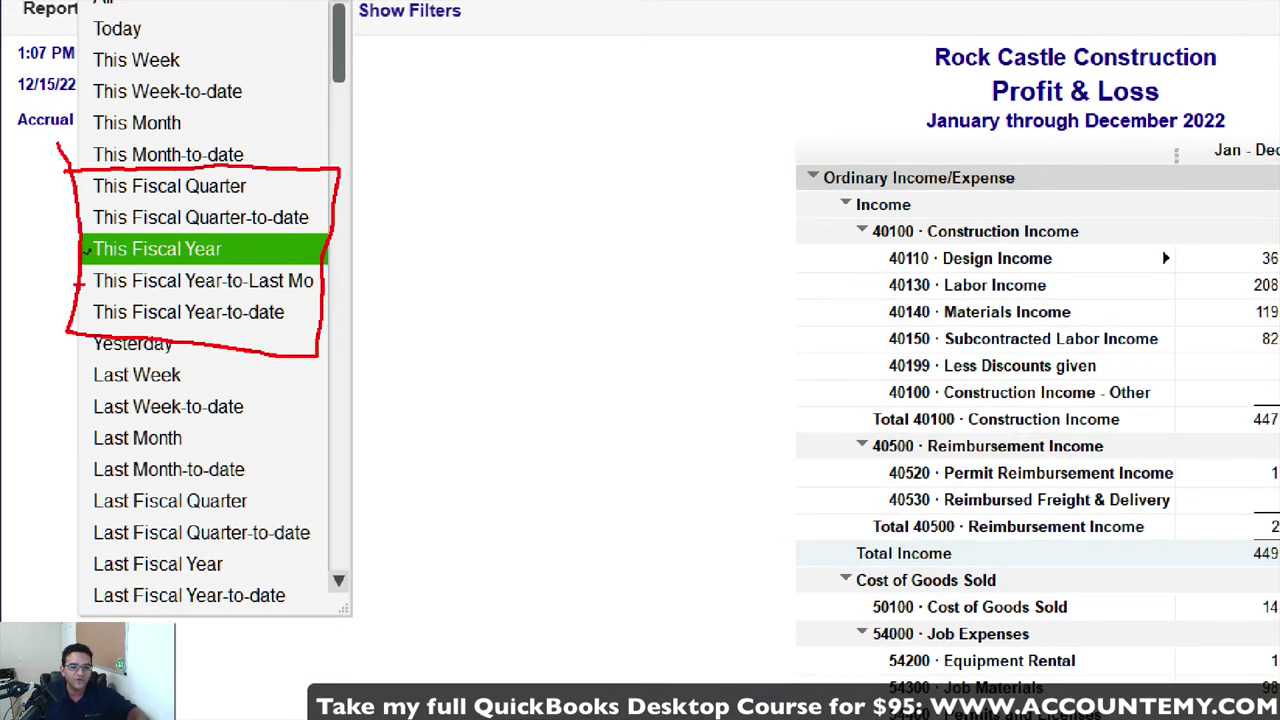
{"action": "left_click_drag", "start_coordinate": [35, 245], "coordinate": [83, 247]}
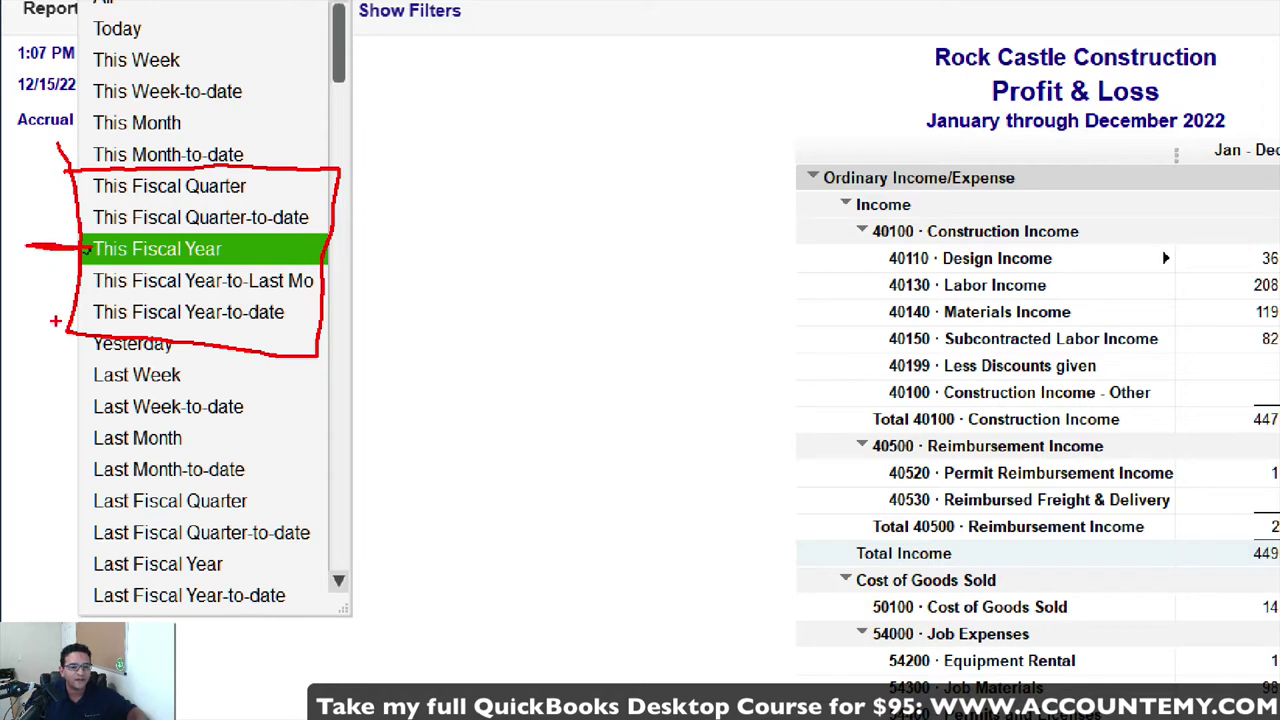
{"action": "left_click_drag", "start_coordinate": [32, 317], "coordinate": [94, 313]}
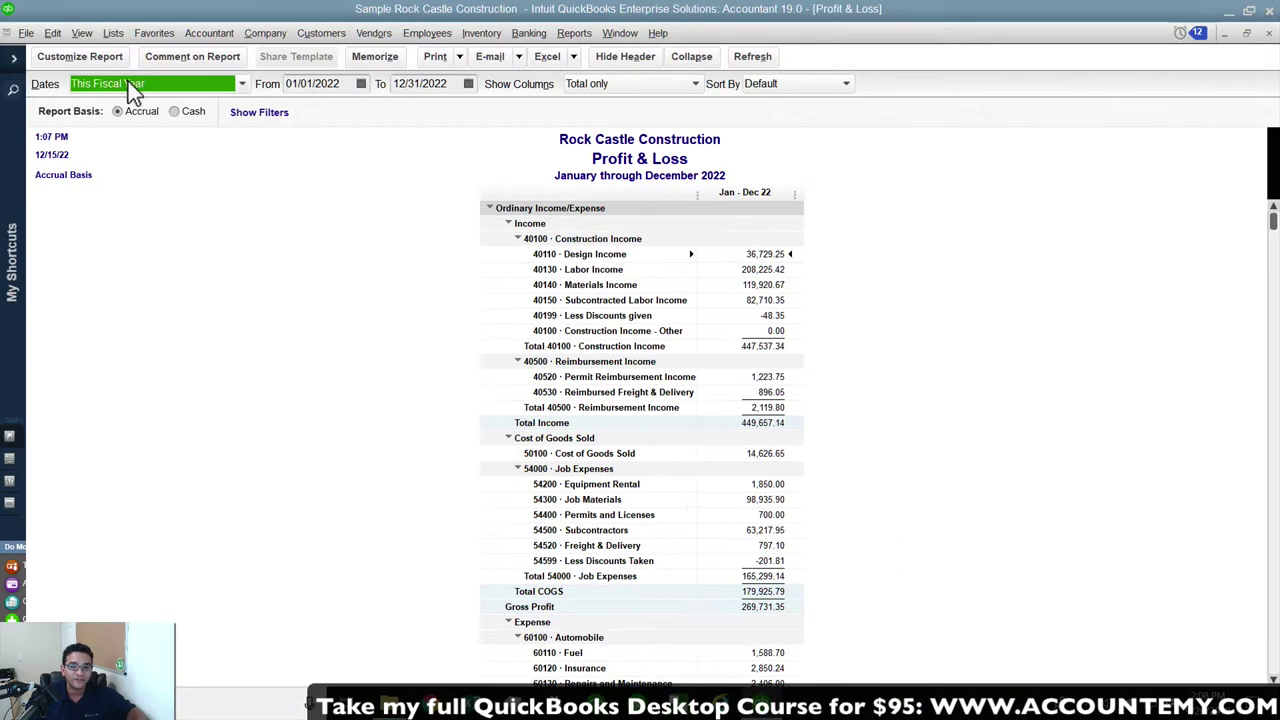
{"action": "left_click", "coordinate": [180, 27]}
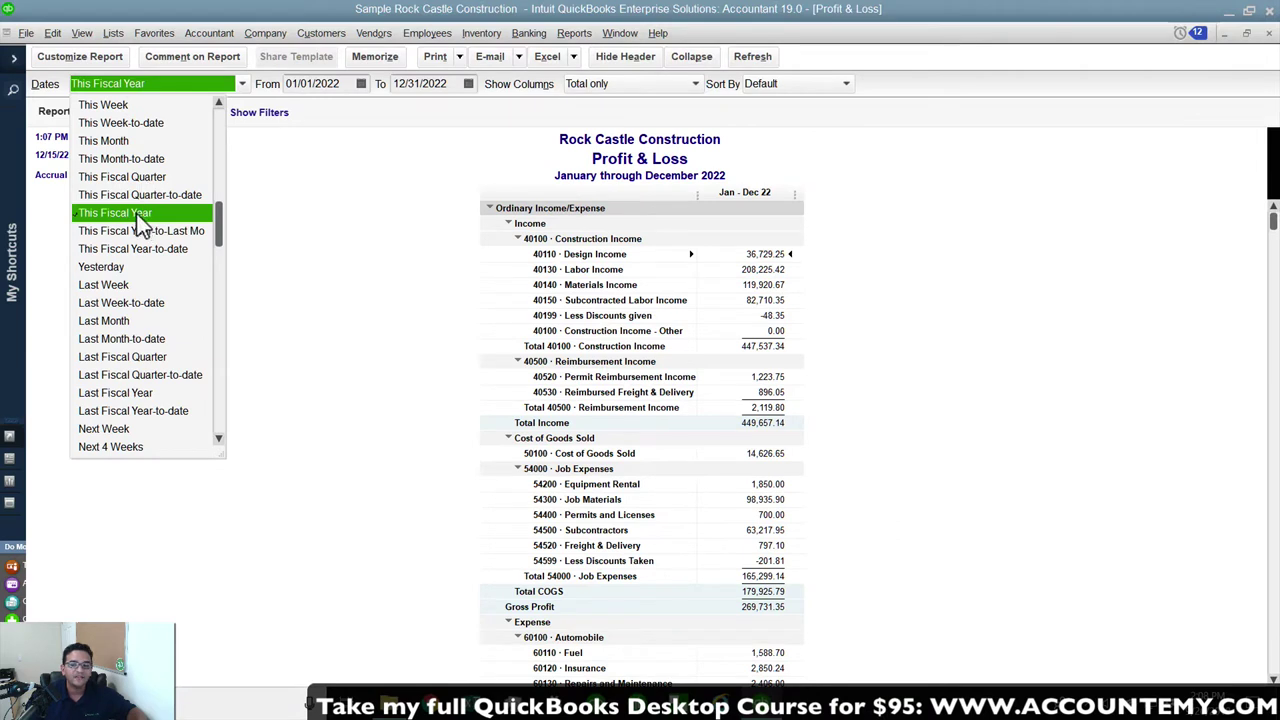
{"action": "left_click", "coordinate": [136, 213]}
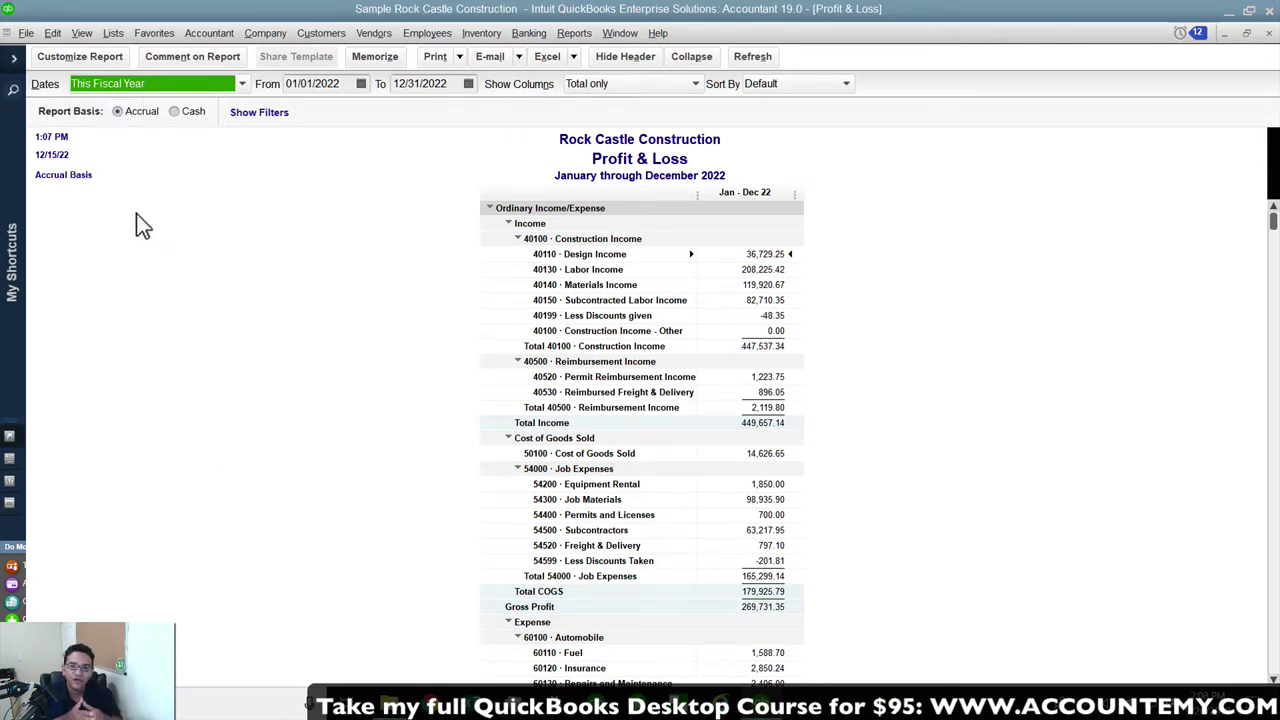
Set the Profit & Loss report's date range to This Fiscal Year-to-date and check the period in its heading.
{"action": "left_click", "coordinate": [126, 87]}
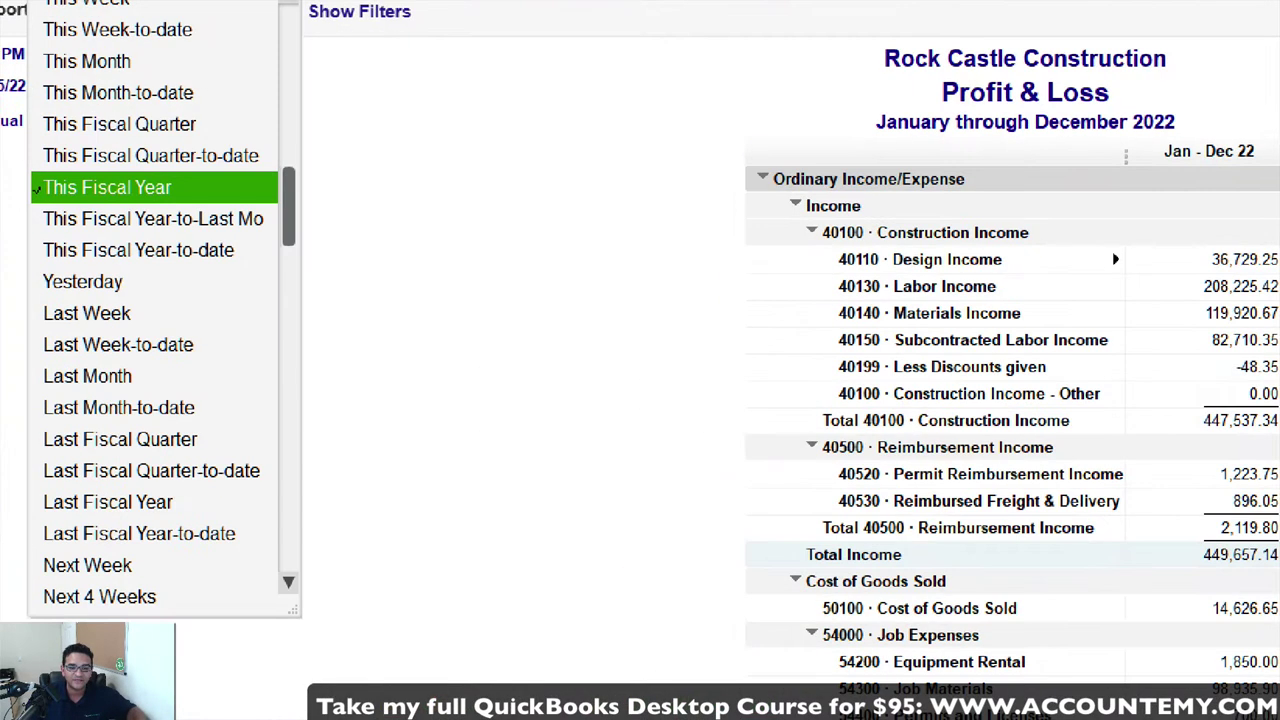
{"action": "mouse_move", "coordinate": [73, 255]}
{"action": "left_mouse_down"}
{"action": "mouse_move", "coordinate": [272, 242]}
{"action": "mouse_move", "coordinate": [68, 230]}
{"action": "mouse_move", "coordinate": [30, 262]}
{"action": "left_mouse_up"}
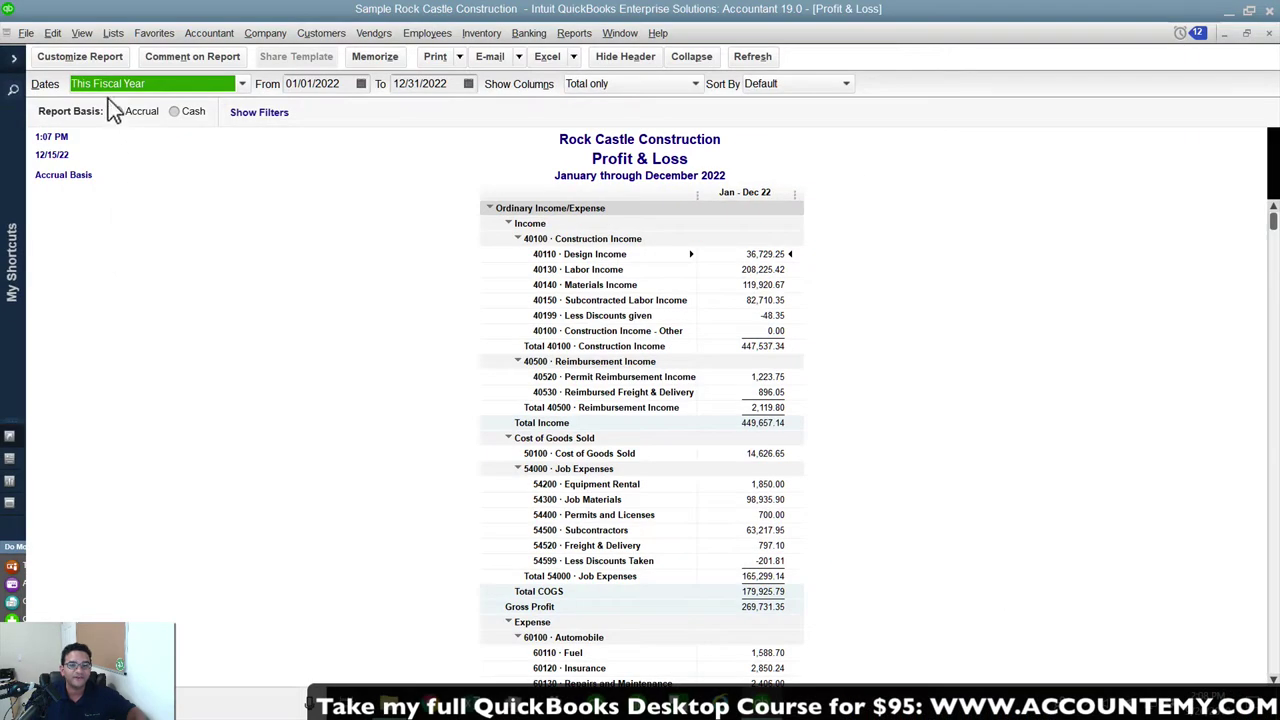
{"action": "left_click", "coordinate": [108, 86]}
{"action": "left_click", "coordinate": [141, 250]}
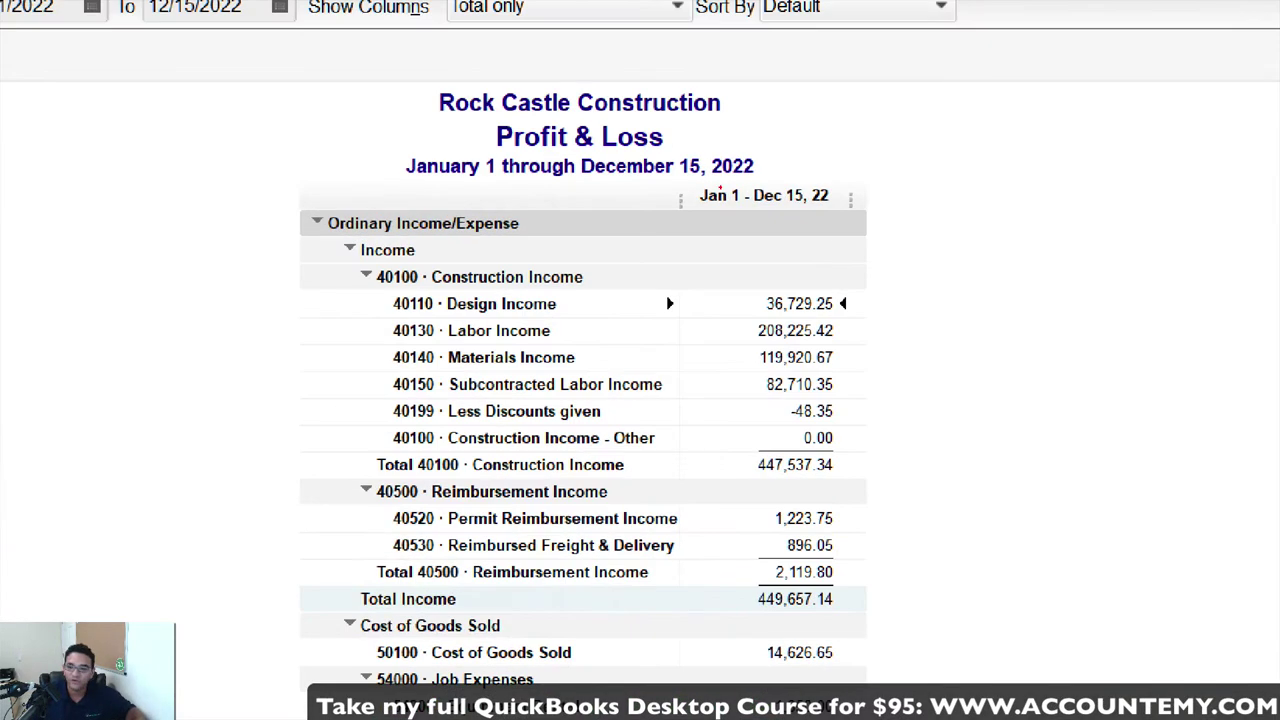
{"action": "mouse_move", "coordinate": [777, 157]}
{"action": "left_mouse_down"}
{"action": "mouse_move", "coordinate": [580, 143]}
{"action": "mouse_move", "coordinate": [690, 192]}
{"action": "mouse_move", "coordinate": [765, 147]}
{"action": "left_mouse_up"}
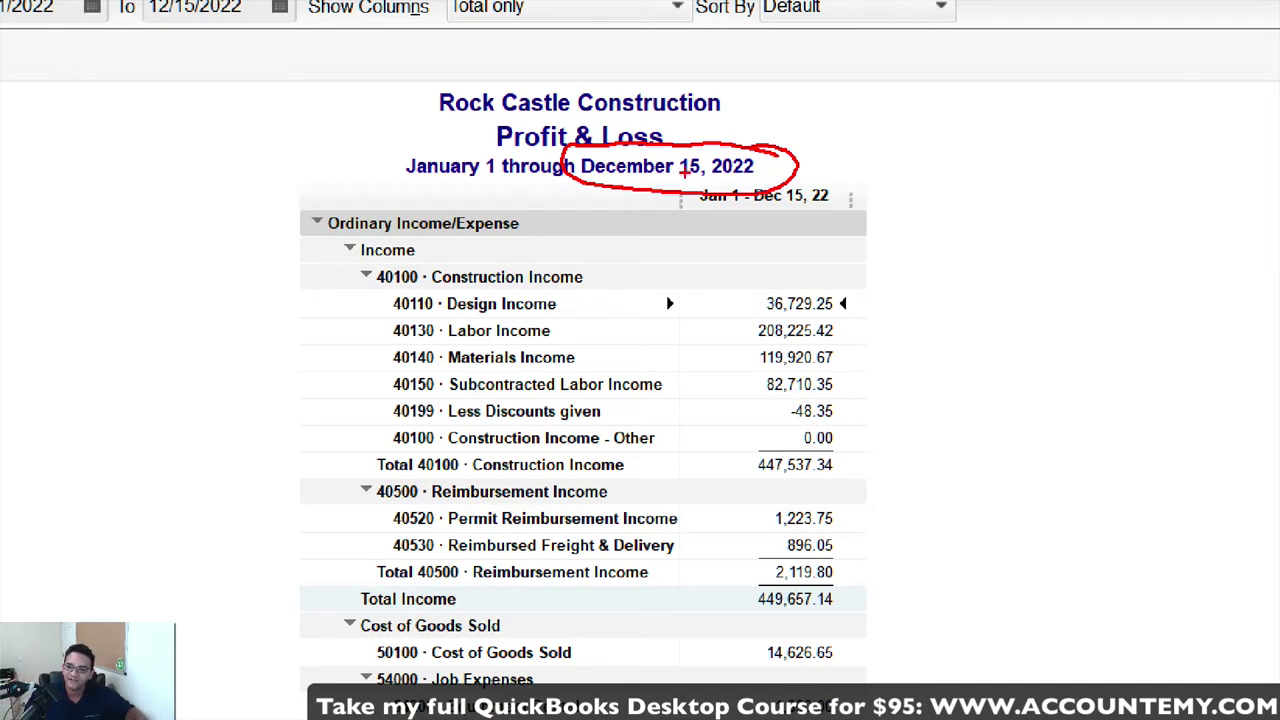
Reopen the predefined date ranges and keep This Fiscal Year-to-date for the Profit & Loss report.
{"action": "key", "text": "Escape"}
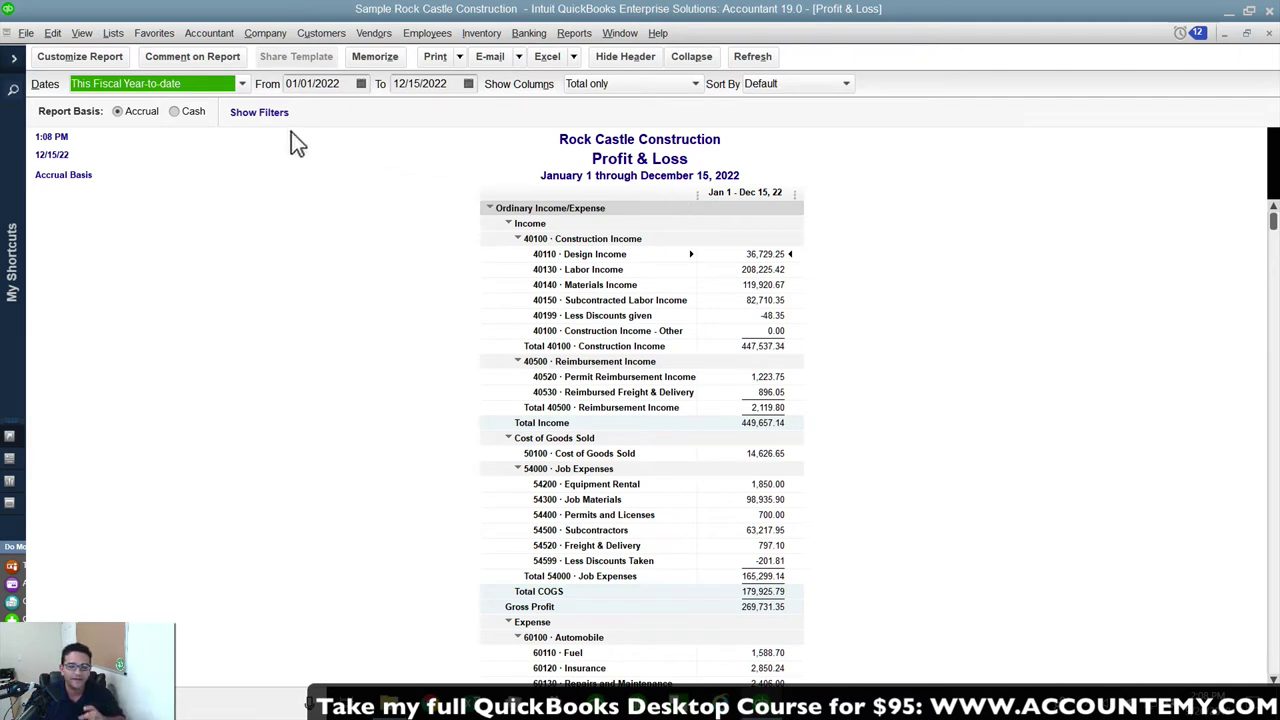
{"action": "left_click", "coordinate": [163, 86]}
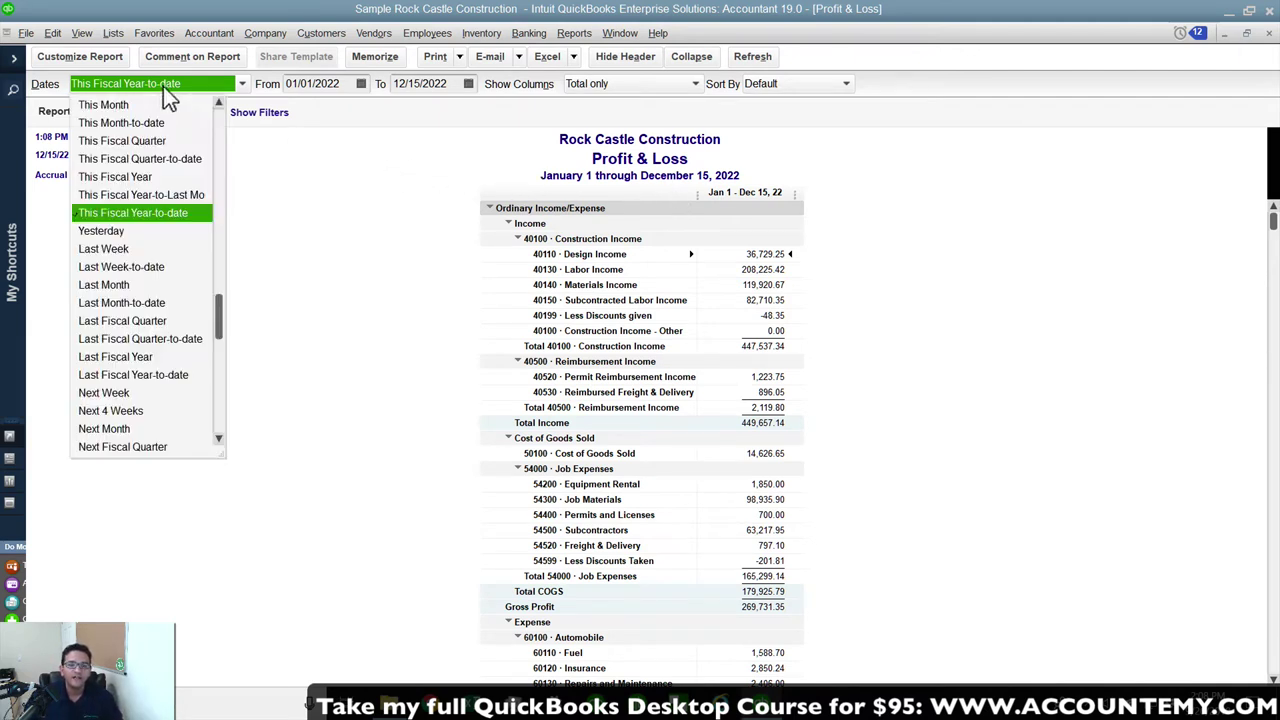
{"action": "left_click", "coordinate": [132, 214]}
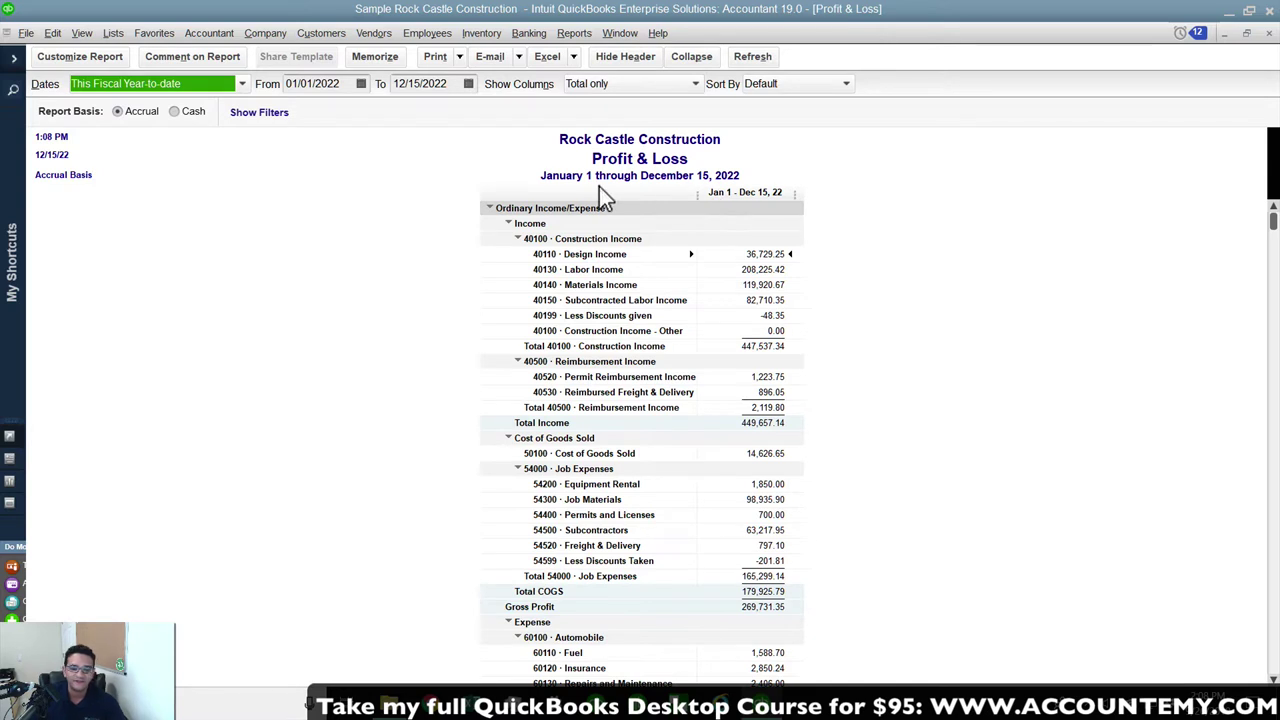
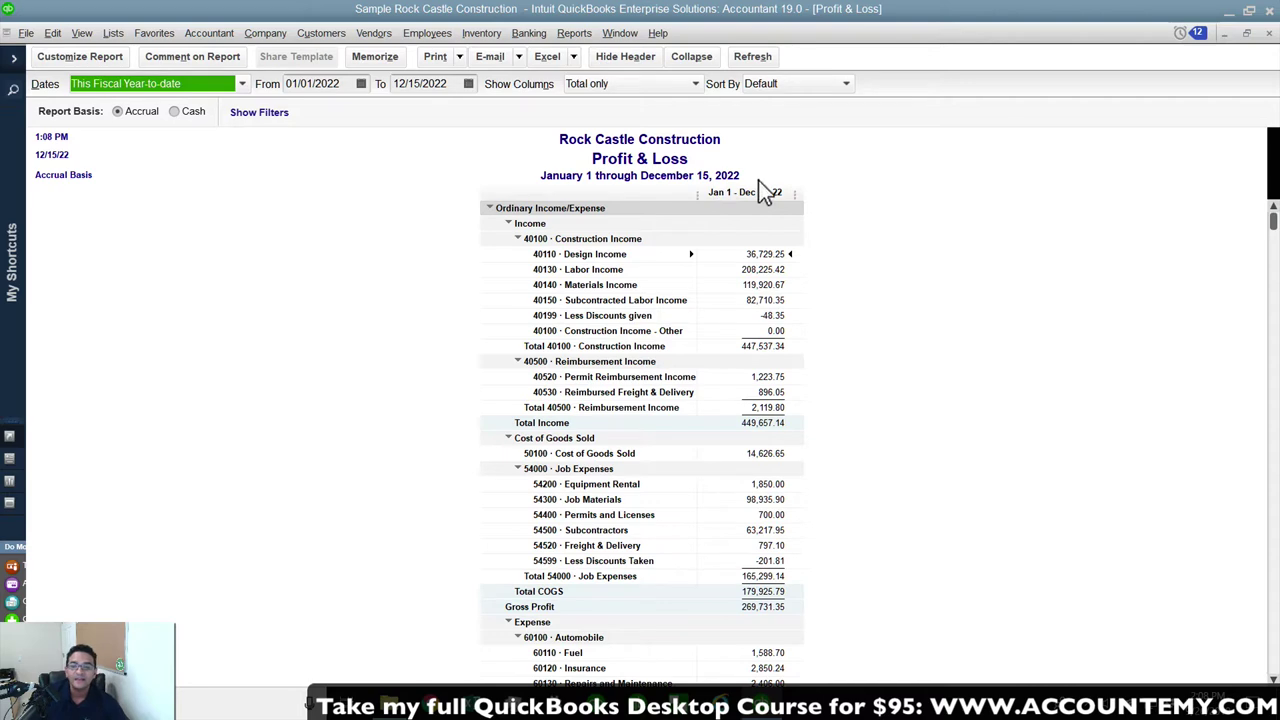
Show the Profit & Loss report's columns by Month and examine January's Construction Income accounts and their total.
{"action": "left_click", "coordinate": [600, 85]}
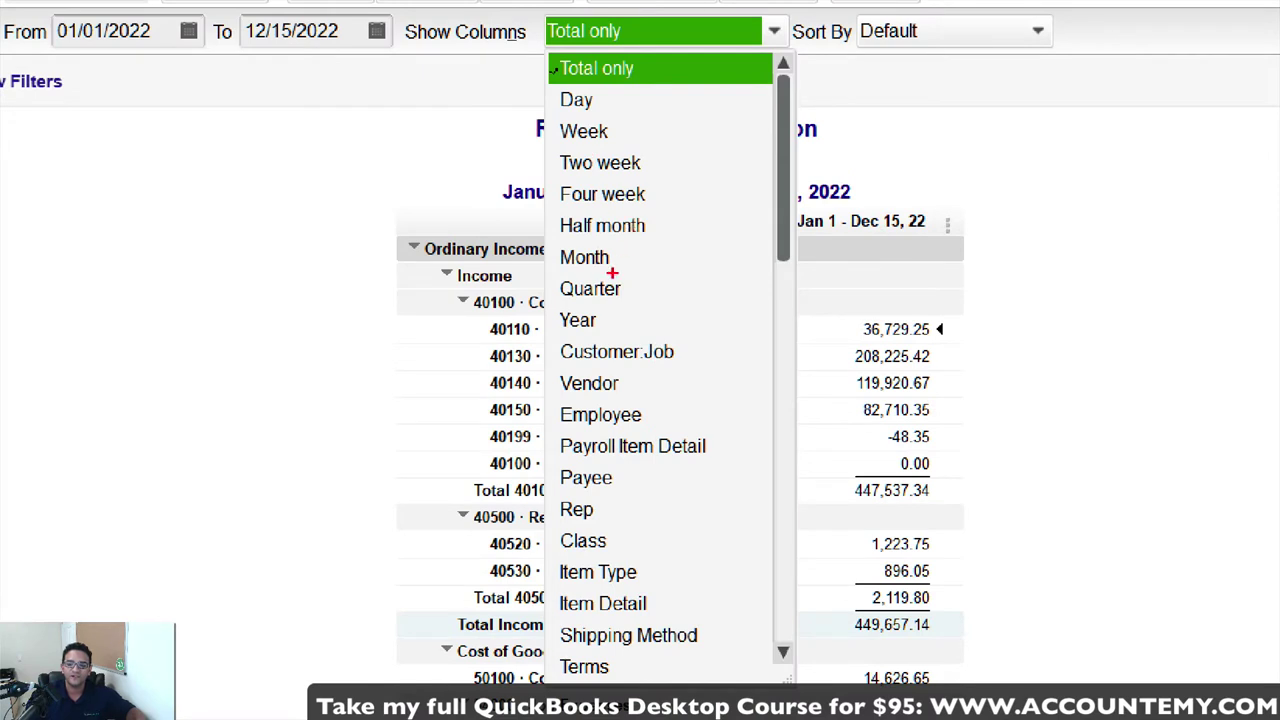
{"action": "mouse_move", "coordinate": [536, 241]}
{"action": "left_mouse_down"}
{"action": "mouse_move", "coordinate": [596, 274]}
{"action": "mouse_move", "coordinate": [632, 234]}
{"action": "left_mouse_up"}
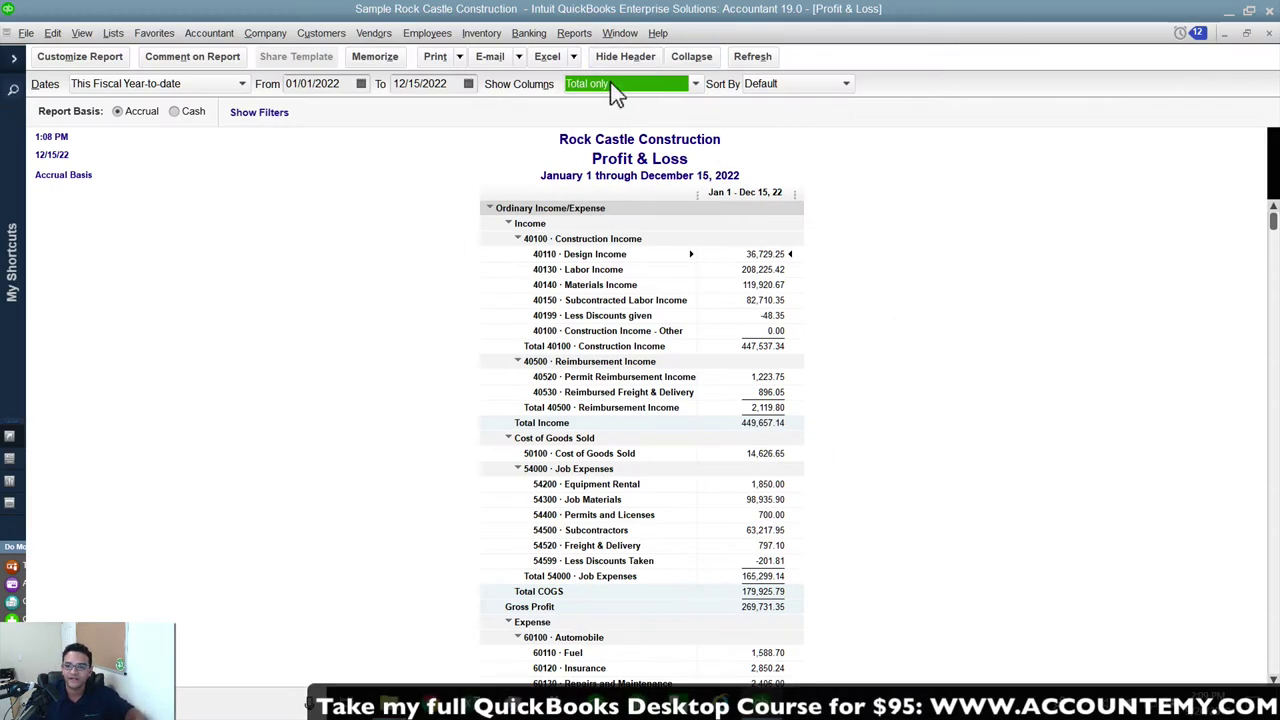
{"action": "left_click", "coordinate": [654, 31]}
{"action": "left_click", "coordinate": [588, 213]}
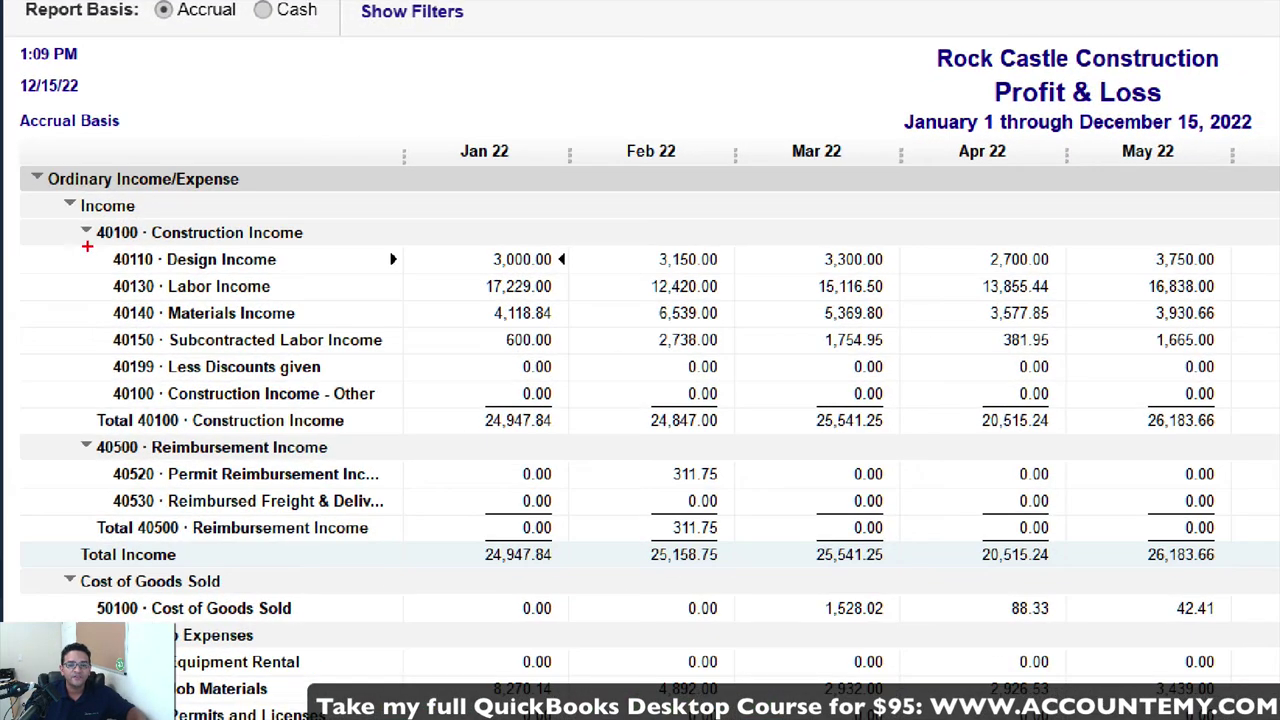
{"action": "mouse_move", "coordinate": [87, 246]}
{"action": "left_mouse_down"}
{"action": "mouse_move", "coordinate": [316, 242]}
{"action": "mouse_move", "coordinate": [128, 210]}
{"action": "left_mouse_up"}
{"action": "mouse_move", "coordinate": [112, 259]}
{"action": "left_mouse_down"}
{"action": "mouse_move", "coordinate": [166, 276]}
{"action": "mouse_move", "coordinate": [298, 274]}
{"action": "mouse_move", "coordinate": [180, 243]}
{"action": "left_mouse_up"}
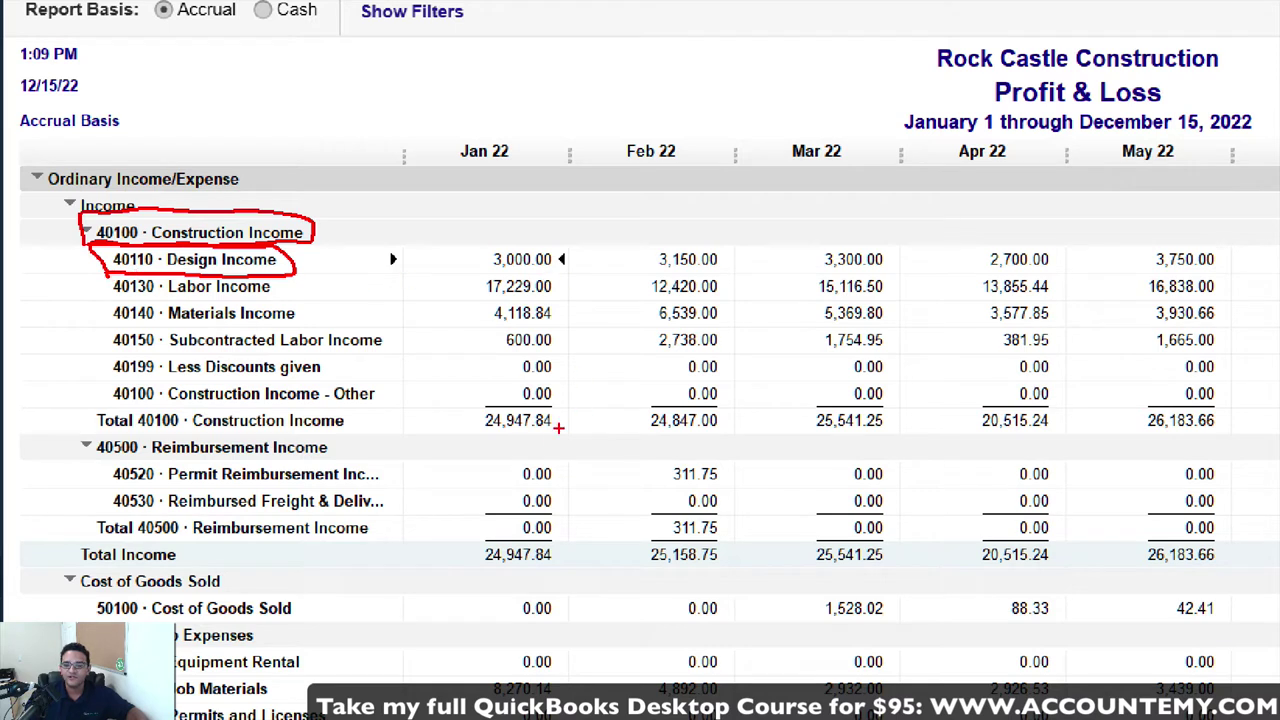
{"action": "mouse_move", "coordinate": [548, 411]}
{"action": "left_mouse_down"}
{"action": "mouse_move", "coordinate": [508, 406]}
{"action": "mouse_move", "coordinate": [490, 432]}
{"action": "left_mouse_up"}
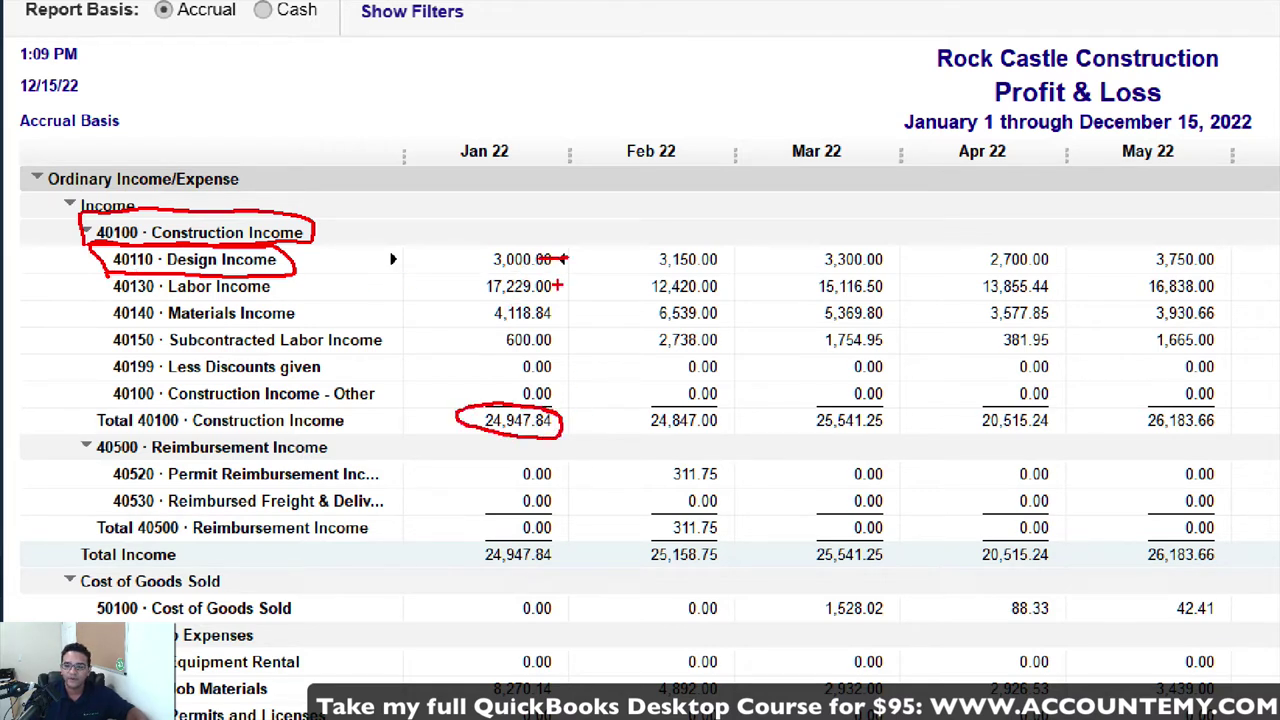
{"action": "key", "text": "Escape"}
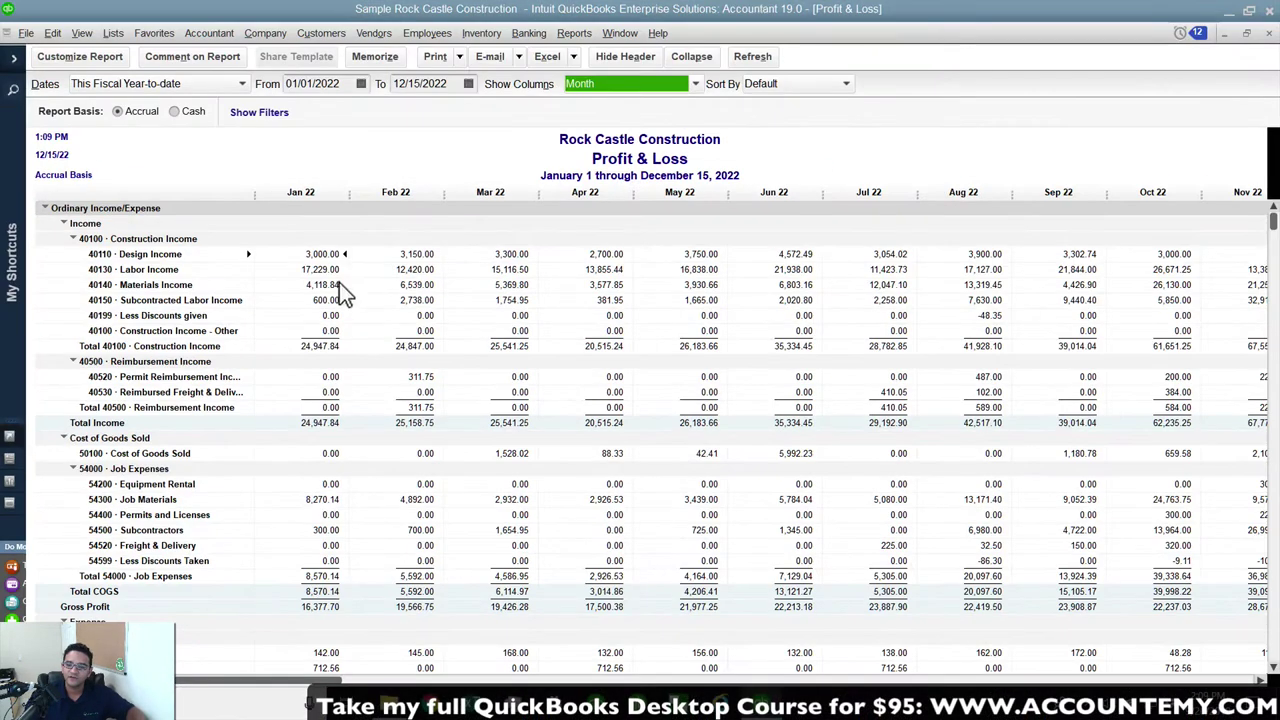
Preview the printed report in portrait orientation, page through to page 9, and return to the print settings.
{"action": "left_click", "coordinate": [460, 58]}
{"action": "left_click", "coordinate": [451, 76]}
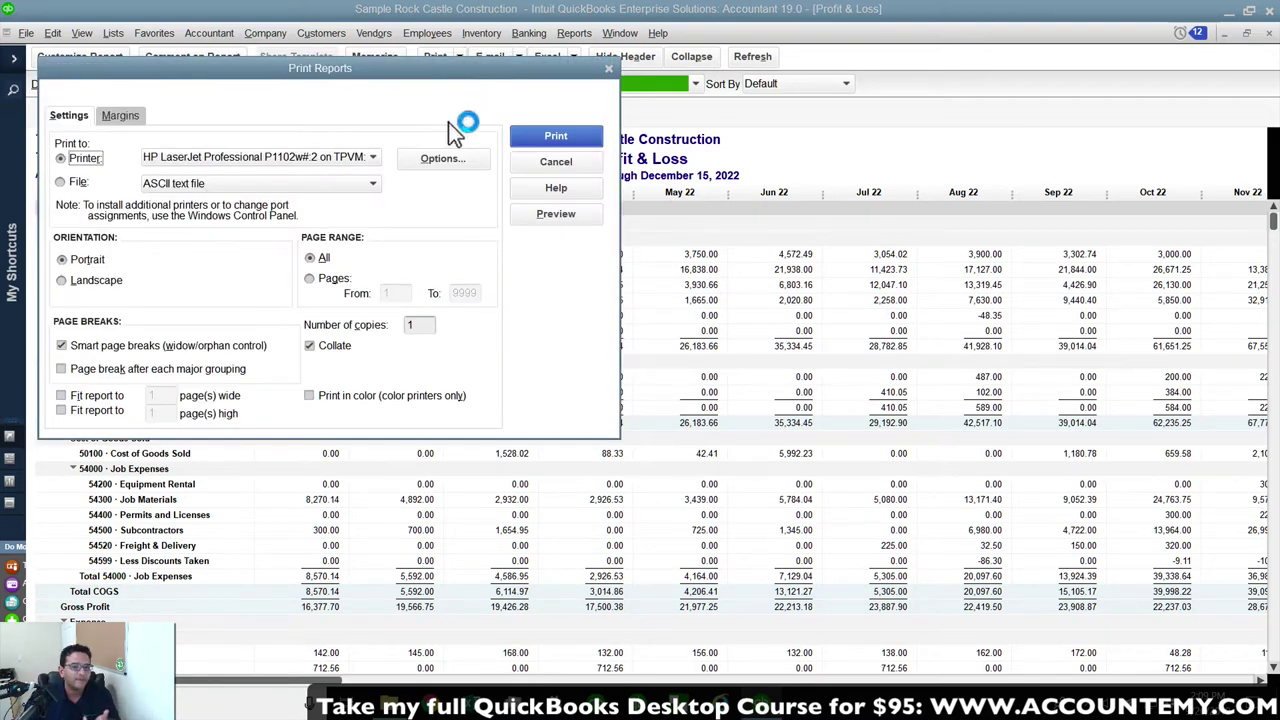
{"action": "left_click", "coordinate": [556, 213]}
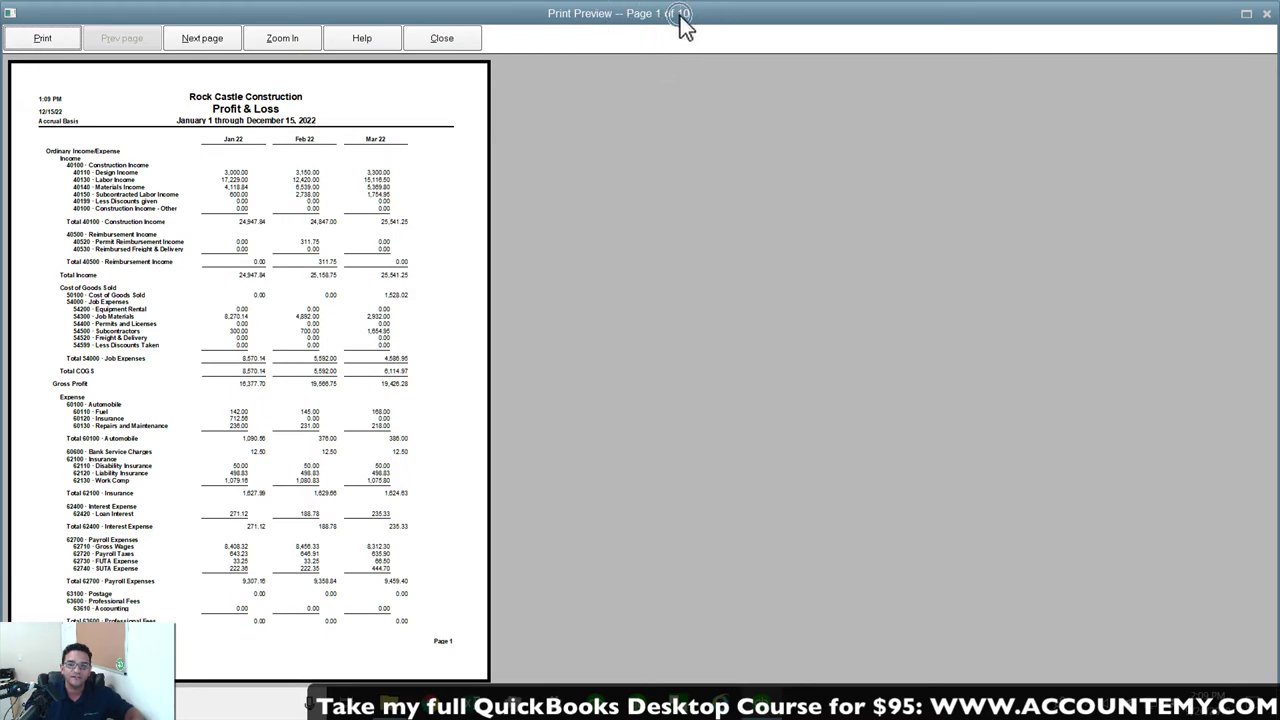
{"action": "left_click", "coordinate": [212, 40]}
{"action": "left_click", "coordinate": [213, 40]}
{"action": "left_click", "coordinate": [214, 41]}
{"action": "left_click", "coordinate": [214, 41]}
{"action": "left_click", "coordinate": [214, 41]}
{"action": "left_click", "coordinate": [214, 41]}
{"action": "left_click", "coordinate": [214, 41]}
{"action": "left_click", "coordinate": [214, 41]}
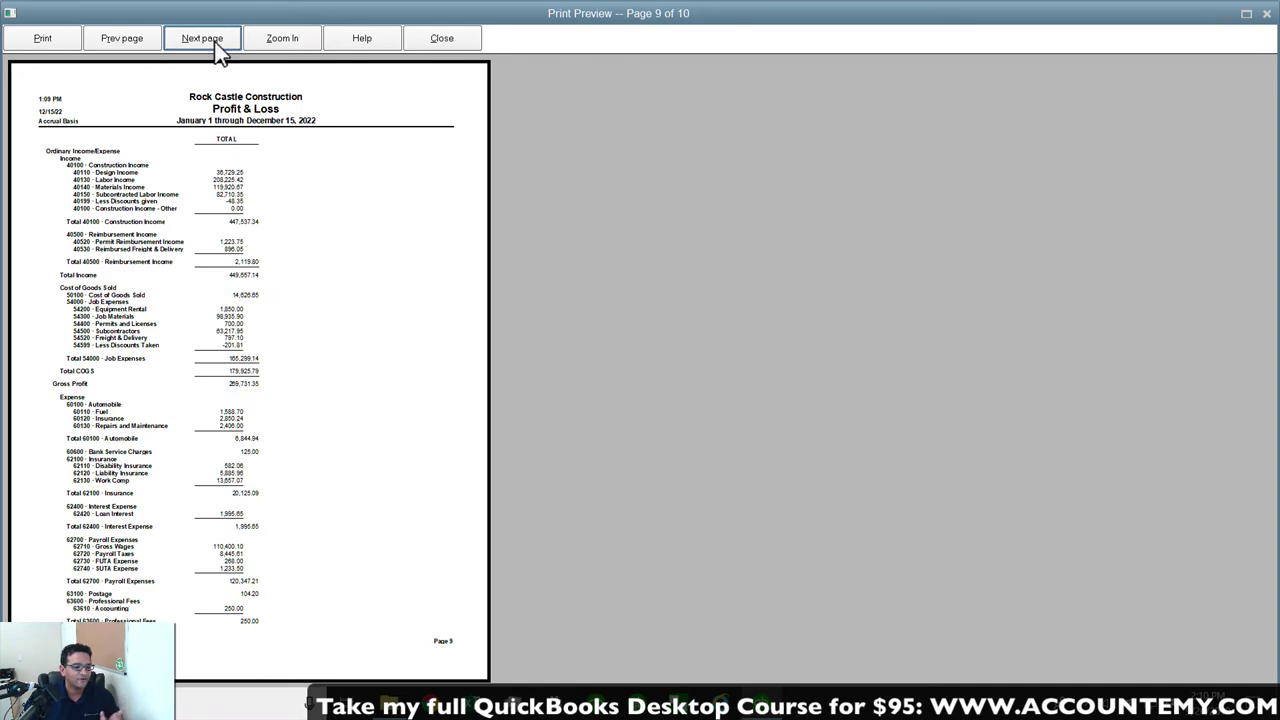
{"action": "left_click", "coordinate": [462, 41]}
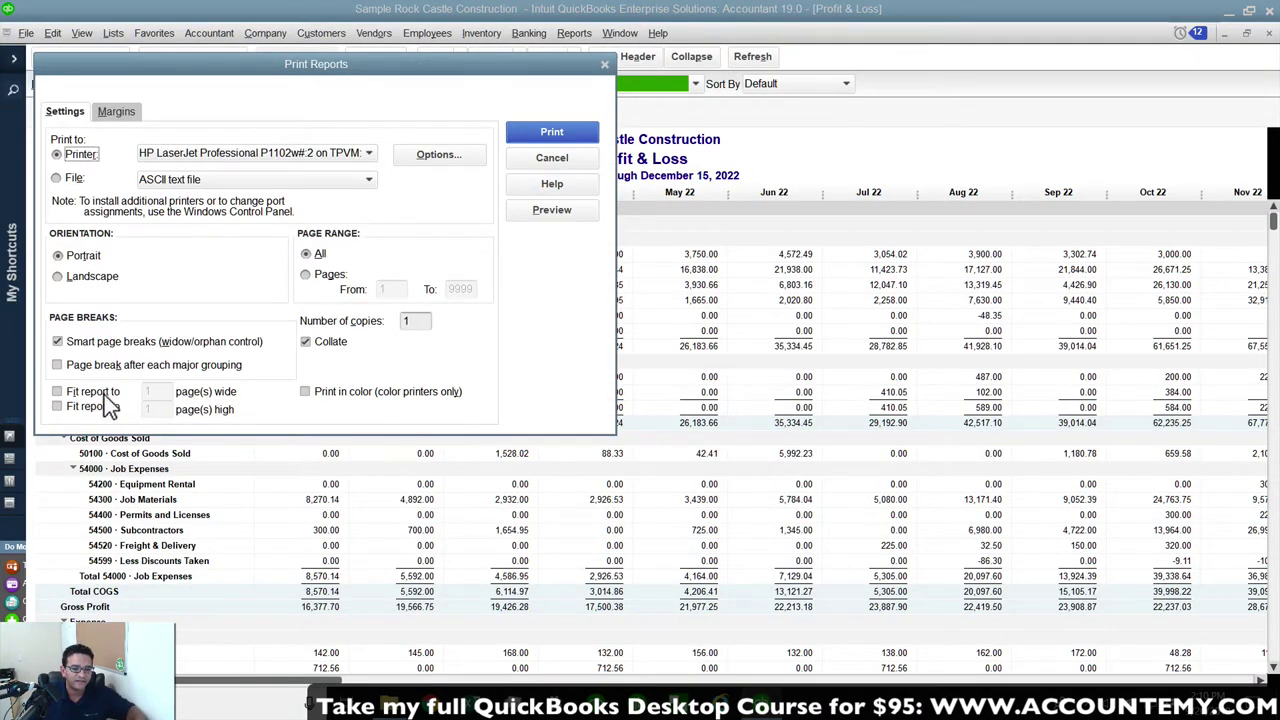
Set the report to print in landscape orientation, fitted to 1 page wide and 1 page high.
{"action": "left_click", "coordinate": [93, 393]}
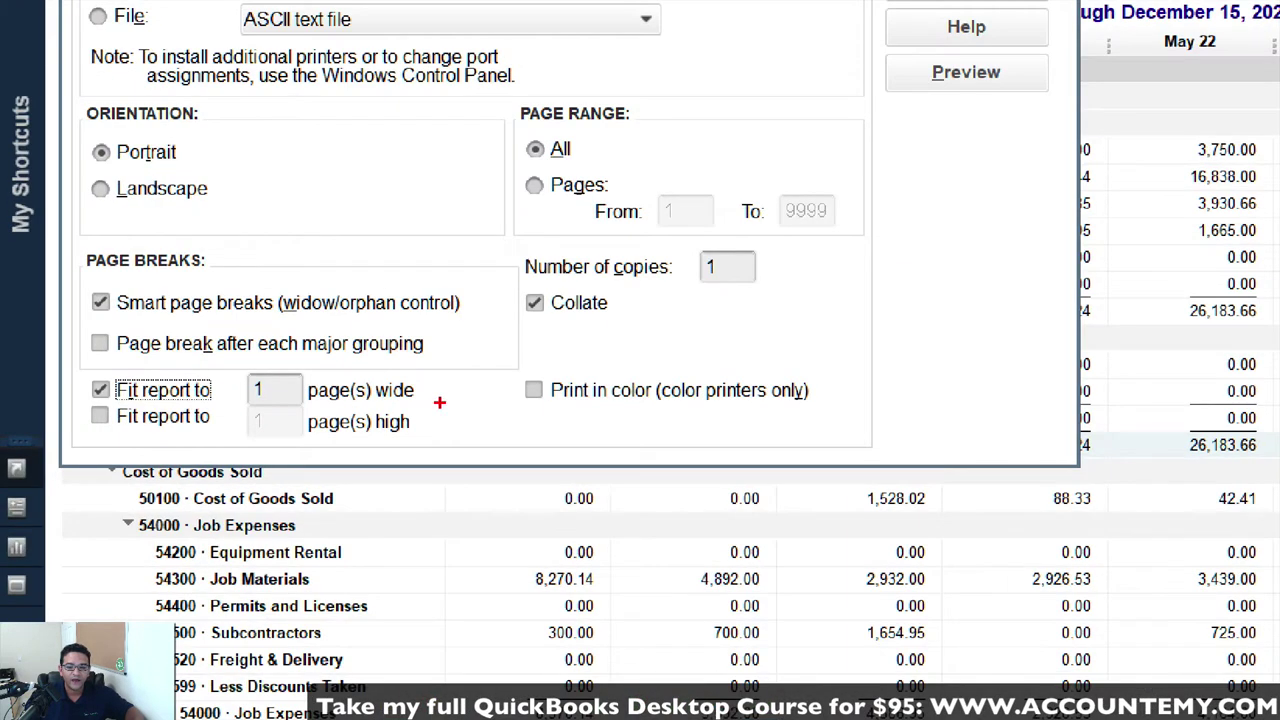
{"action": "mouse_move", "coordinate": [416, 404]}
{"action": "left_mouse_down"}
{"action": "mouse_move", "coordinate": [126, 405]}
{"action": "mouse_move", "coordinate": [440, 442]}
{"action": "mouse_move", "coordinate": [400, 395]}
{"action": "left_mouse_up"}
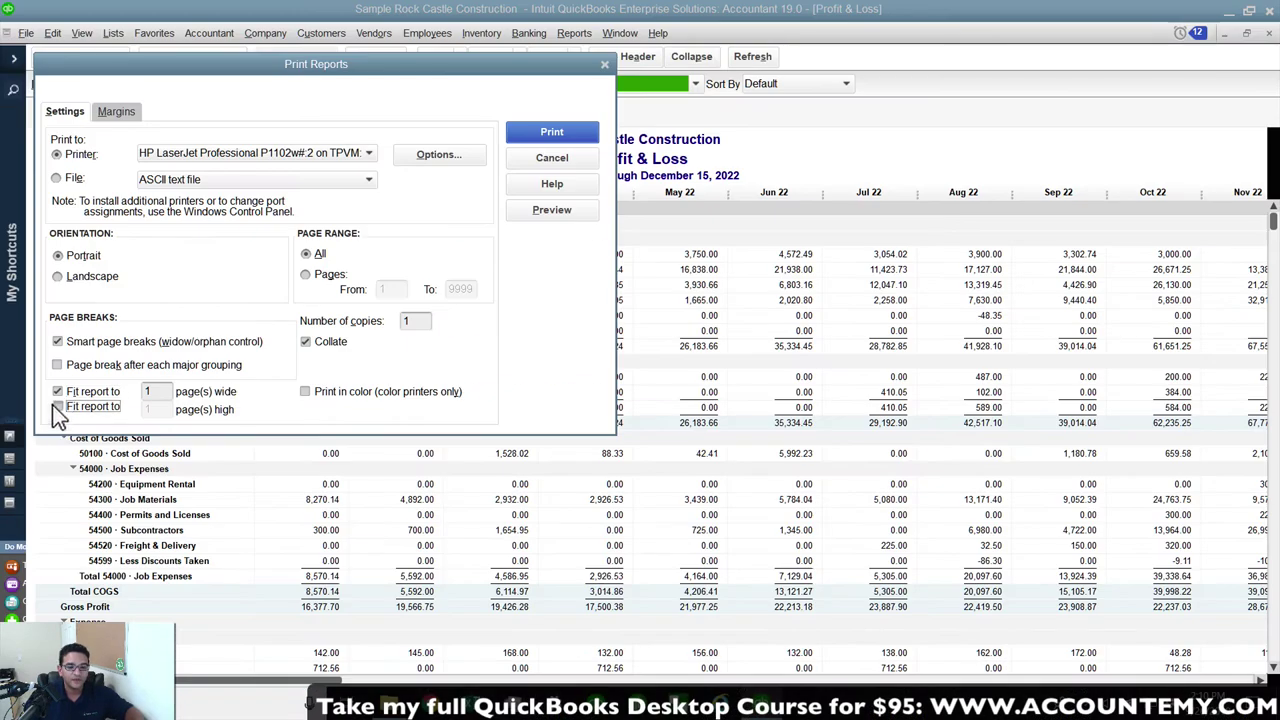
{"action": "left_click", "coordinate": [100, 416]}
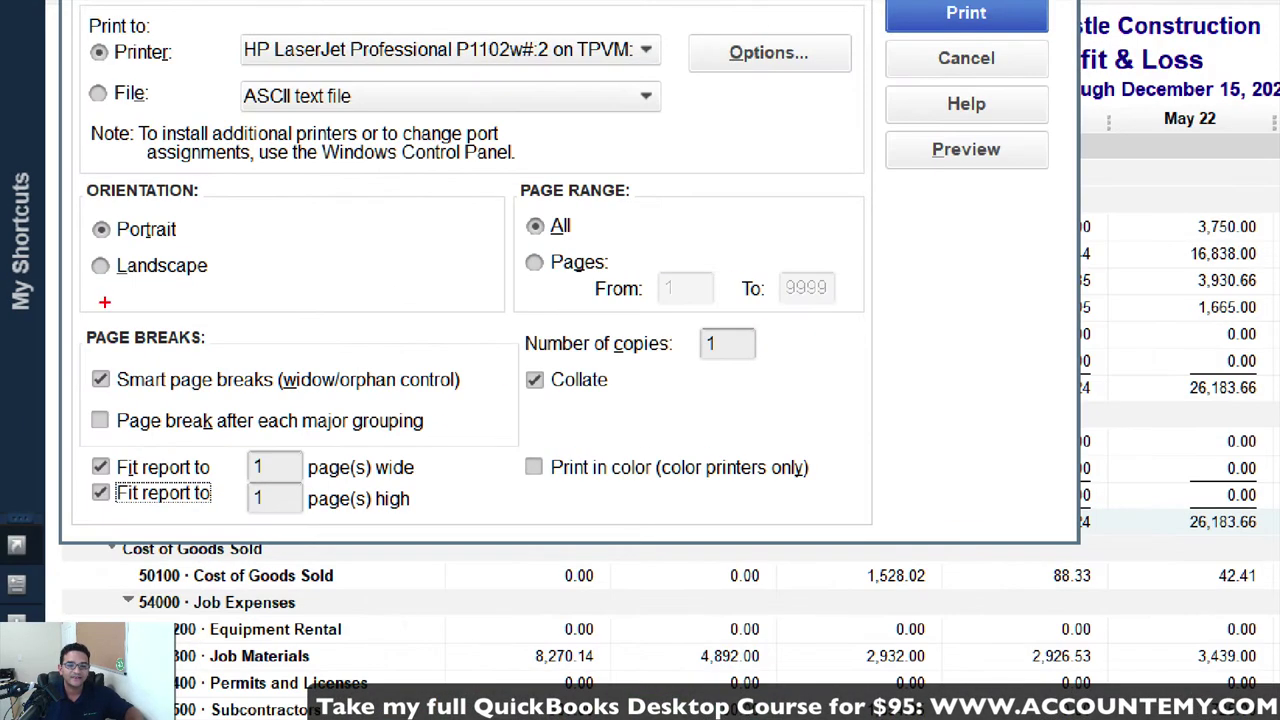
{"action": "left_click_drag", "start_coordinate": [46, 292], "coordinate": [143, 291]}
{"action": "left_click_drag", "start_coordinate": [250, 292], "coordinate": [100, 252]}
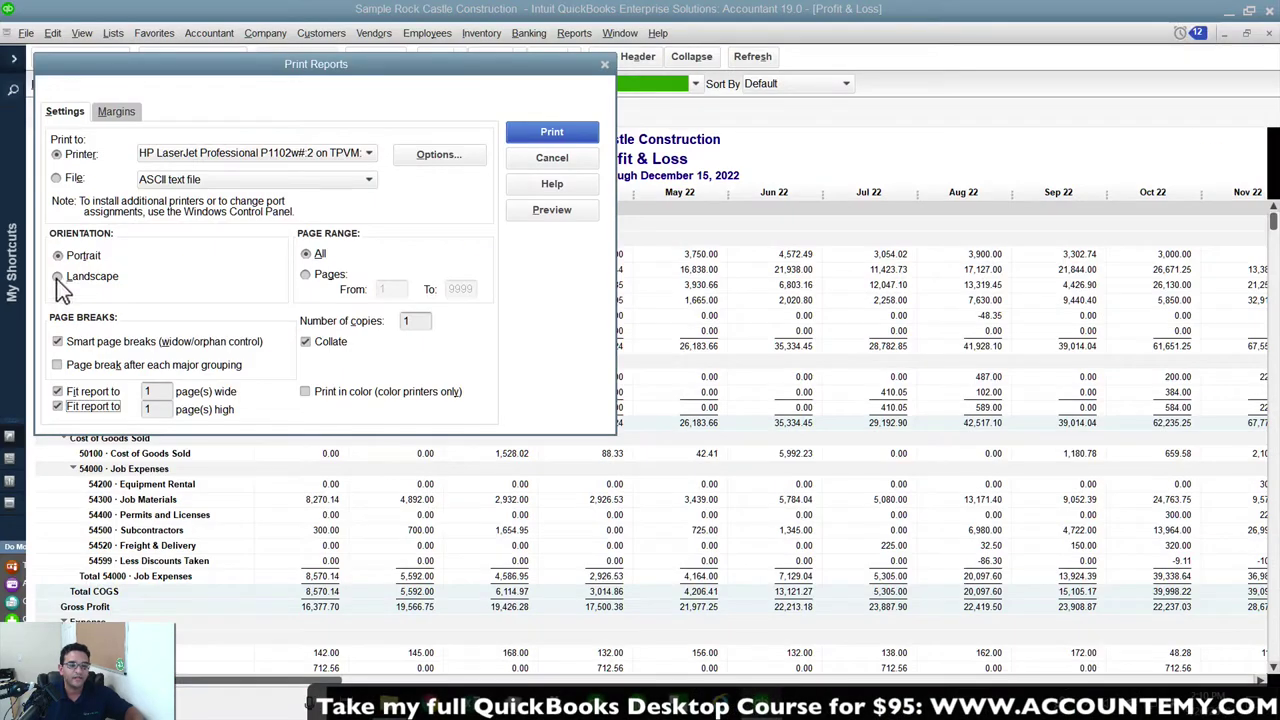
{"action": "left_click", "coordinate": [100, 266]}
Preview the landscape, single-page version of the report enlarged, and leave the print settings without printing.
{"action": "left_click", "coordinate": [548, 211]}
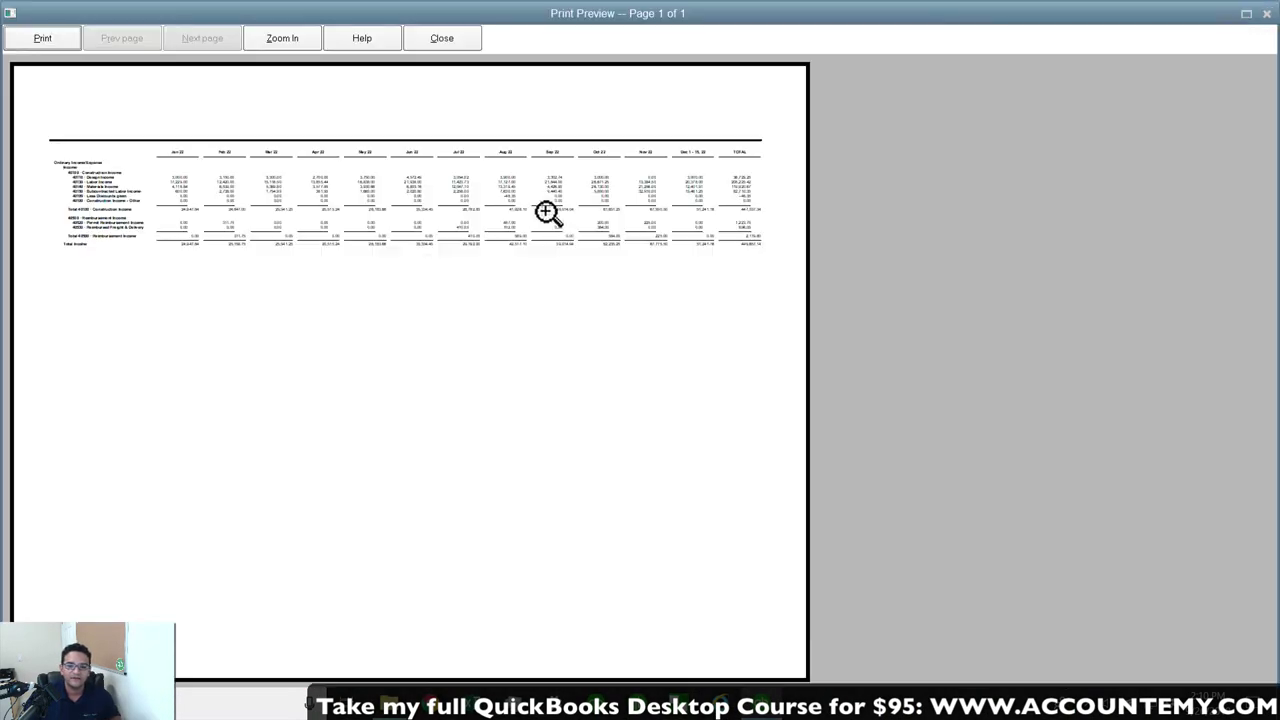
{"action": "left_click", "coordinate": [425, 272]}
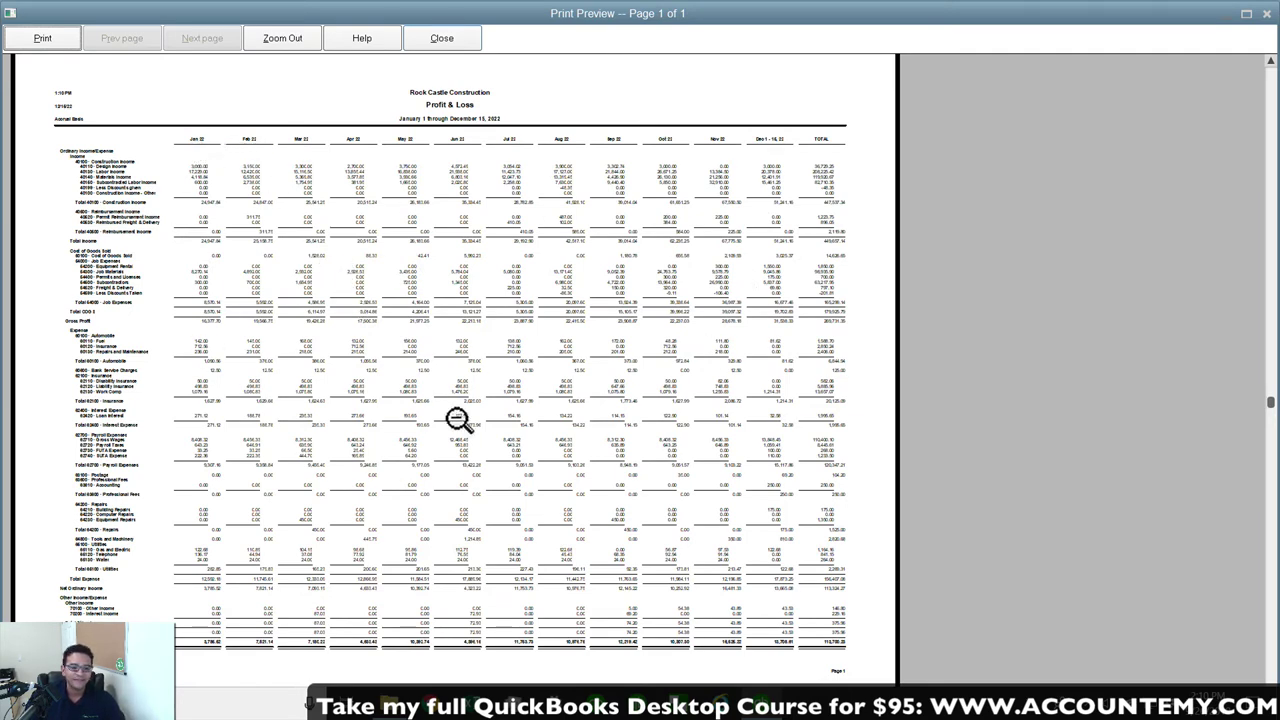
{"action": "left_click", "coordinate": [442, 40]}
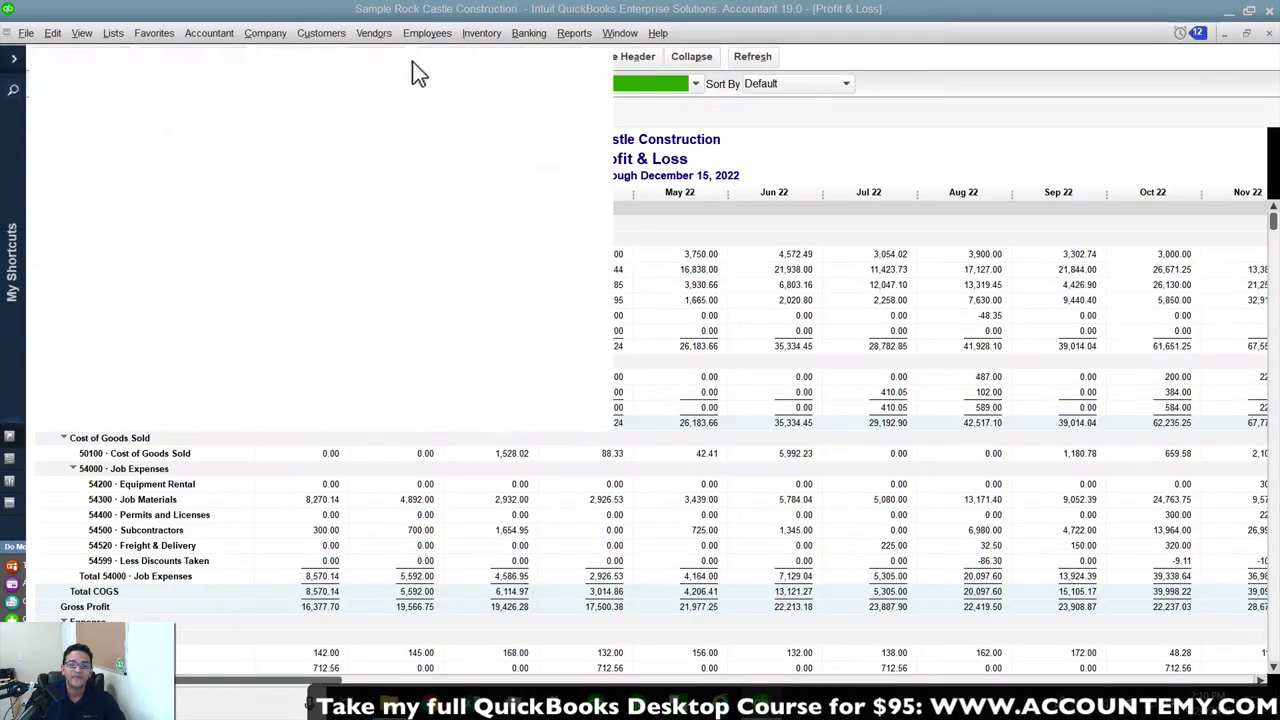
{"action": "left_click", "coordinate": [444, 54]}
{"action": "left_click", "coordinate": [548, 155]}
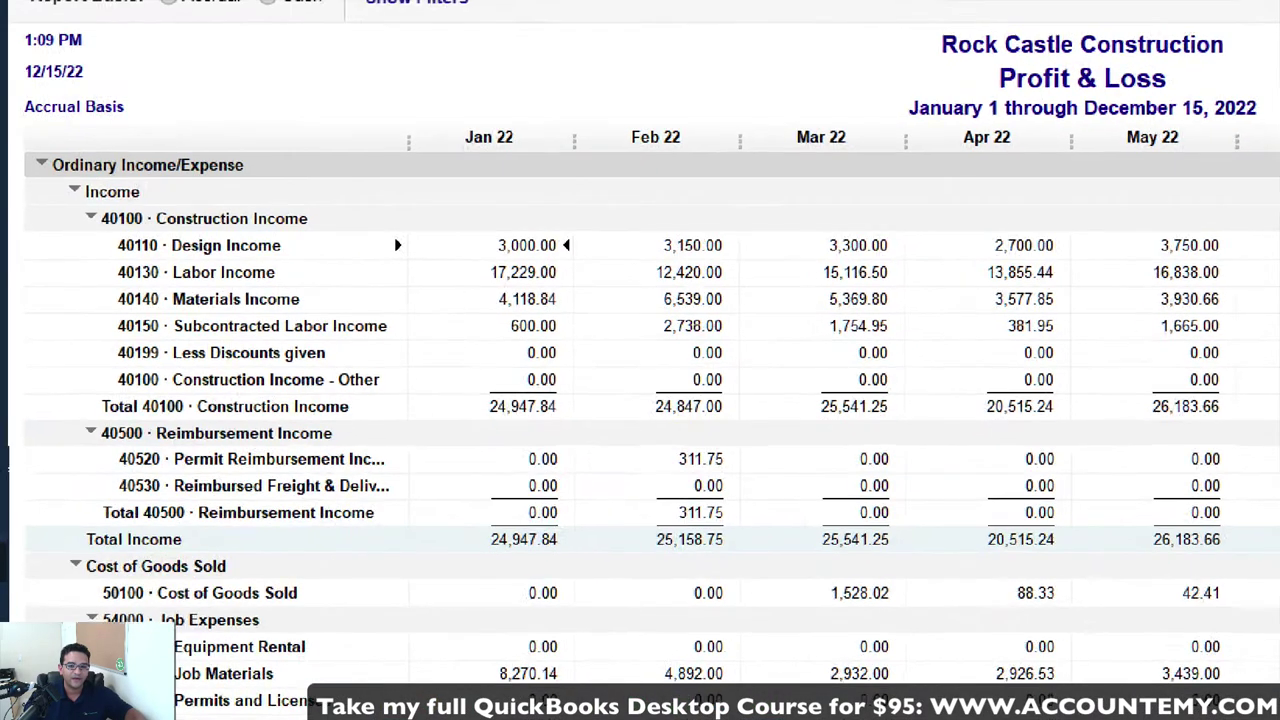
Collapse the Profit & Loss report so its subaccounts are rolled up into their main accounts.
{"action": "mouse_move", "coordinate": [88, 228]}
{"action": "left_mouse_down"}
{"action": "mouse_move", "coordinate": [180, 234]}
{"action": "mouse_move", "coordinate": [320, 207]}
{"action": "mouse_move", "coordinate": [112, 201]}
{"action": "left_mouse_up"}
{"action": "mouse_move", "coordinate": [147, 280]}
{"action": "left_mouse_down"}
{"action": "mouse_move", "coordinate": [142, 325]}
{"action": "mouse_move", "coordinate": [334, 285]}
{"action": "mouse_move", "coordinate": [366, 341]}
{"action": "left_mouse_up"}
{"action": "mouse_move", "coordinate": [500, 392]}
{"action": "left_mouse_down"}
{"action": "mouse_move", "coordinate": [536, 426]}
{"action": "mouse_move", "coordinate": [520, 388]}
{"action": "left_mouse_up"}
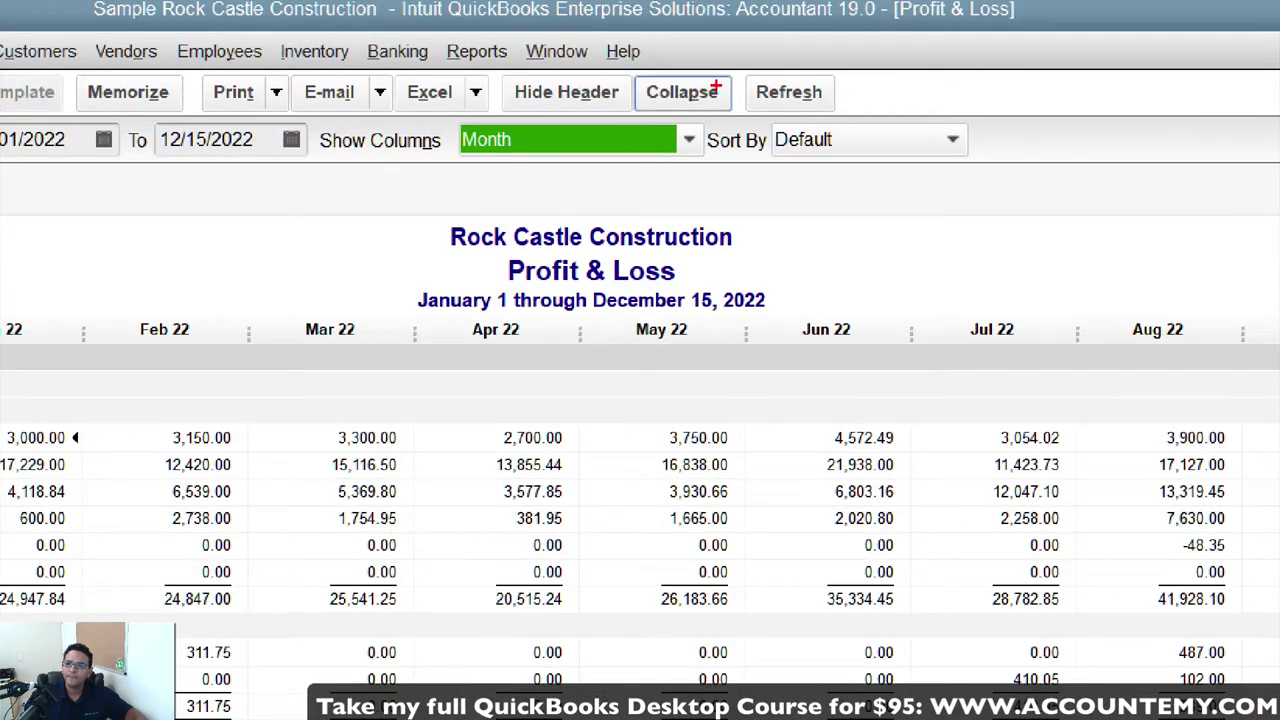
{"action": "mouse_move", "coordinate": [718, 45]}
{"action": "left_mouse_down"}
{"action": "mouse_move", "coordinate": [685, 43]}
{"action": "mouse_move", "coordinate": [722, 128]}
{"action": "left_mouse_up"}
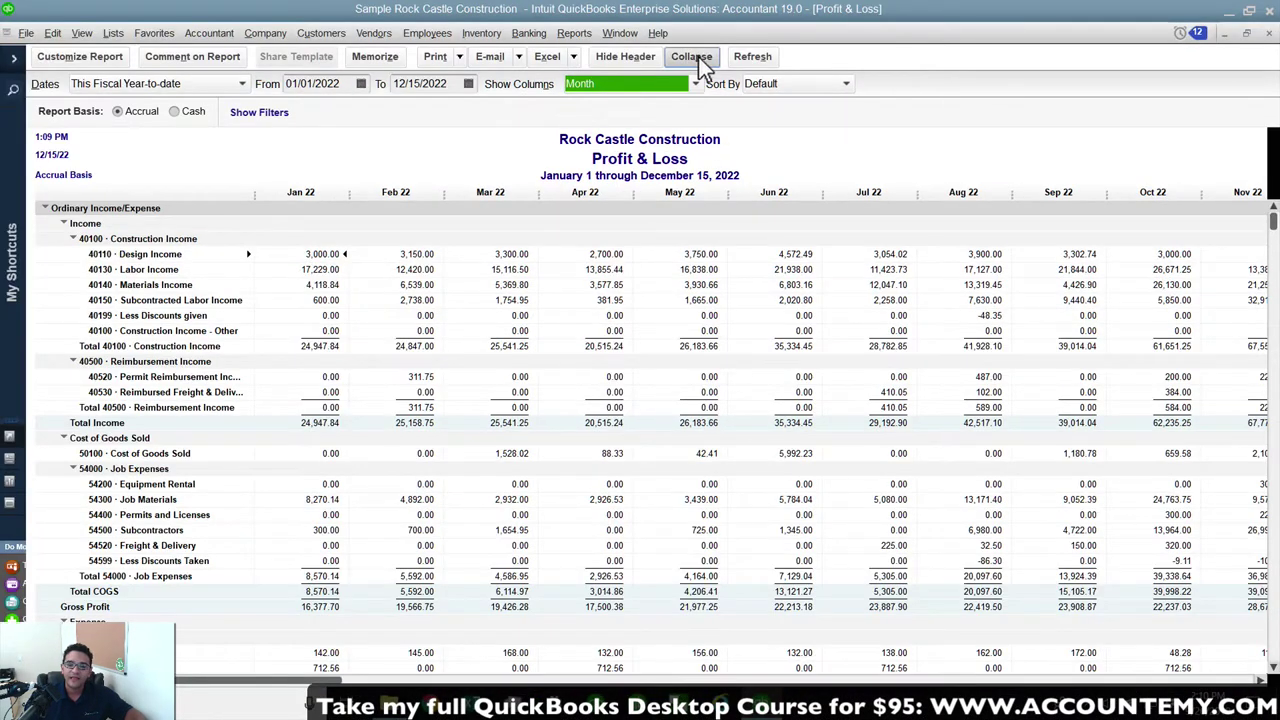
{"action": "left_click", "coordinate": [698, 96]}
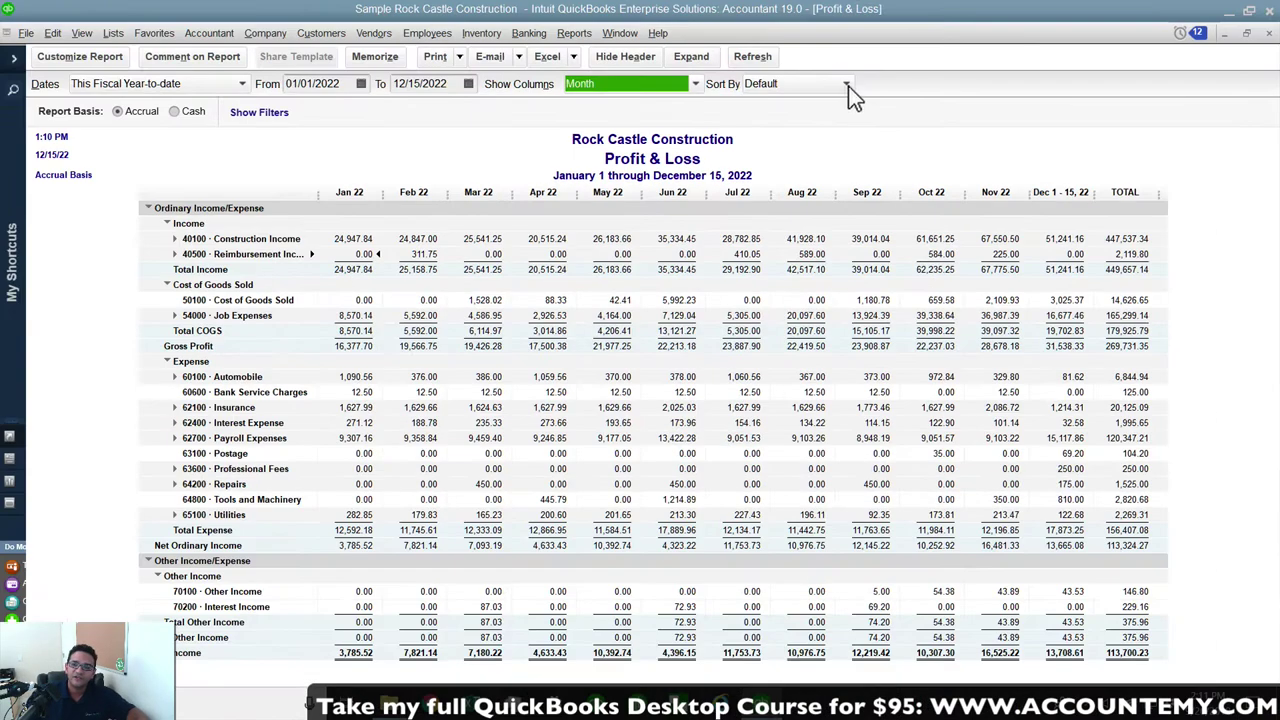
Sort the report by Total in descending order and check the order of the expense accounts.
{"action": "left_click", "coordinate": [860, 92]}
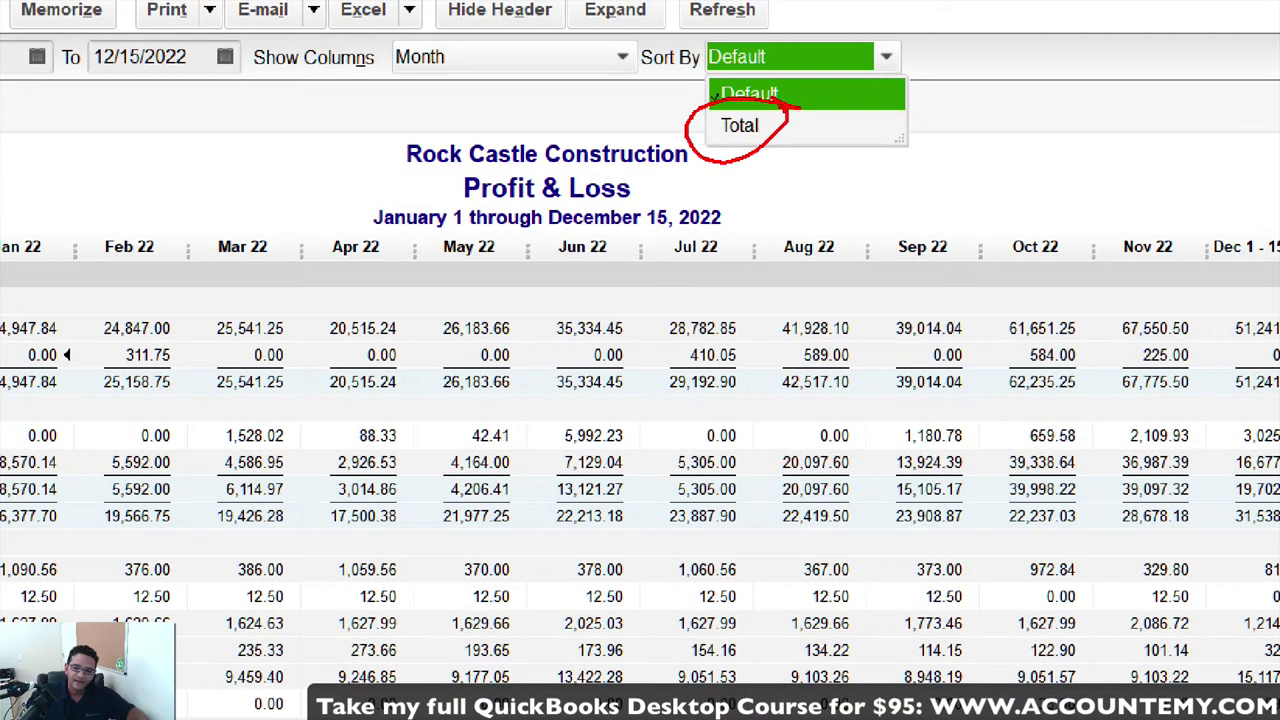
{"action": "left_click", "coordinate": [807, 100]}
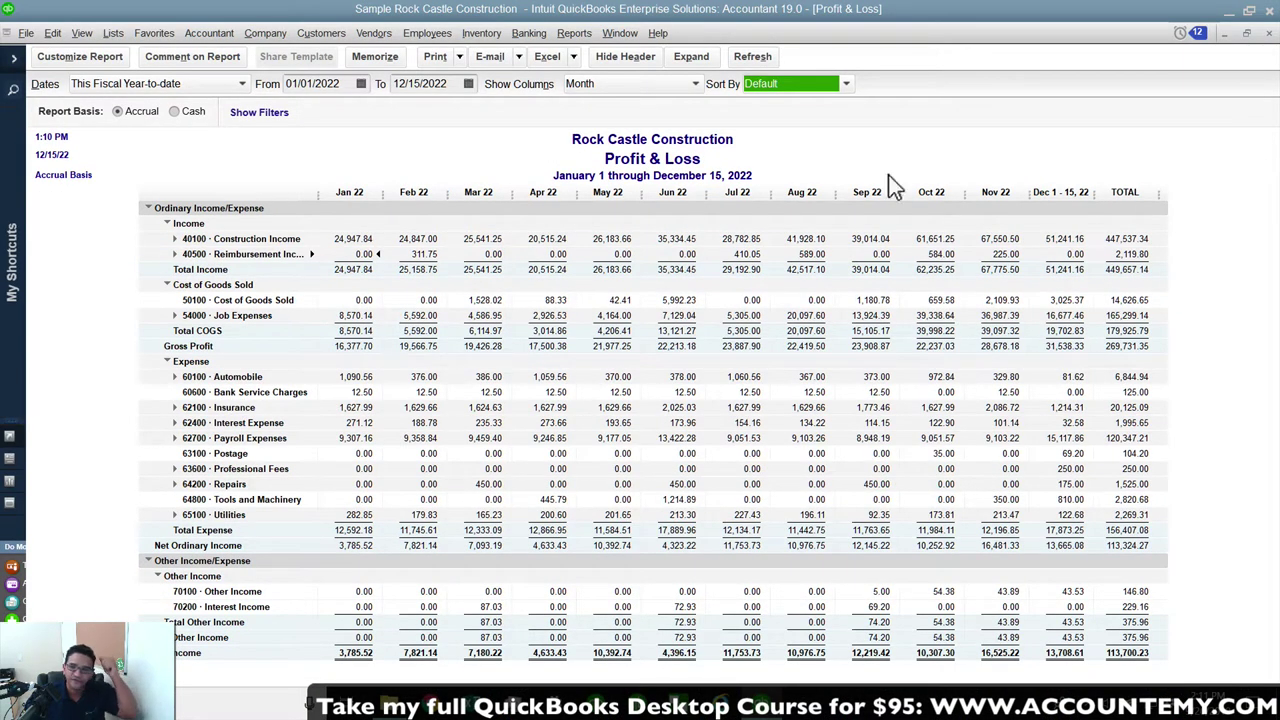
{"action": "left_click", "coordinate": [796, 83]}
{"action": "left_click", "coordinate": [777, 124]}
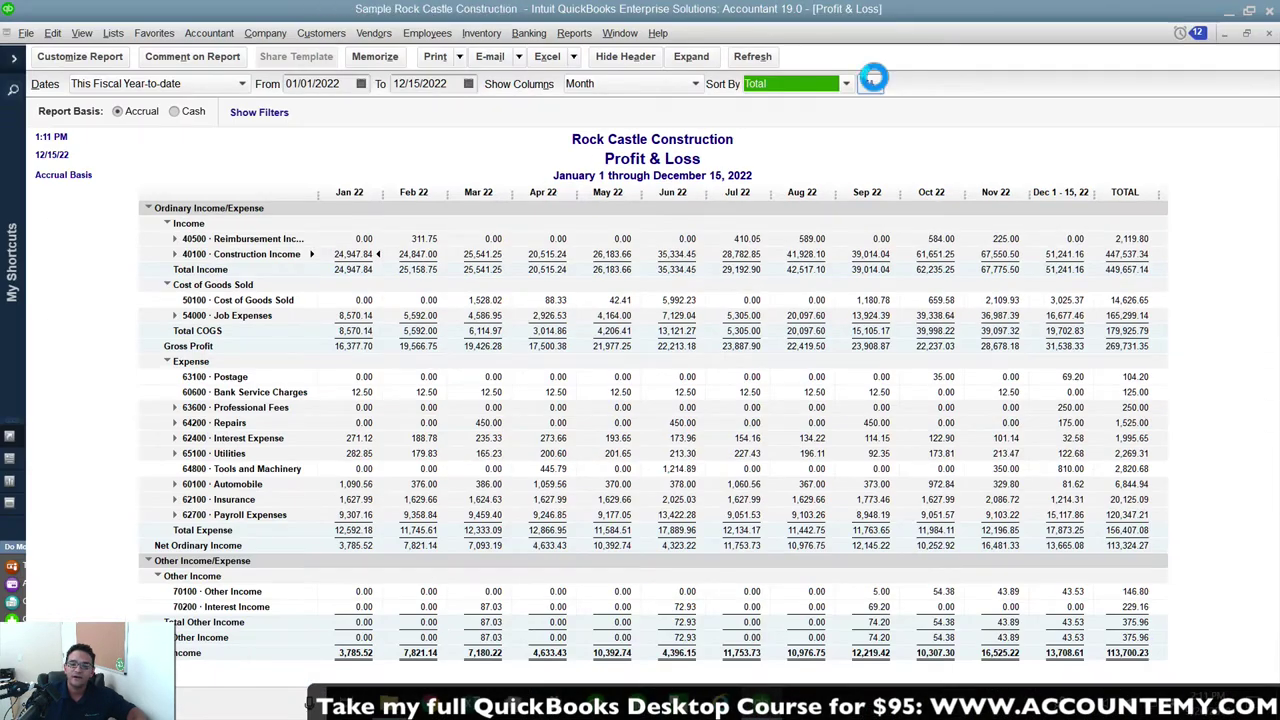
{"action": "left_click", "coordinate": [865, 91]}
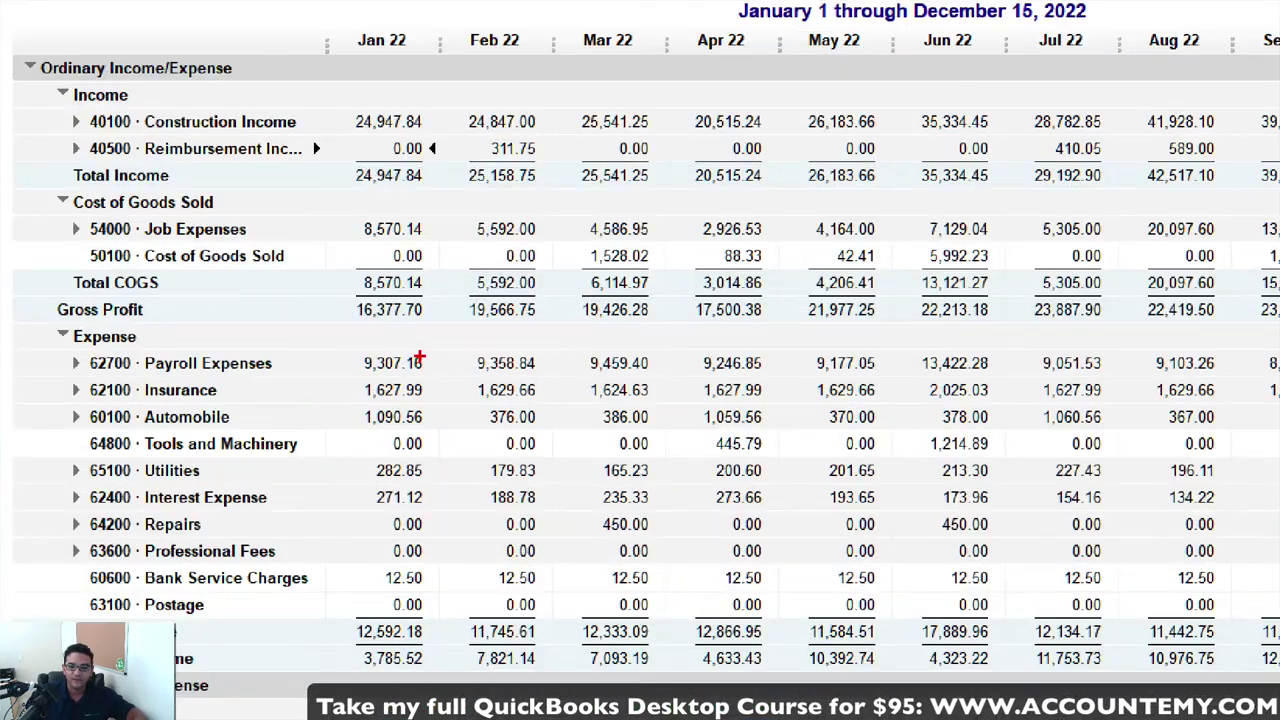
{"action": "mouse_move", "coordinate": [432, 341]}
{"action": "left_mouse_down"}
{"action": "mouse_move", "coordinate": [336, 356]}
{"action": "mouse_move", "coordinate": [463, 352]}
{"action": "mouse_move", "coordinate": [346, 412]}
{"action": "mouse_move", "coordinate": [372, 550]}
{"action": "left_mouse_up"}
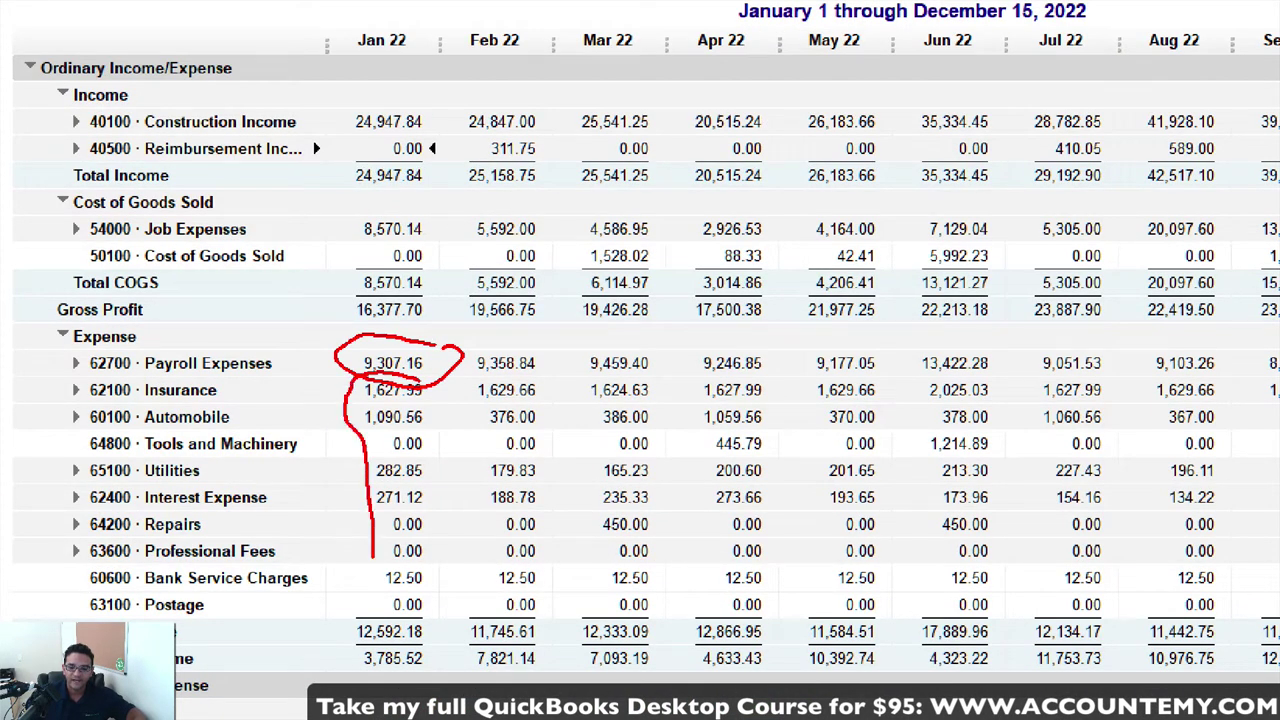
{"action": "key", "text": "Escape"}
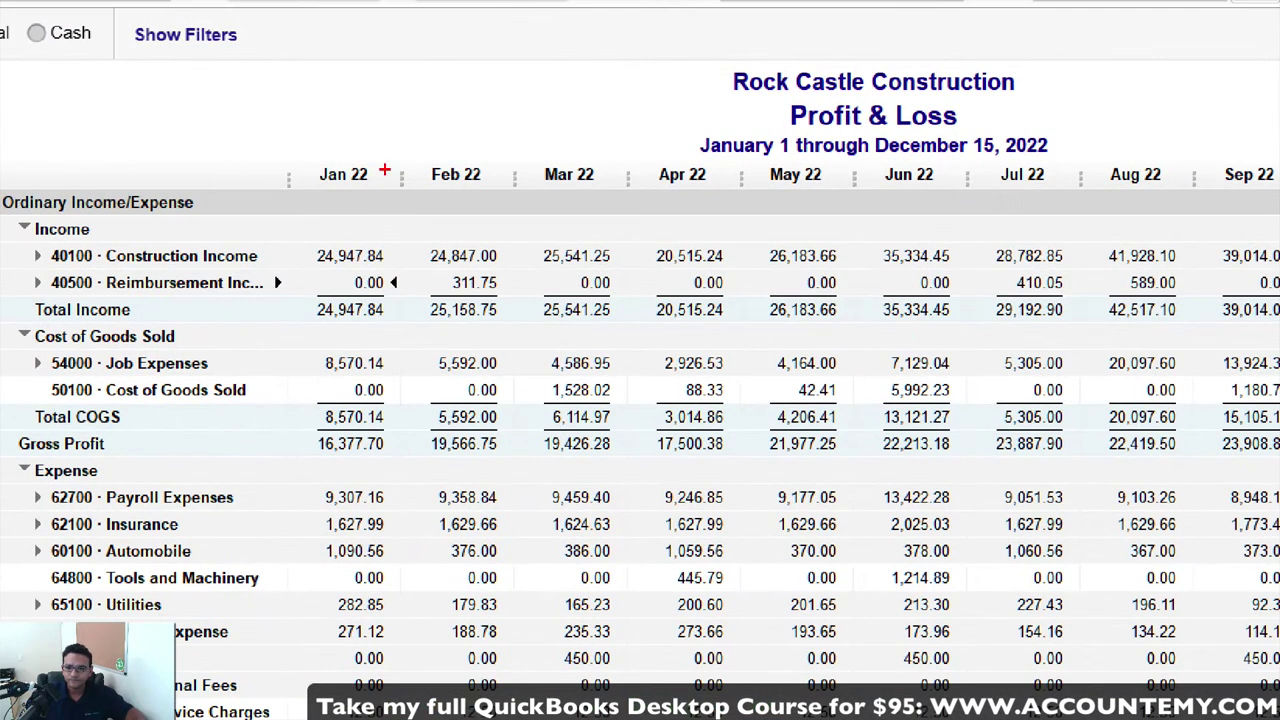
Narrow the Jan 22 column of the Profit & Loss report and apply the same width to all columns.
{"action": "mouse_move", "coordinate": [383, 176]}
{"action": "left_mouse_down"}
{"action": "mouse_move", "coordinate": [332, 174]}
{"action": "mouse_move", "coordinate": [412, 150]}
{"action": "left_mouse_up"}
{"action": "mouse_move", "coordinate": [506, 131]}
{"action": "left_mouse_down"}
{"action": "mouse_move", "coordinate": [428, 248]}
{"action": "mouse_move", "coordinate": [490, 130]}
{"action": "left_mouse_up"}
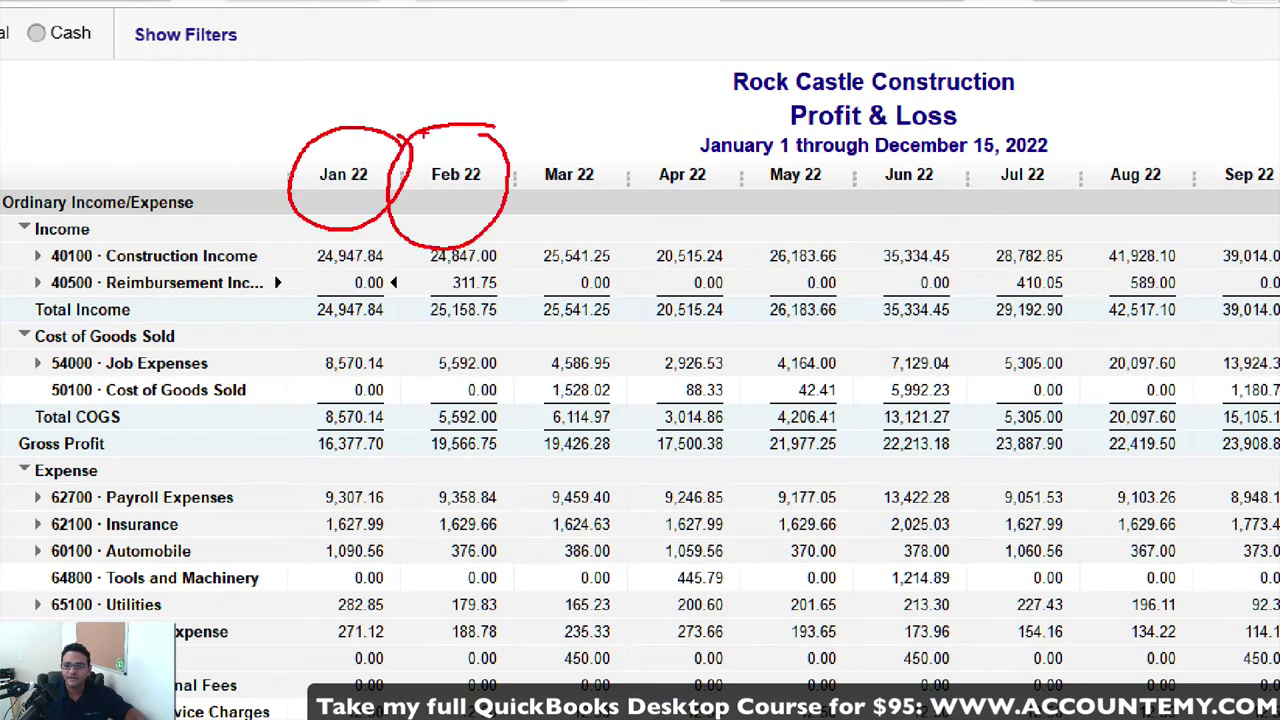
{"action": "left_click_drag", "start_coordinate": [410, 112], "coordinate": [390, 195]}
{"action": "mouse_move", "coordinate": [405, 246]}
{"action": "left_mouse_down"}
{"action": "mouse_move", "coordinate": [416, 462]}
{"action": "mouse_move", "coordinate": [416, 298]}
{"action": "left_mouse_up"}
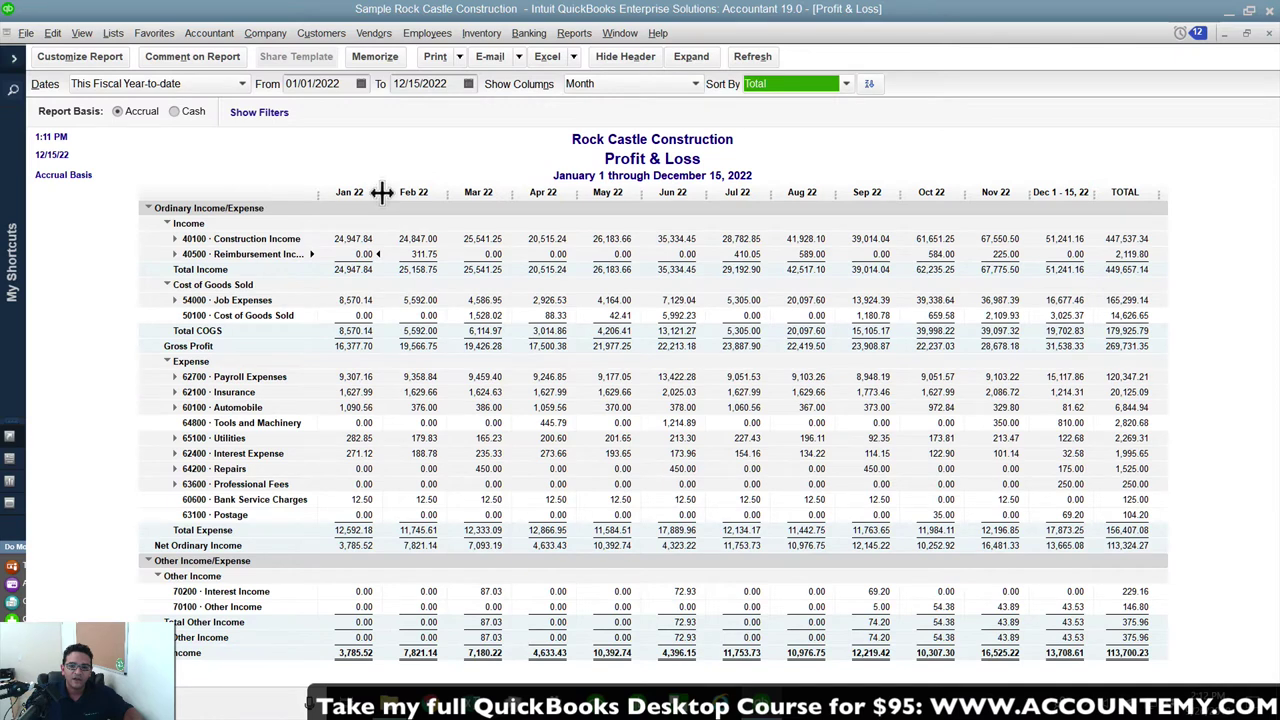
{"action": "left_click_drag", "start_coordinate": [382, 192], "coordinate": [372, 220]}
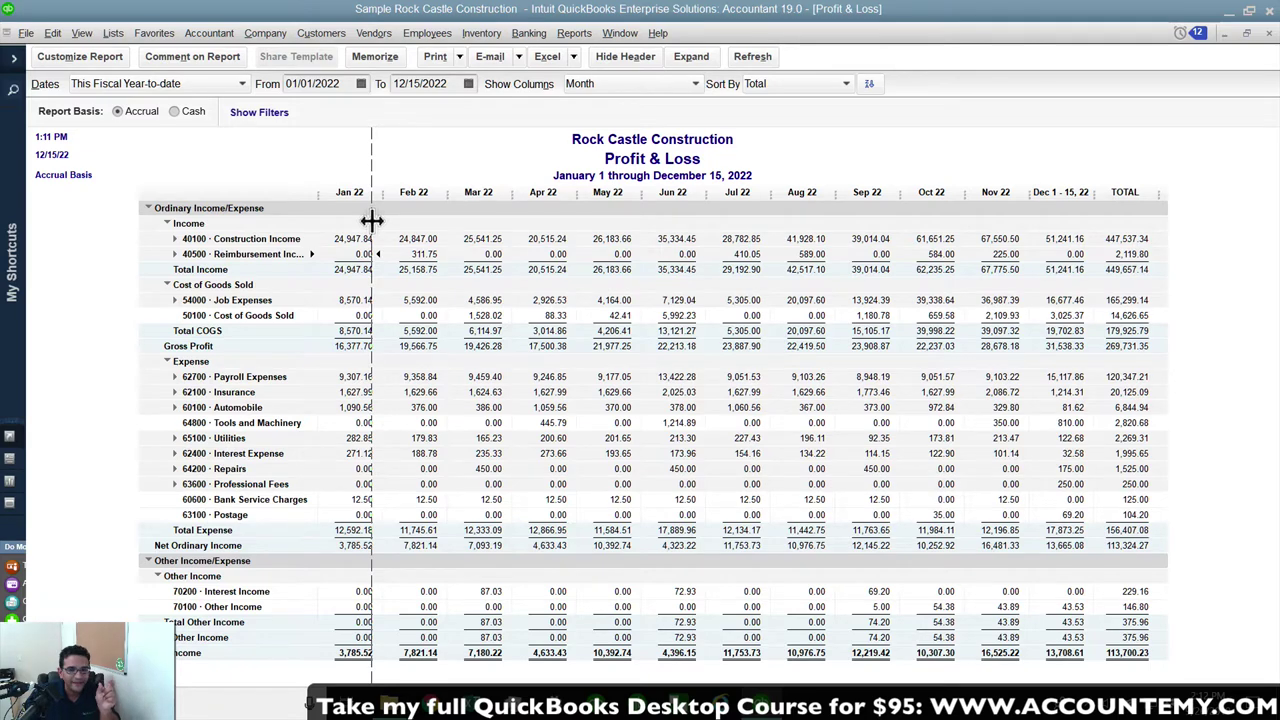
{"action": "left_click_drag", "start_coordinate": [372, 220], "coordinate": [373, 221]}
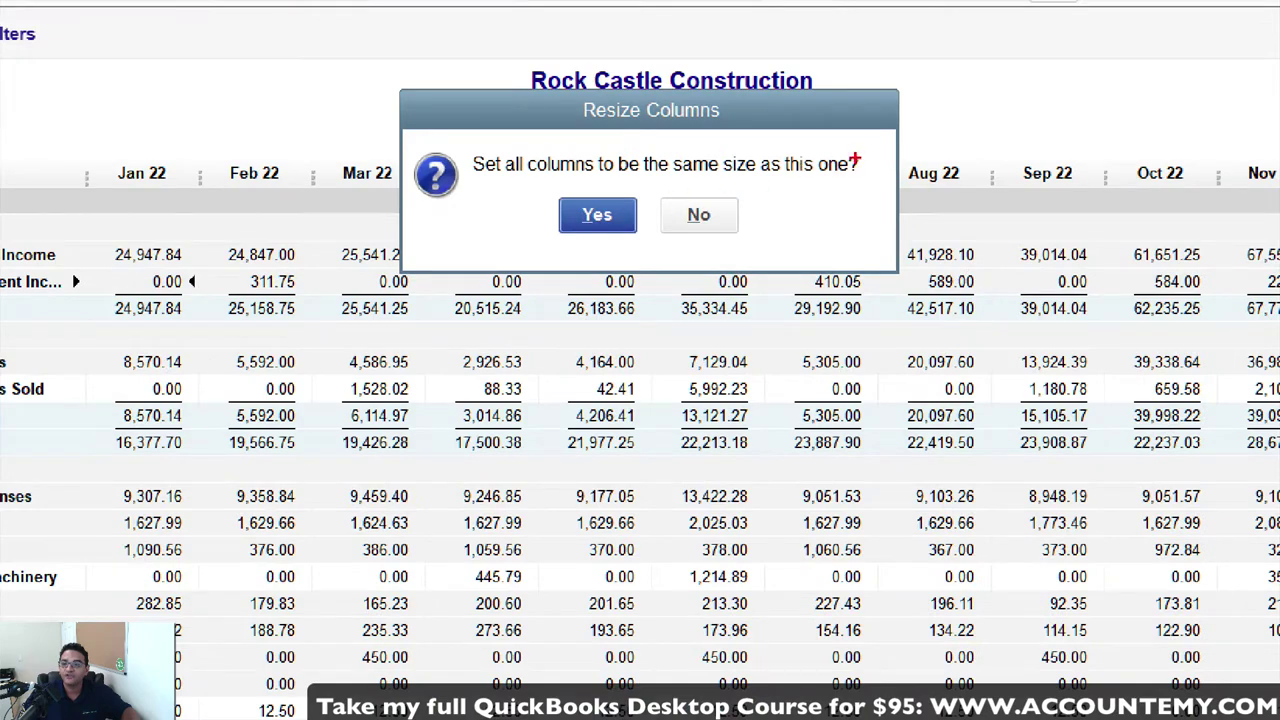
{"action": "left_click_drag", "start_coordinate": [773, 173], "coordinate": [526, 159]}
{"action": "mouse_move", "coordinate": [500, 88]}
{"action": "left_mouse_down"}
{"action": "mouse_move", "coordinate": [812, 210]}
{"action": "mouse_move", "coordinate": [722, 114]}
{"action": "left_mouse_up"}
{"action": "mouse_move", "coordinate": [540, 262]}
{"action": "left_mouse_down"}
{"action": "mouse_move", "coordinate": [650, 188]}
{"action": "mouse_move", "coordinate": [560, 255]}
{"action": "left_mouse_up"}
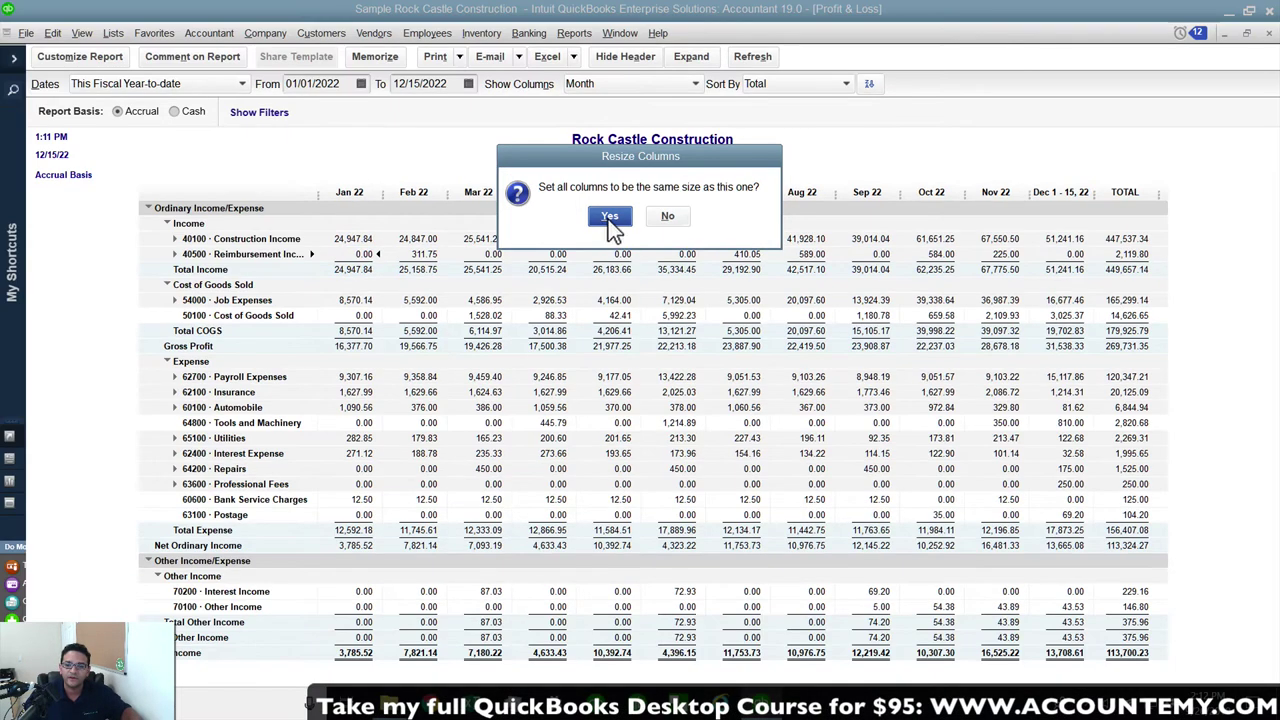
{"action": "left_click", "coordinate": [596, 214]}
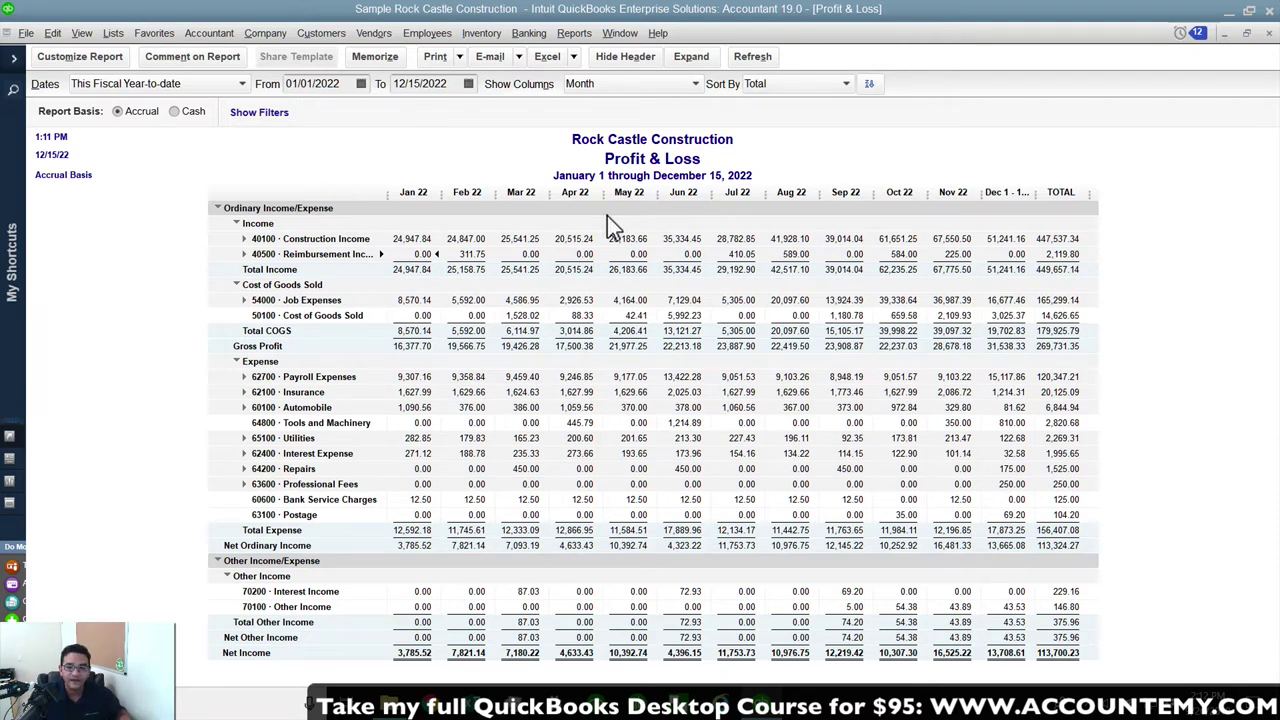
Preview the landscape report fitted to 1 page wide and 1 page high, and leave the print settings without printing.
{"action": "key", "text": "ctrl+p"}
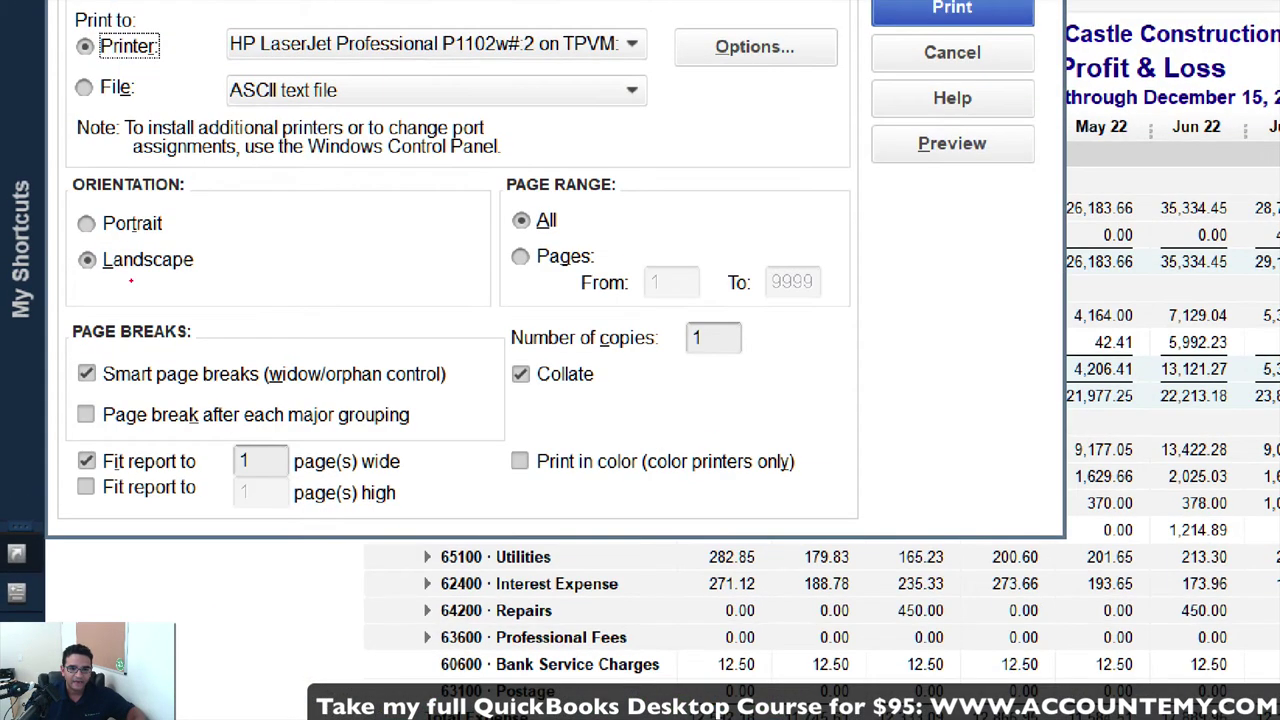
{"action": "left_click_drag", "start_coordinate": [111, 264], "coordinate": [120, 272]}
{"action": "mouse_move", "coordinate": [209, 264]}
{"action": "left_mouse_down"}
{"action": "mouse_move", "coordinate": [68, 284]}
{"action": "mouse_move", "coordinate": [214, 262]}
{"action": "left_mouse_up"}
{"action": "mouse_move", "coordinate": [81, 514]}
{"action": "left_mouse_down"}
{"action": "mouse_move", "coordinate": [150, 424]}
{"action": "mouse_move", "coordinate": [88, 512]}
{"action": "left_mouse_up"}
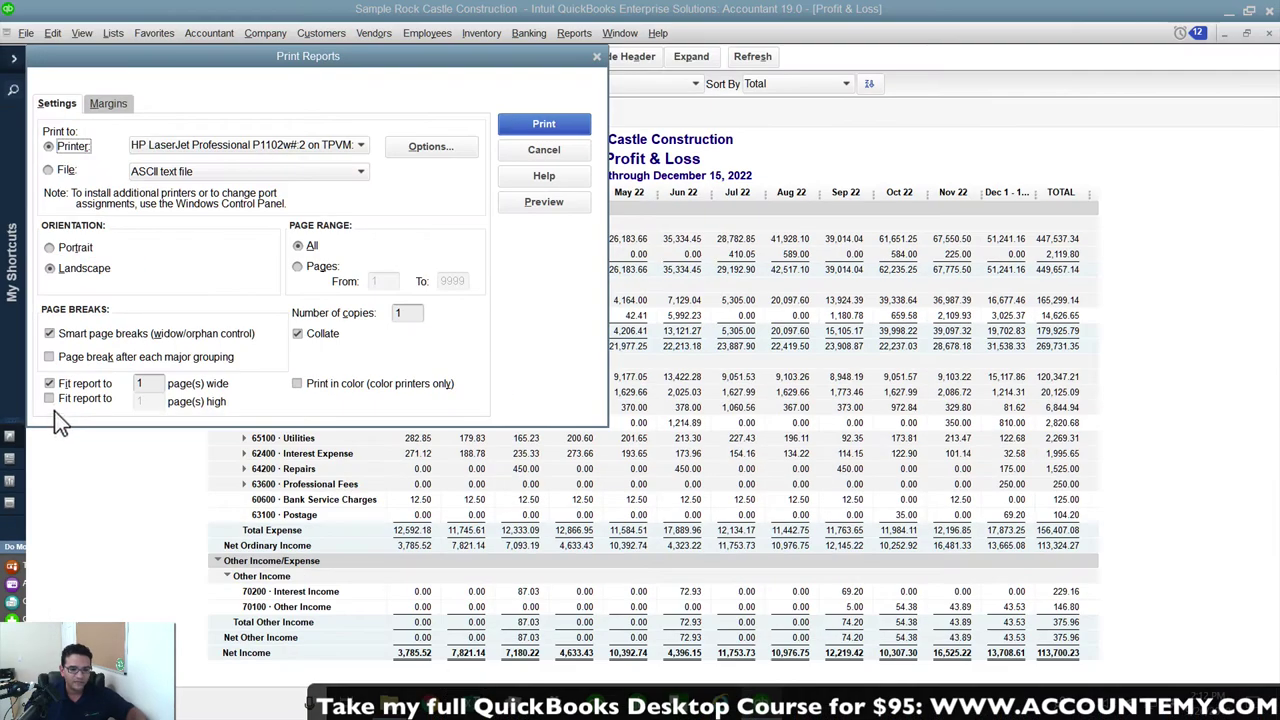
{"action": "left_click", "coordinate": [86, 486]}
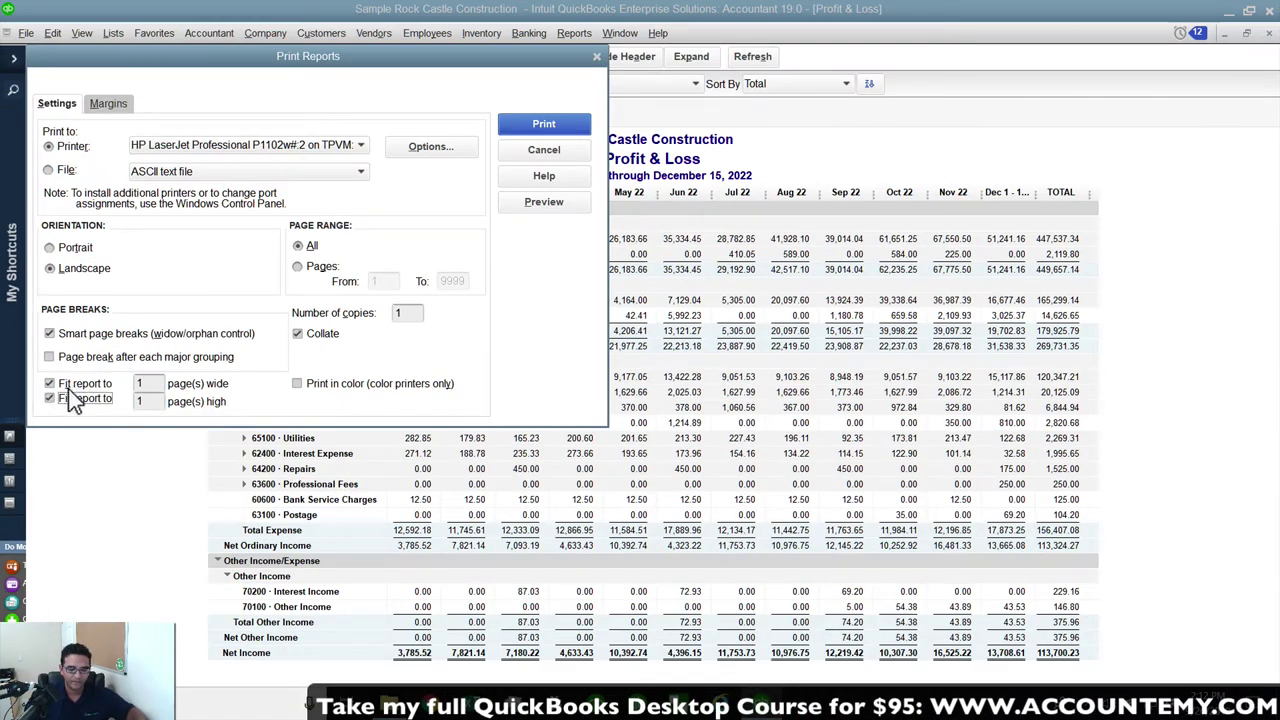
{"action": "left_click", "coordinate": [546, 200]}
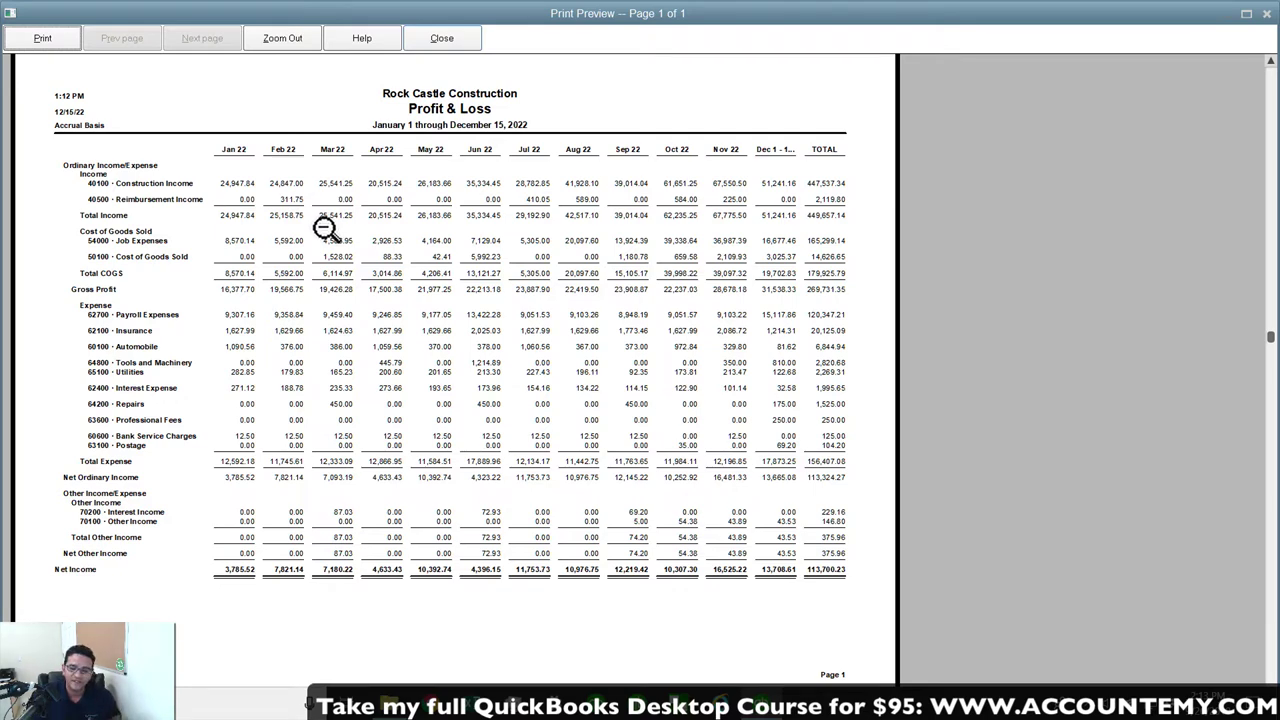
{"action": "left_click", "coordinate": [452, 42]}
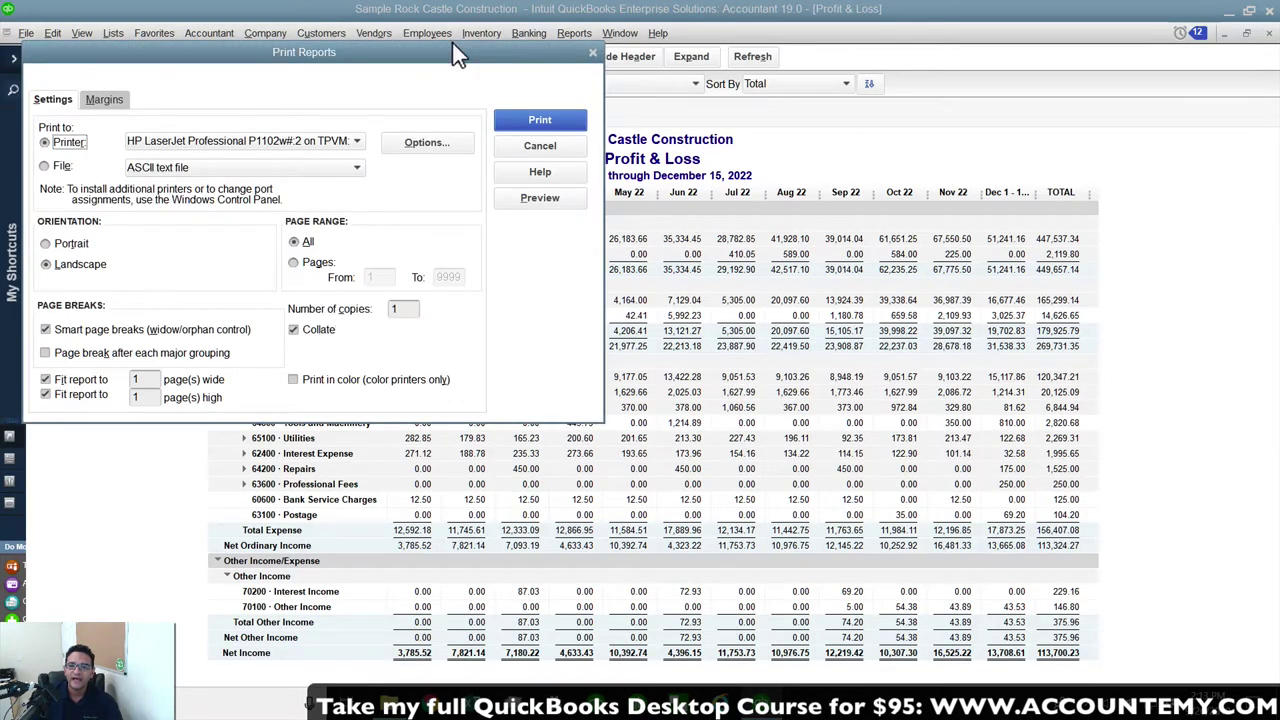
{"action": "left_click", "coordinate": [553, 150]}
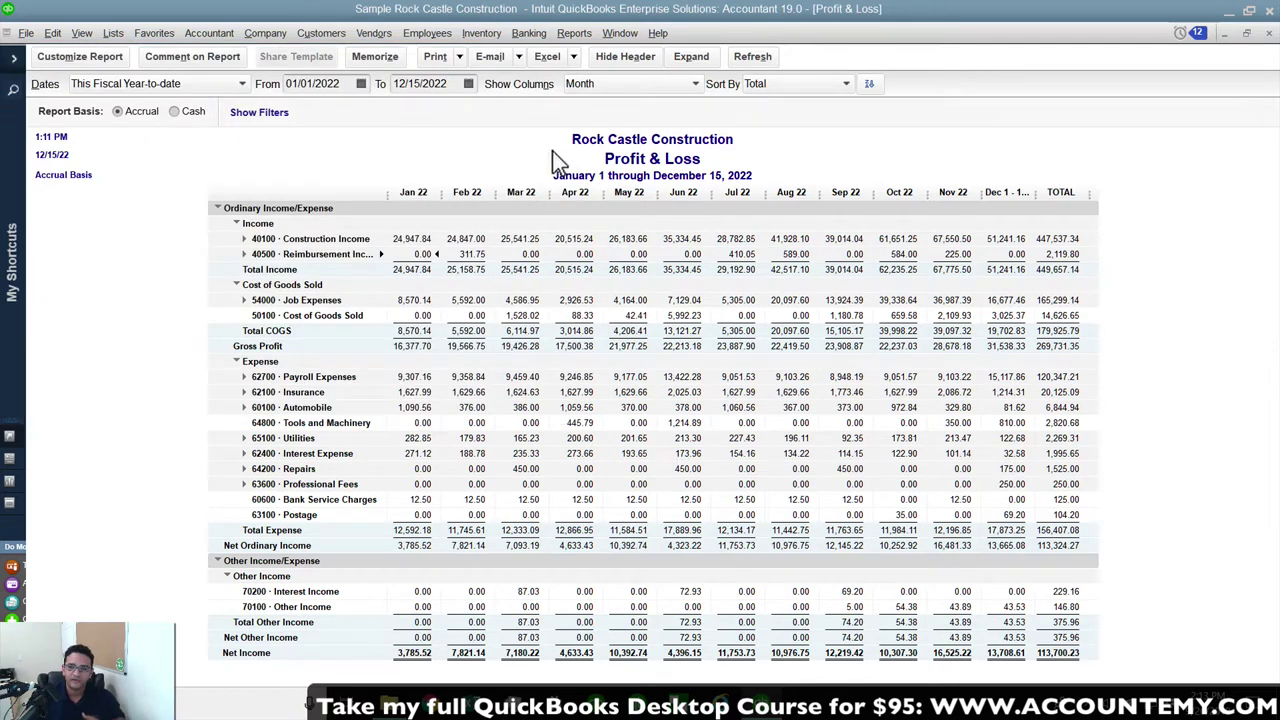
Change the report's columns from months to Total only.
{"action": "left_click", "coordinate": [613, 85]}
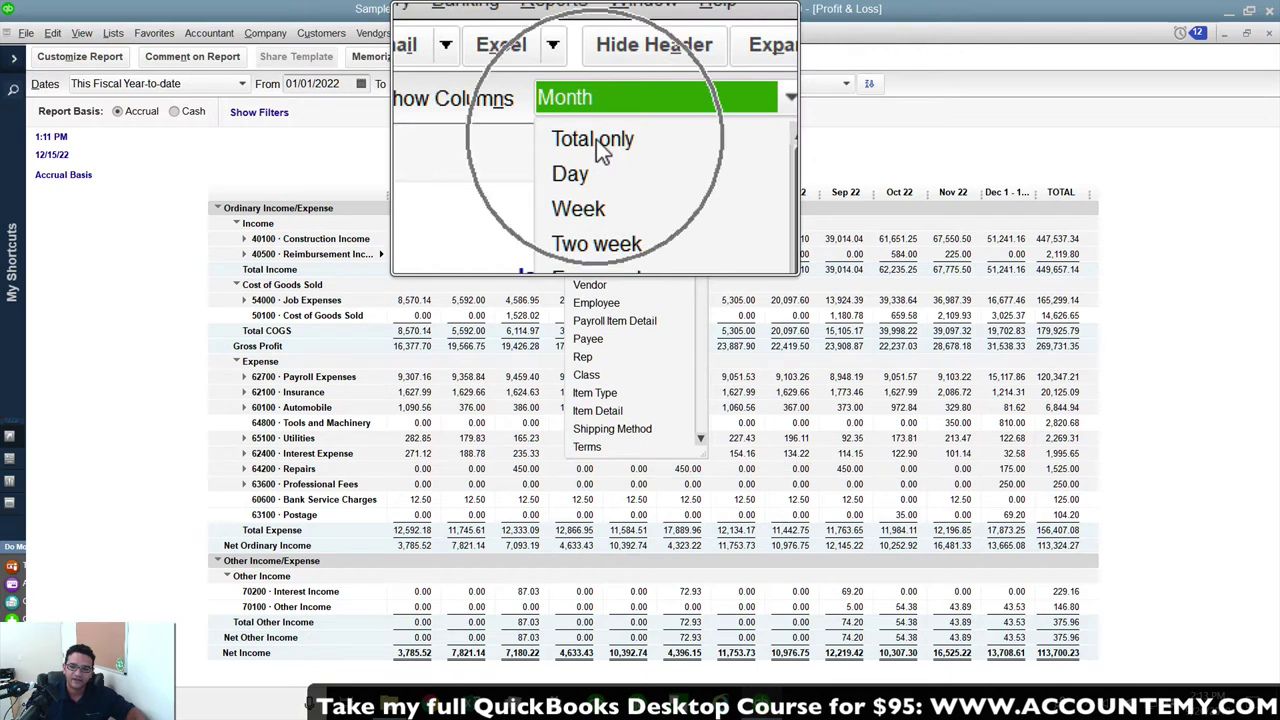
{"action": "left_click", "coordinate": [595, 103]}
{"action": "left_click", "coordinate": [601, 84]}
{"action": "left_click", "coordinate": [601, 84]}
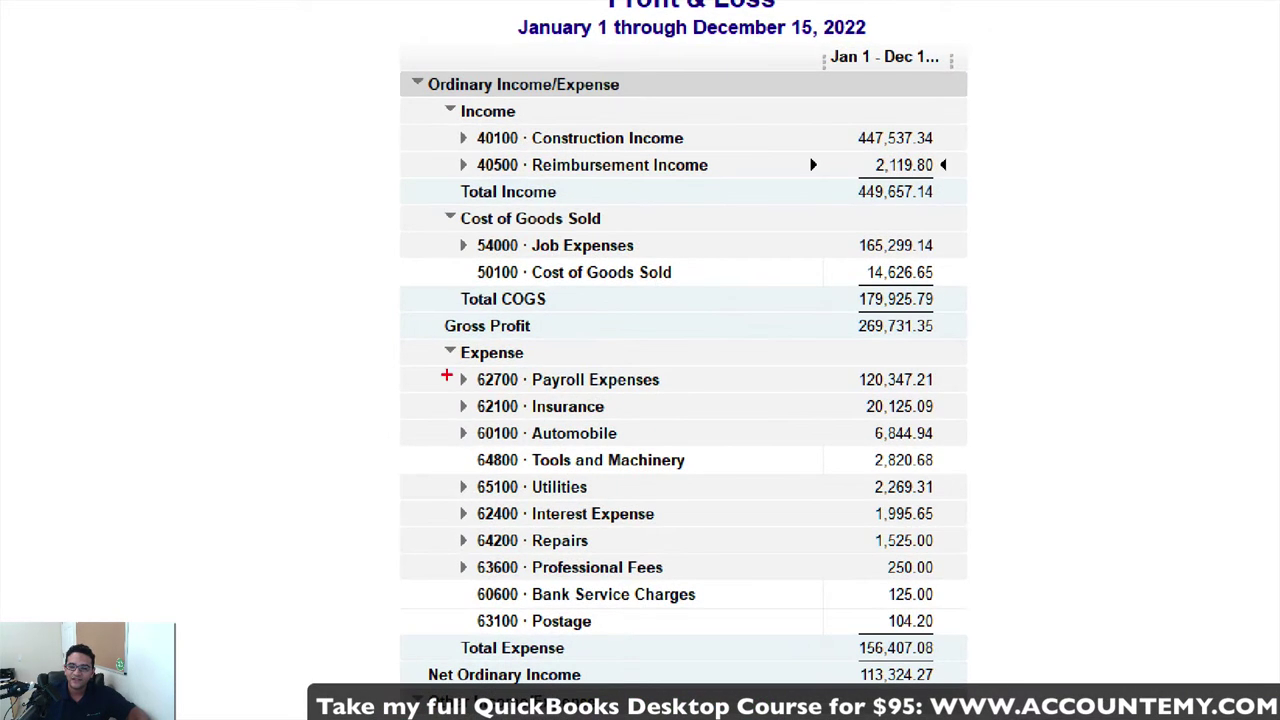
{"action": "mouse_move", "coordinate": [530, 369]}
{"action": "left_mouse_down"}
{"action": "mouse_move", "coordinate": [517, 382]}
{"action": "mouse_move", "coordinate": [445, 368]}
{"action": "mouse_move", "coordinate": [484, 366]}
{"action": "left_mouse_up"}
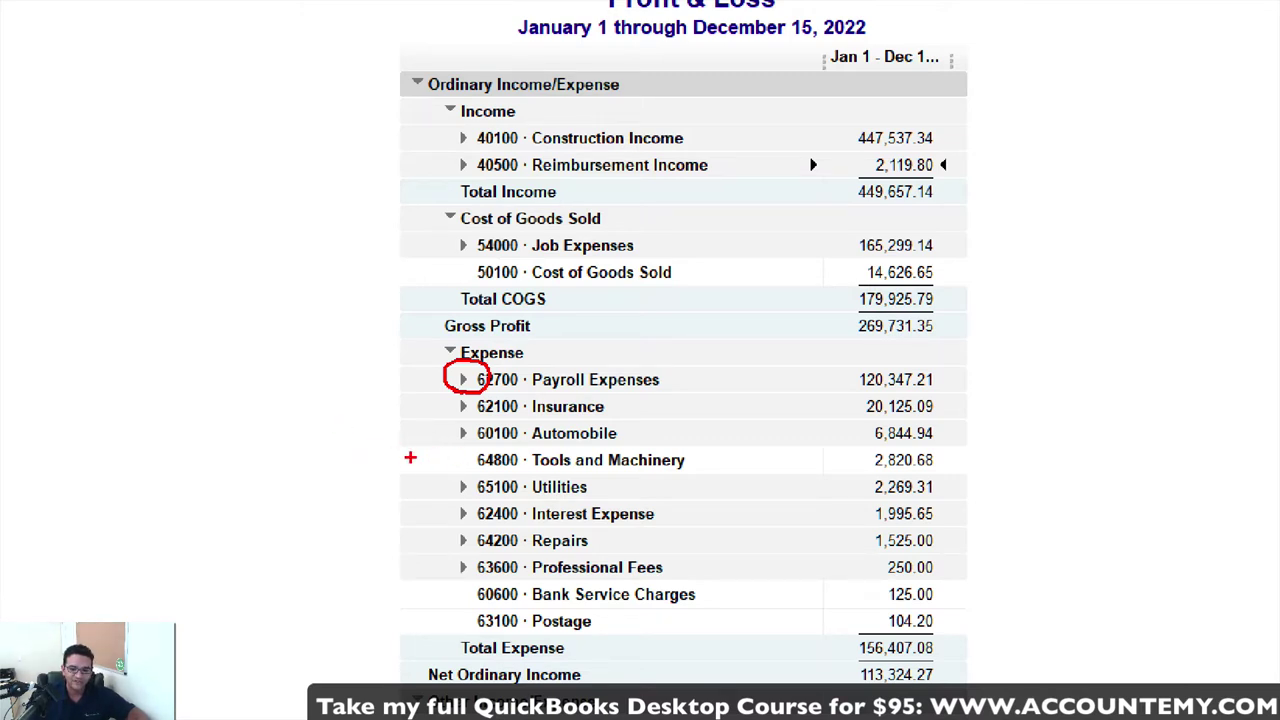
{"action": "mouse_move", "coordinate": [390, 460]}
{"action": "left_mouse_down"}
{"action": "mouse_move", "coordinate": [484, 462]}
{"action": "mouse_move", "coordinate": [370, 462]}
{"action": "mouse_move", "coordinate": [447, 427]}
{"action": "left_mouse_up"}
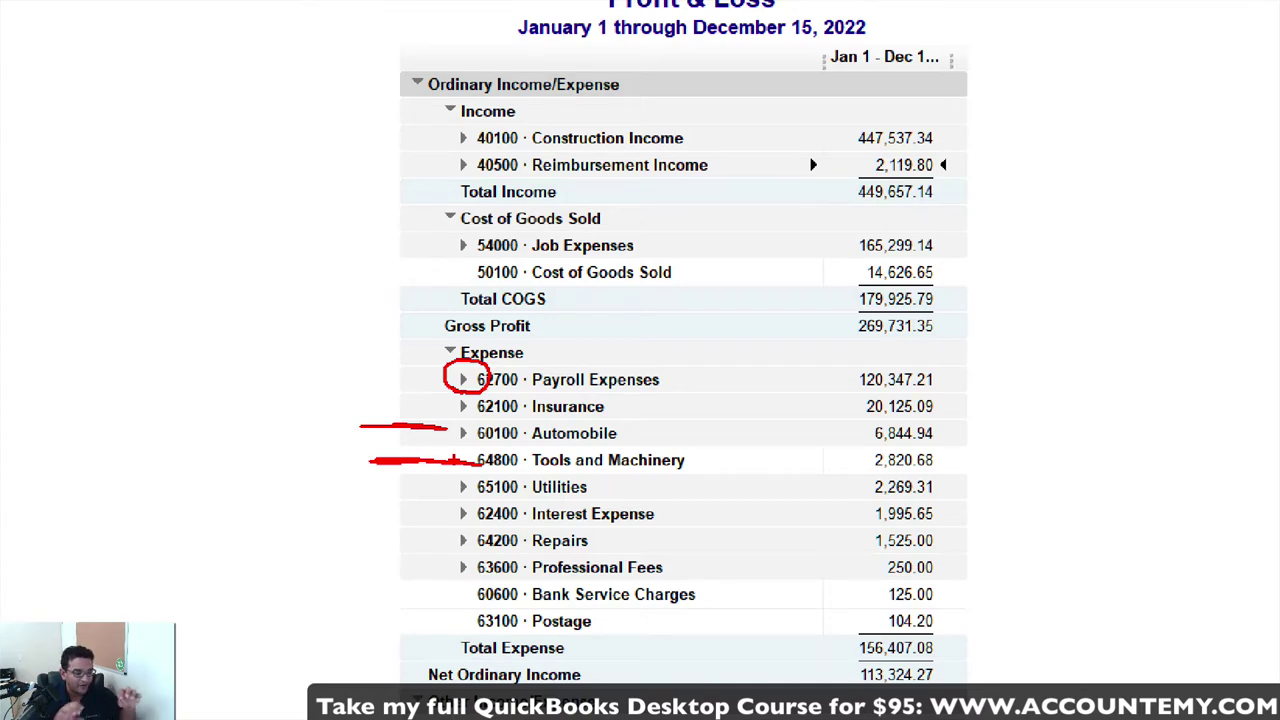
{"action": "key", "text": "Escape"}
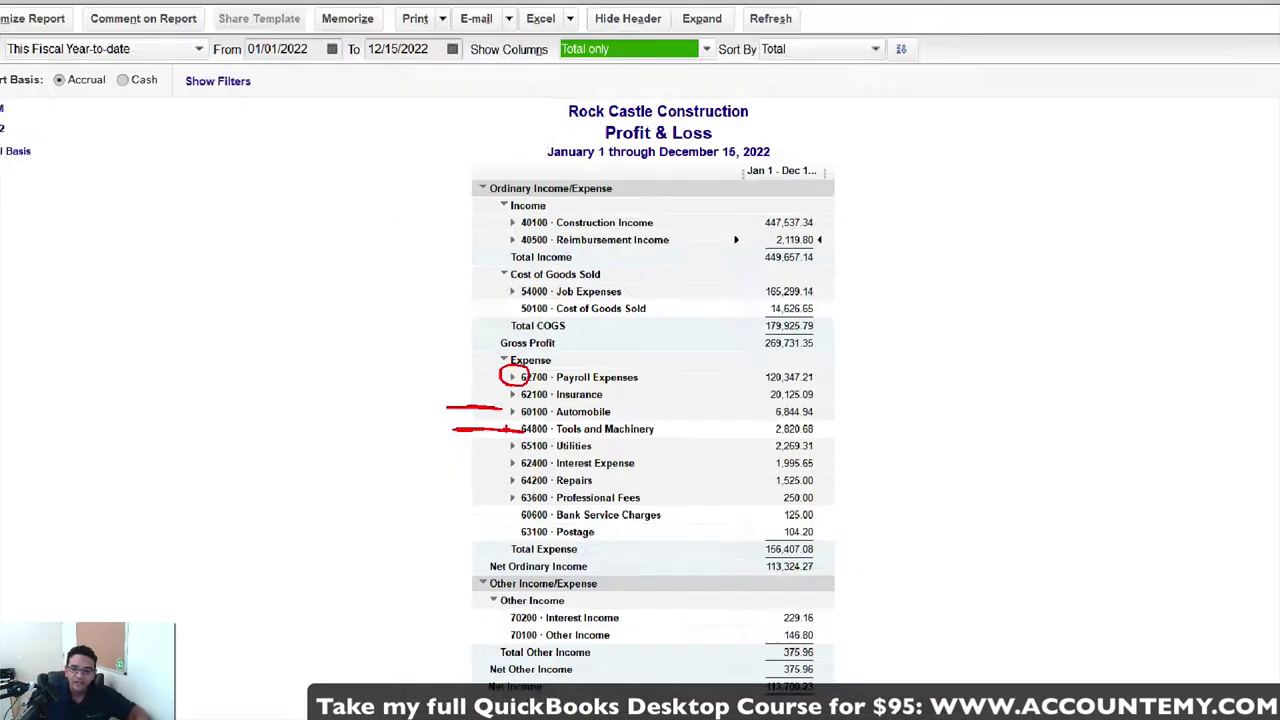
Expand the 60100 Automobile account to view its subaccounts, and collapse it again.
{"action": "left_click", "coordinate": [522, 407]}
{"action": "left_click", "coordinate": [522, 407]}
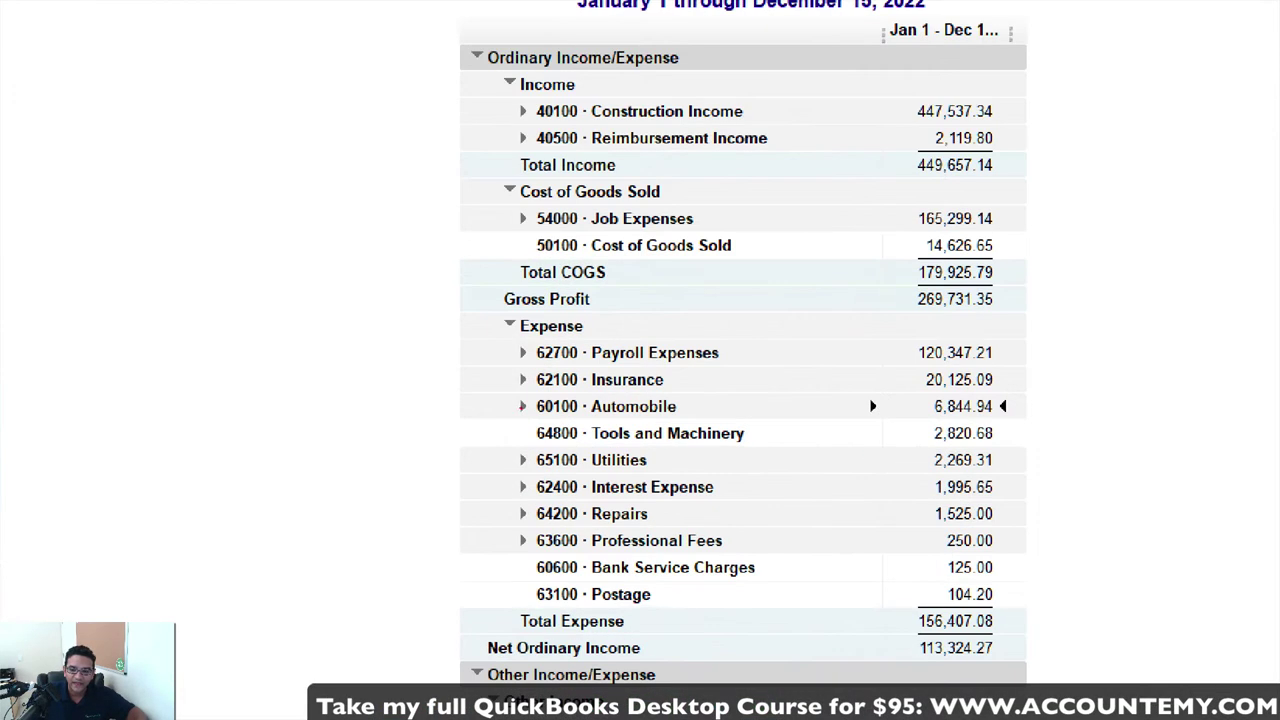
{"action": "mouse_move", "coordinate": [530, 392]}
{"action": "left_mouse_down"}
{"action": "mouse_move", "coordinate": [515, 420]}
{"action": "mouse_move", "coordinate": [530, 392]}
{"action": "left_mouse_up"}
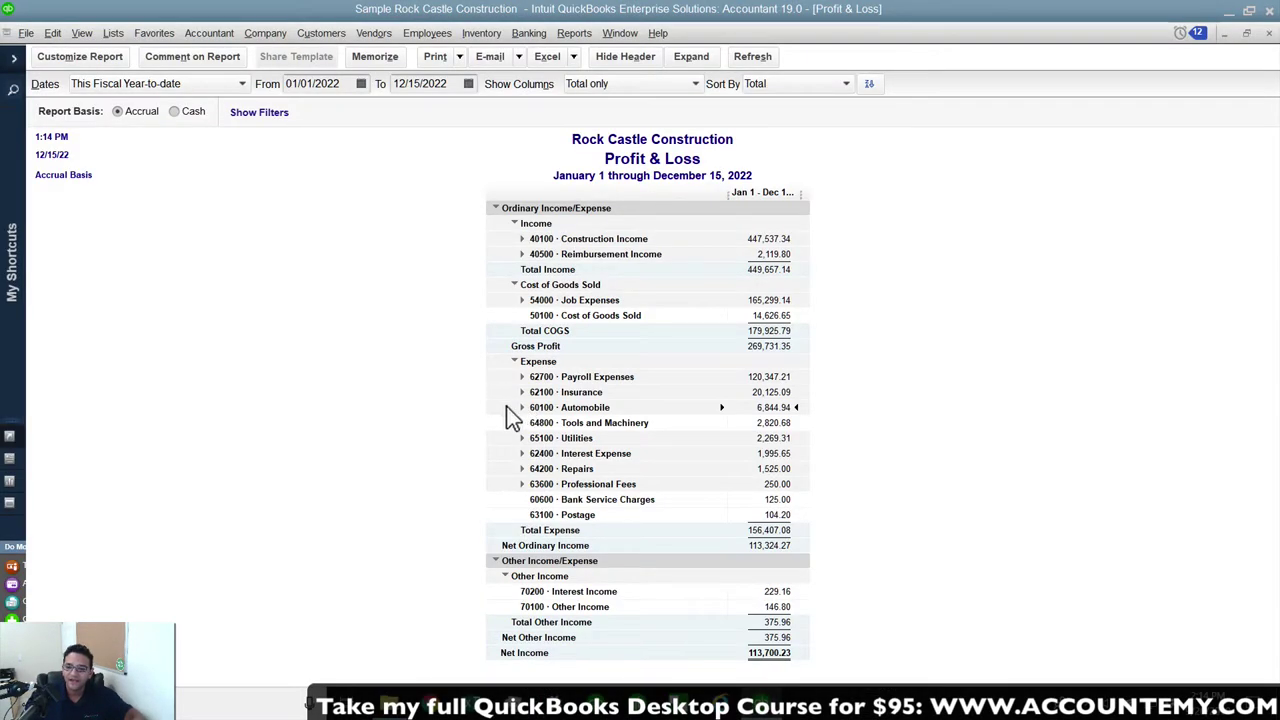
{"action": "left_click", "coordinate": [499, 409]}
{"action": "left_click", "coordinate": [496, 406]}
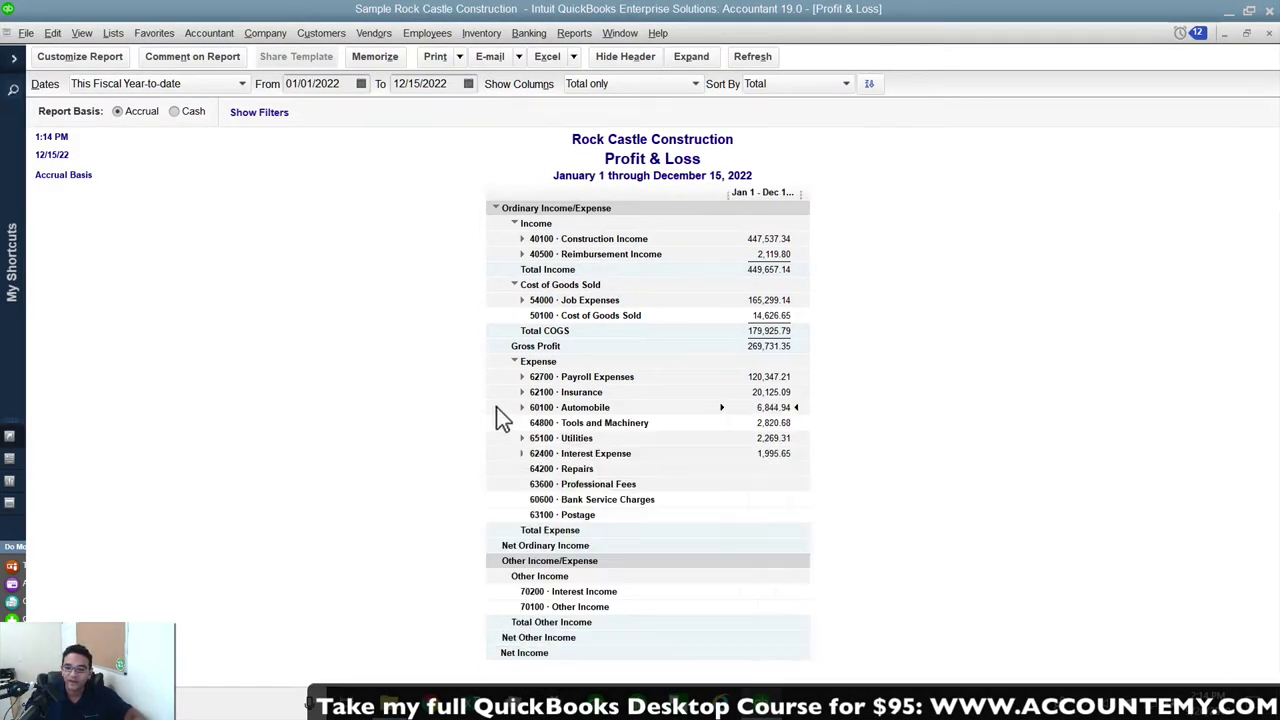
{"action": "left_click", "coordinate": [495, 407]}
{"action": "left_click", "coordinate": [495, 407]}
{"action": "mouse_move", "coordinate": [494, 407]}
{"action": "left_mouse_down"}
{"action": "mouse_move", "coordinate": [478, 421]}
{"action": "mouse_move", "coordinate": [984, 430]}
{"action": "mouse_move", "coordinate": [1043, 393]}
{"action": "mouse_move", "coordinate": [530, 383]}
{"action": "mouse_move", "coordinate": [470, 419]}
{"action": "mouse_move", "coordinate": [502, 427]}
{"action": "left_mouse_up"}
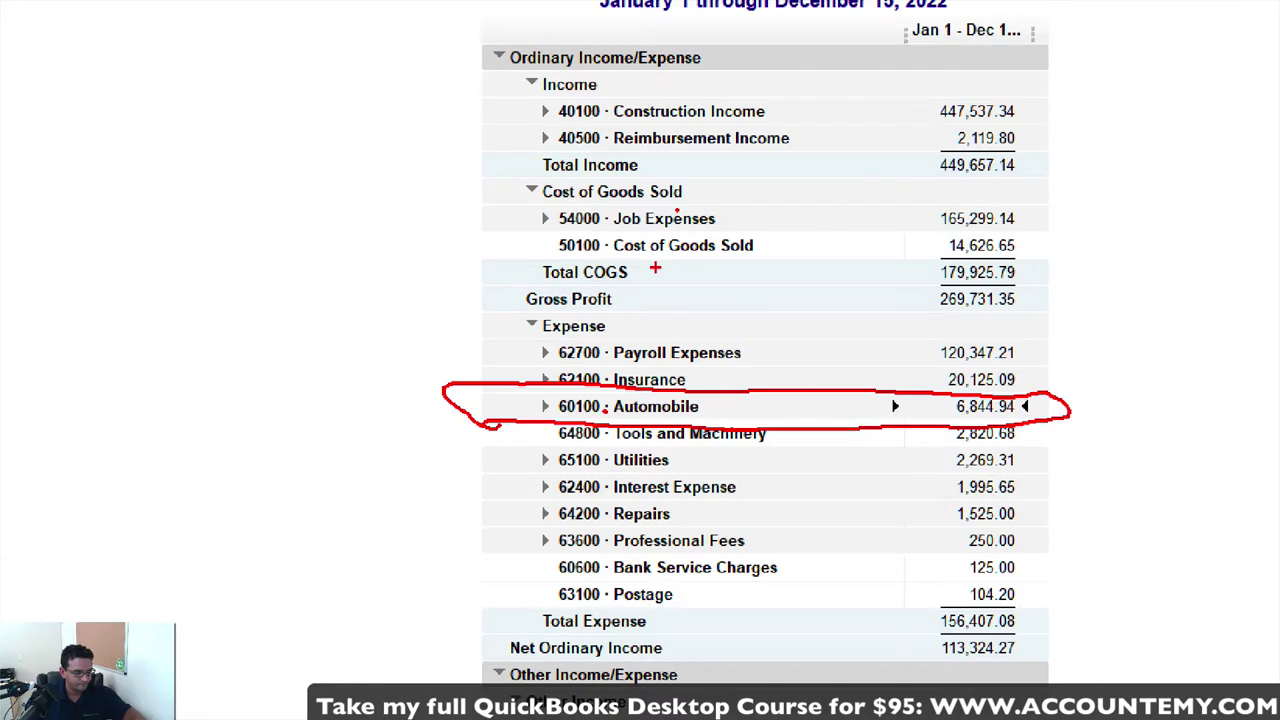
{"action": "key", "text": "Escape"}
{"action": "left_click", "coordinate": [652, 409]}
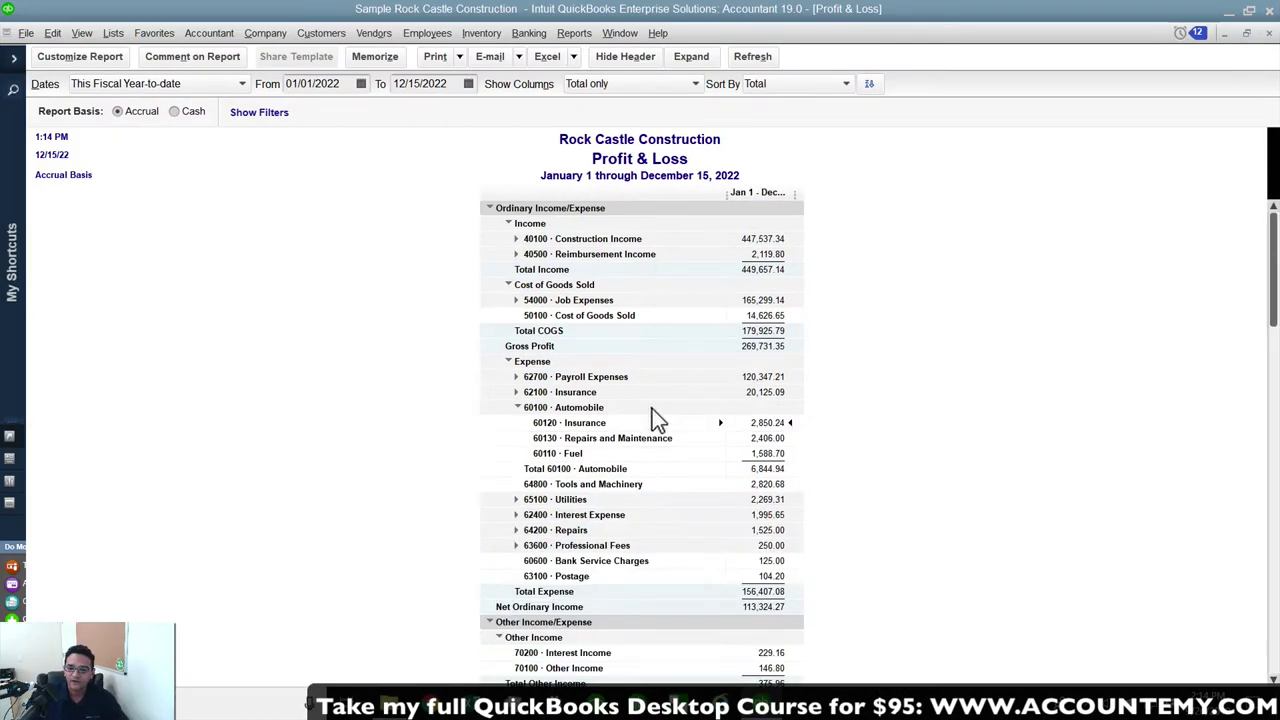
{"action": "left_click", "coordinate": [702, 406]}
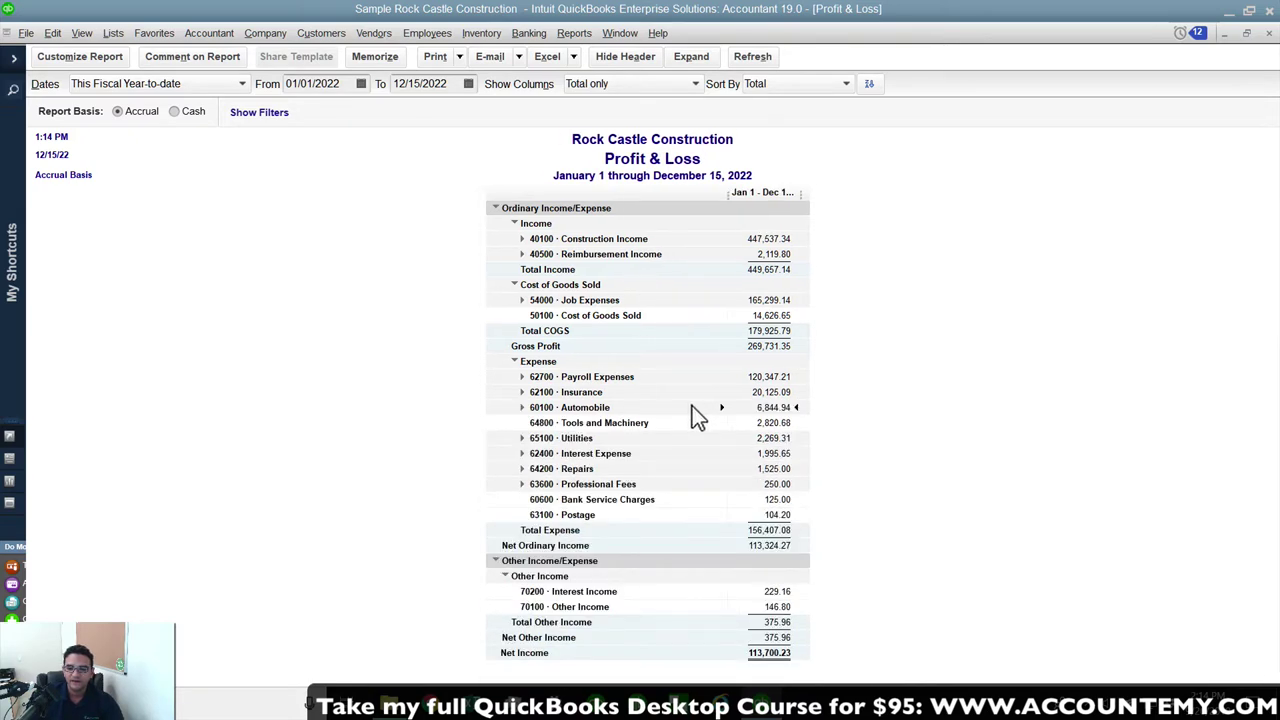
{"action": "left_click", "coordinate": [694, 408]}
{"action": "left_click", "coordinate": [696, 410]}
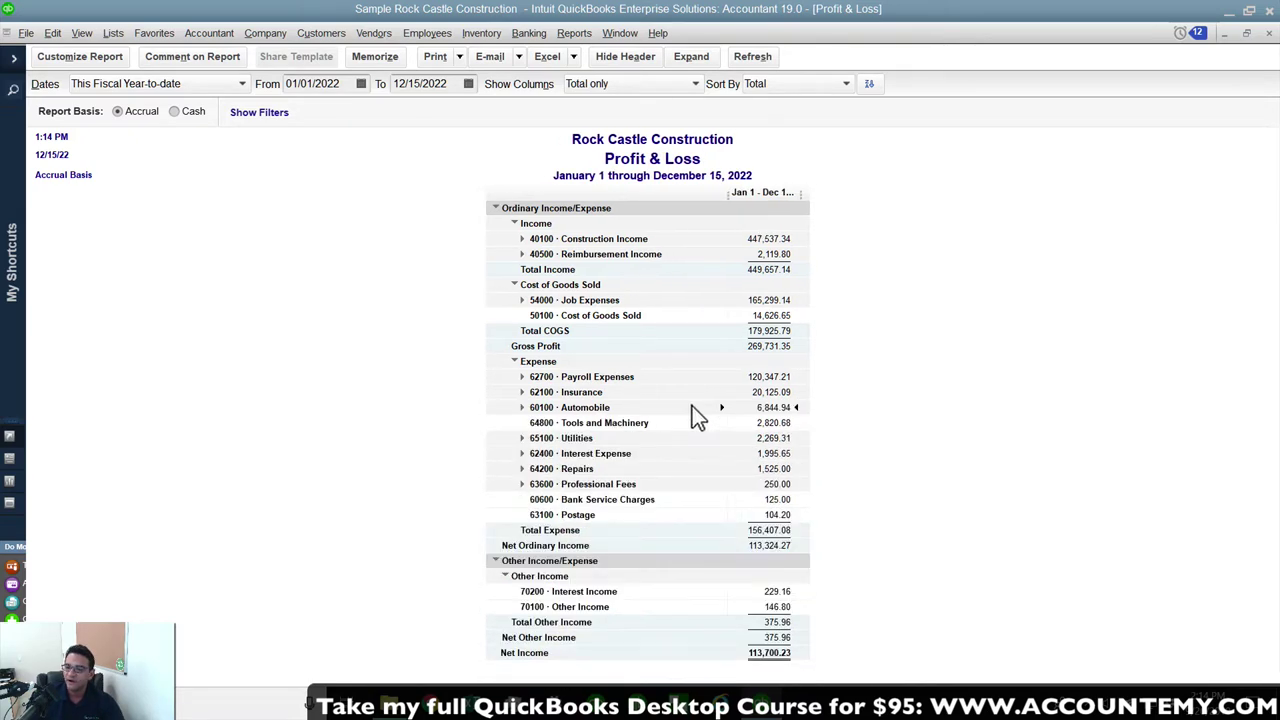
Expand and collapse the Payroll Expenses, Automobile and Utilities accounts one after another.
{"action": "left_click", "coordinate": [518, 377]}
{"action": "left_click", "coordinate": [518, 377]}
{"action": "left_click", "coordinate": [520, 407]}
{"action": "left_click", "coordinate": [519, 406]}
{"action": "left_click", "coordinate": [521, 438]}
{"action": "left_click", "coordinate": [521, 438]}
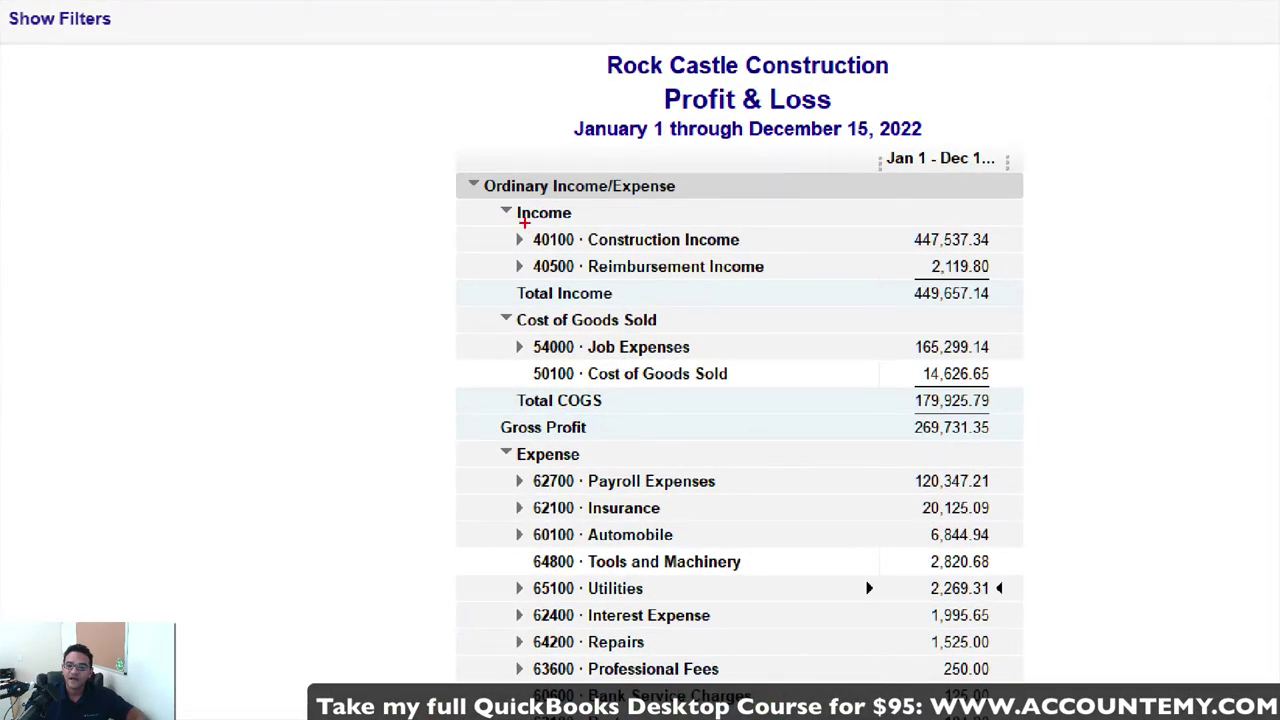
Collapse the Income, Cost of Goods Sold and Expense sections to one line each.
{"action": "mouse_move", "coordinate": [530, 214]}
{"action": "left_mouse_down"}
{"action": "mouse_move", "coordinate": [503, 225]}
{"action": "mouse_move", "coordinate": [474, 200]}
{"action": "mouse_move", "coordinate": [466, 212]}
{"action": "left_mouse_up"}
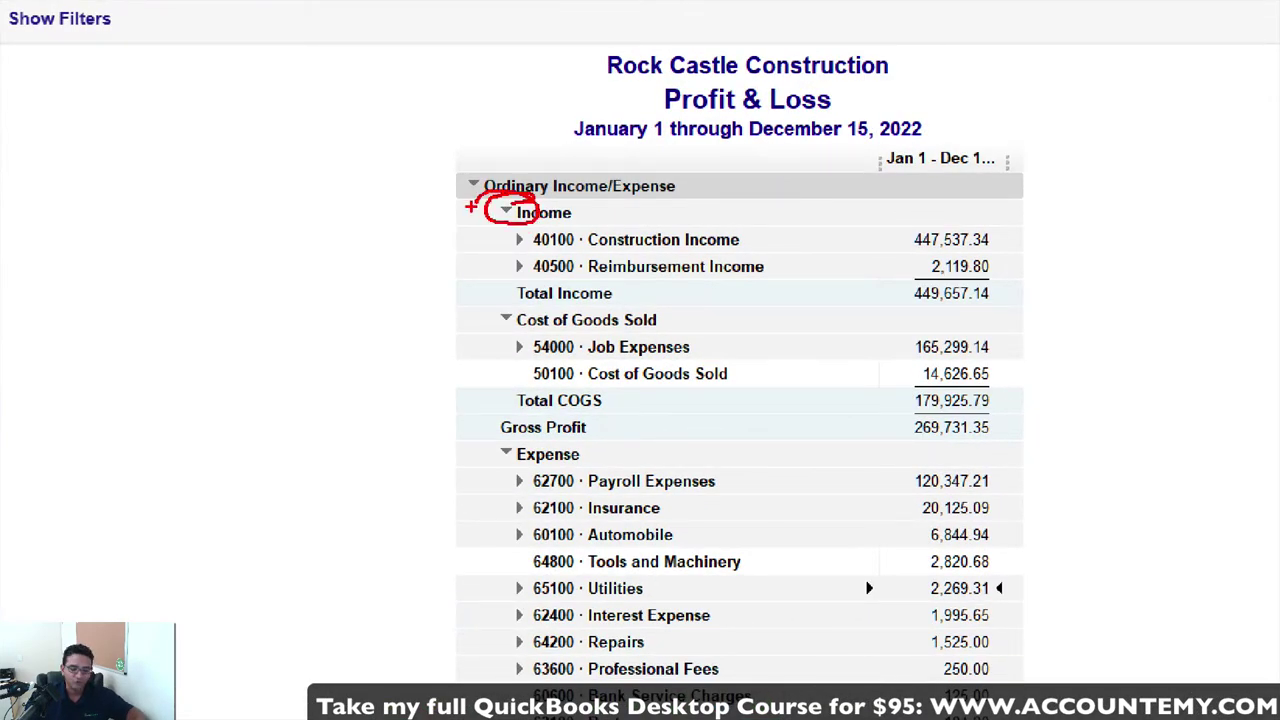
{"action": "left_click", "coordinate": [515, 224]}
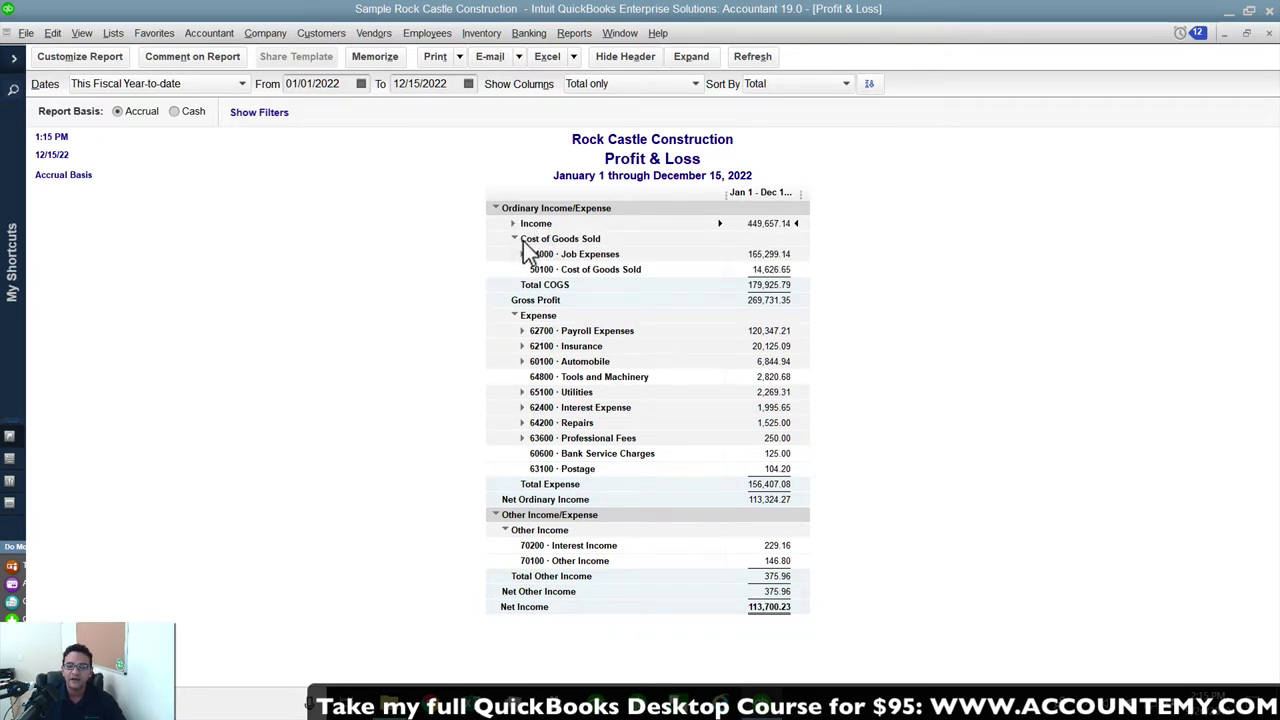
{"action": "left_click", "coordinate": [515, 239]}
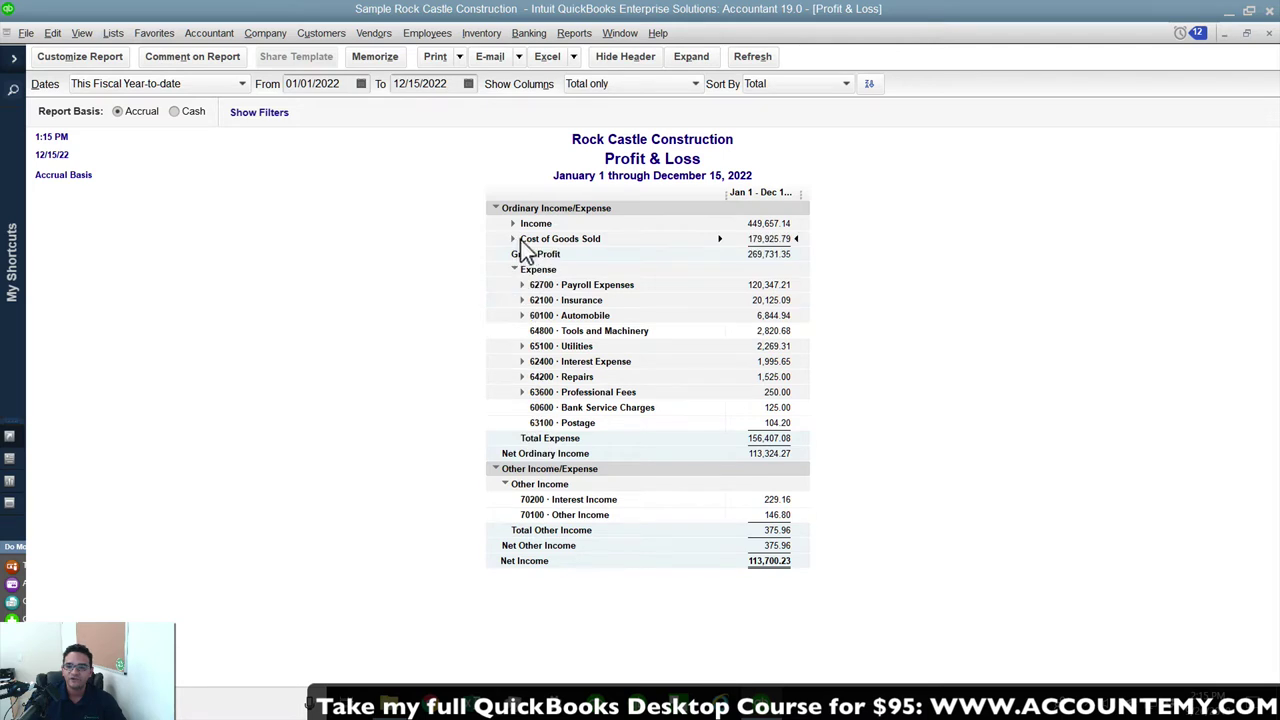
{"action": "left_click", "coordinate": [514, 270]}
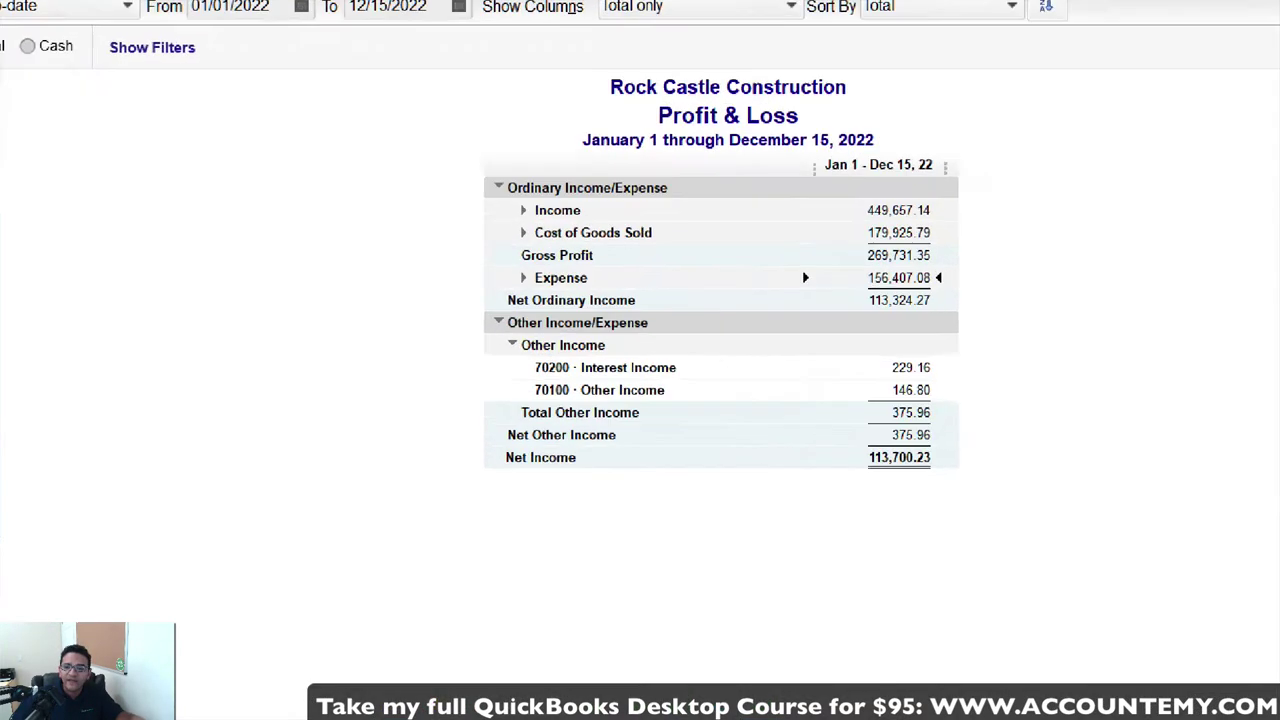
{"action": "mouse_move", "coordinate": [556, 201]}
{"action": "left_mouse_down"}
{"action": "mouse_move", "coordinate": [498, 203]}
{"action": "mouse_move", "coordinate": [677, 245]}
{"action": "mouse_move", "coordinate": [470, 190]}
{"action": "left_mouse_up"}
{"action": "mouse_move", "coordinate": [570, 280]}
{"action": "left_mouse_down"}
{"action": "mouse_move", "coordinate": [455, 272]}
{"action": "mouse_move", "coordinate": [566, 286]}
{"action": "left_mouse_up"}
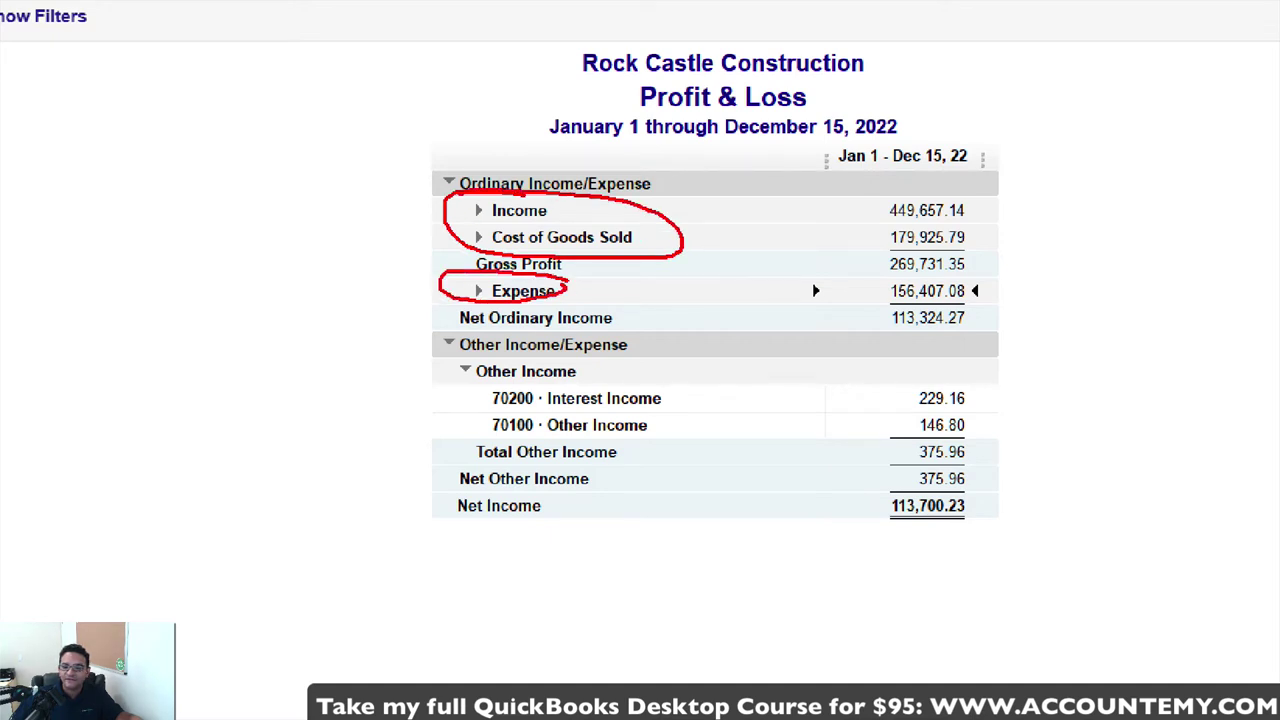
{"action": "left_click_drag", "start_coordinate": [472, 392], "coordinate": [434, 426]}
{"action": "key", "text": "Escape"}
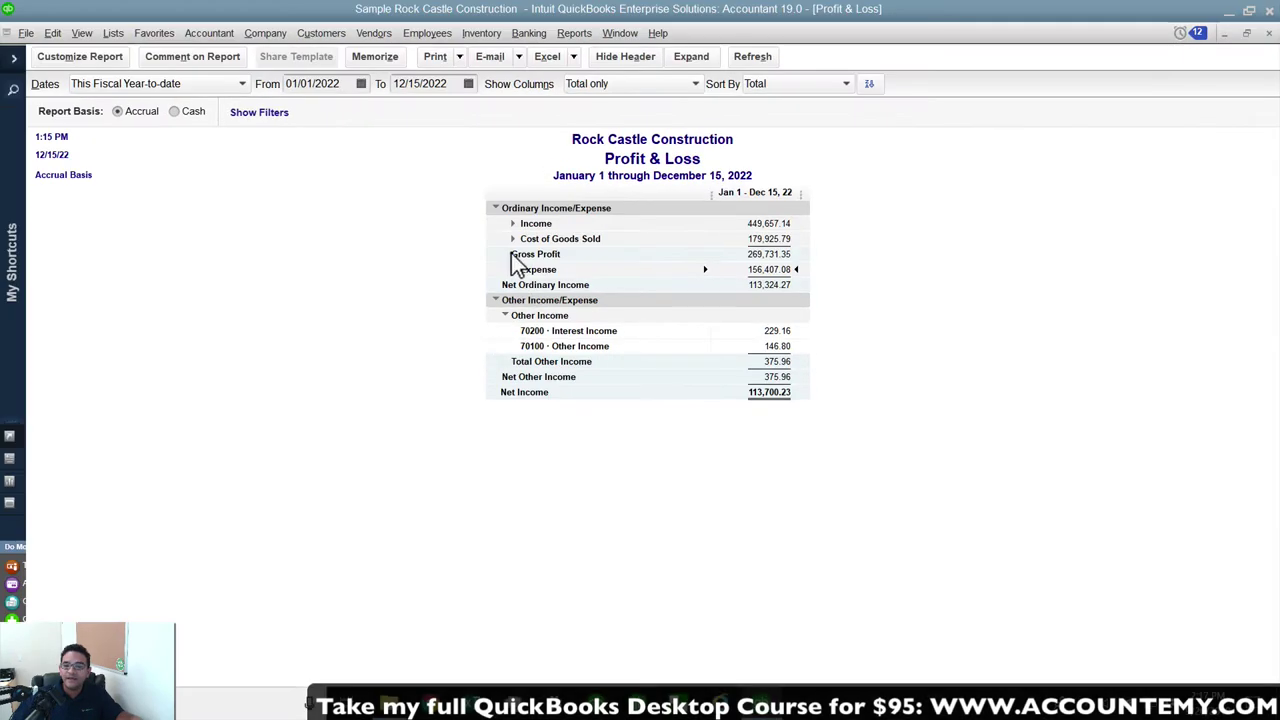
Expand the Income, Cost of Goods Sold and Expense sections again to list their main accounts.
{"action": "left_click", "coordinate": [513, 224]}
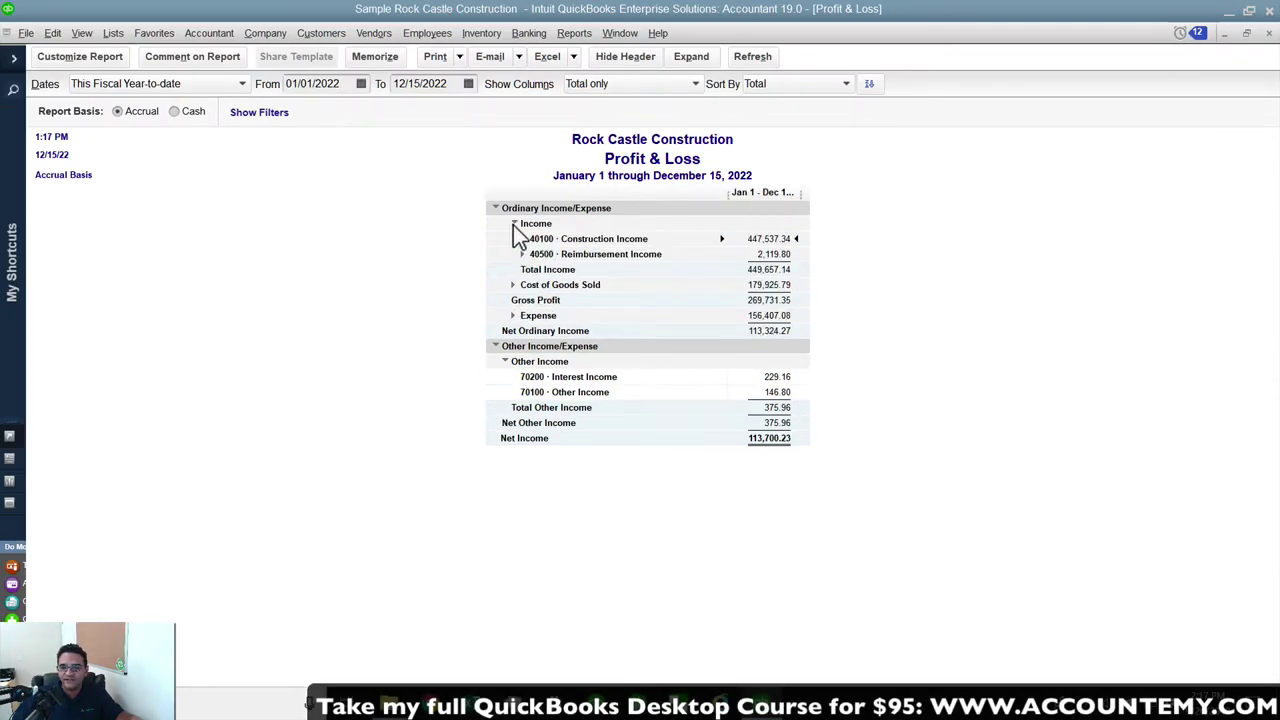
{"action": "left_click", "coordinate": [512, 285]}
{"action": "left_click", "coordinate": [514, 362]}
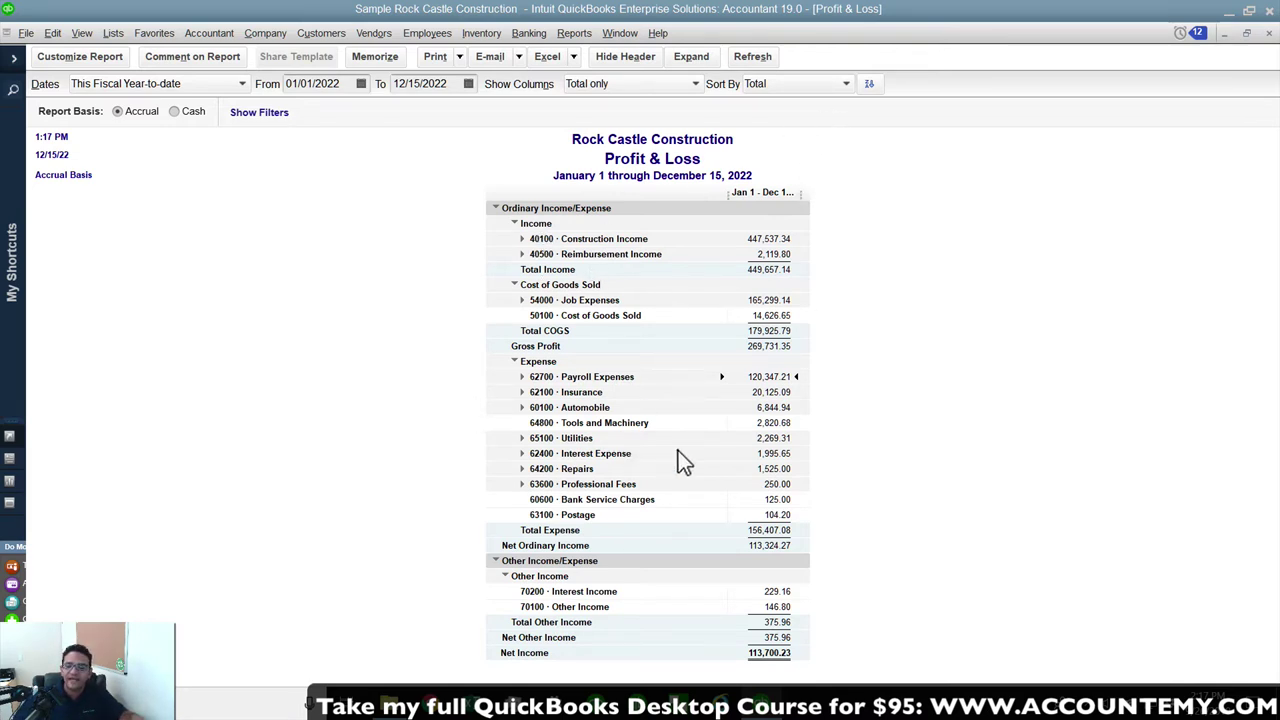
Set the report's column breakdown to Quarter.
{"action": "left_click", "coordinate": [612, 84]}
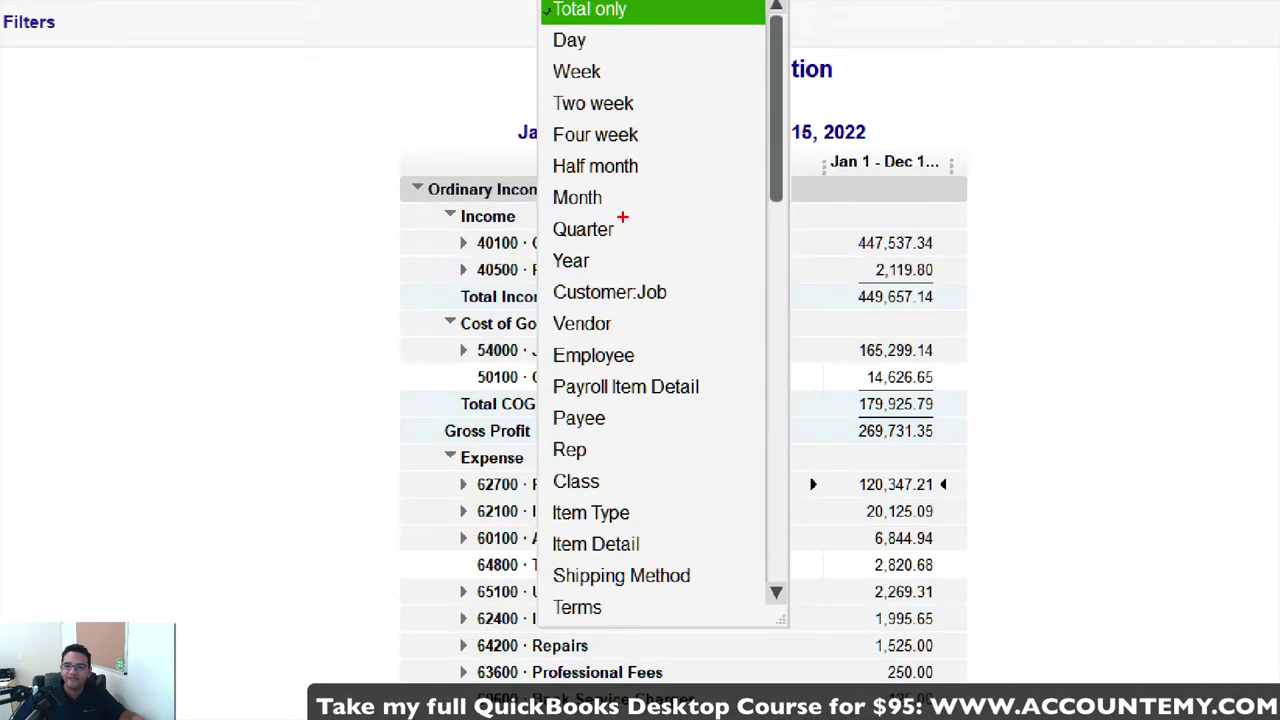
{"action": "mouse_move", "coordinate": [611, 221]}
{"action": "left_mouse_down"}
{"action": "mouse_move", "coordinate": [570, 221]}
{"action": "mouse_move", "coordinate": [625, 234]}
{"action": "left_mouse_up"}
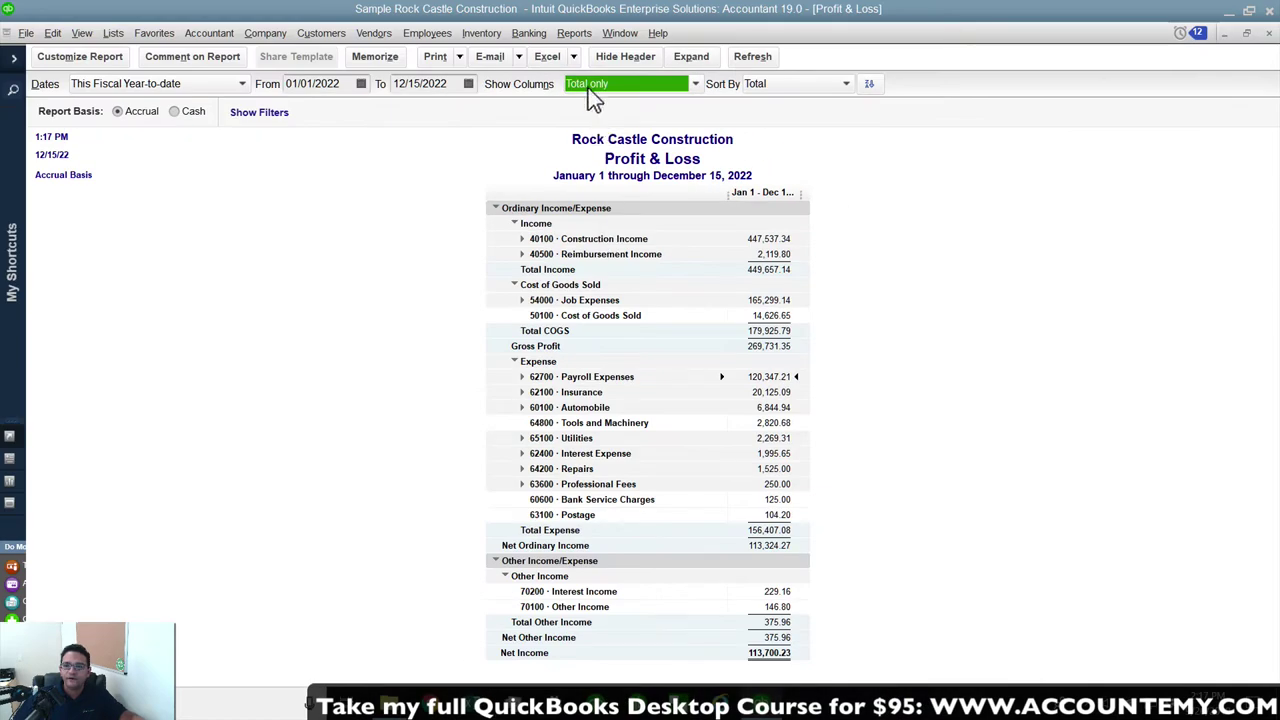
{"action": "left_click", "coordinate": [588, 88]}
{"action": "left_click", "coordinate": [598, 232]}
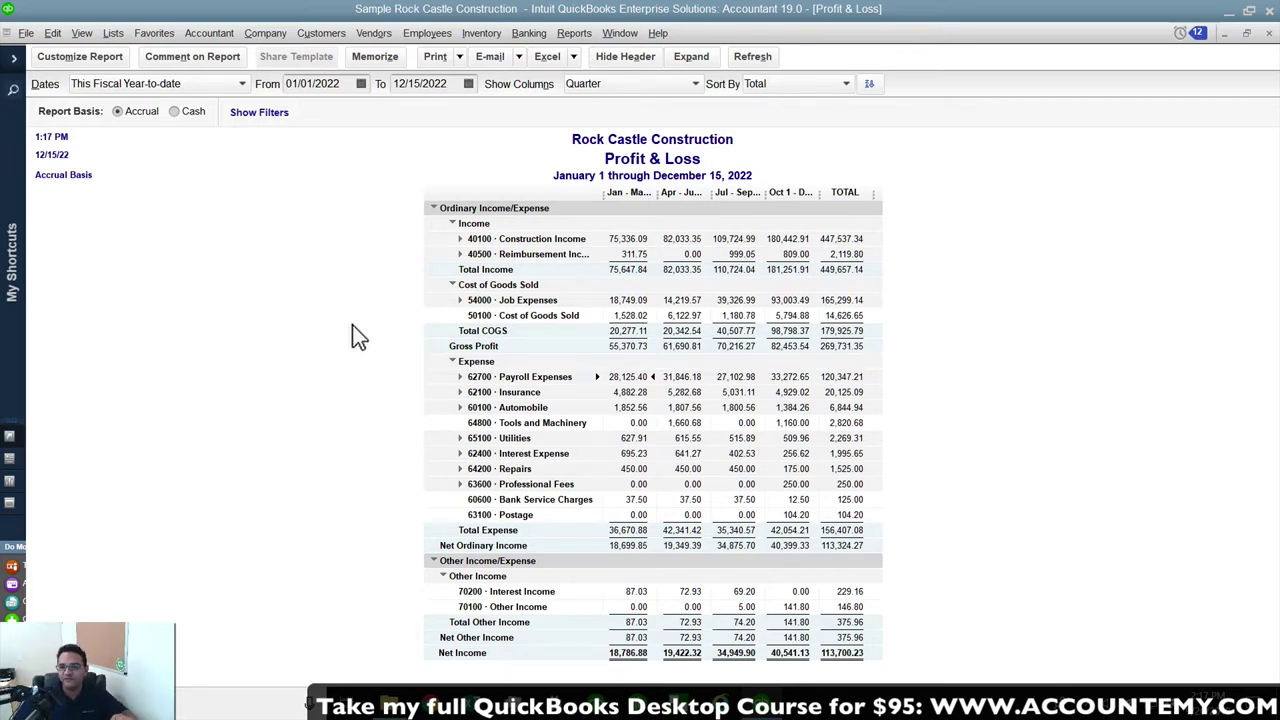
Widen the account column and the quarterly columns so that the full period headings fit.
{"action": "left_click_drag", "start_coordinate": [606, 193], "coordinate": [619, 195]}
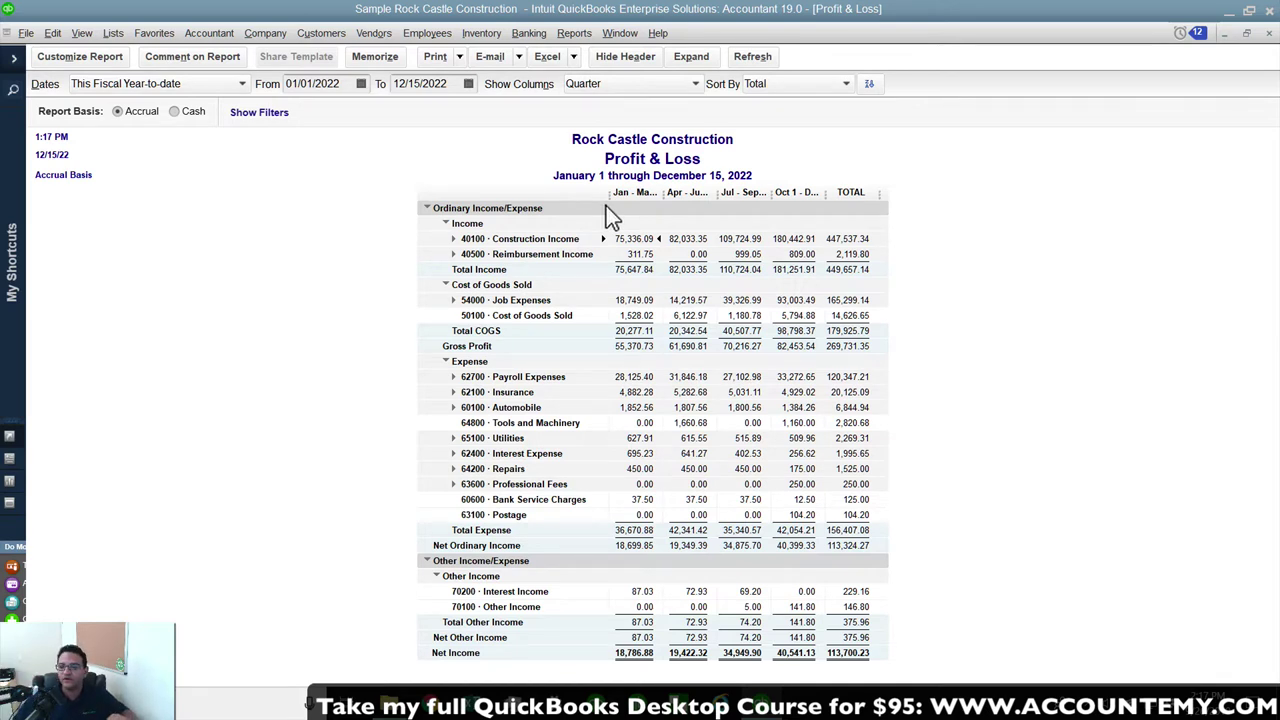
{"action": "left_click_drag", "start_coordinate": [663, 193], "coordinate": [740, 196]}
{"action": "left_click", "coordinate": [626, 214]}
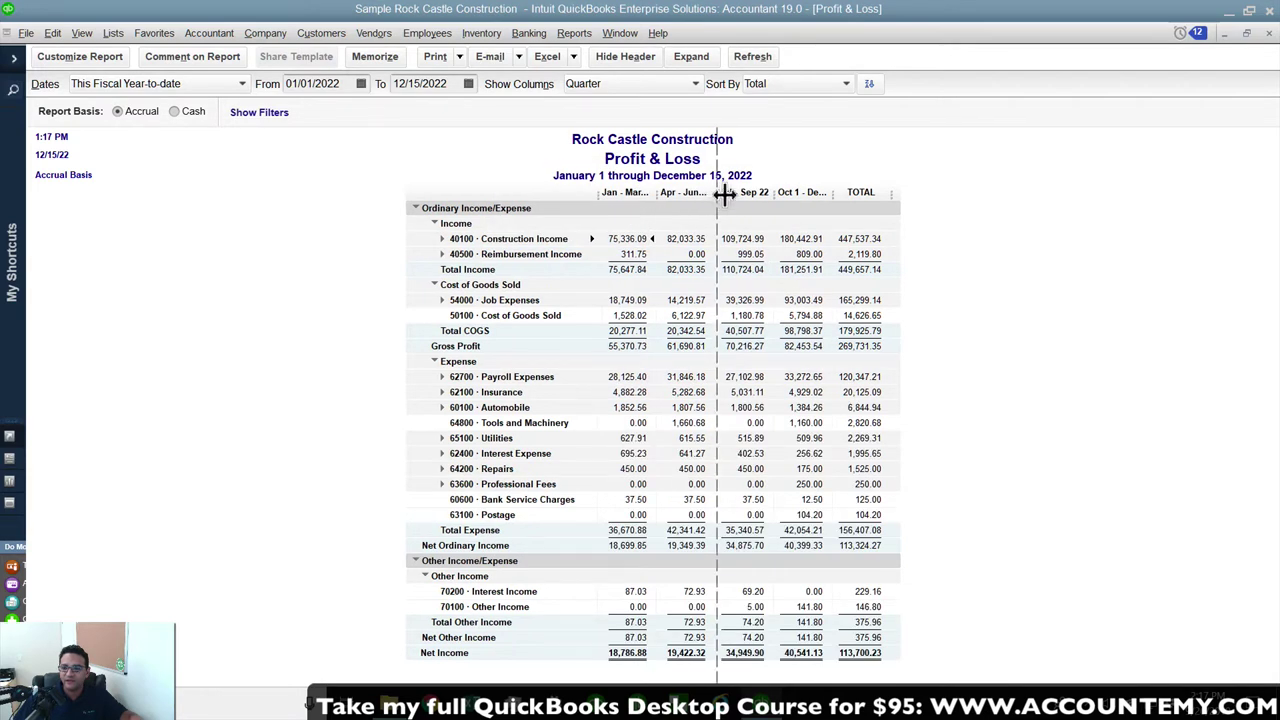
{"action": "left_click", "coordinate": [618, 216]}
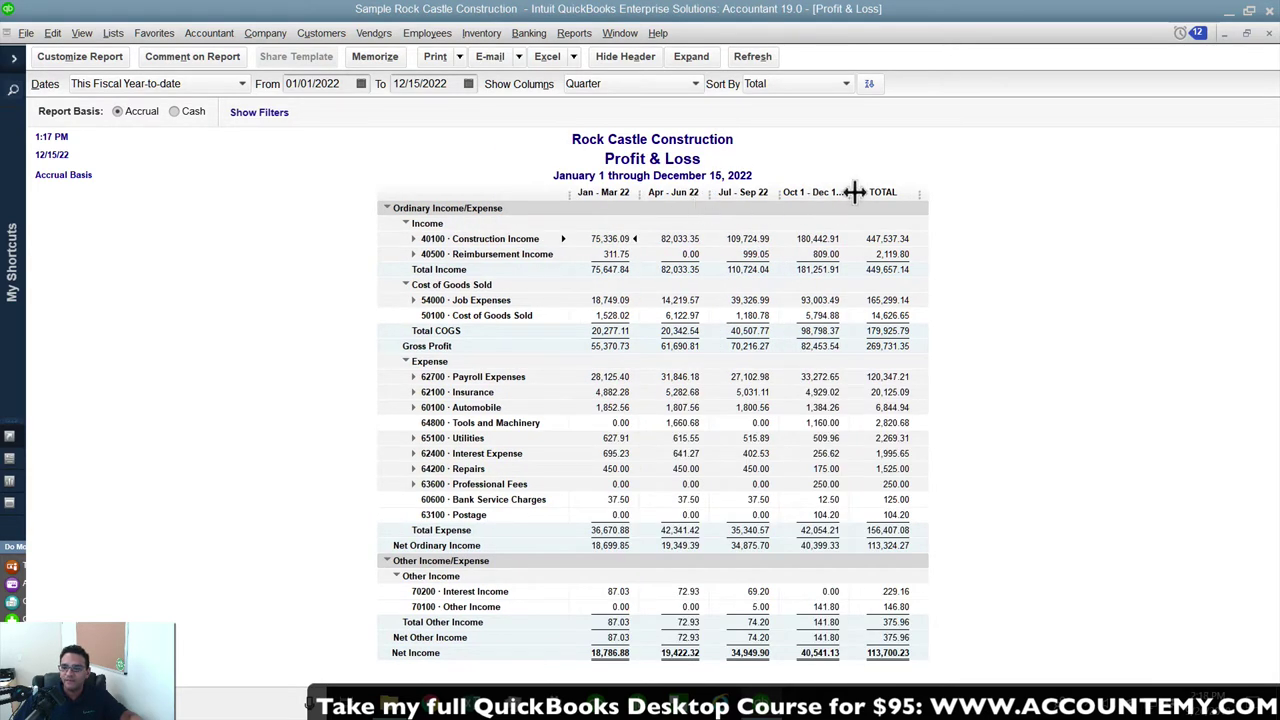
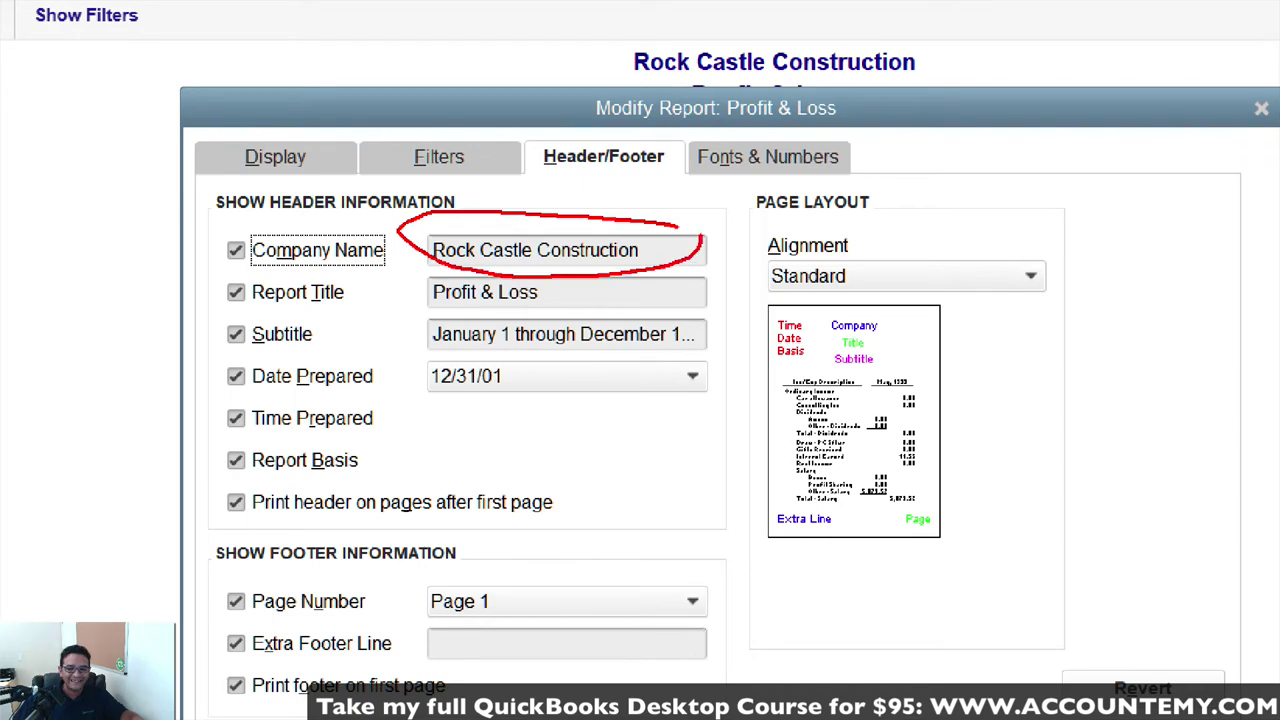
Change the report title in the header settings to "Profit & Loss YTD by Qtr Desceding".
{"action": "mouse_move", "coordinate": [536, 280]}
{"action": "left_mouse_down"}
{"action": "mouse_move", "coordinate": [398, 268]}
{"action": "mouse_move", "coordinate": [585, 290]}
{"action": "mouse_move", "coordinate": [425, 300]}
{"action": "mouse_move", "coordinate": [570, 262]}
{"action": "mouse_move", "coordinate": [385, 265]}
{"action": "left_mouse_up"}
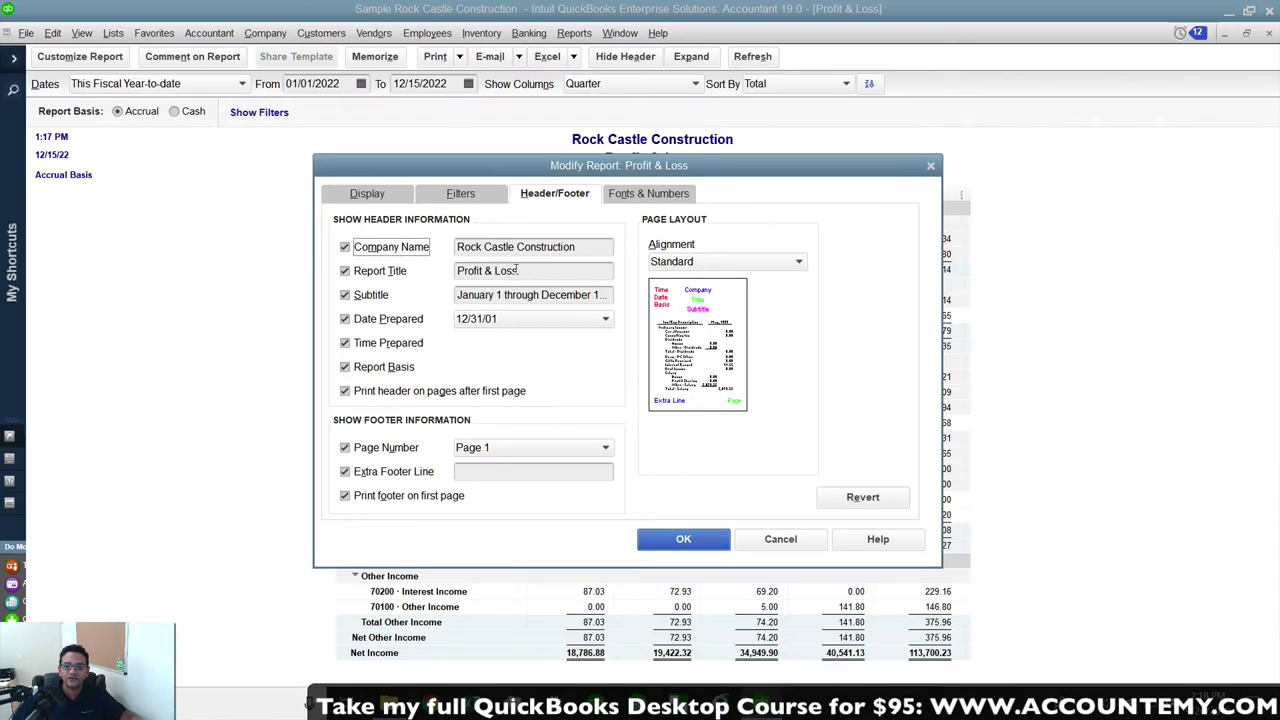
{"action": "left_click", "coordinate": [560, 292]}
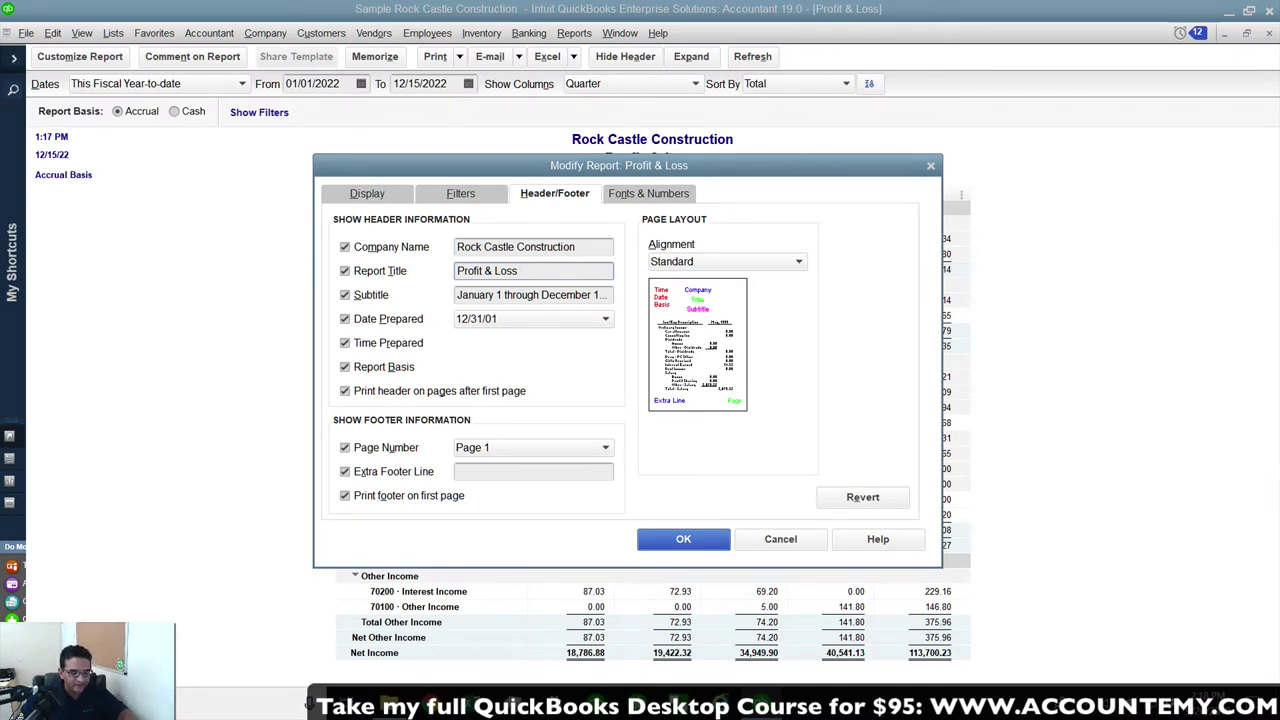
{"action": "type", "text": "YTD by Qtr Desce"}
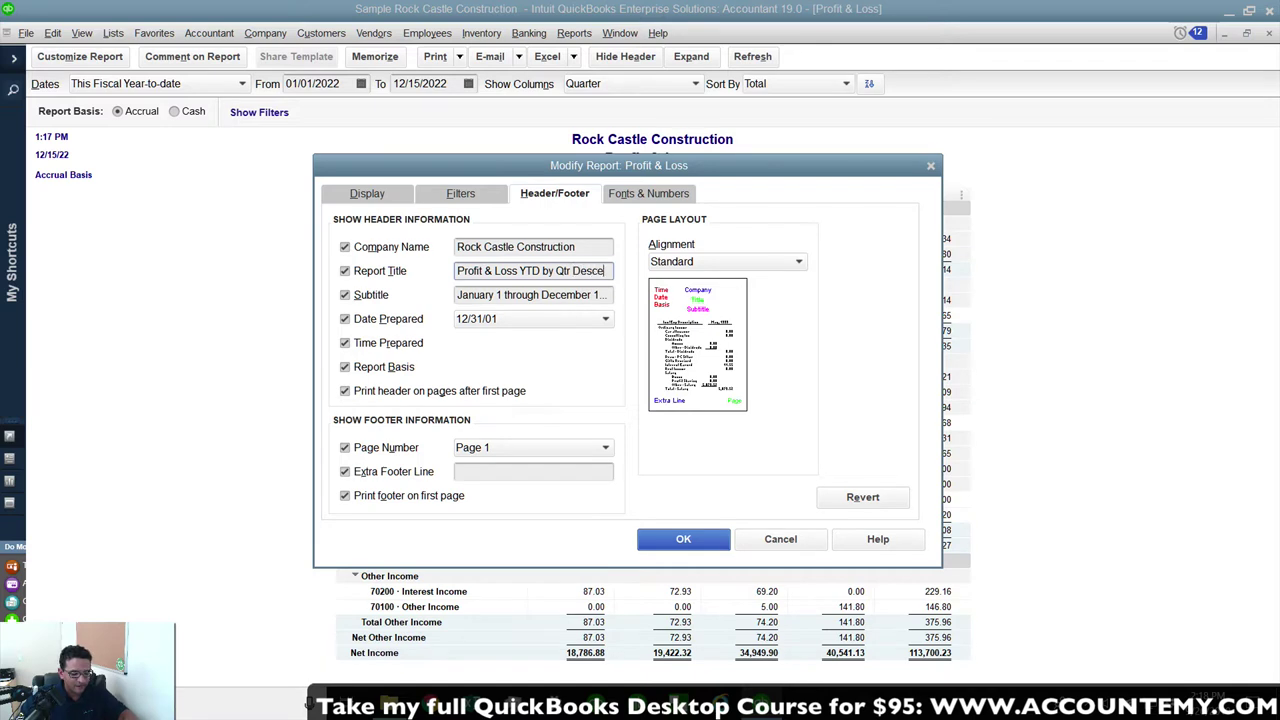
{"action": "type", "text": "ng"}
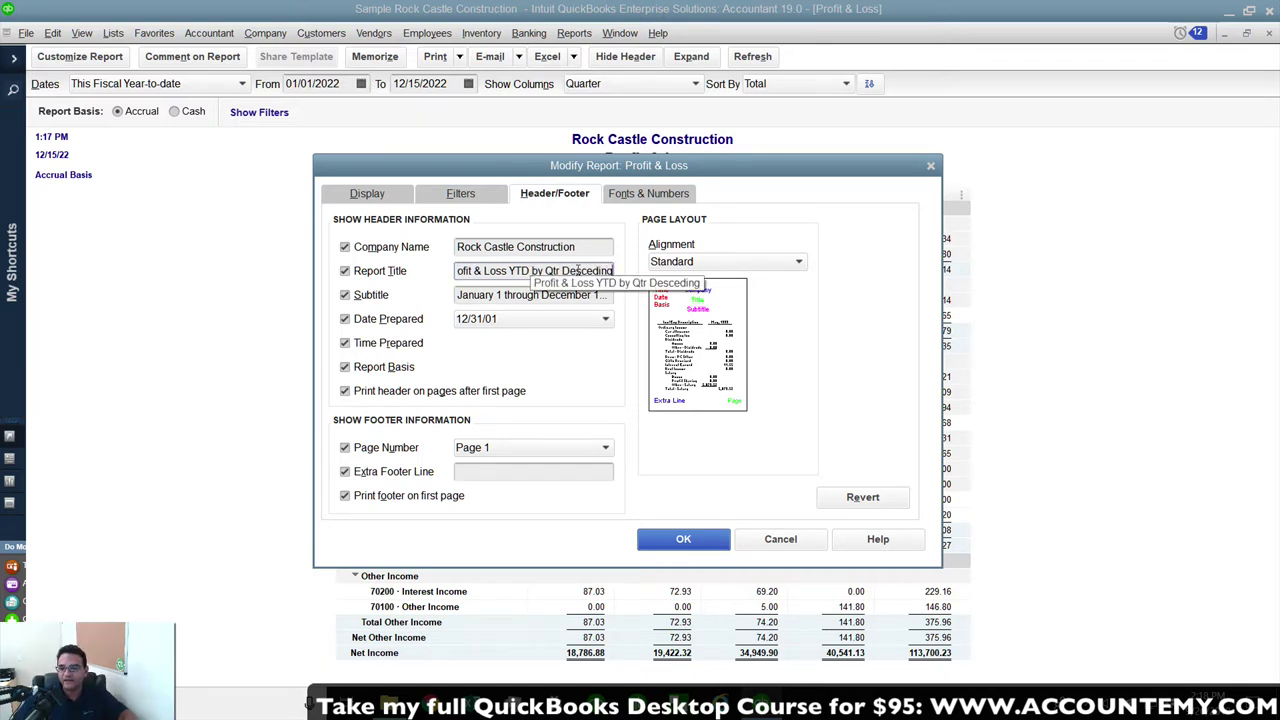
{"action": "left_click_drag", "start_coordinate": [562, 271], "coordinate": [634, 271]}
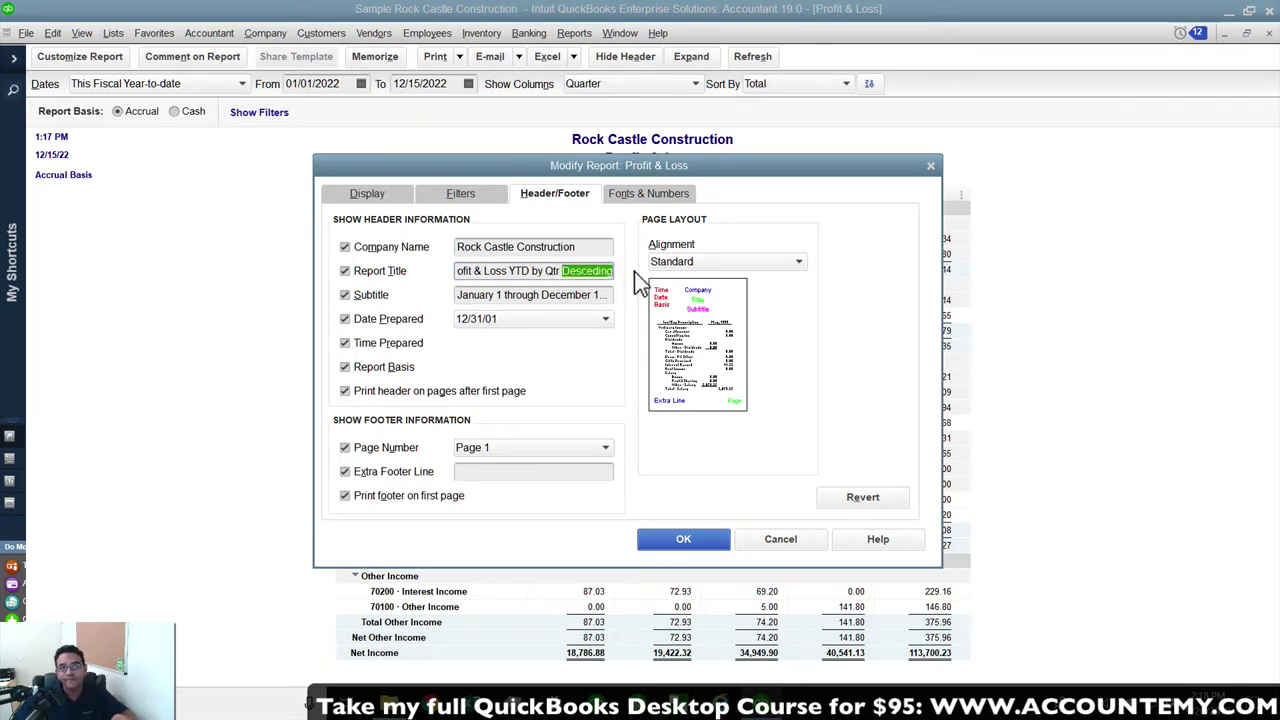
{"action": "left_click", "coordinate": [582, 270]}
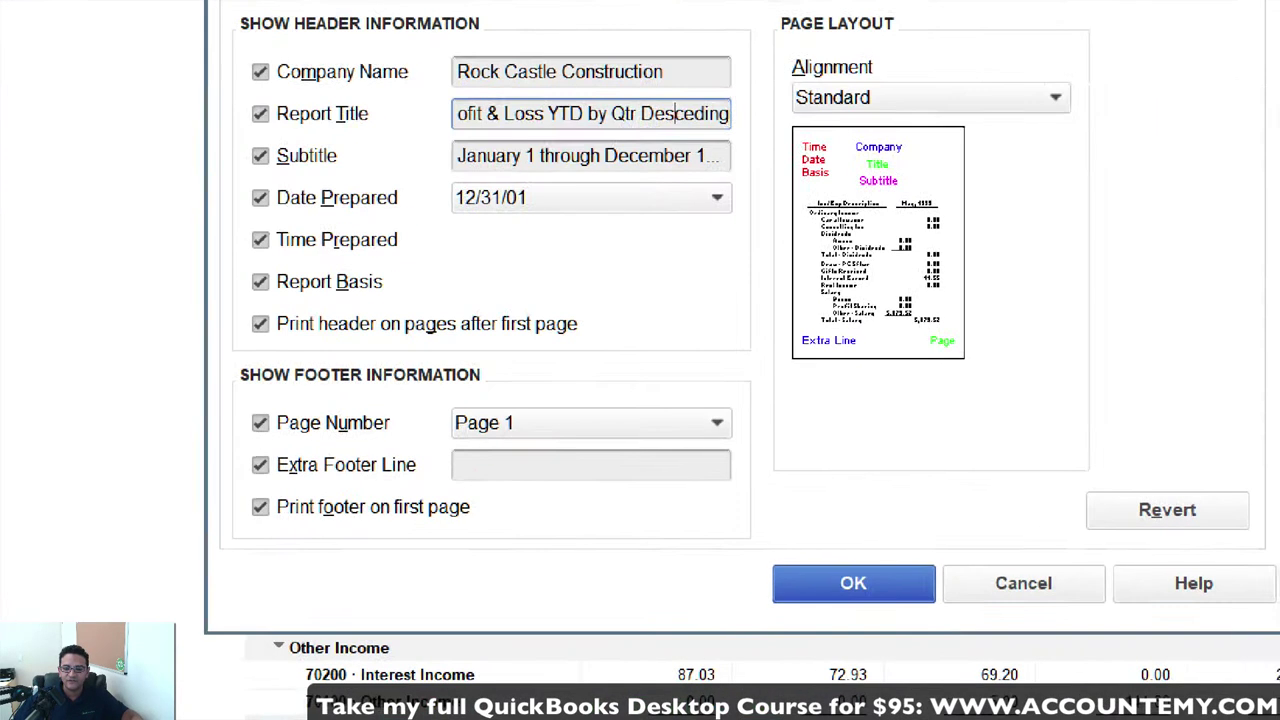
Add the extra footer line "UNAUDITED FOR INTERNAL REVIEW" to the report.
{"action": "mouse_move", "coordinate": [496, 461]}
{"action": "left_mouse_down"}
{"action": "mouse_move", "coordinate": [458, 495]}
{"action": "mouse_move", "coordinate": [433, 455]}
{"action": "left_mouse_up"}
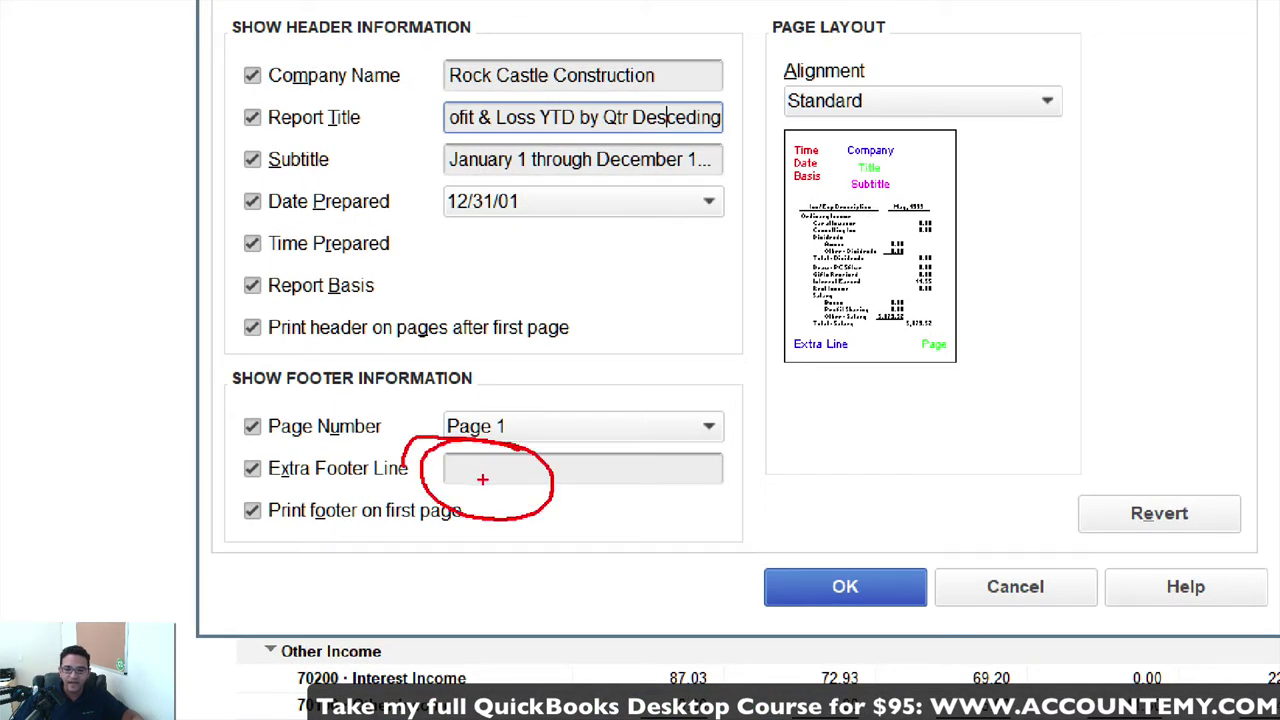
{"action": "left_click", "coordinate": [479, 478]}
{"action": "type", "text": "UN"}
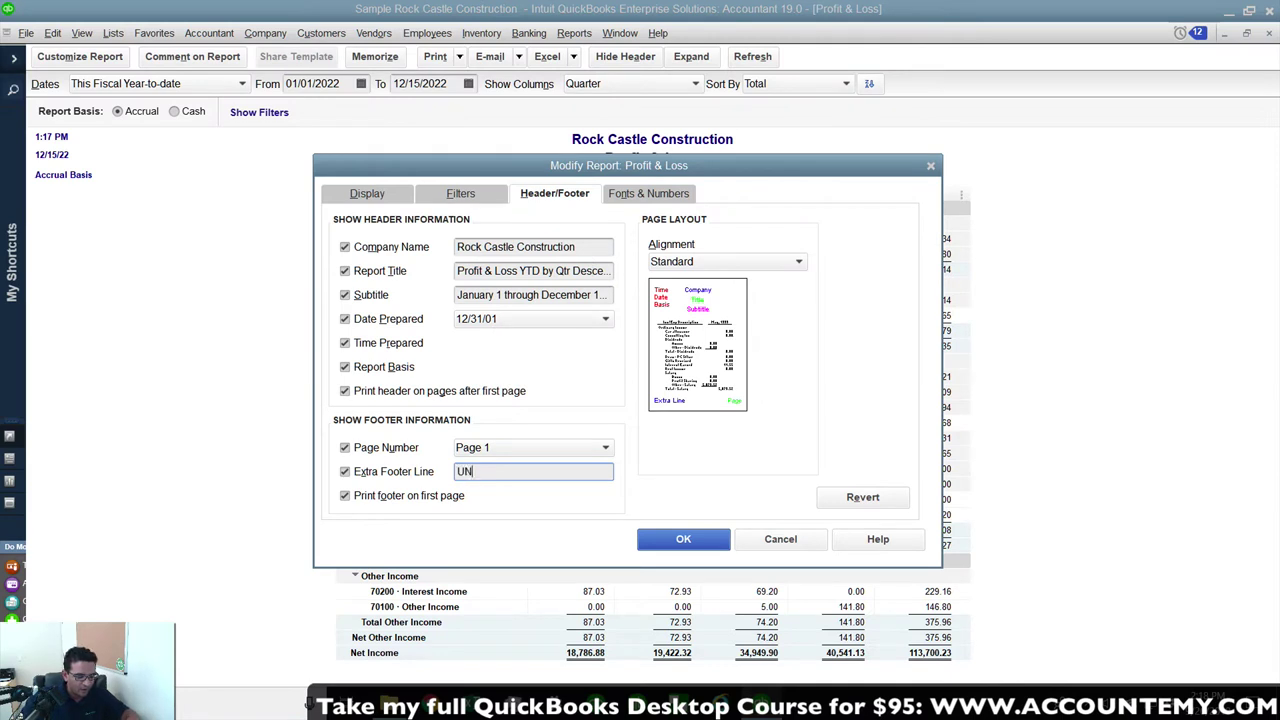
{"action": "type", "text": "AUDITED F"}
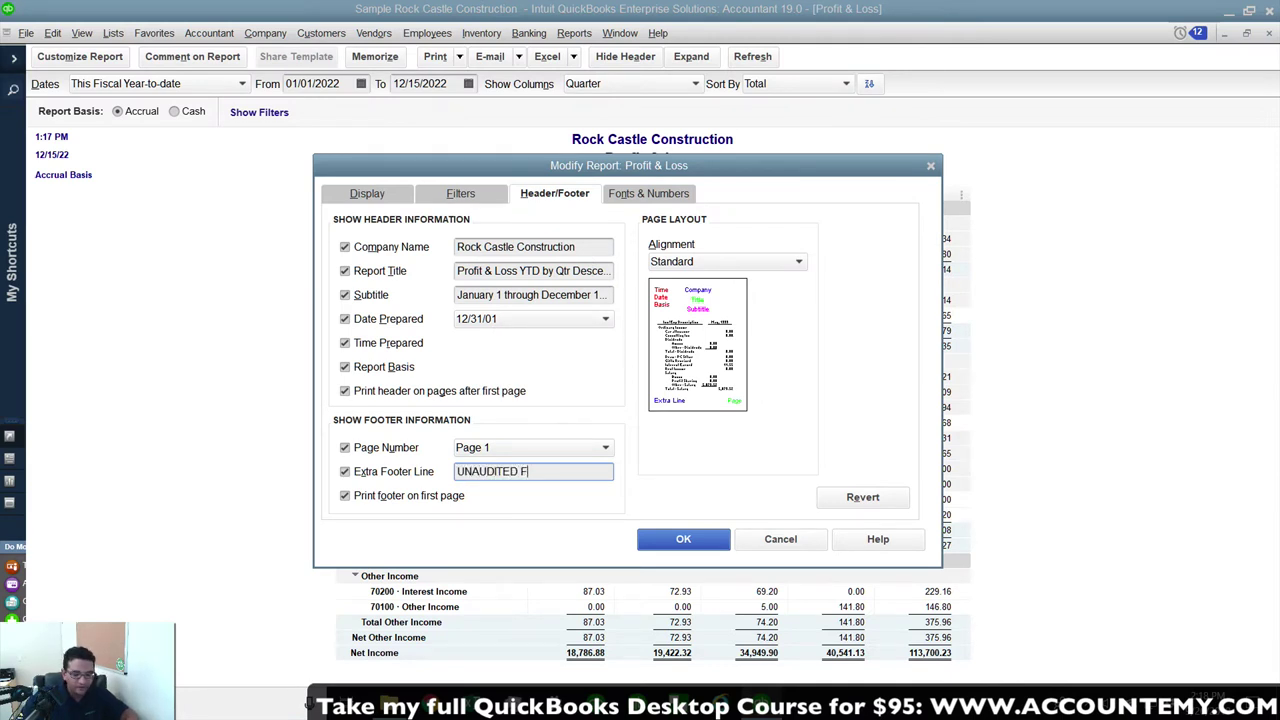
{"action": "type", "text": "OR INTERNAL RE"}
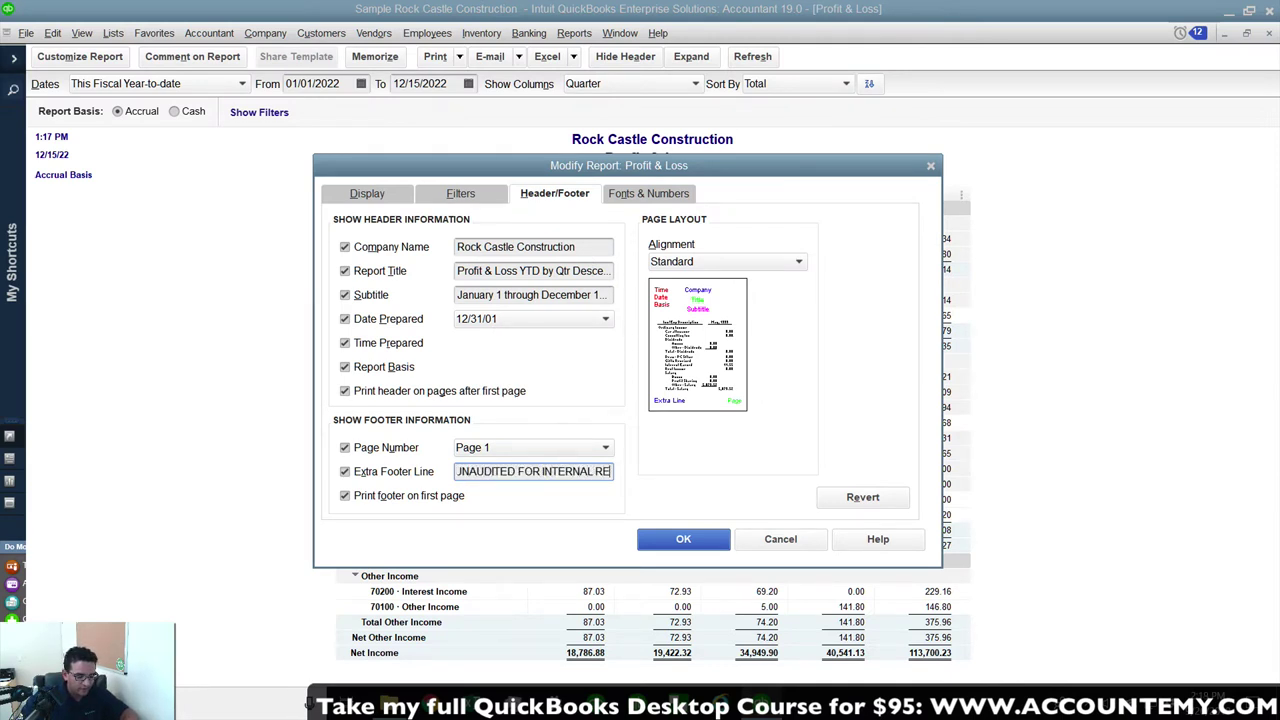
{"action": "type", "text": "VIEW"}
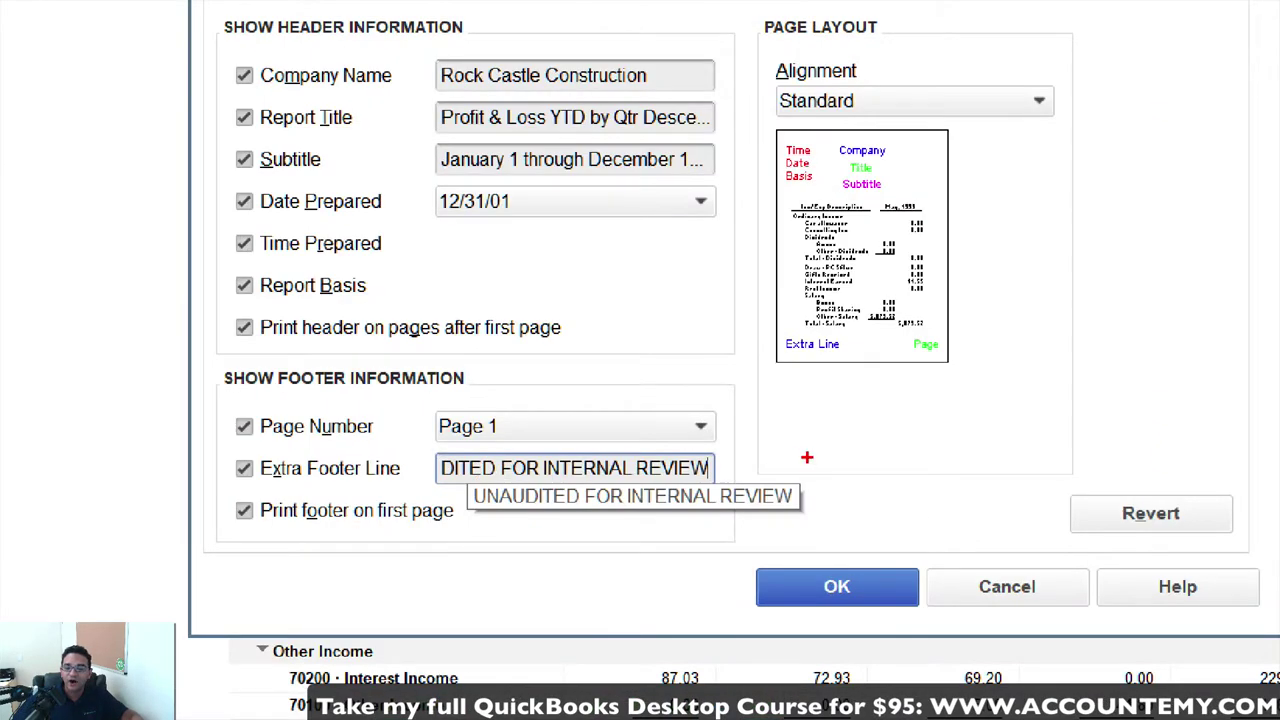
{"action": "mouse_move", "coordinate": [667, 464]}
{"action": "left_mouse_down"}
{"action": "mouse_move", "coordinate": [459, 451]}
{"action": "mouse_move", "coordinate": [657, 489]}
{"action": "left_mouse_up"}
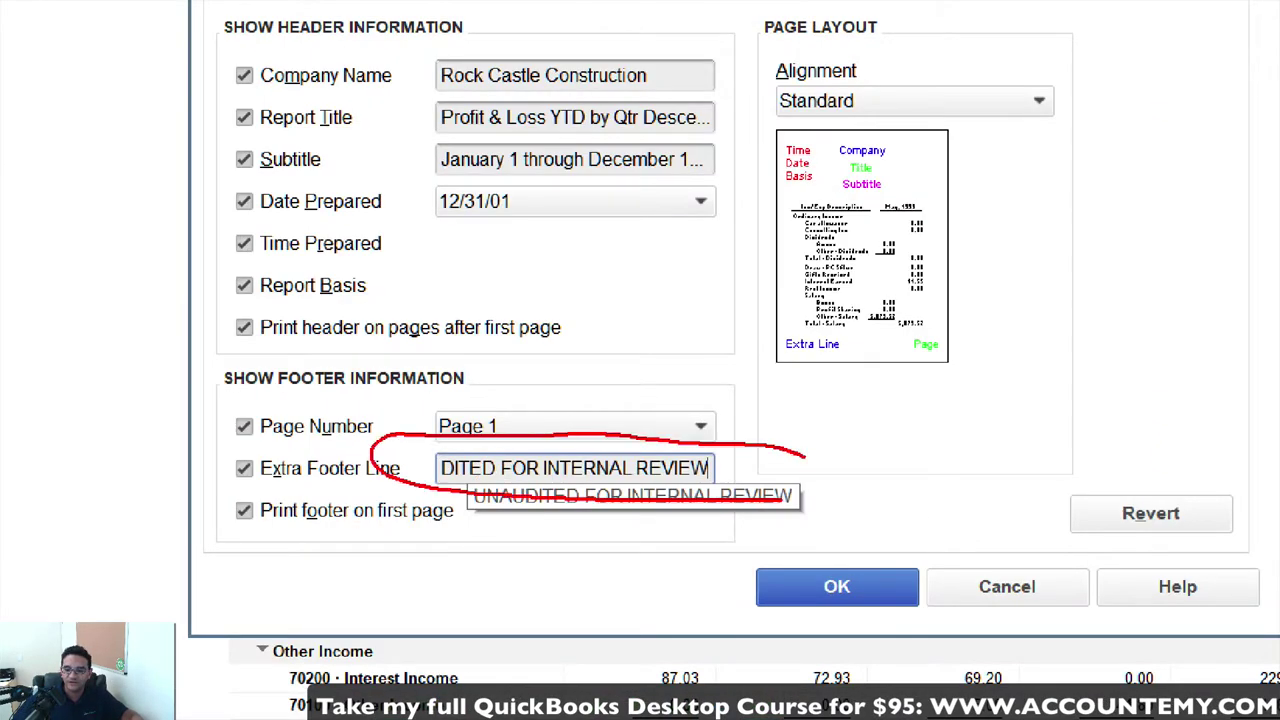
{"action": "left_click_drag", "start_coordinate": [805, 456], "coordinate": [798, 500]}
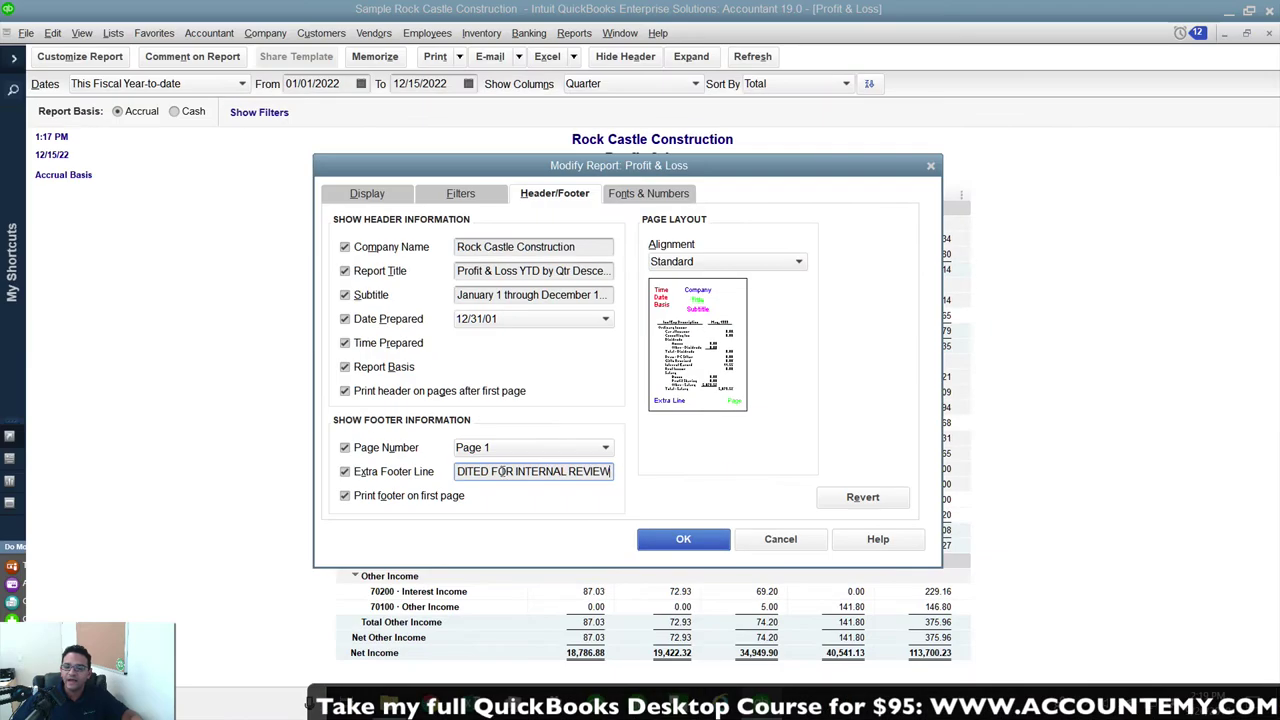
{"action": "left_click_drag", "start_coordinate": [608, 471], "coordinate": [694, 486]}
{"action": "left_click_drag", "start_coordinate": [480, 268], "coordinate": [612, 270]}
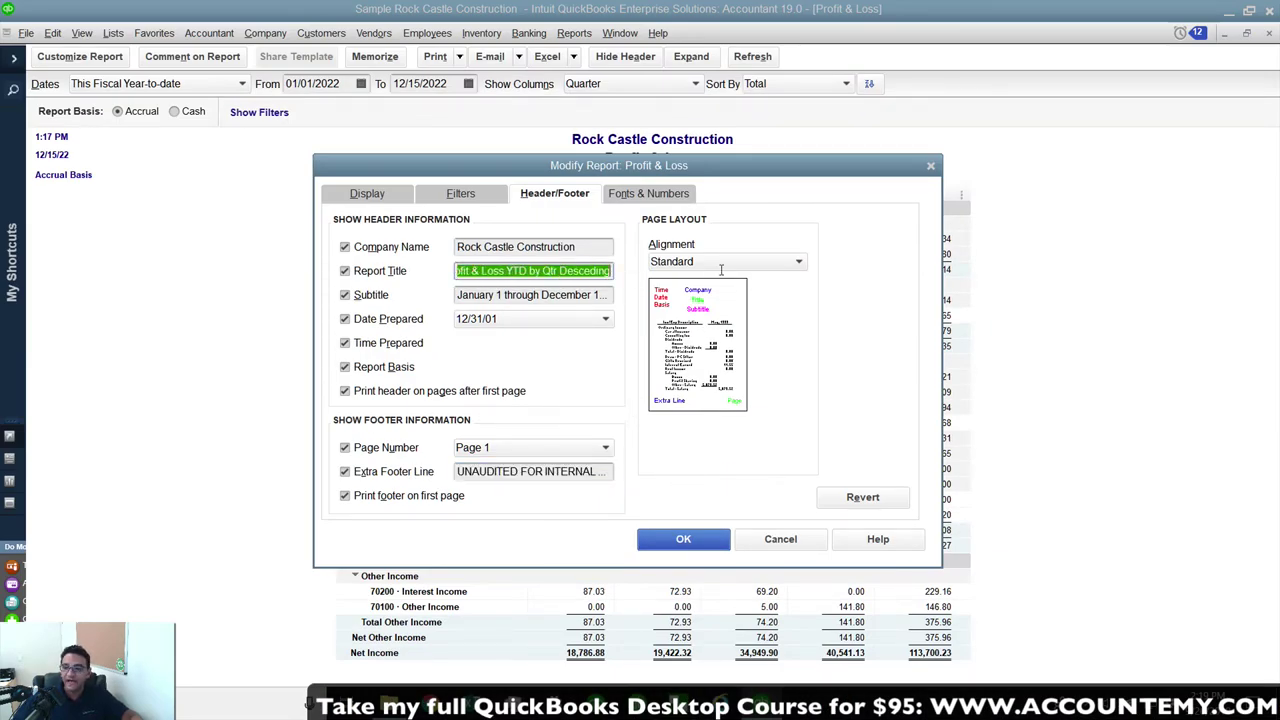
Try the Left, Right and Centered page alignments, return to Standard, and apply the header and footer changes.
{"action": "left_click", "coordinate": [725, 261]}
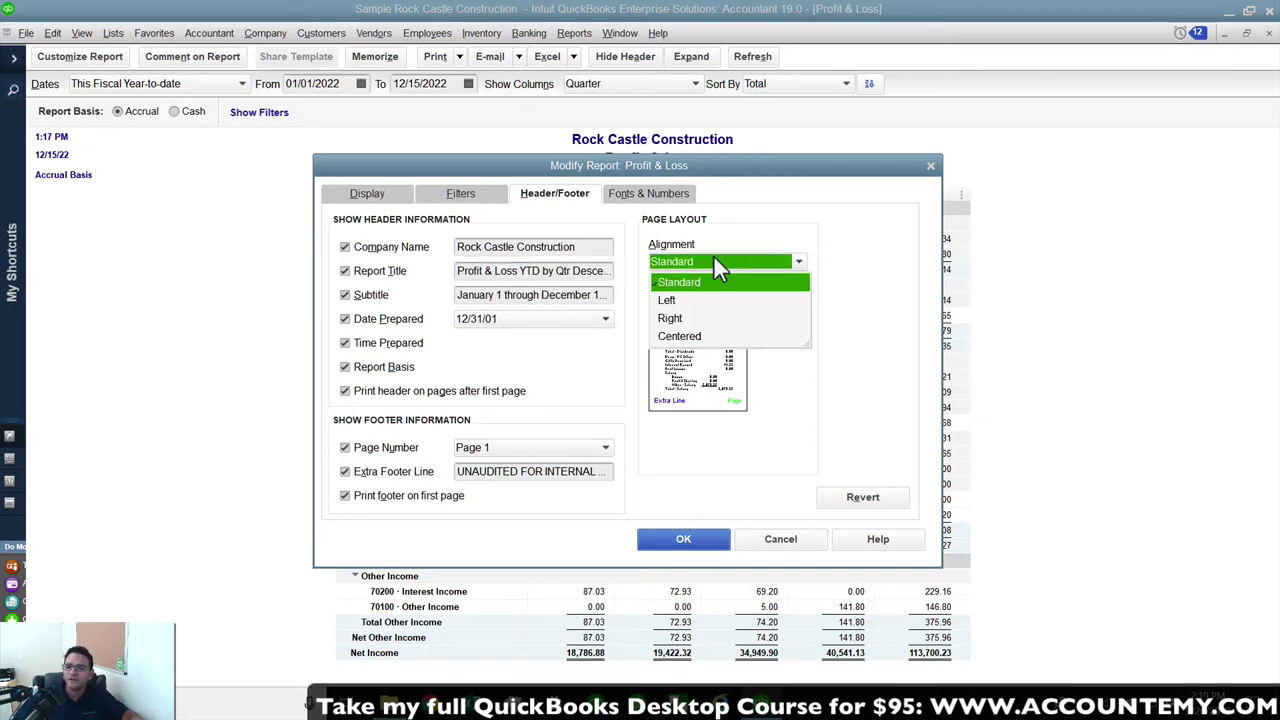
{"action": "left_click", "coordinate": [679, 300]}
{"action": "left_click", "coordinate": [700, 261]}
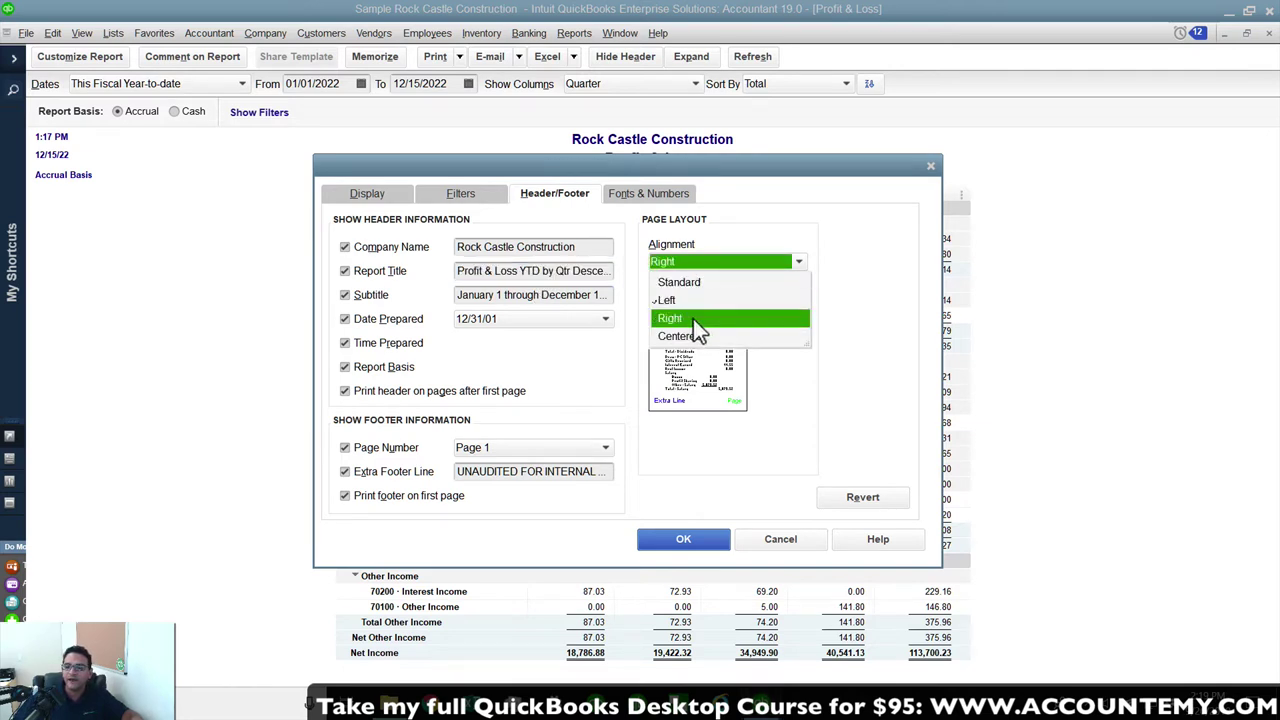
{"action": "left_click", "coordinate": [693, 319]}
{"action": "left_click", "coordinate": [719, 266]}
{"action": "left_click", "coordinate": [704, 337]}
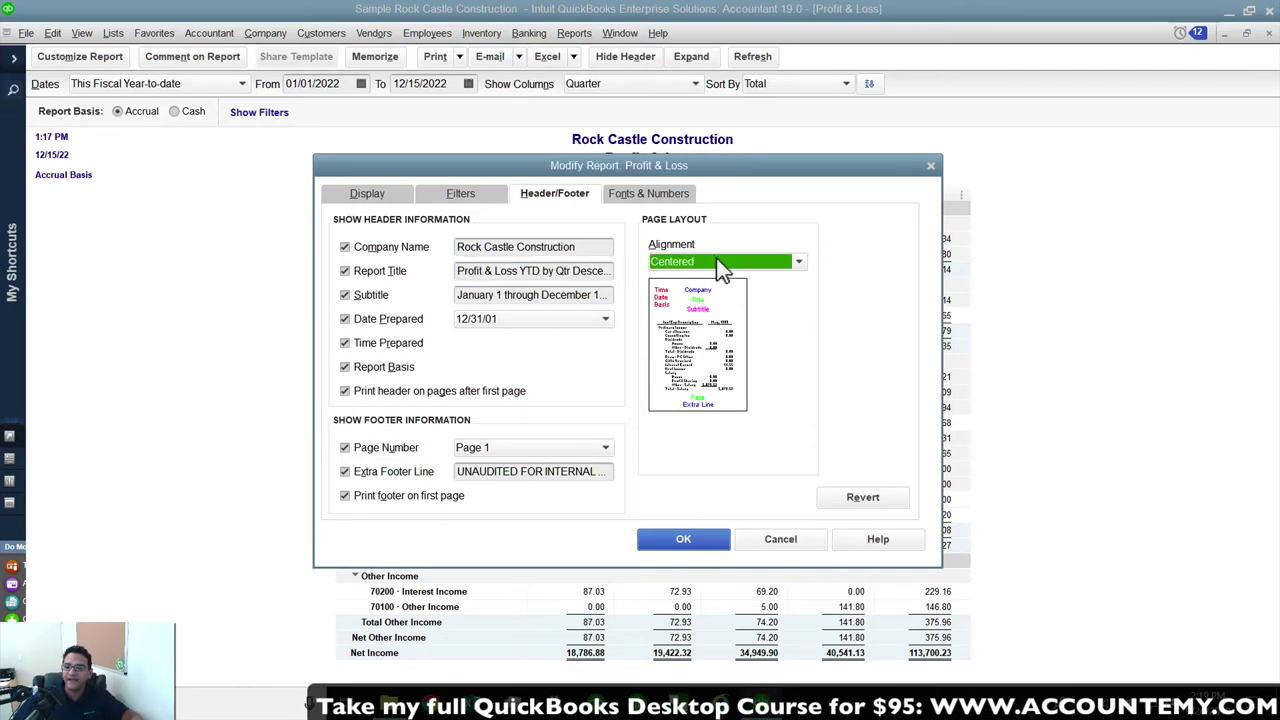
{"action": "left_click", "coordinate": [706, 258]}
{"action": "left_click", "coordinate": [697, 284]}
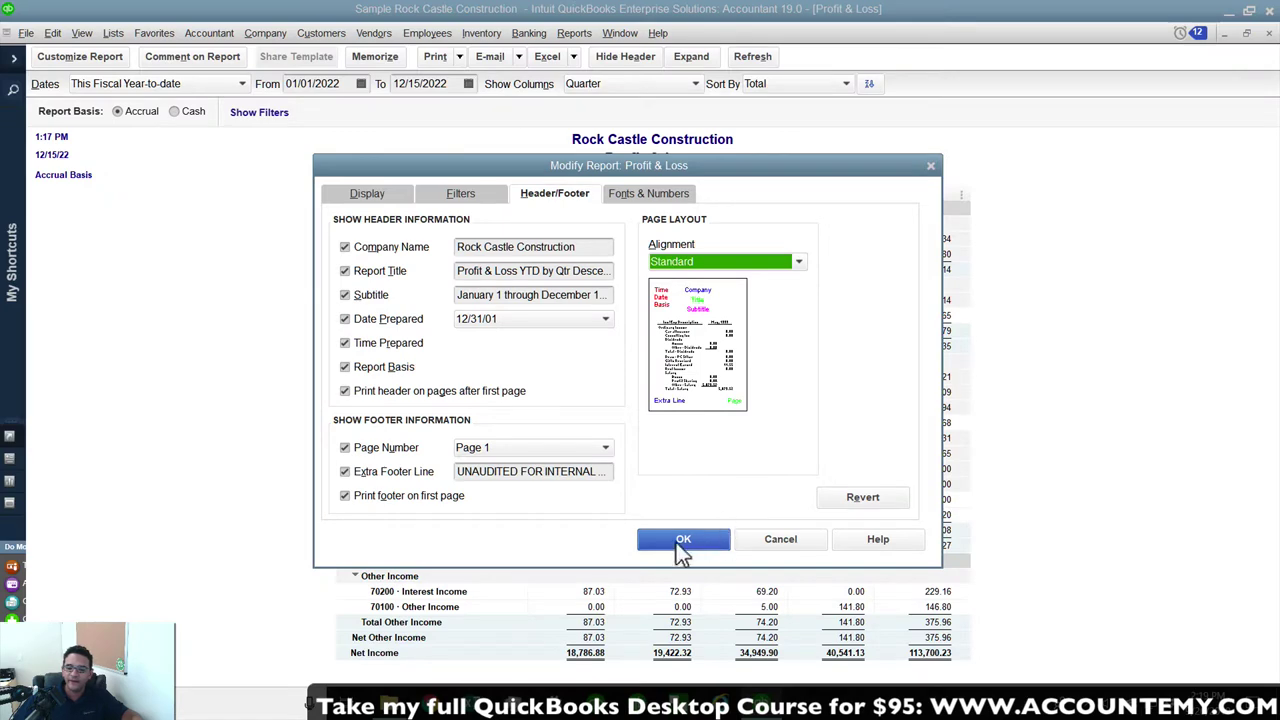
{"action": "left_click", "coordinate": [685, 540]}
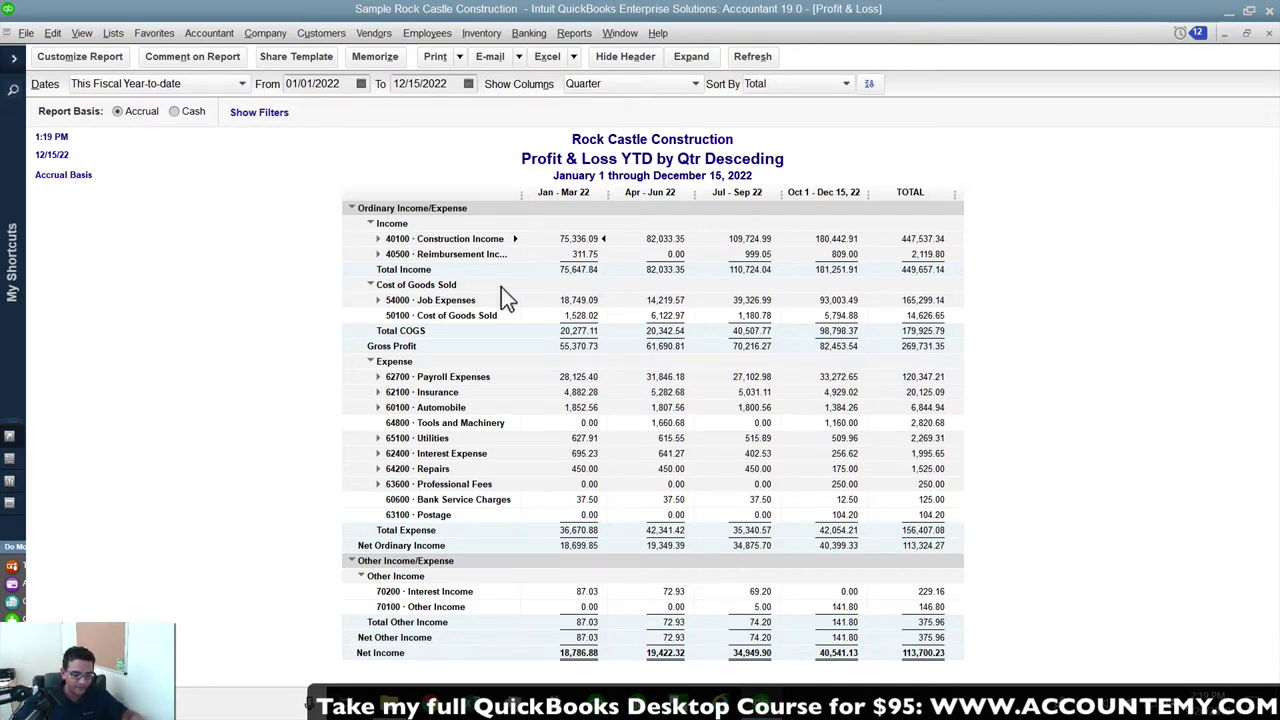
Preview the printed report to check its title and footer line, and leave the print setup without printing.
{"action": "key", "text": "ctrl+p"}
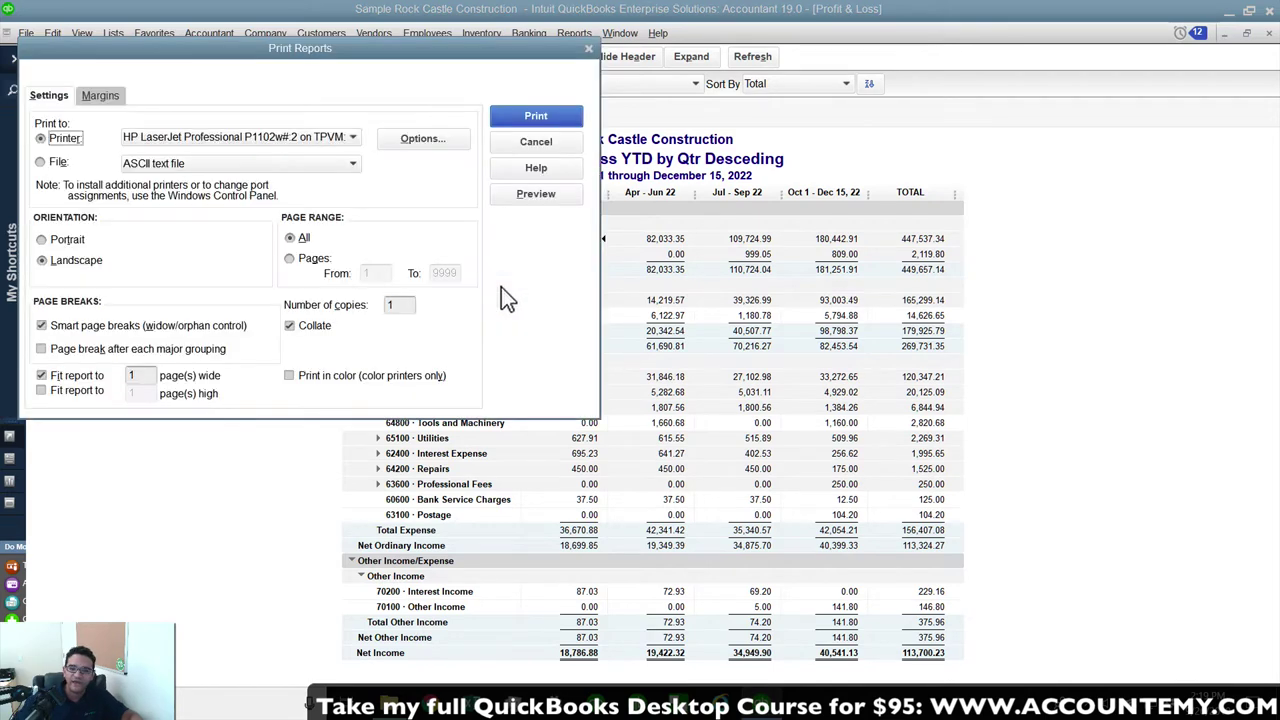
{"action": "left_click", "coordinate": [536, 194]}
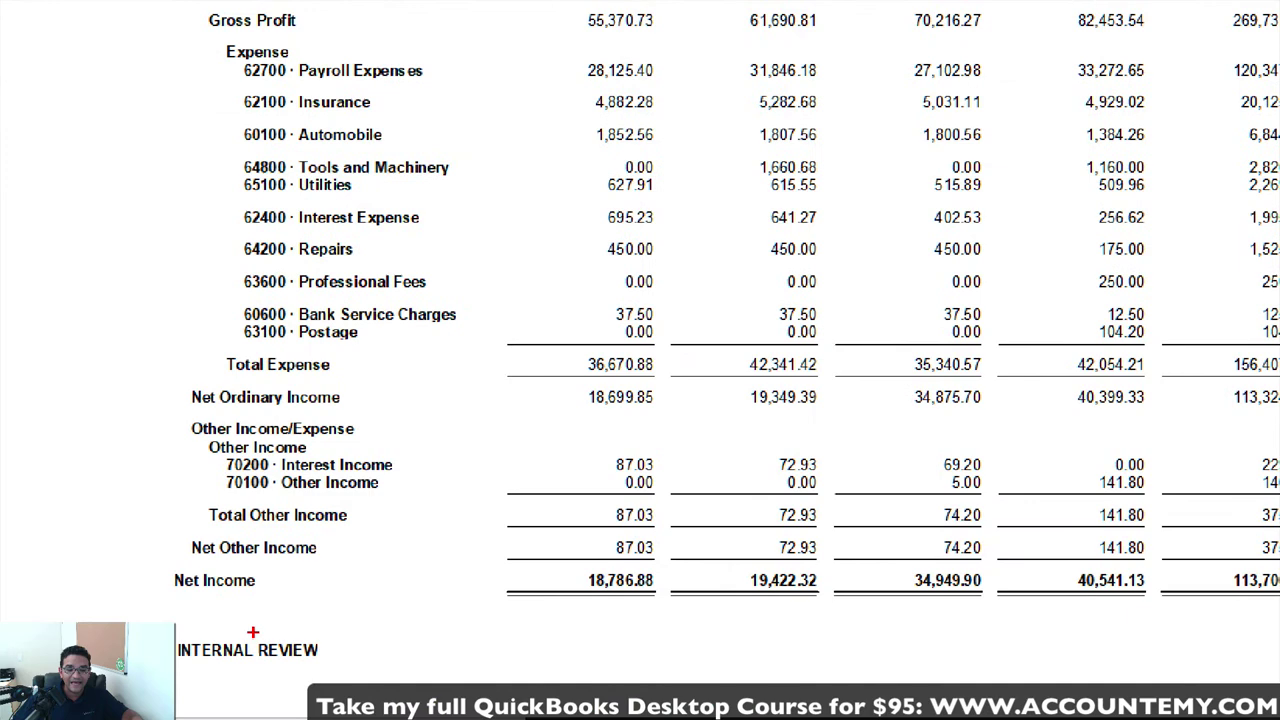
{"action": "mouse_move", "coordinate": [363, 631]}
{"action": "left_mouse_down"}
{"action": "mouse_move", "coordinate": [110, 588]}
{"action": "mouse_move", "coordinate": [60, 712]}
{"action": "mouse_move", "coordinate": [250, 580]}
{"action": "mouse_move", "coordinate": [3, 612]}
{"action": "left_mouse_up"}
{"action": "left_click_drag", "start_coordinate": [392, 708], "coordinate": [408, 630]}
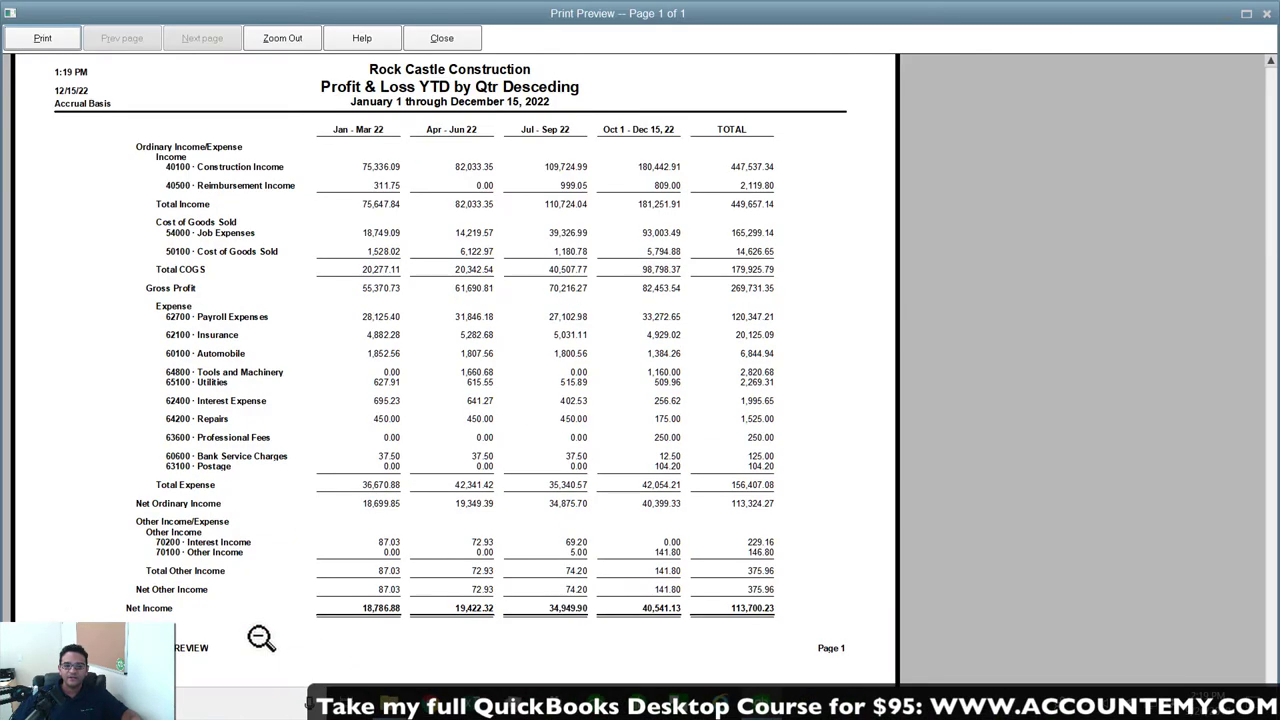
{"action": "left_click", "coordinate": [442, 38]}
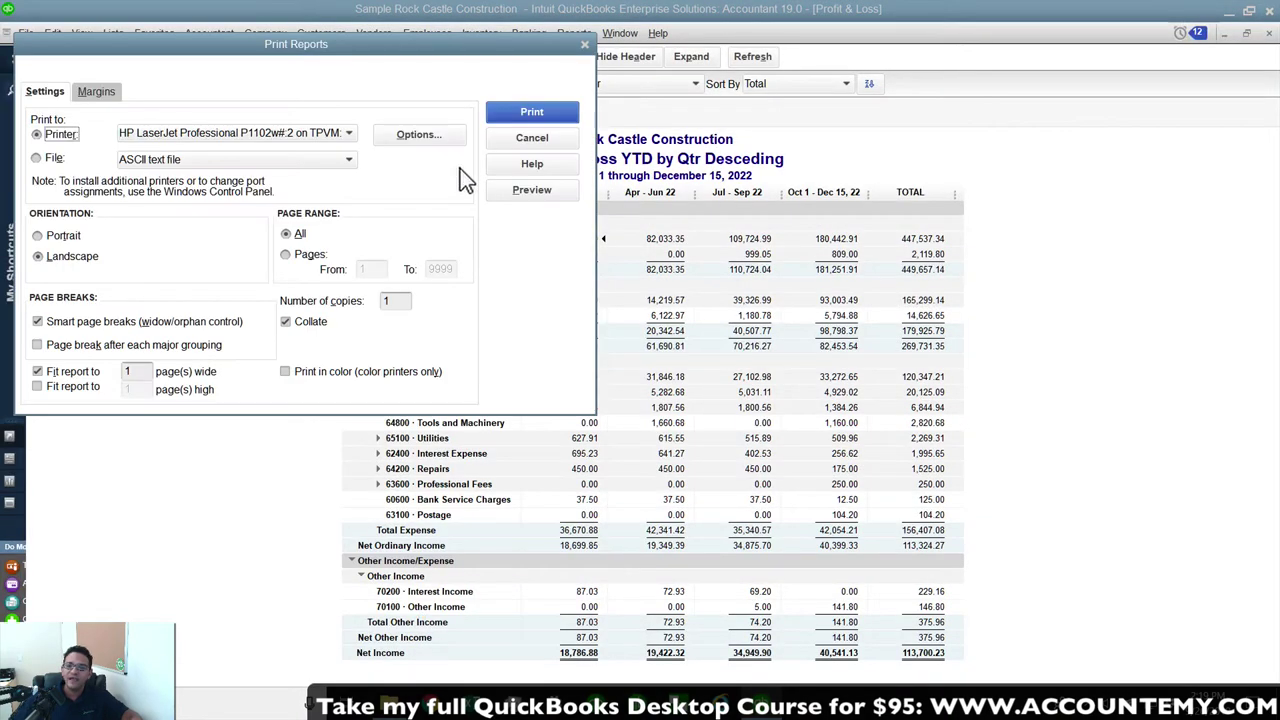
{"action": "left_click", "coordinate": [532, 137]}
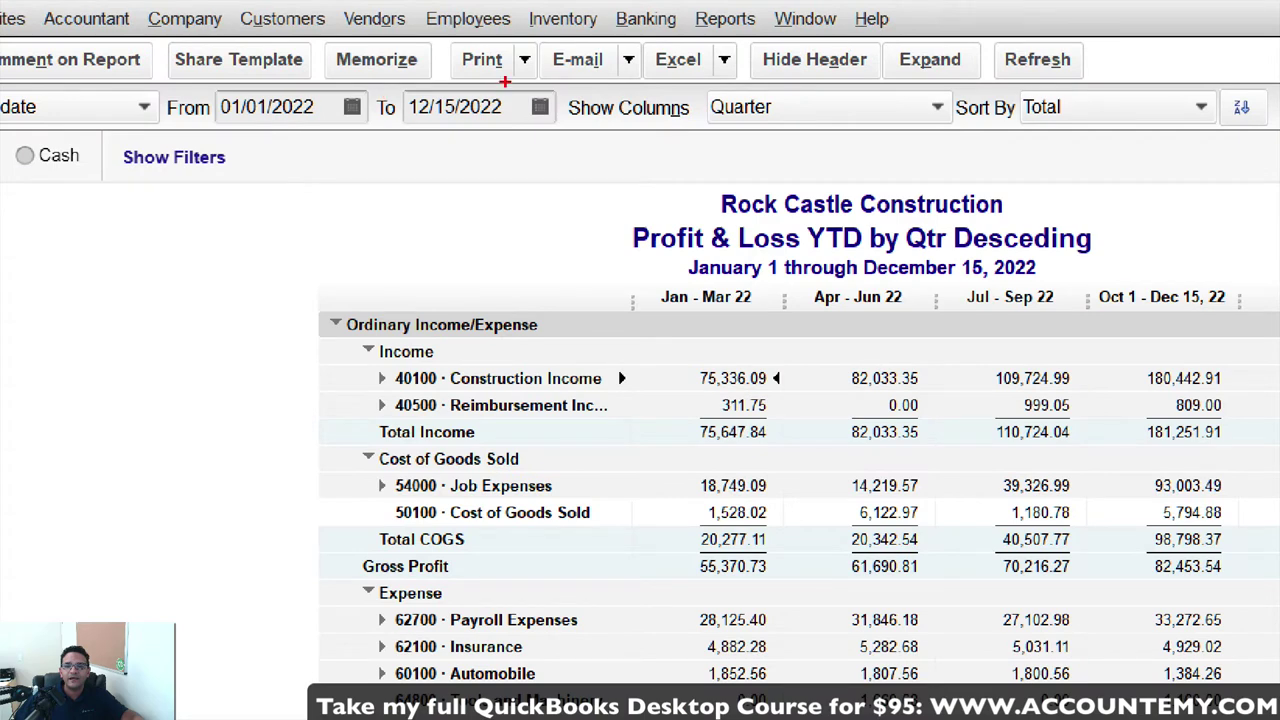
Memorize the report under the name "Profit & Loss YTD by Qtr Desceding" without saving it in a memorized report group.
{"action": "mouse_move", "coordinate": [450, 50]}
{"action": "left_mouse_down"}
{"action": "mouse_move", "coordinate": [292, 60]}
{"action": "mouse_move", "coordinate": [455, 30]}
{"action": "mouse_move", "coordinate": [330, 22]}
{"action": "left_mouse_up"}
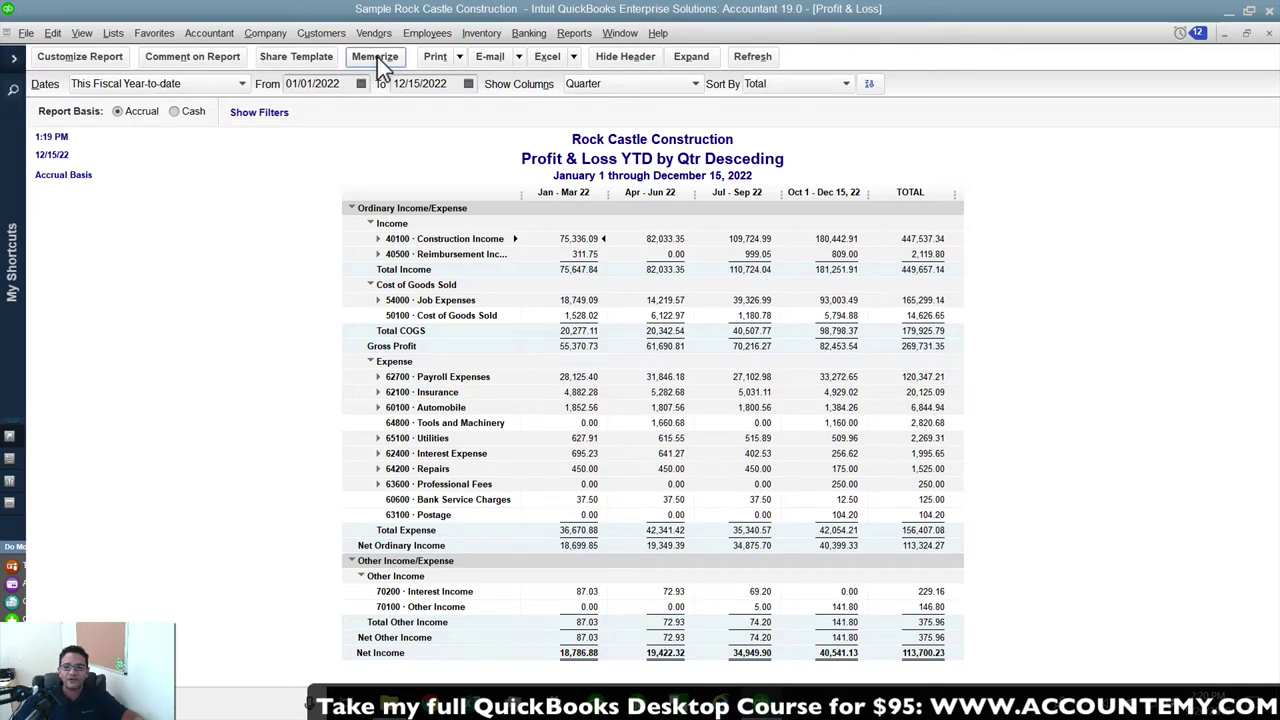
{"action": "left_click", "coordinate": [377, 57]}
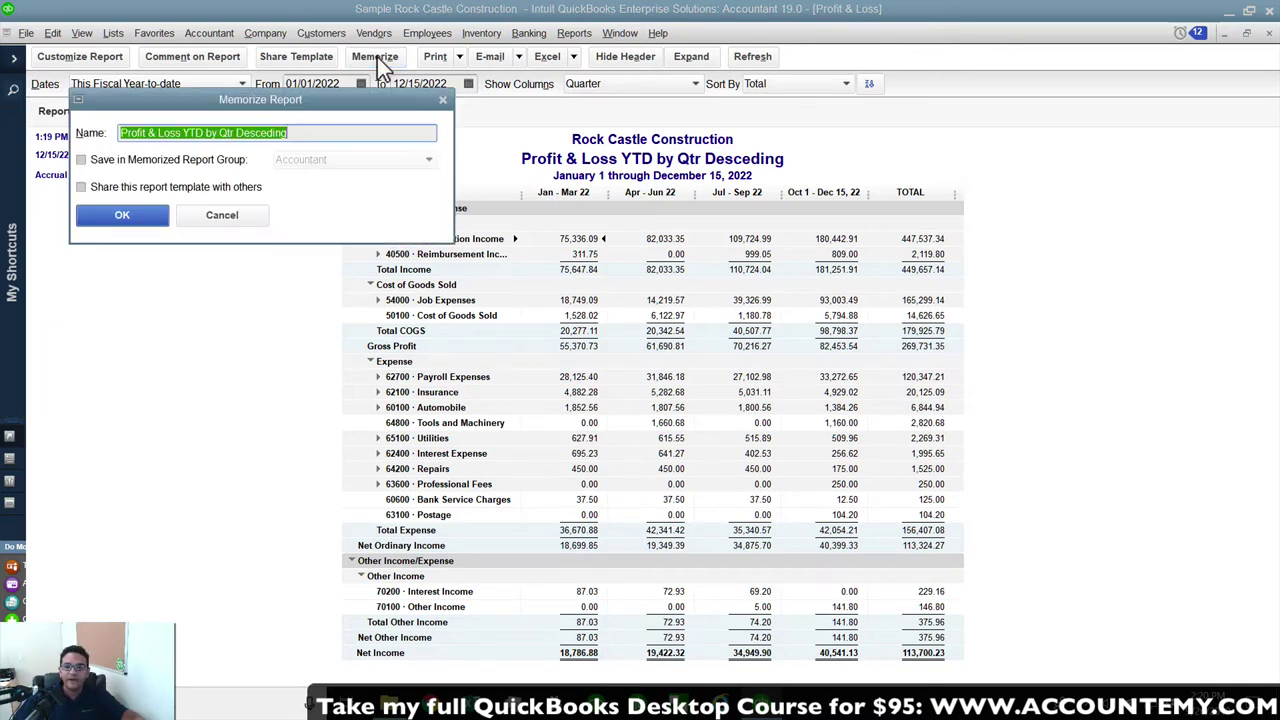
{"action": "left_click", "coordinate": [322, 130]}
{"action": "left_click_drag", "start_coordinate": [322, 130], "coordinate": [86, 134]}
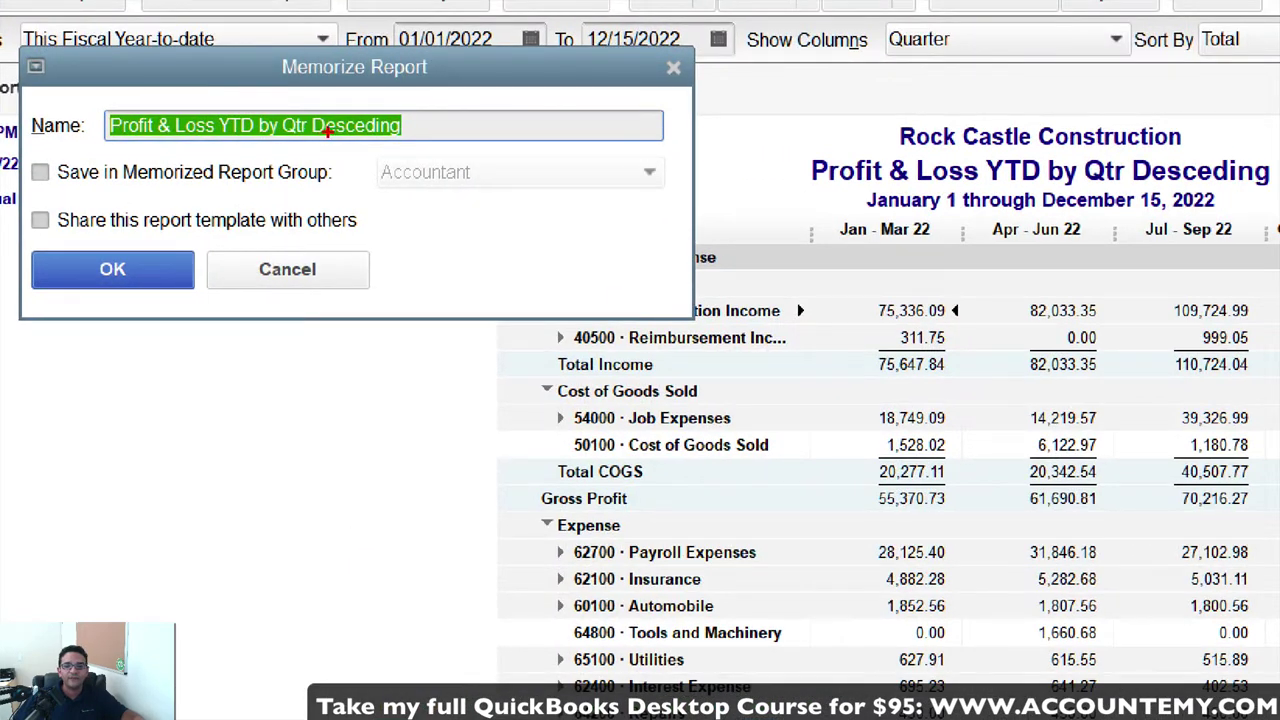
{"action": "mouse_move", "coordinate": [546, 124]}
{"action": "left_mouse_down"}
{"action": "mouse_move", "coordinate": [496, 104]}
{"action": "mouse_move", "coordinate": [137, 98]}
{"action": "mouse_move", "coordinate": [369, 162]}
{"action": "left_mouse_up"}
{"action": "mouse_move", "coordinate": [266, 157]}
{"action": "left_mouse_down"}
{"action": "mouse_move", "coordinate": [429, 112]}
{"action": "mouse_move", "coordinate": [362, 87]}
{"action": "left_mouse_up"}
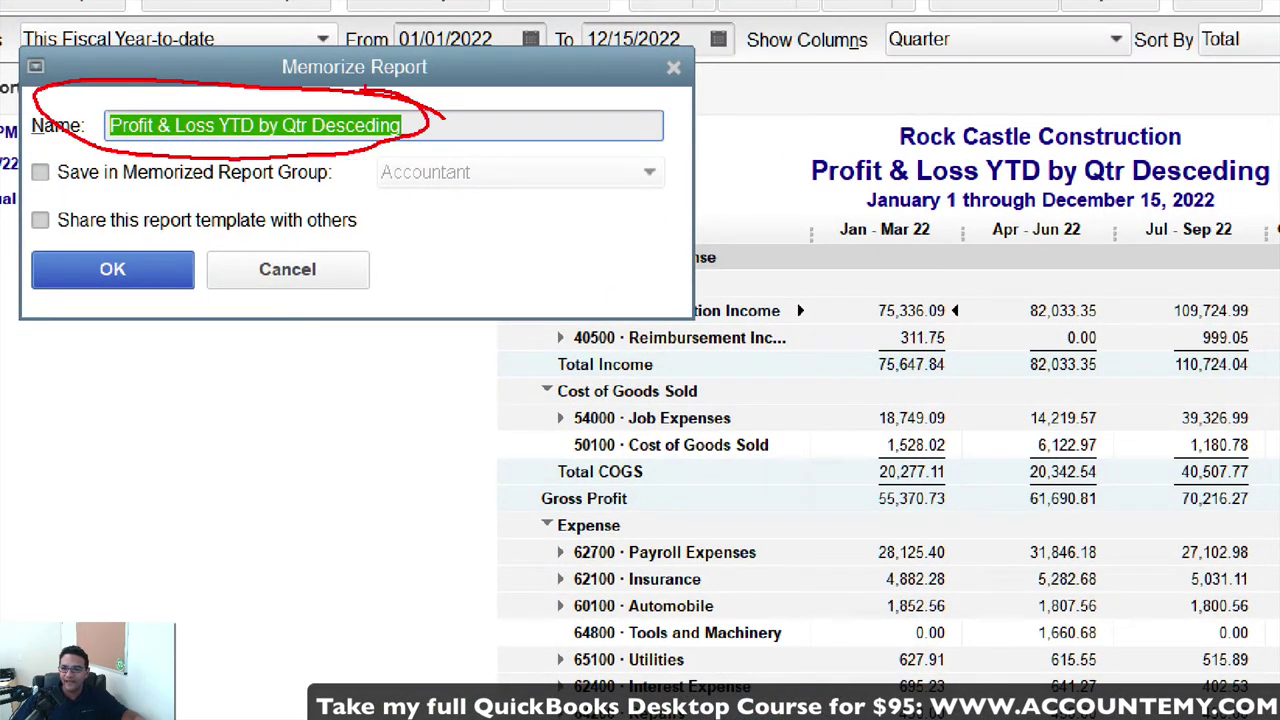
{"action": "key", "text": "Escape"}
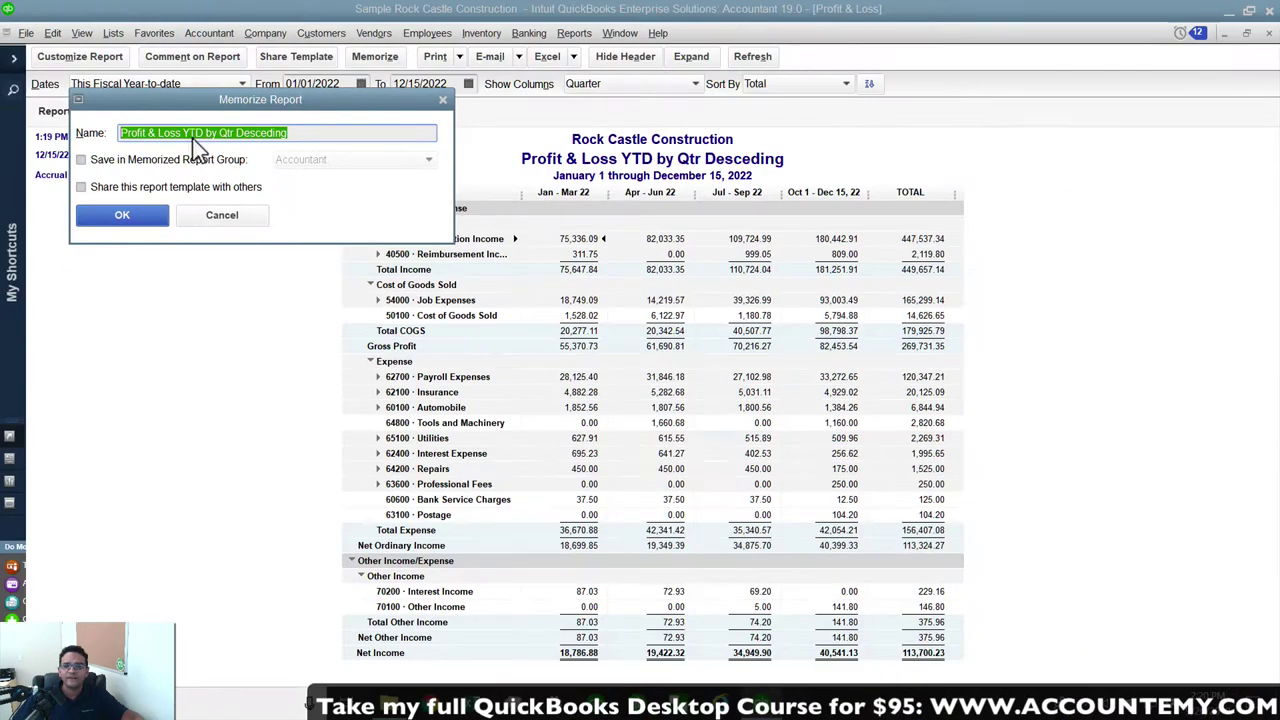
{"action": "left_click", "coordinate": [82, 160]}
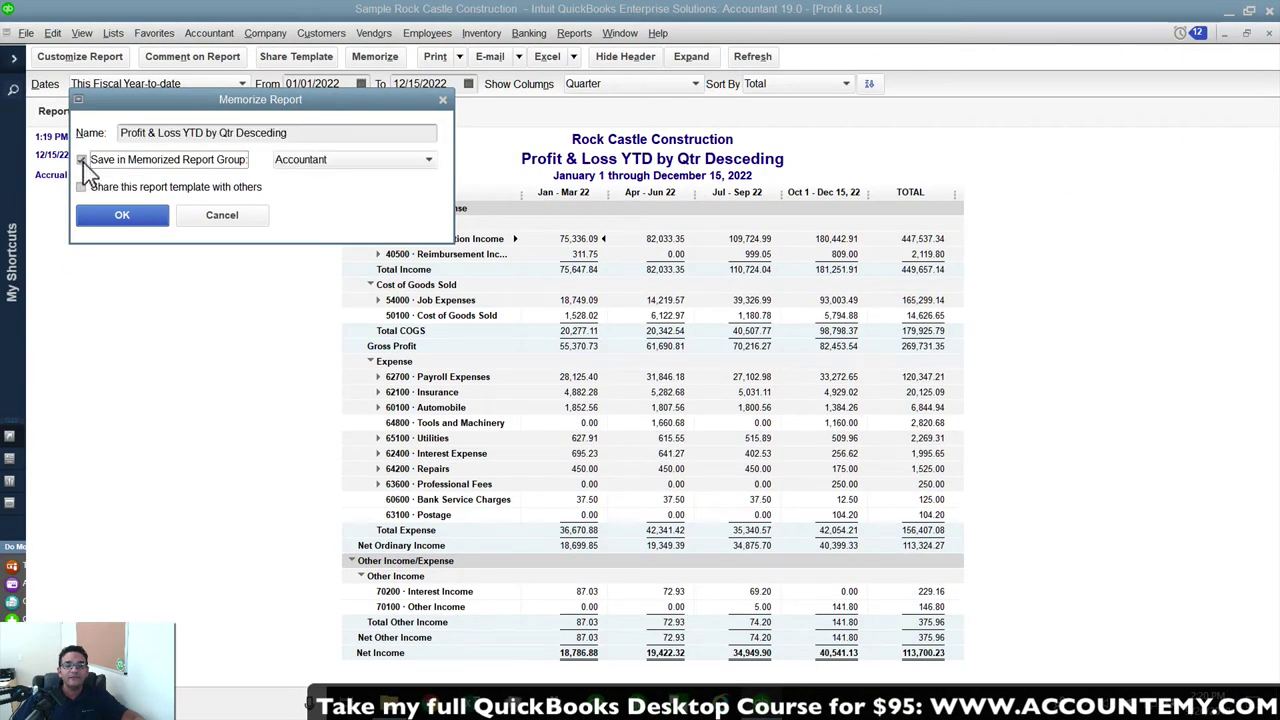
{"action": "left_click", "coordinate": [358, 166]}
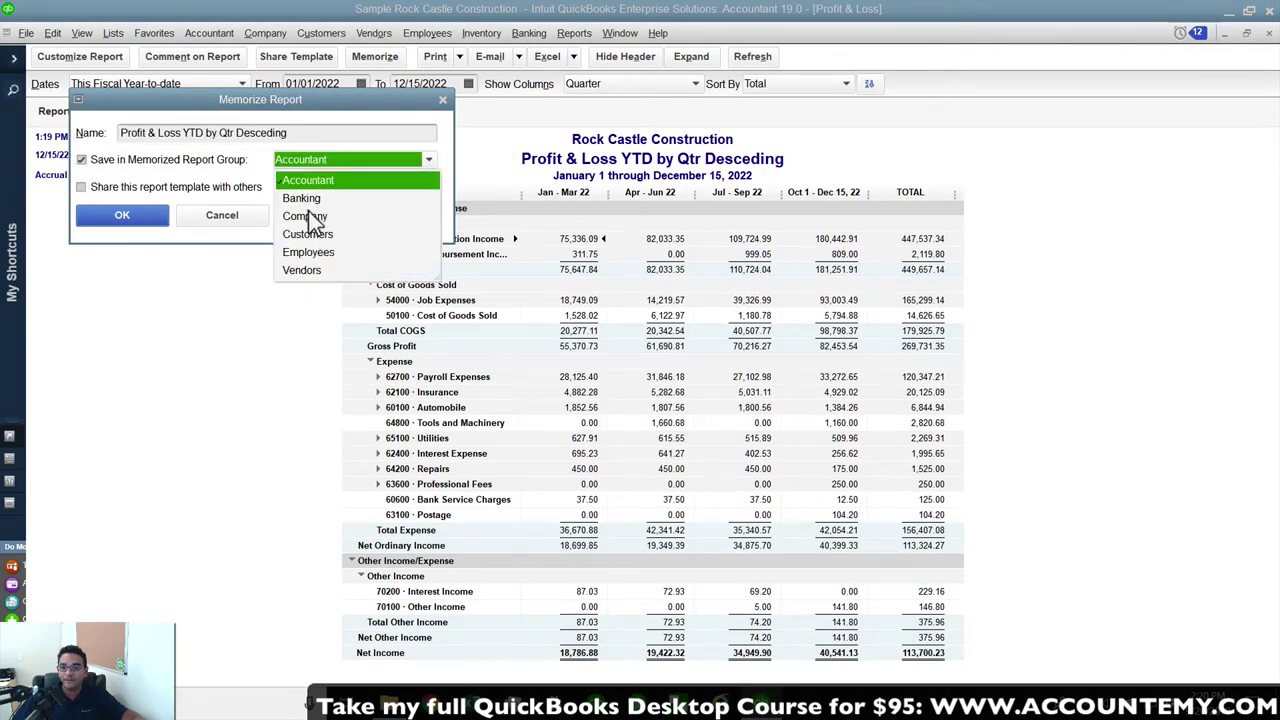
{"action": "left_click", "coordinate": [82, 161]}
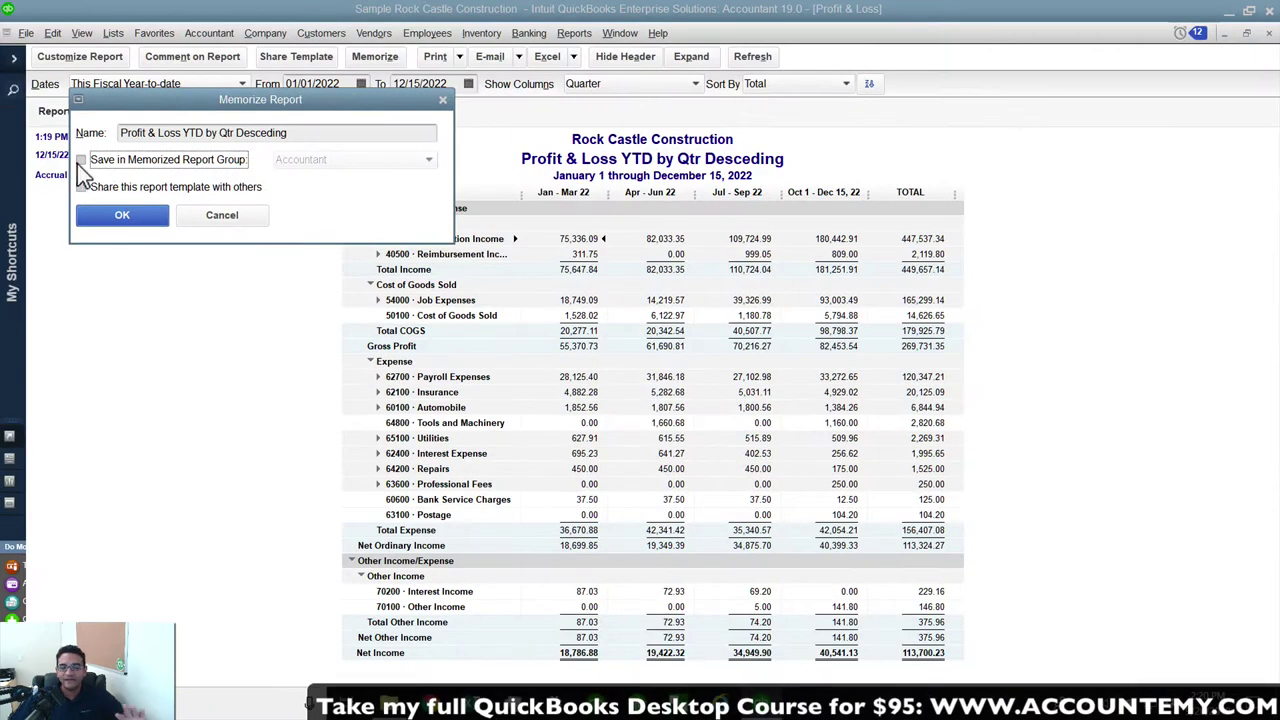
{"action": "left_click", "coordinate": [130, 215]}
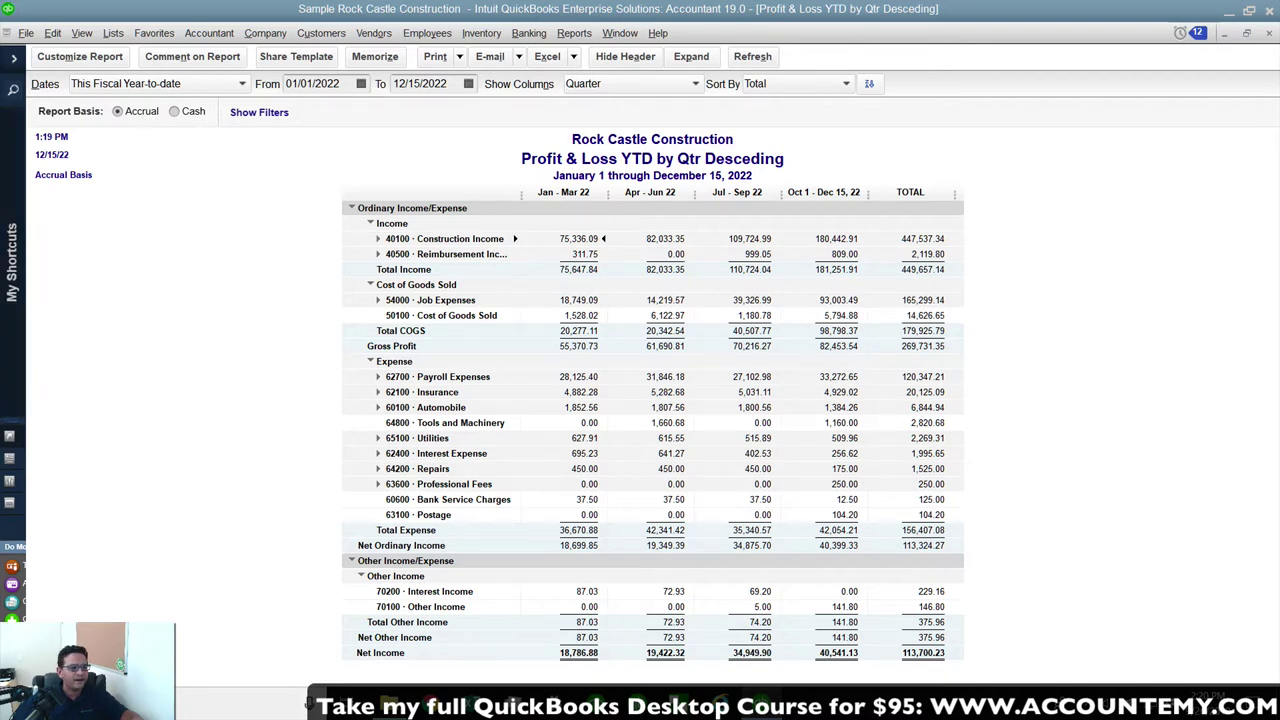
Close the report and reopen "Profit & Loss YTD by Qtr Desceding" from the memorized reports.
{"action": "key", "text": "Escape"}
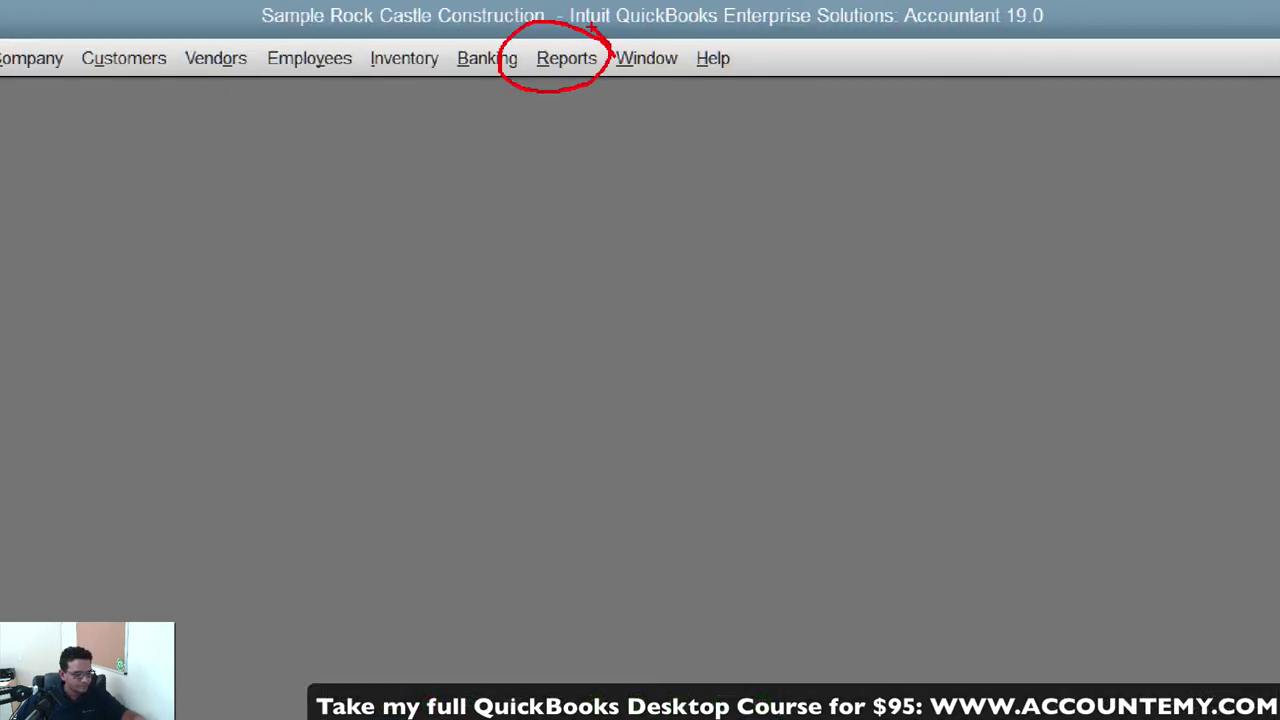
{"action": "left_click", "coordinate": [580, 64]}
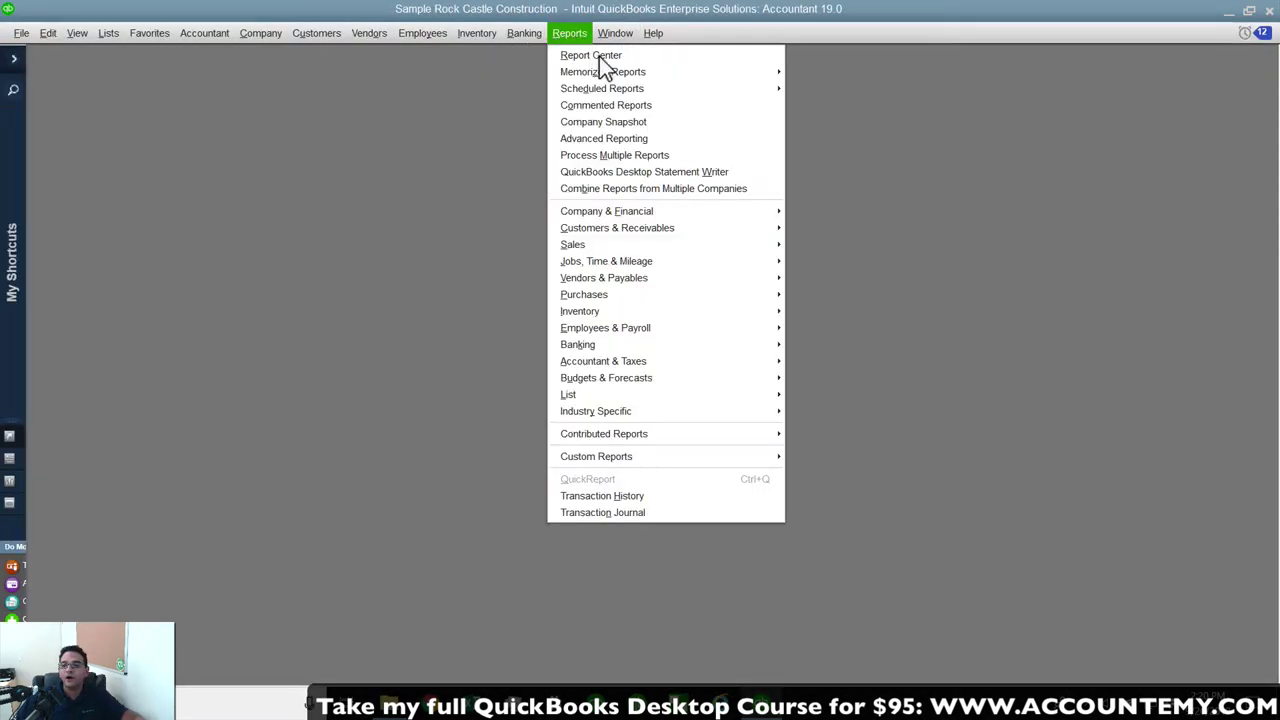
{"action": "mouse_move", "coordinate": [612, 72]}
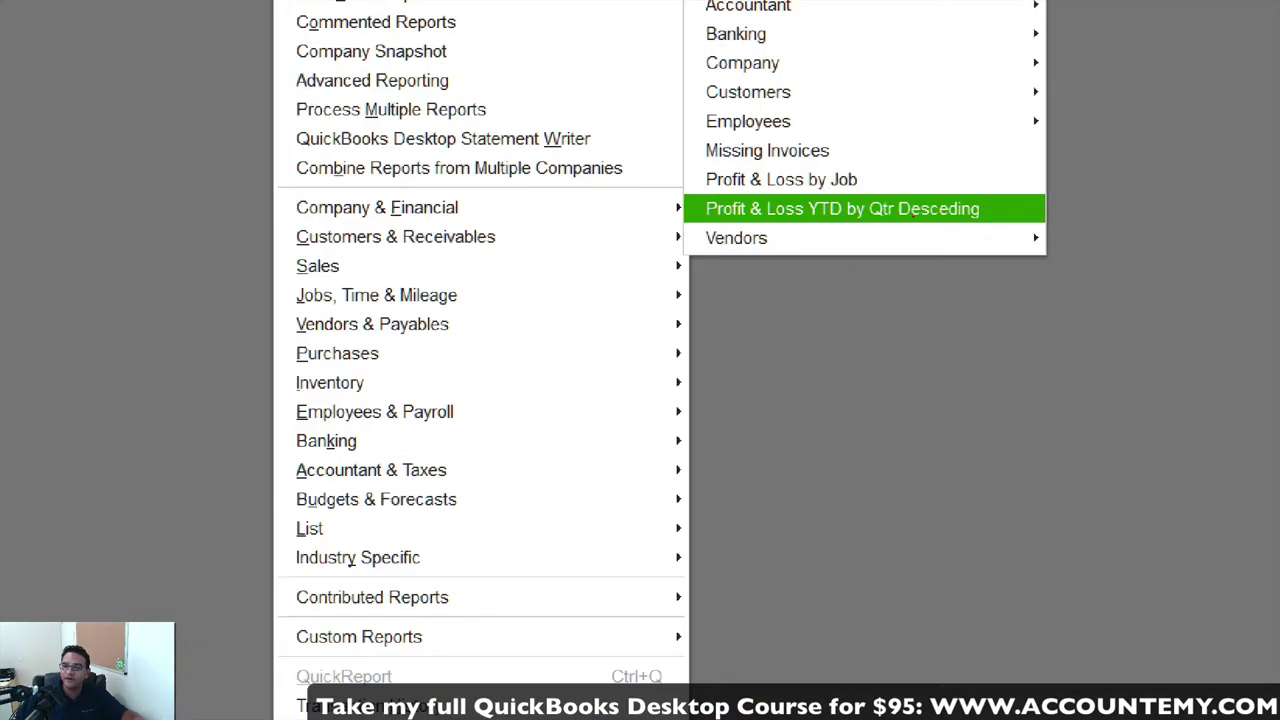
{"action": "mouse_move", "coordinate": [682, 222]}
{"action": "left_mouse_down"}
{"action": "mouse_move", "coordinate": [896, 224]}
{"action": "mouse_move", "coordinate": [1000, 190]}
{"action": "mouse_move", "coordinate": [780, 184]}
{"action": "mouse_move", "coordinate": [688, 222]}
{"action": "mouse_move", "coordinate": [712, 230]}
{"action": "left_mouse_up"}
{"action": "key", "text": "Escape"}
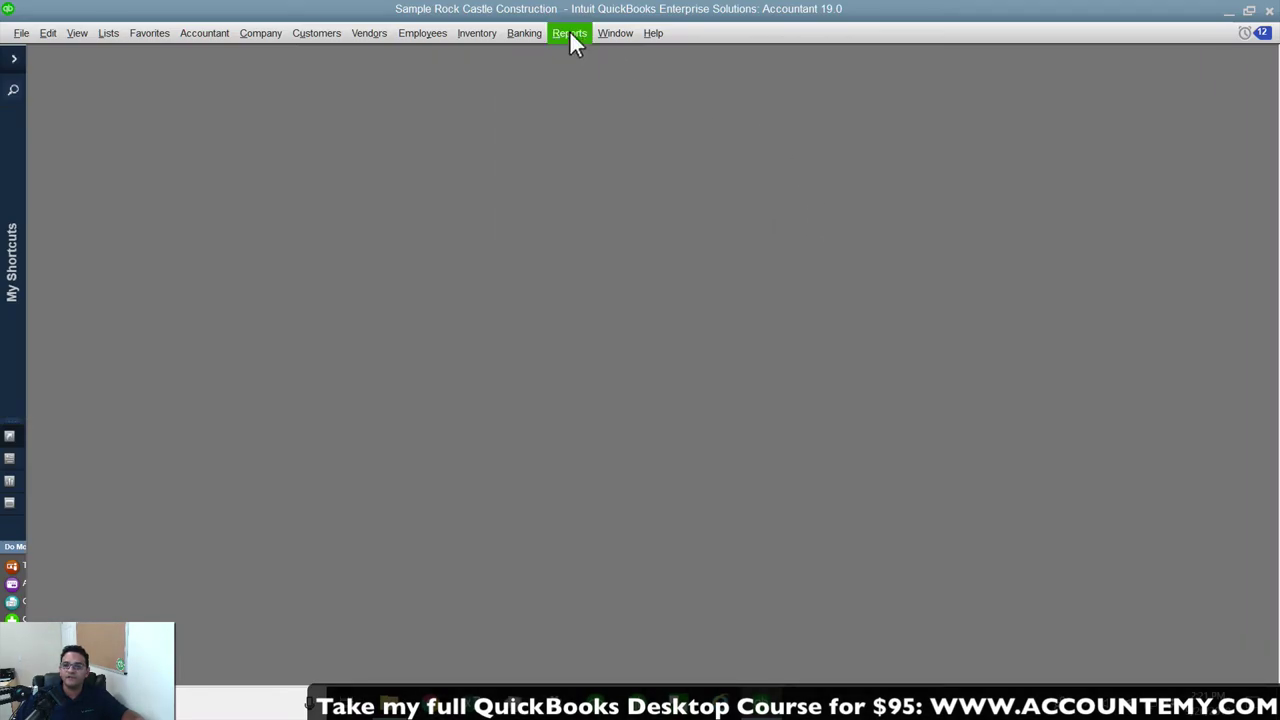
{"action": "left_click", "coordinate": [570, 33]}
{"action": "mouse_move", "coordinate": [655, 74]}
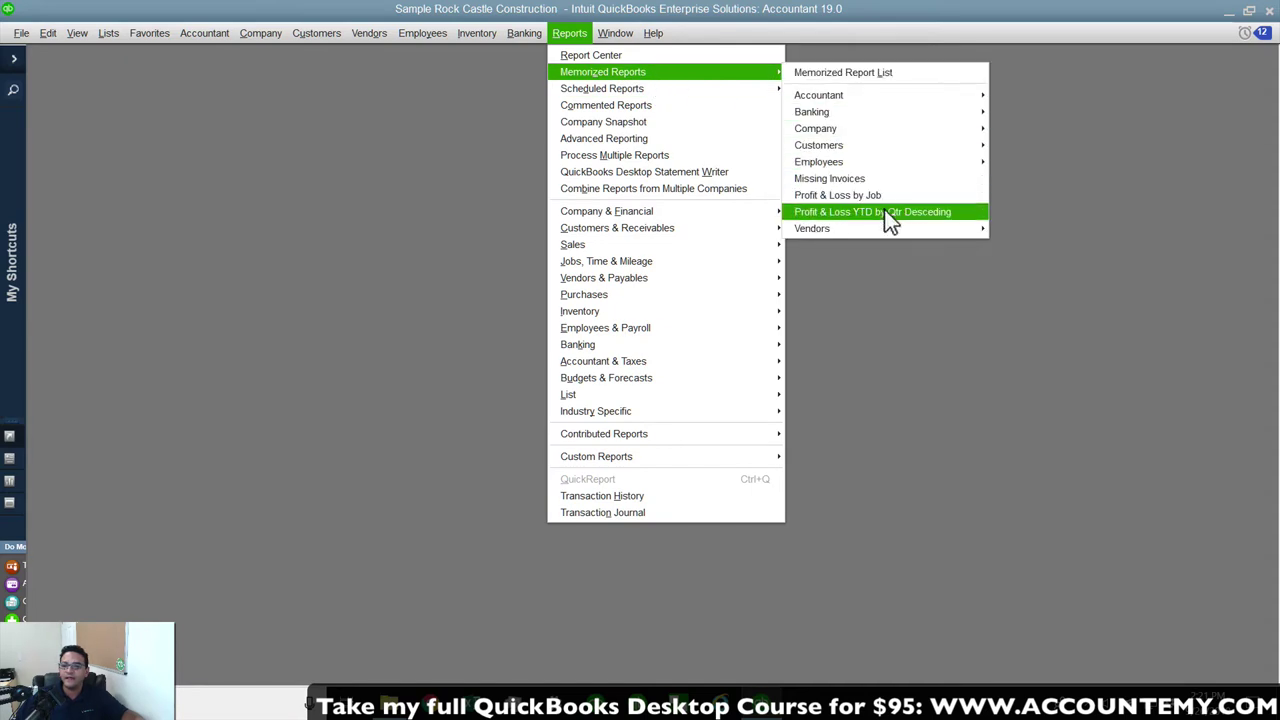
{"action": "left_click", "coordinate": [884, 211]}
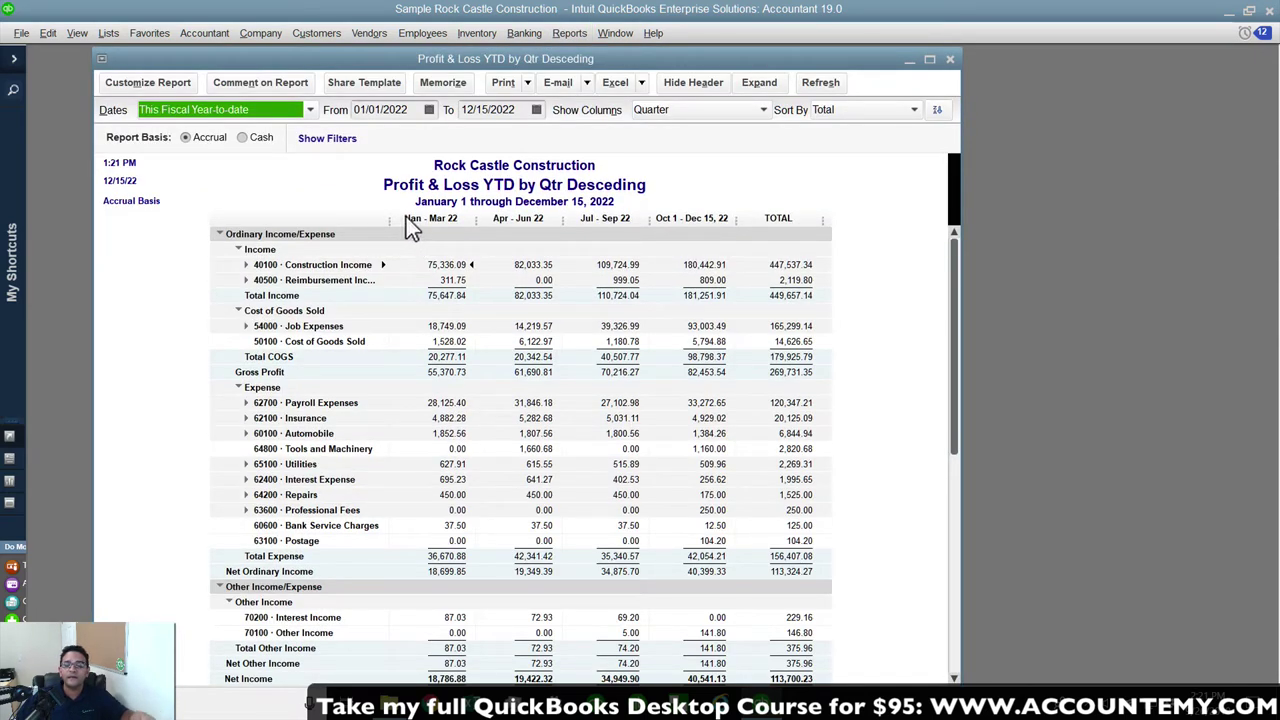
Add the open "Profit & Loss YTD by Qtr Desceding" report to the icon bar with the default label and description.
{"action": "left_click", "coordinate": [90, 34]}
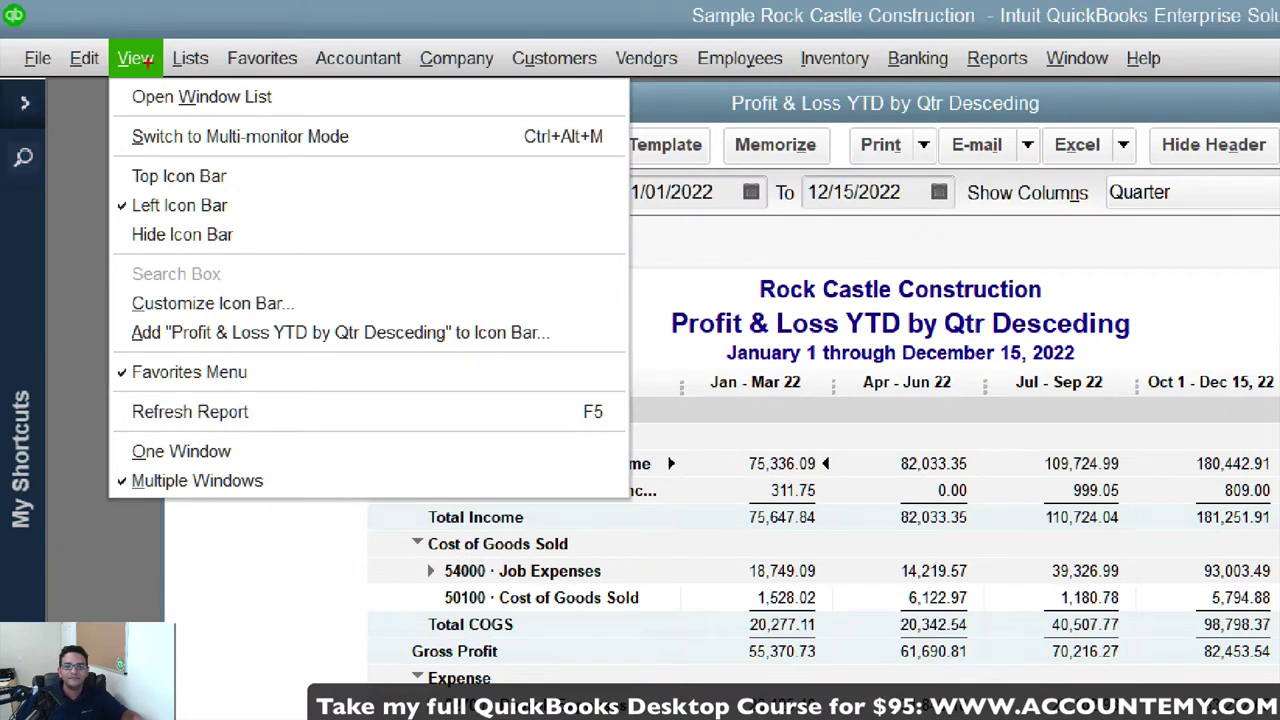
{"action": "mouse_move", "coordinate": [172, 78]}
{"action": "left_mouse_down"}
{"action": "mouse_move", "coordinate": [140, 24]}
{"action": "mouse_move", "coordinate": [130, 82]}
{"action": "mouse_move", "coordinate": [160, 24]}
{"action": "left_mouse_up"}
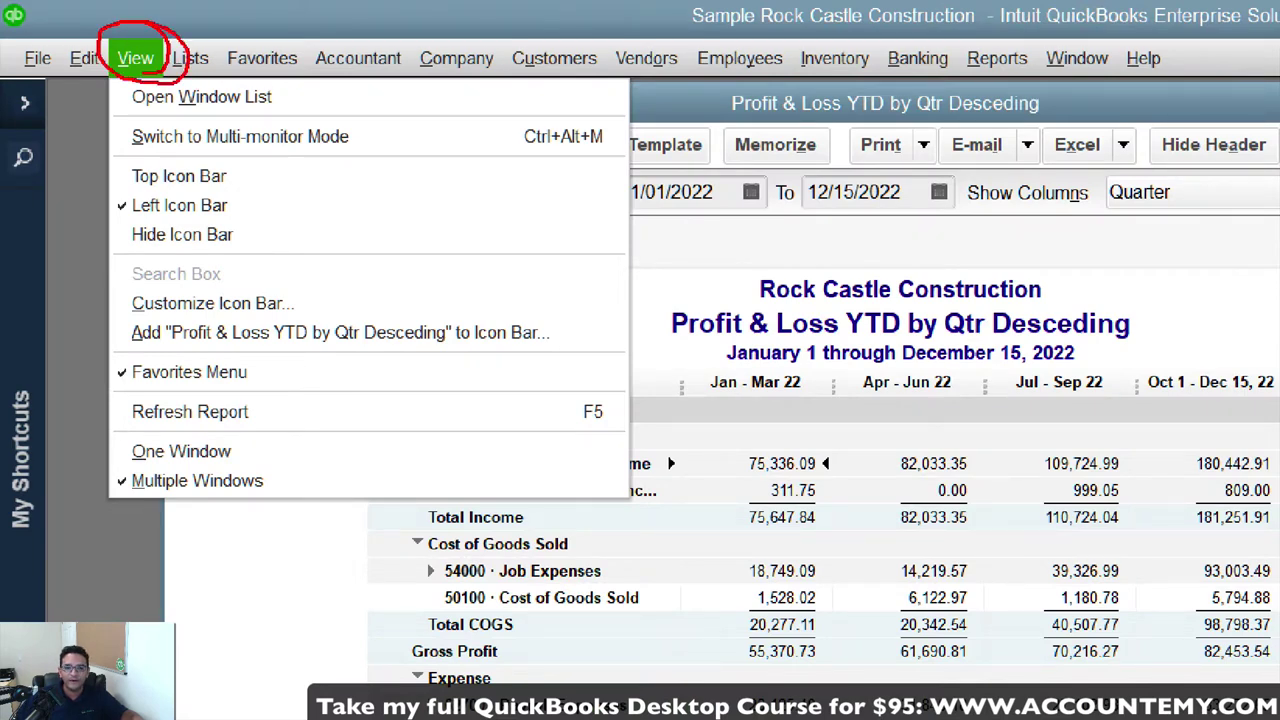
{"action": "mouse_move", "coordinate": [108, 343]}
{"action": "left_mouse_down"}
{"action": "mouse_move", "coordinate": [418, 360]}
{"action": "mouse_move", "coordinate": [602, 332]}
{"action": "mouse_move", "coordinate": [212, 312]}
{"action": "mouse_move", "coordinate": [98, 340]}
{"action": "mouse_move", "coordinate": [116, 349]}
{"action": "left_mouse_up"}
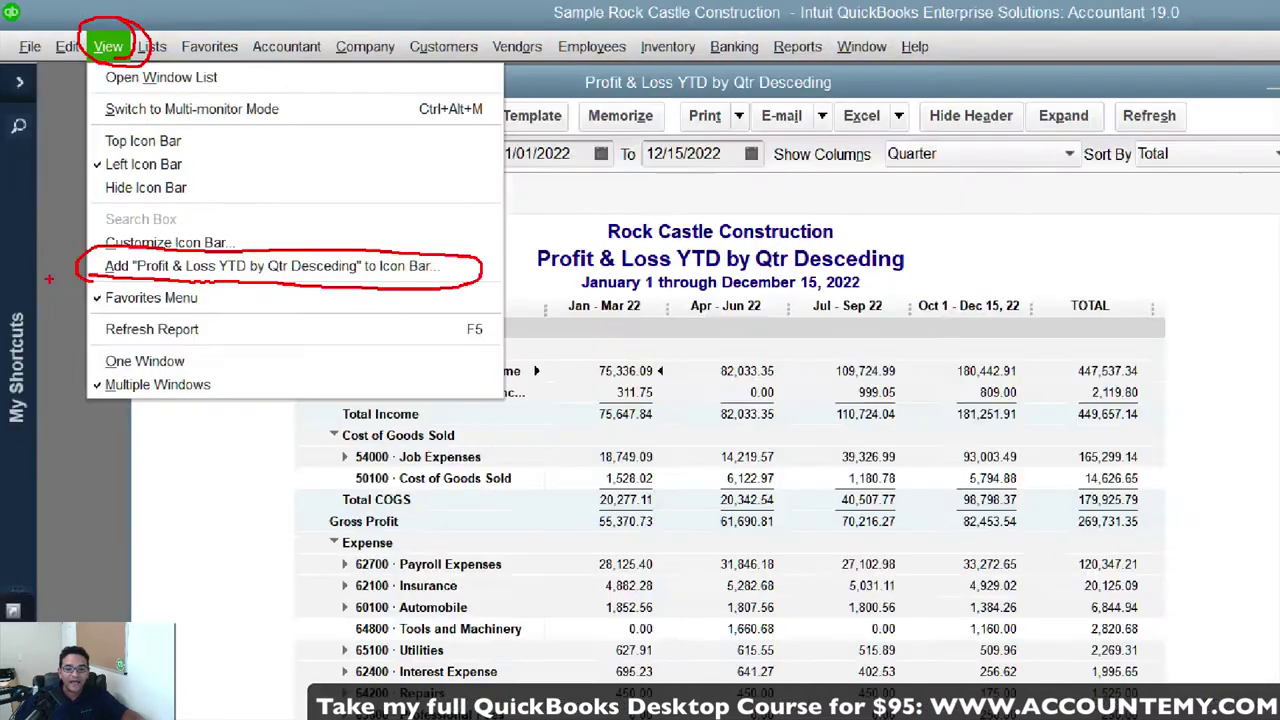
{"action": "key", "text": "Escape"}
{"action": "left_click", "coordinate": [190, 58]}
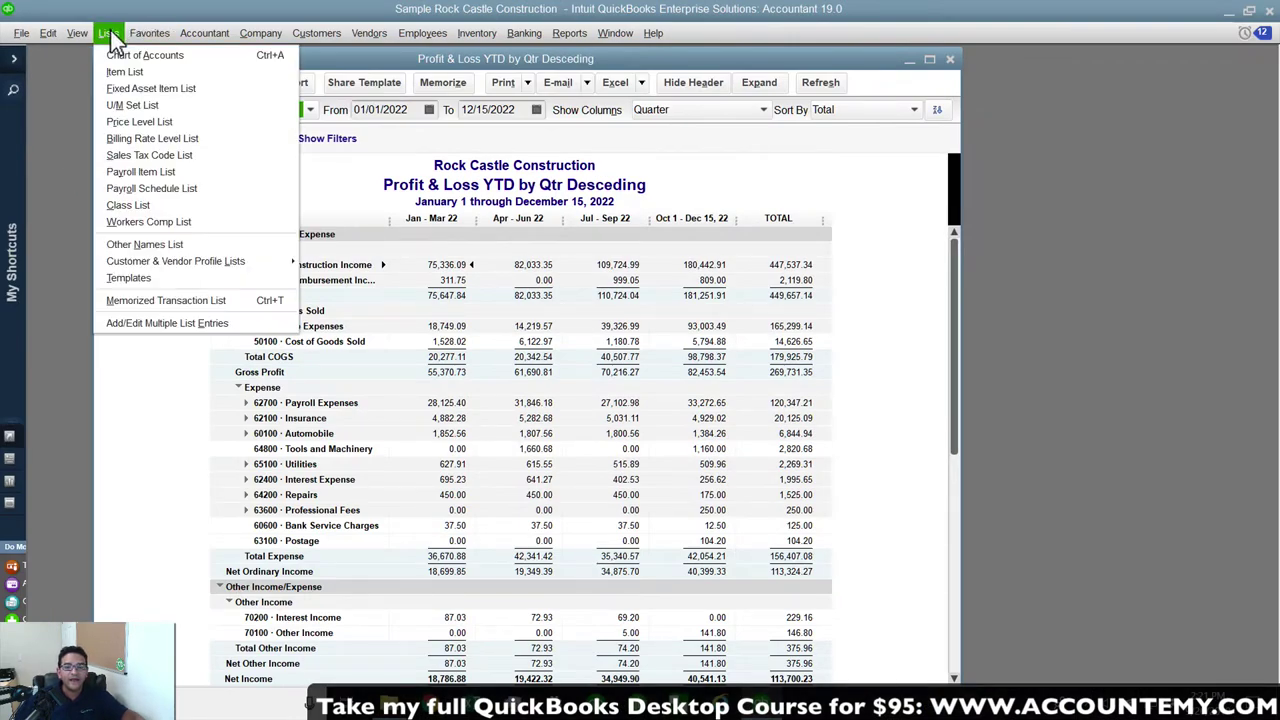
{"action": "mouse_move", "coordinate": [77, 33]}
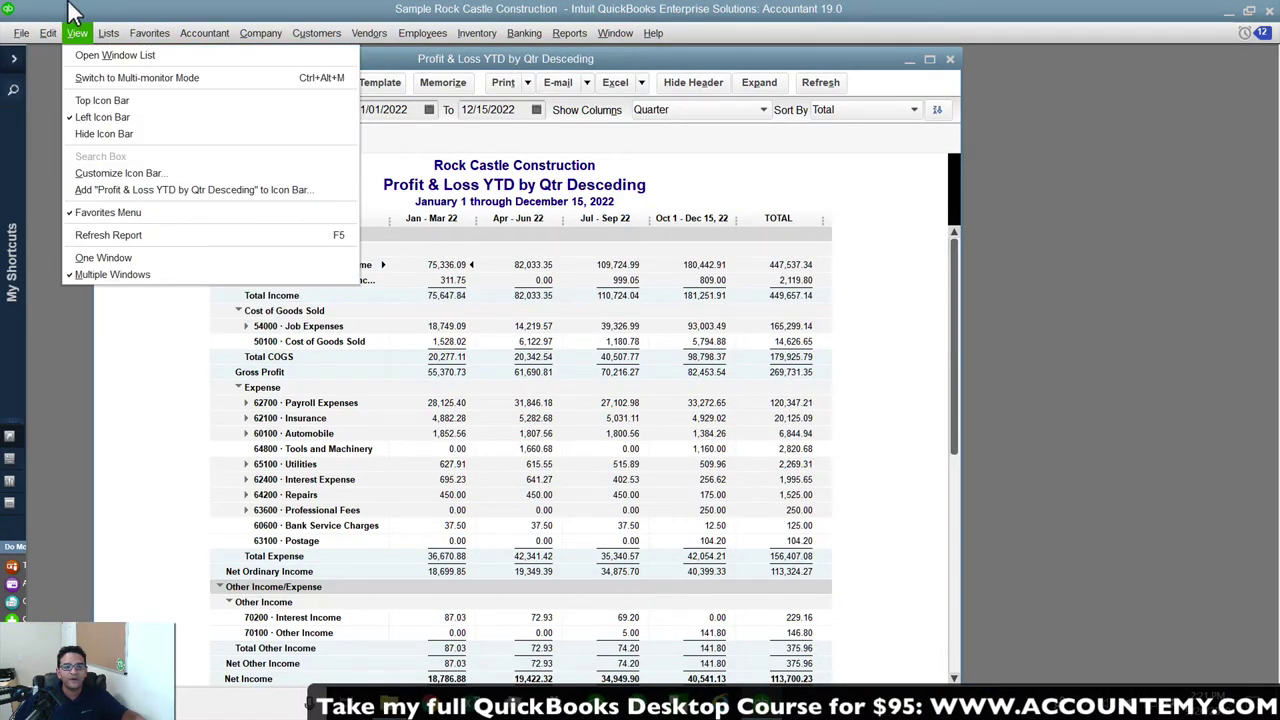
{"action": "left_click", "coordinate": [125, 189]}
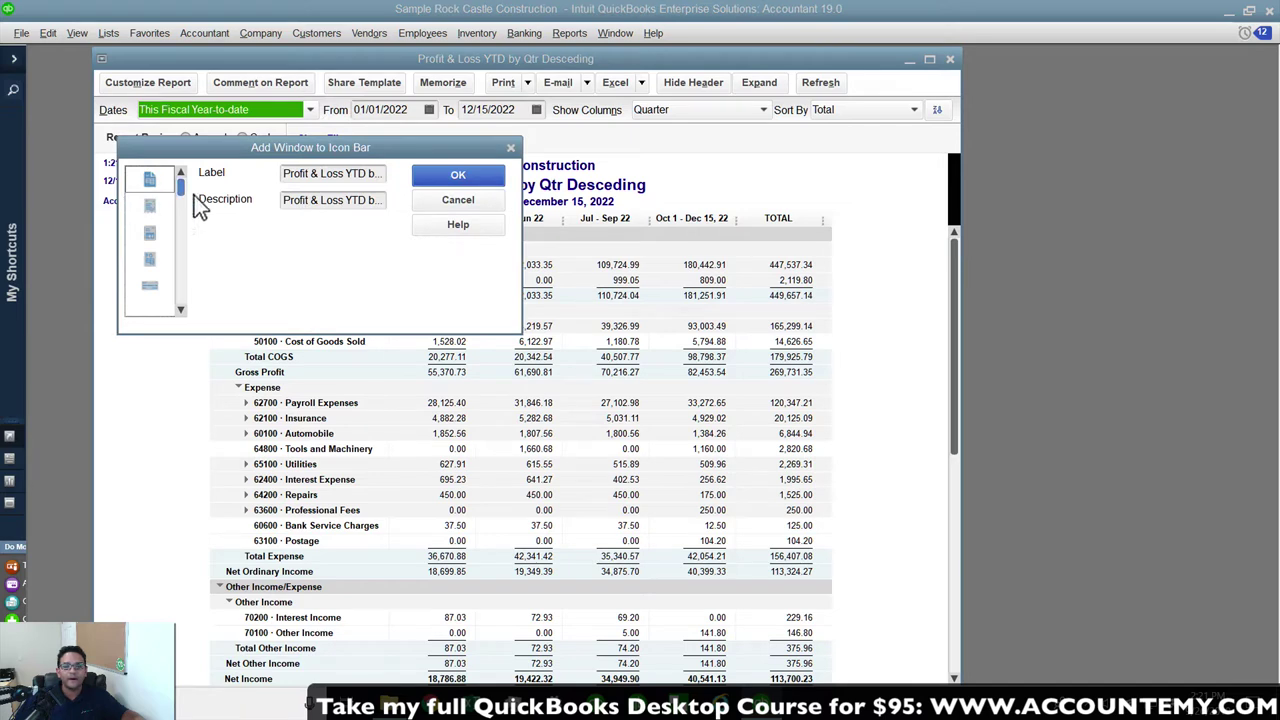
{"action": "left_click", "coordinate": [462, 178]}
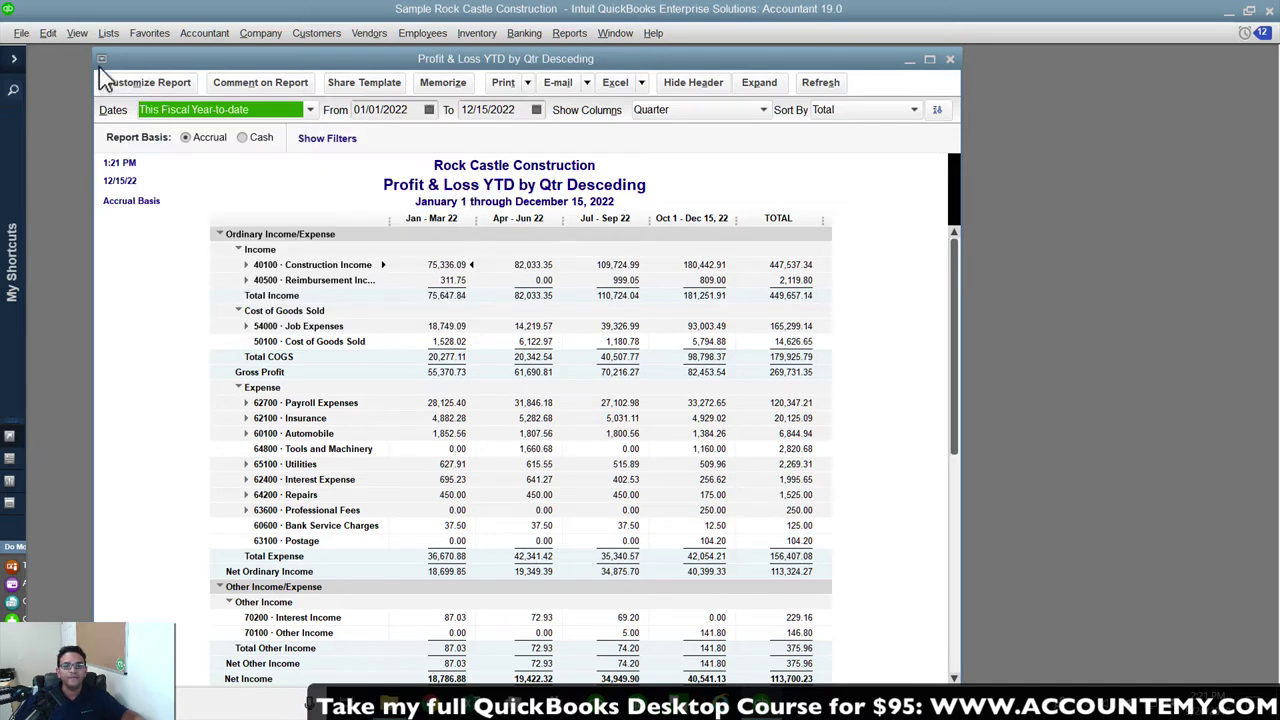
Expand the shortcuts bar and move the new Profit & Loss shortcut above Home in the icon bar order.
{"action": "left_click", "coordinate": [16, 62]}
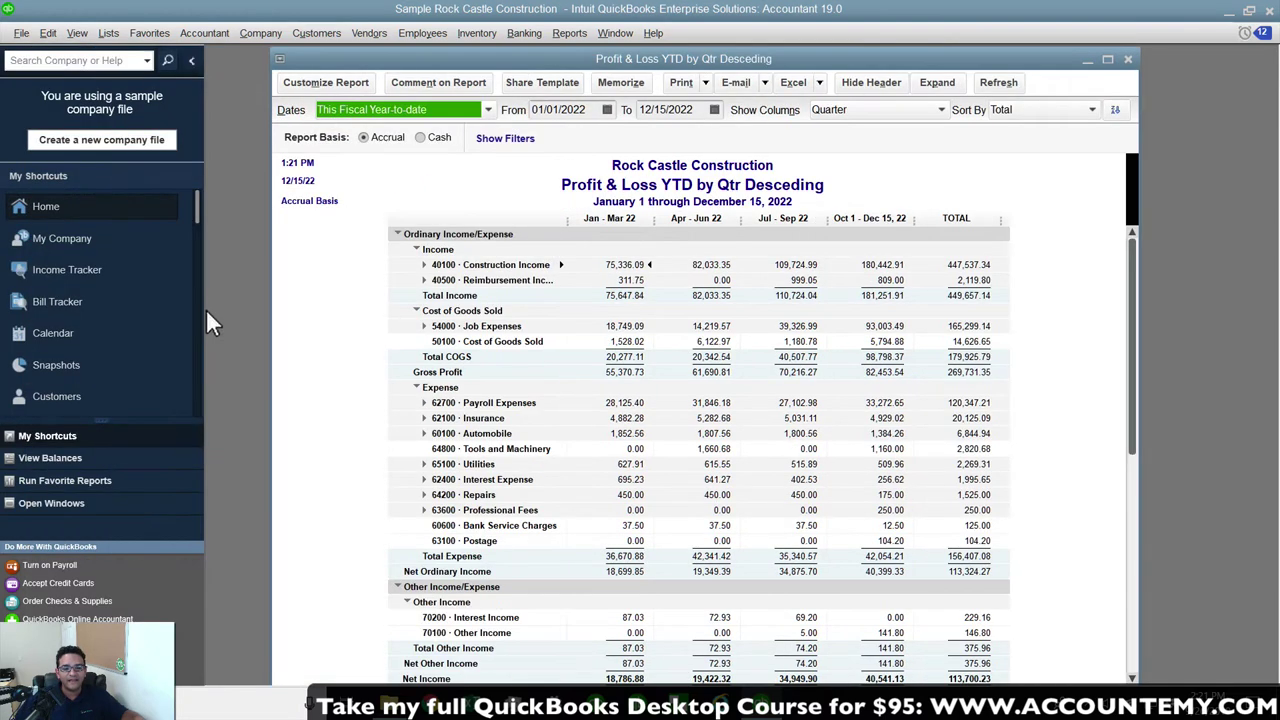
{"action": "left_click_drag", "start_coordinate": [198, 205], "coordinate": [196, 413]}
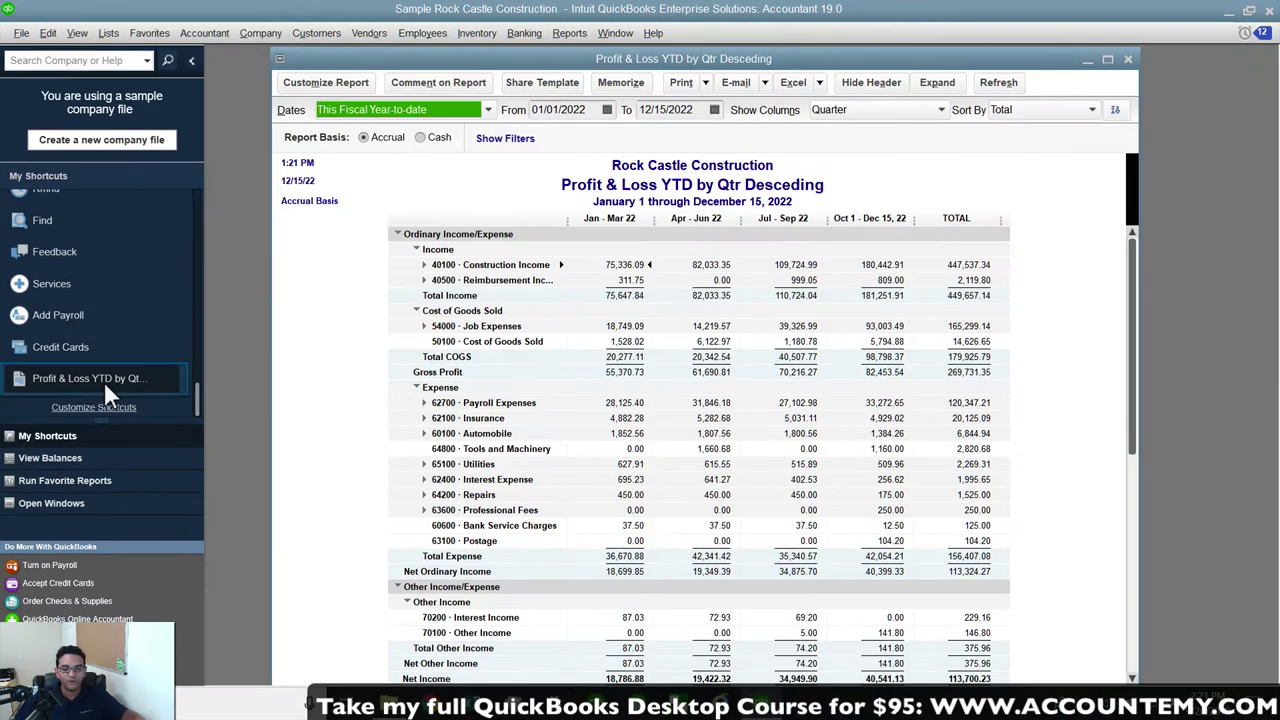
{"action": "left_click_drag", "start_coordinate": [196, 372], "coordinate": [188, 408]}
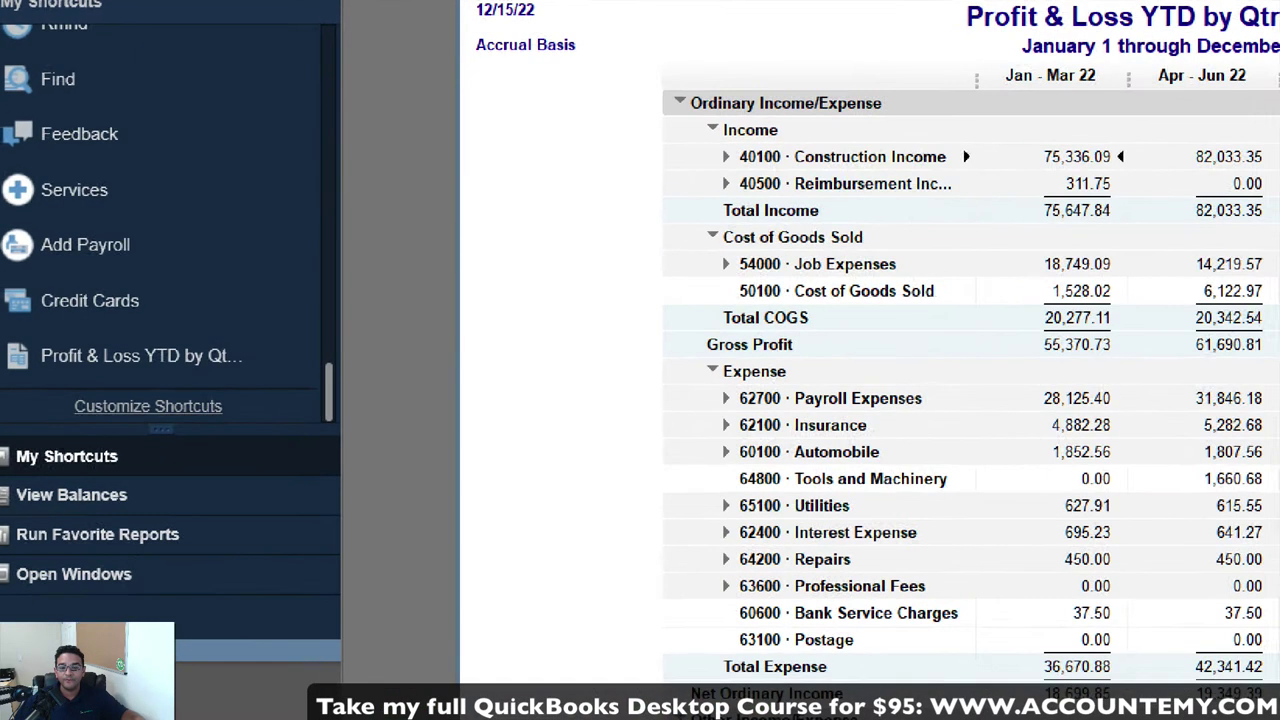
{"action": "mouse_move", "coordinate": [75, 423]}
{"action": "left_mouse_down"}
{"action": "mouse_move", "coordinate": [248, 412]}
{"action": "mouse_move", "coordinate": [66, 418]}
{"action": "left_mouse_up"}
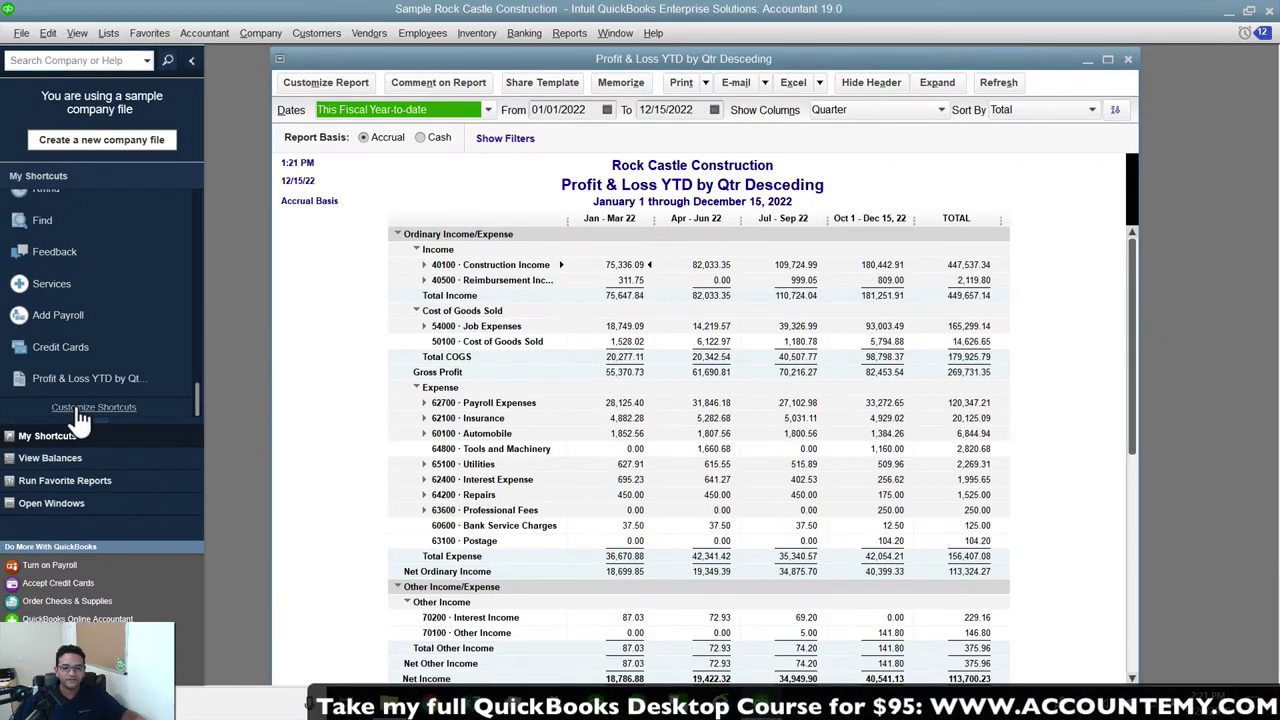
{"action": "left_click", "coordinate": [112, 404]}
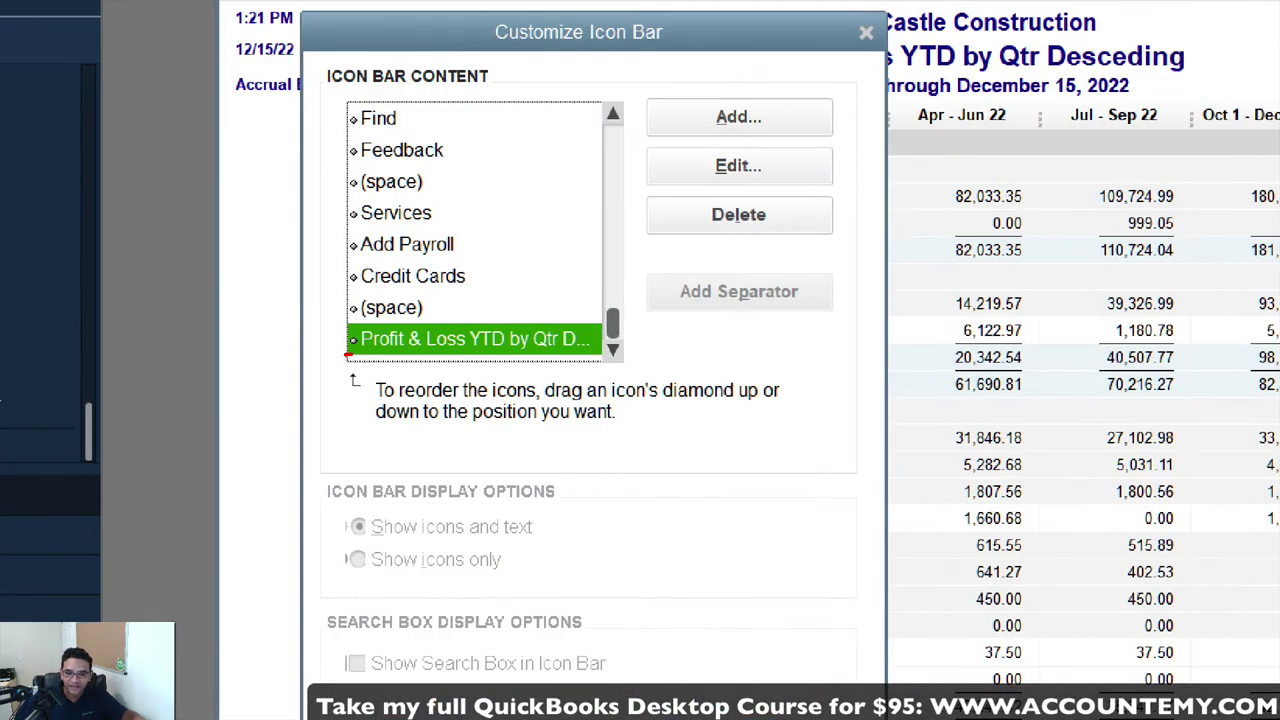
{"action": "mouse_move", "coordinate": [348, 352]}
{"action": "left_mouse_down"}
{"action": "mouse_move", "coordinate": [362, 326]}
{"action": "mouse_move", "coordinate": [338, 352]}
{"action": "mouse_move", "coordinate": [322, 322]}
{"action": "mouse_move", "coordinate": [330, 350]}
{"action": "mouse_move", "coordinate": [355, 190]}
{"action": "mouse_move", "coordinate": [368, 200]}
{"action": "left_mouse_up"}
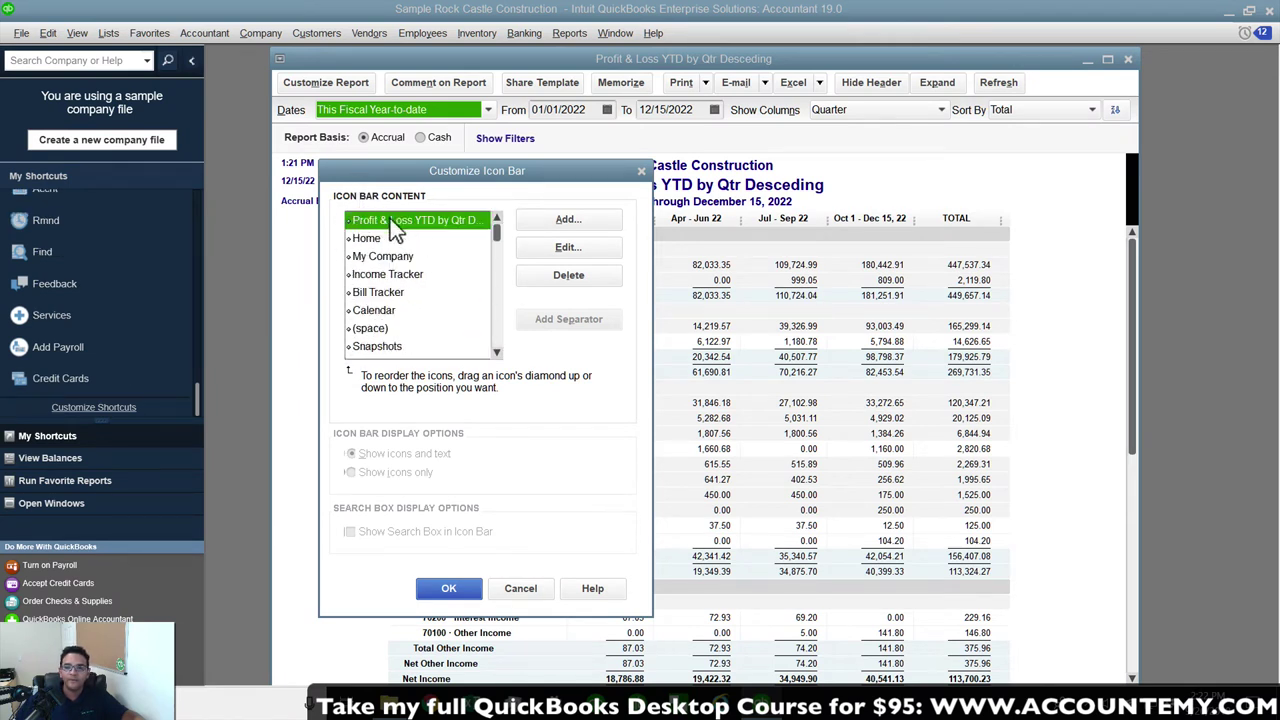
Relabel the Profit & Loss icon bar item "P&L BY QTR" and save the icon bar customization.
{"action": "left_click", "coordinate": [590, 248]}
{"action": "left_click_drag", "start_coordinate": [665, 220], "coordinate": [458, 228]}
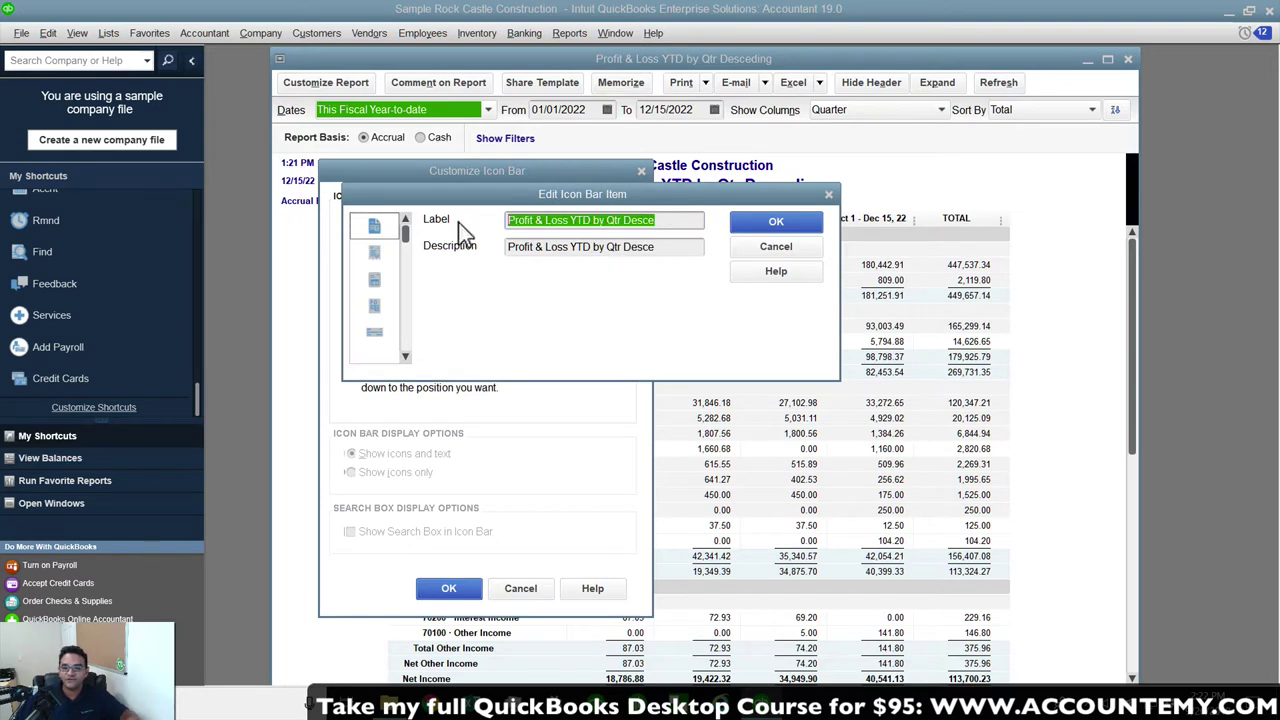
{"action": "type", "text": "p&"}
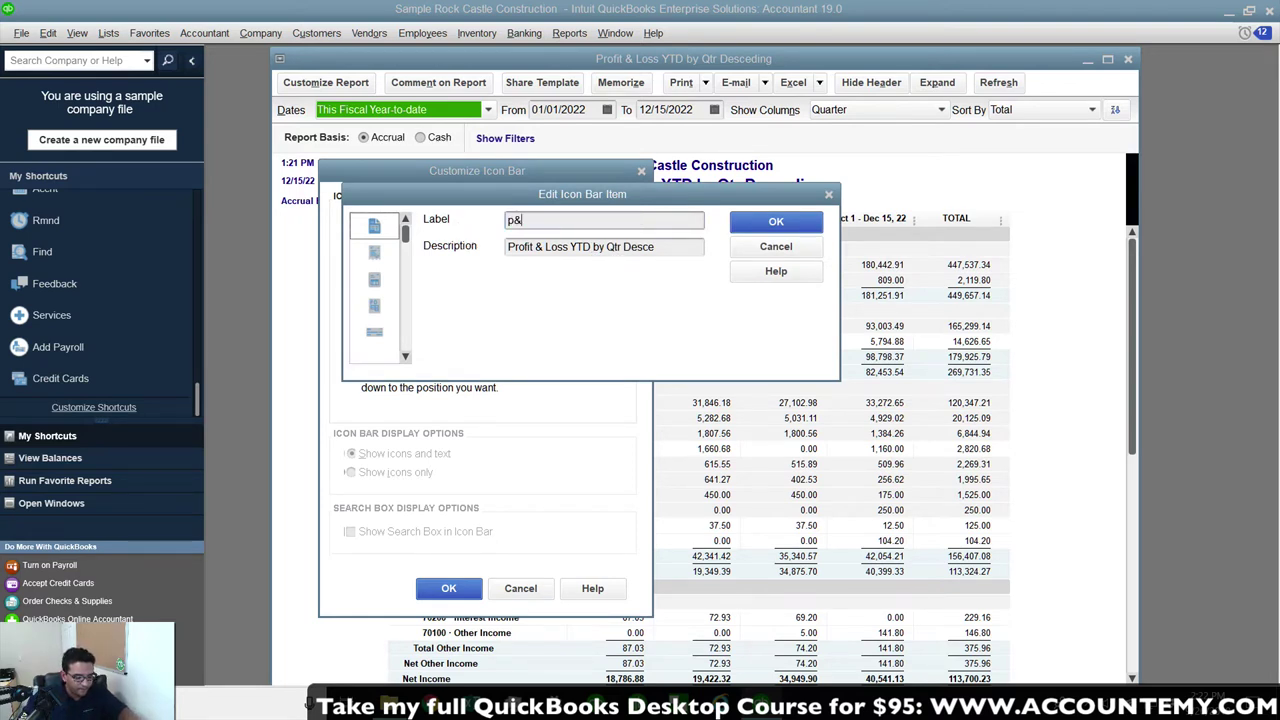
{"action": "type", "text": "l by"}
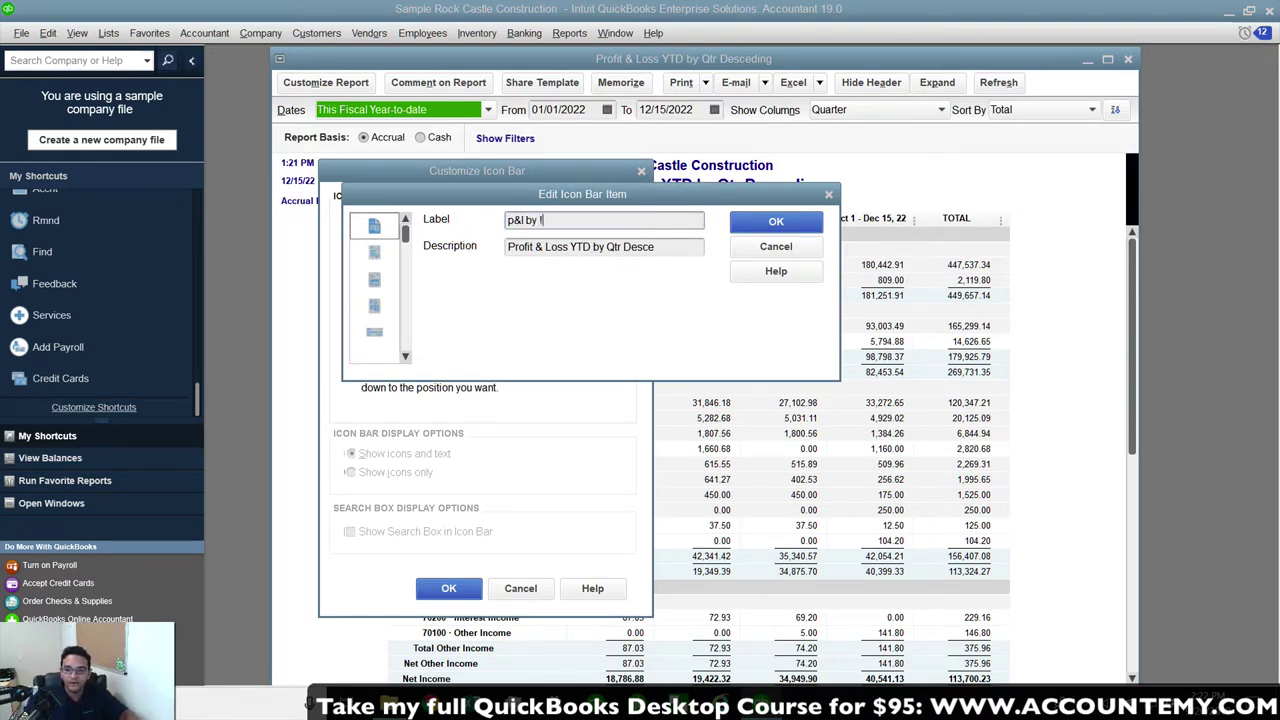
{"action": "key", "text": "BackSpace"}
{"action": "key", "text": "BackSpace"}
{"action": "key", "text": "BackSpace"}
{"action": "key", "text": "BackSpace"}
{"action": "key", "text": "BackSpace"}
{"action": "key", "text": "BackSpace"}
{"action": "key", "text": "BackSpace"}
{"action": "type", "text": "p"}
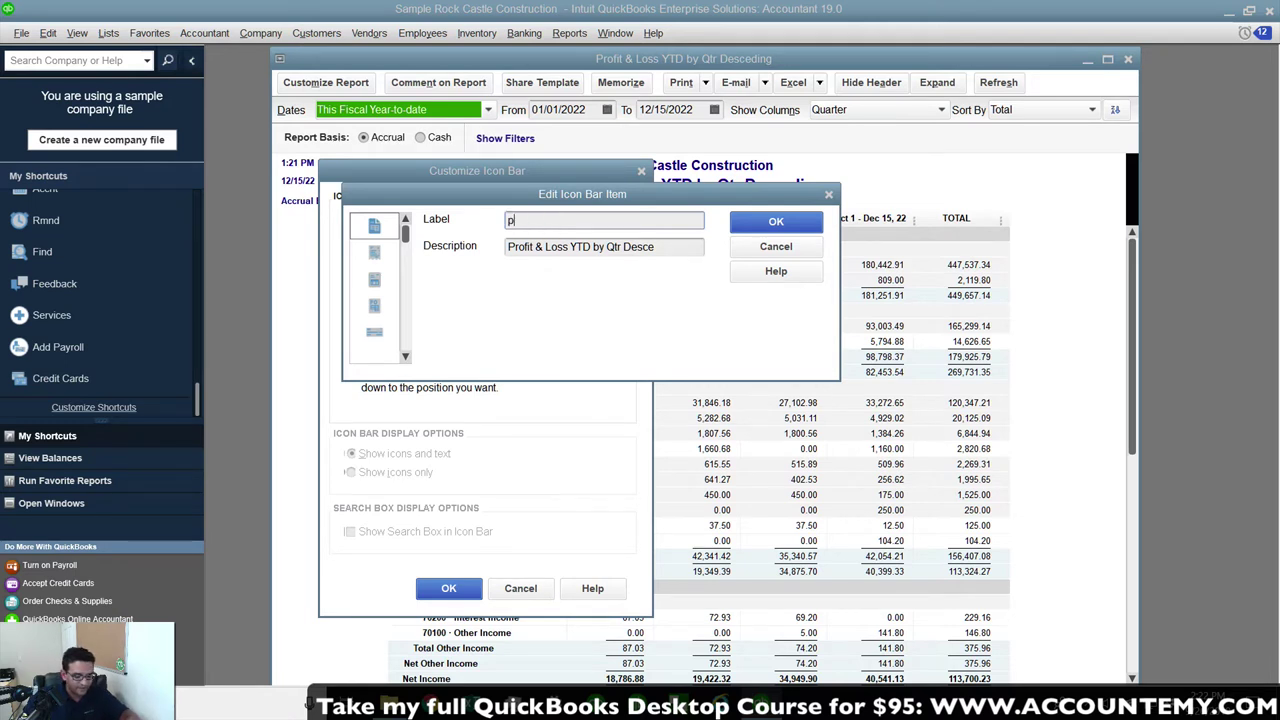
{"action": "type", "text": "&l"}
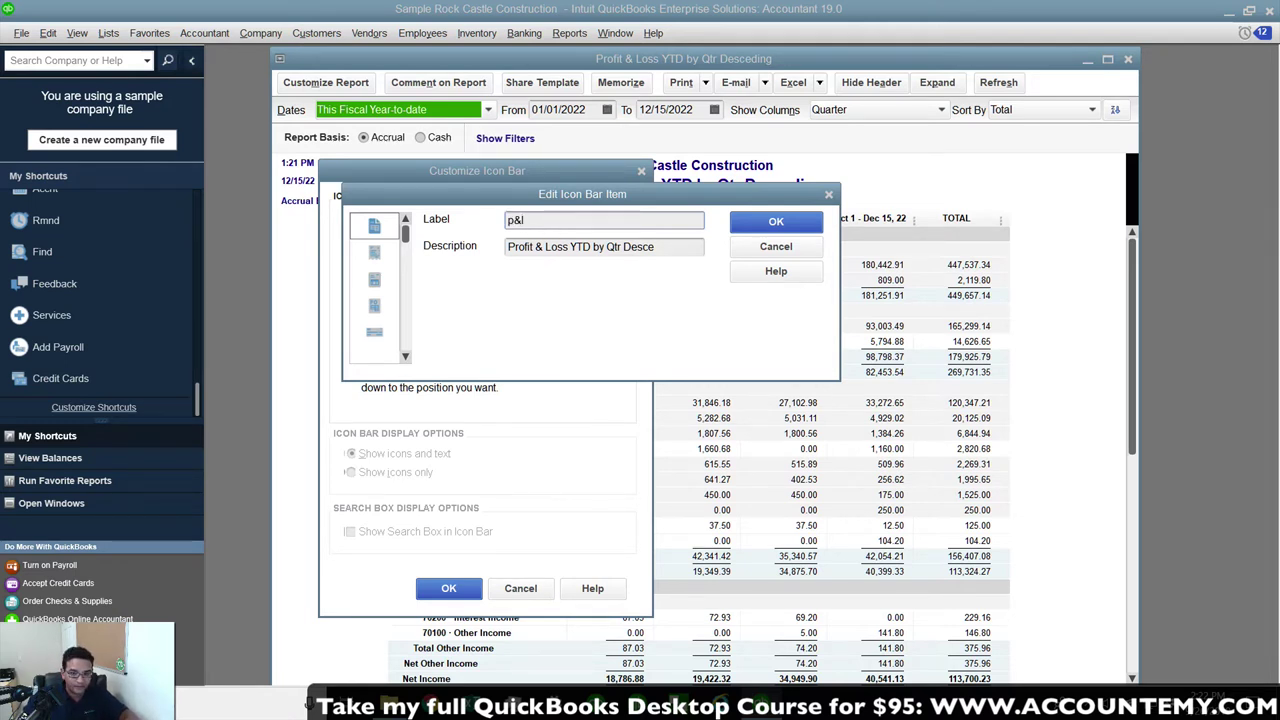
{"action": "key", "text": "BackSpace"}
{"action": "key", "text": "BackSpace"}
{"action": "key", "text": "BackSpace"}
{"action": "type", "text": "P&L "}
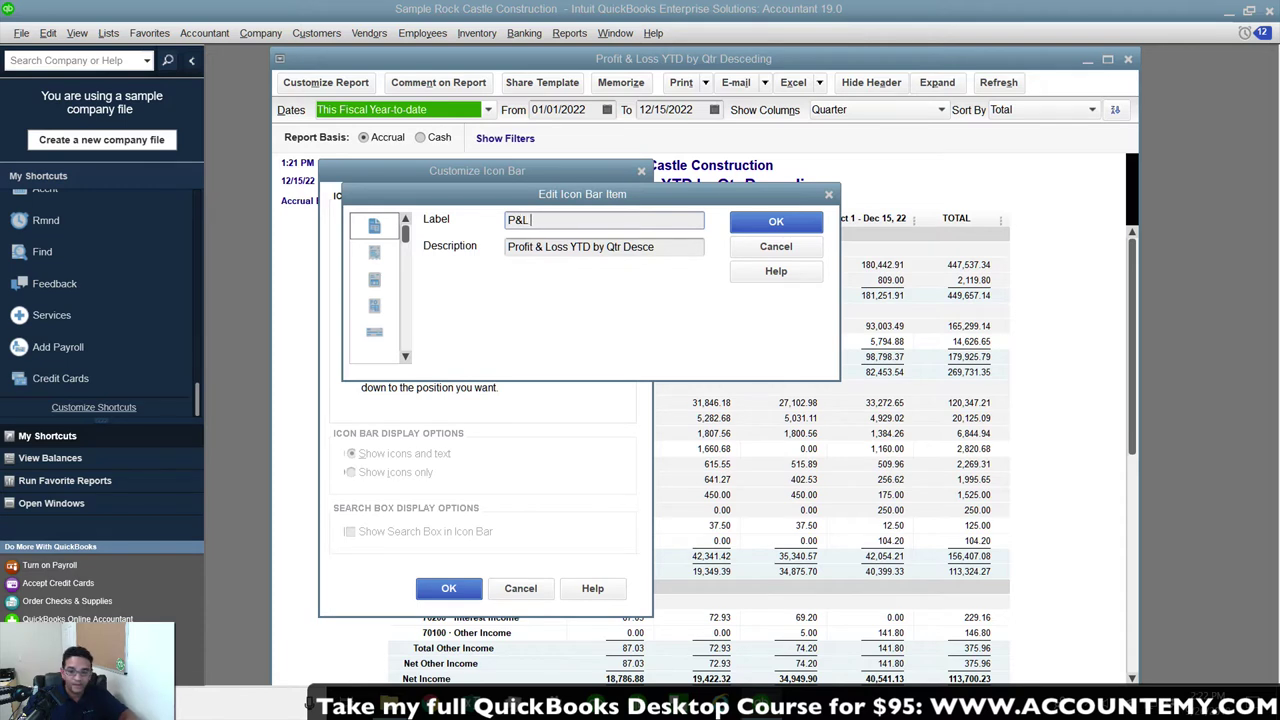
{"action": "type", "text": "BY QTR"}
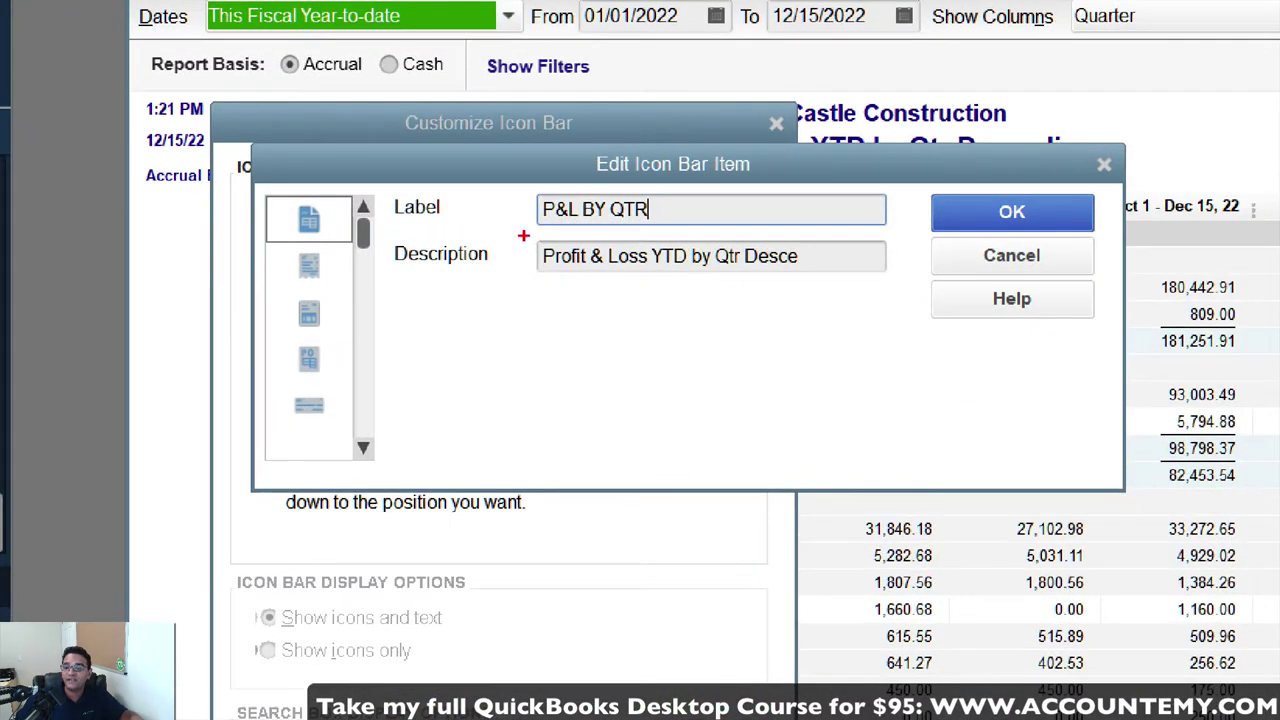
{"action": "mouse_move", "coordinate": [523, 236]}
{"action": "left_mouse_down"}
{"action": "mouse_move", "coordinate": [712, 196]}
{"action": "mouse_move", "coordinate": [524, 232]}
{"action": "left_mouse_up"}
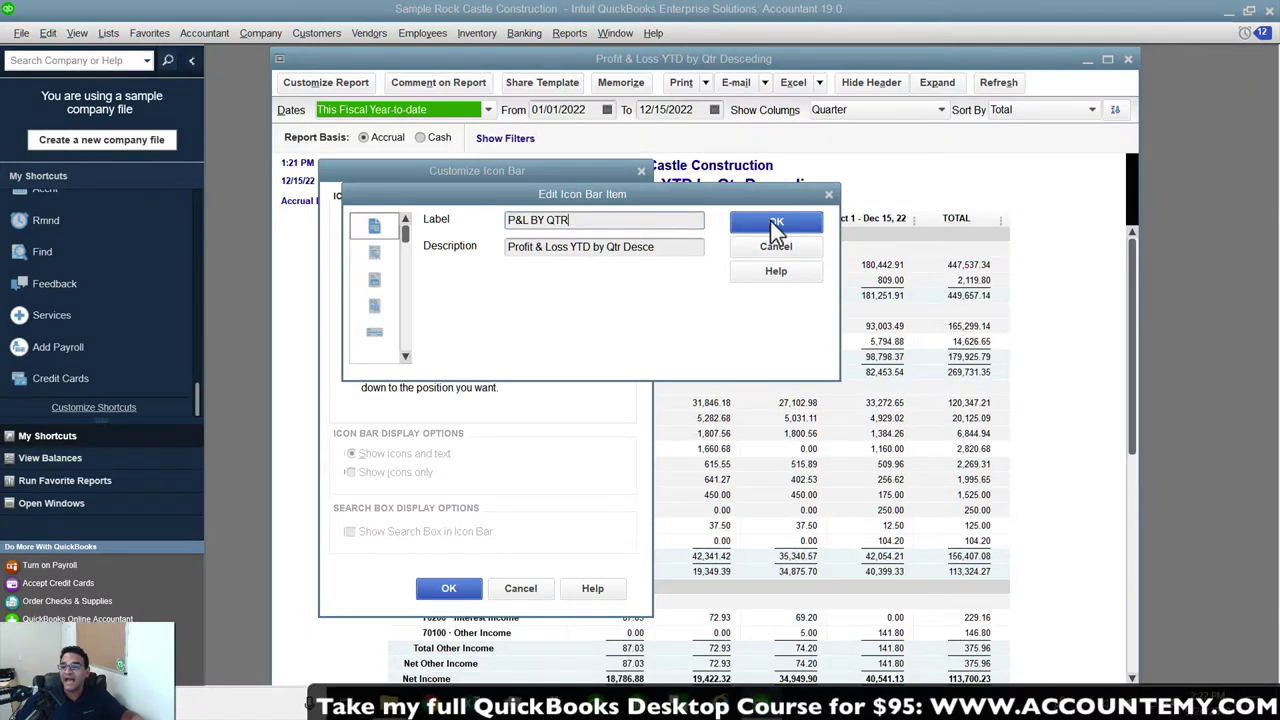
{"action": "left_click", "coordinate": [1012, 211]}
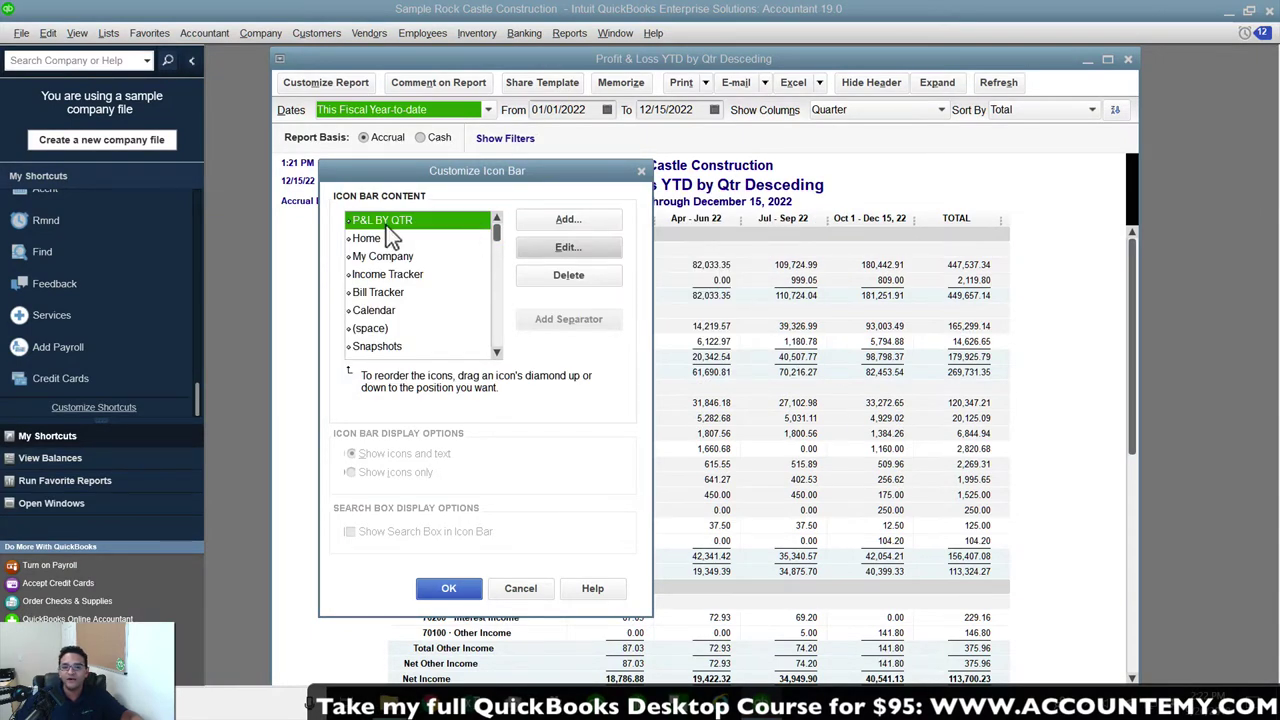
{"action": "left_click", "coordinate": [447, 588]}
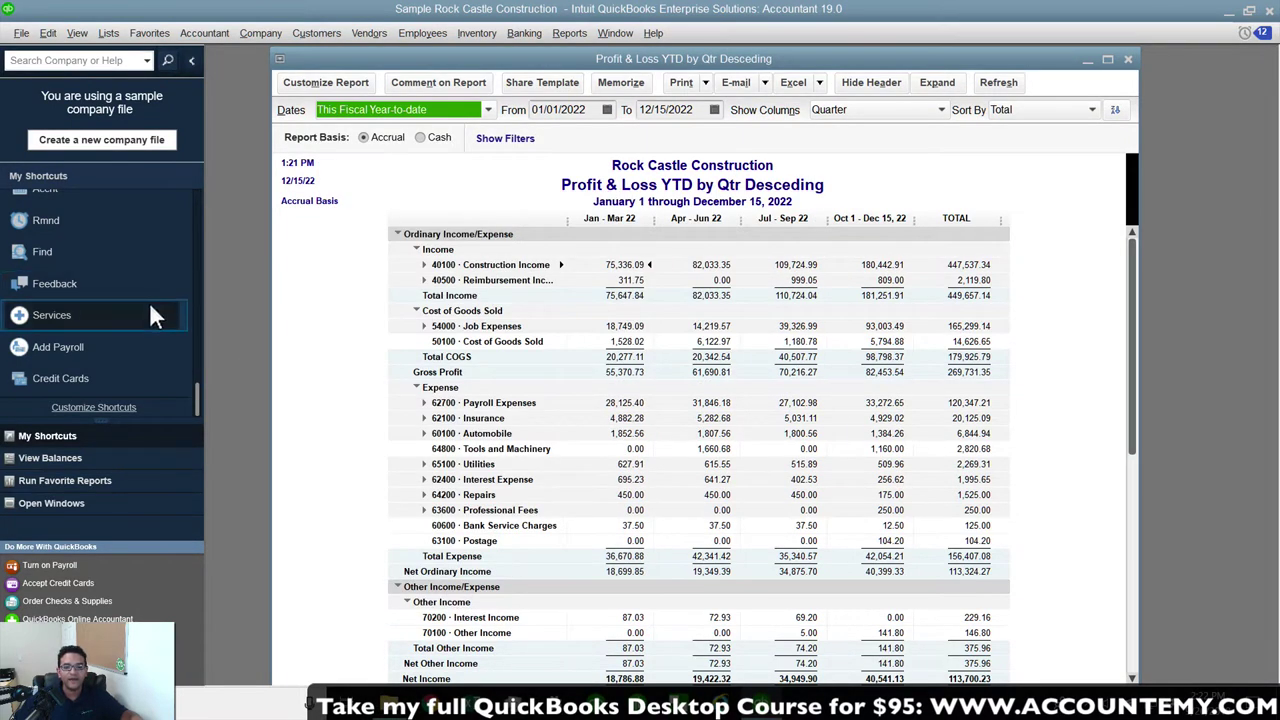
Collapse the shortcuts bar and maximize the Profit & Loss report as the only open window.
{"action": "left_click_drag", "start_coordinate": [198, 397], "coordinate": [202, 191]}
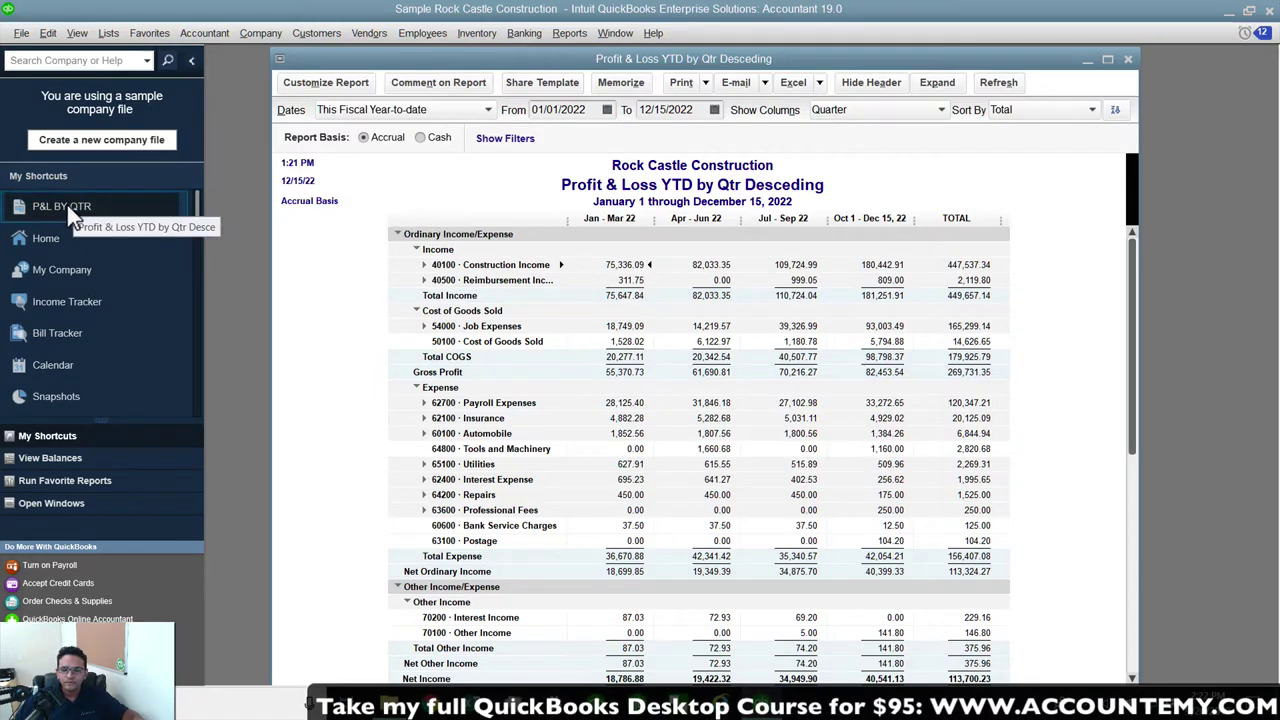
{"action": "left_click", "coordinate": [191, 60]}
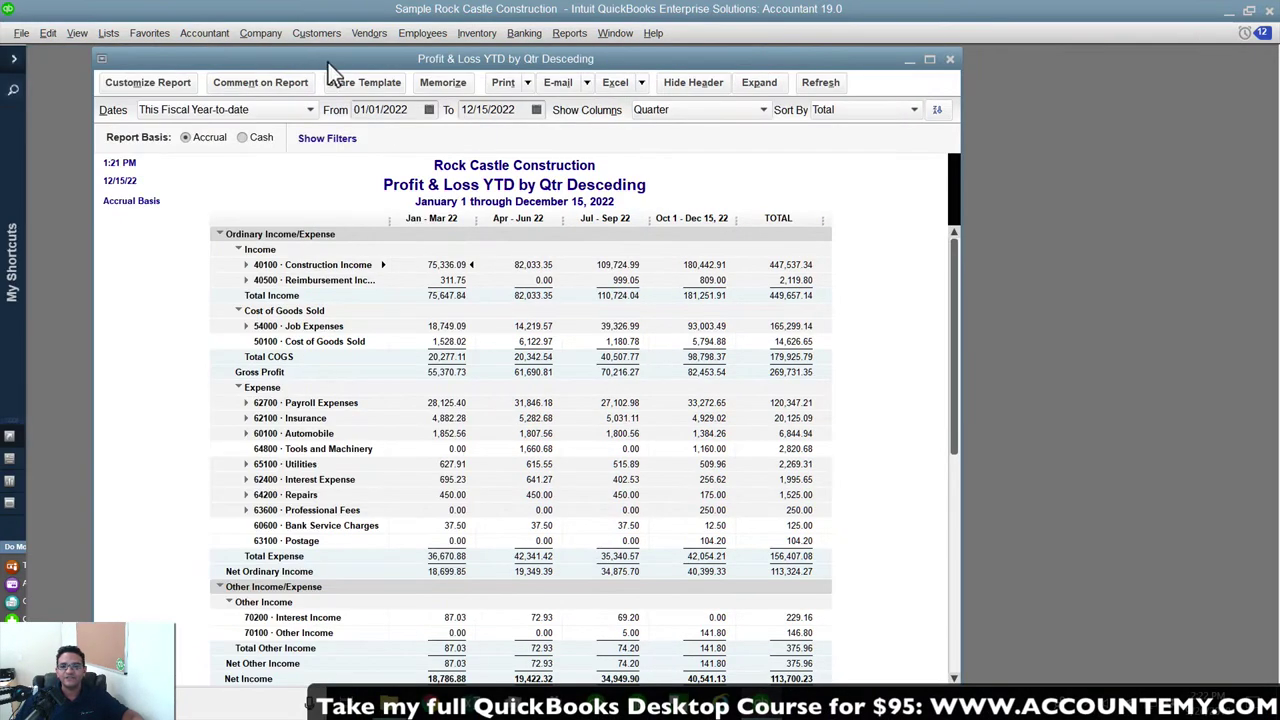
{"action": "left_click_drag", "start_coordinate": [316, 62], "coordinate": [345, 58]}
{"action": "double_click", "coordinate": [345, 56]}
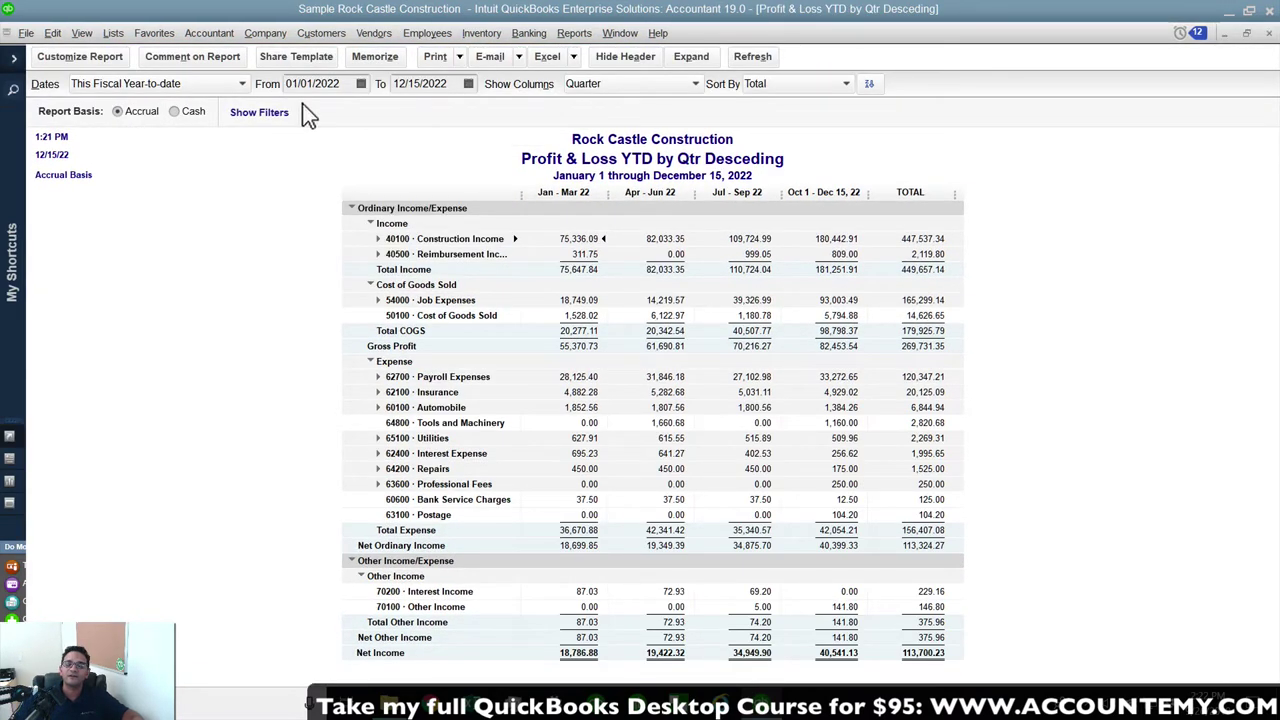
{"action": "left_click", "coordinate": [622, 33]}
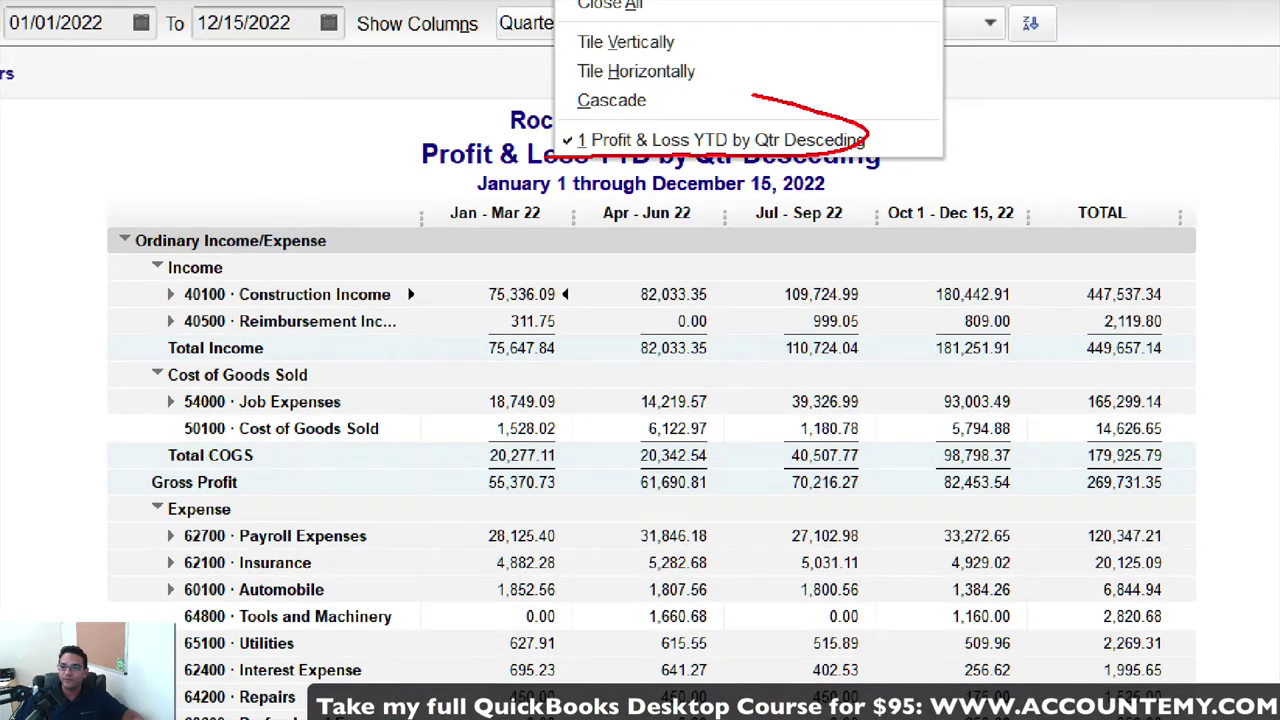
{"action": "left_click", "coordinate": [570, 145]}
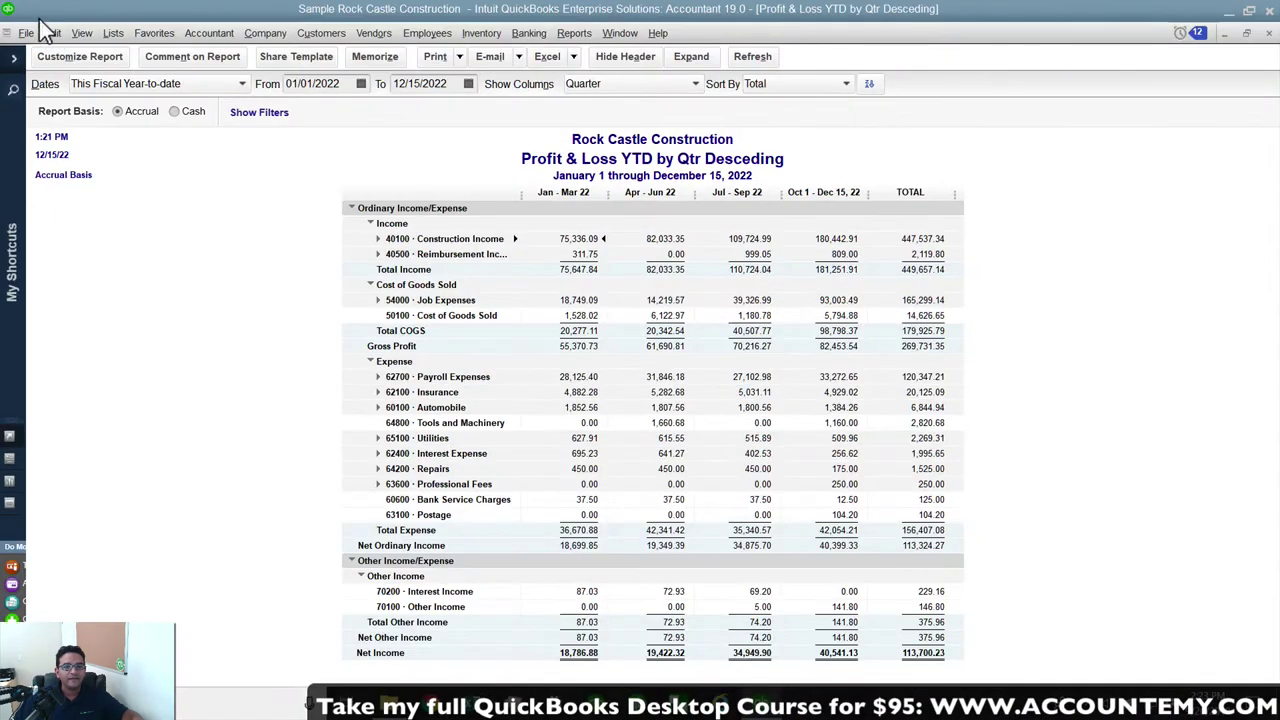
In the Desktop View preferences, turn off showing the Home page when opening a company file and choose to save the current desktop.
{"action": "left_click", "coordinate": [45, 30]}
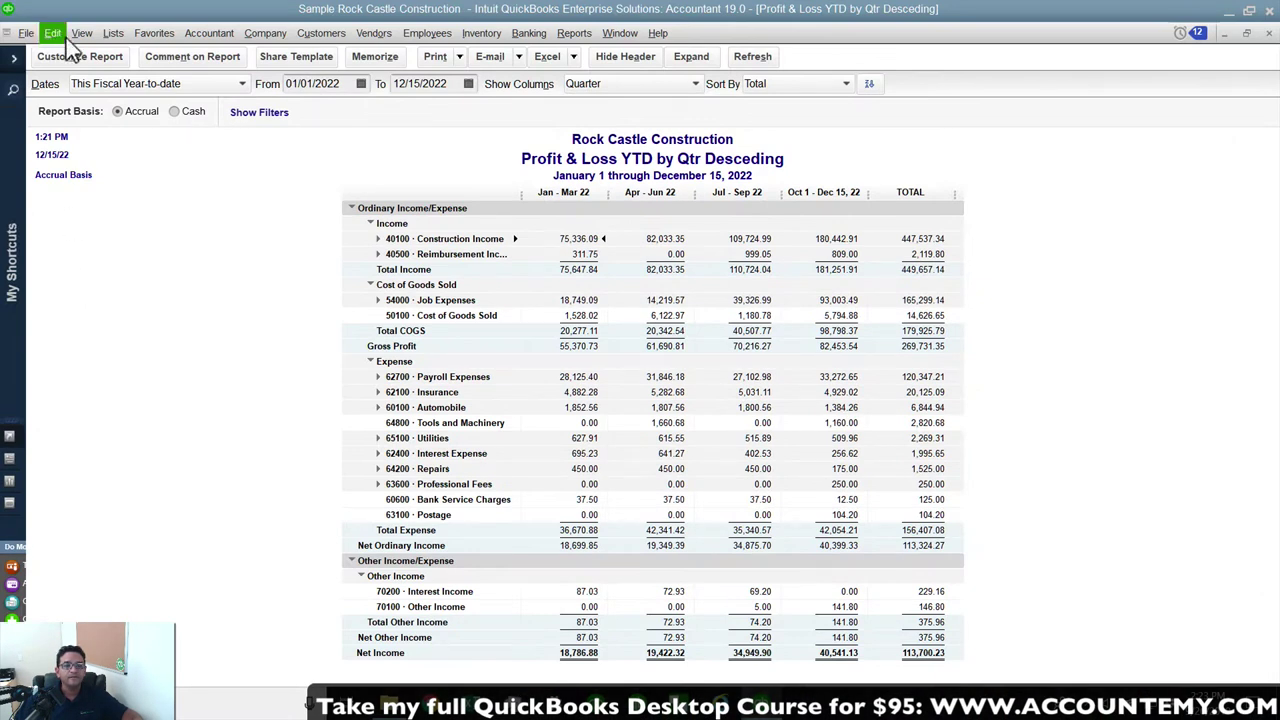
{"action": "left_click", "coordinate": [52, 33]}
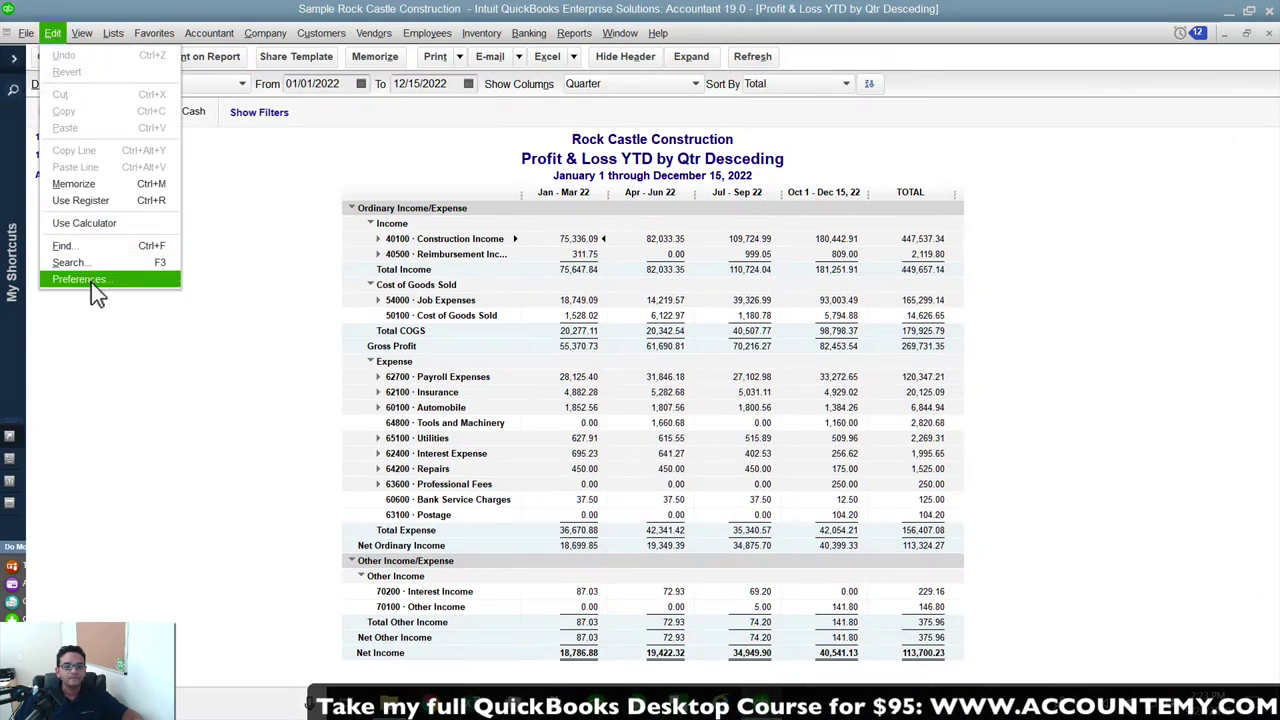
{"action": "left_click", "coordinate": [91, 282]}
{"action": "left_click", "coordinate": [62, 119]}
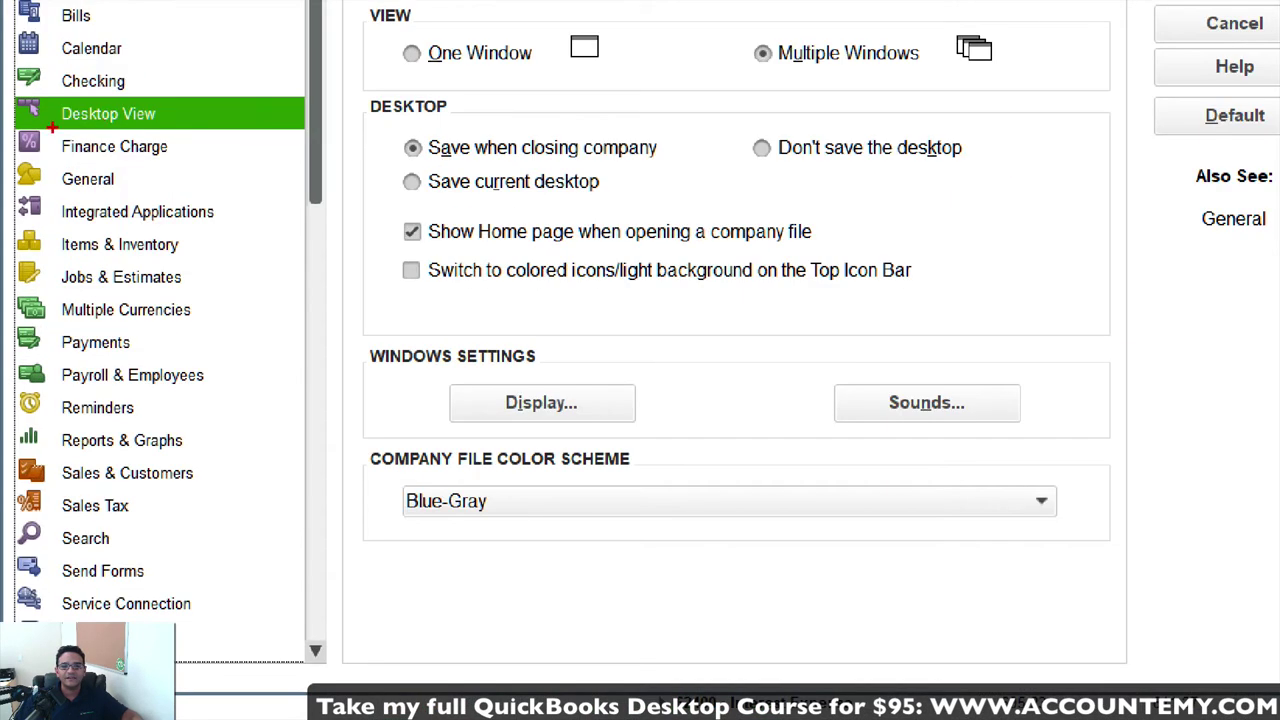
{"action": "mouse_move", "coordinate": [16, 126]}
{"action": "left_mouse_down"}
{"action": "mouse_move", "coordinate": [186, 130]}
{"action": "mouse_move", "coordinate": [10, 88]}
{"action": "mouse_move", "coordinate": [68, 170]}
{"action": "left_mouse_up"}
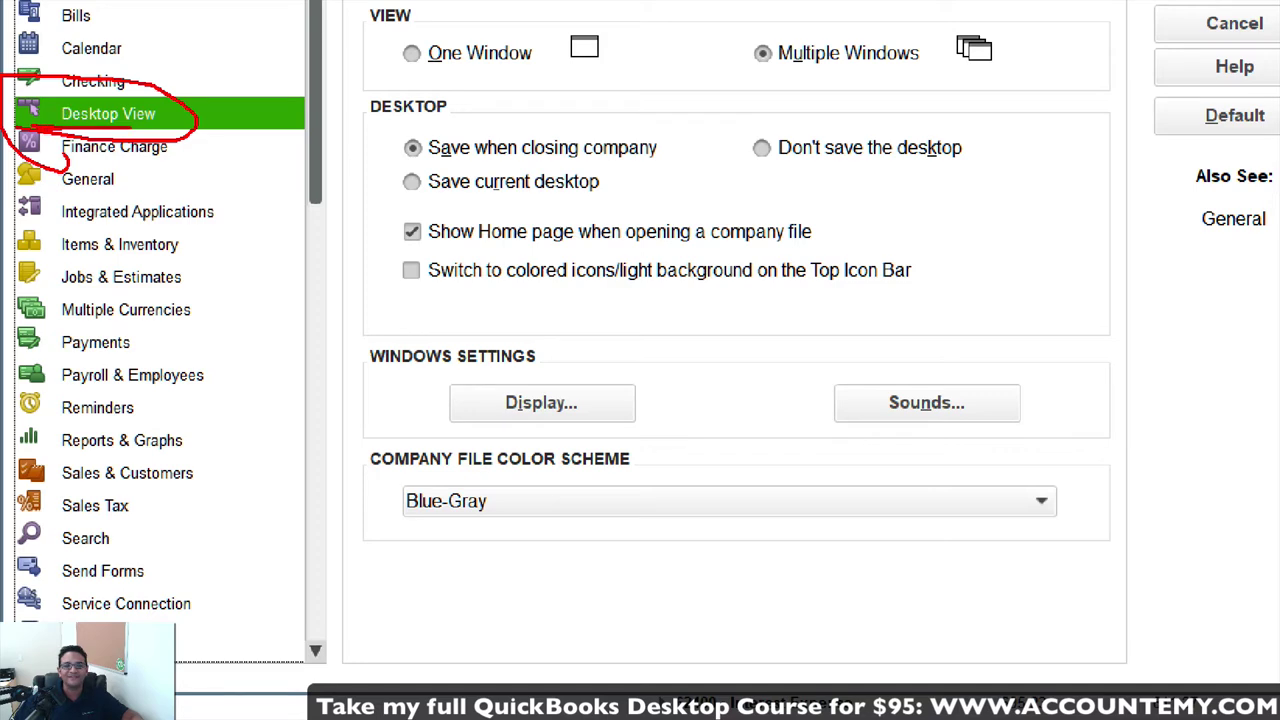
{"action": "key", "text": "Escape"}
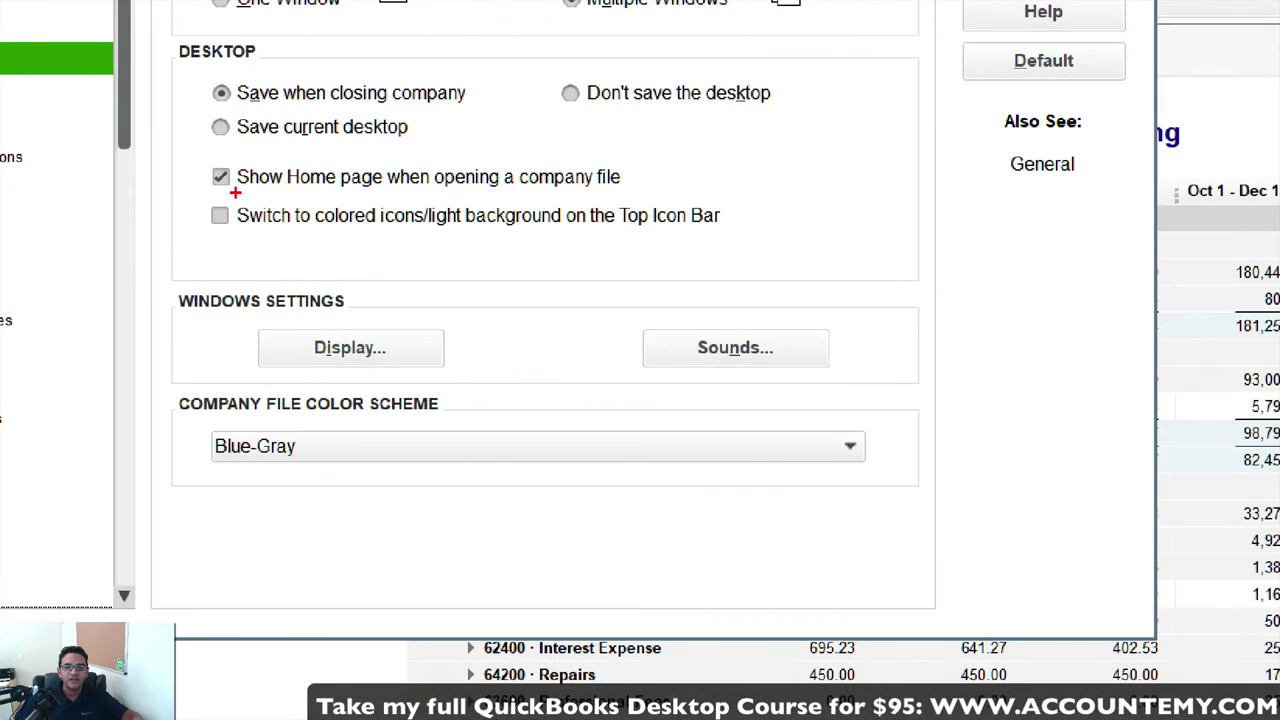
{"action": "mouse_move", "coordinate": [240, 194]}
{"action": "left_mouse_down"}
{"action": "mouse_move", "coordinate": [207, 179]}
{"action": "mouse_move", "coordinate": [245, 173]}
{"action": "left_mouse_up"}
{"action": "key", "text": "Escape"}
{"action": "left_click", "coordinate": [222, 178]}
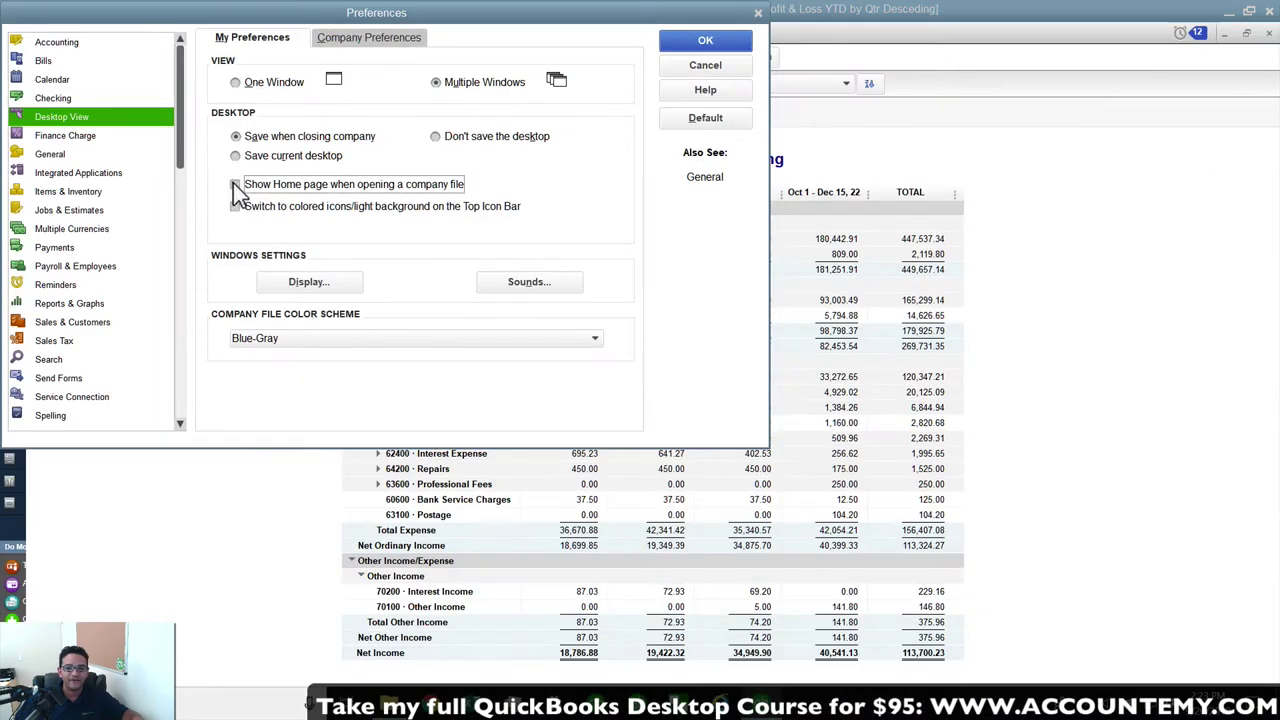
{"action": "left_click", "coordinate": [236, 157]}
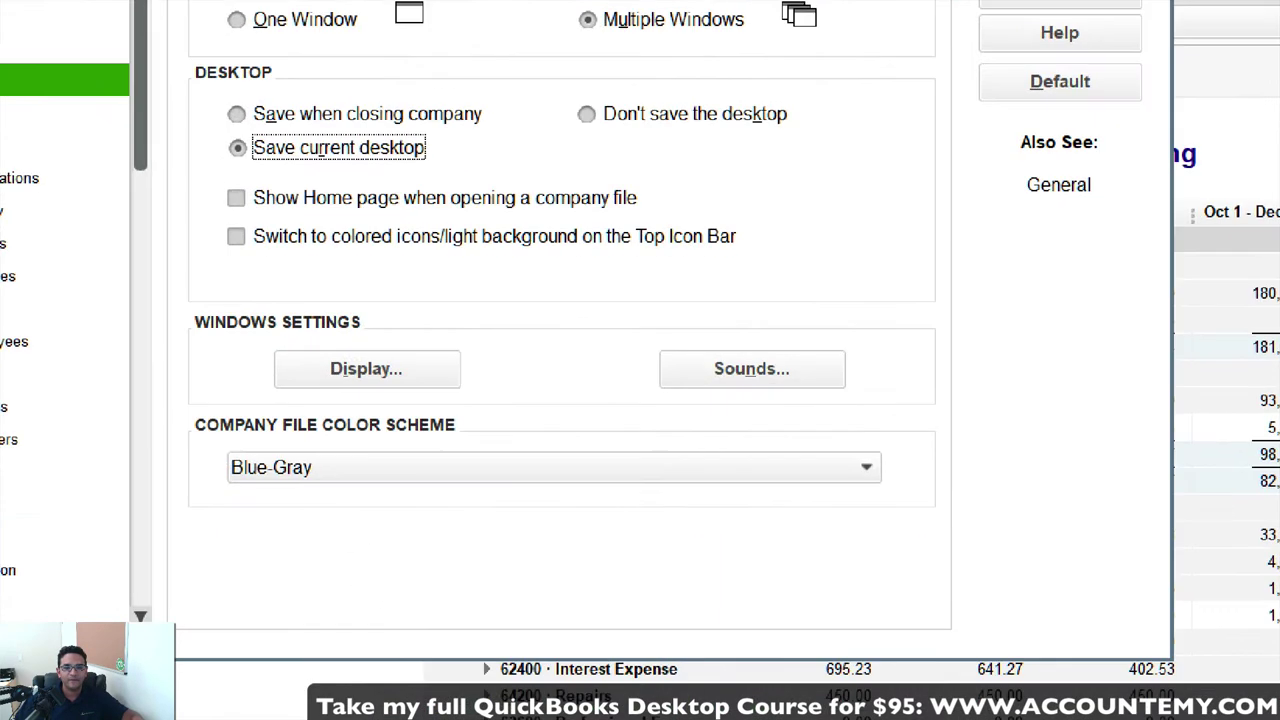
{"action": "mouse_move", "coordinate": [222, 166]}
{"action": "left_mouse_down"}
{"action": "mouse_move", "coordinate": [258, 165]}
{"action": "mouse_move", "coordinate": [224, 158]}
{"action": "mouse_move", "coordinate": [240, 172]}
{"action": "left_mouse_up"}
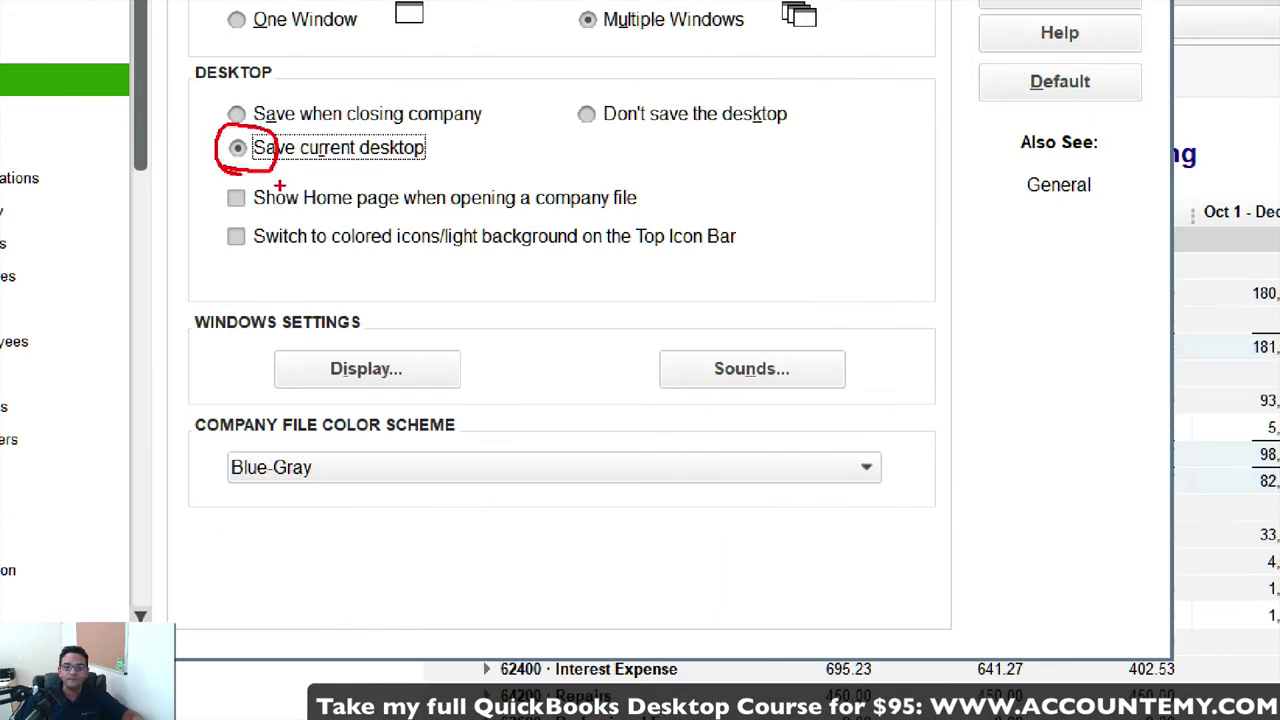
{"action": "key", "text": "Escape"}
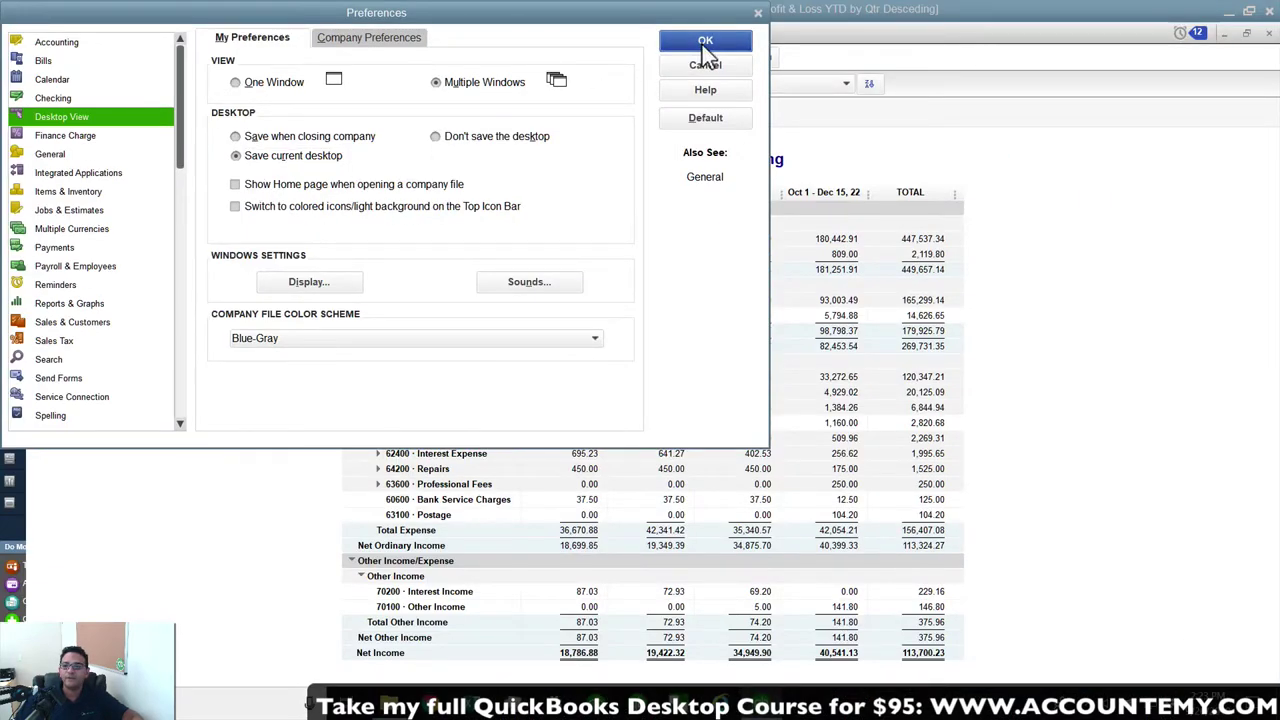
{"action": "left_click", "coordinate": [704, 45]}
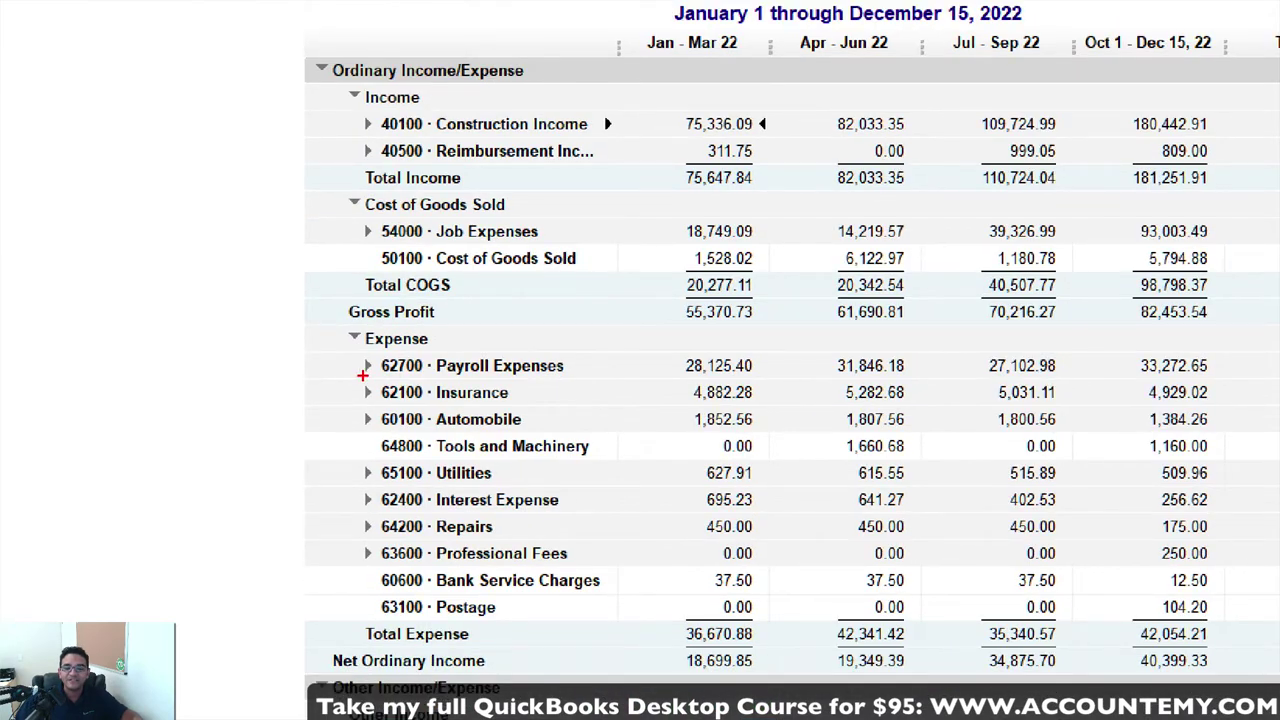
Expand the 62700 Payroll Expenses account and memorize the report, replacing the original memorized report.
{"action": "mouse_move", "coordinate": [362, 375]}
{"action": "left_mouse_down"}
{"action": "mouse_move", "coordinate": [474, 383]}
{"action": "mouse_move", "coordinate": [570, 346]}
{"action": "mouse_move", "coordinate": [320, 348]}
{"action": "mouse_move", "coordinate": [355, 378]}
{"action": "left_mouse_up"}
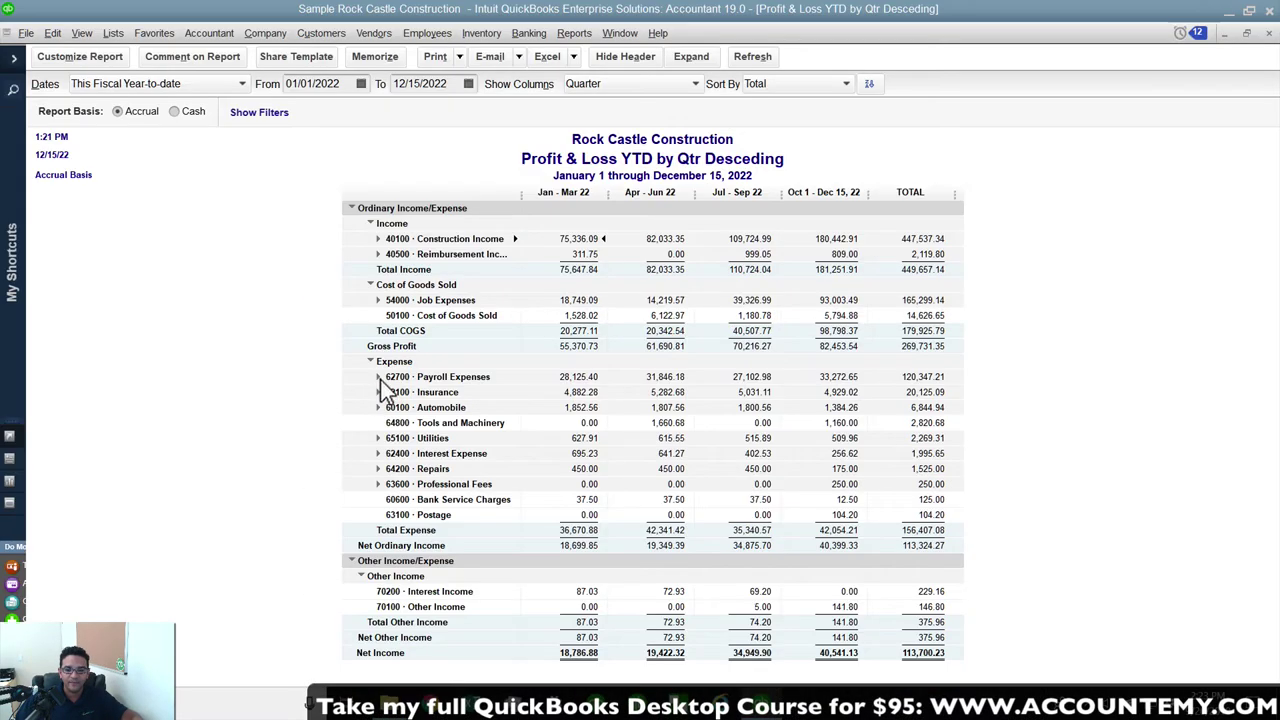
{"action": "left_click", "coordinate": [368, 365]}
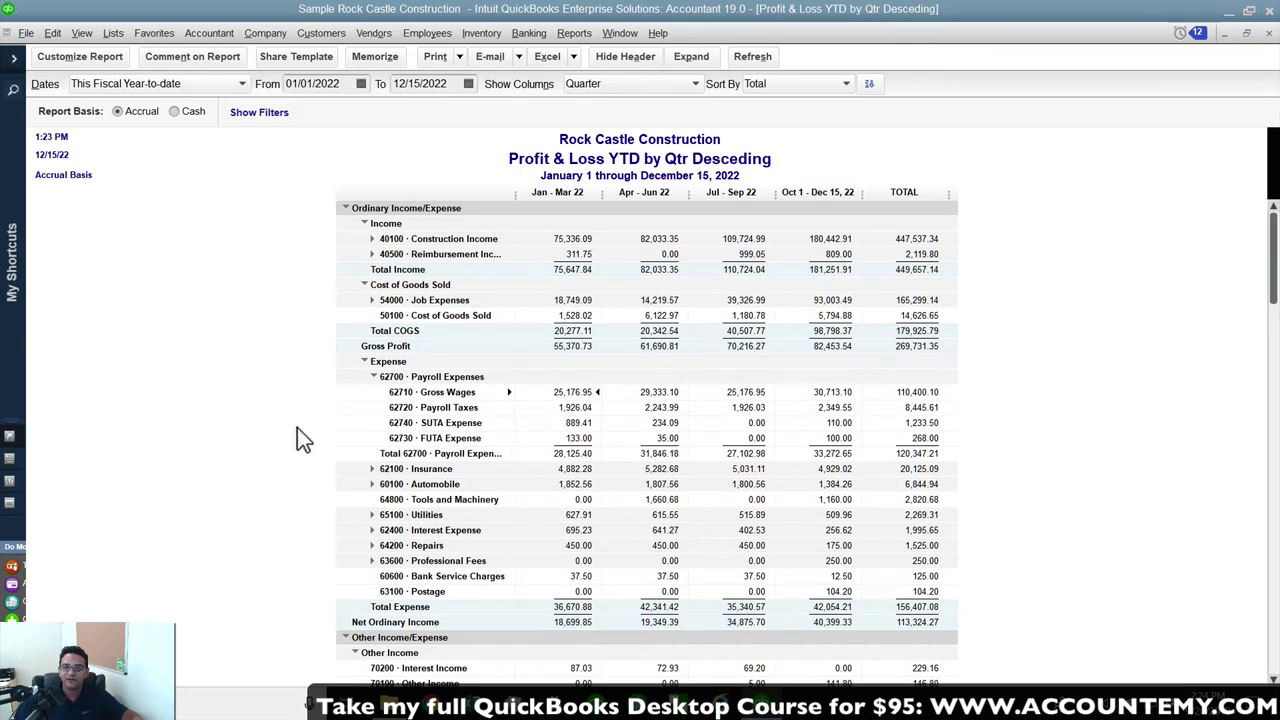
{"action": "left_click", "coordinate": [375, 56]}
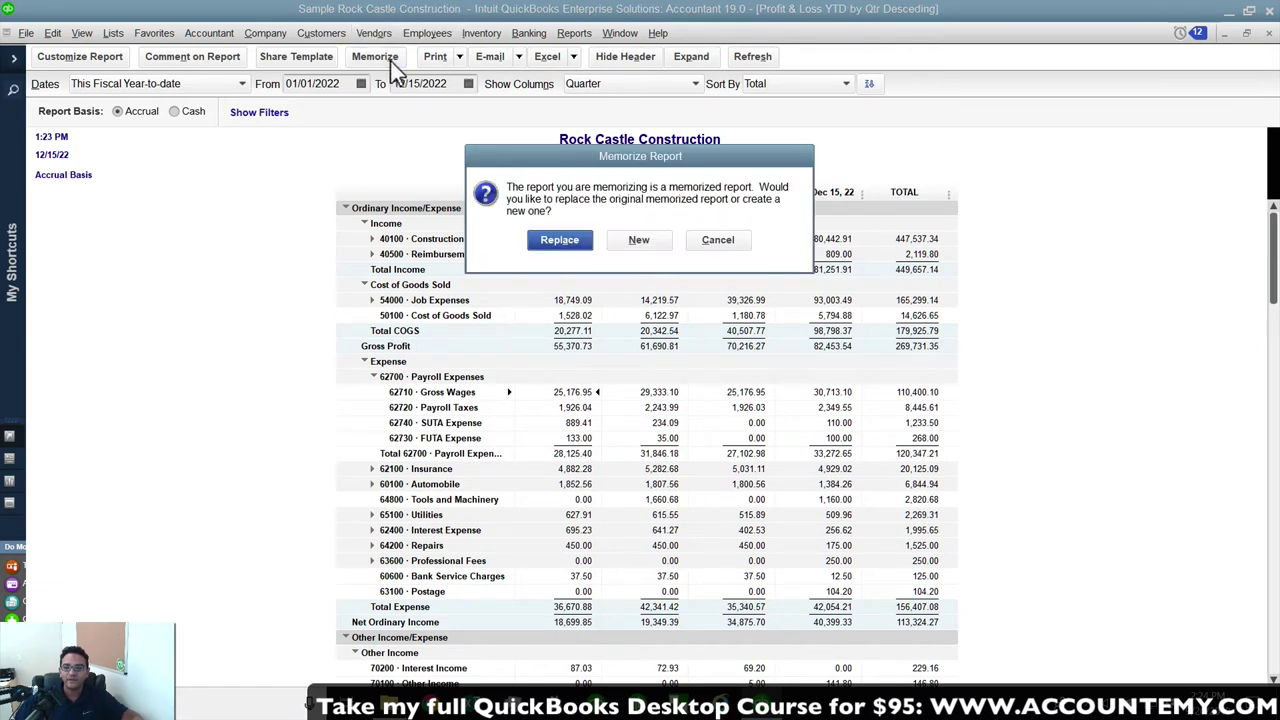
{"action": "left_click", "coordinate": [560, 240]}
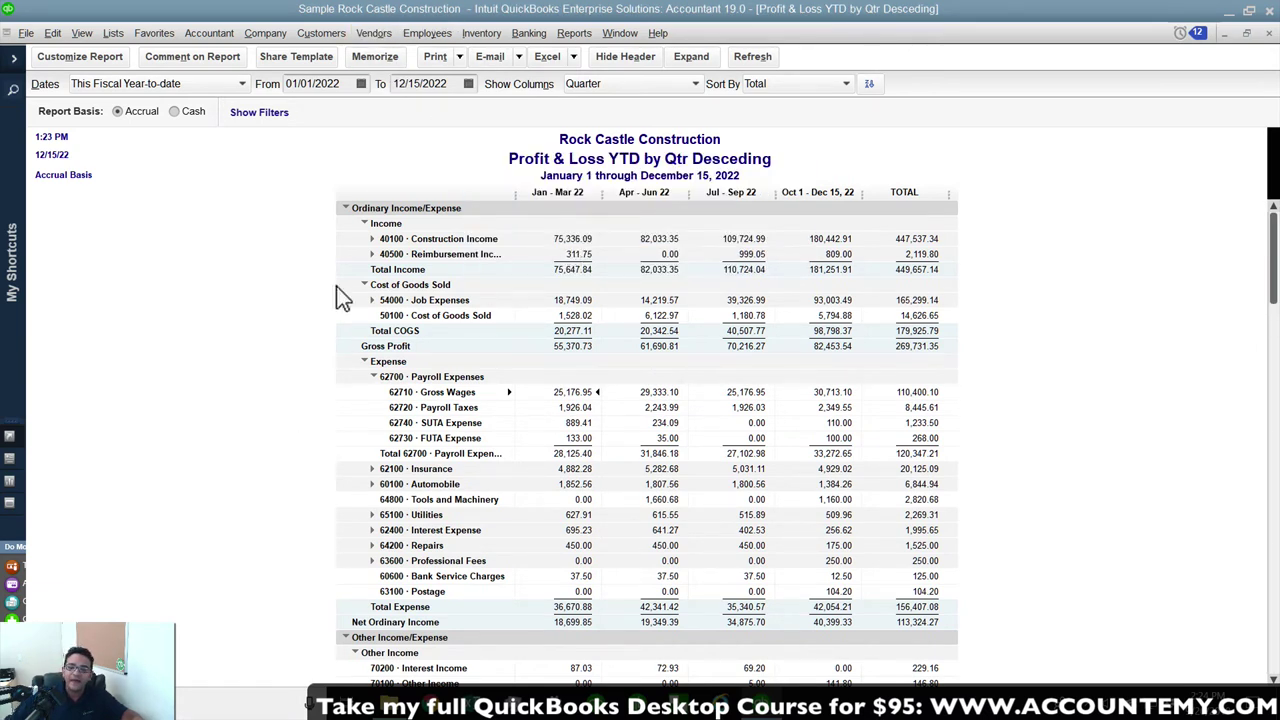
Close the report and reopen "Profit & Loss YTD by Qtr Desceding" from the memorized reports.
{"action": "key", "text": "Escape"}
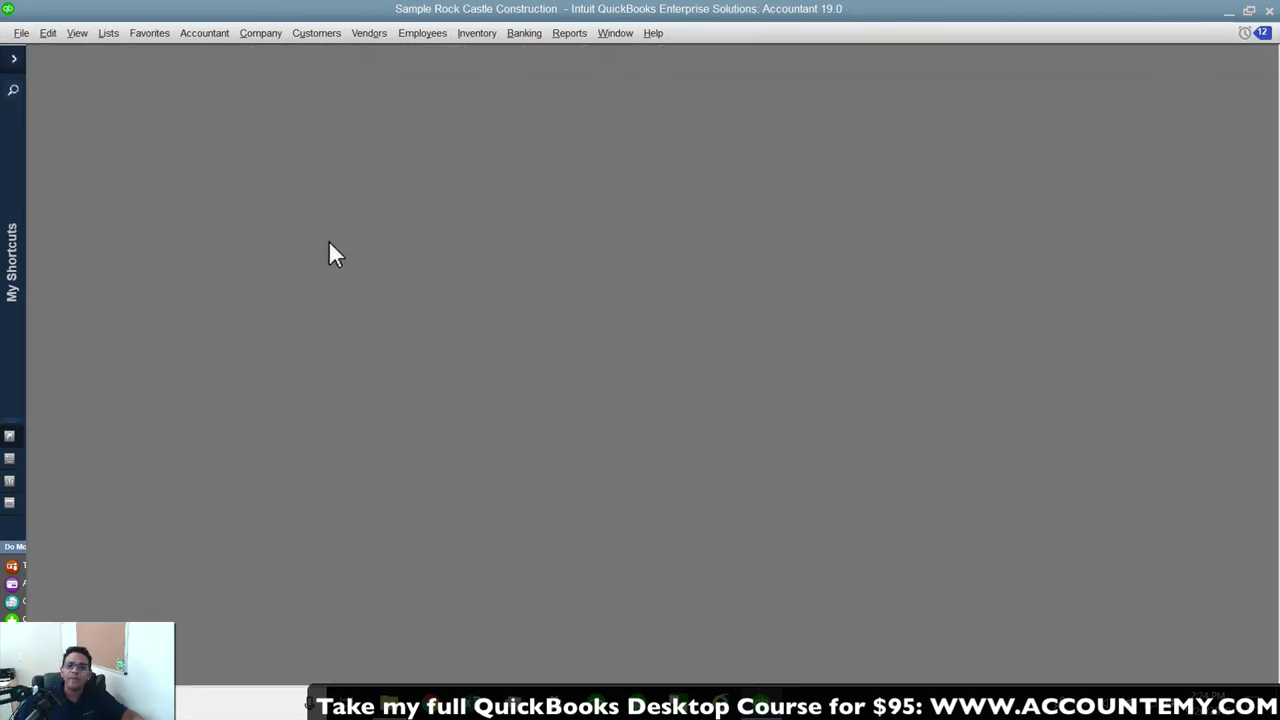
{"action": "left_click", "coordinate": [569, 33]}
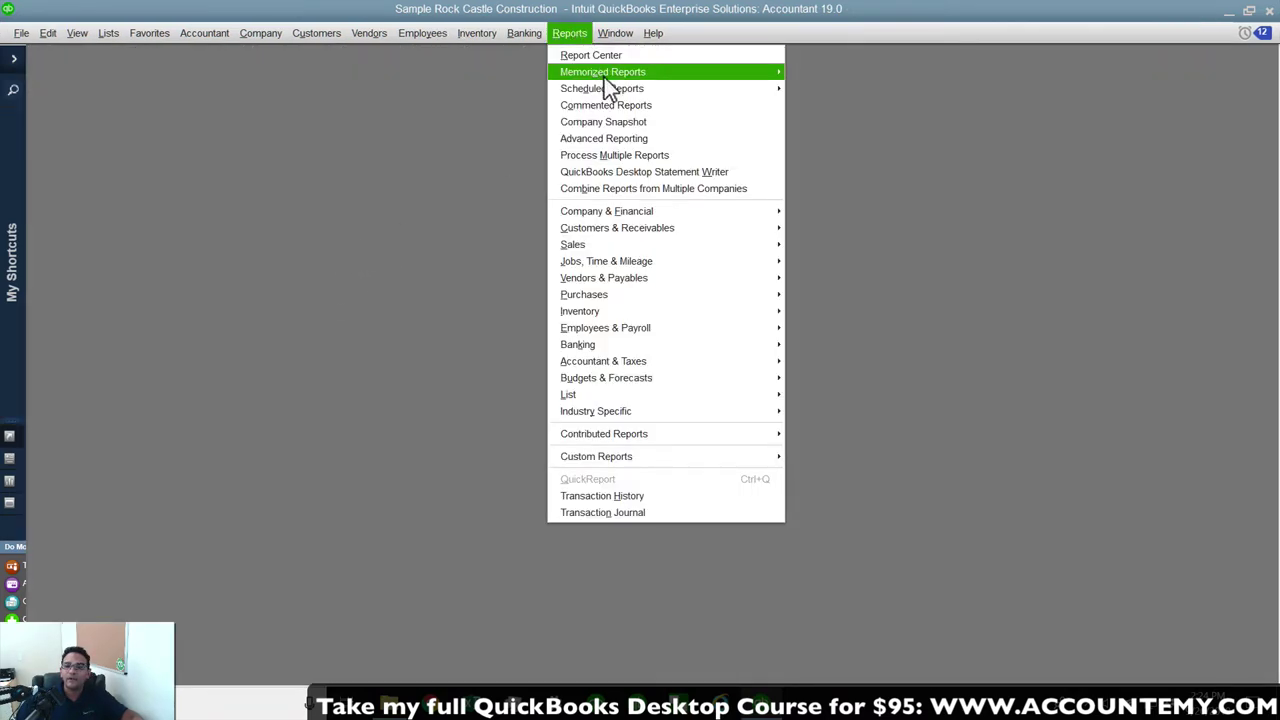
{"action": "mouse_move", "coordinate": [606, 72]}
{"action": "left_click", "coordinate": [884, 214]}
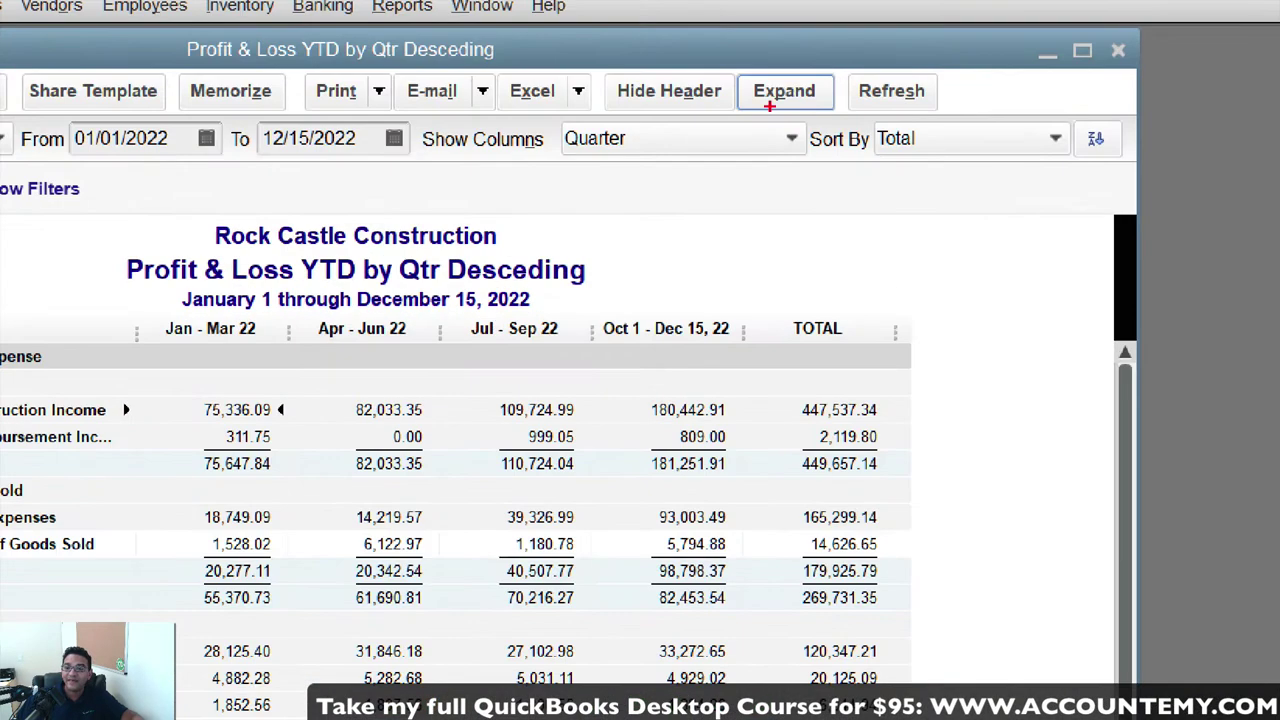
Expand all accounts in the report and memorize it again, replacing the original memorized report.
{"action": "left_click", "coordinate": [784, 90]}
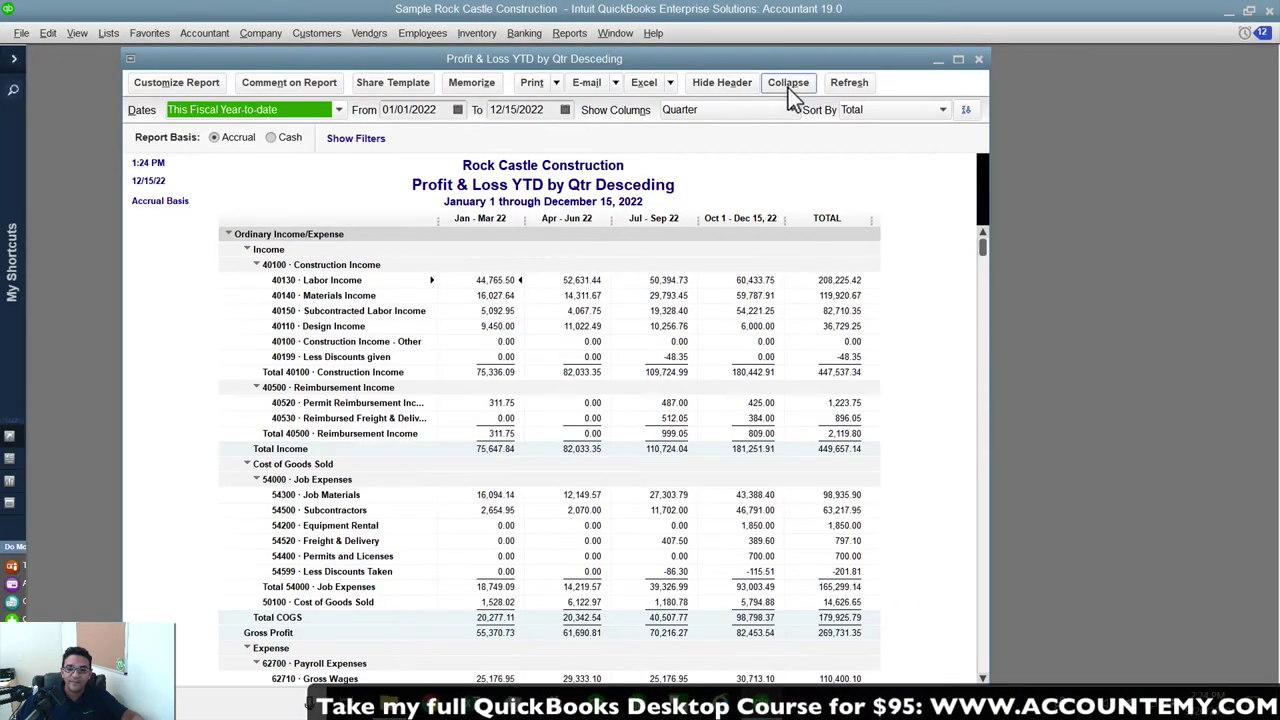
{"action": "left_click", "coordinate": [470, 88]}
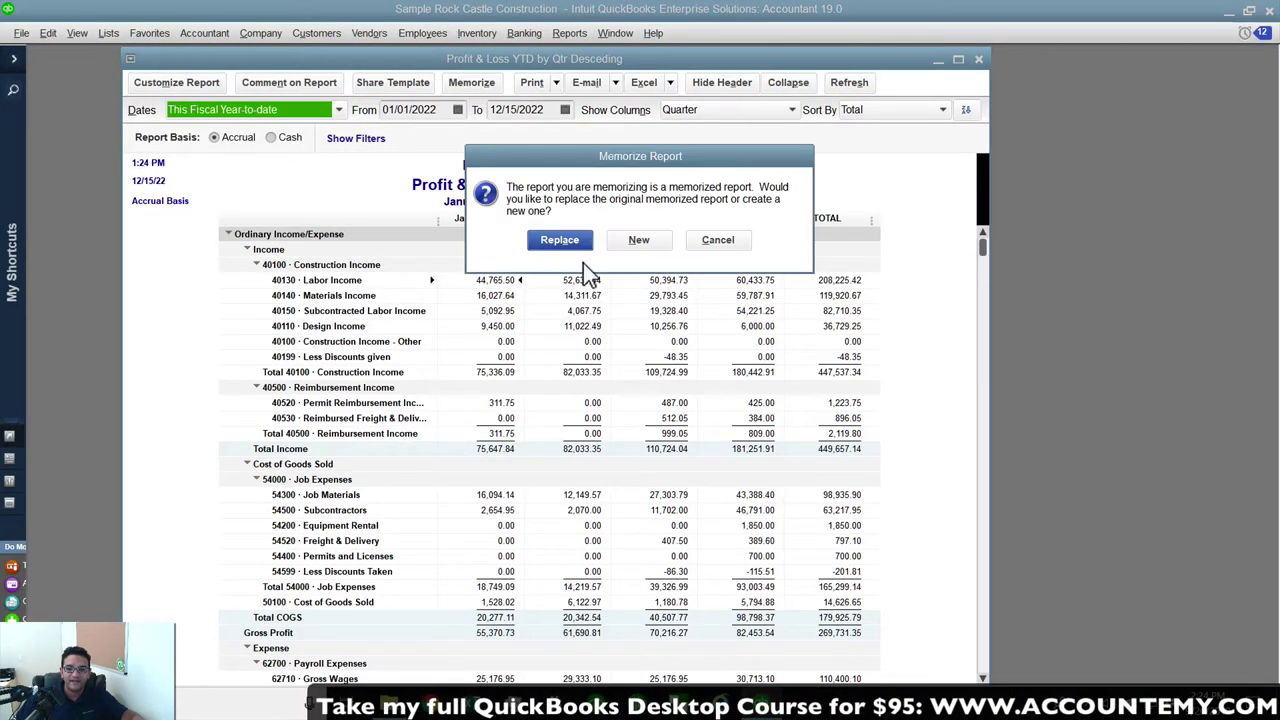
{"action": "left_click", "coordinate": [535, 240]}
Reopen the memorized "Profit & Loss YTD by Qtr Desceding" report, check its expanded accounts, and close it.
{"action": "key", "text": "Escape"}
{"action": "left_click", "coordinate": [563, 35]}
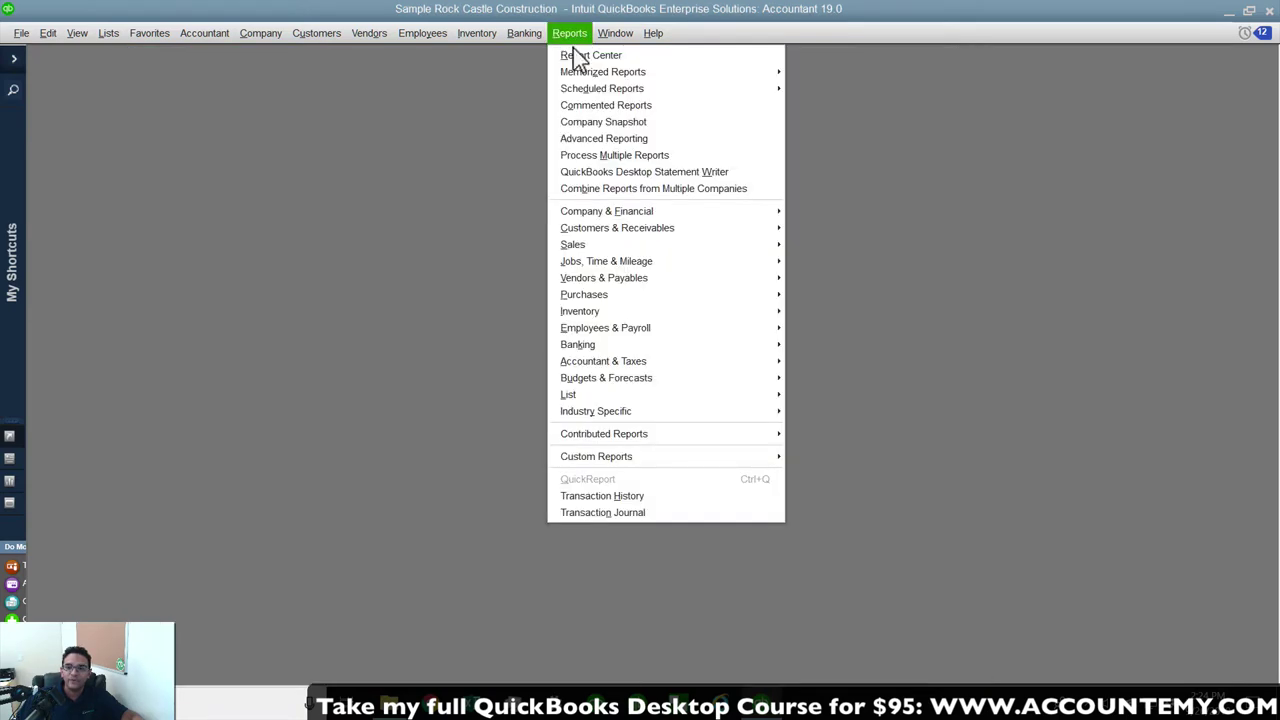
{"action": "mouse_move", "coordinate": [659, 77]}
{"action": "left_click", "coordinate": [895, 212]}
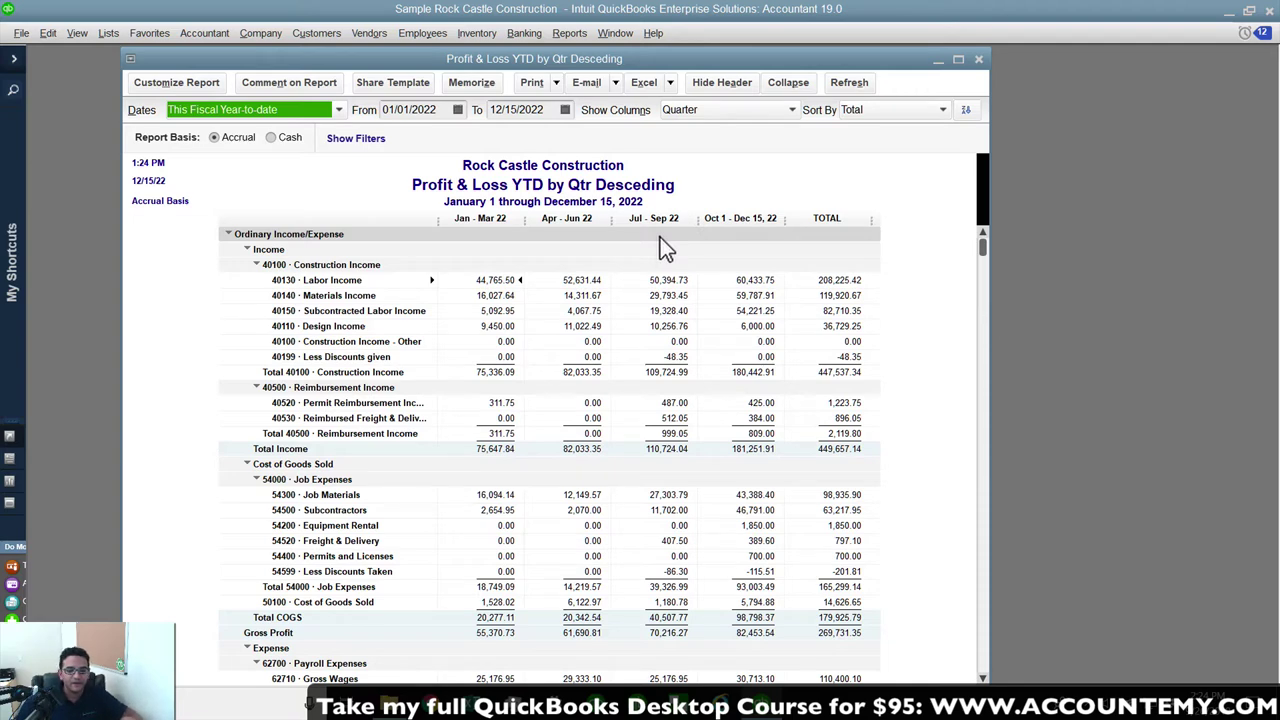
{"action": "scroll", "coordinate": [571, 398], "scroll_direction": "down", "scroll_amount": 1}
{"action": "scroll", "coordinate": [571, 393], "scroll_direction": "up", "scroll_amount": 1}
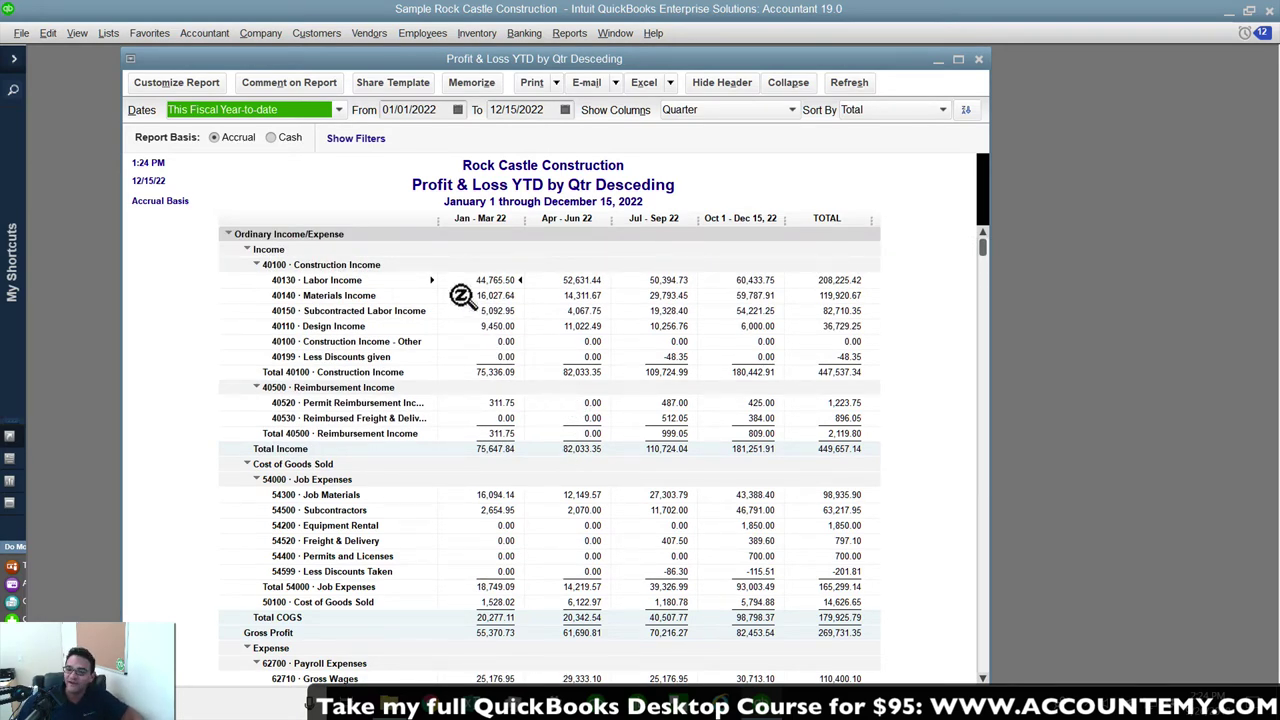
{"action": "key", "text": "Escape"}
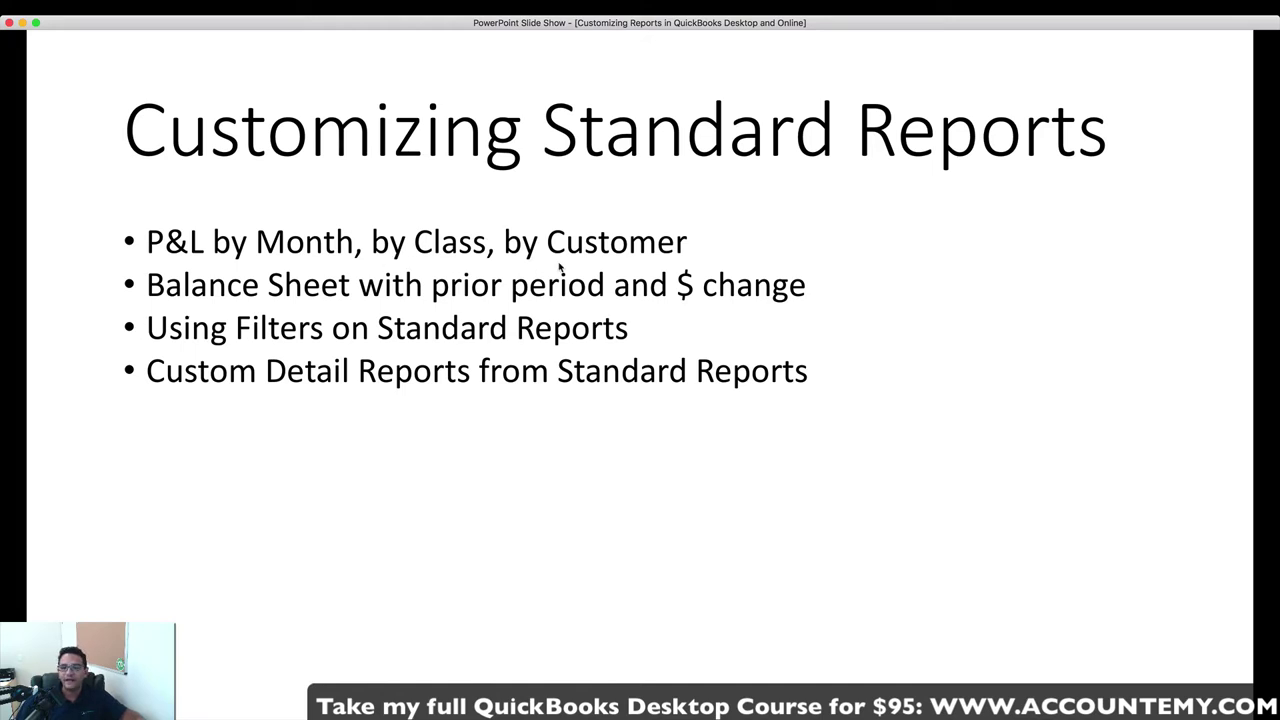
Switch from the slides back to QuickBooks and open the Profit & Loss Standard report in a maximized window.
{"action": "key", "text": "ctrl+Right"}
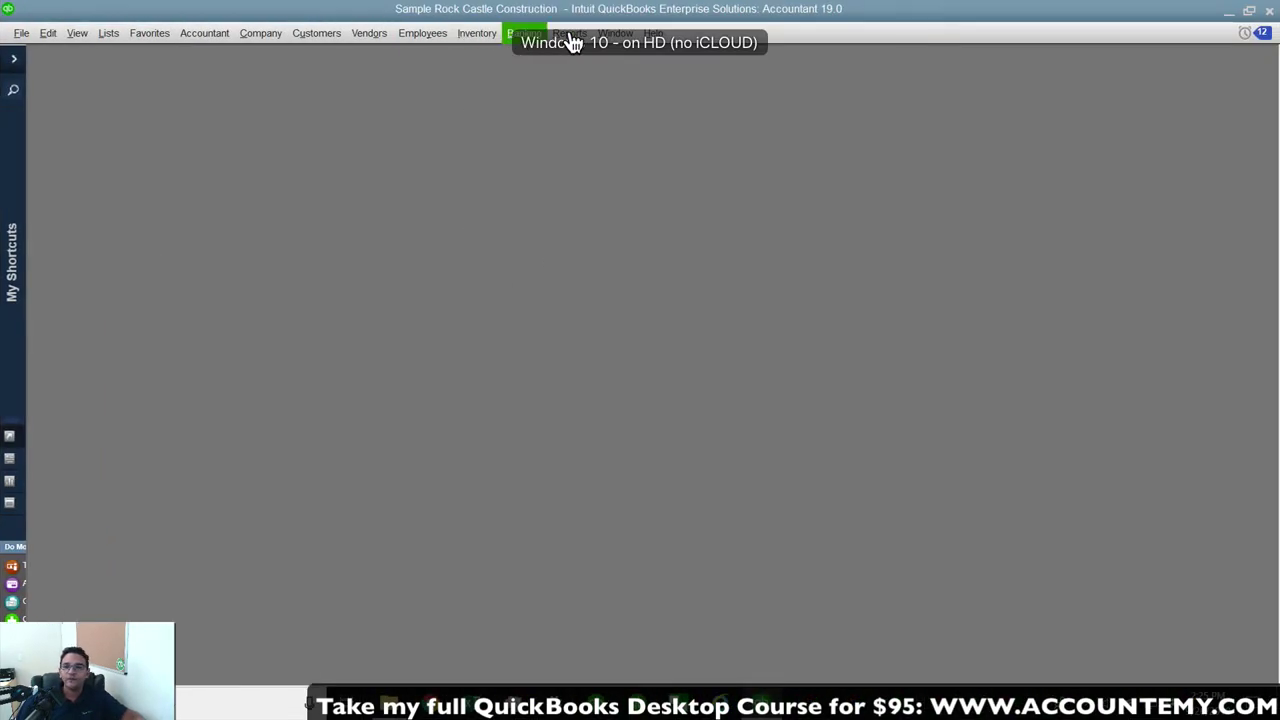
{"action": "left_click", "coordinate": [566, 36]}
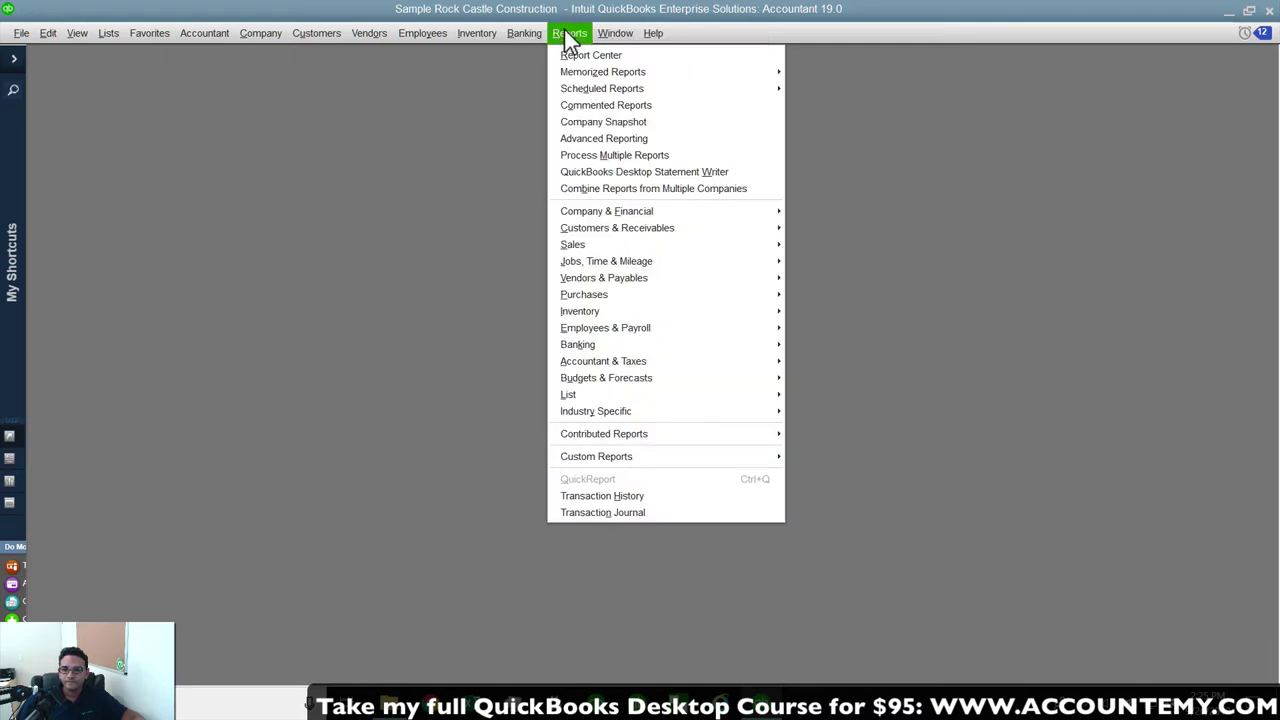
{"action": "mouse_move", "coordinate": [622, 211]}
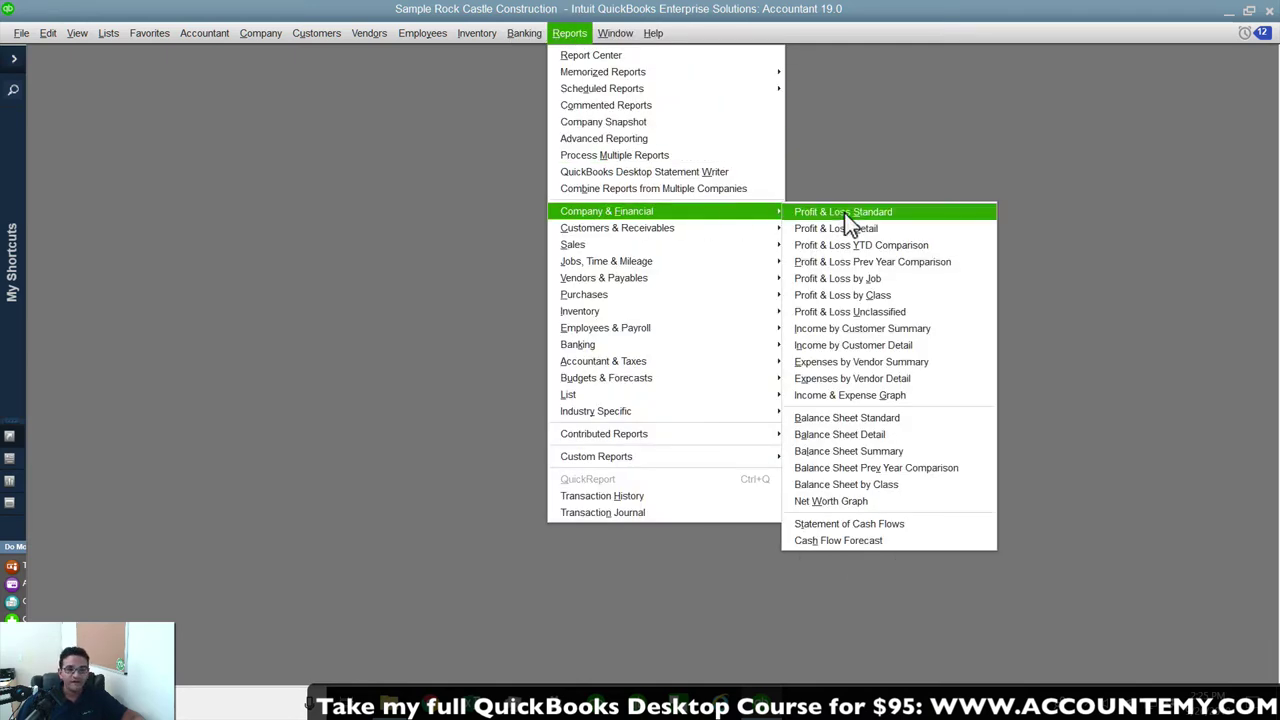
{"action": "left_click", "coordinate": [844, 212]}
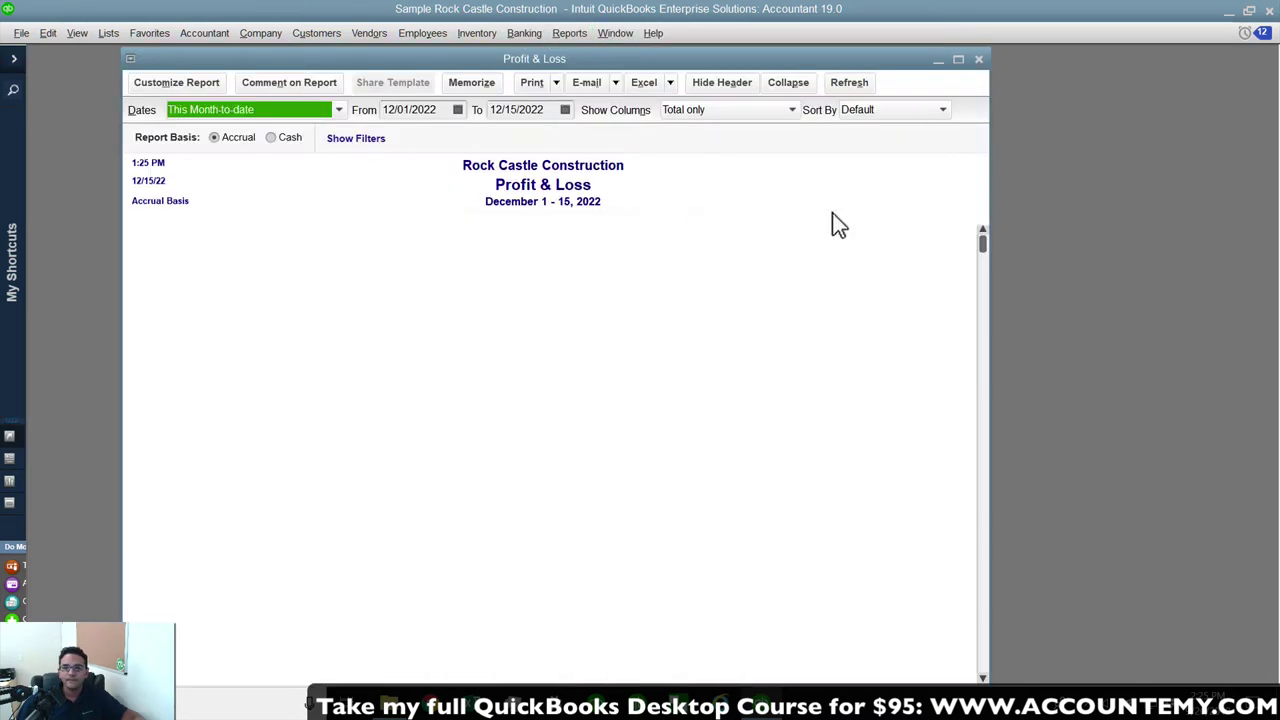
{"action": "double_click", "coordinate": [279, 58]}
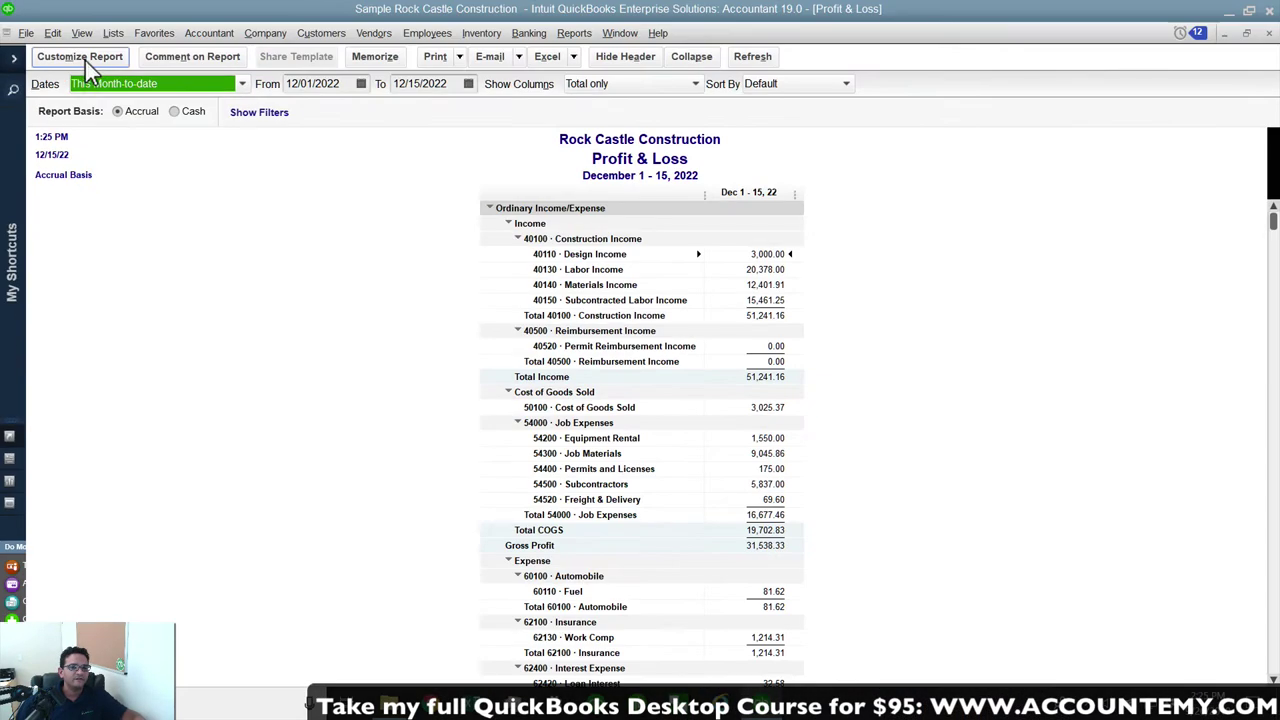
Set the Profit & Loss report's dates to This Fiscal Year and show its columns by Class.
{"action": "left_click", "coordinate": [111, 83]}
{"action": "left_click", "coordinate": [143, 248]}
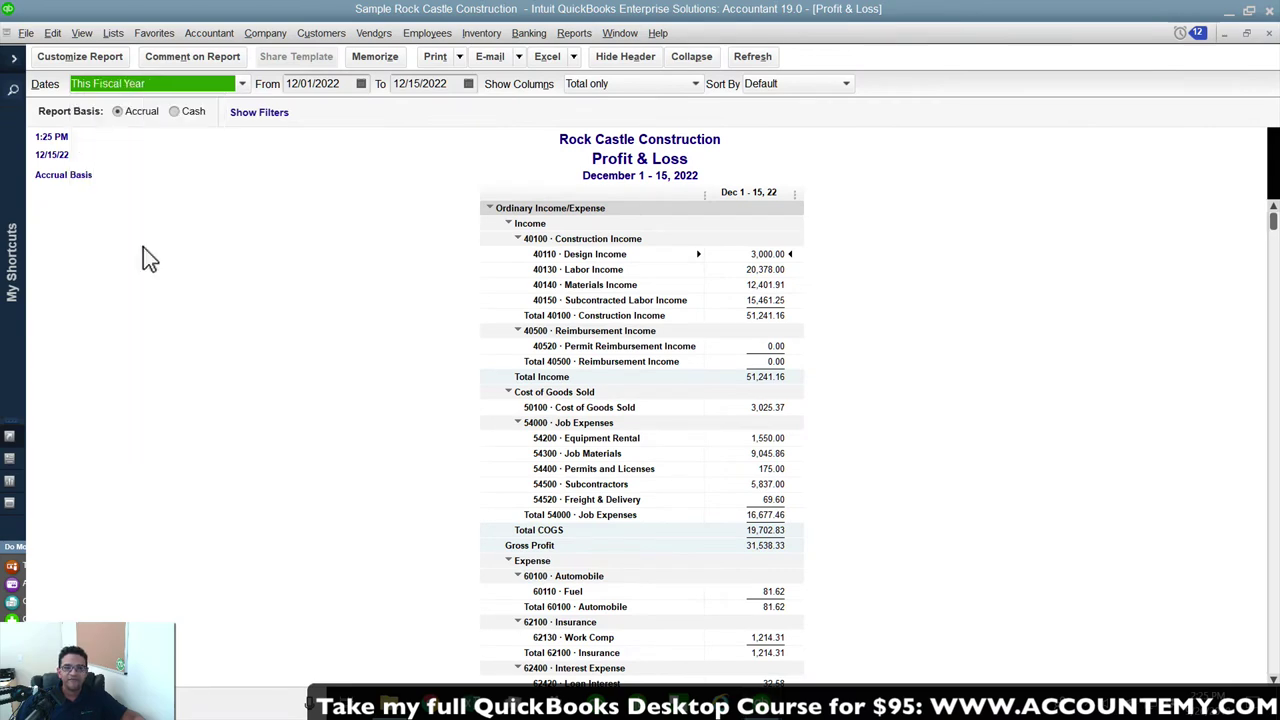
{"action": "left_click", "coordinate": [632, 83]}
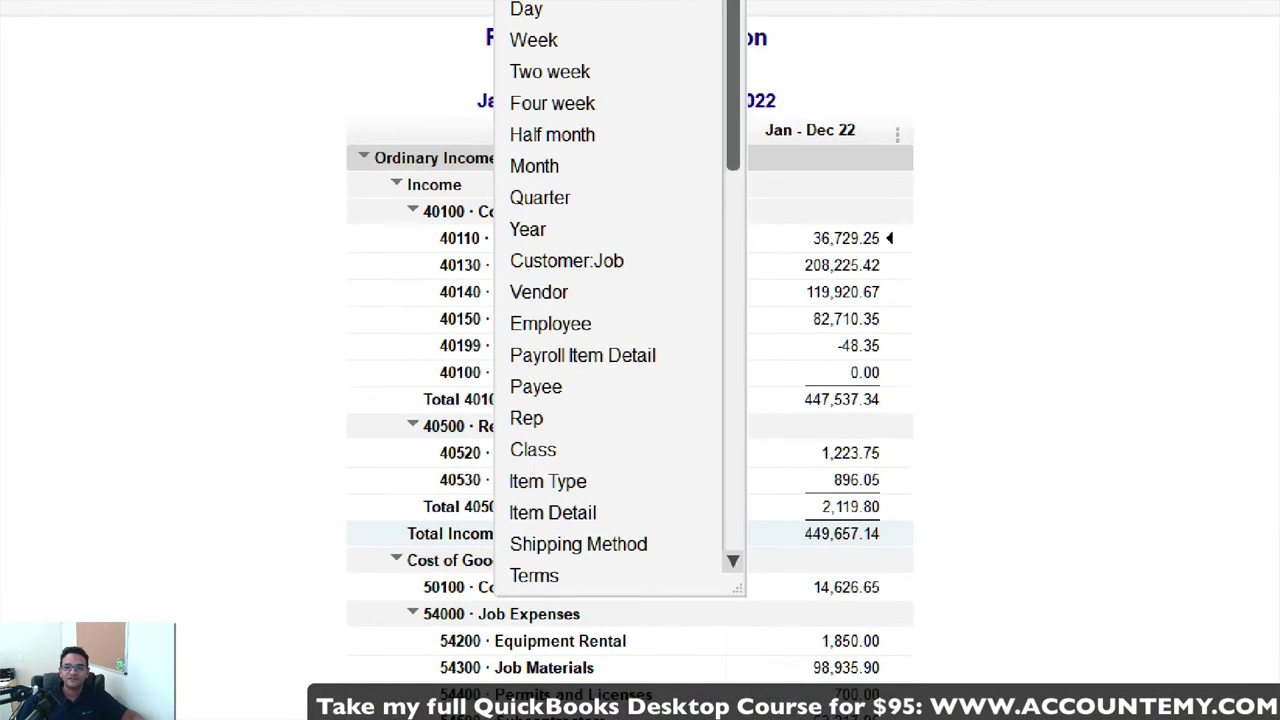
{"action": "mouse_move", "coordinate": [640, 279]}
{"action": "left_mouse_down"}
{"action": "mouse_move", "coordinate": [558, 274]}
{"action": "mouse_move", "coordinate": [482, 292]}
{"action": "mouse_move", "coordinate": [650, 302]}
{"action": "left_mouse_up"}
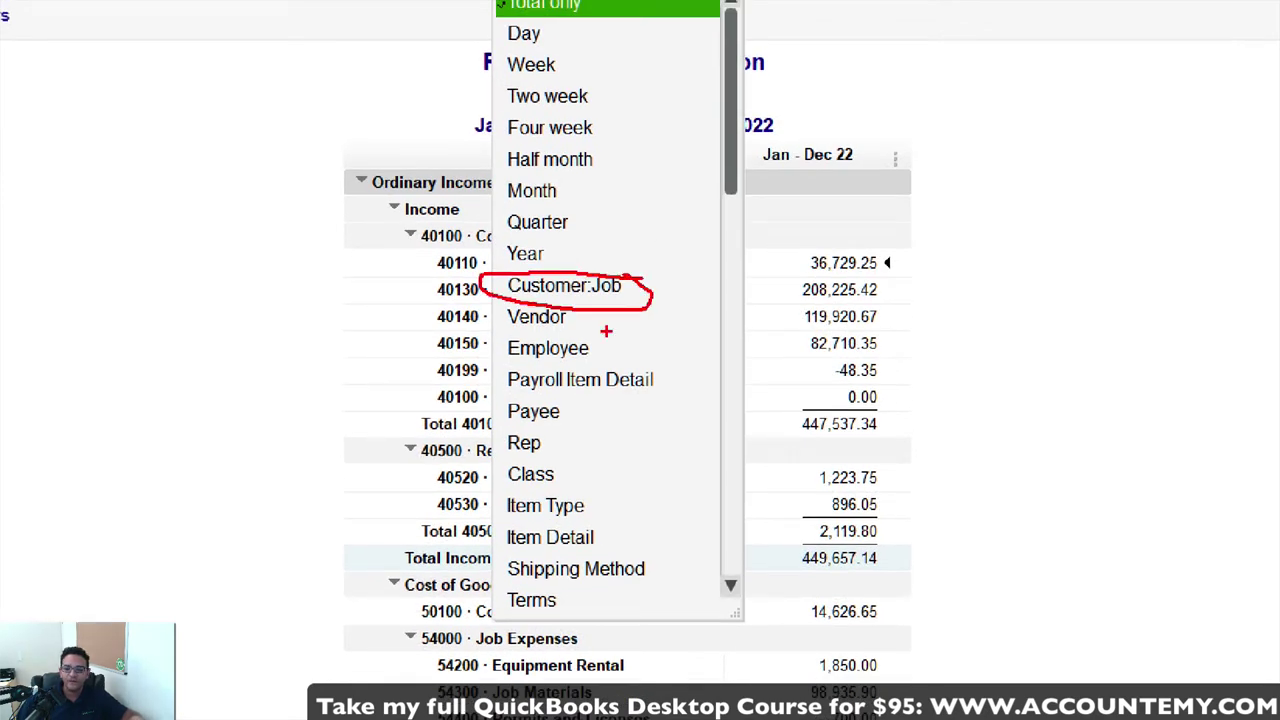
{"action": "mouse_move", "coordinate": [571, 463]}
{"action": "left_mouse_down"}
{"action": "mouse_move", "coordinate": [474, 464]}
{"action": "mouse_move", "coordinate": [573, 488]}
{"action": "left_mouse_up"}
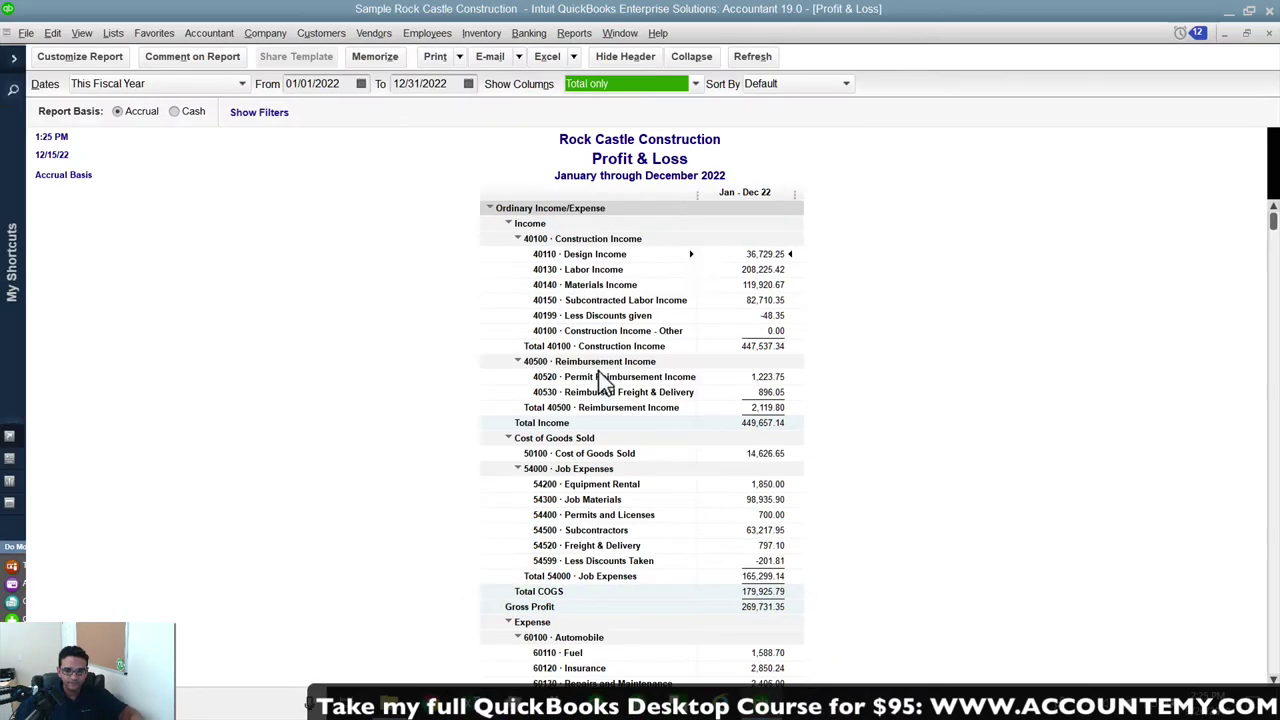
{"action": "left_click", "coordinate": [607, 80]}
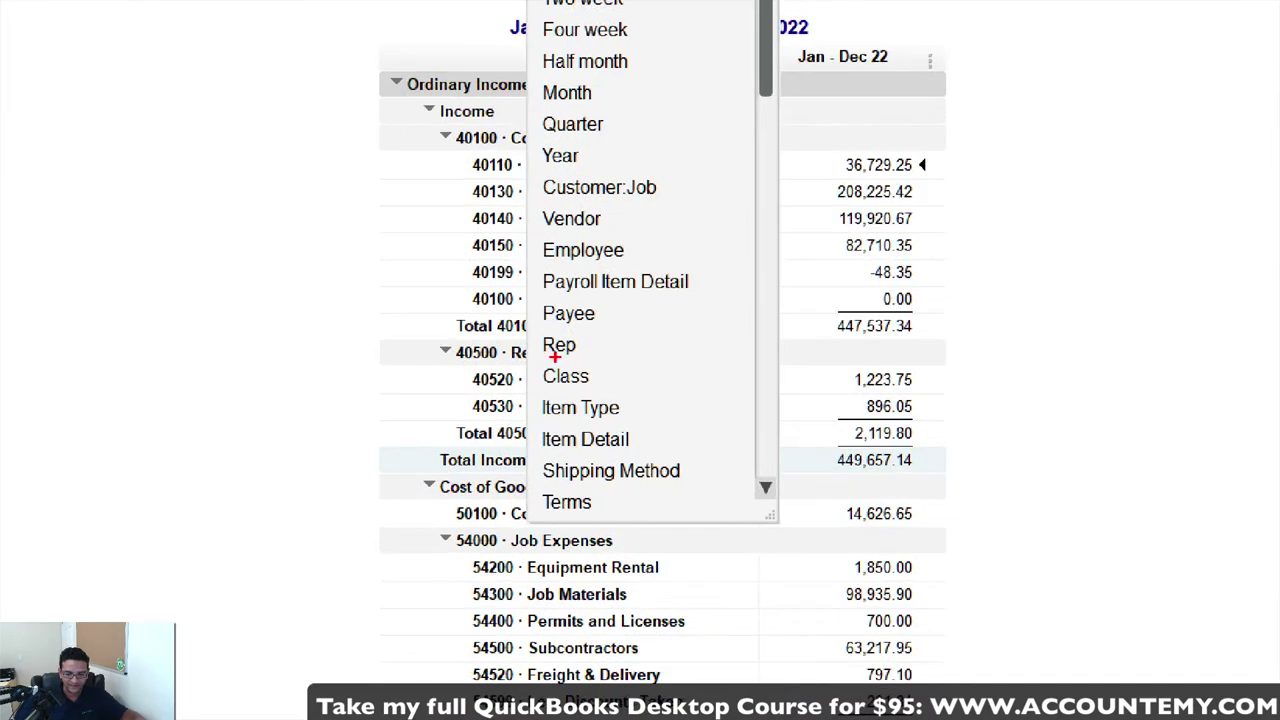
{"action": "mouse_move", "coordinate": [588, 374]}
{"action": "left_mouse_down"}
{"action": "mouse_move", "coordinate": [520, 376]}
{"action": "mouse_move", "coordinate": [600, 350]}
{"action": "left_mouse_up"}
{"action": "key", "text": "Escape"}
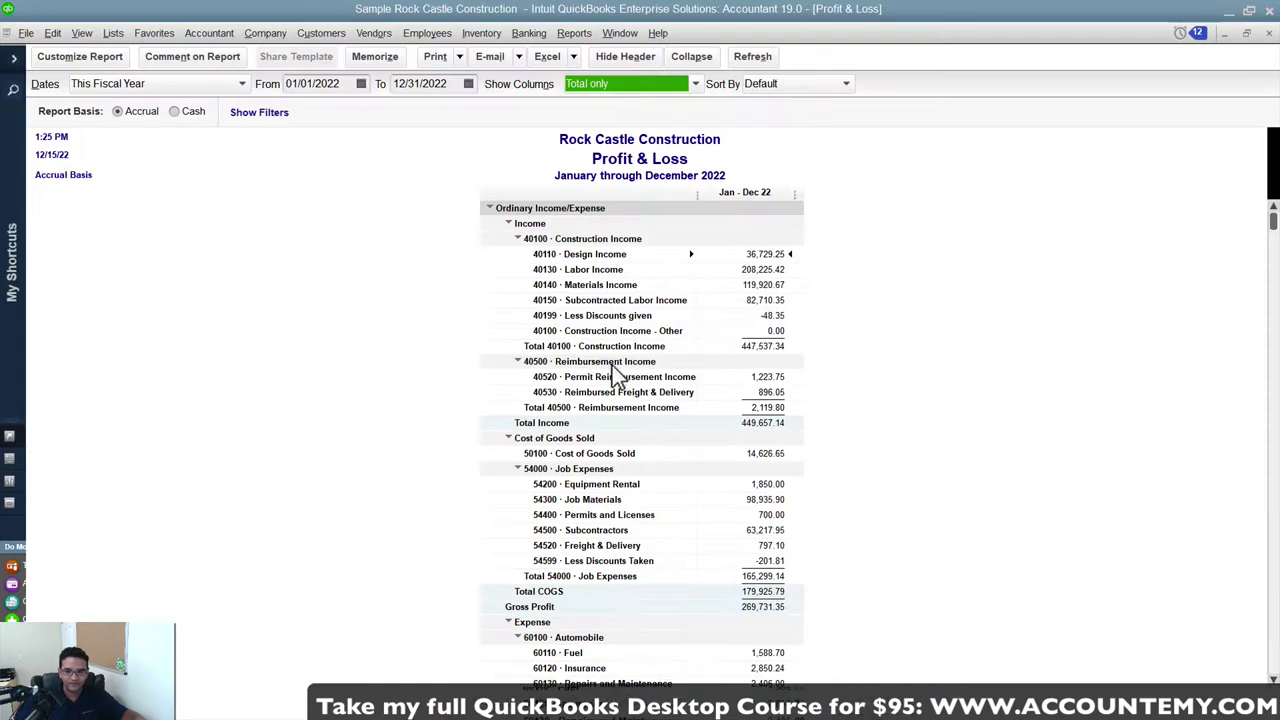
{"action": "left_click", "coordinate": [594, 82]}
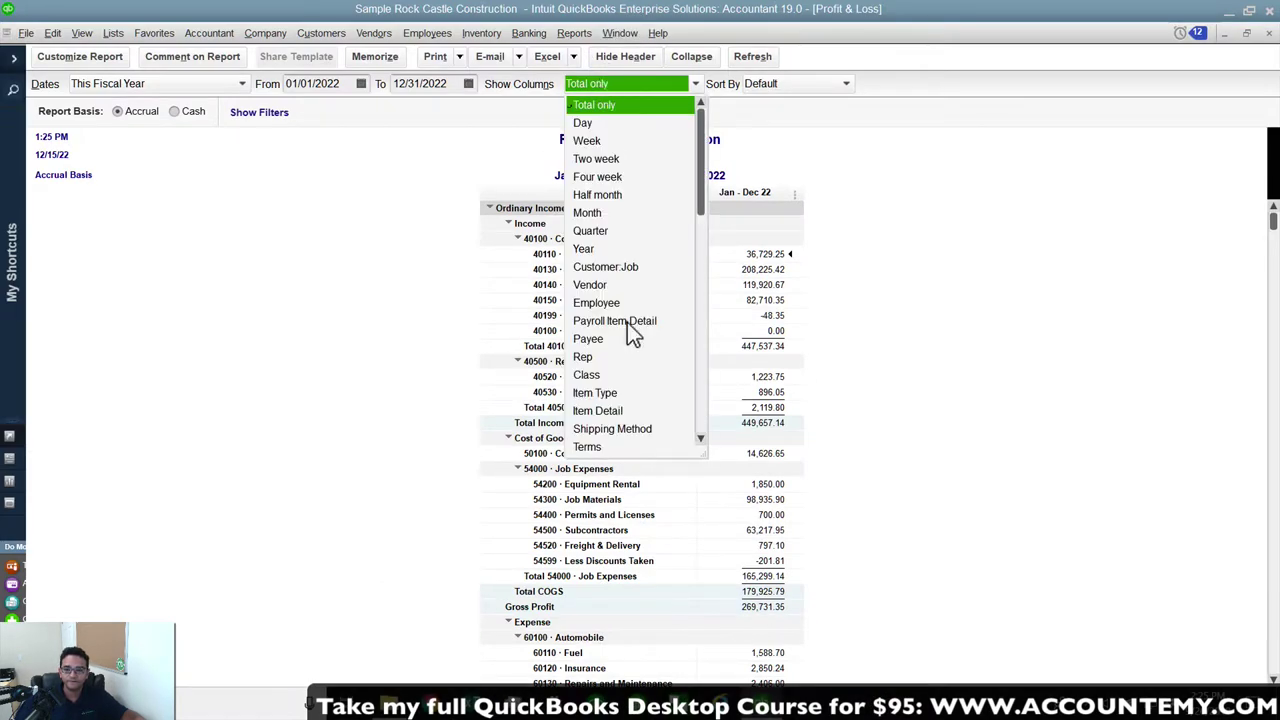
{"action": "left_click", "coordinate": [587, 375]}
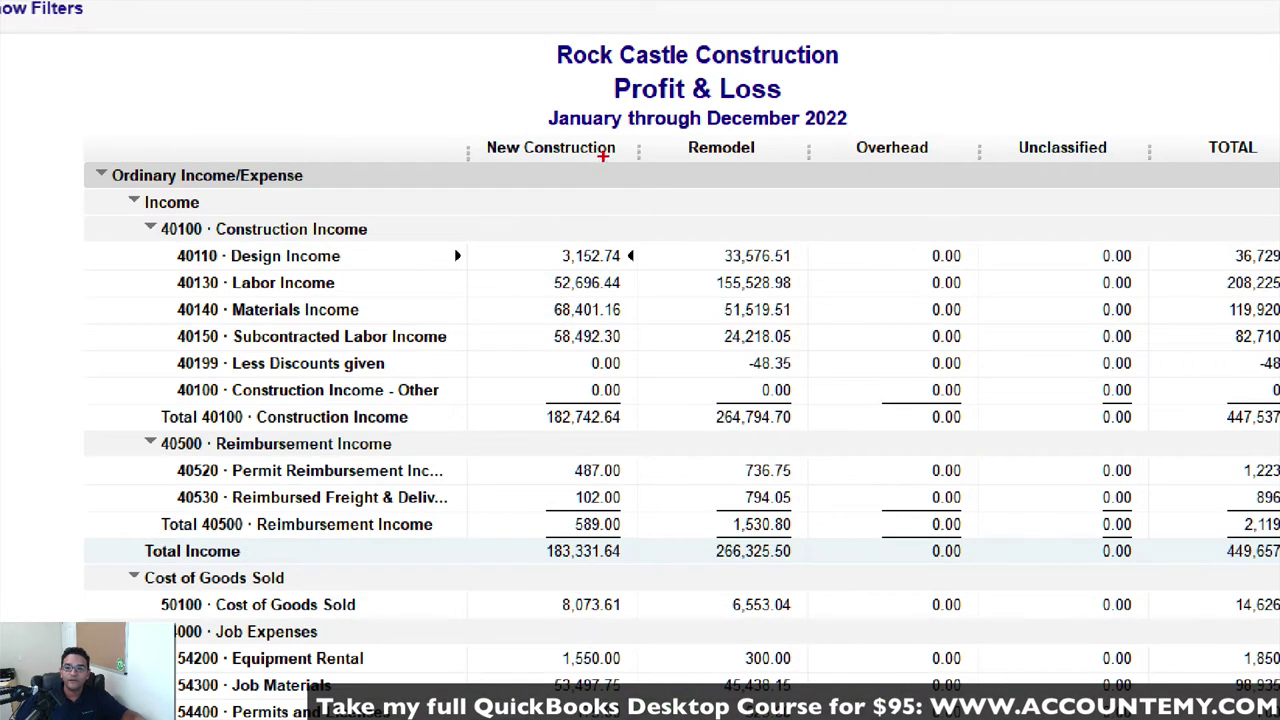
{"action": "mouse_move", "coordinate": [688, 118]}
{"action": "left_mouse_down"}
{"action": "mouse_move", "coordinate": [602, 98]}
{"action": "mouse_move", "coordinate": [624, 208]}
{"action": "mouse_move", "coordinate": [590, 100]}
{"action": "left_mouse_up"}
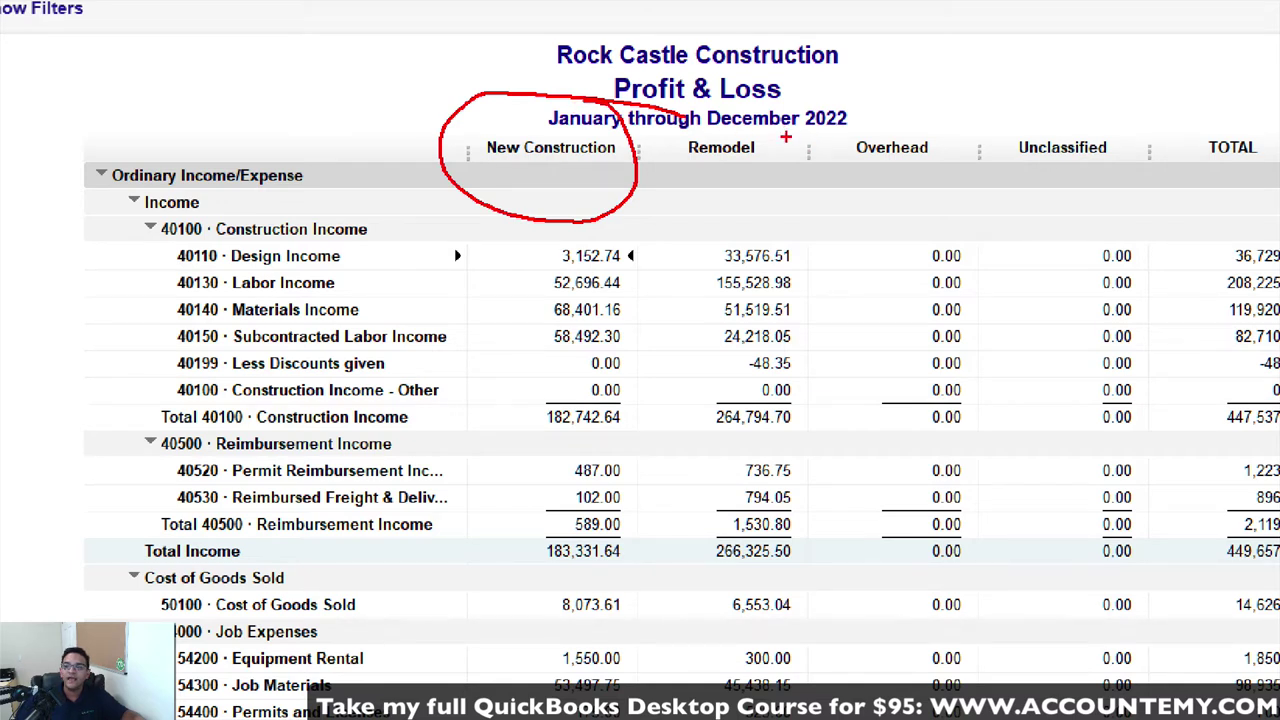
{"action": "mouse_move", "coordinate": [790, 136]}
{"action": "left_mouse_down"}
{"action": "mouse_move", "coordinate": [666, 130]}
{"action": "mouse_move", "coordinate": [800, 112]}
{"action": "left_mouse_up"}
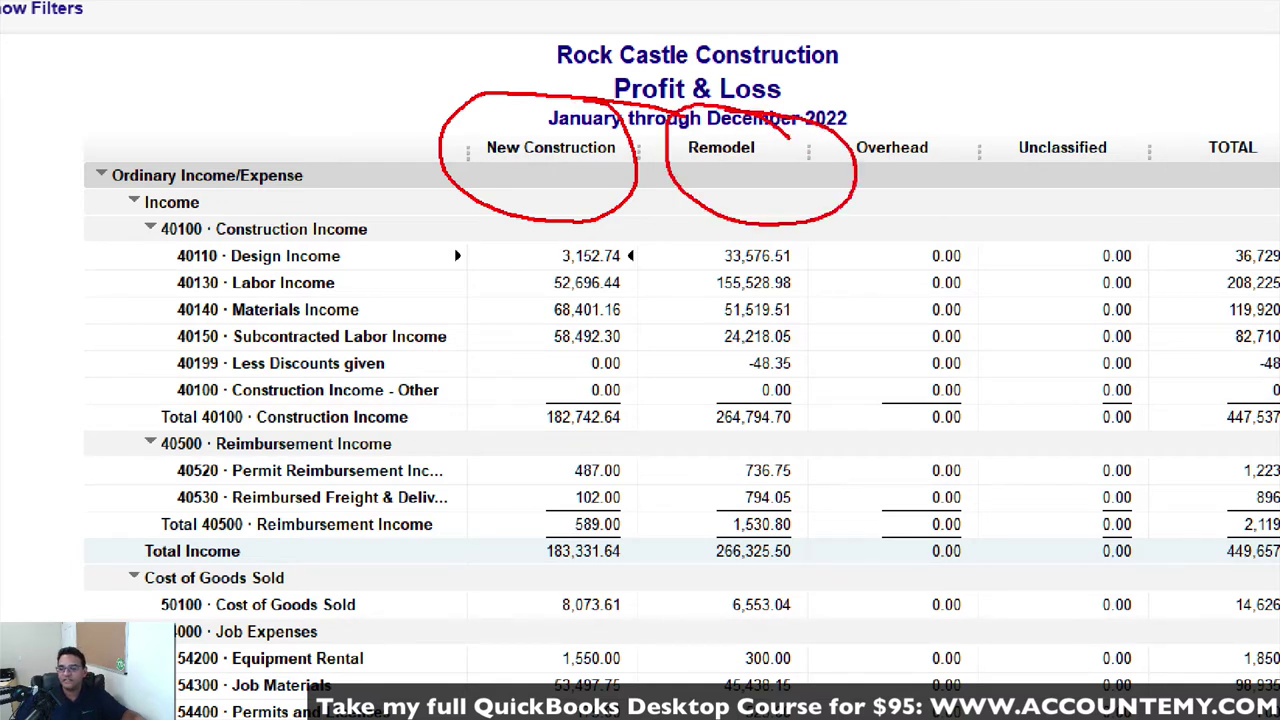
{"action": "key", "text": "Escape"}
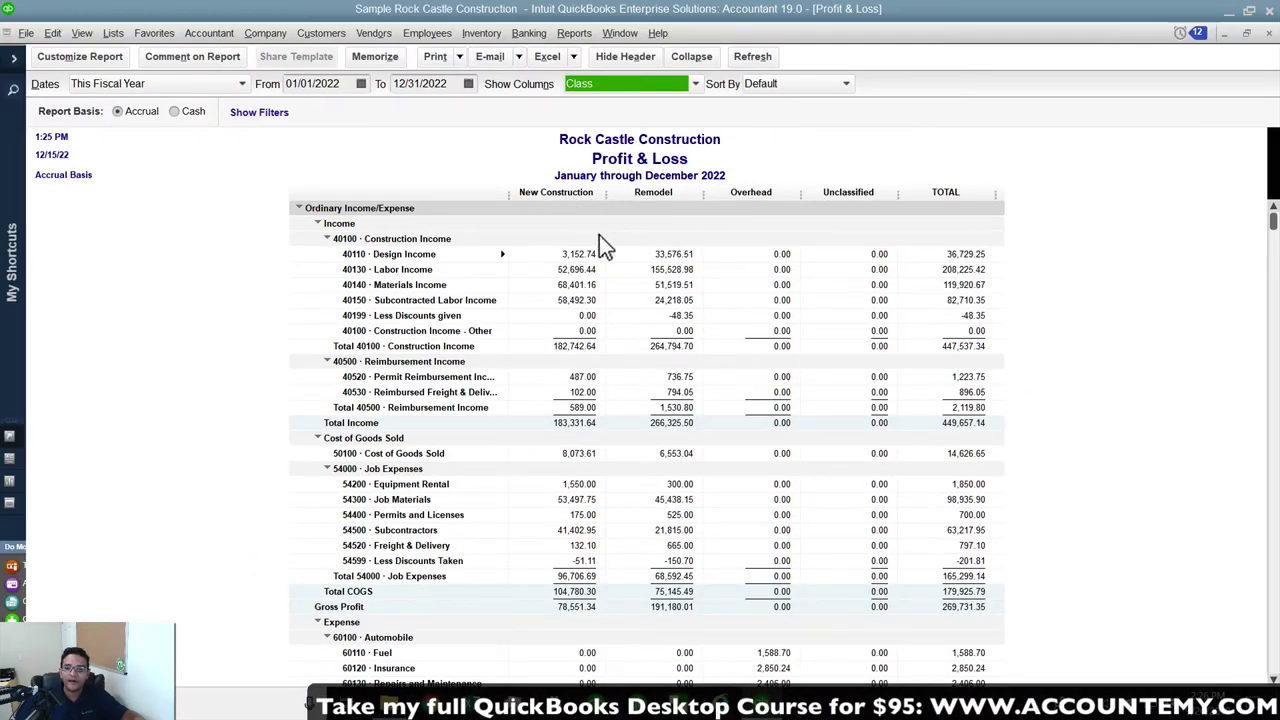
Drill into New Construction's Labor Income down to the 01/20/2022 invoice, examine its class and amounts, and return to the report.
{"action": "left_click", "coordinate": [578, 270]}
{"action": "double_click", "coordinate": [578, 270]}
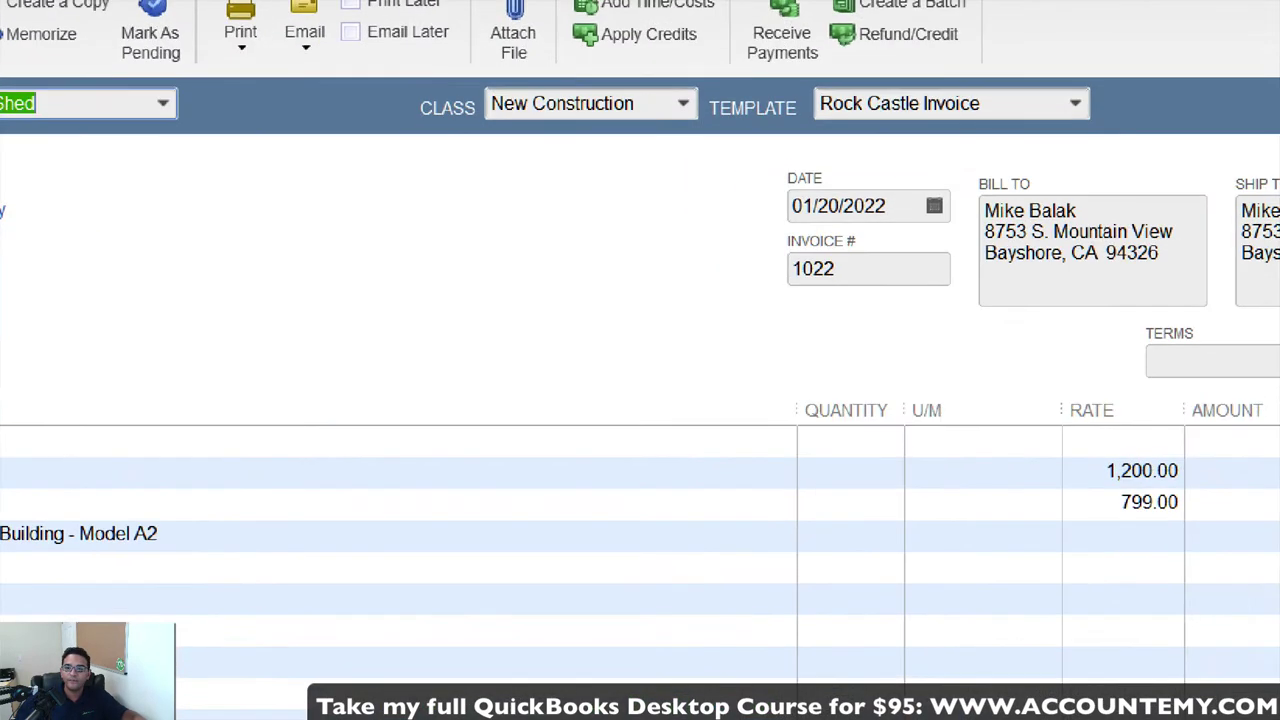
{"action": "mouse_move", "coordinate": [459, 142]}
{"action": "left_mouse_down"}
{"action": "mouse_move", "coordinate": [696, 145]}
{"action": "mouse_move", "coordinate": [474, 58]}
{"action": "mouse_move", "coordinate": [485, 178]}
{"action": "left_mouse_up"}
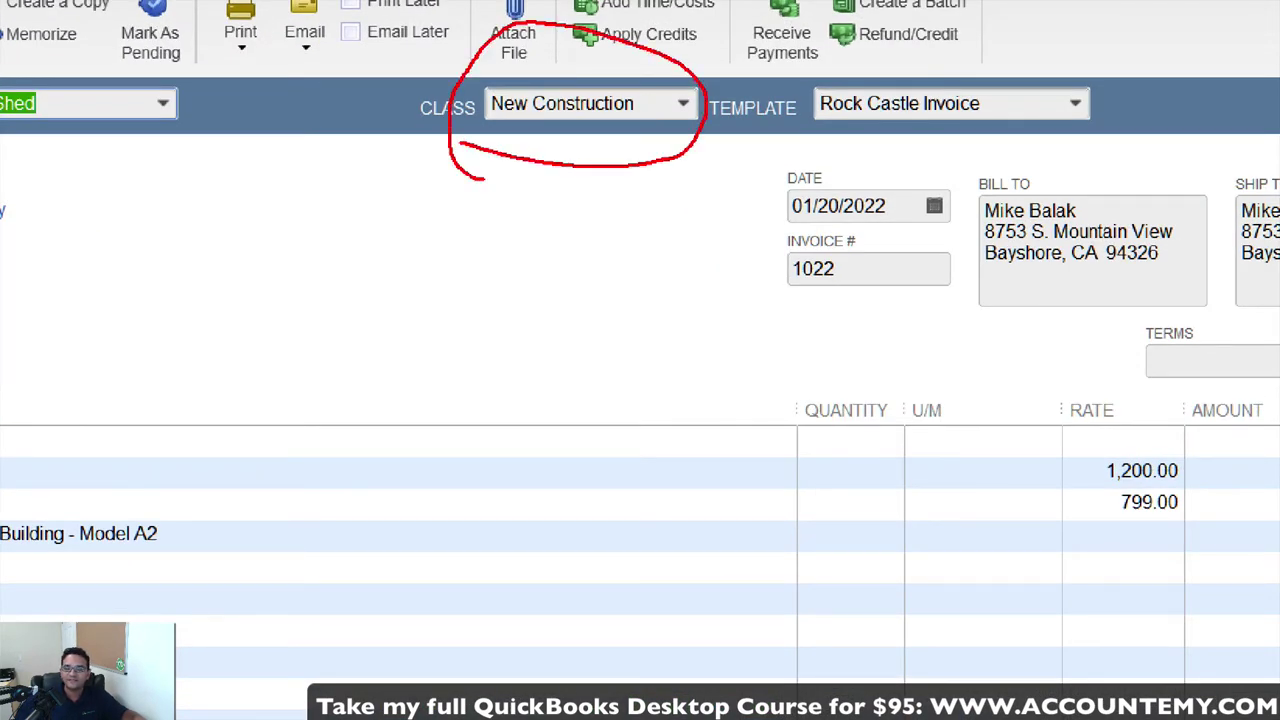
{"action": "key", "text": "Escape"}
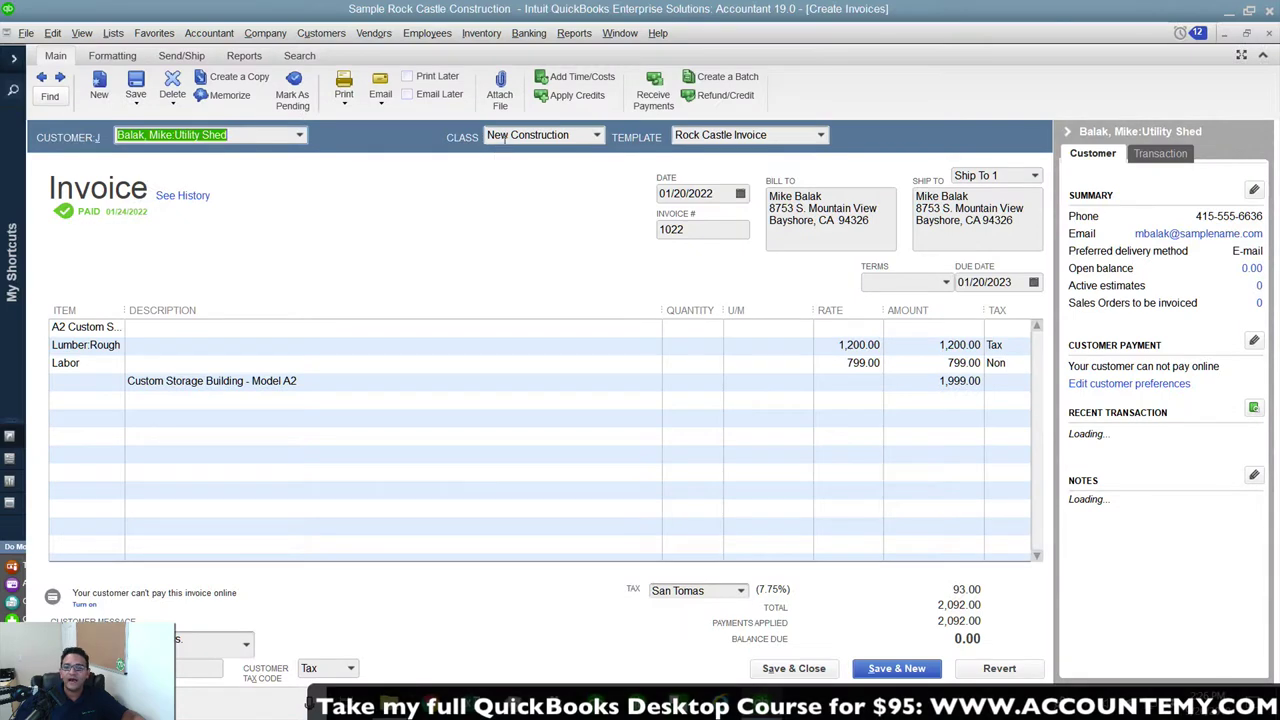
{"action": "left_click_drag", "start_coordinate": [573, 137], "coordinate": [486, 137]}
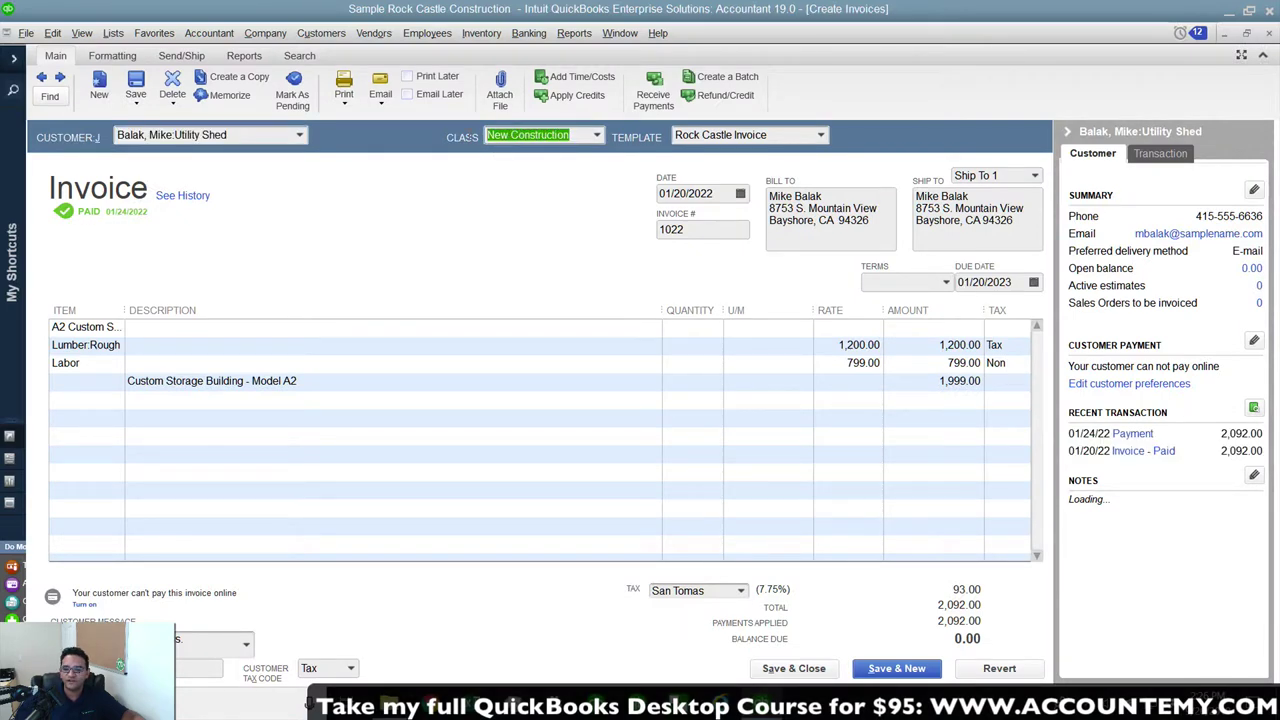
{"action": "left_click_drag", "start_coordinate": [572, 135], "coordinate": [486, 135]}
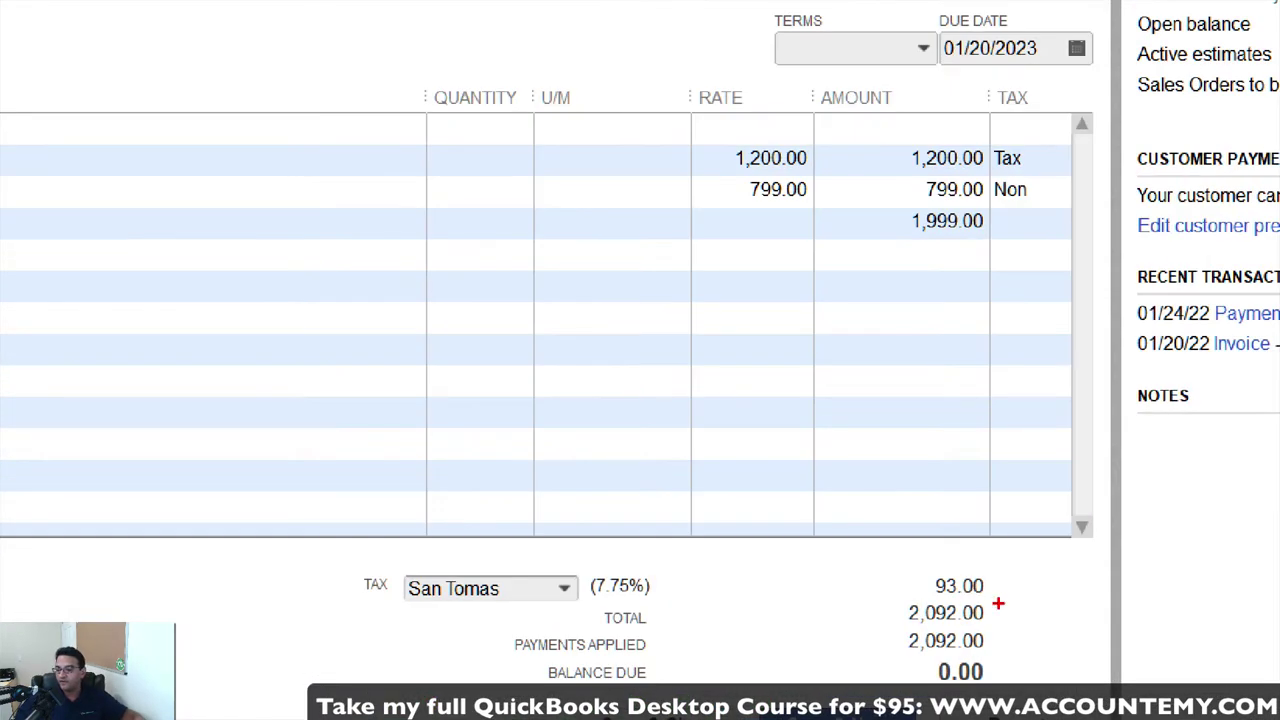
{"action": "mouse_move", "coordinate": [998, 604]}
{"action": "left_mouse_down"}
{"action": "mouse_move", "coordinate": [885, 666]}
{"action": "mouse_move", "coordinate": [1008, 596]}
{"action": "left_mouse_up"}
{"action": "left_click_drag", "start_coordinate": [1014, 194], "coordinate": [943, 243]}
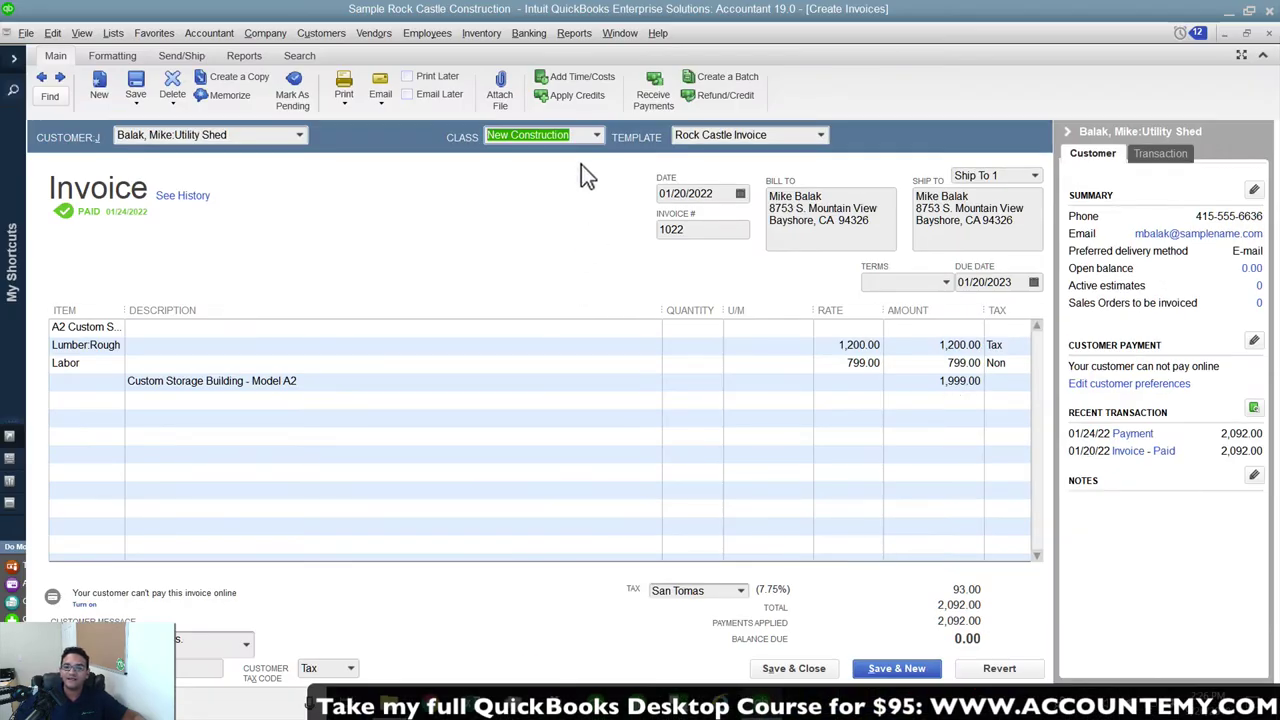
{"action": "key", "text": "Escape"}
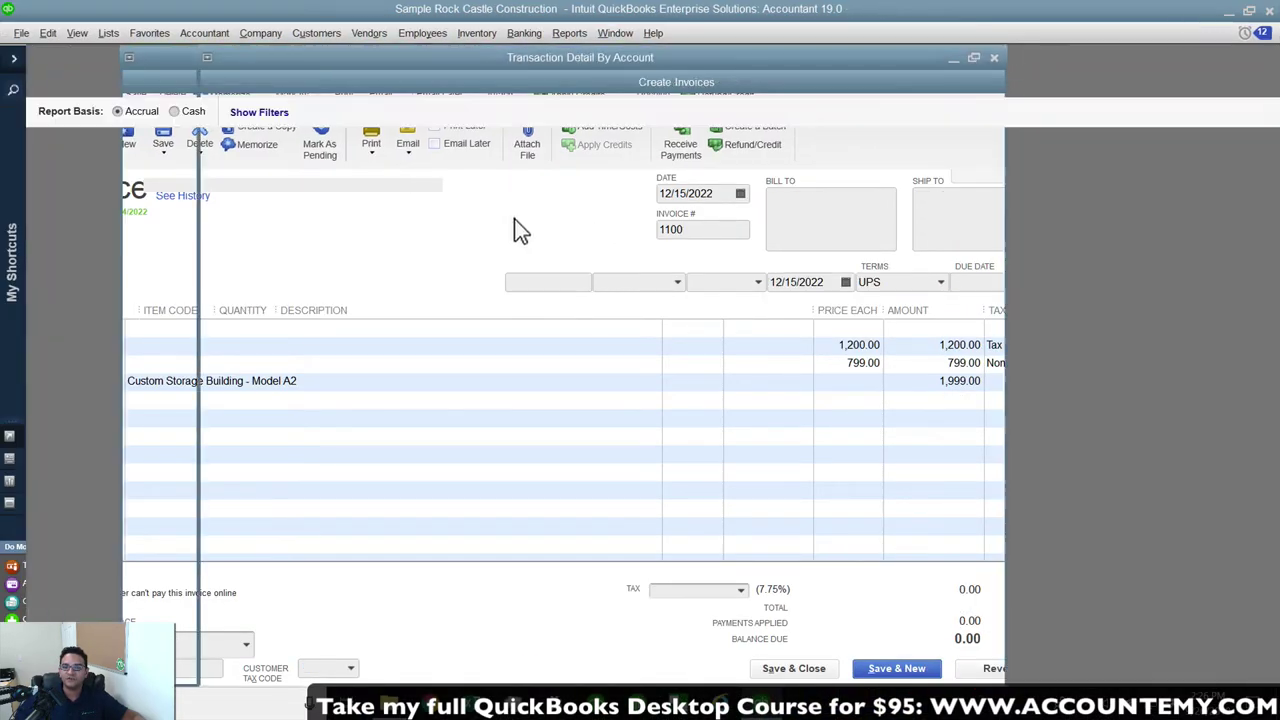
{"action": "key", "text": "Escape"}
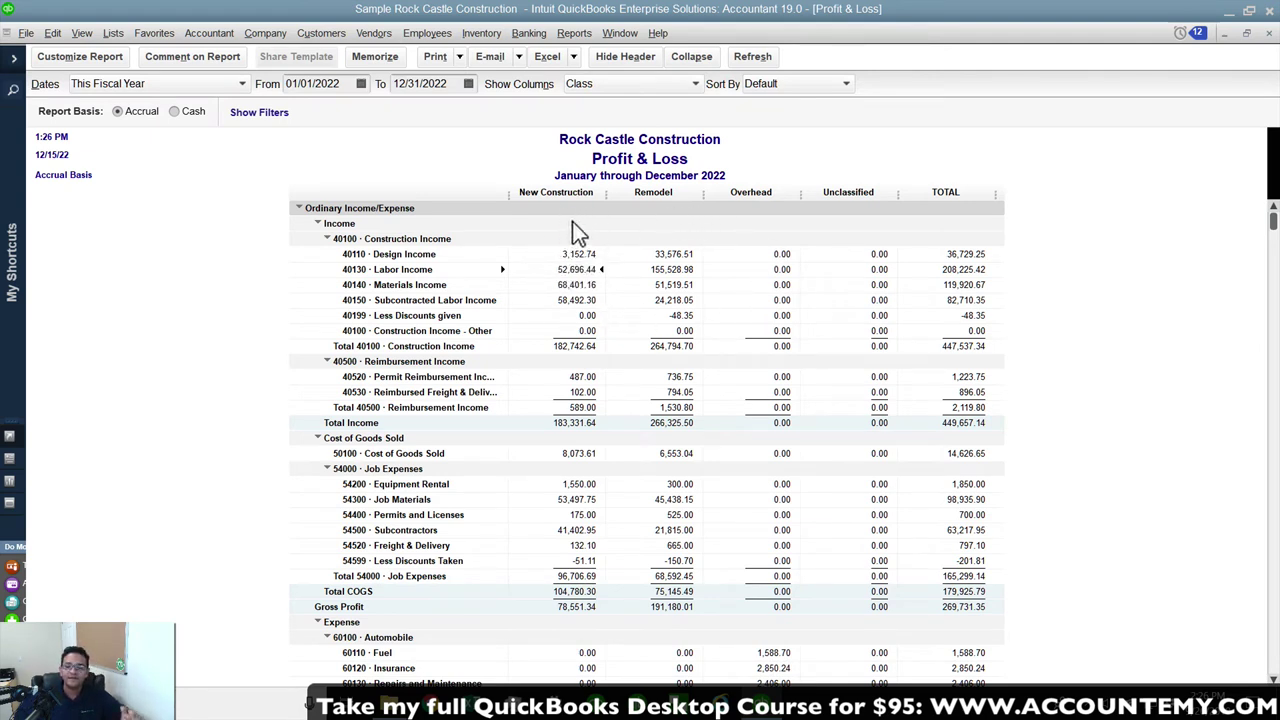
Examine the Overhead column of the by-class Profit & Loss, from the income accounts down through the insurance and payroll expenses.
{"action": "scroll", "coordinate": [588, 300], "scroll_direction": "down", "scroll_amount": 1}
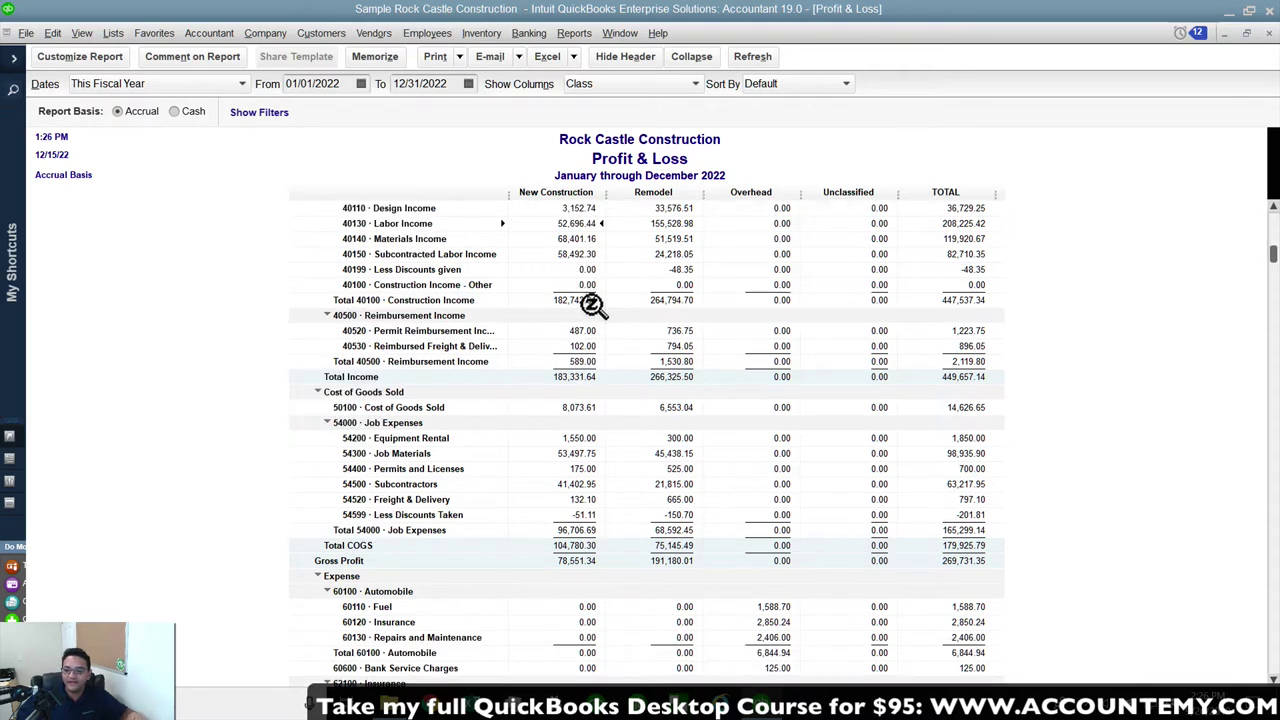
{"action": "scroll", "coordinate": [590, 303], "scroll_direction": "down", "scroll_amount": 1}
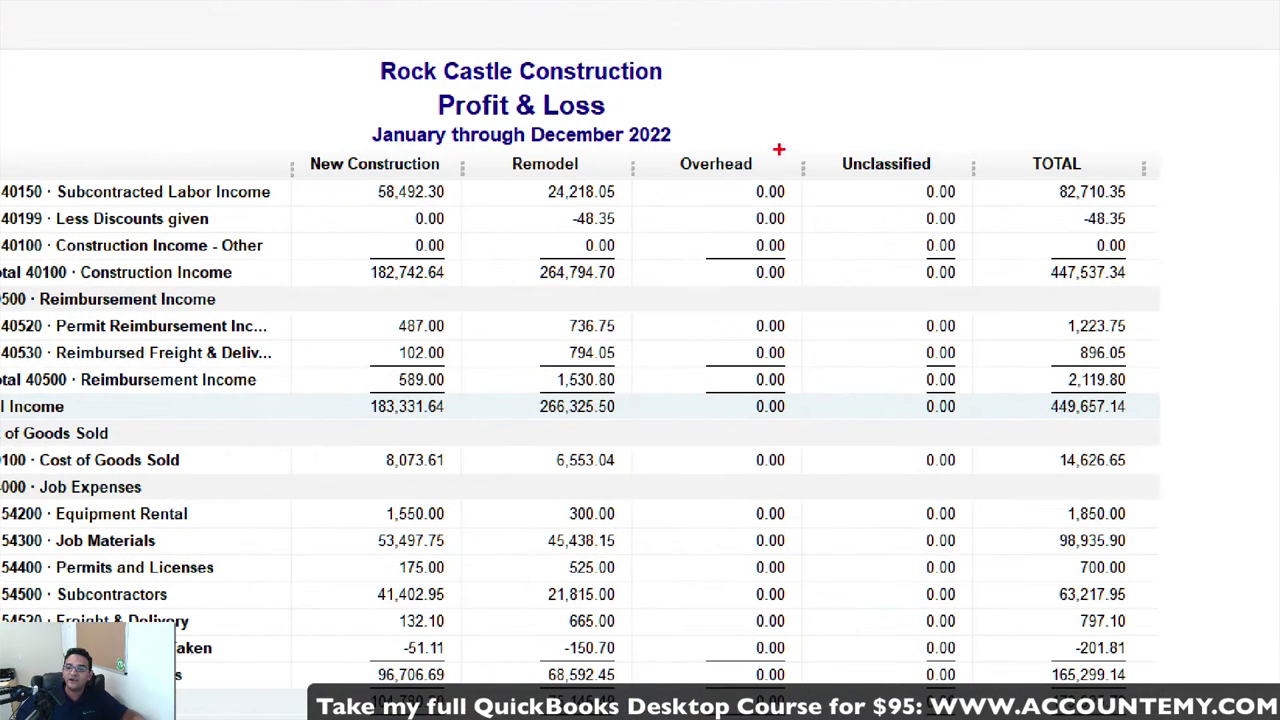
{"action": "mouse_move", "coordinate": [778, 149]}
{"action": "left_mouse_down"}
{"action": "mouse_move", "coordinate": [686, 118]}
{"action": "mouse_move", "coordinate": [785, 148]}
{"action": "left_mouse_up"}
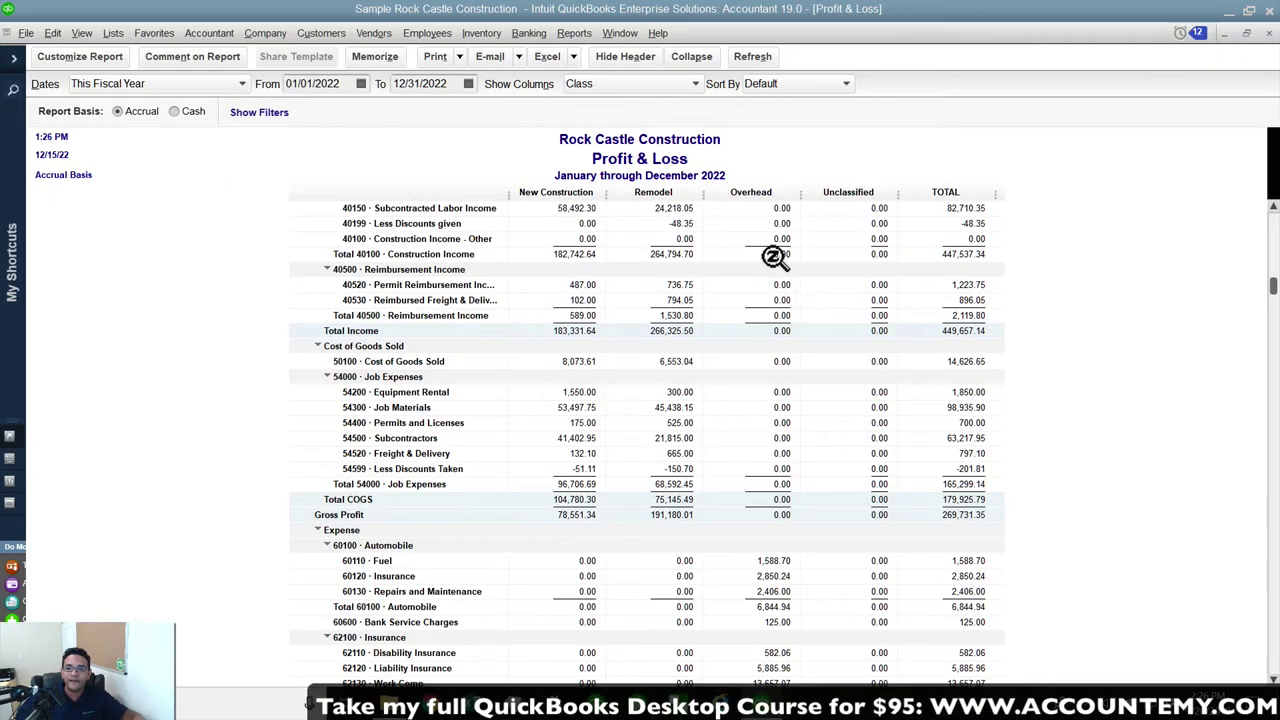
{"action": "scroll", "coordinate": [698, 278], "scroll_direction": "up", "scroll_amount": 2}
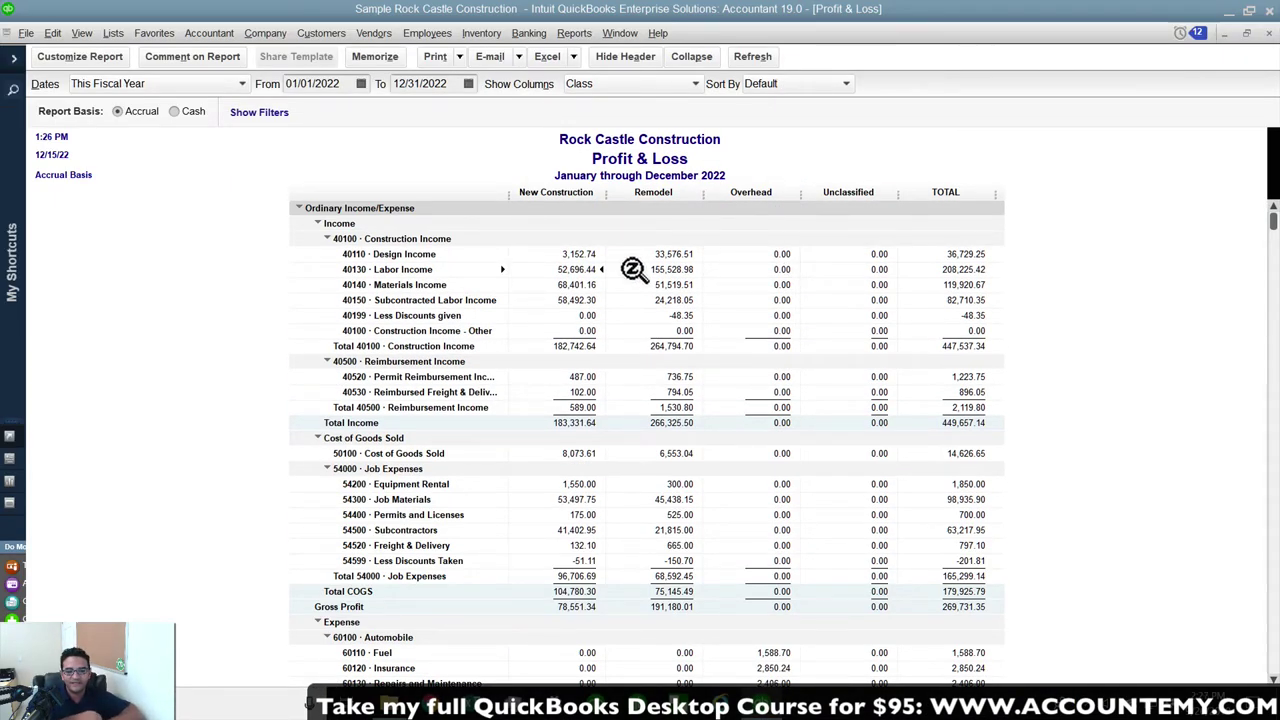
{"action": "scroll", "coordinate": [675, 383], "scroll_direction": "down", "scroll_amount": 4}
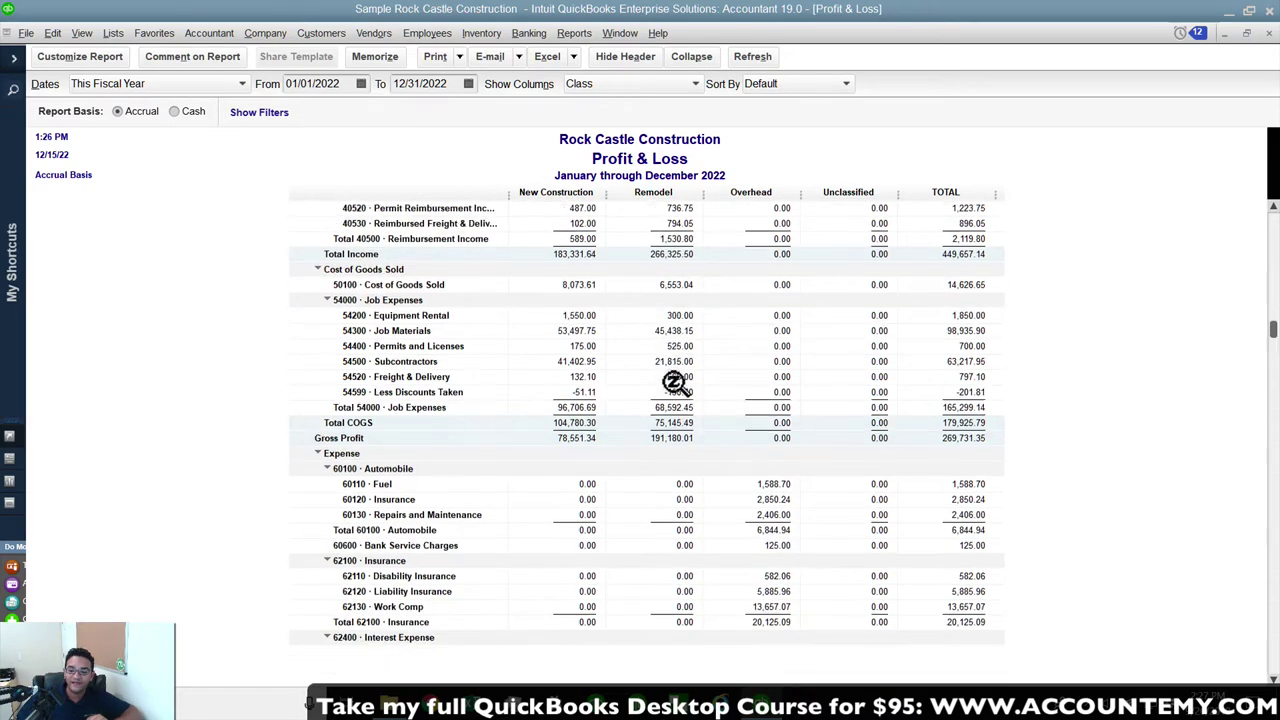
{"action": "scroll", "coordinate": [675, 383], "scroll_direction": "down", "scroll_amount": 3}
{"action": "scroll", "coordinate": [760, 420], "scroll_direction": "down", "scroll_amount": 2}
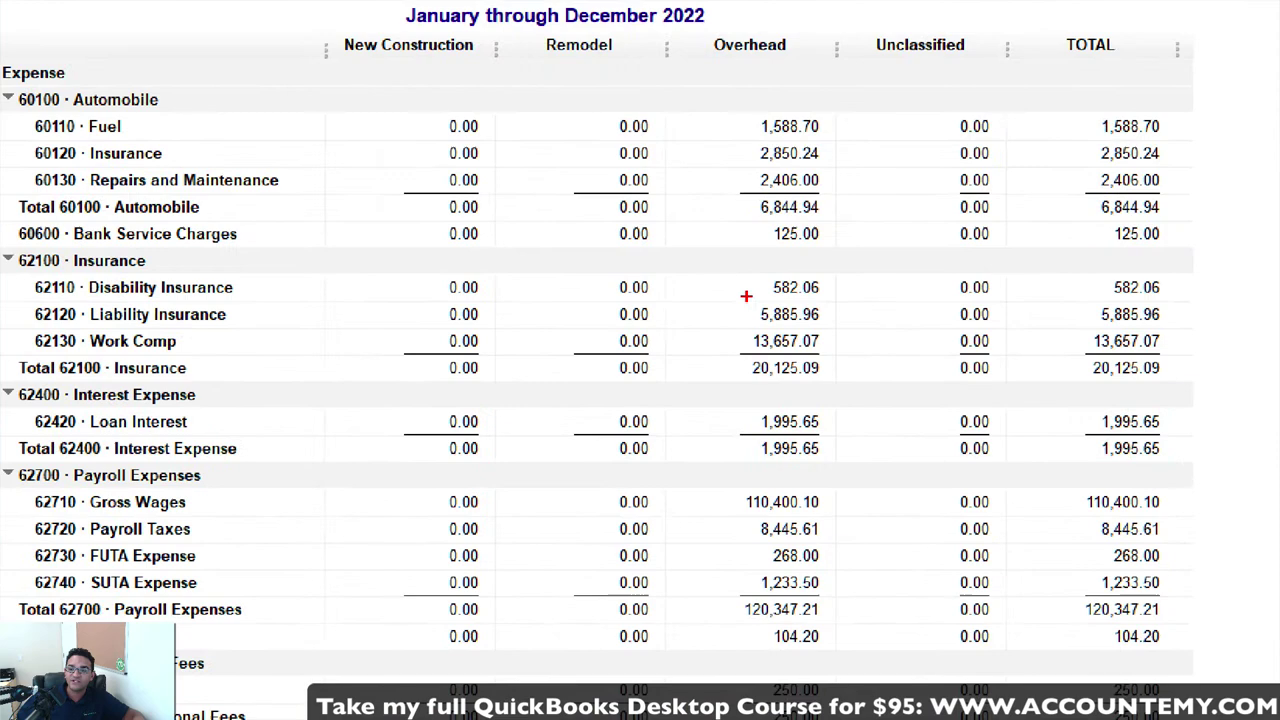
{"action": "mouse_move", "coordinate": [805, 318]}
{"action": "left_mouse_down"}
{"action": "mouse_move", "coordinate": [782, 310]}
{"action": "mouse_move", "coordinate": [762, 535]}
{"action": "left_mouse_up"}
{"action": "mouse_move", "coordinate": [772, 645]}
{"action": "left_mouse_down"}
{"action": "mouse_move", "coordinate": [860, 200]}
{"action": "mouse_move", "coordinate": [750, 280]}
{"action": "left_mouse_up"}
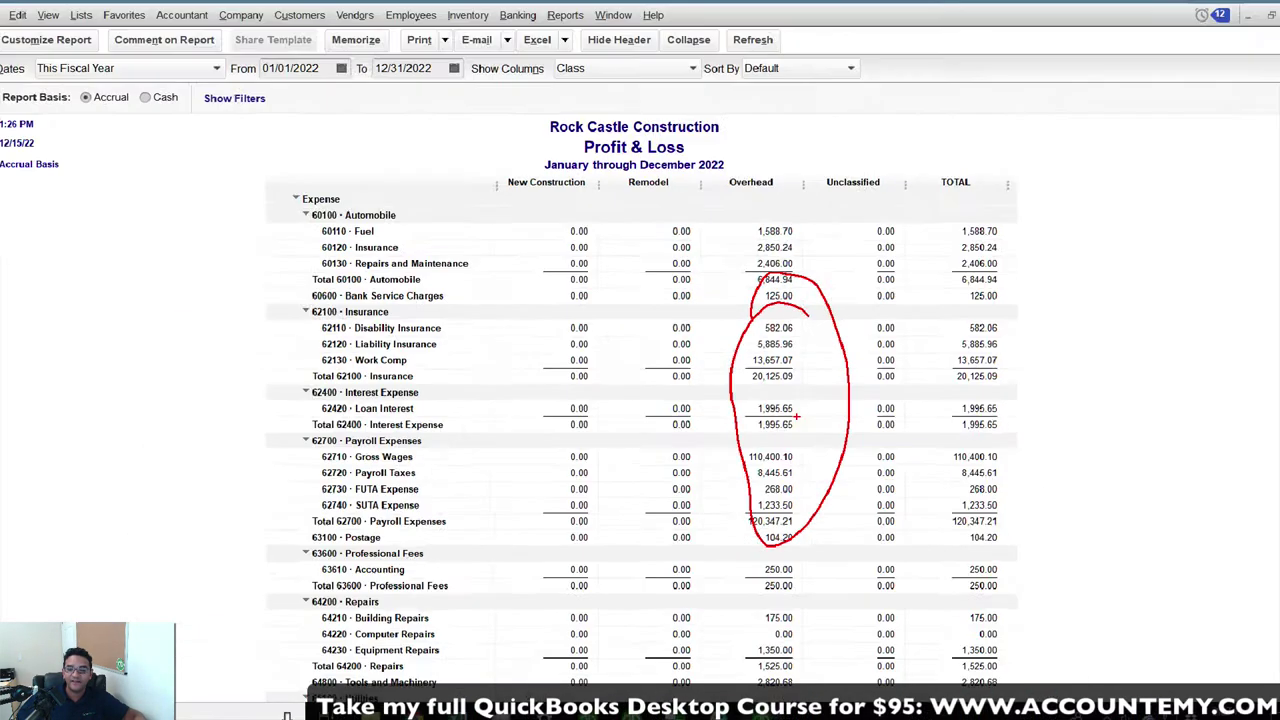
Collapse the by-class Profit & Loss so that subaccounts are rolled up into their parent accounts.
{"action": "key", "text": "Escape"}
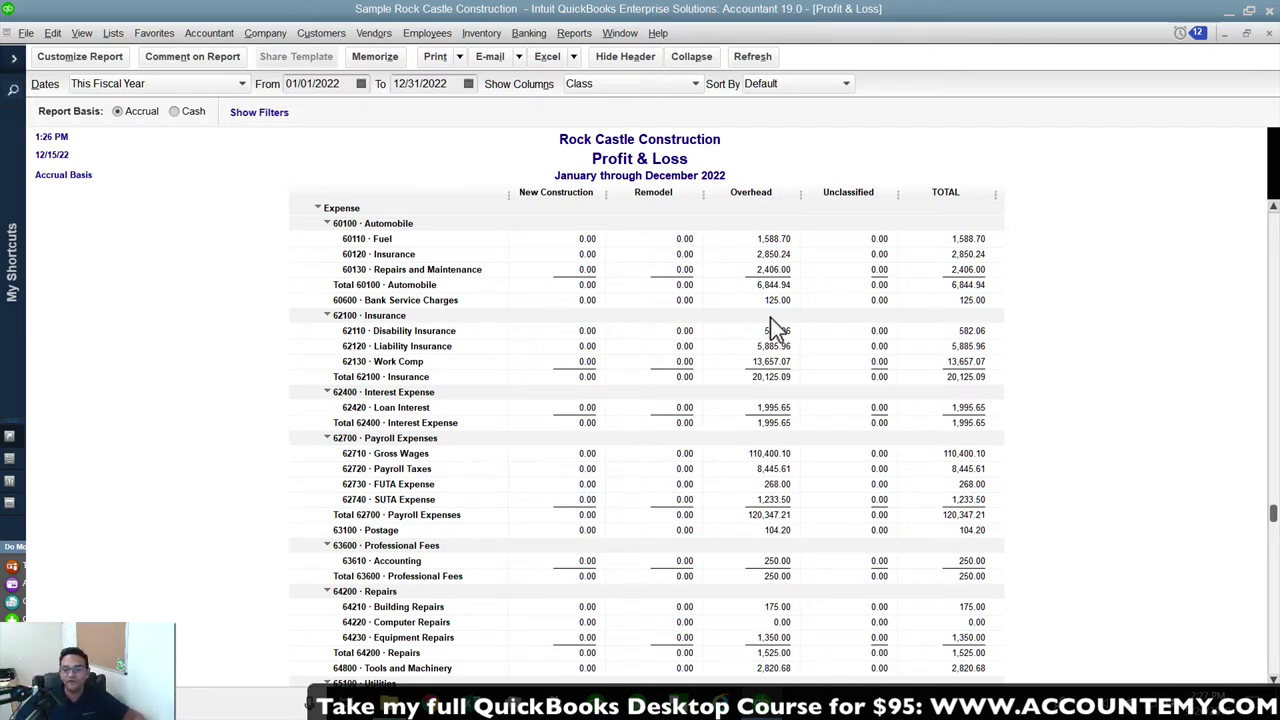
{"action": "scroll", "coordinate": [785, 390], "scroll_direction": "down", "scroll_amount": 5}
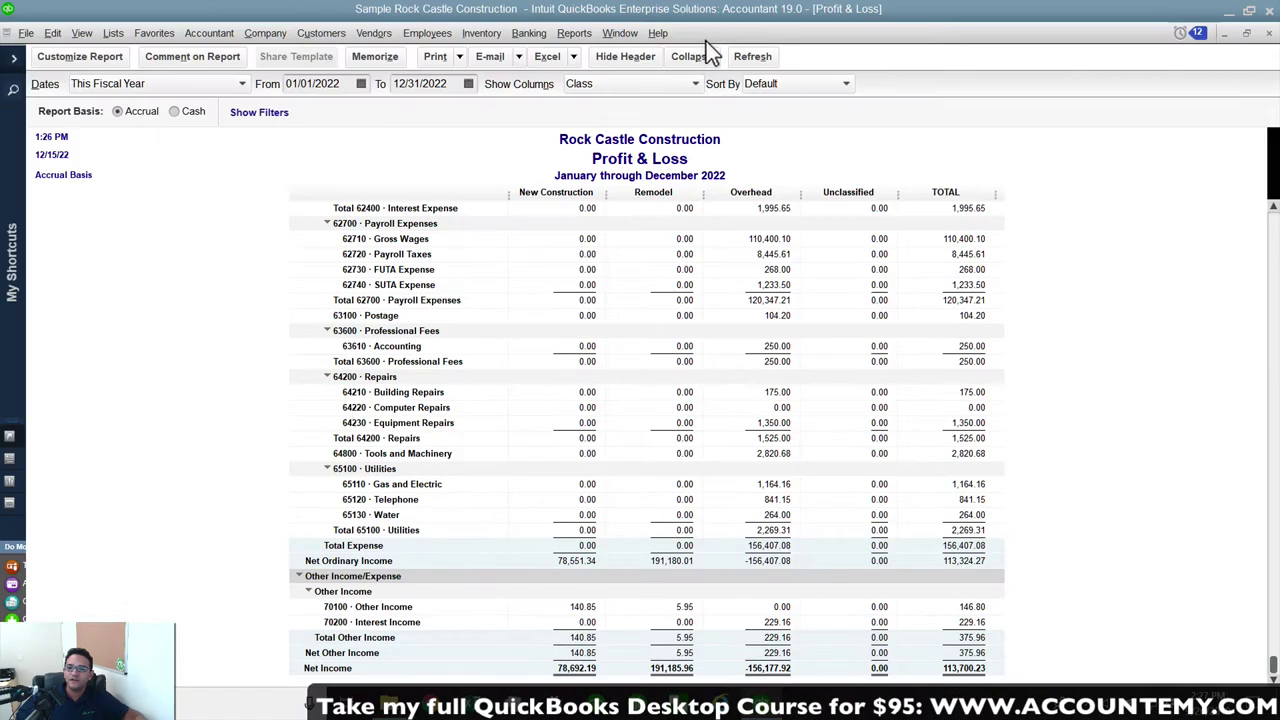
{"action": "left_click", "coordinate": [684, 94]}
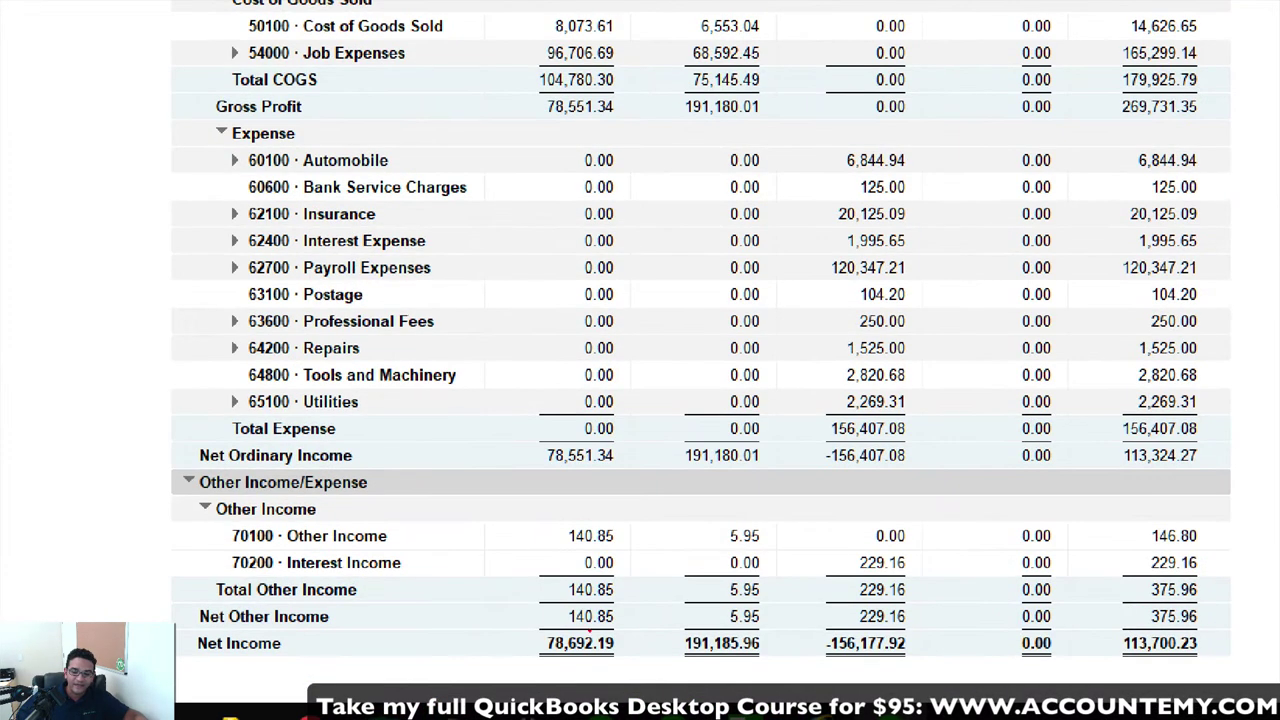
Compare the Net Income of the New Construction, Remodel and Overhead classes on the collapsed report.
{"action": "mouse_move", "coordinate": [523, 673]}
{"action": "left_mouse_down"}
{"action": "mouse_move", "coordinate": [647, 619]}
{"action": "mouse_move", "coordinate": [556, 688]}
{"action": "left_mouse_up"}
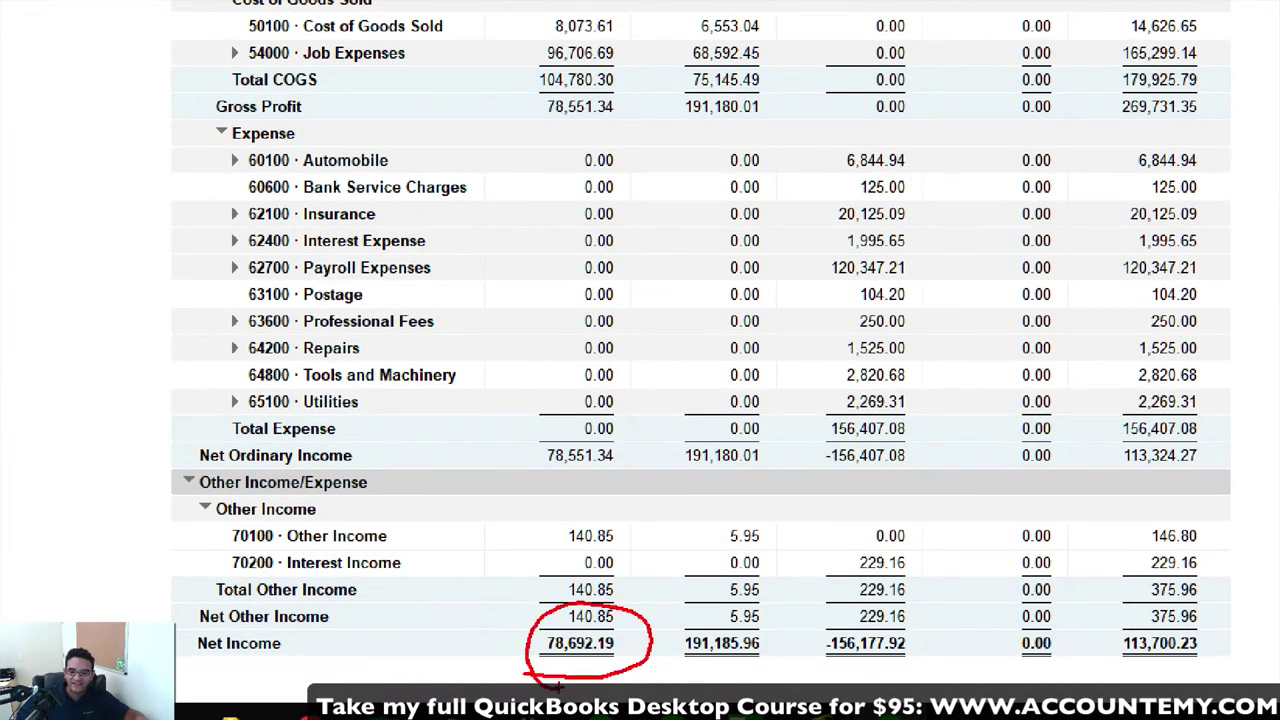
{"action": "mouse_move", "coordinate": [796, 620]}
{"action": "left_mouse_down"}
{"action": "mouse_move", "coordinate": [682, 698]}
{"action": "mouse_move", "coordinate": [768, 598]}
{"action": "left_mouse_up"}
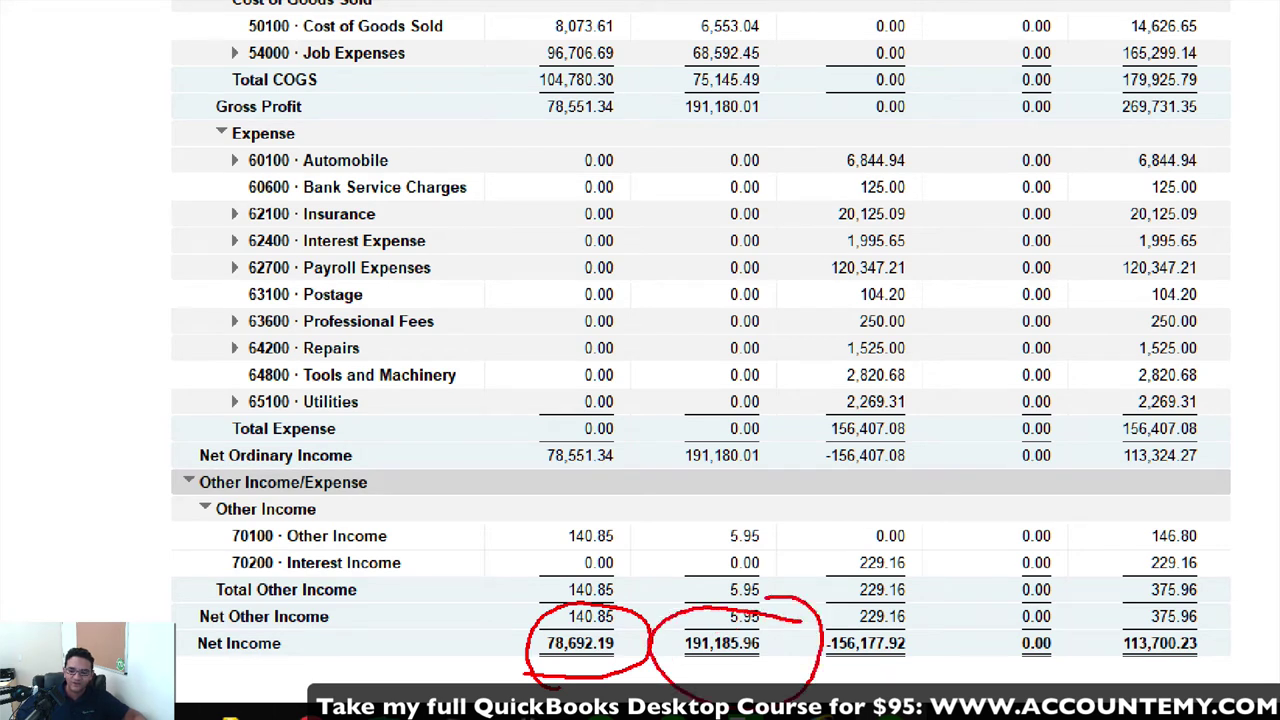
{"action": "mouse_move", "coordinate": [945, 612]}
{"action": "left_mouse_down"}
{"action": "mouse_move", "coordinate": [822, 606]}
{"action": "mouse_move", "coordinate": [995, 628]}
{"action": "mouse_move", "coordinate": [926, 610]}
{"action": "left_mouse_up"}
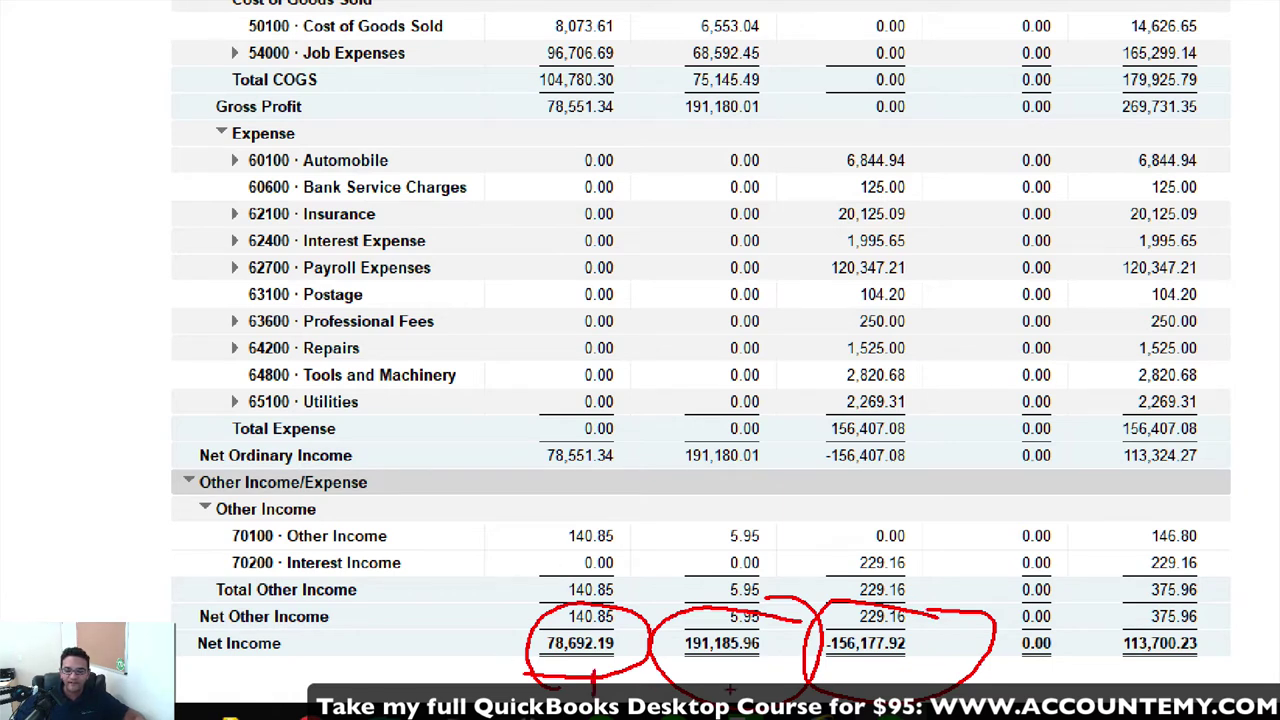
{"action": "left_click_drag", "start_coordinate": [735, 655], "coordinate": [737, 702]}
{"action": "mouse_move", "coordinate": [827, 657]}
{"action": "left_mouse_down"}
{"action": "mouse_move", "coordinate": [922, 655]}
{"action": "mouse_move", "coordinate": [822, 624]}
{"action": "left_mouse_up"}
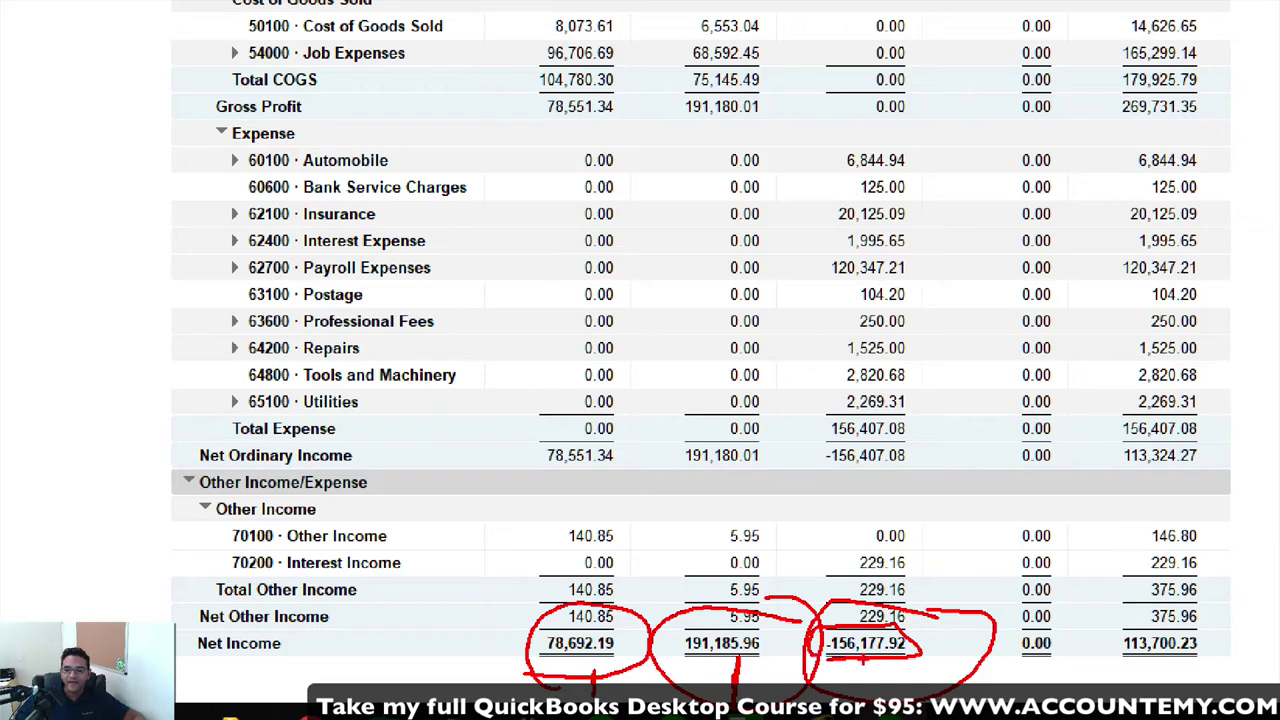
{"action": "key", "text": "Escape"}
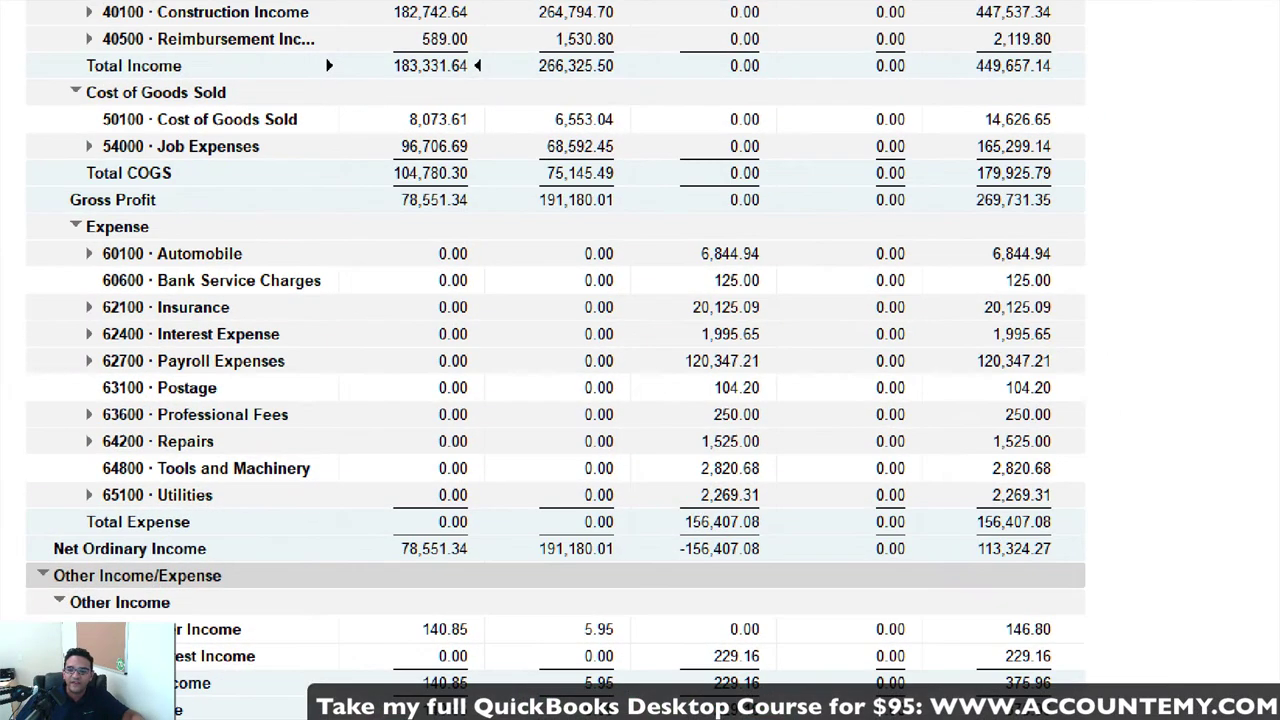
Examine the expense amounts in the Overhead column and the Unclassified column of the collapsed report.
{"action": "mouse_move", "coordinate": [777, 228]}
{"action": "left_mouse_down"}
{"action": "mouse_move", "coordinate": [657, 260]}
{"action": "mouse_move", "coordinate": [830, 245]}
{"action": "mouse_move", "coordinate": [775, 224]}
{"action": "left_mouse_up"}
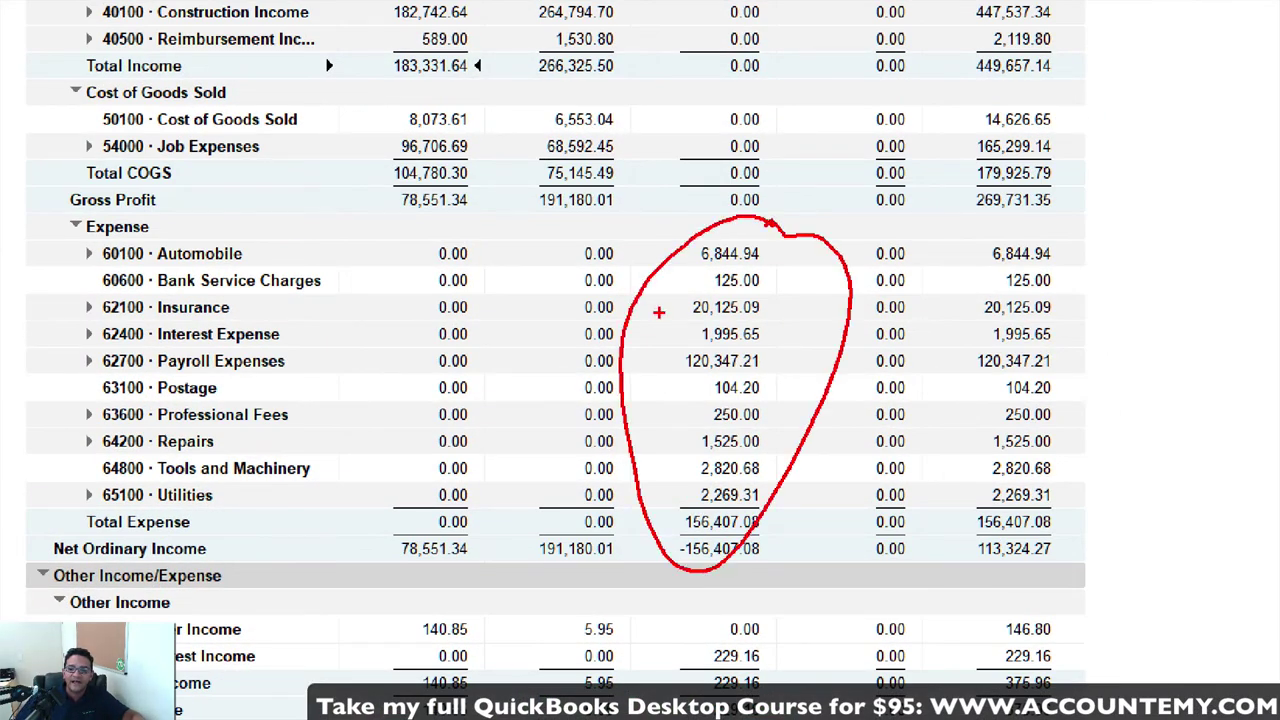
{"action": "mouse_move", "coordinate": [659, 313]}
{"action": "left_mouse_down"}
{"action": "mouse_move", "coordinate": [565, 302]}
{"action": "mouse_move", "coordinate": [478, 335]}
{"action": "left_mouse_up"}
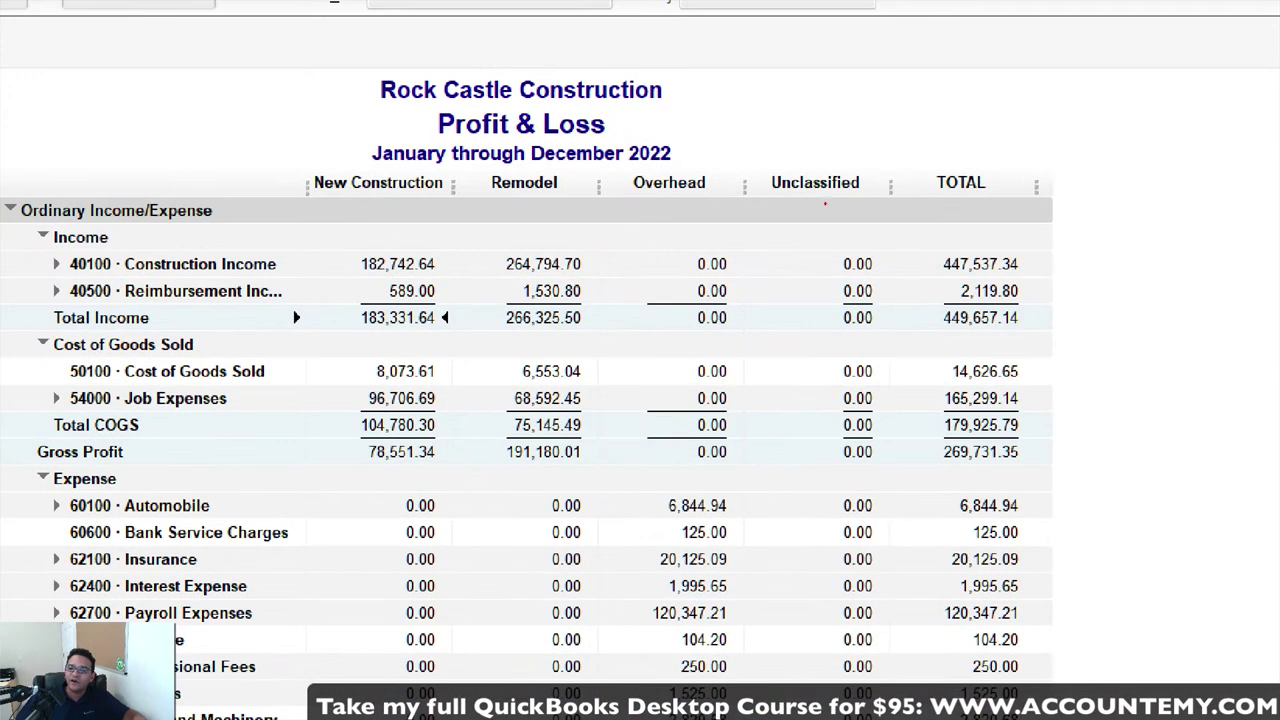
{"action": "mouse_move", "coordinate": [795, 202]}
{"action": "left_mouse_down"}
{"action": "mouse_move", "coordinate": [809, 199]}
{"action": "mouse_move", "coordinate": [815, 168]}
{"action": "mouse_move", "coordinate": [799, 209]}
{"action": "left_mouse_up"}
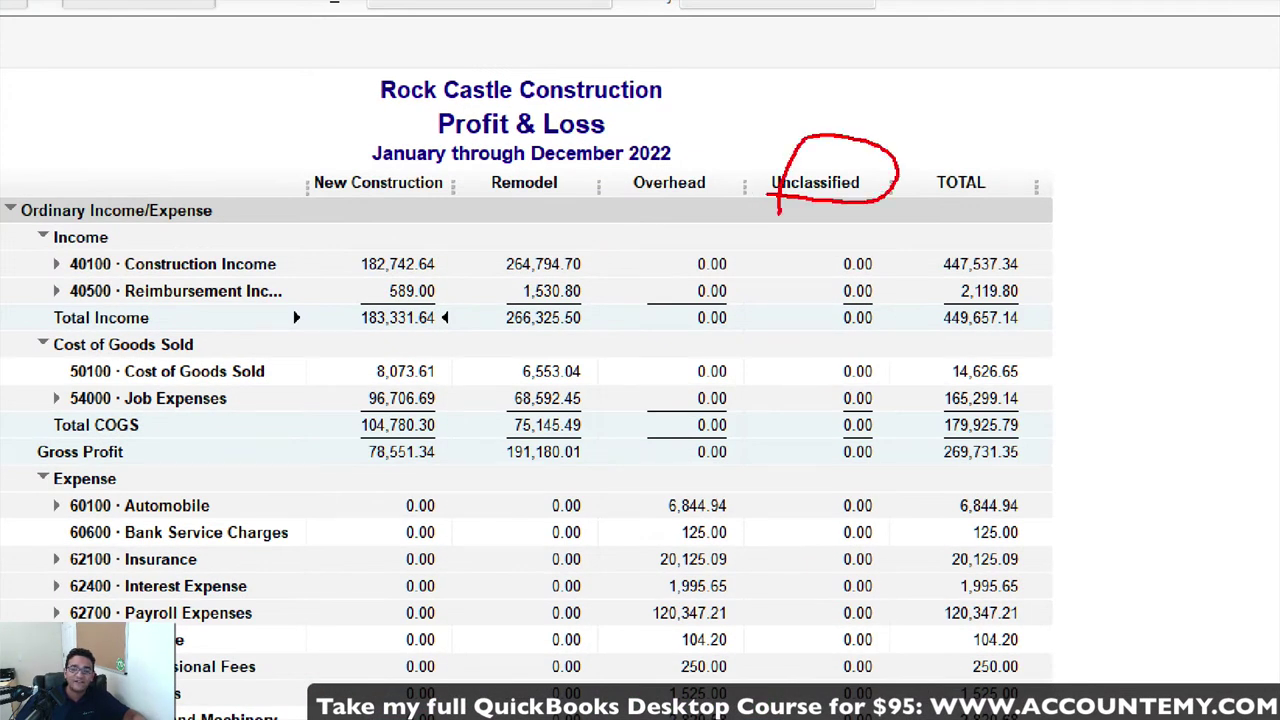
{"action": "key", "text": "Escape"}
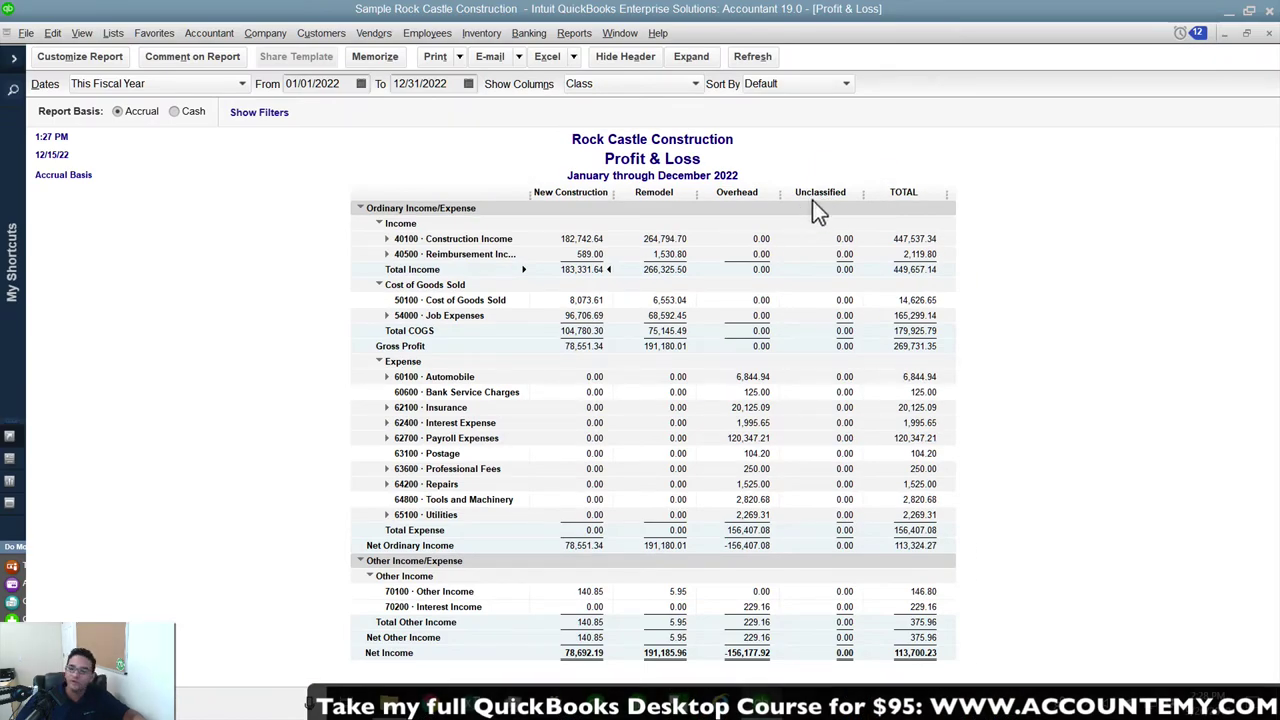
Start a new check from the 10100 Checking account to A Cheung Limited for 500.00.
{"action": "key", "text": "ctrl+w"}
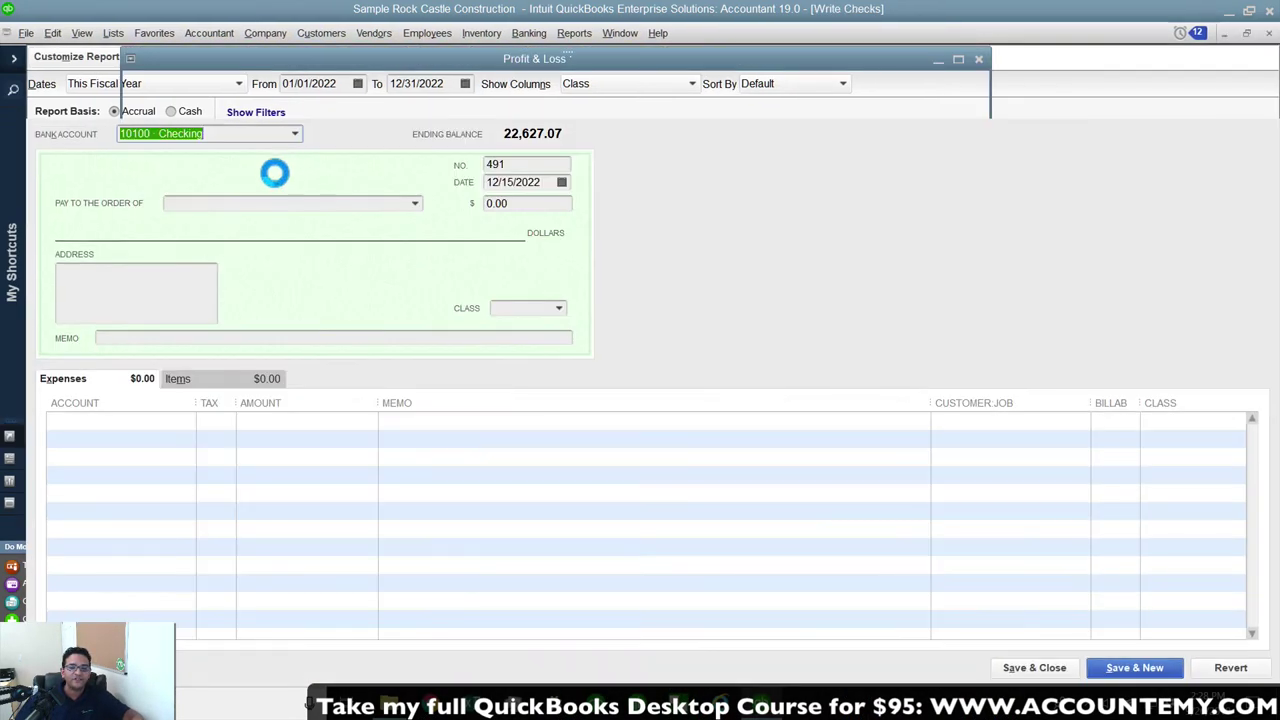
{"action": "left_click", "coordinate": [416, 204]}
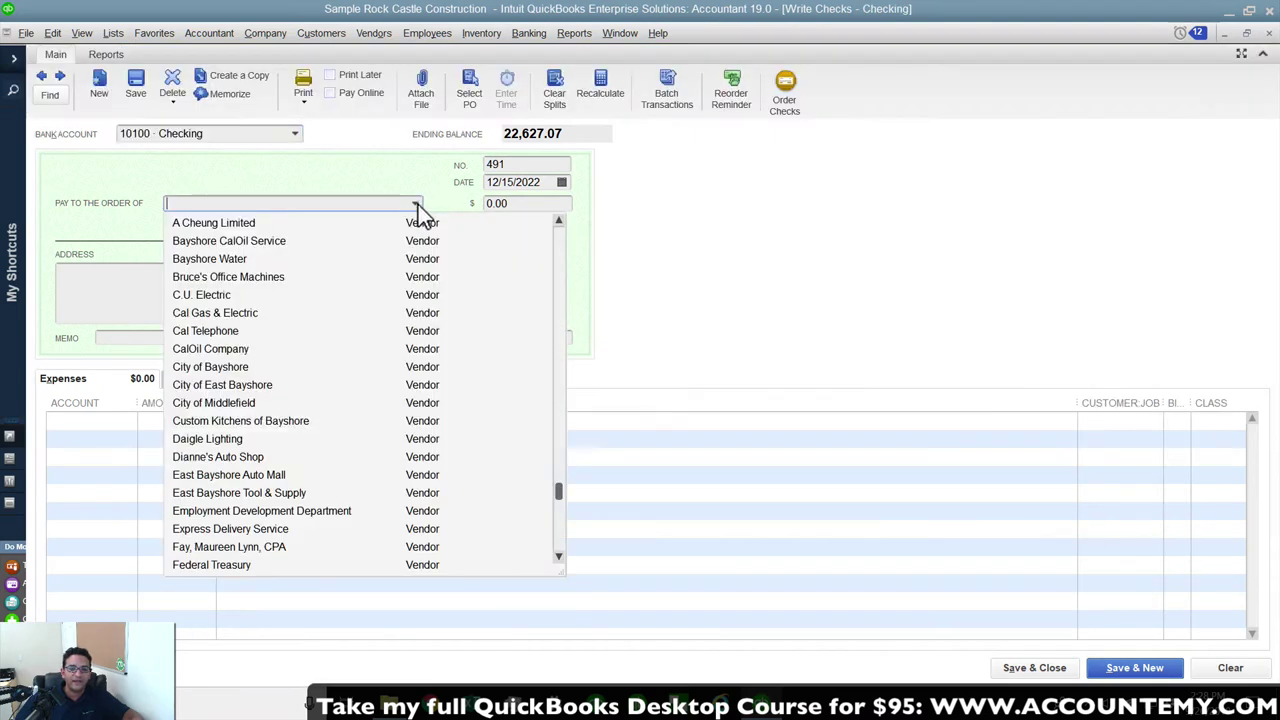
{"action": "left_click", "coordinate": [250, 223]}
{"action": "left_click", "coordinate": [662, 231]}
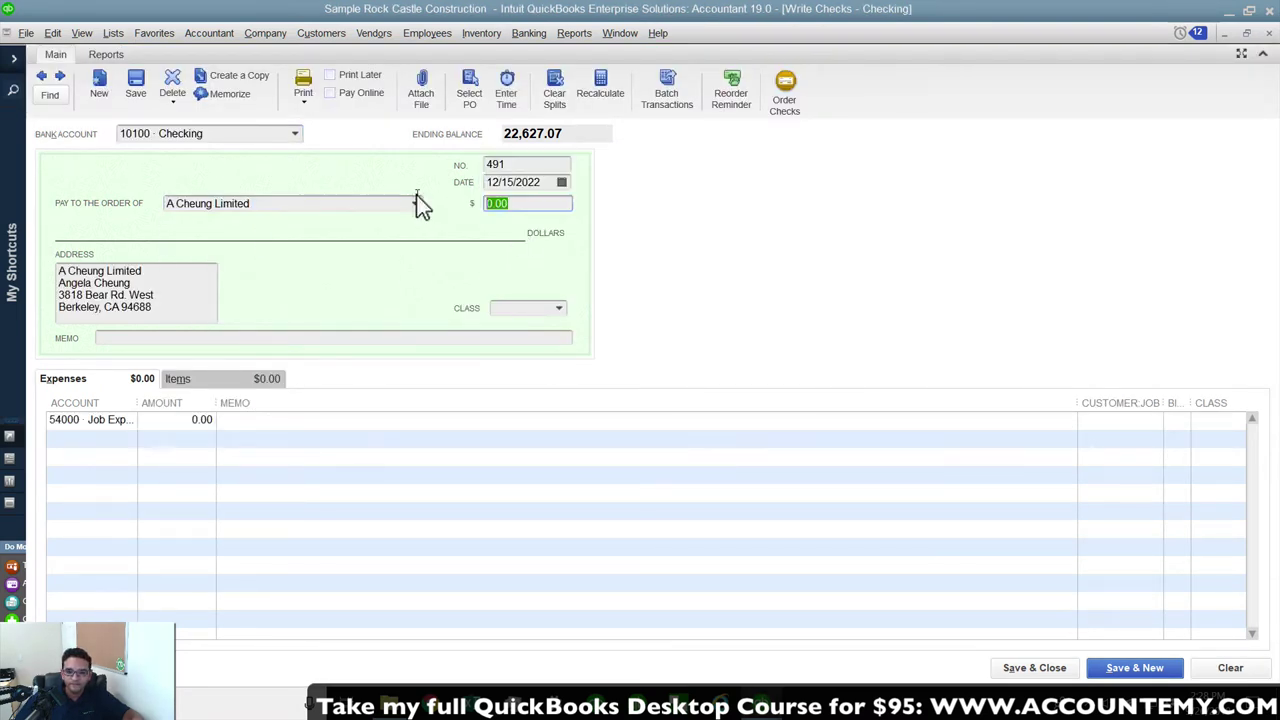
{"action": "type", "text": "500"}
{"action": "key", "text": "Tab"}
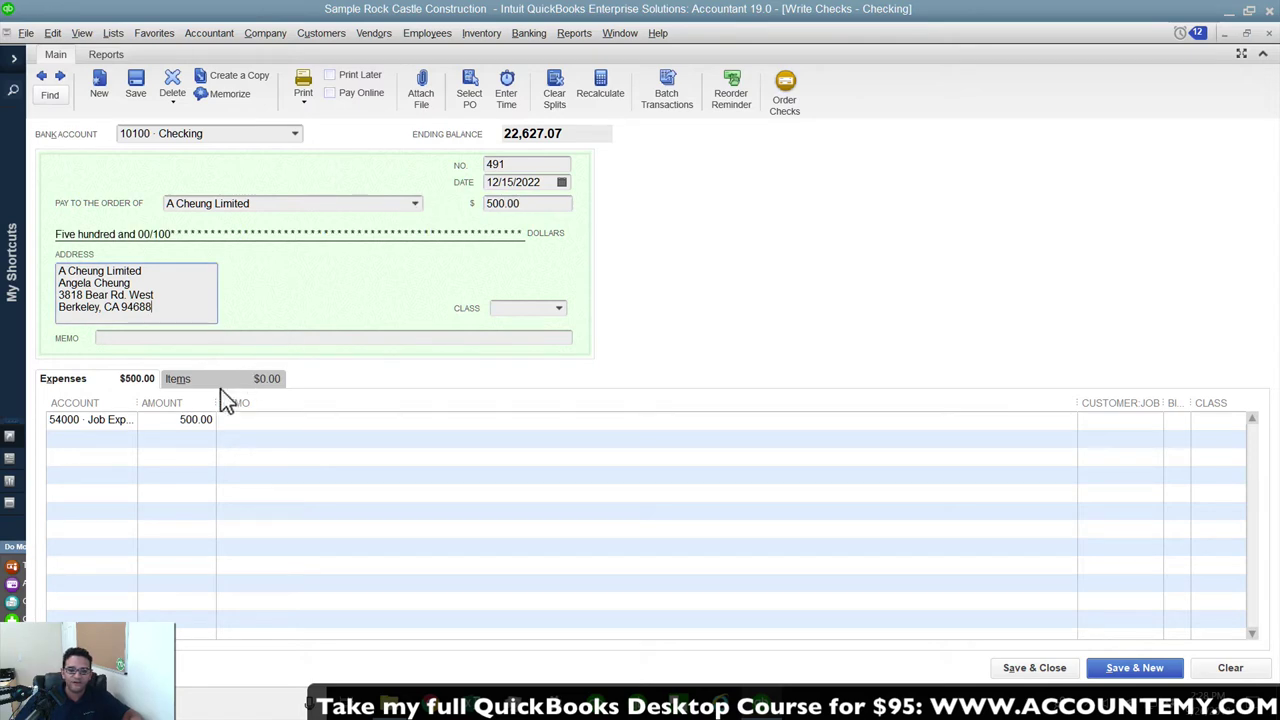
Widen the Account, Customer:Job and Class columns in the check's expense lines.
{"action": "left_click_drag", "start_coordinate": [136, 403], "coordinate": [172, 403]}
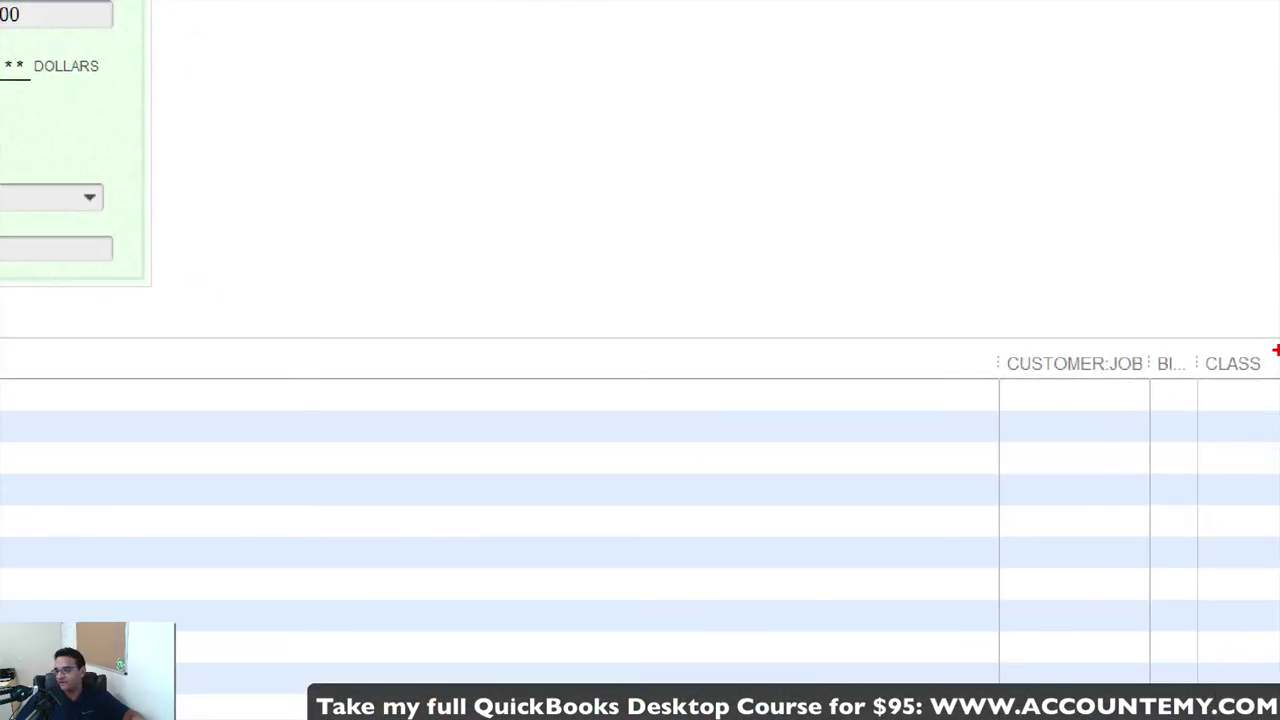
{"action": "mouse_move", "coordinate": [1276, 350]}
{"action": "left_mouse_down"}
{"action": "mouse_move", "coordinate": [1234, 400]}
{"action": "mouse_move", "coordinate": [1260, 445]}
{"action": "mouse_move", "coordinate": [1160, 395]}
{"action": "mouse_move", "coordinate": [1255, 365]}
{"action": "left_mouse_up"}
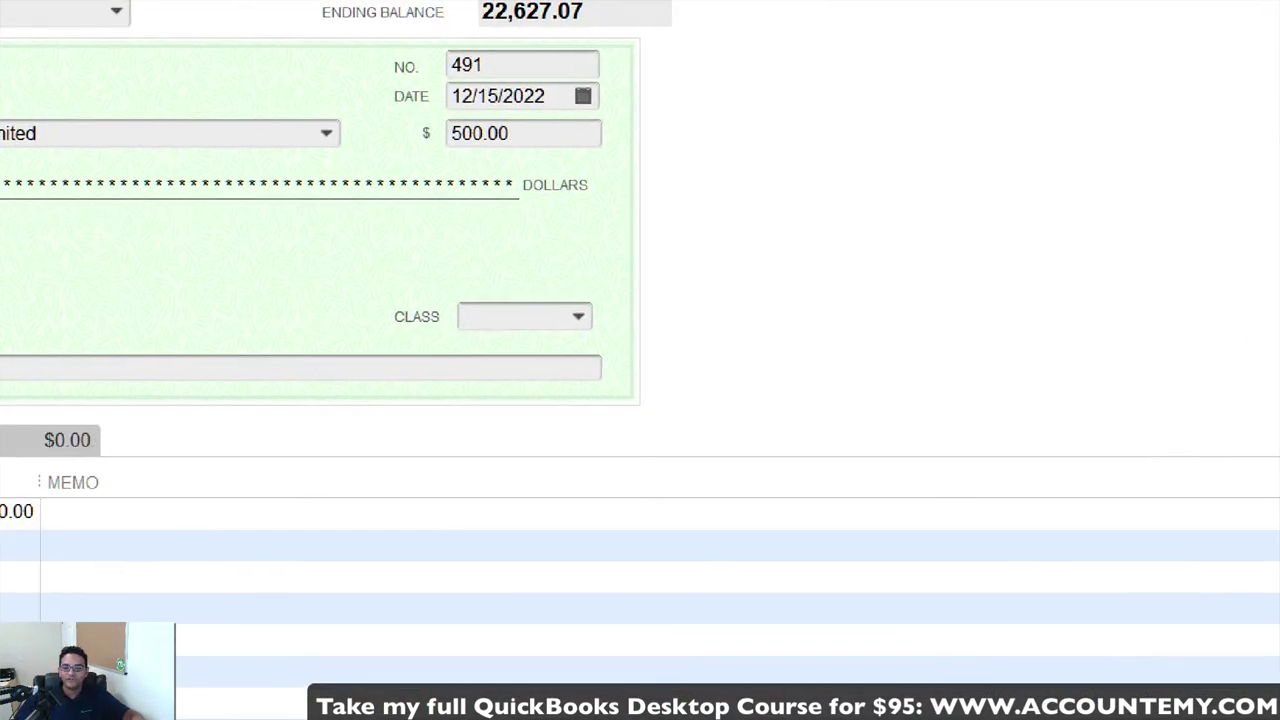
{"action": "mouse_move", "coordinate": [592, 286]}
{"action": "left_mouse_down"}
{"action": "mouse_move", "coordinate": [432, 252]}
{"action": "mouse_move", "coordinate": [680, 320]}
{"action": "mouse_move", "coordinate": [422, 263]}
{"action": "left_mouse_up"}
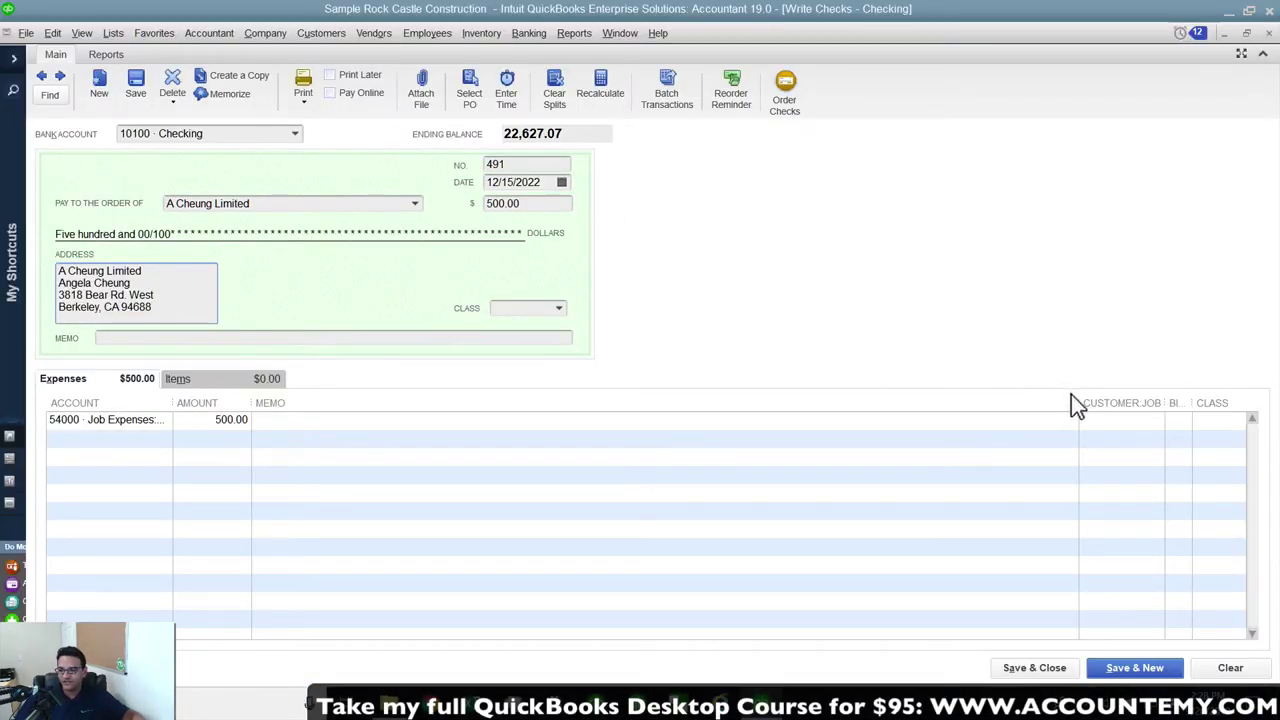
{"action": "left_click_drag", "start_coordinate": [1078, 402], "coordinate": [829, 392]}
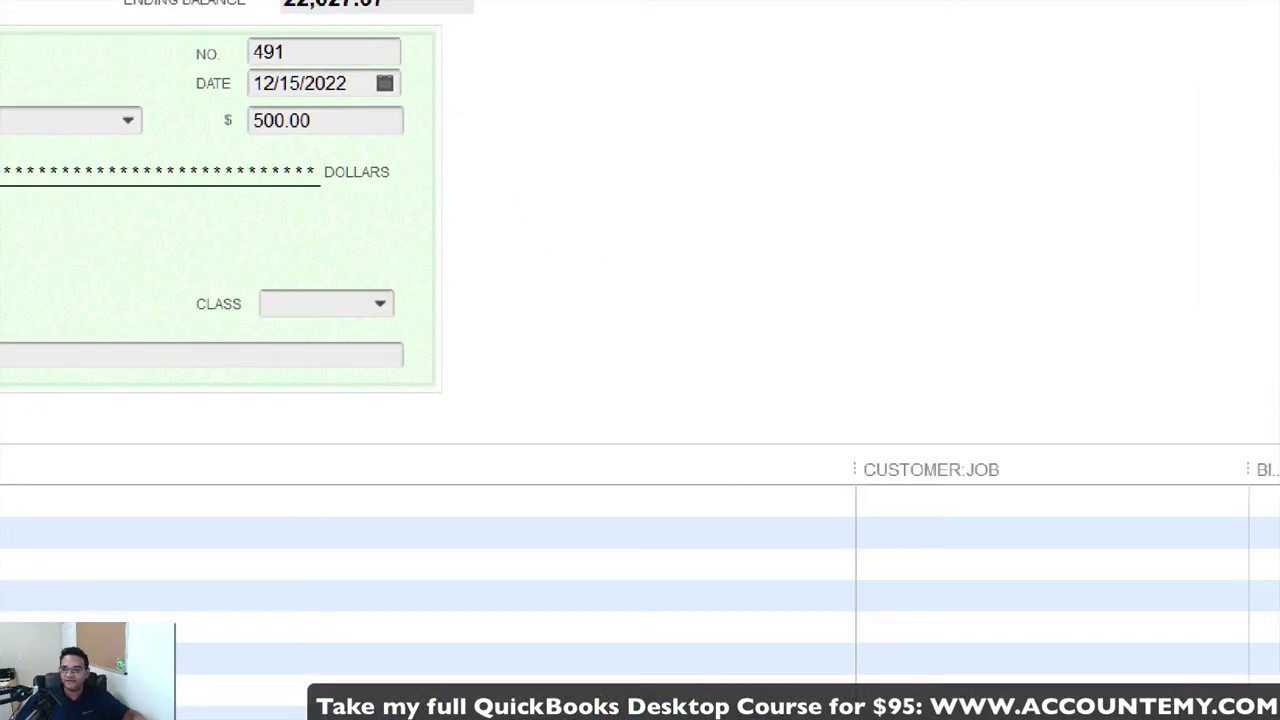
Examine where a class can be assigned on the check, in its header and on each expense line.
{"action": "mouse_move", "coordinate": [370, 268]}
{"action": "left_mouse_down"}
{"action": "mouse_move", "coordinate": [120, 243]}
{"action": "mouse_move", "coordinate": [163, 346]}
{"action": "mouse_move", "coordinate": [327, 231]}
{"action": "left_mouse_up"}
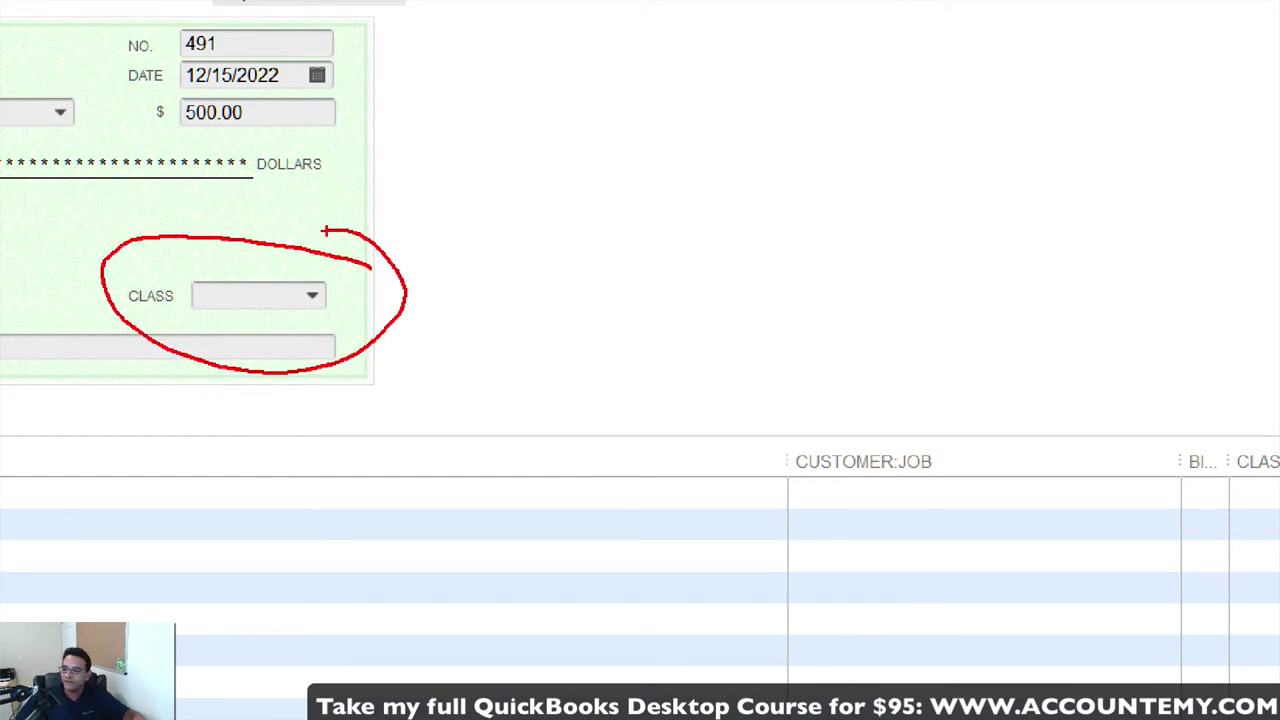
{"action": "key", "text": "Escape"}
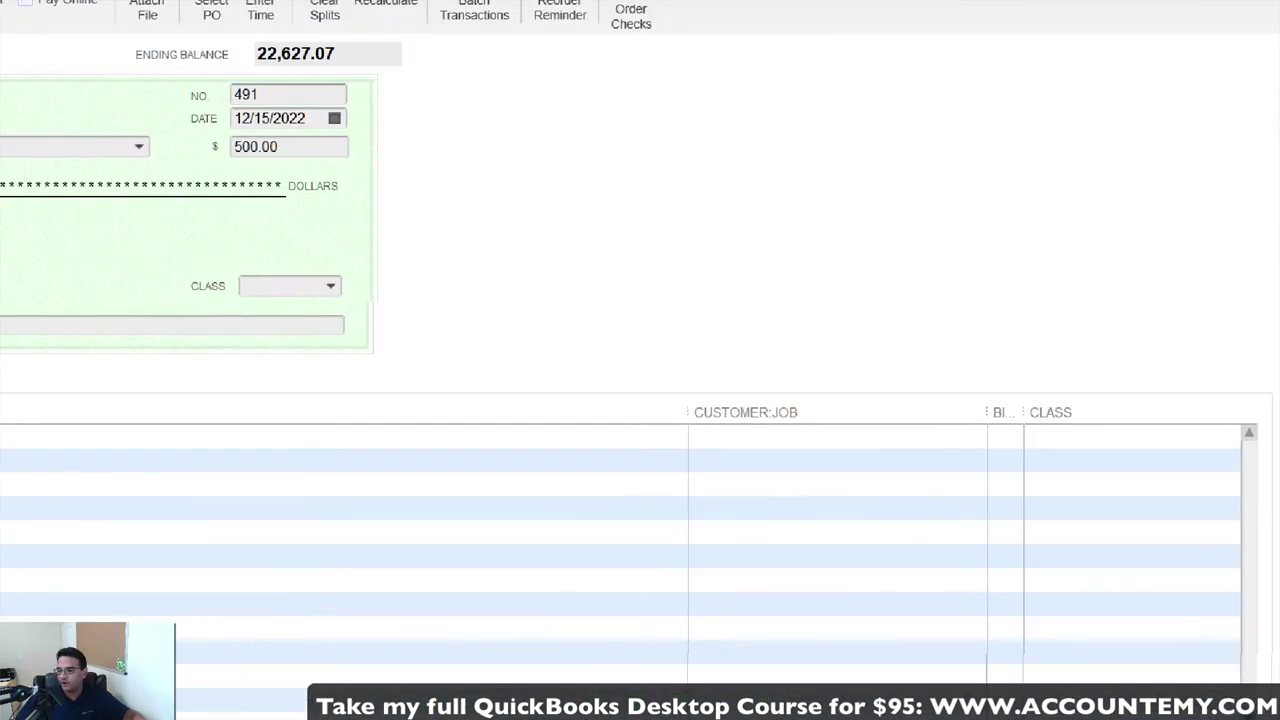
{"action": "mouse_move", "coordinate": [1128, 380]}
{"action": "left_mouse_down"}
{"action": "mouse_move", "coordinate": [1077, 351]}
{"action": "mouse_move", "coordinate": [1080, 517]}
{"action": "mouse_move", "coordinate": [1048, 368]}
{"action": "left_mouse_up"}
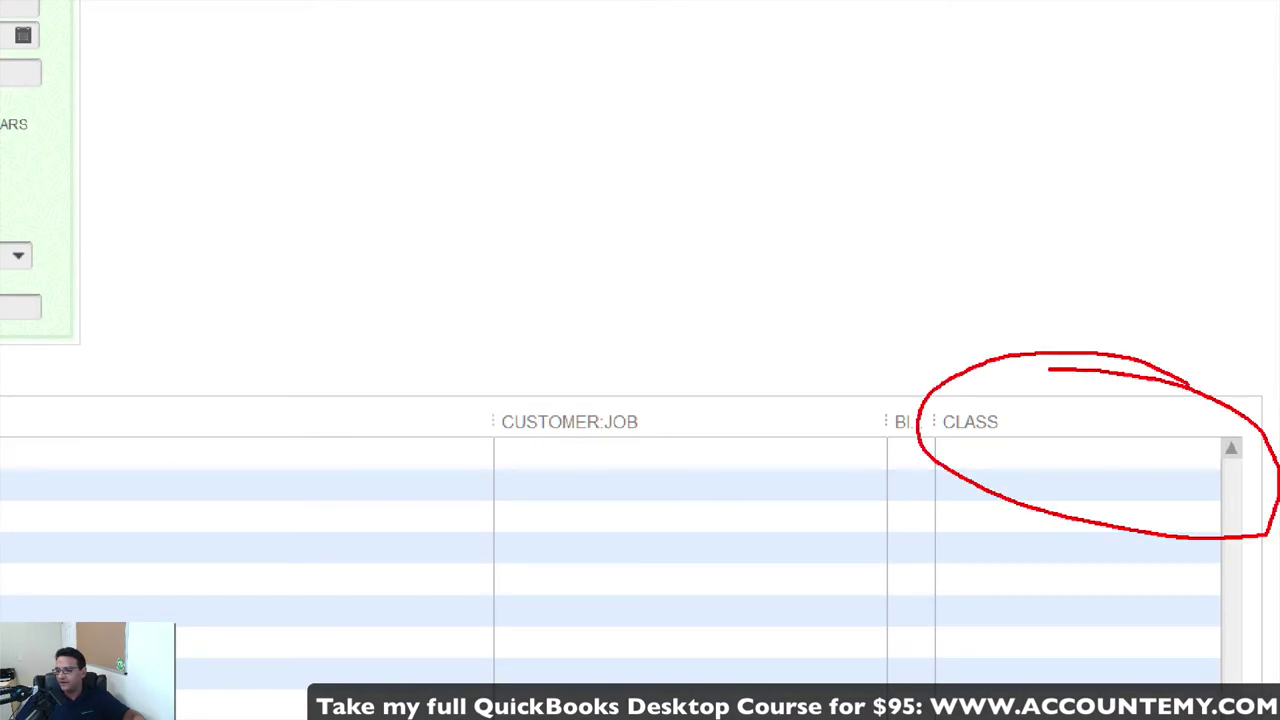
{"action": "key", "text": "Escape"}
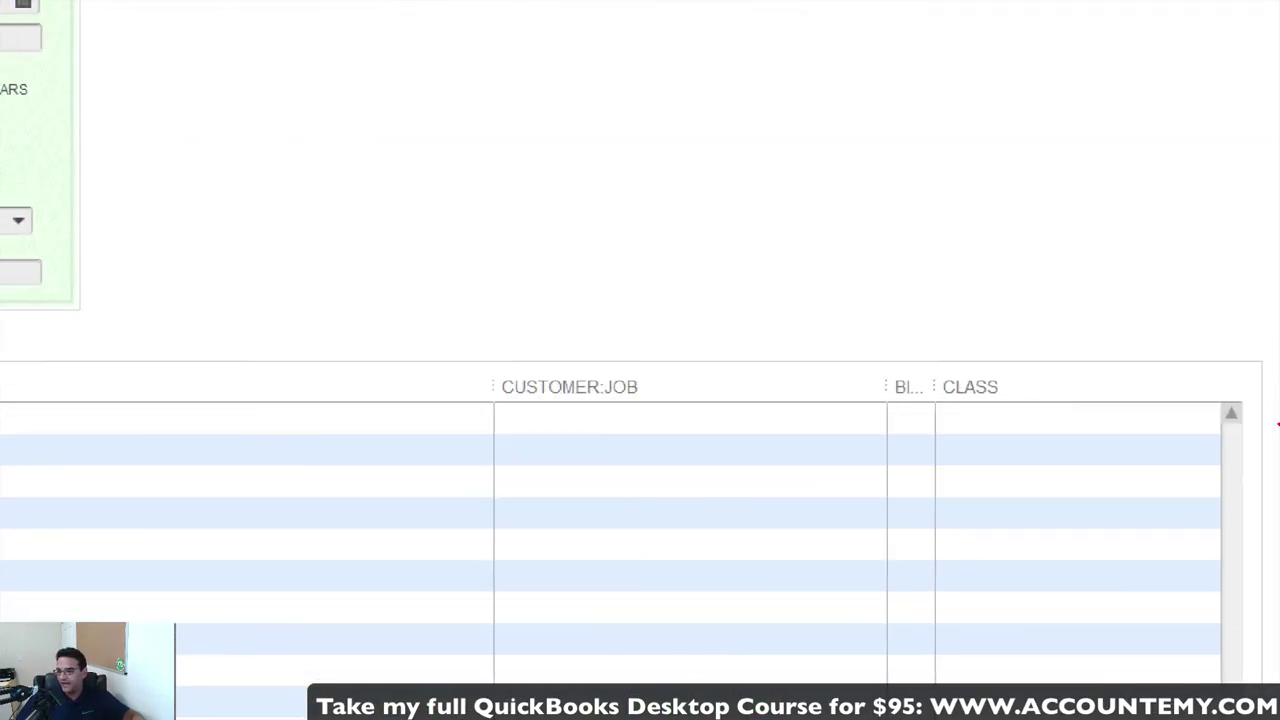
{"action": "mouse_move", "coordinate": [1272, 381]}
{"action": "left_mouse_down"}
{"action": "mouse_move", "coordinate": [1156, 322]}
{"action": "mouse_move", "coordinate": [884, 432]}
{"action": "mouse_move", "coordinate": [1272, 348]}
{"action": "mouse_move", "coordinate": [1058, 308]}
{"action": "left_mouse_up"}
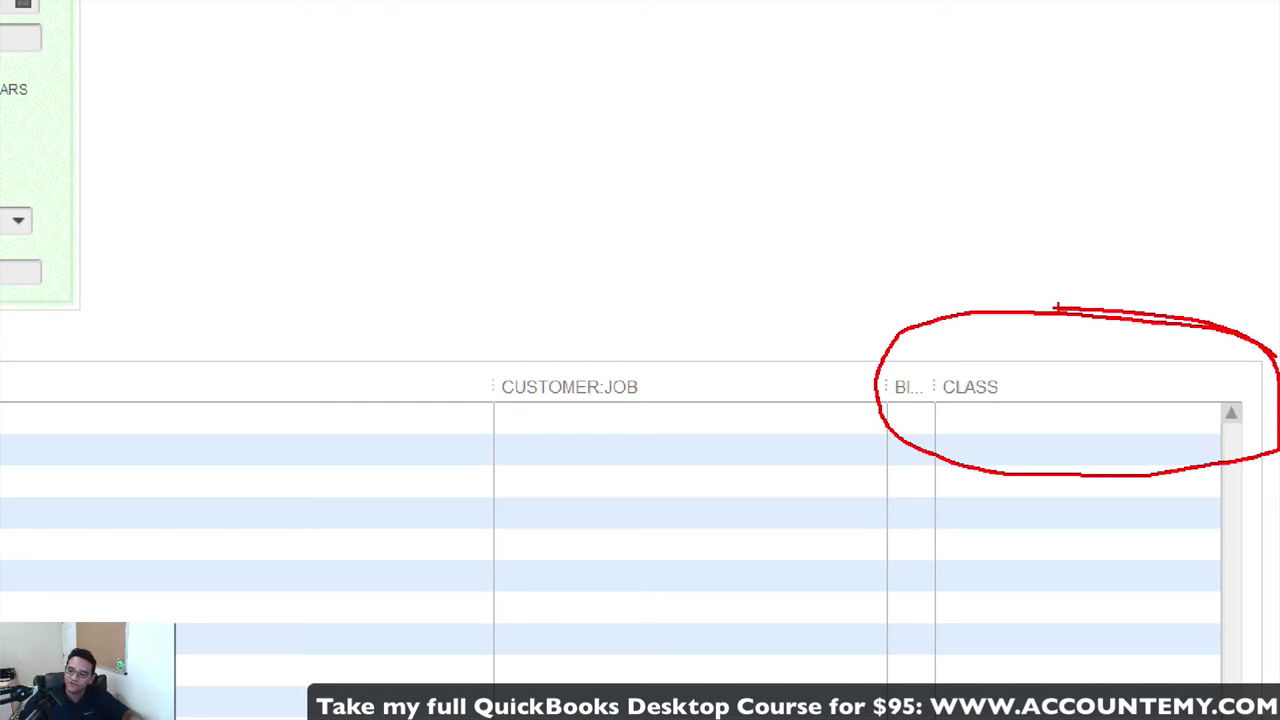
{"action": "left_click_drag", "start_coordinate": [937, 433], "coordinate": [1221, 435]}
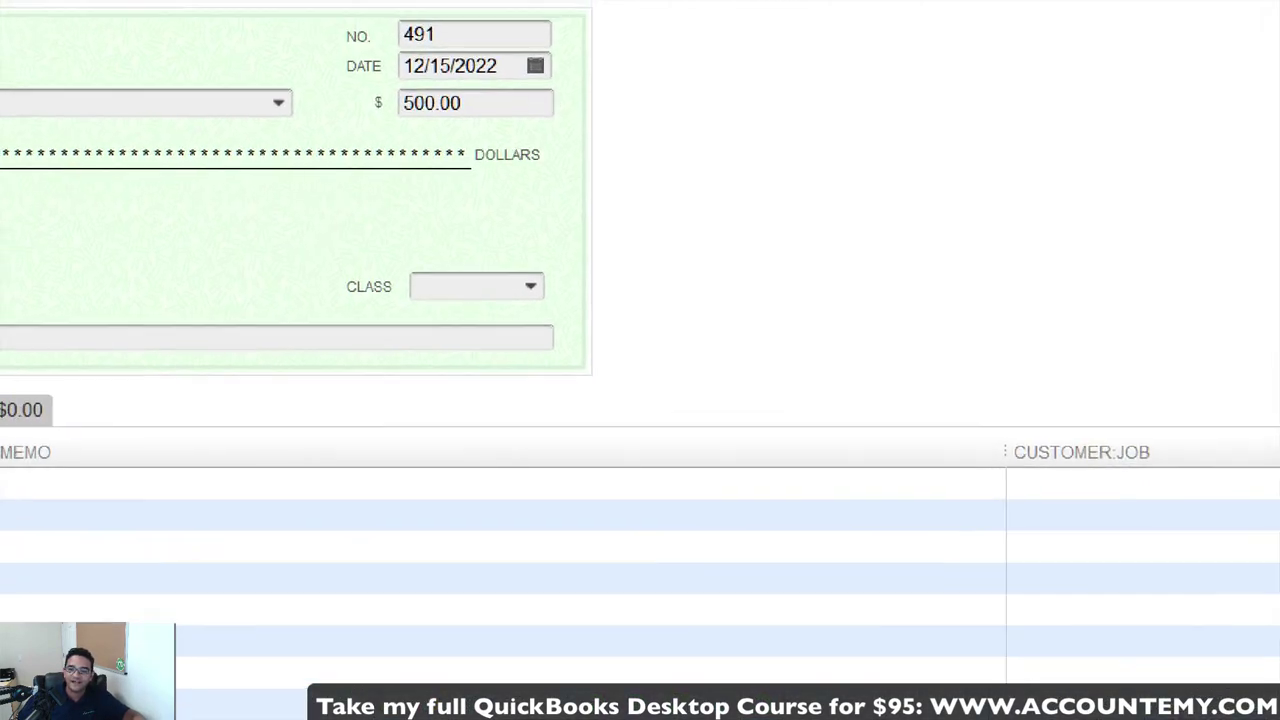
{"action": "mouse_move", "coordinate": [581, 284]}
{"action": "left_mouse_down"}
{"action": "mouse_move", "coordinate": [336, 286]}
{"action": "mouse_move", "coordinate": [502, 225]}
{"action": "left_mouse_up"}
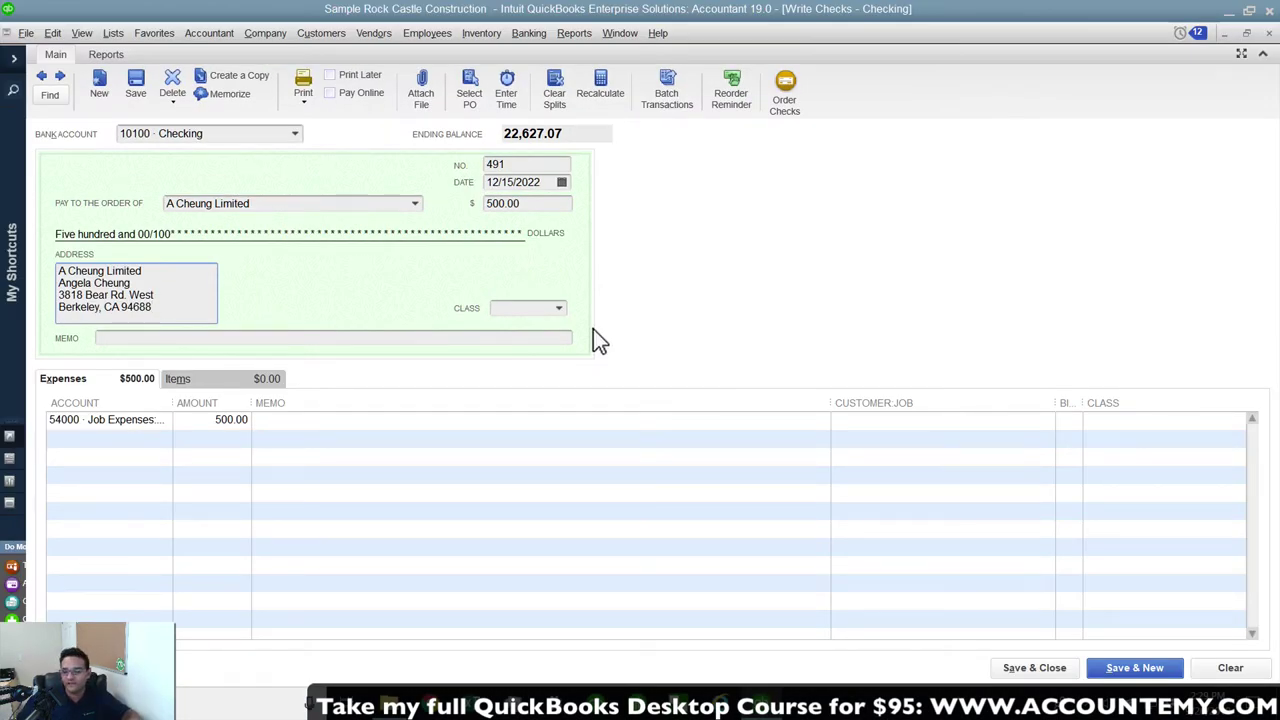
View the classes available for the 500.00 expense line, leave its class blank, and save and close the check.
{"action": "left_click", "coordinate": [1114, 420]}
{"action": "left_click", "coordinate": [1238, 421]}
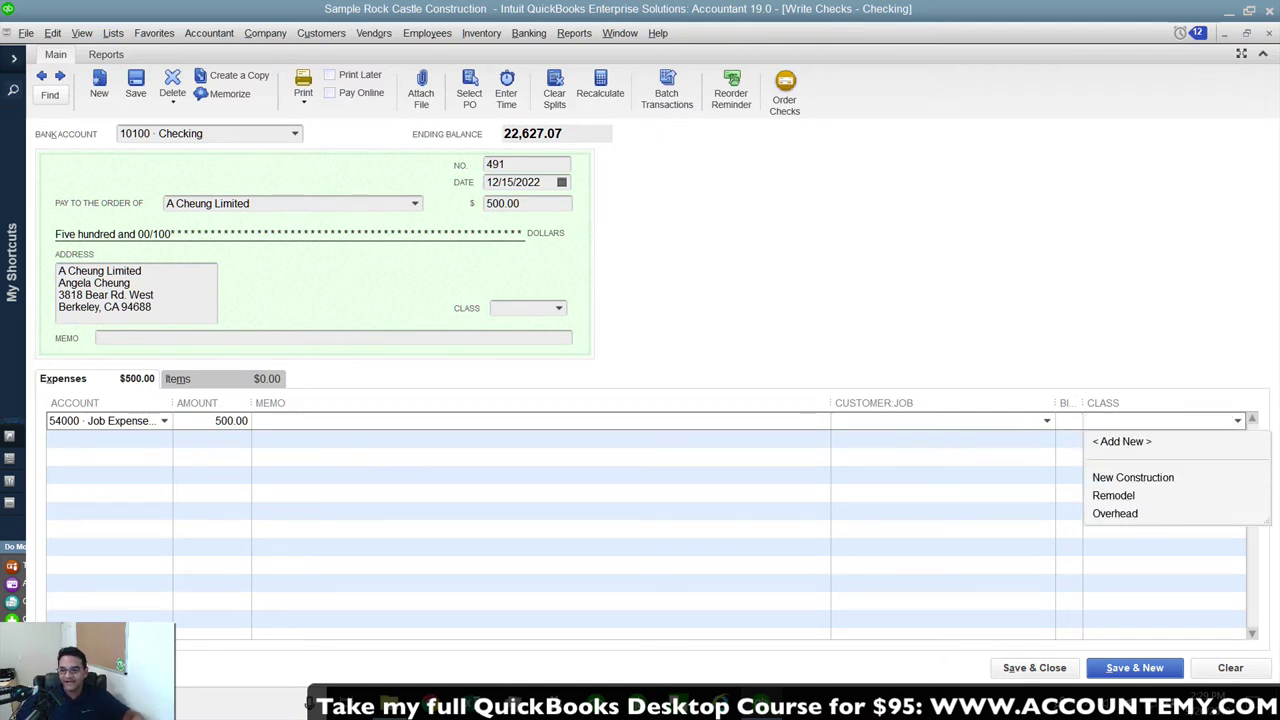
{"action": "left_click", "coordinate": [1076, 374]}
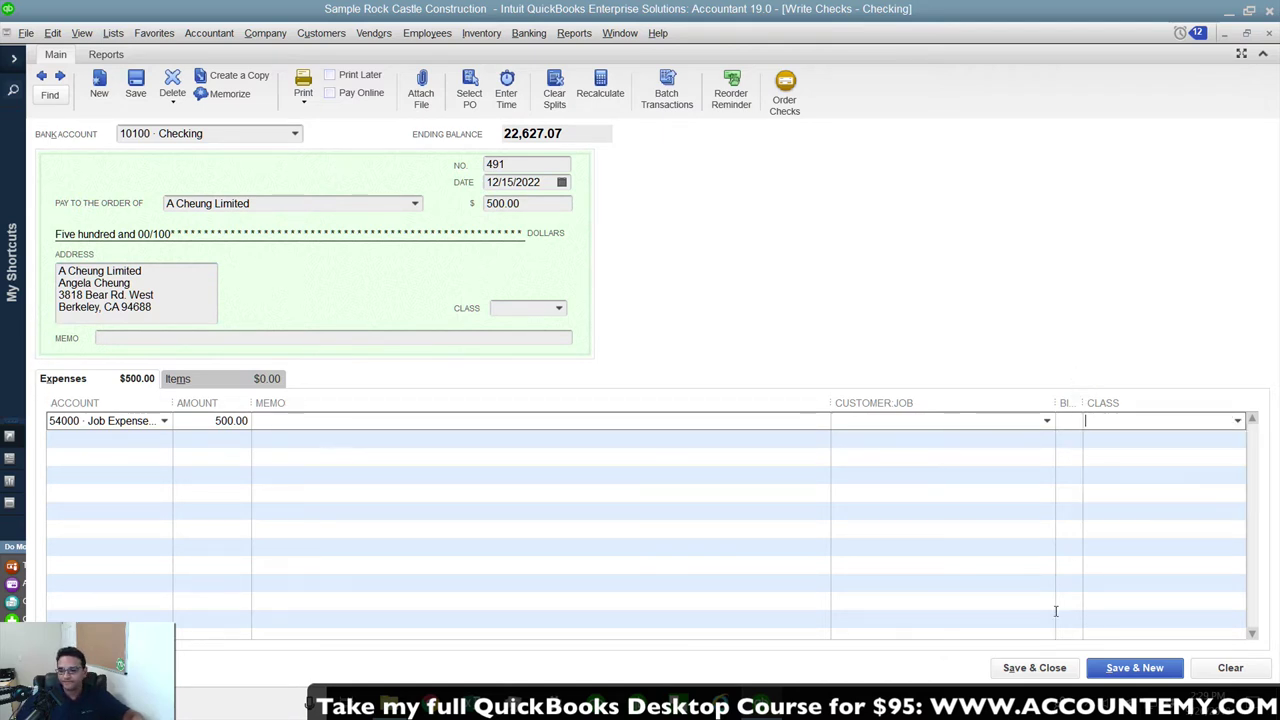
{"action": "left_click", "coordinate": [1031, 667]}
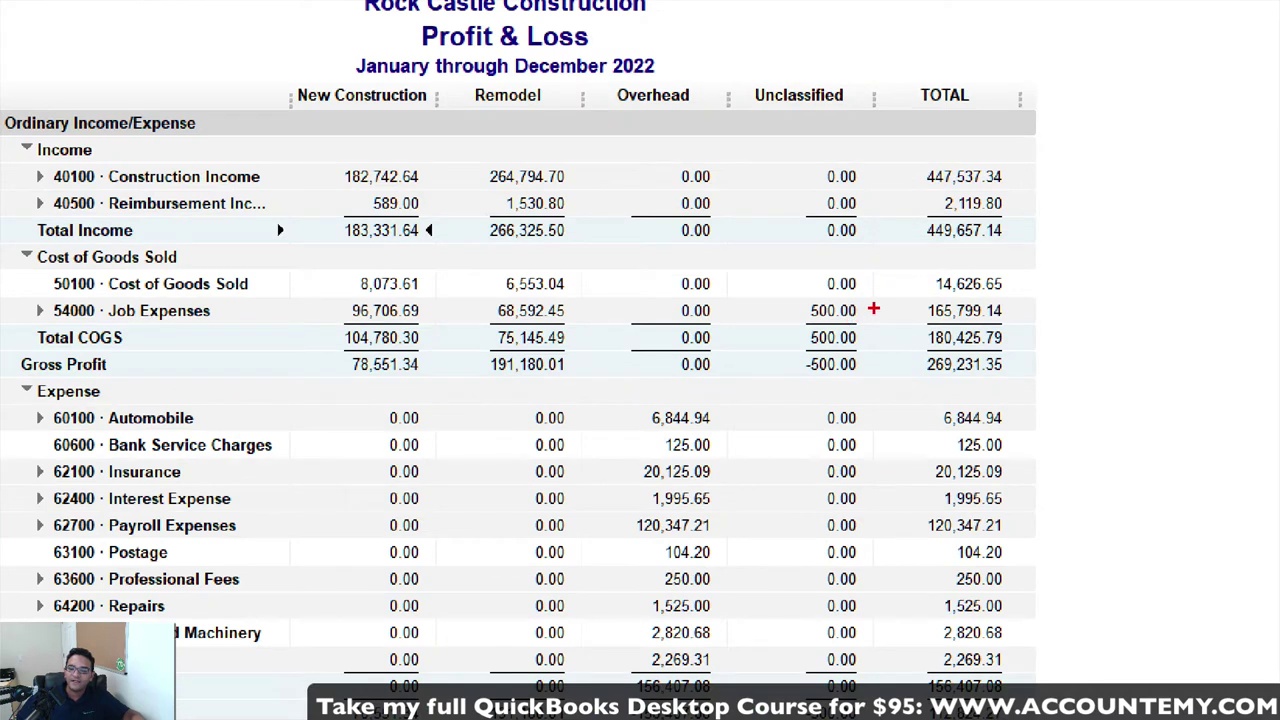
Examine the Unclassified Job Expenses amount in the by-class Profit & Loss, along with the other class columns and the report customization option.
{"action": "mouse_move", "coordinate": [873, 310]}
{"action": "left_mouse_down"}
{"action": "mouse_move", "coordinate": [785, 330]}
{"action": "mouse_move", "coordinate": [880, 300]}
{"action": "left_mouse_up"}
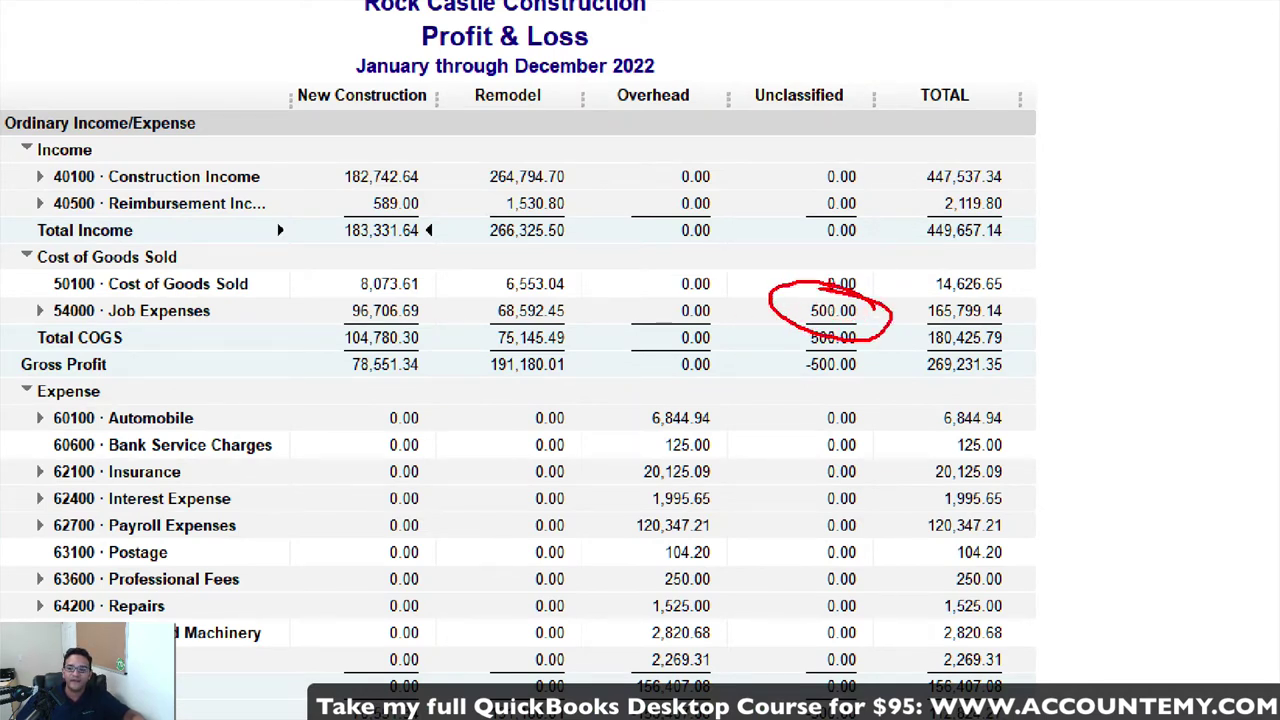
{"action": "left_click_drag", "start_coordinate": [783, 325], "coordinate": [866, 322]}
{"action": "mouse_move", "coordinate": [838, 60]}
{"action": "left_mouse_down"}
{"action": "mouse_move", "coordinate": [760, 112]}
{"action": "mouse_move", "coordinate": [838, 62]}
{"action": "left_mouse_up"}
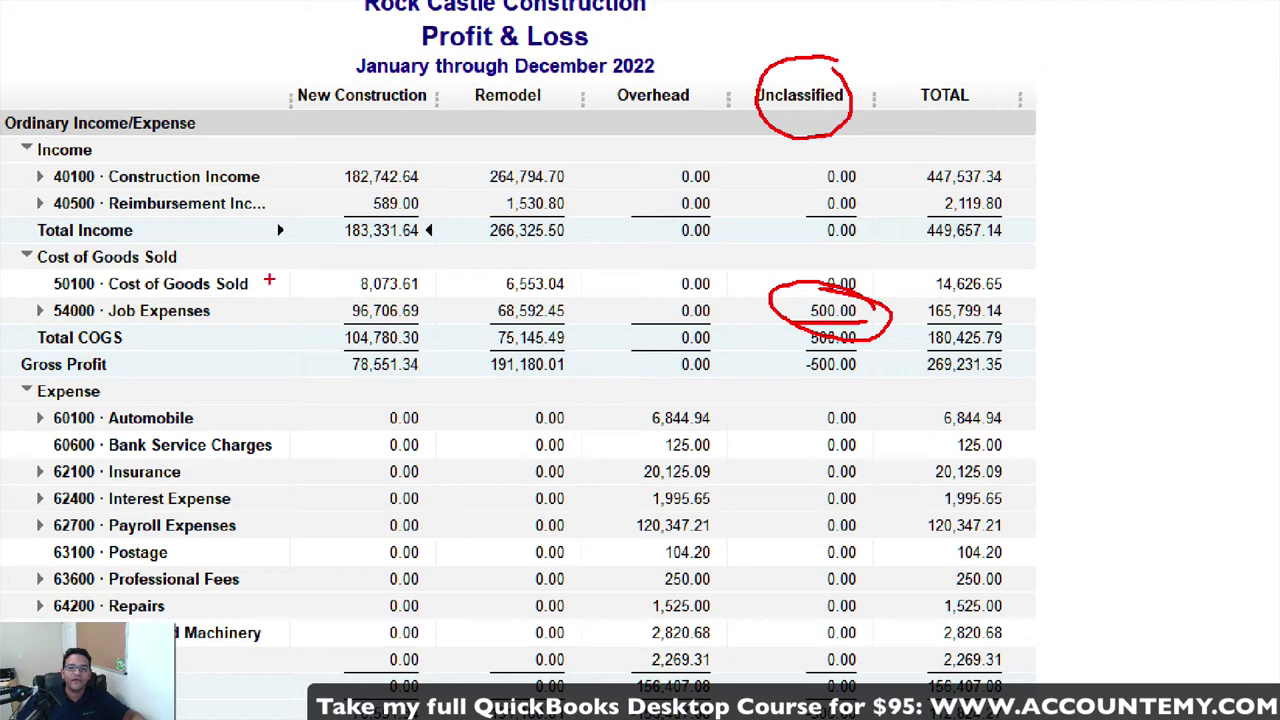
{"action": "key", "text": "Escape"}
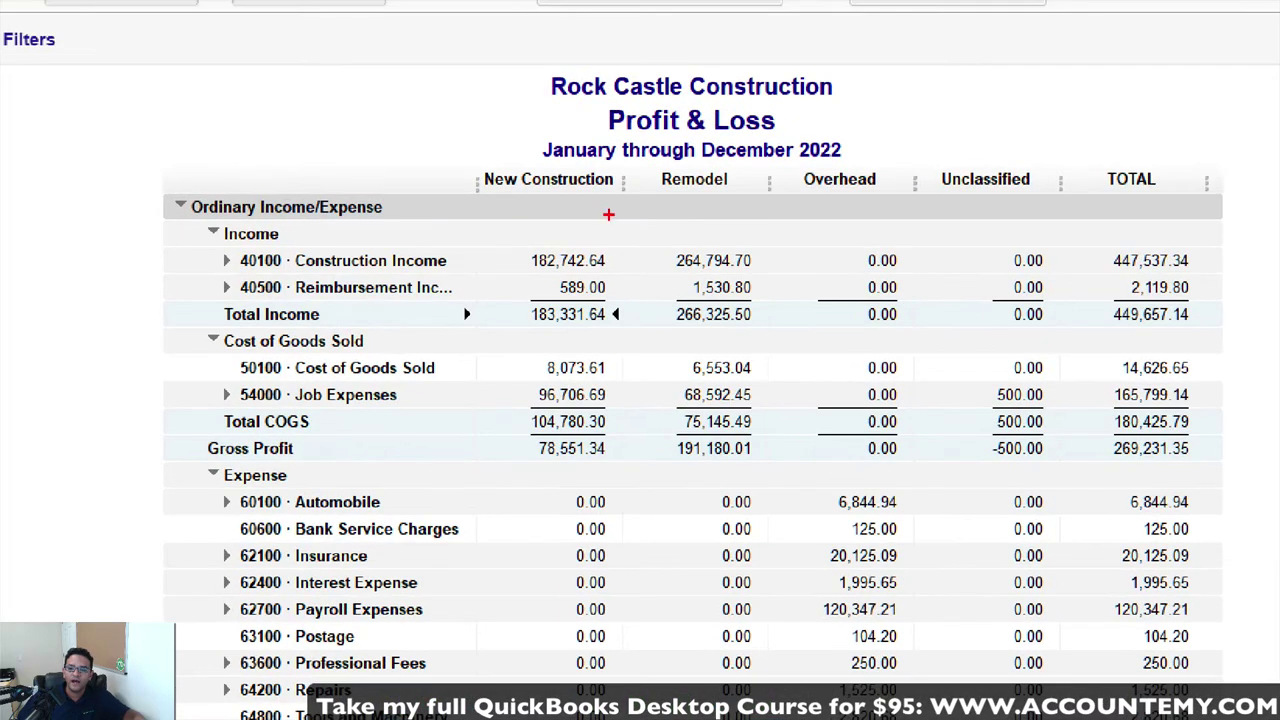
{"action": "mouse_move", "coordinate": [603, 211]}
{"action": "left_mouse_down"}
{"action": "mouse_move", "coordinate": [518, 392]}
{"action": "mouse_move", "coordinate": [644, 236]}
{"action": "mouse_move", "coordinate": [1170, 300]}
{"action": "mouse_move", "coordinate": [1206, 519]}
{"action": "left_mouse_up"}
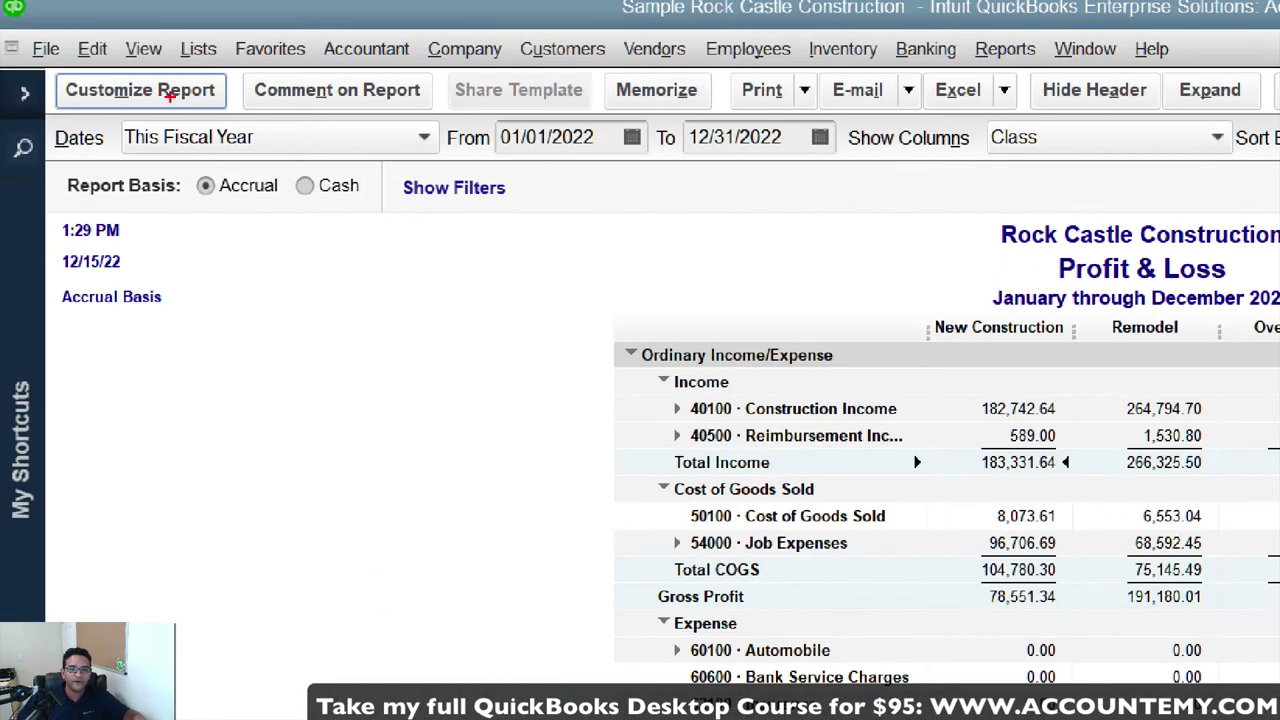
{"action": "mouse_move", "coordinate": [114, 48]}
{"action": "left_mouse_down"}
{"action": "mouse_move", "coordinate": [74, 35]}
{"action": "mouse_move", "coordinate": [122, 52]}
{"action": "left_mouse_up"}
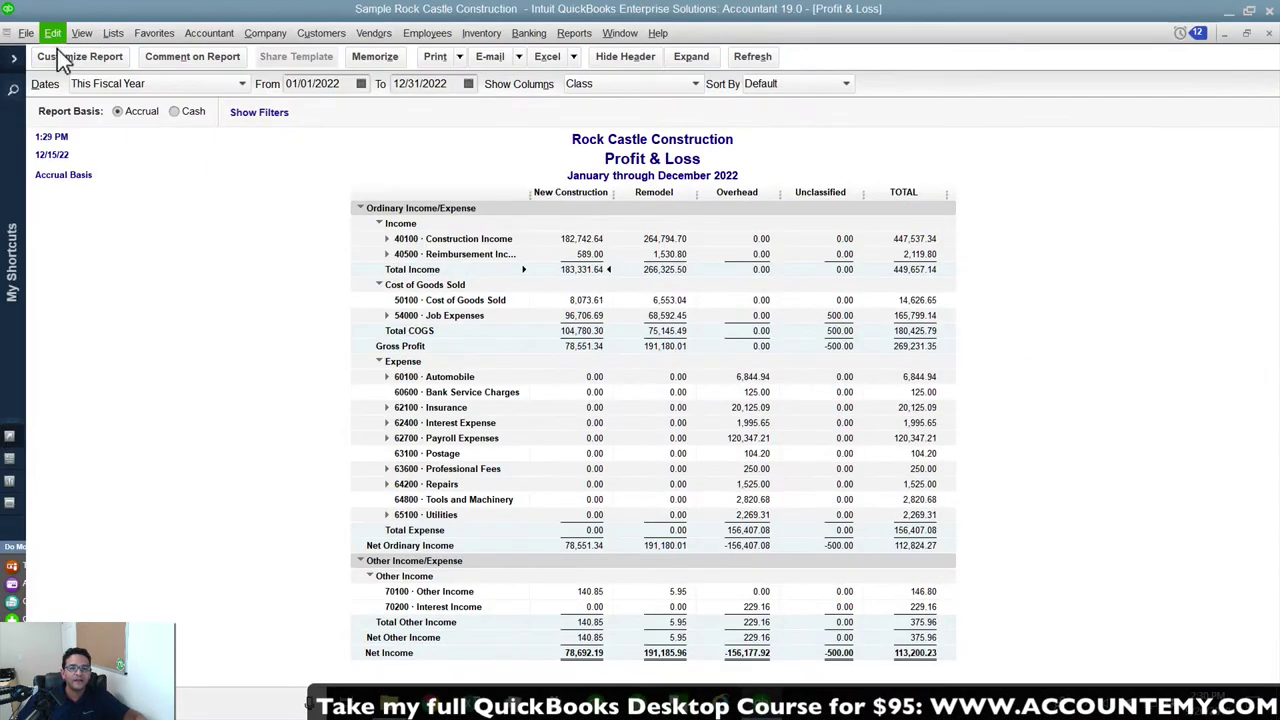
Filter the Profit & Loss report to the New Construction class only, moving the report settings dialog aside to reveal the report.
{"action": "left_click", "coordinate": [110, 89]}
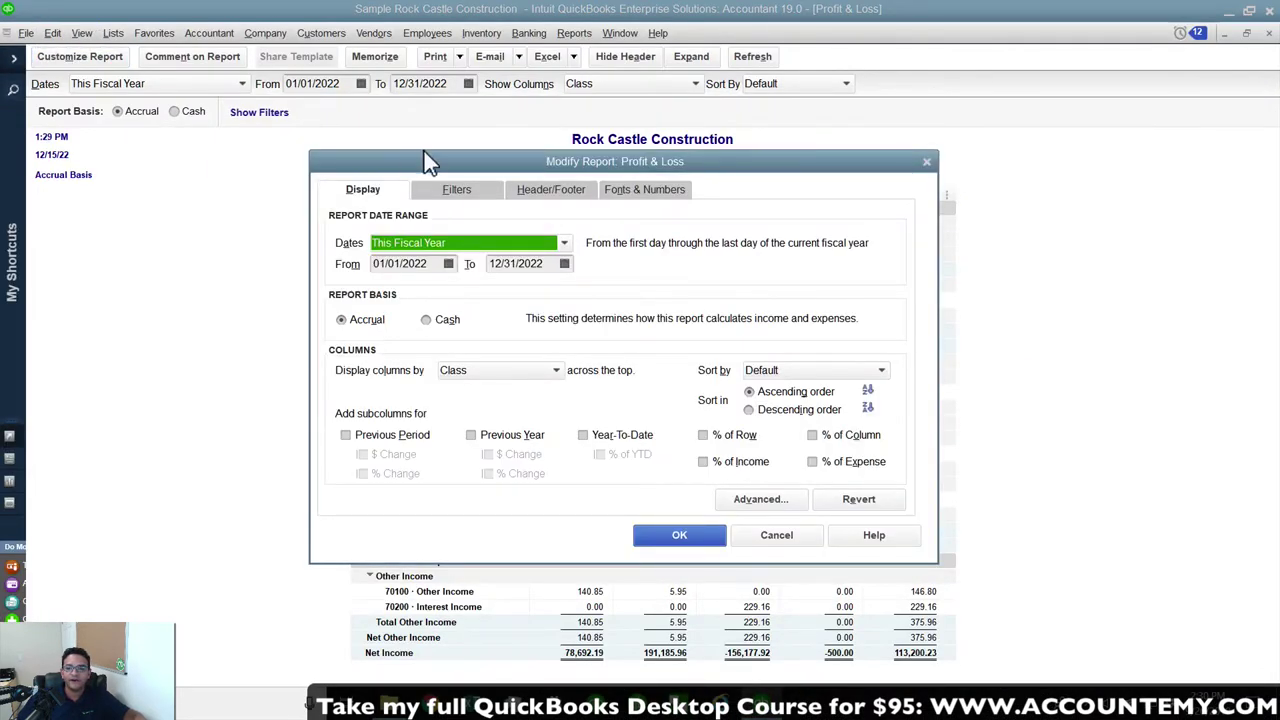
{"action": "left_click", "coordinate": [458, 192]}
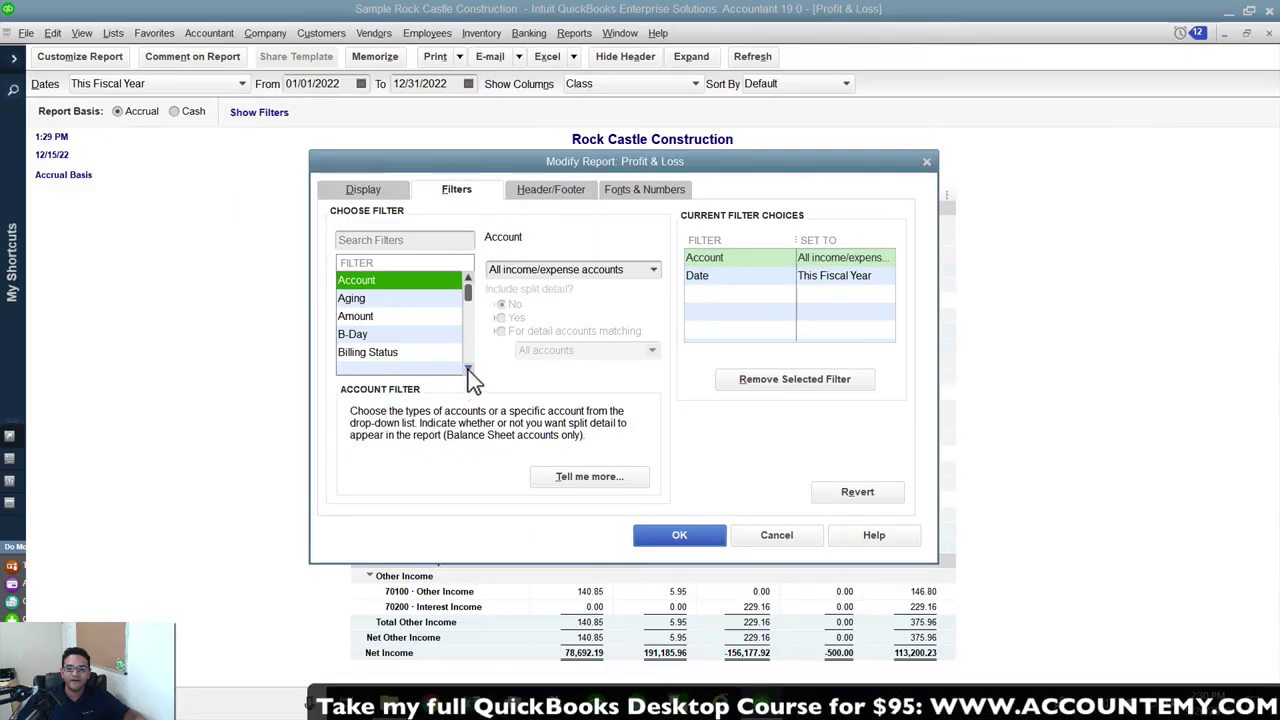
{"action": "left_click", "coordinate": [468, 370]}
{"action": "left_click", "coordinate": [468, 370]}
{"action": "left_click", "coordinate": [468, 370]}
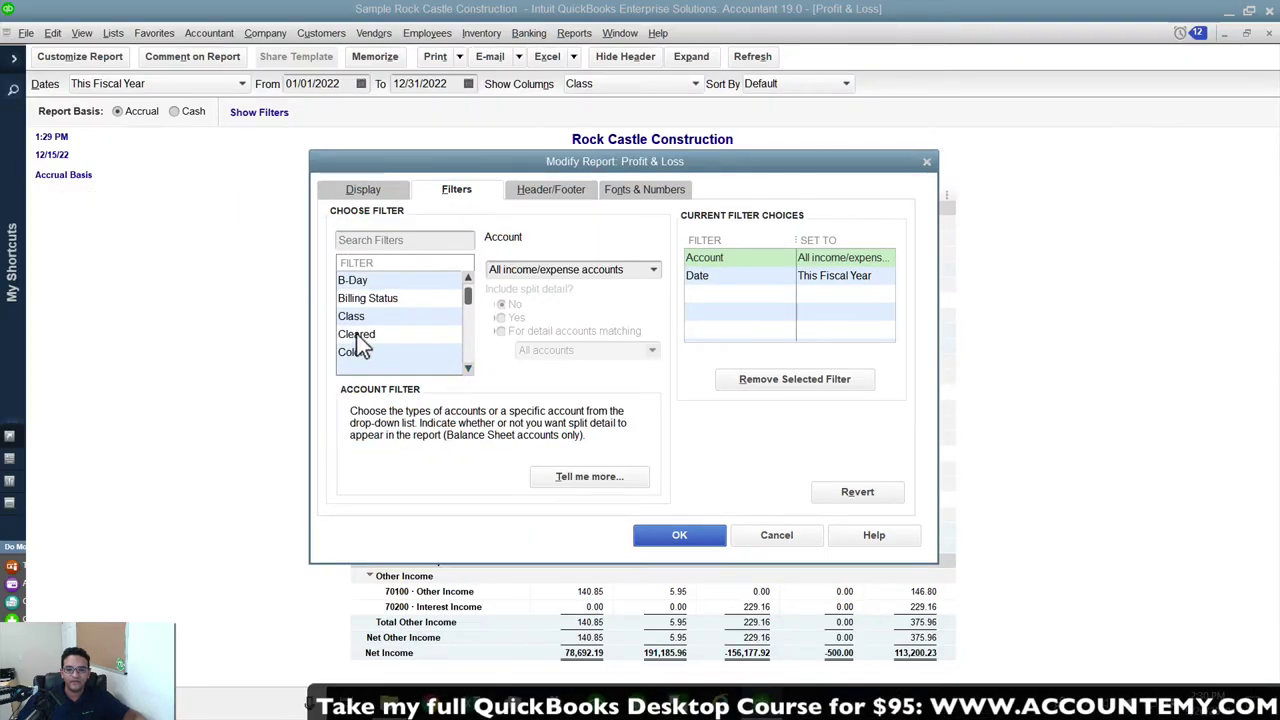
{"action": "left_click", "coordinate": [352, 318]}
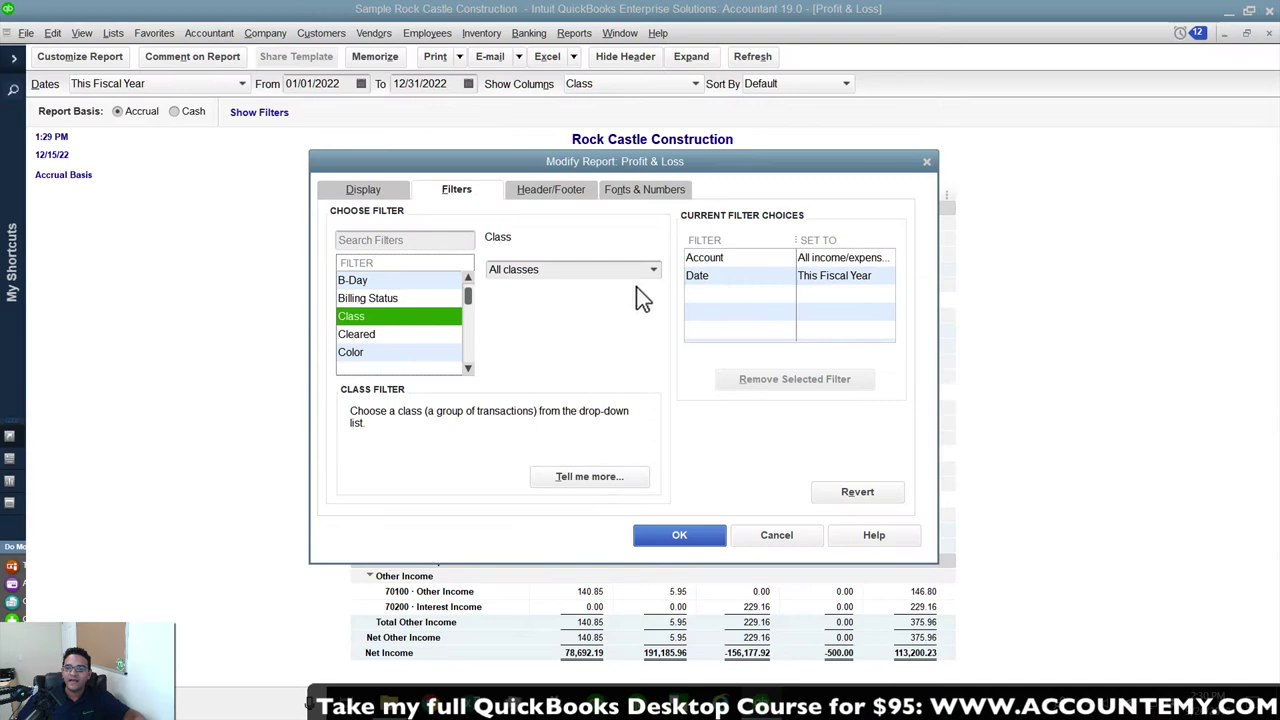
{"action": "left_click", "coordinate": [777, 246]}
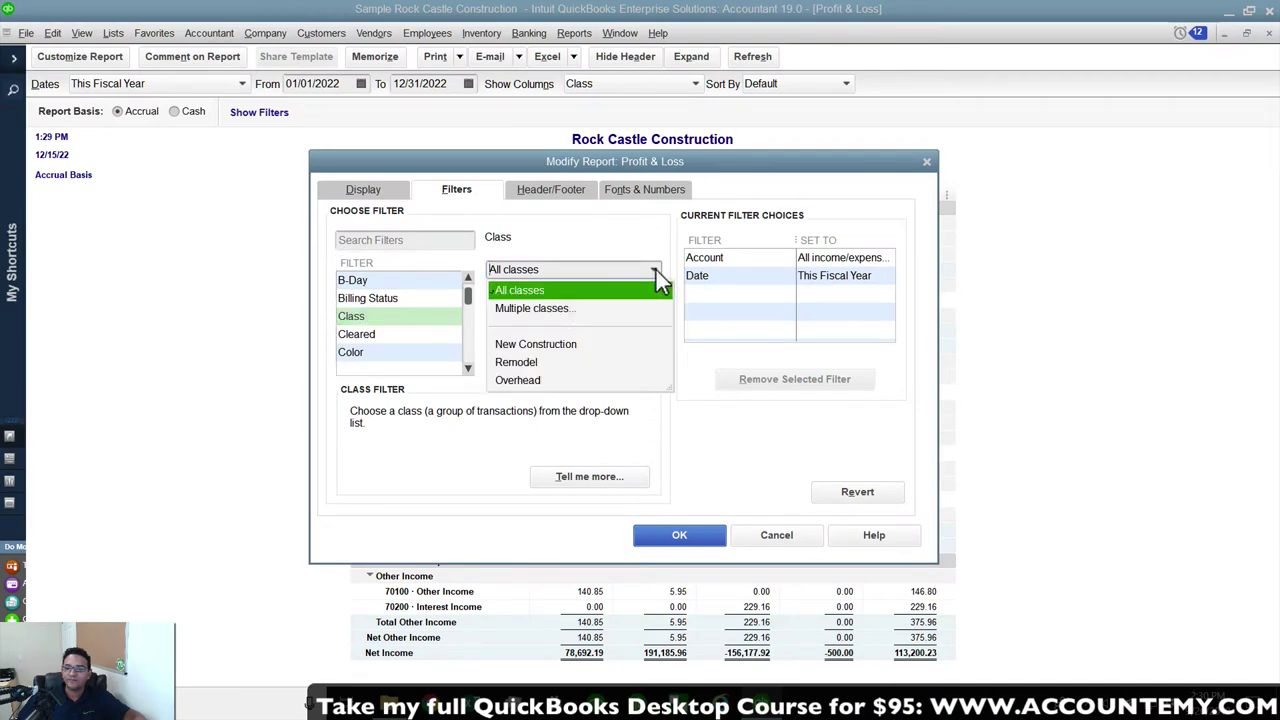
{"action": "left_click", "coordinate": [479, 161]}
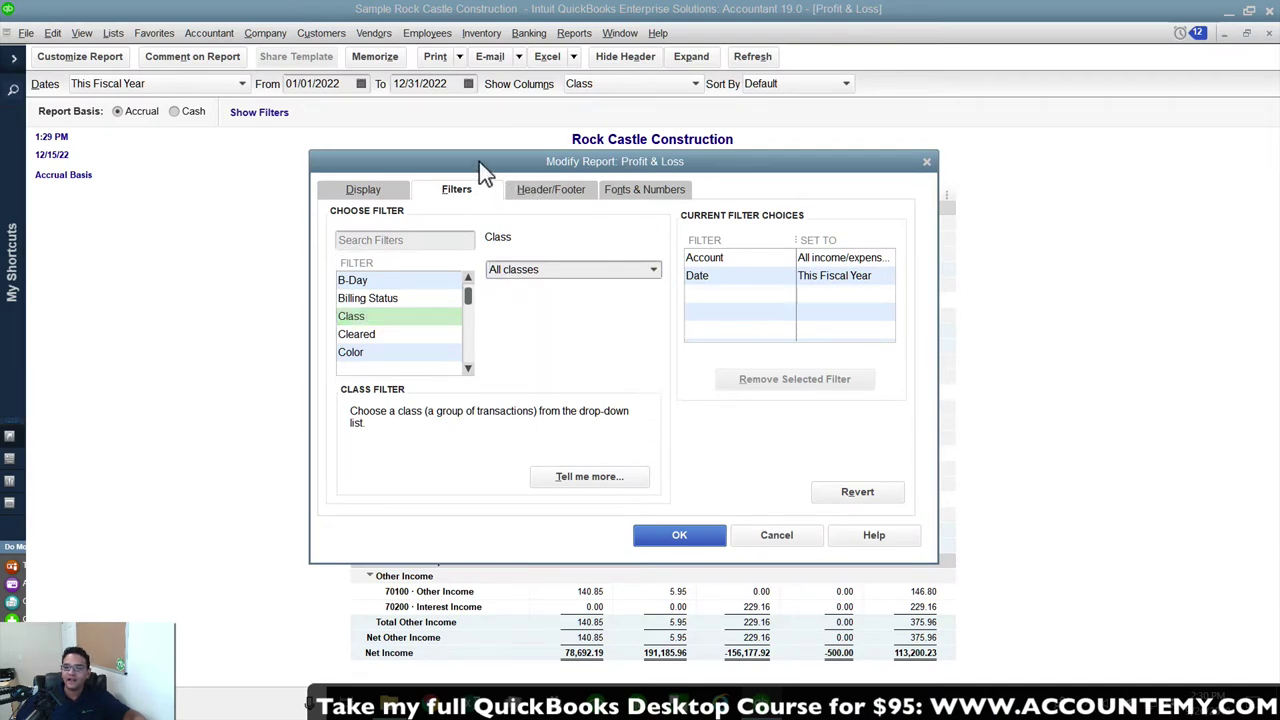
{"action": "left_click_drag", "start_coordinate": [479, 161], "coordinate": [932, 170]}
{"action": "left_click", "coordinate": [1106, 278]}
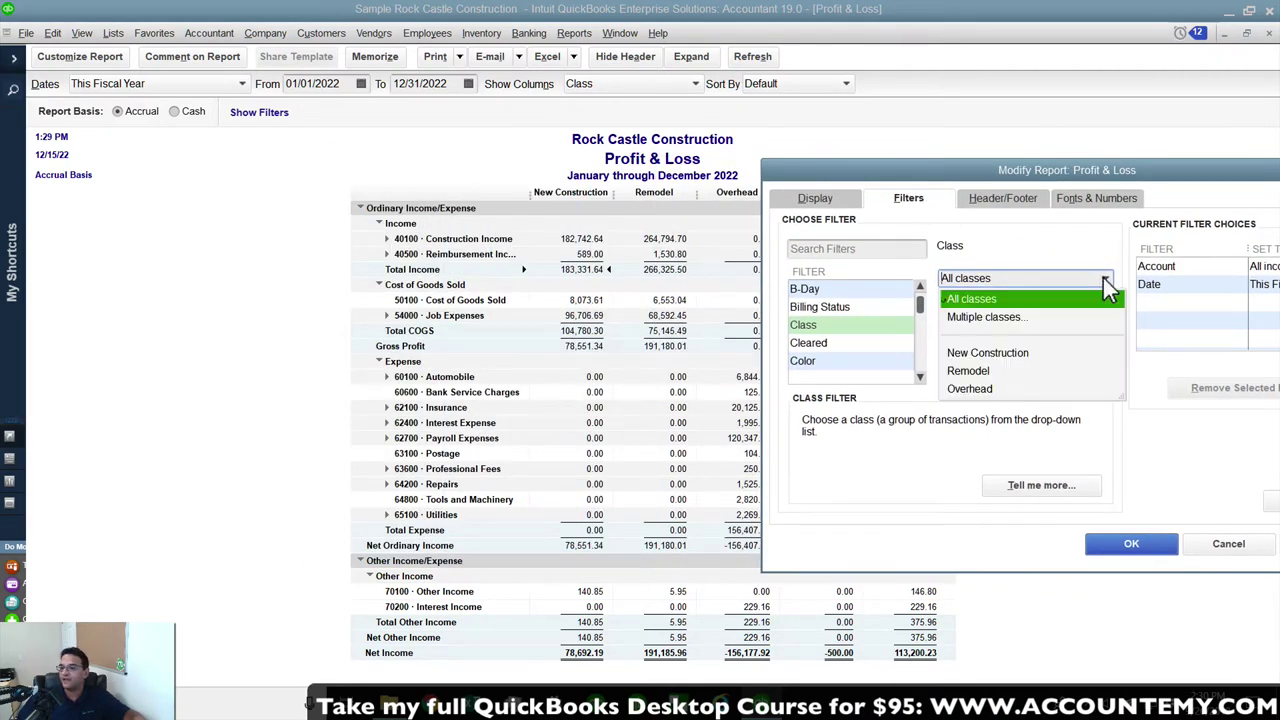
{"action": "left_click", "coordinate": [993, 352]}
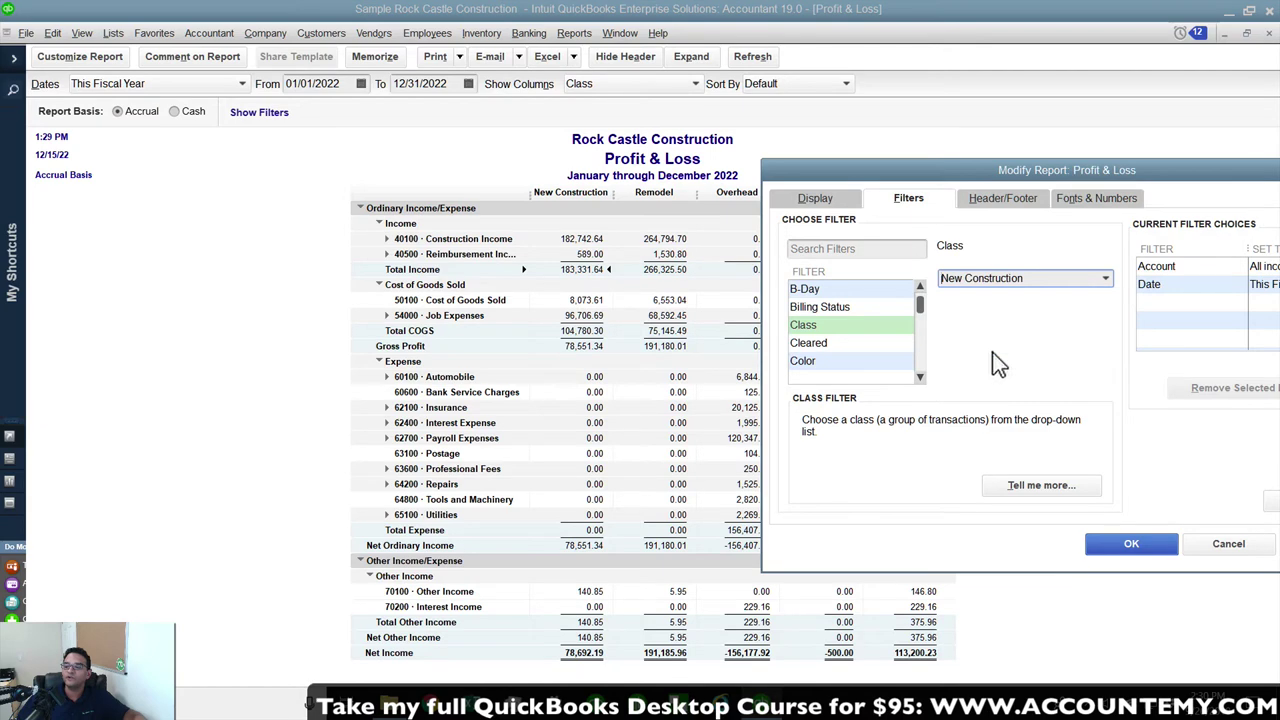
{"action": "left_click", "coordinate": [1131, 546]}
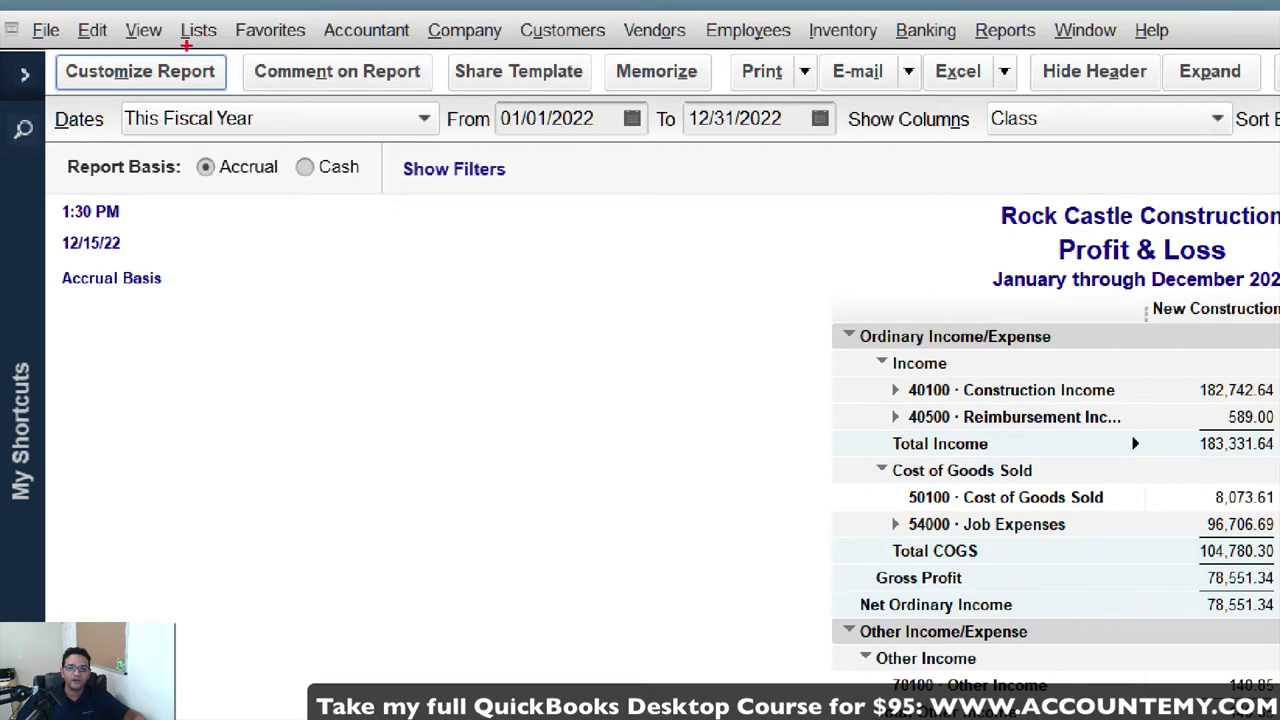
Reopen the report's filter settings and examine the current Class filter and the class choices it offers.
{"action": "left_click", "coordinate": [160, 68]}
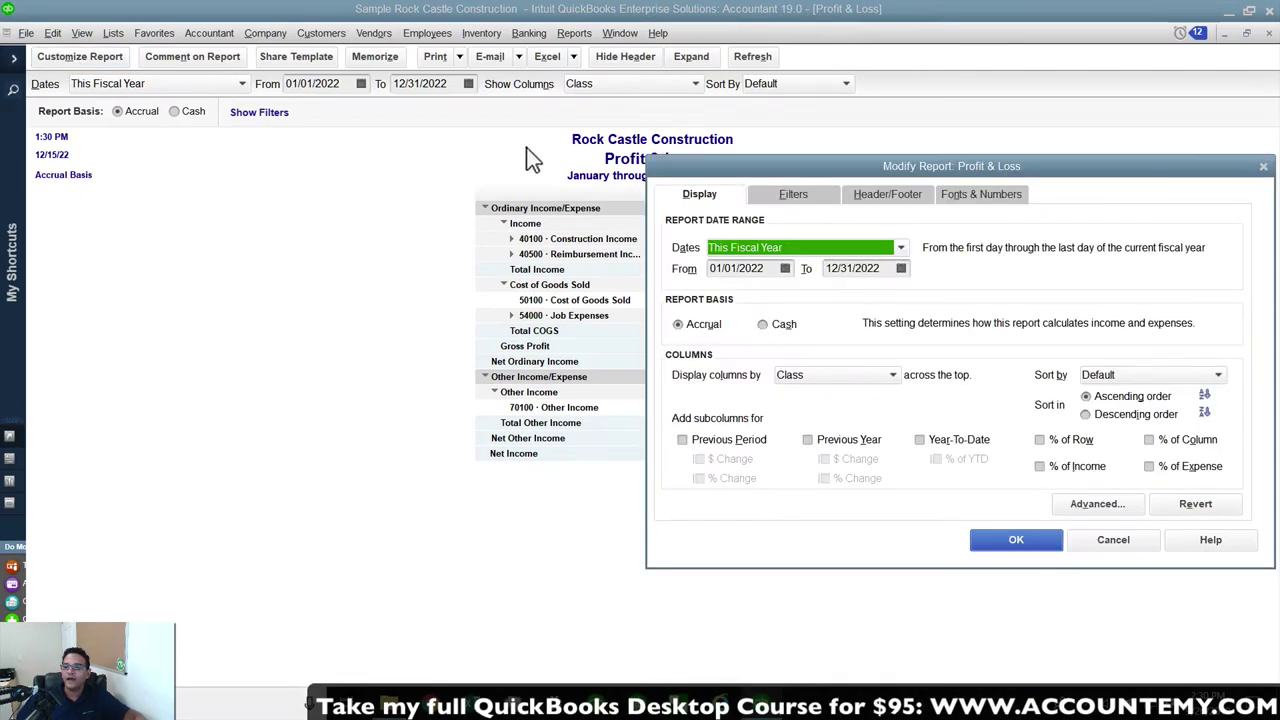
{"action": "left_click", "coordinate": [795, 195]}
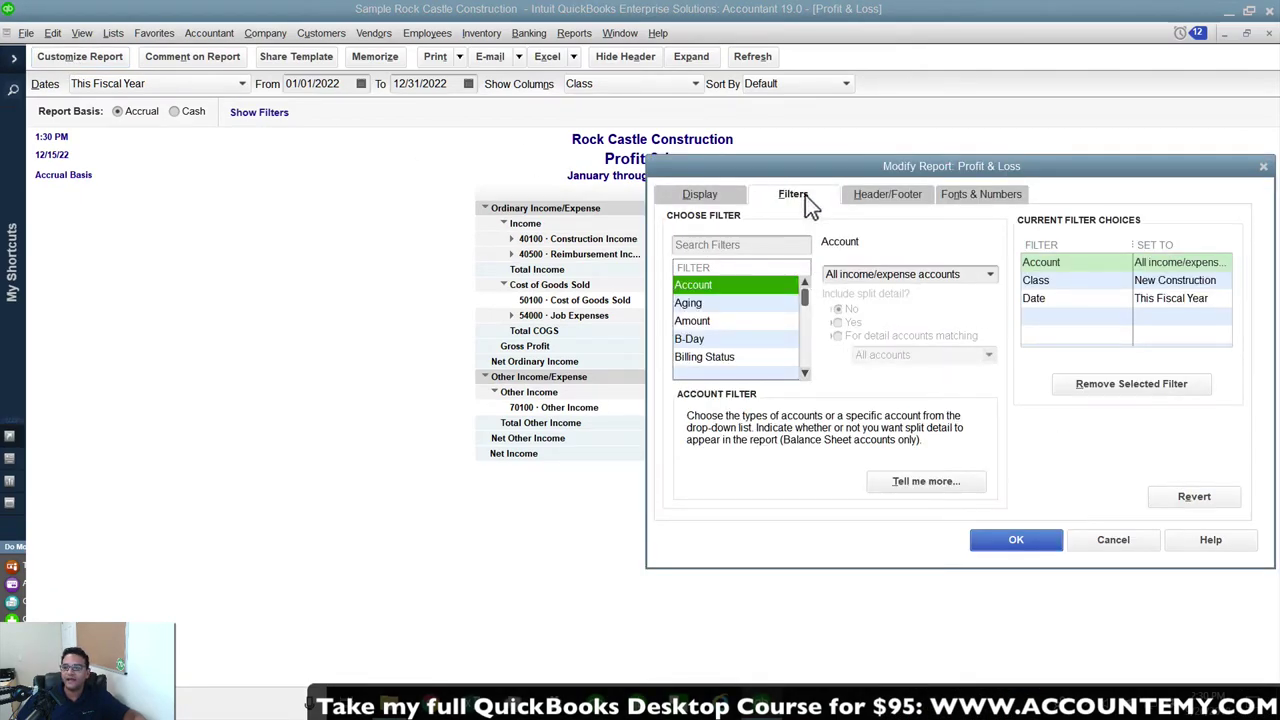
{"action": "left_click", "coordinate": [1062, 282]}
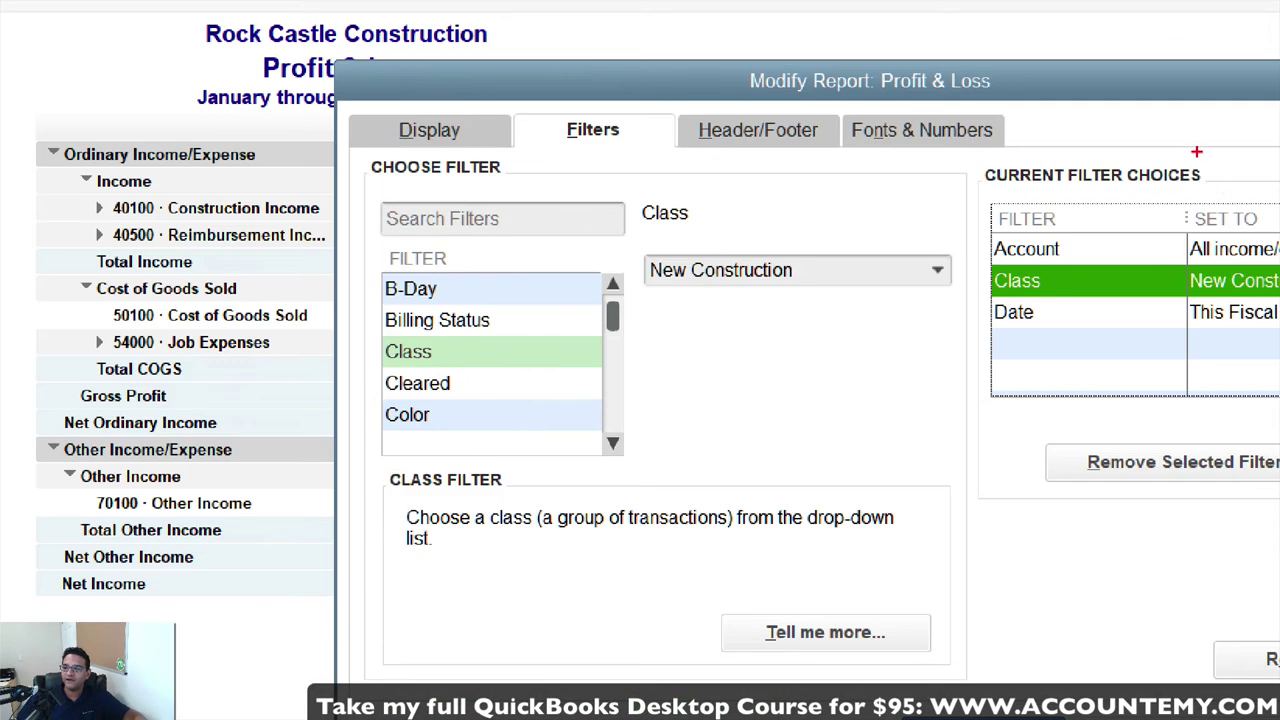
{"action": "mouse_move", "coordinate": [1196, 151]}
{"action": "left_mouse_down"}
{"action": "mouse_move", "coordinate": [1120, 386]}
{"action": "mouse_move", "coordinate": [1198, 153]}
{"action": "left_mouse_up"}
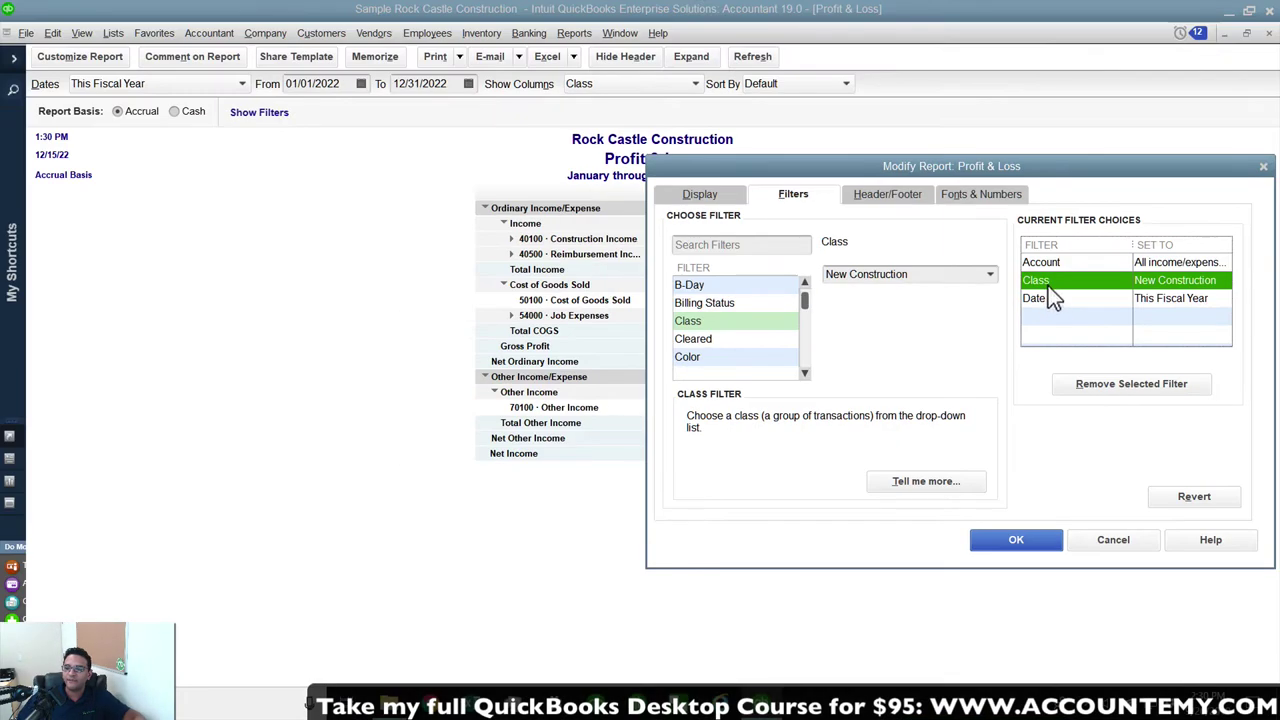
{"action": "left_click", "coordinate": [988, 276]}
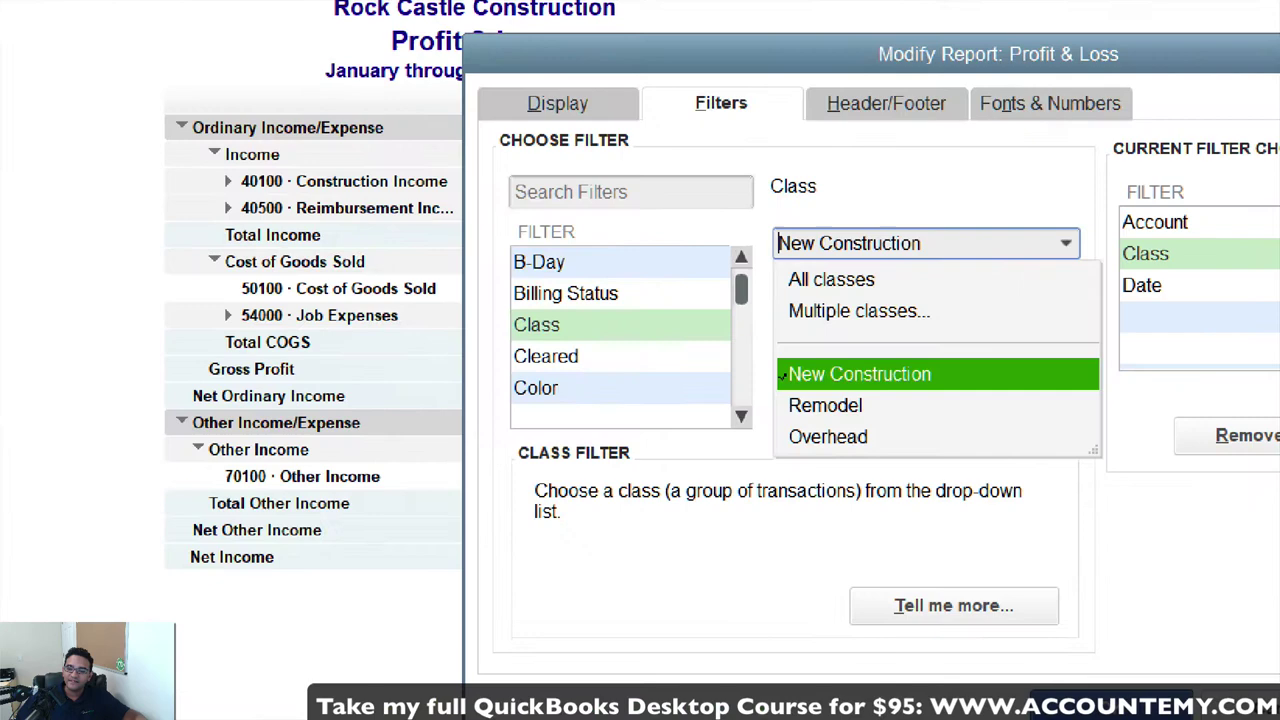
{"action": "mouse_move", "coordinate": [805, 321]}
{"action": "left_mouse_down"}
{"action": "mouse_move", "coordinate": [927, 315]}
{"action": "mouse_move", "coordinate": [822, 301]}
{"action": "left_mouse_up"}
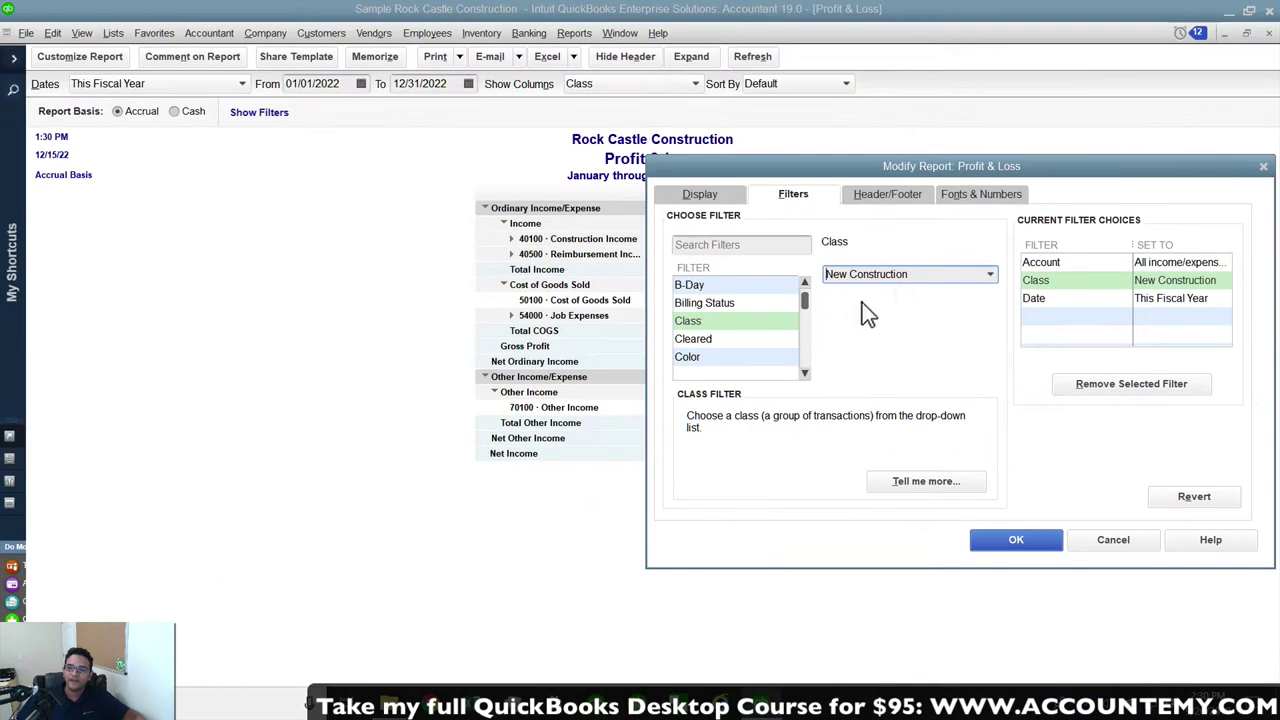
Change the Class filter to multiple classes, selecting New Construction and Remodel, and apply it to the report.
{"action": "left_click", "coordinate": [1066, 243]}
{"action": "left_click", "coordinate": [858, 311]}
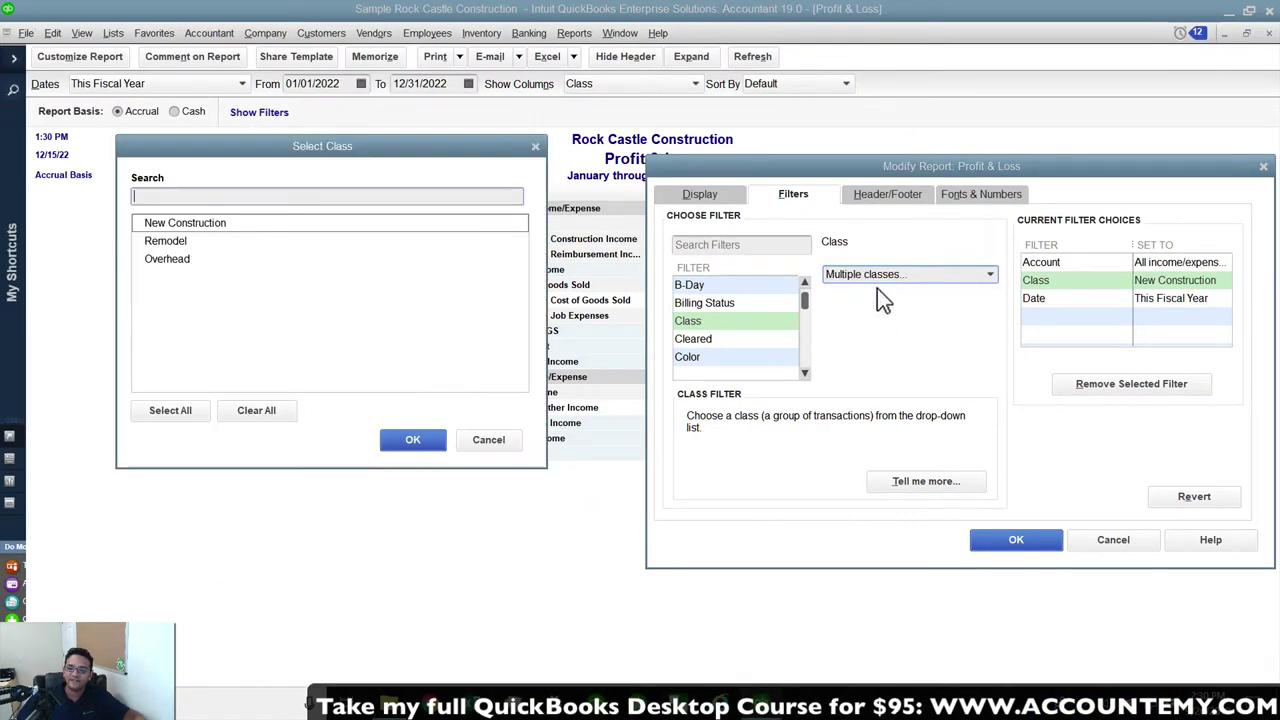
{"action": "left_click", "coordinate": [136, 222]}
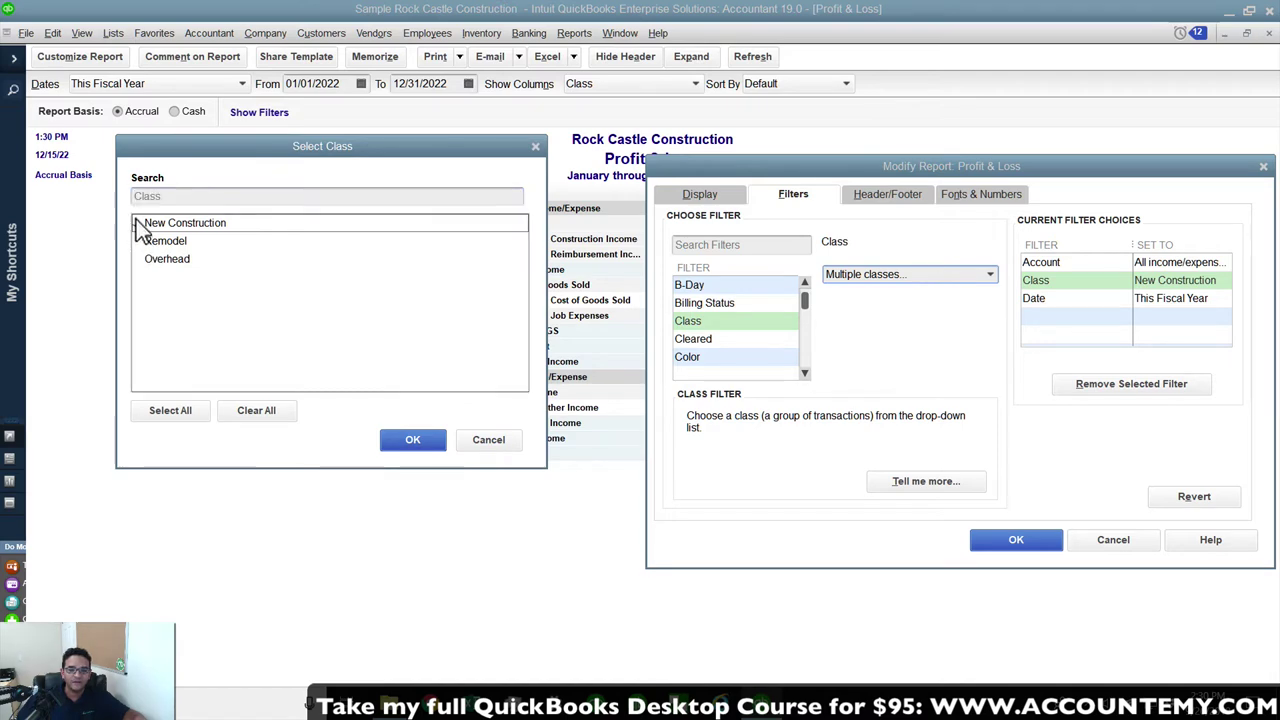
{"action": "left_click", "coordinate": [137, 241]}
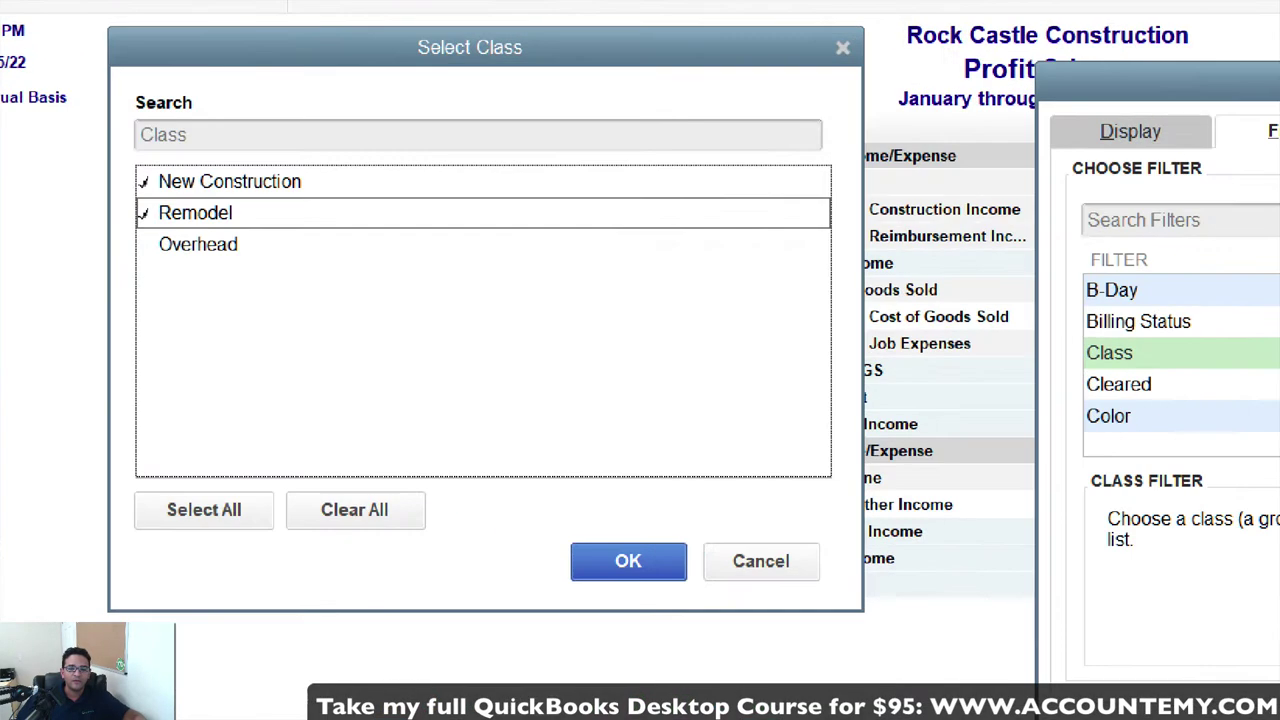
{"action": "left_click_drag", "start_coordinate": [143, 271], "coordinate": [145, 242]}
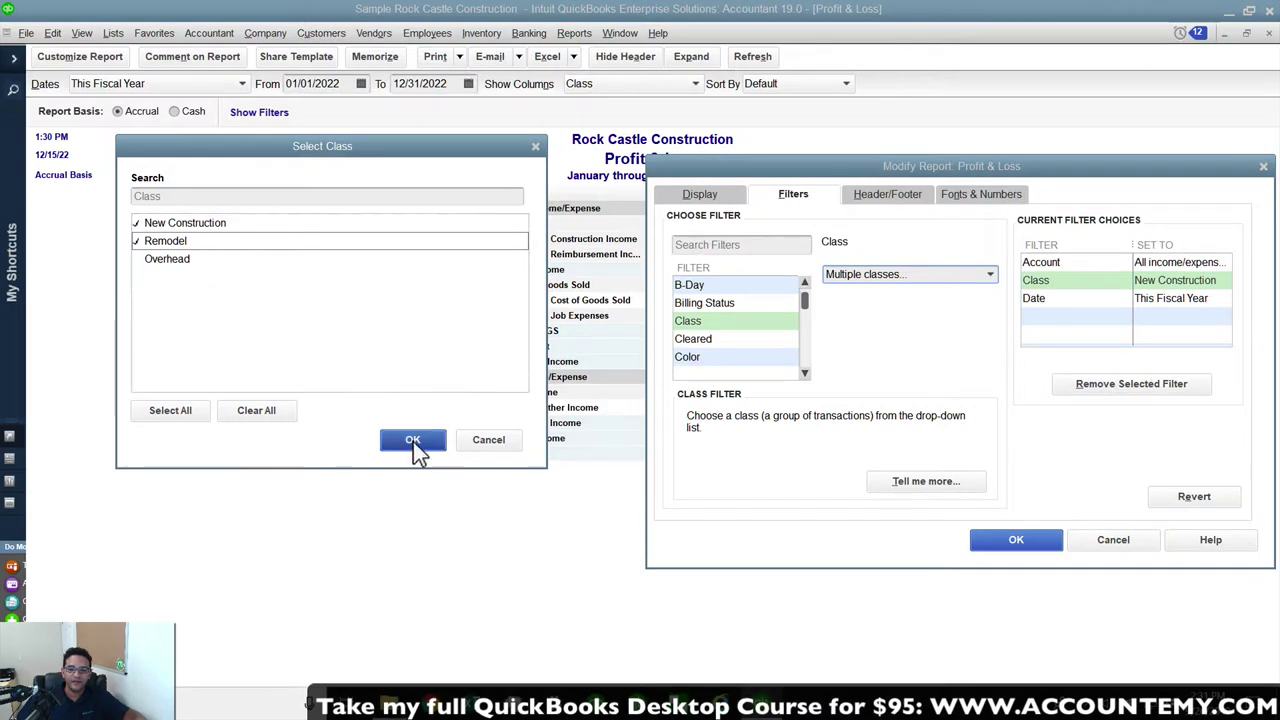
{"action": "left_click", "coordinate": [635, 565]}
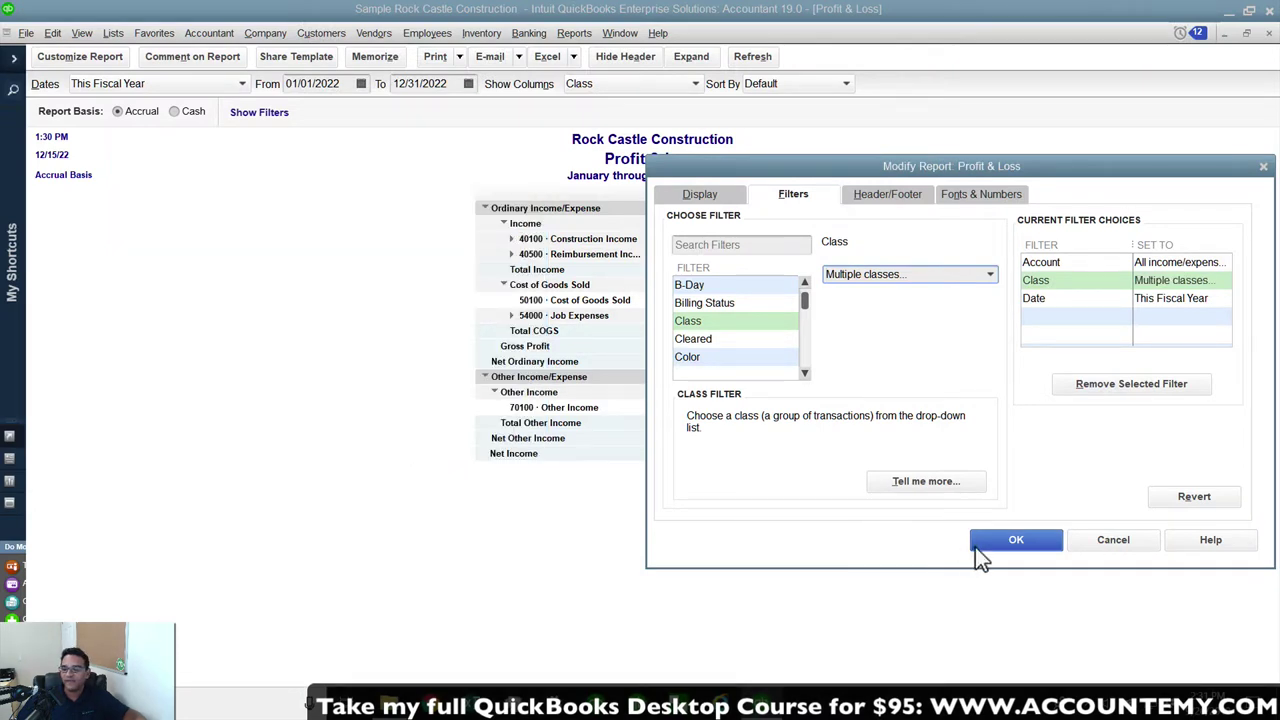
{"action": "left_click", "coordinate": [1010, 540]}
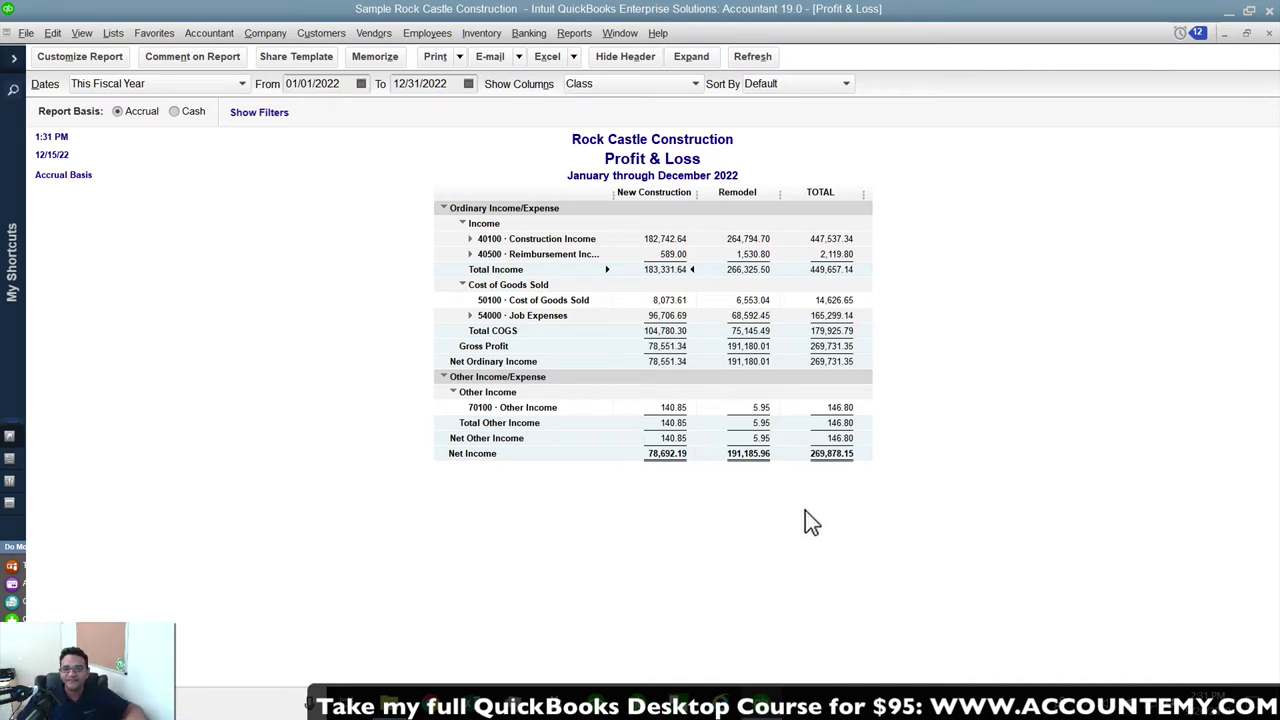
Reopen the multiple-classes filter, select all classes (New Construction, Remodel and Overhead), and apply it to the Profit & Loss.
{"action": "left_click", "coordinate": [52, 57]}
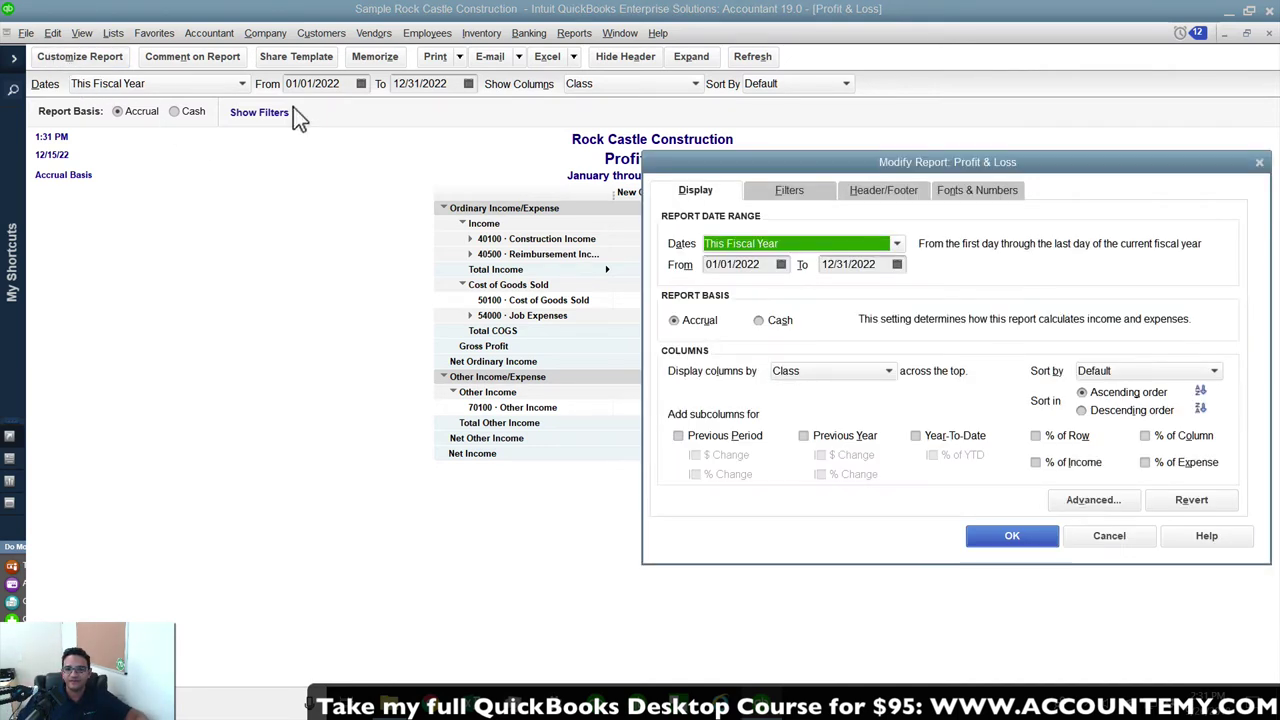
{"action": "left_click", "coordinate": [789, 190]}
{"action": "left_click_drag", "start_coordinate": [800, 162], "coordinate": [509, 155]}
{"action": "left_click", "coordinate": [790, 270]}
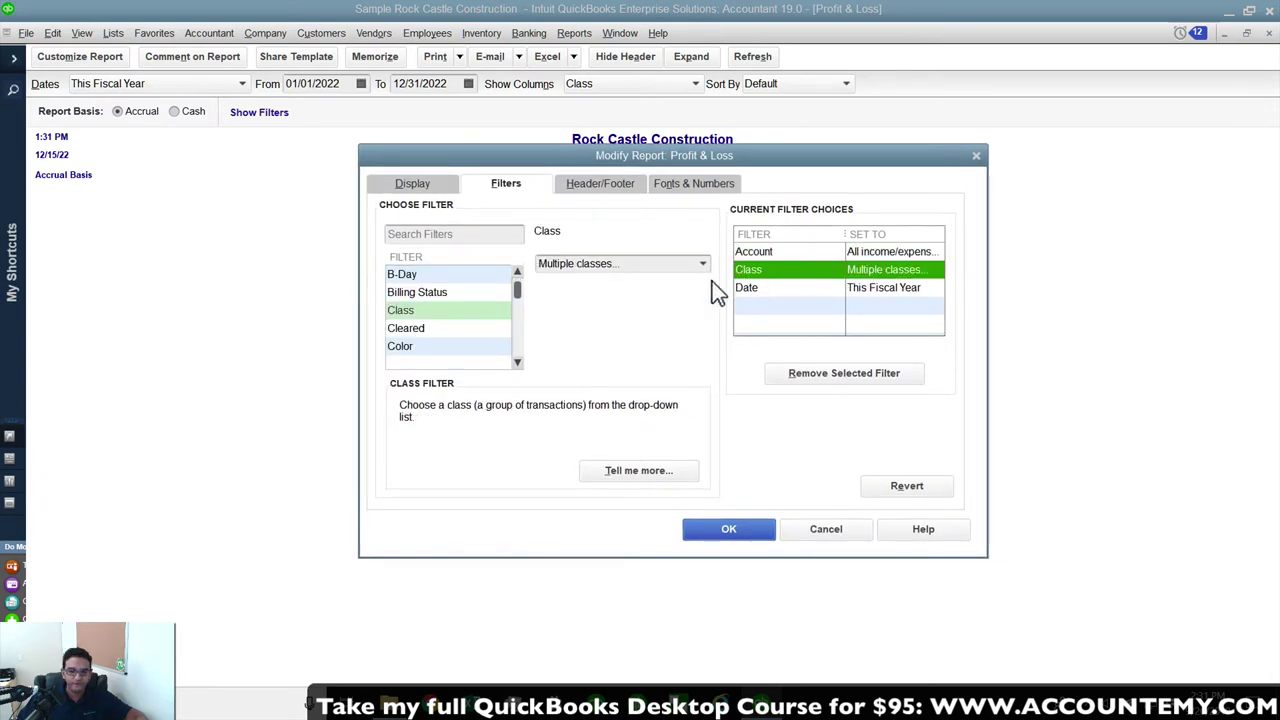
{"action": "left_click", "coordinate": [704, 264]}
{"action": "left_click", "coordinate": [583, 305]}
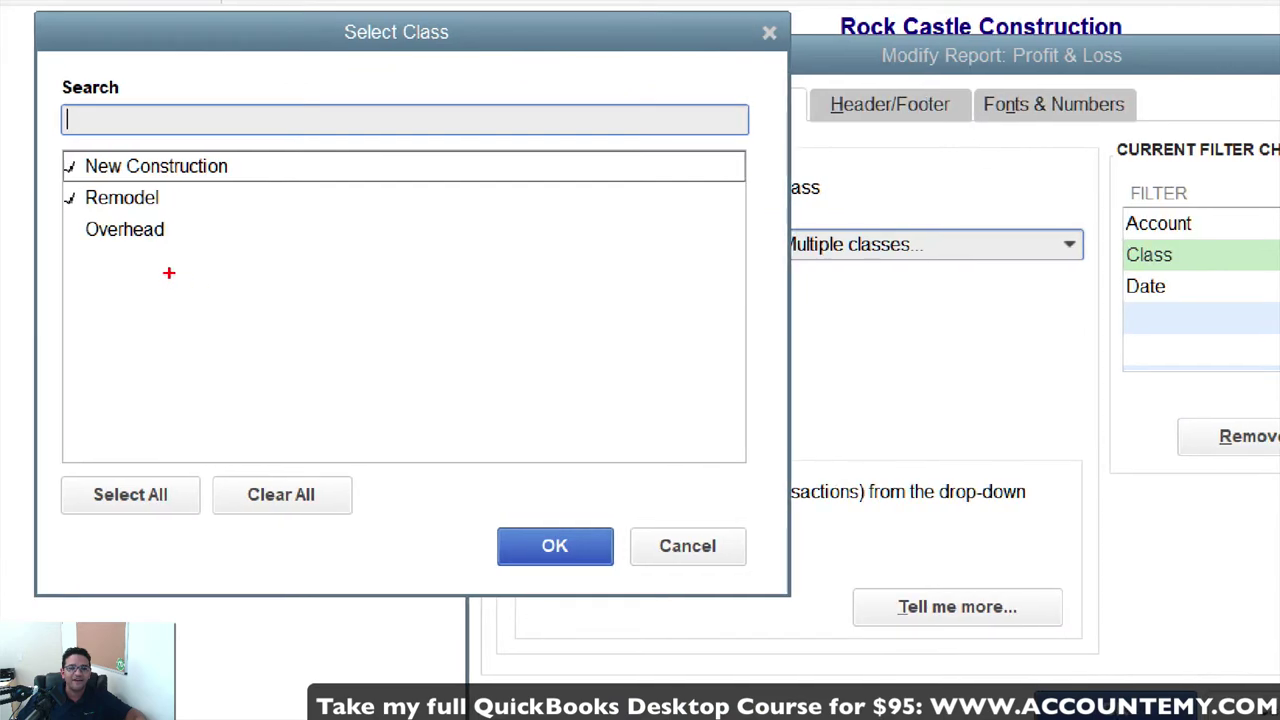
{"action": "left_click_drag", "start_coordinate": [188, 274], "coordinate": [106, 280]}
{"action": "left_click_drag", "start_coordinate": [26, 272], "coordinate": [138, 258]}
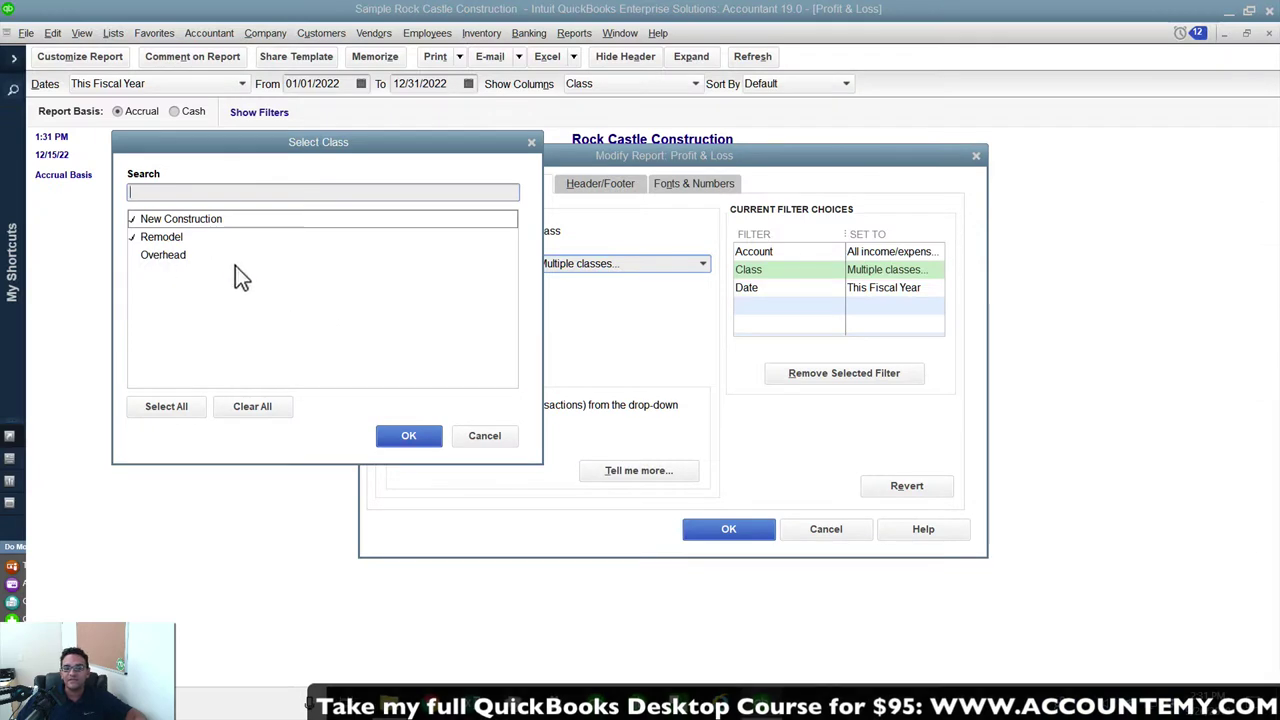
{"action": "left_click", "coordinate": [161, 404]}
{"action": "left_click", "coordinate": [390, 438]}
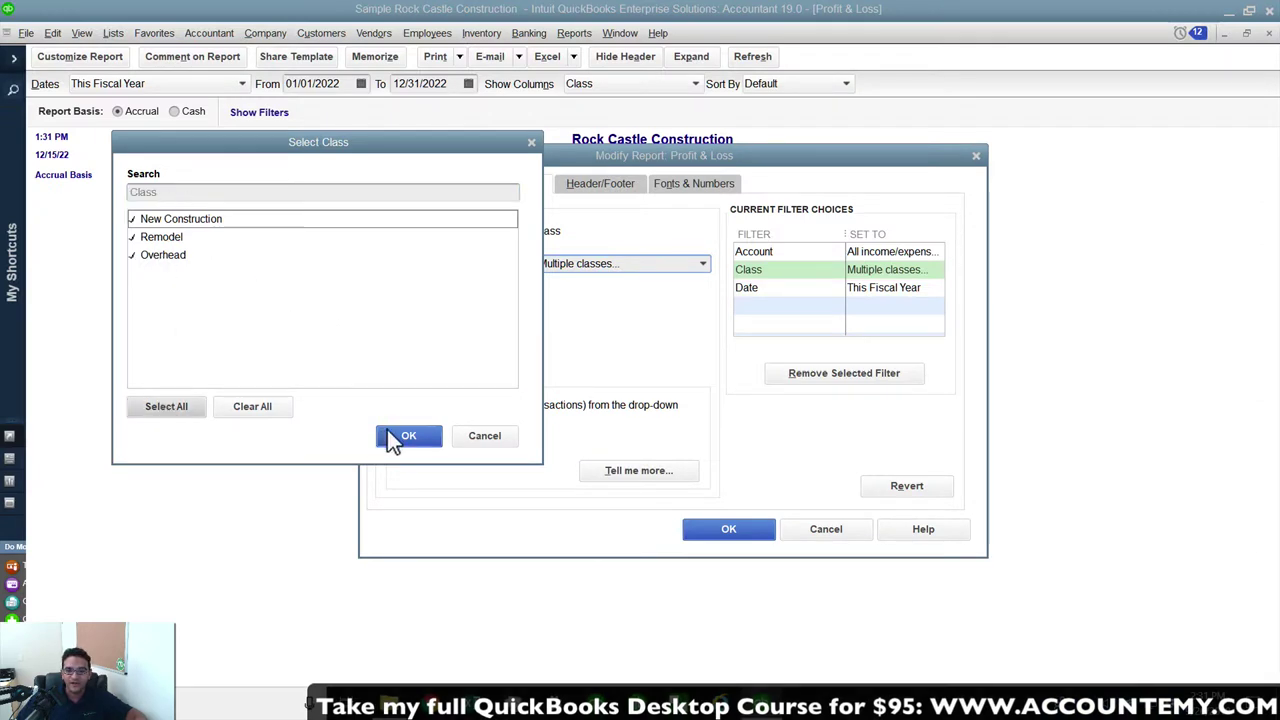
{"action": "left_click", "coordinate": [720, 532]}
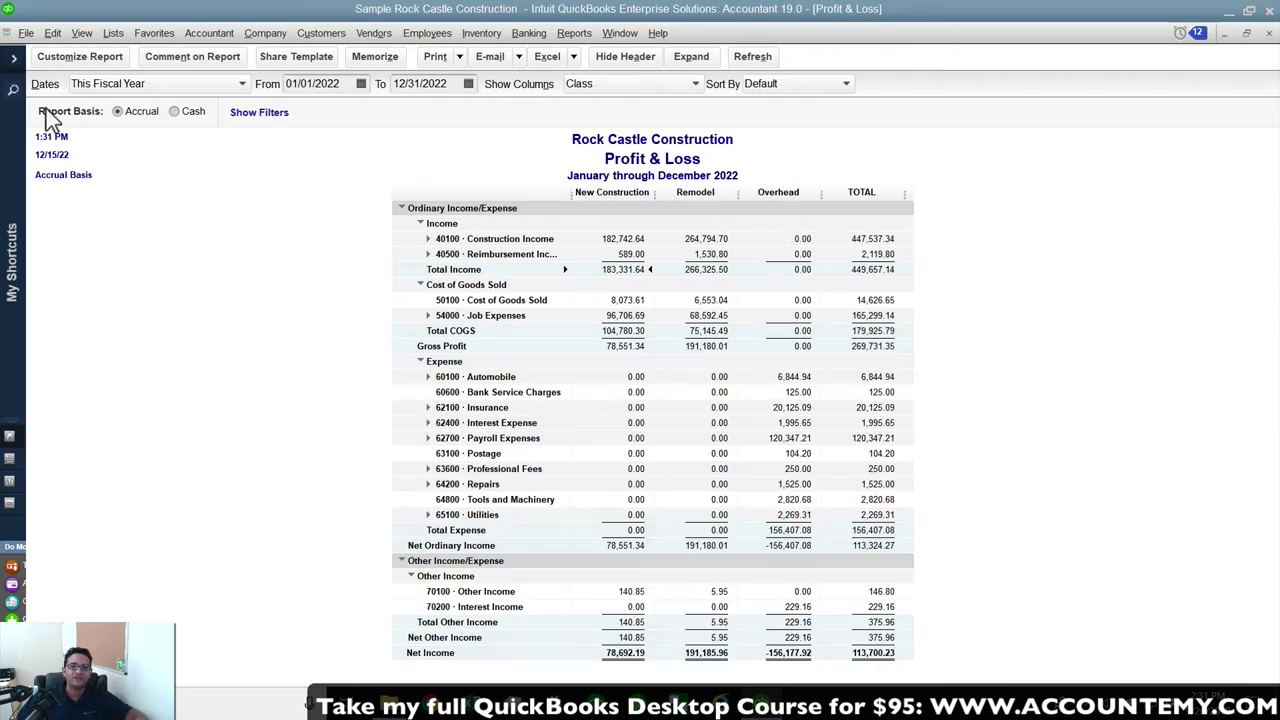
Remove the Class filter from the Profit & Loss report's current filter choices and apply the change.
{"action": "left_click", "coordinate": [66, 62]}
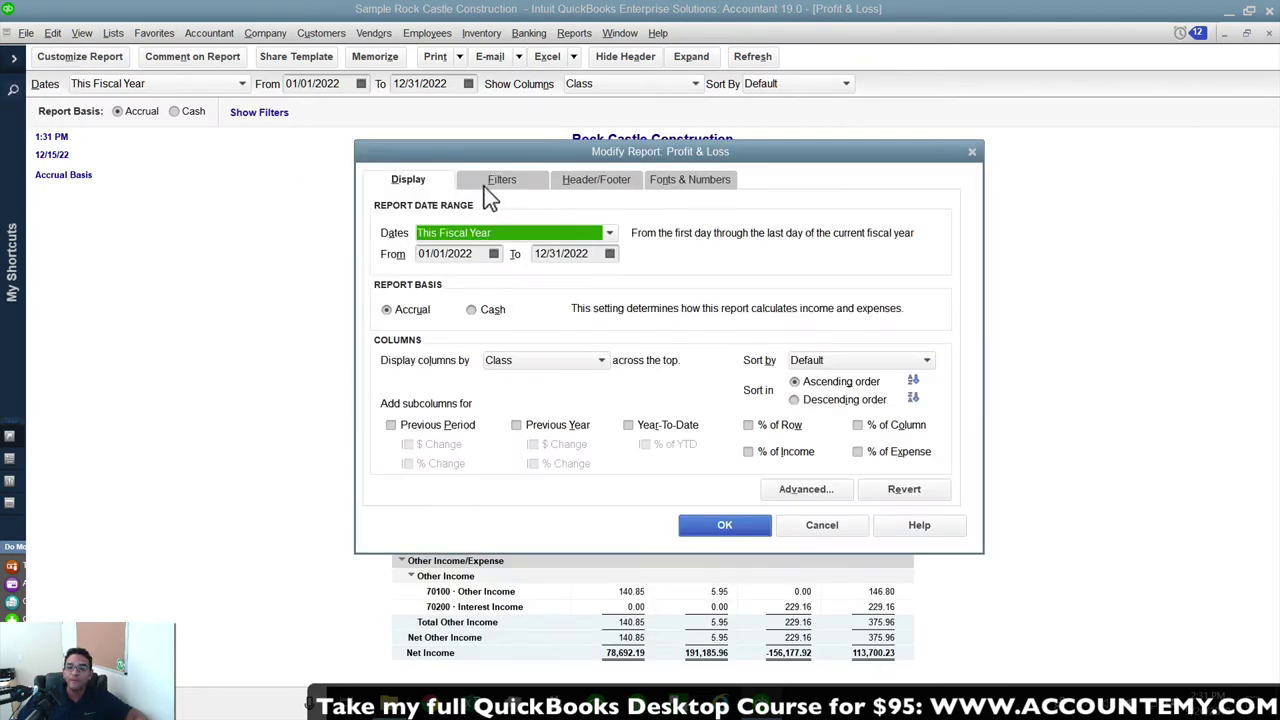
{"action": "left_click", "coordinate": [498, 186]}
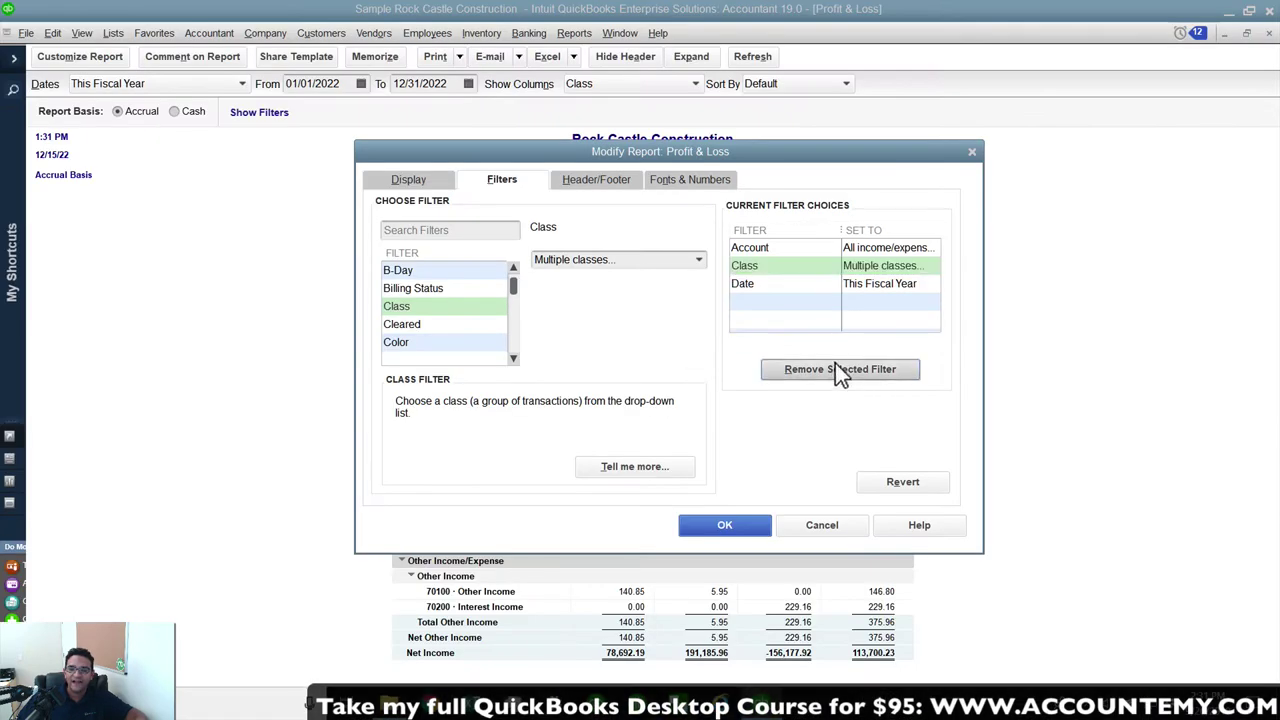
{"action": "left_click", "coordinate": [894, 447]}
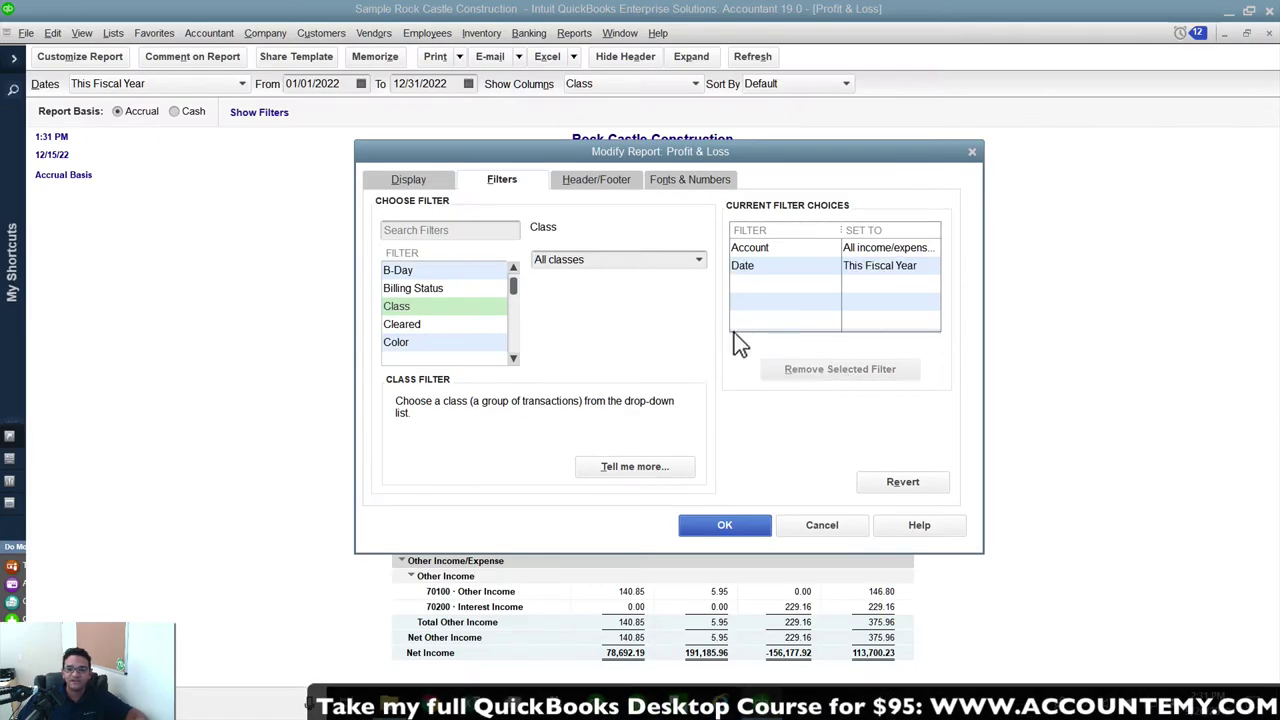
{"action": "left_click", "coordinate": [724, 524]}
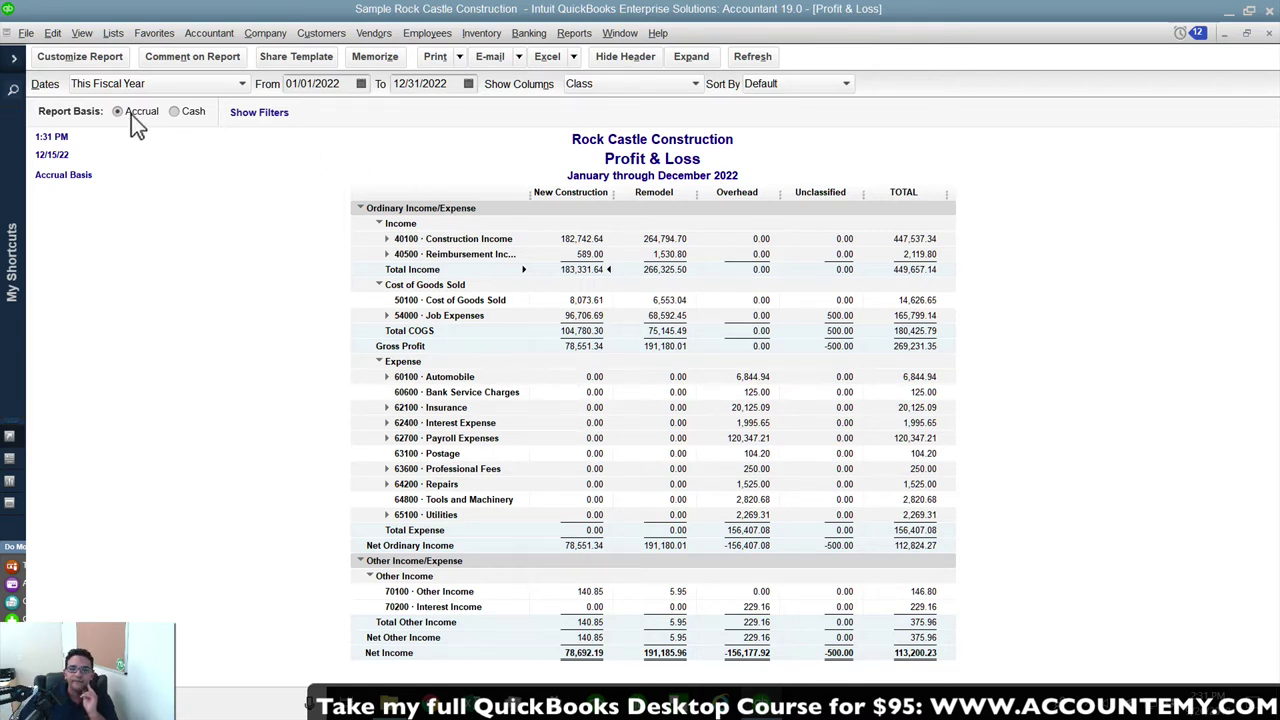
Set the Class filter to multiple classes without selecting any class, and apply it to the Profit & Loss.
{"action": "left_click", "coordinate": [72, 56]}
{"action": "left_click", "coordinate": [498, 175]}
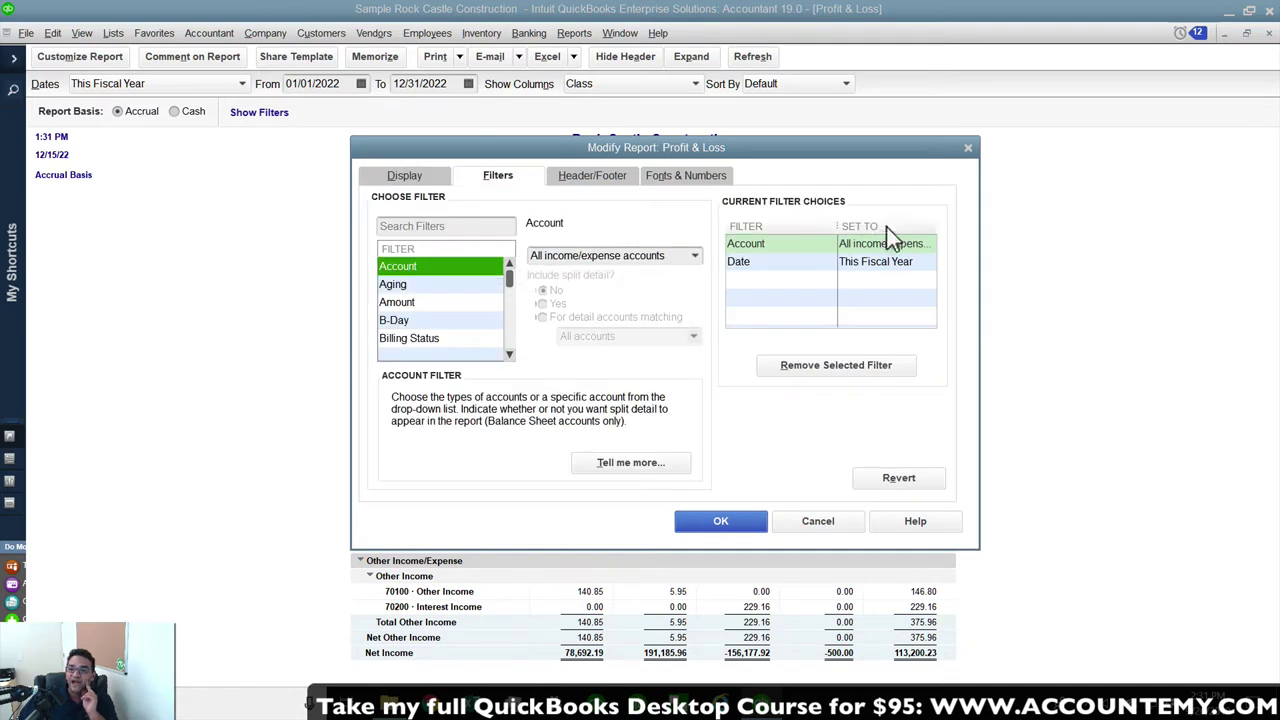
{"action": "left_click", "coordinate": [385, 302]}
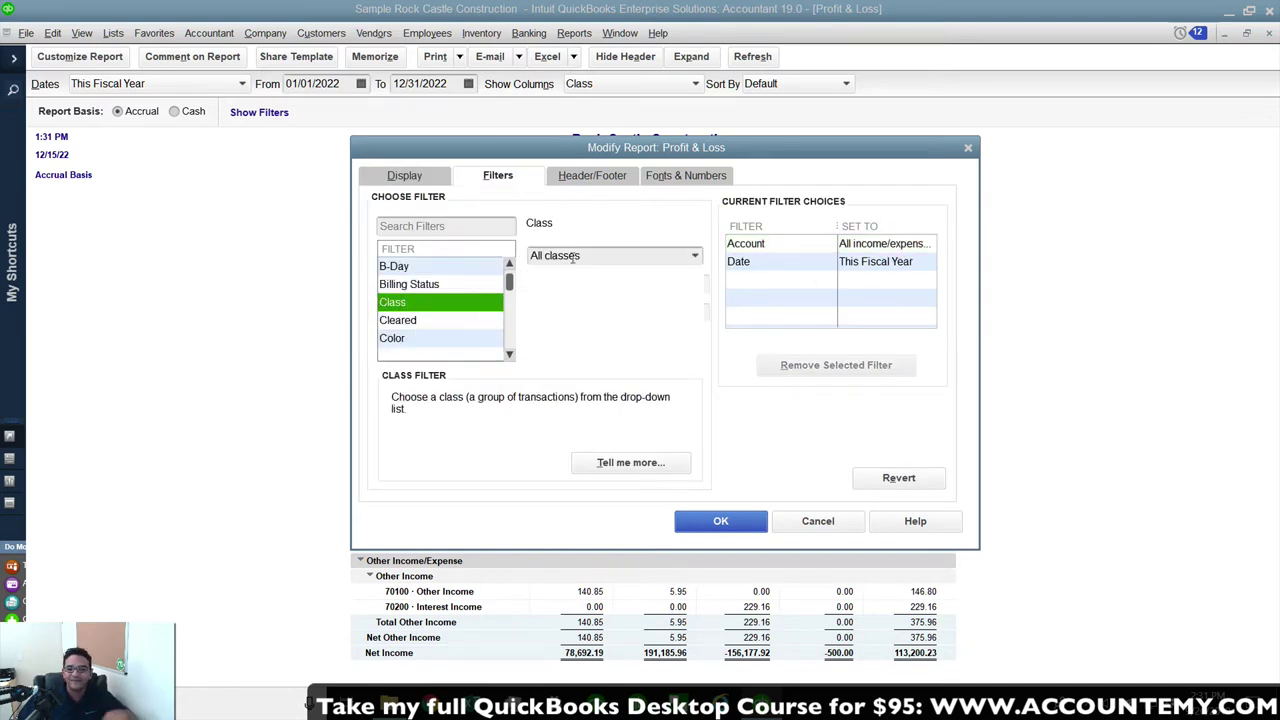
{"action": "left_click", "coordinate": [700, 257]}
{"action": "left_click", "coordinate": [640, 292]}
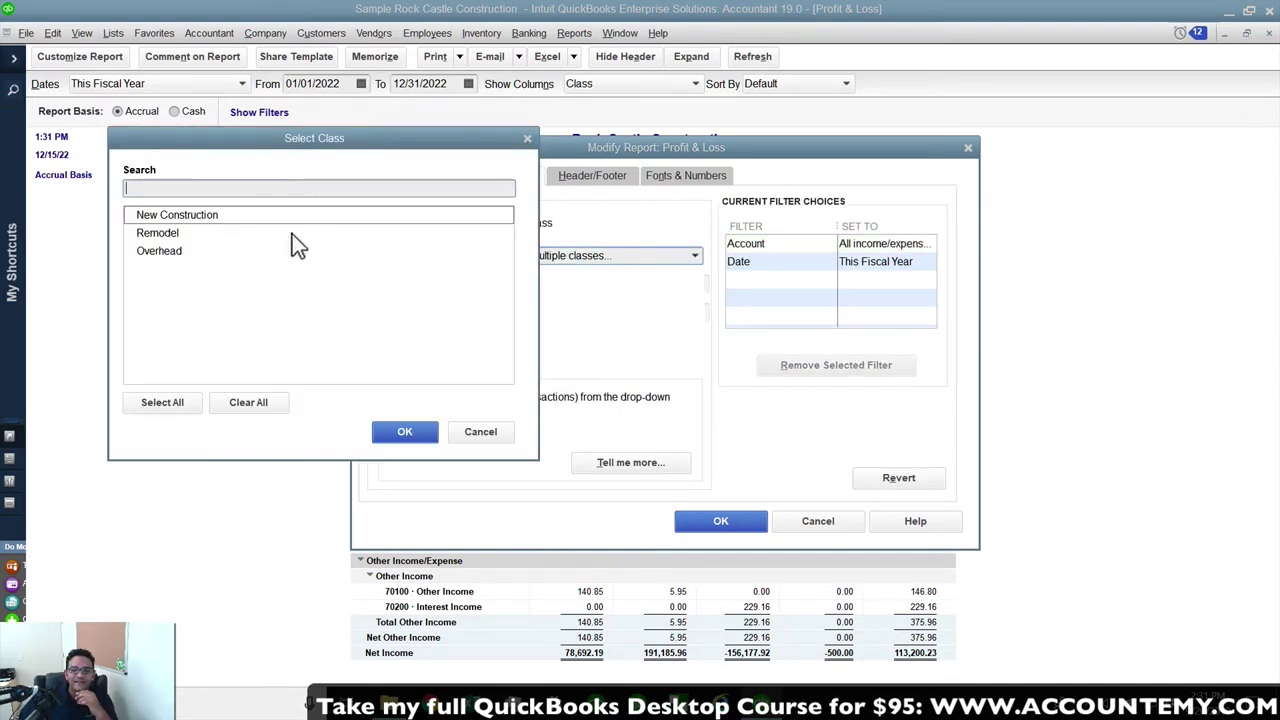
{"action": "left_click", "coordinate": [393, 433]}
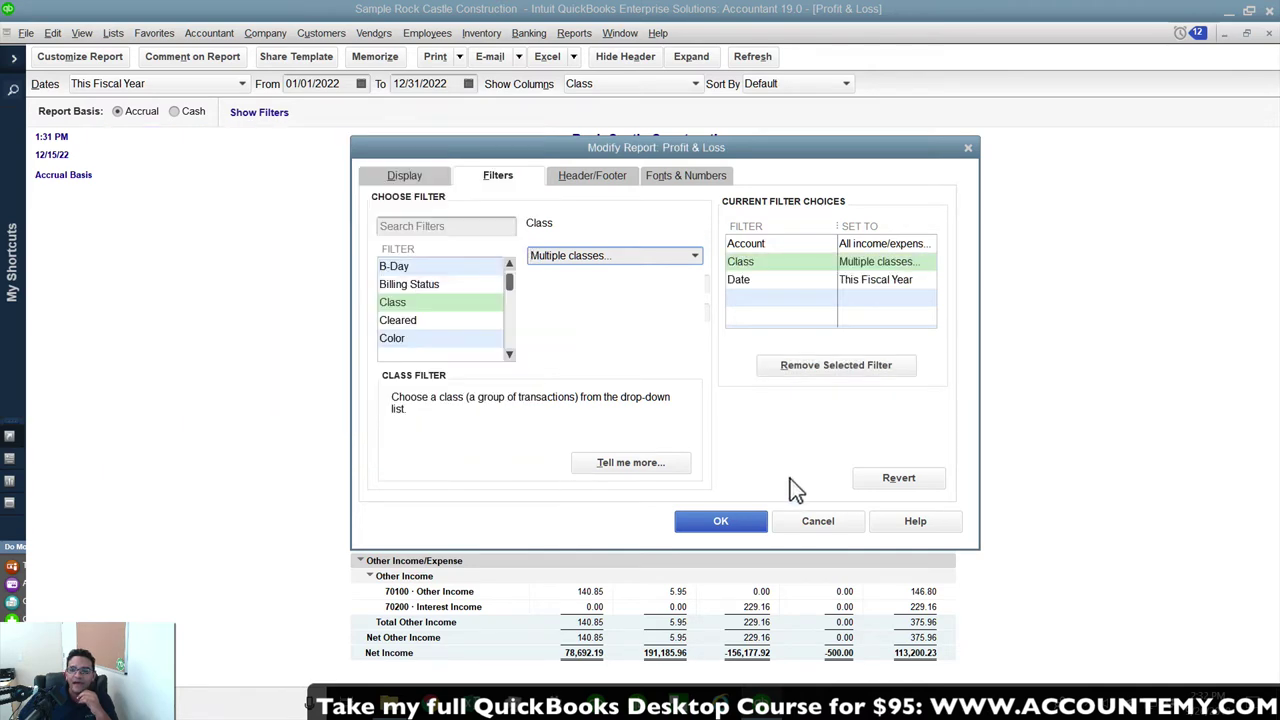
{"action": "left_click", "coordinate": [737, 528]}
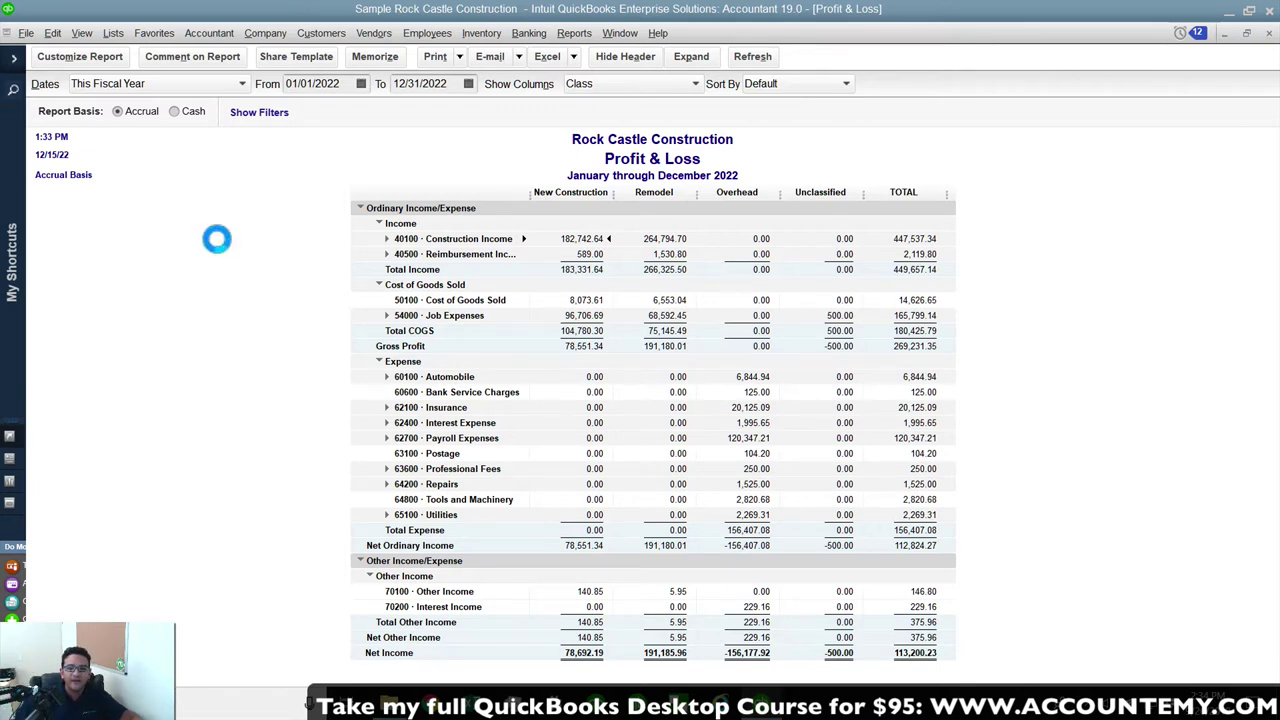
Examine the font settings offered for the report's row labels, report data and company name without changing them.
{"action": "double_click", "coordinate": [293, 215]}
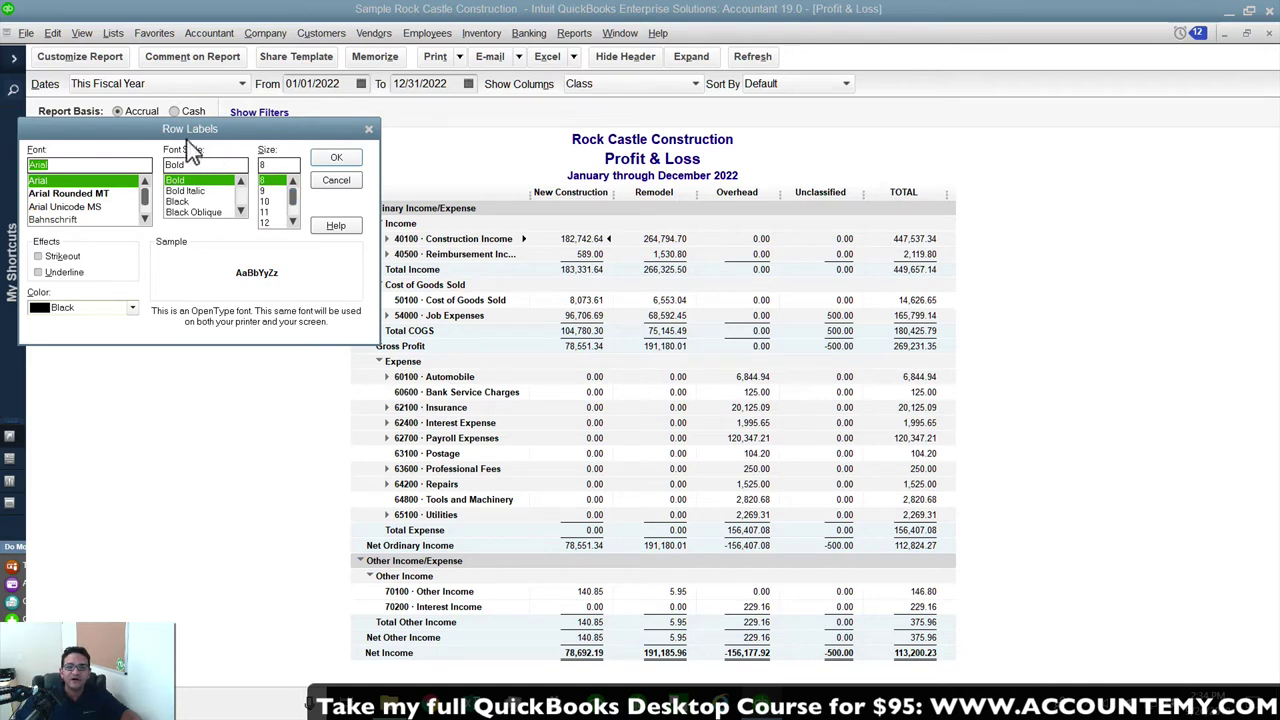
{"action": "left_click_drag", "start_coordinate": [170, 128], "coordinate": [202, 175]}
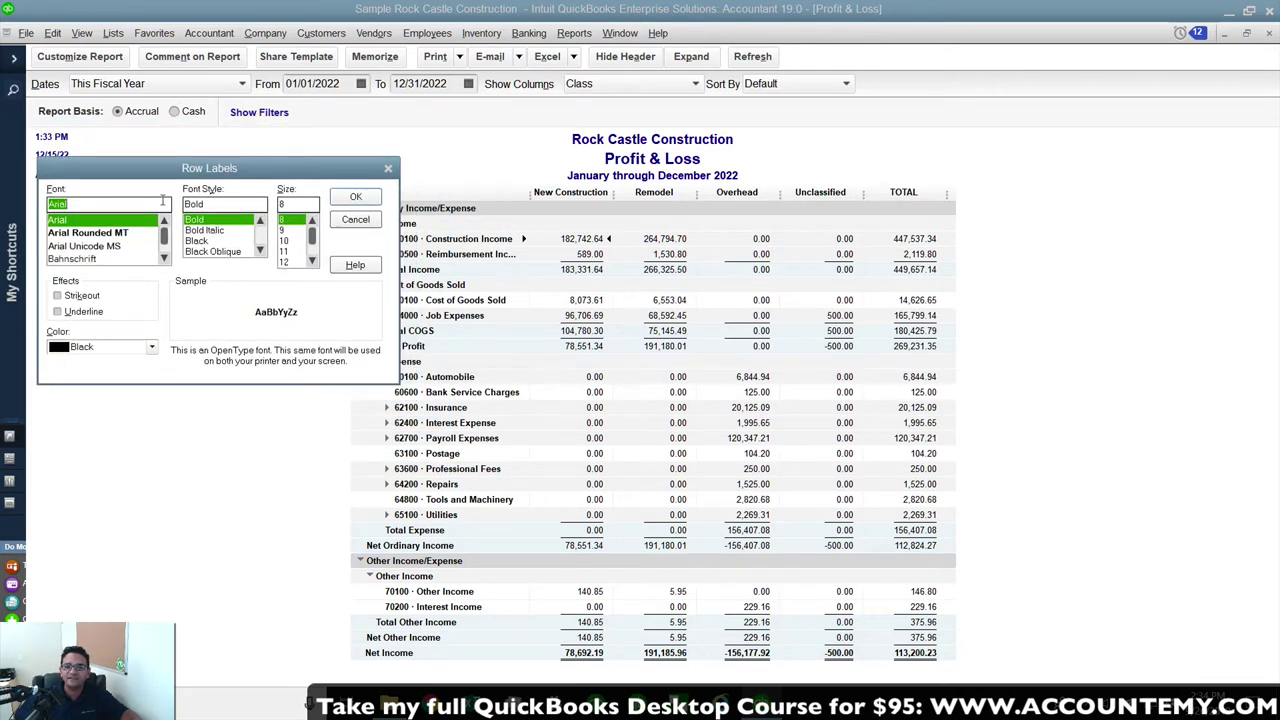
{"action": "left_click", "coordinate": [355, 220]}
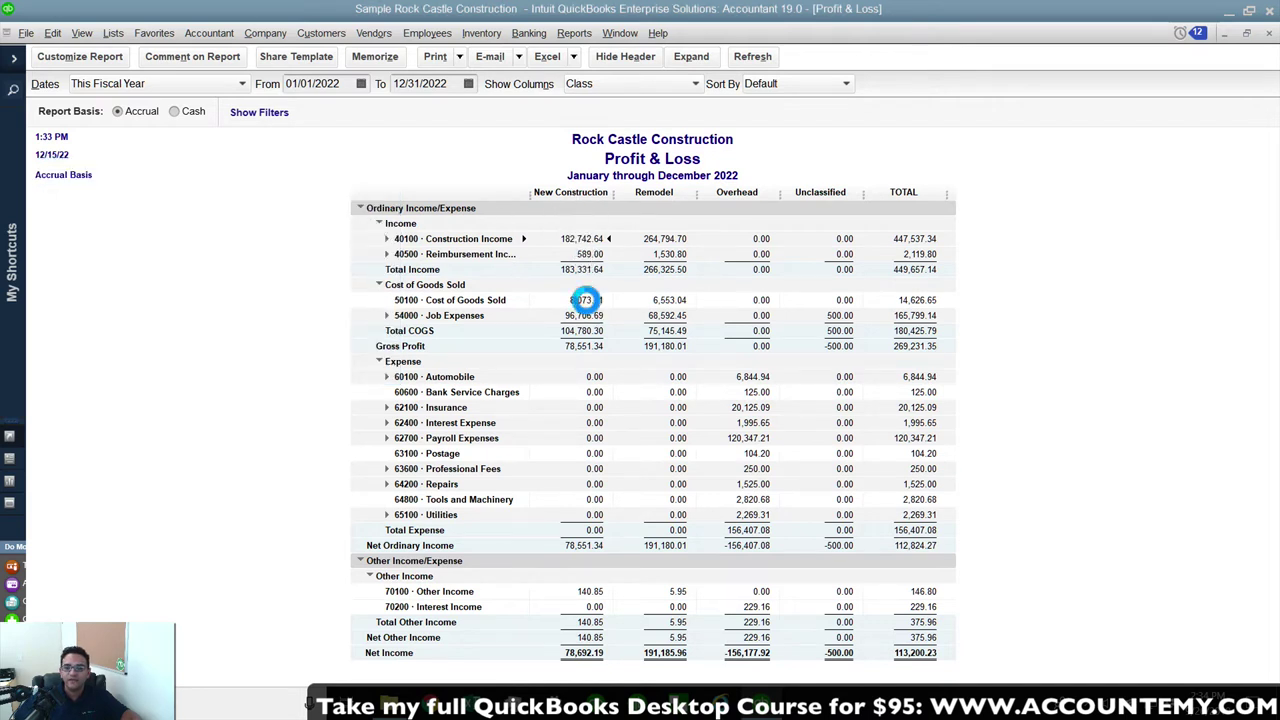
{"action": "double_click", "coordinate": [588, 304]}
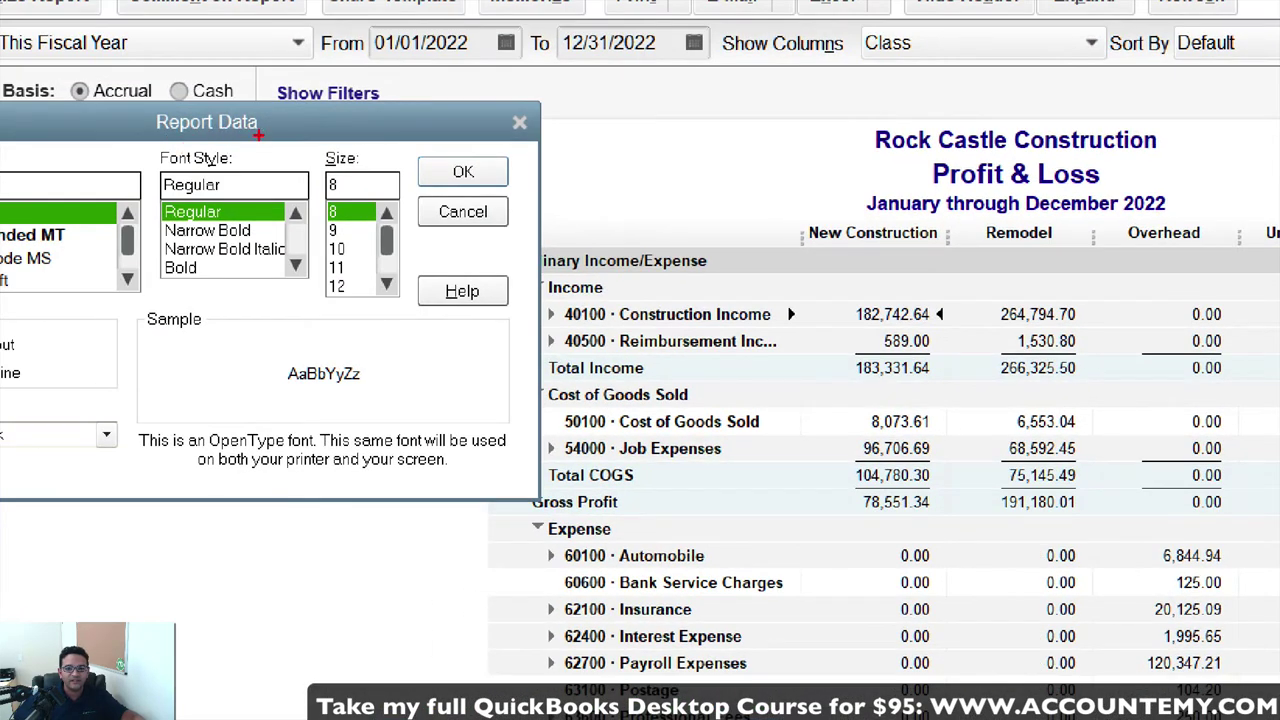
{"action": "mouse_move", "coordinate": [258, 134]}
{"action": "left_mouse_down"}
{"action": "mouse_move", "coordinate": [185, 90]}
{"action": "mouse_move", "coordinate": [278, 140]}
{"action": "left_mouse_up"}
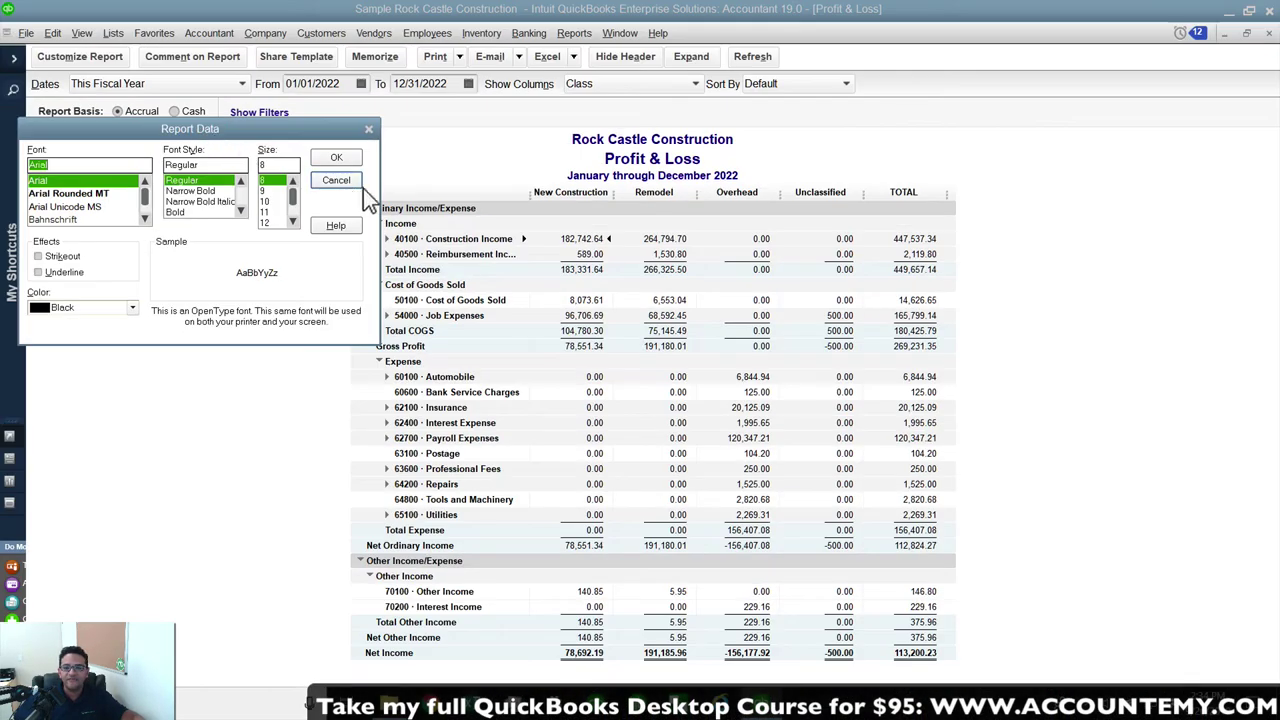
{"action": "left_click", "coordinate": [337, 157]}
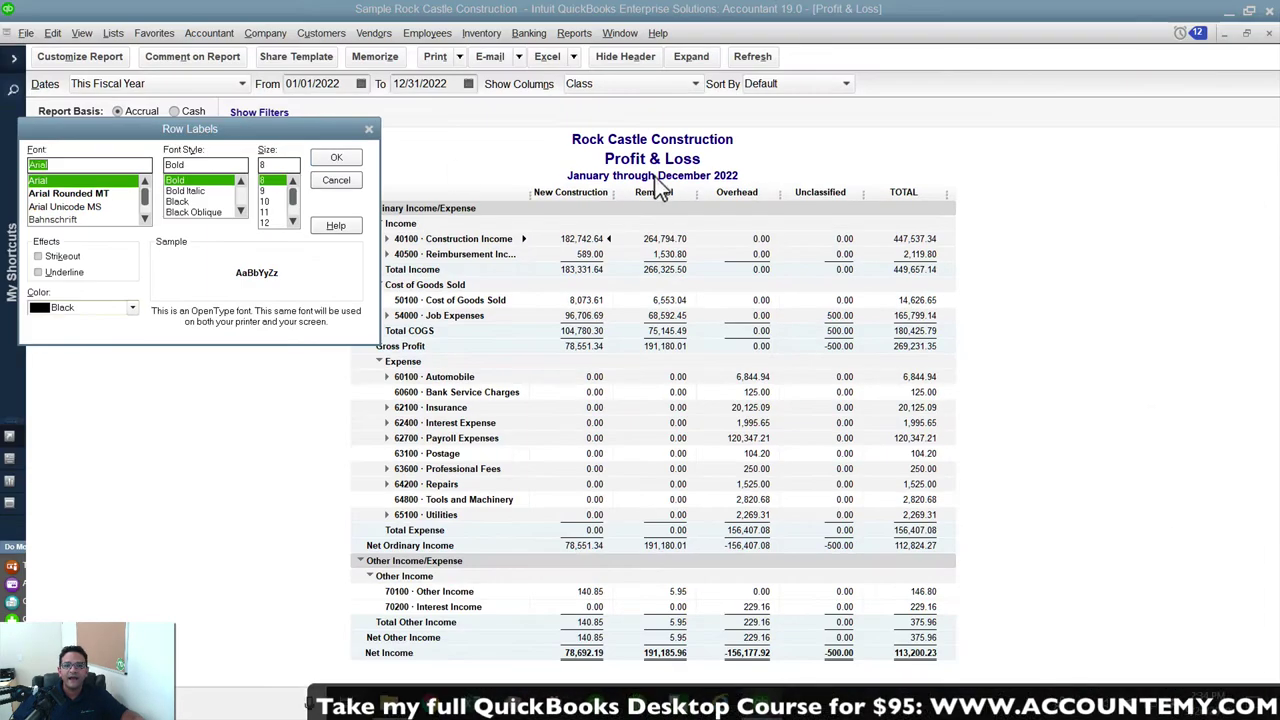
{"action": "left_click", "coordinate": [322, 180]}
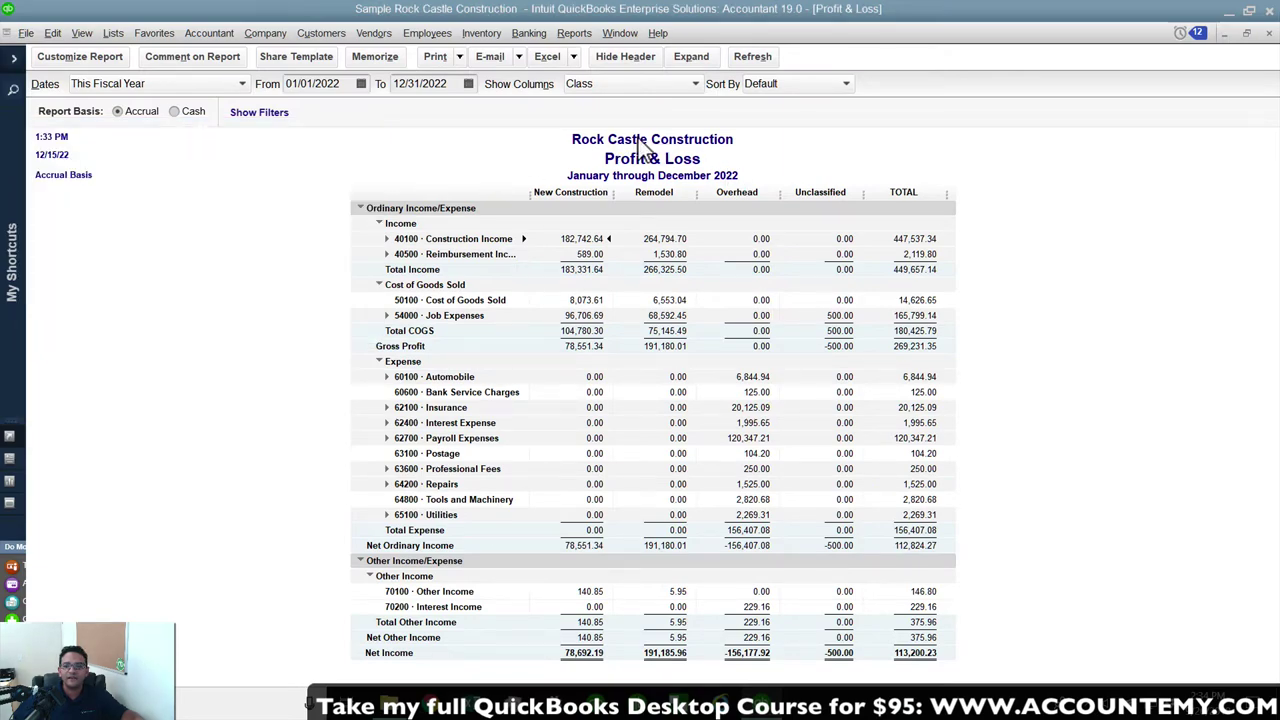
{"action": "double_click", "coordinate": [639, 140]}
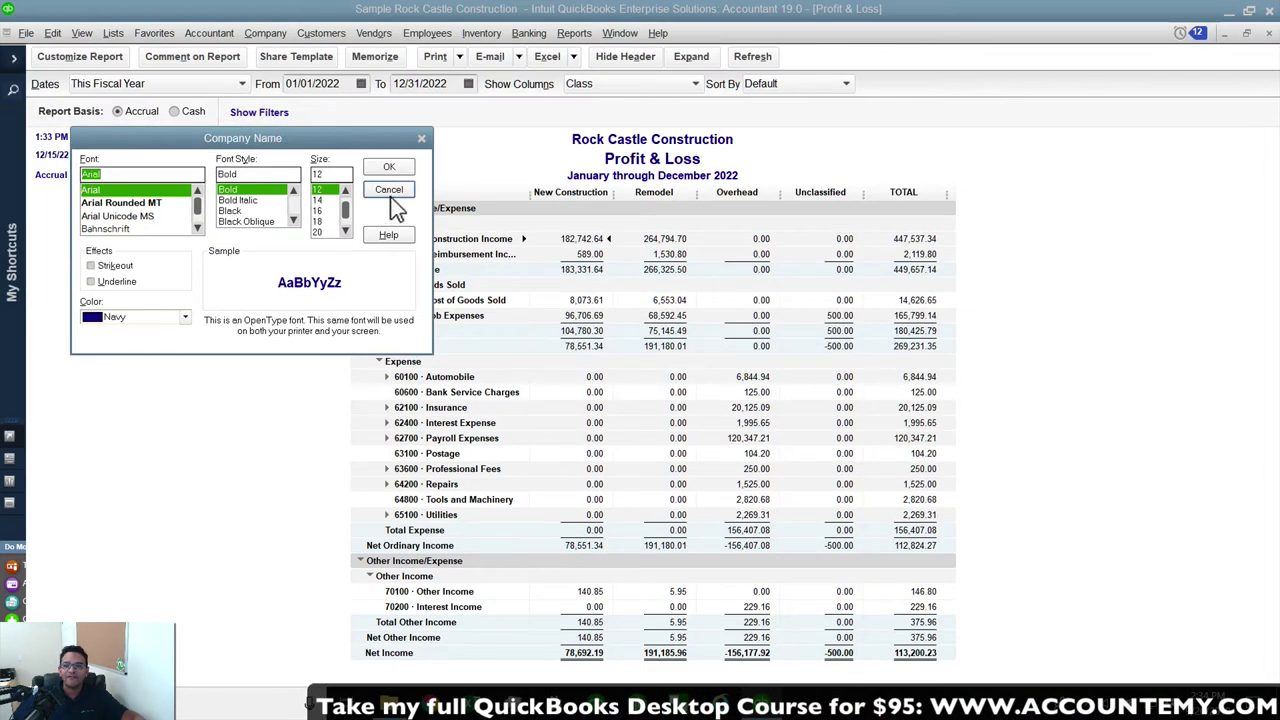
{"action": "left_click", "coordinate": [392, 194]}
Change the report data font to Arial Rounded MT, Bold, size 12, and apply it to all related fonts.
{"action": "left_click", "coordinate": [568, 329]}
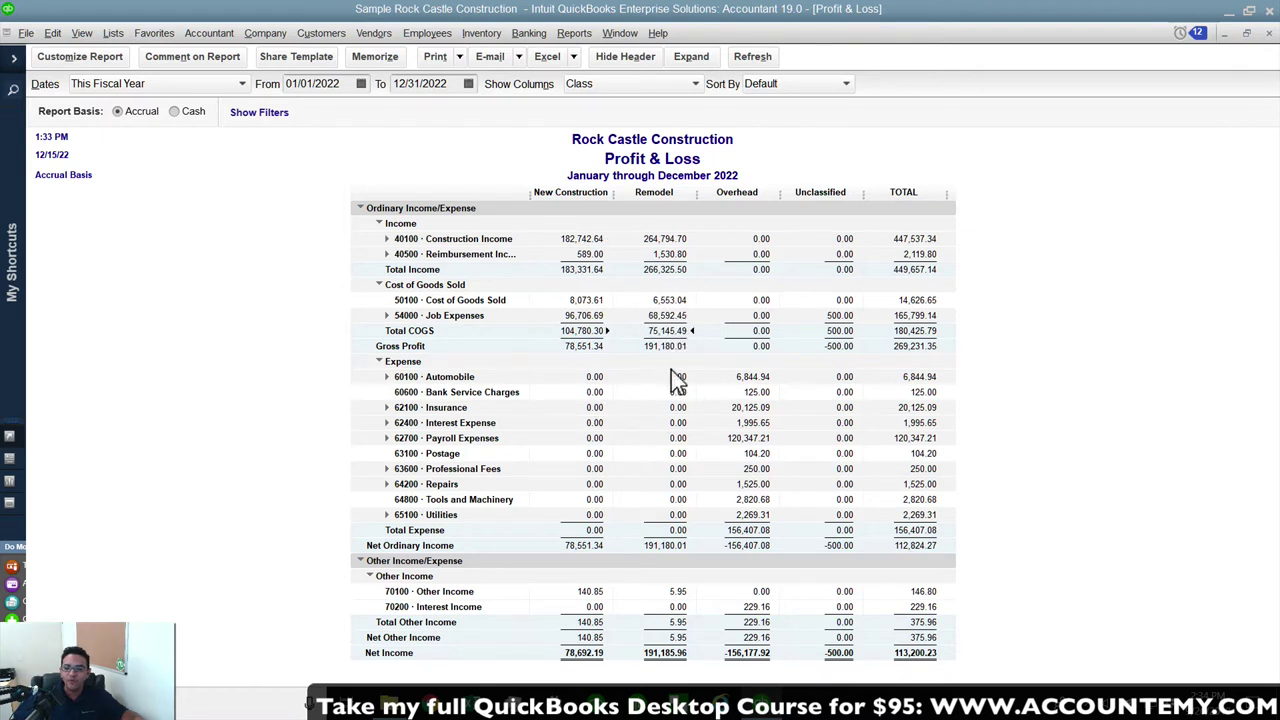
{"action": "double_click", "coordinate": [667, 332]}
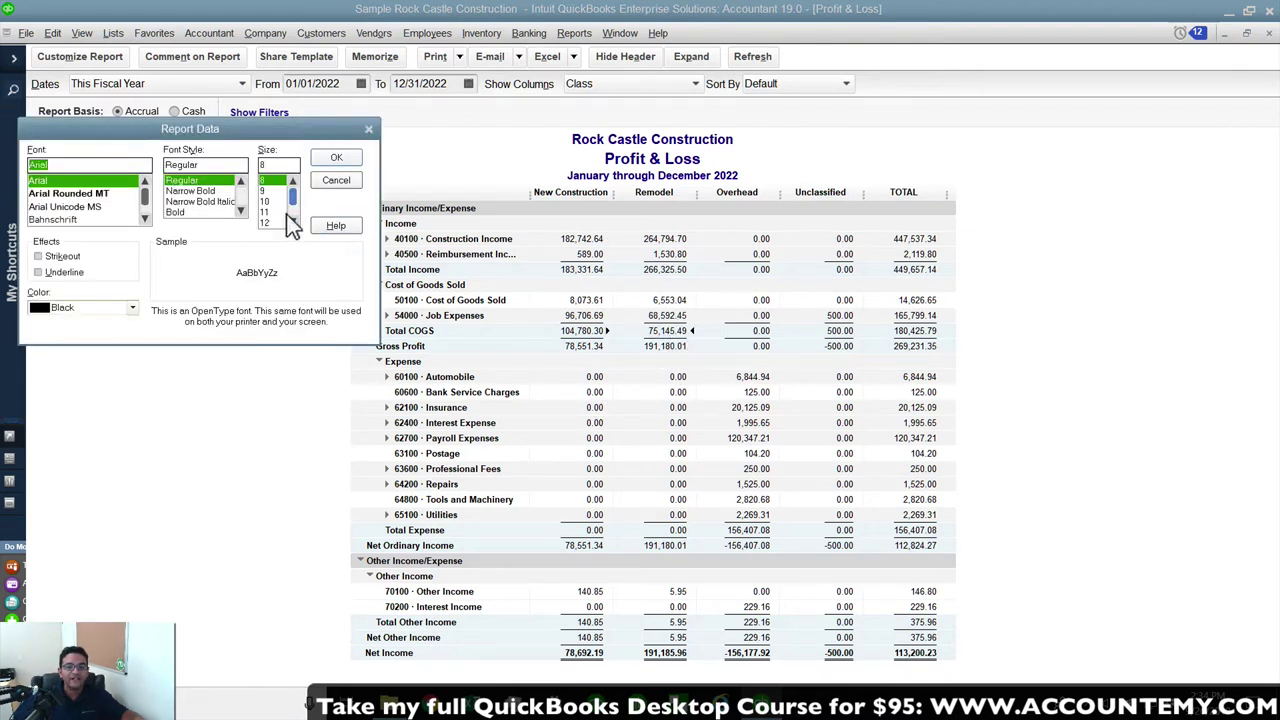
{"action": "left_click", "coordinate": [64, 195]}
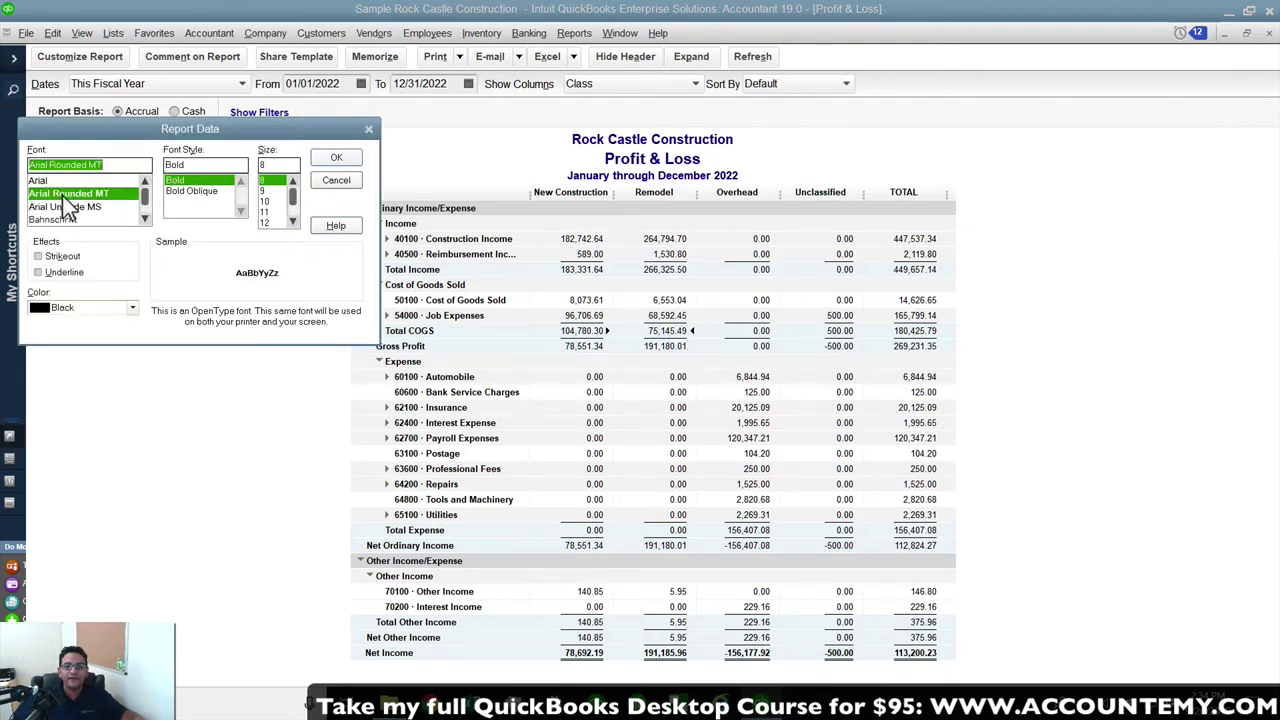
{"action": "left_click", "coordinate": [277, 224]}
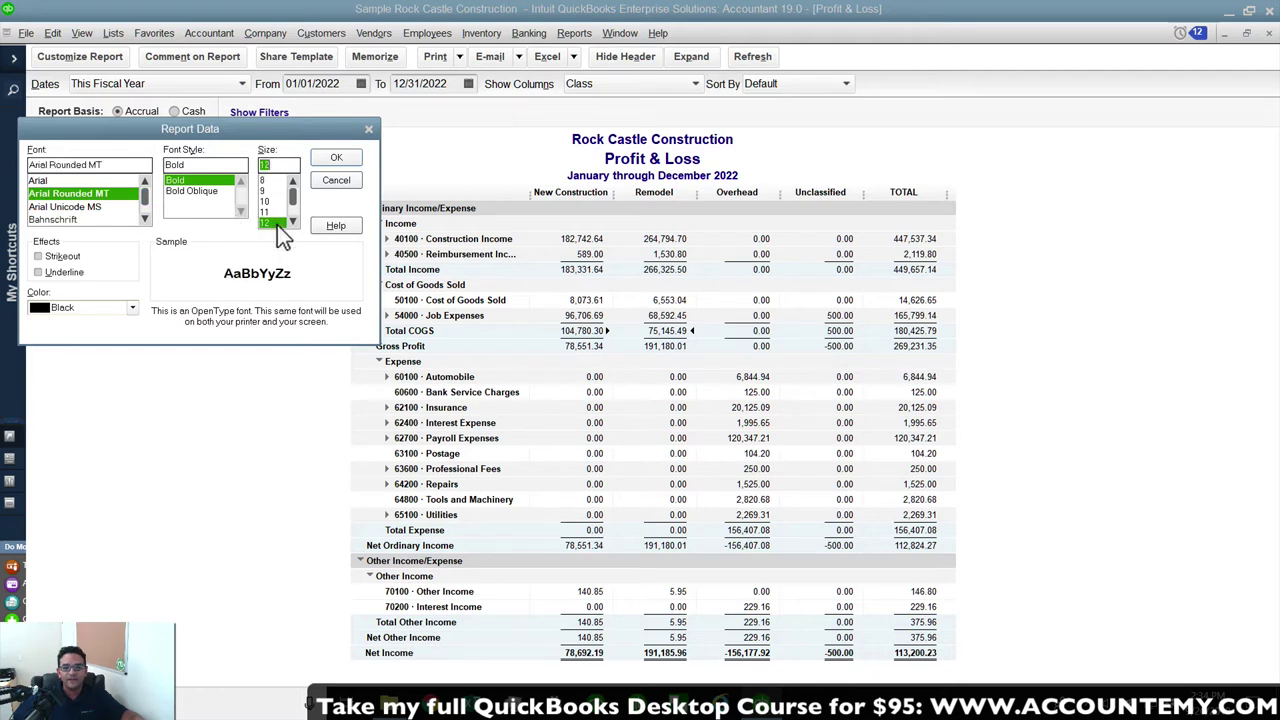
{"action": "left_click", "coordinate": [337, 158]}
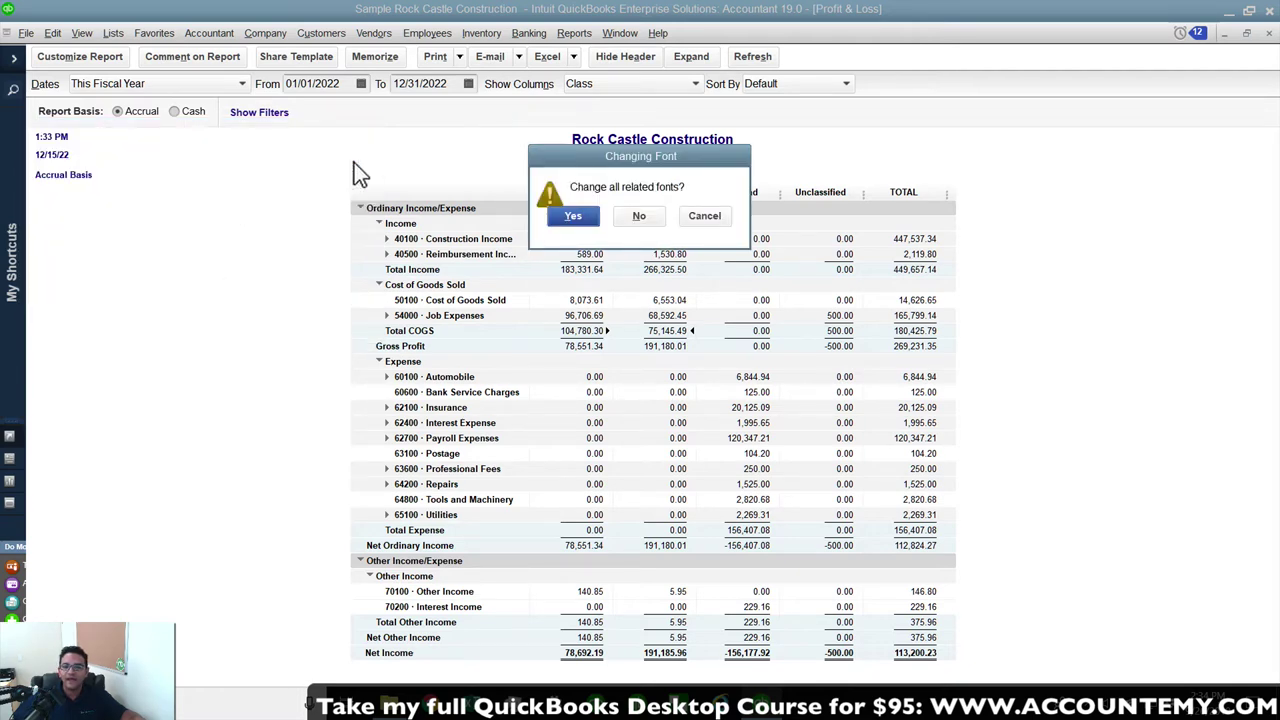
{"action": "left_click", "coordinate": [574, 217]}
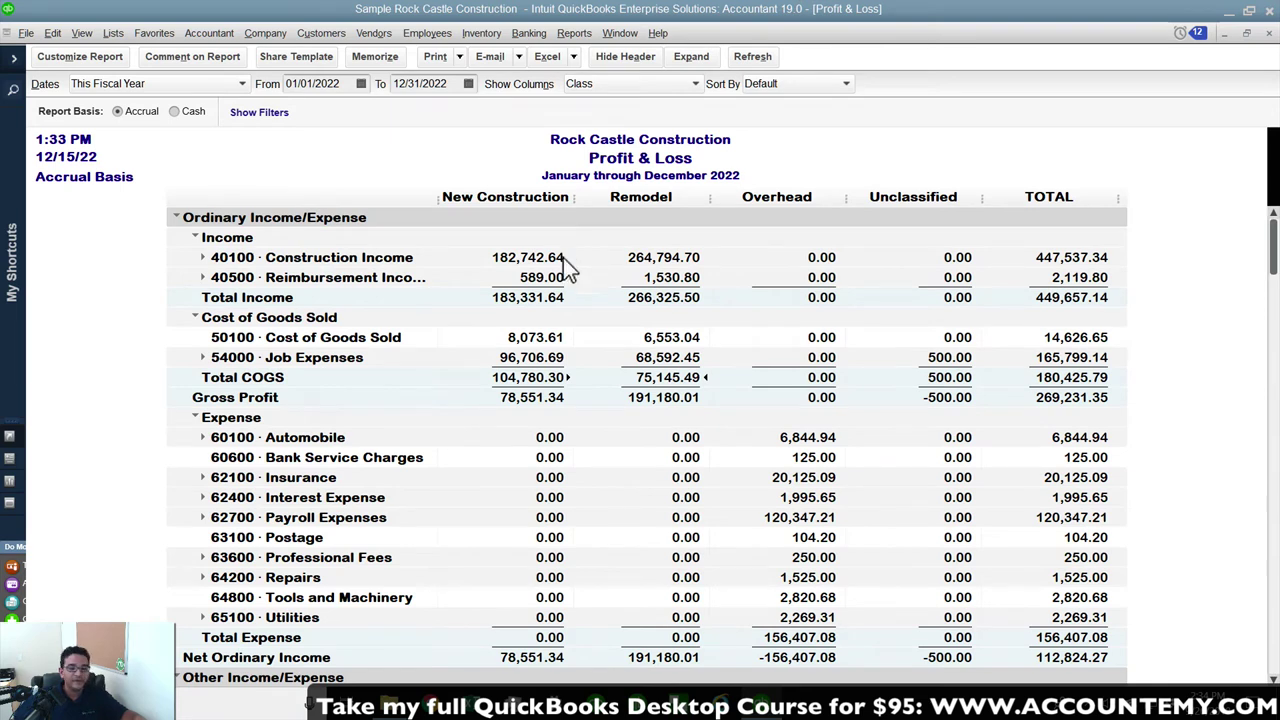
Close the modified report, open a fresh standard Profit & Loss report and maximize it.
{"action": "key", "text": "Escape"}
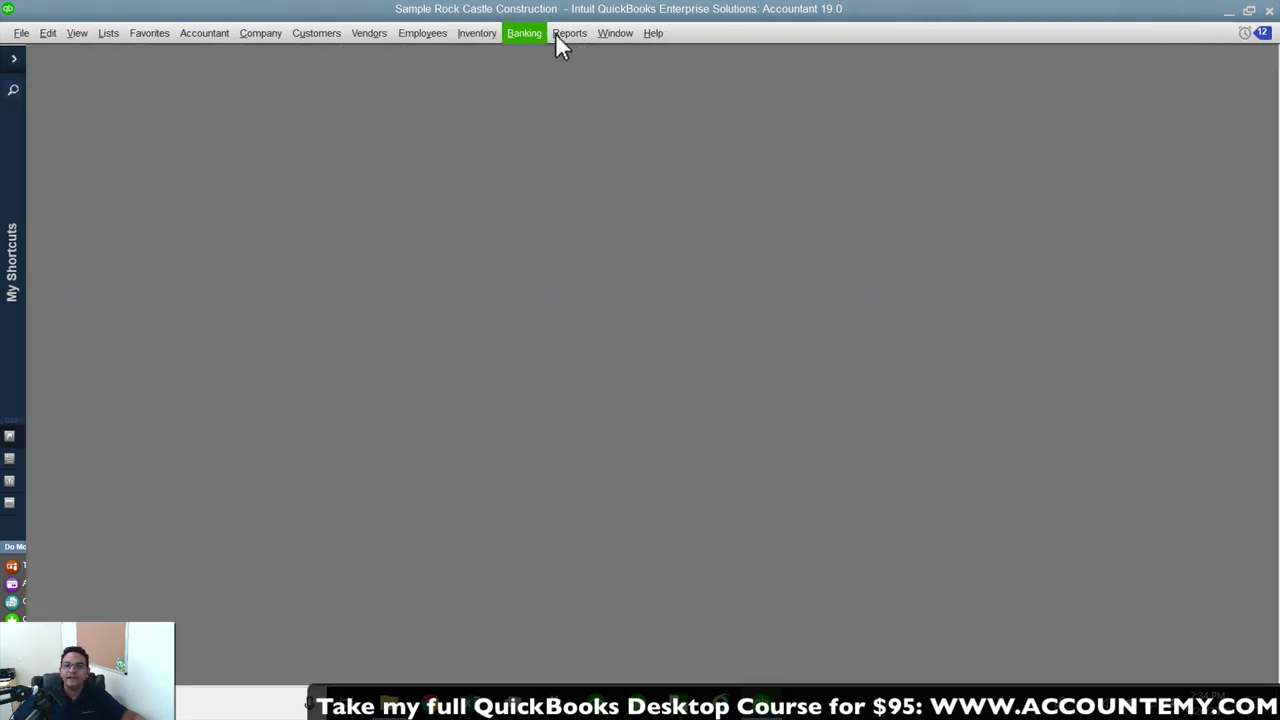
{"action": "left_click", "coordinate": [569, 33]}
{"action": "left_click", "coordinate": [800, 208]}
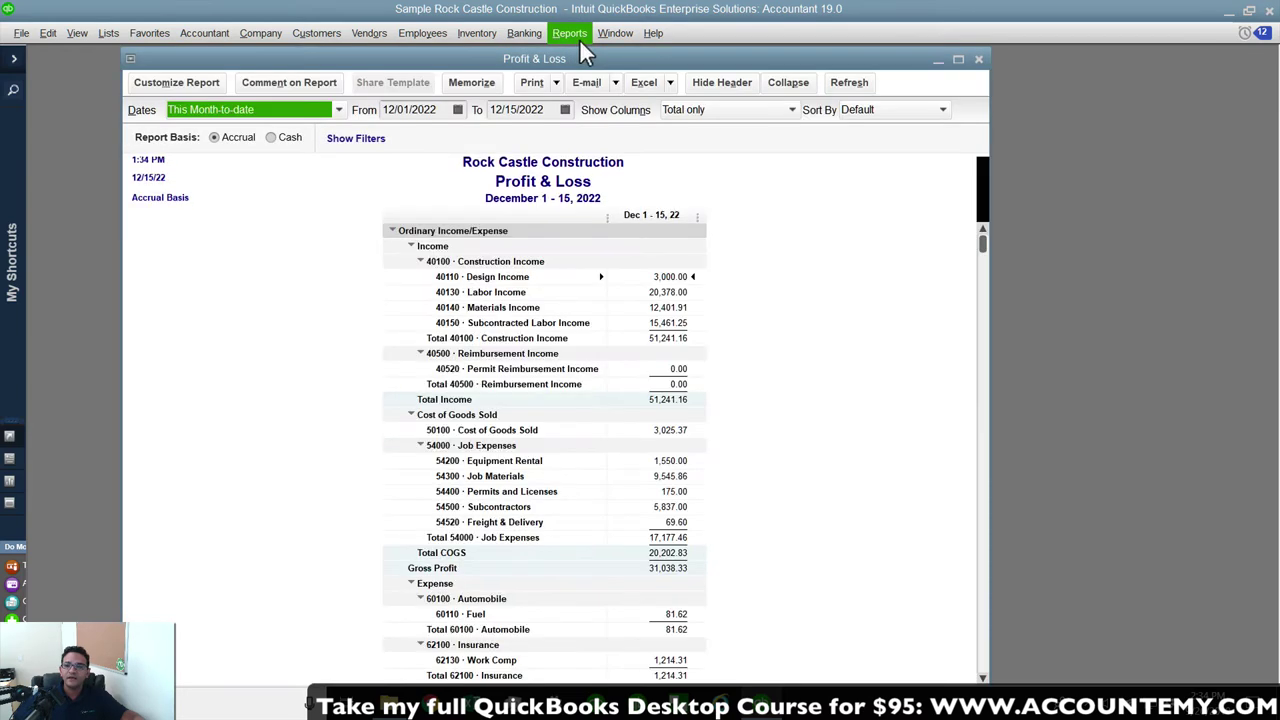
{"action": "left_click_drag", "start_coordinate": [381, 58], "coordinate": [380, 57]}
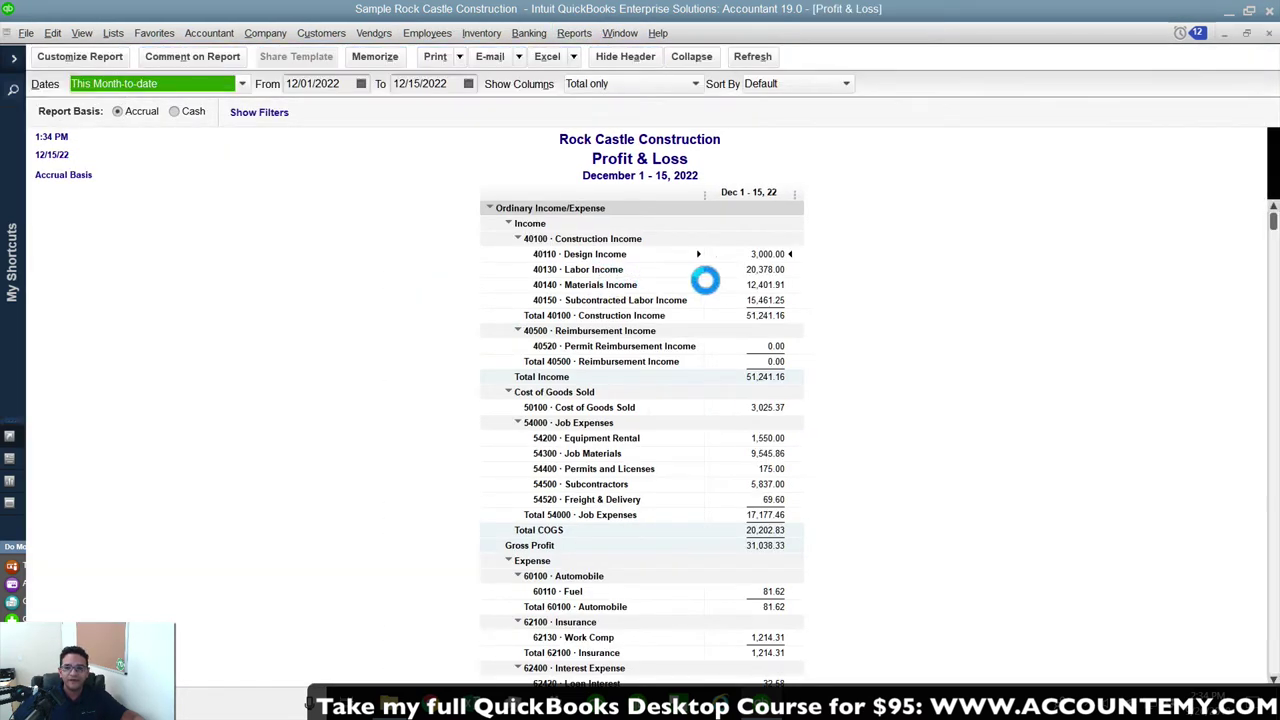
Set only the report data font to Arial Rounded MT, size 12, leaving related fonts out of the change.
{"action": "double_click", "coordinate": [640, 310]}
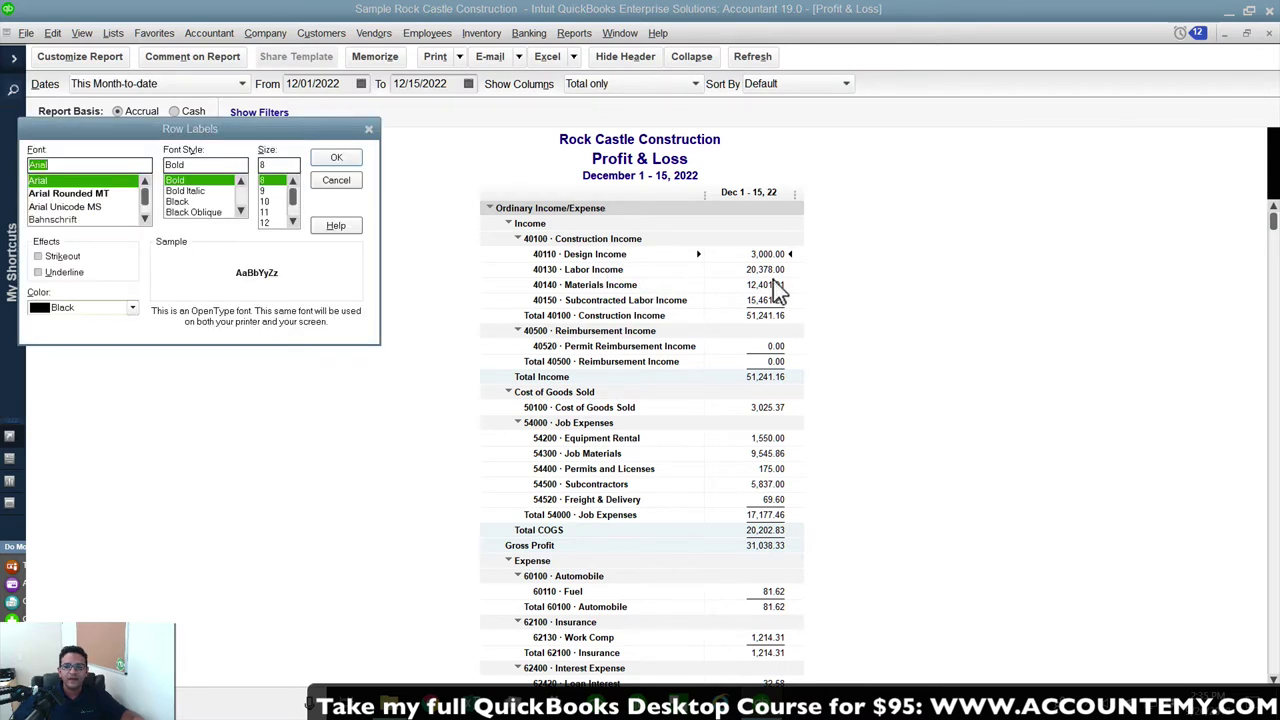
{"action": "left_click", "coordinate": [336, 157]}
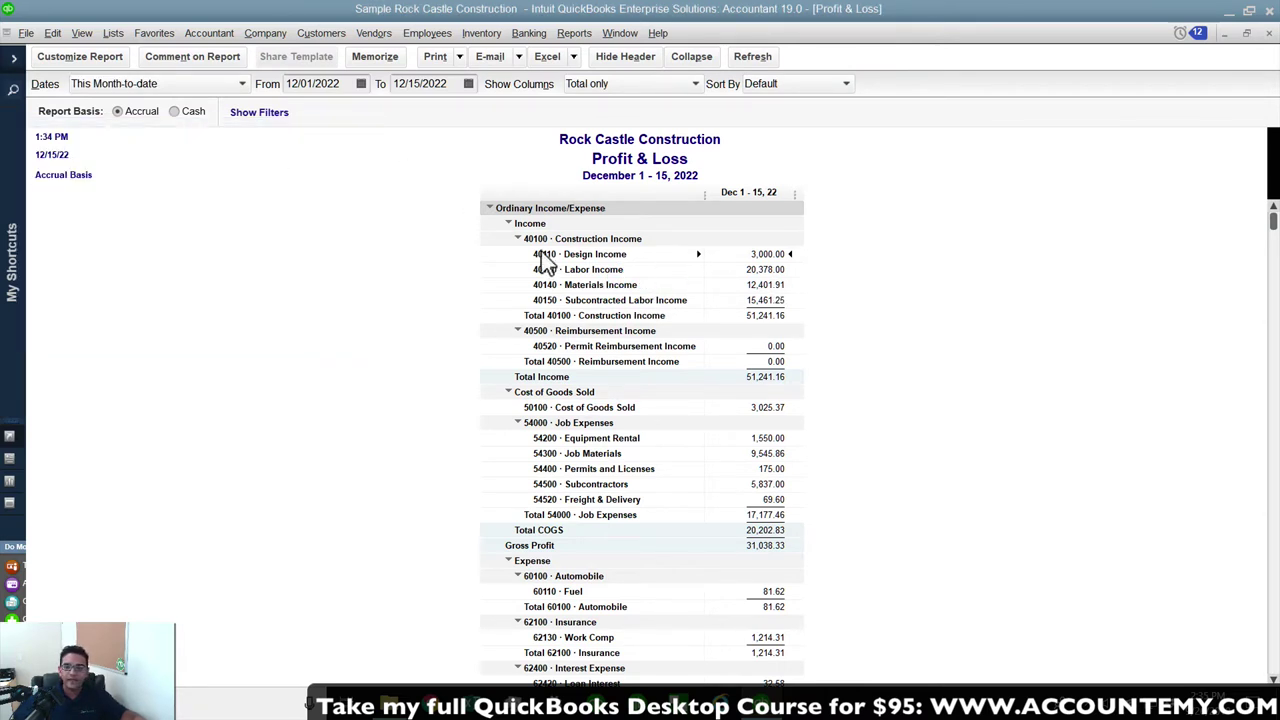
{"action": "double_click", "coordinate": [766, 274]}
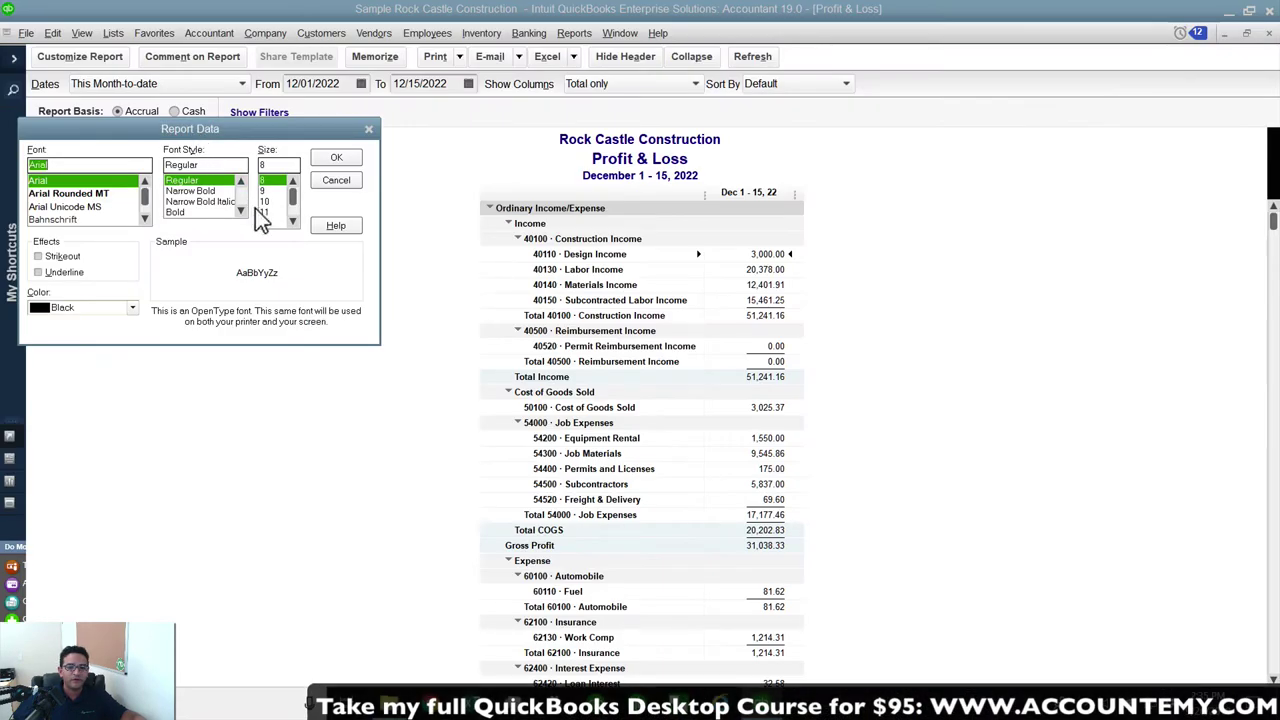
{"action": "left_click", "coordinate": [68, 195]}
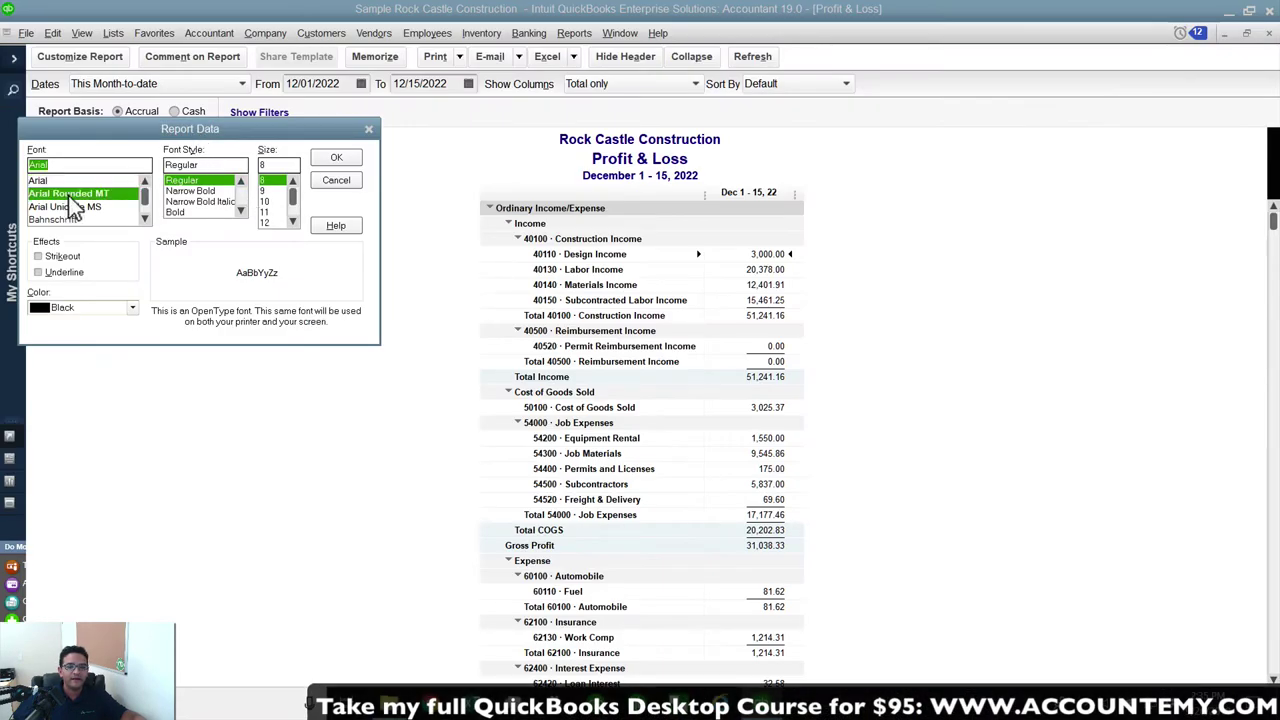
{"action": "left_click", "coordinate": [263, 222]}
{"action": "left_click", "coordinate": [336, 158]}
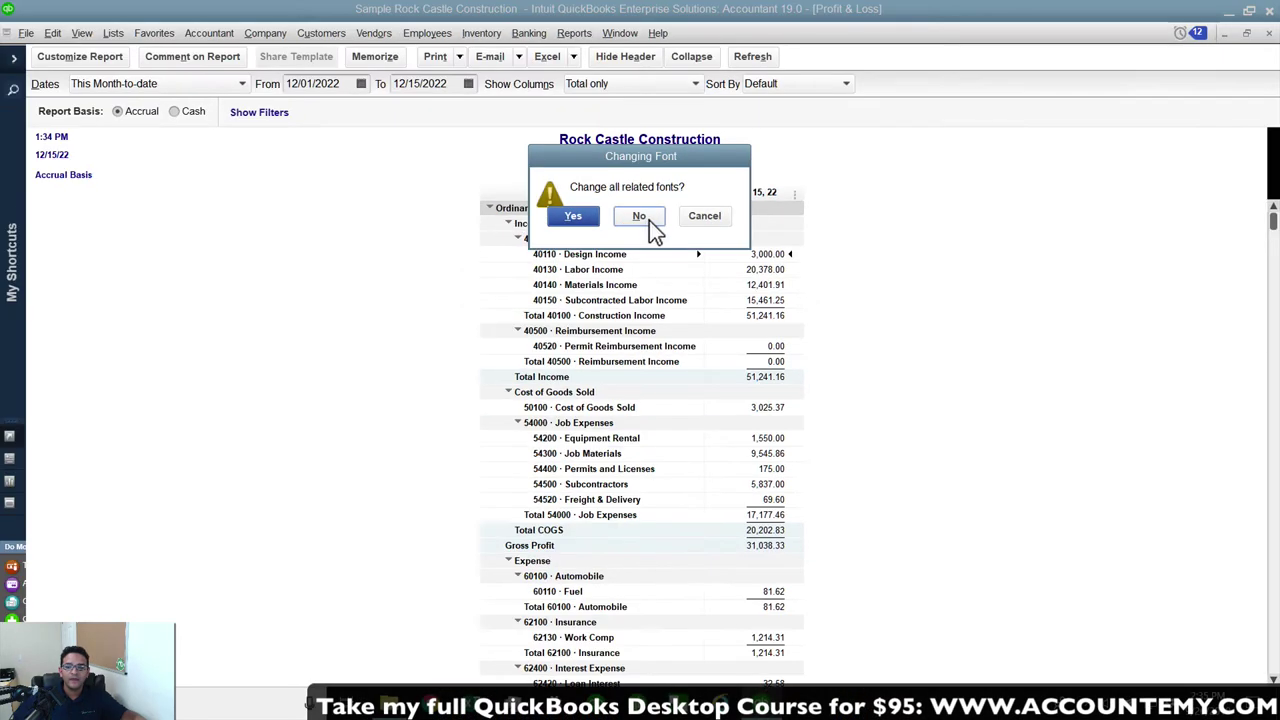
{"action": "left_click", "coordinate": [617, 219]}
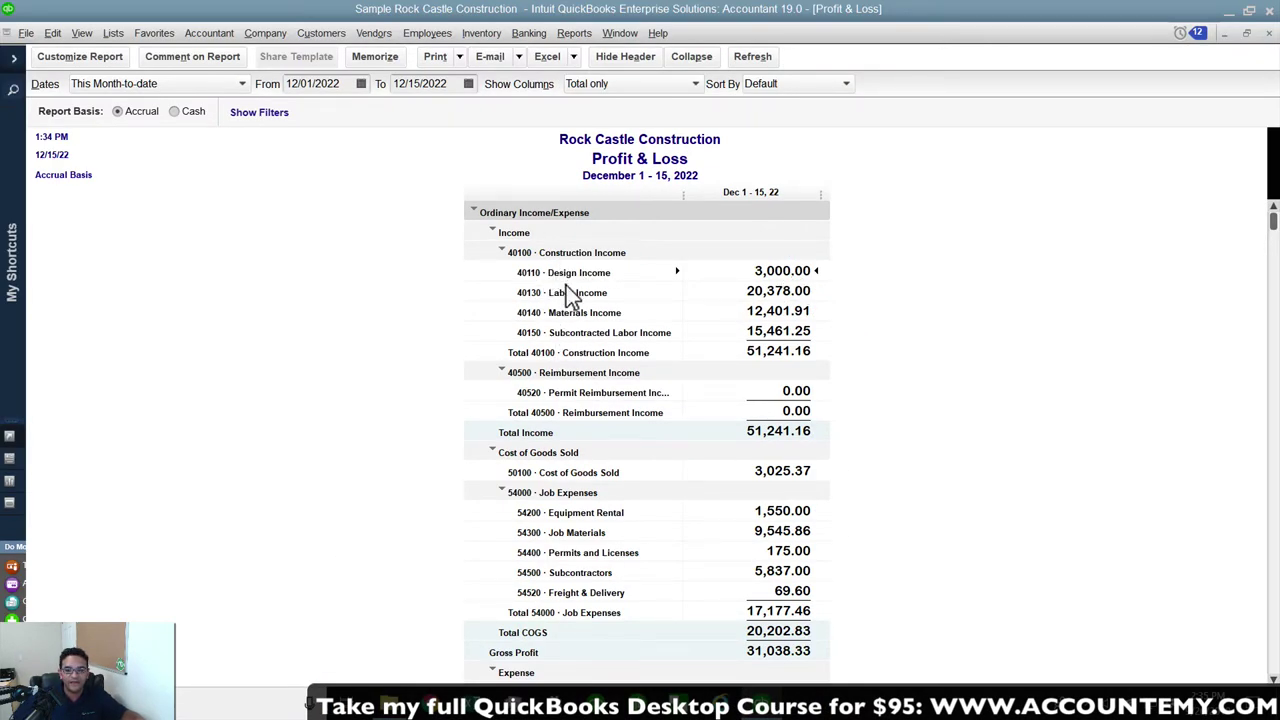
Set only the row labels' font to Arial Black Oblique, size 14, in Navy, leaving related fonts out of the change.
{"action": "double_click", "coordinate": [565, 280]}
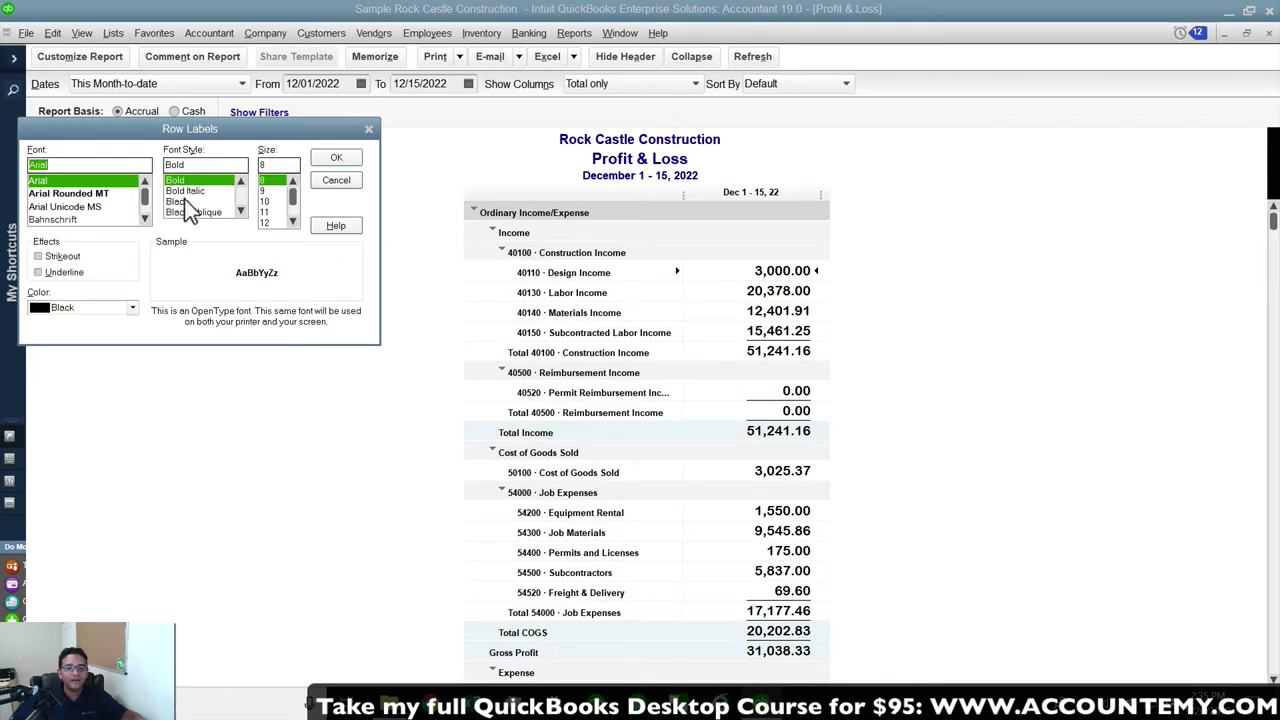
{"action": "left_click", "coordinate": [190, 212]}
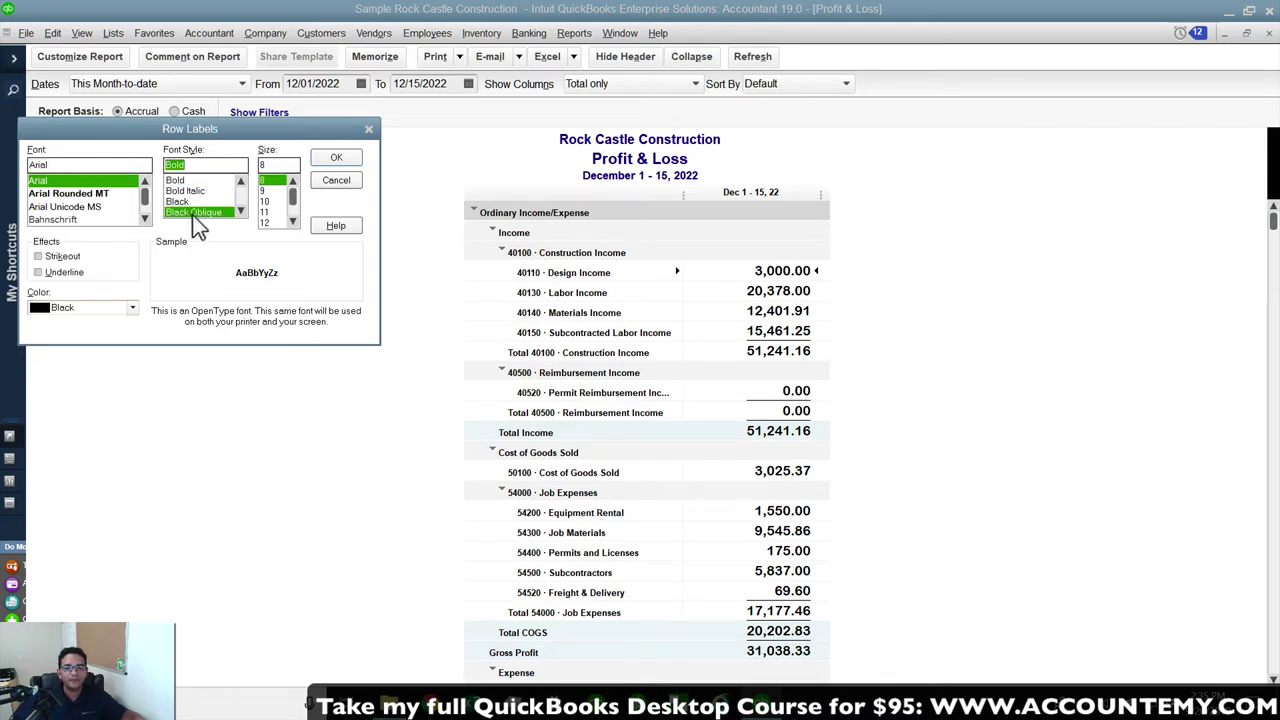
{"action": "left_click", "coordinate": [292, 221]}
{"action": "left_click", "coordinate": [262, 221]}
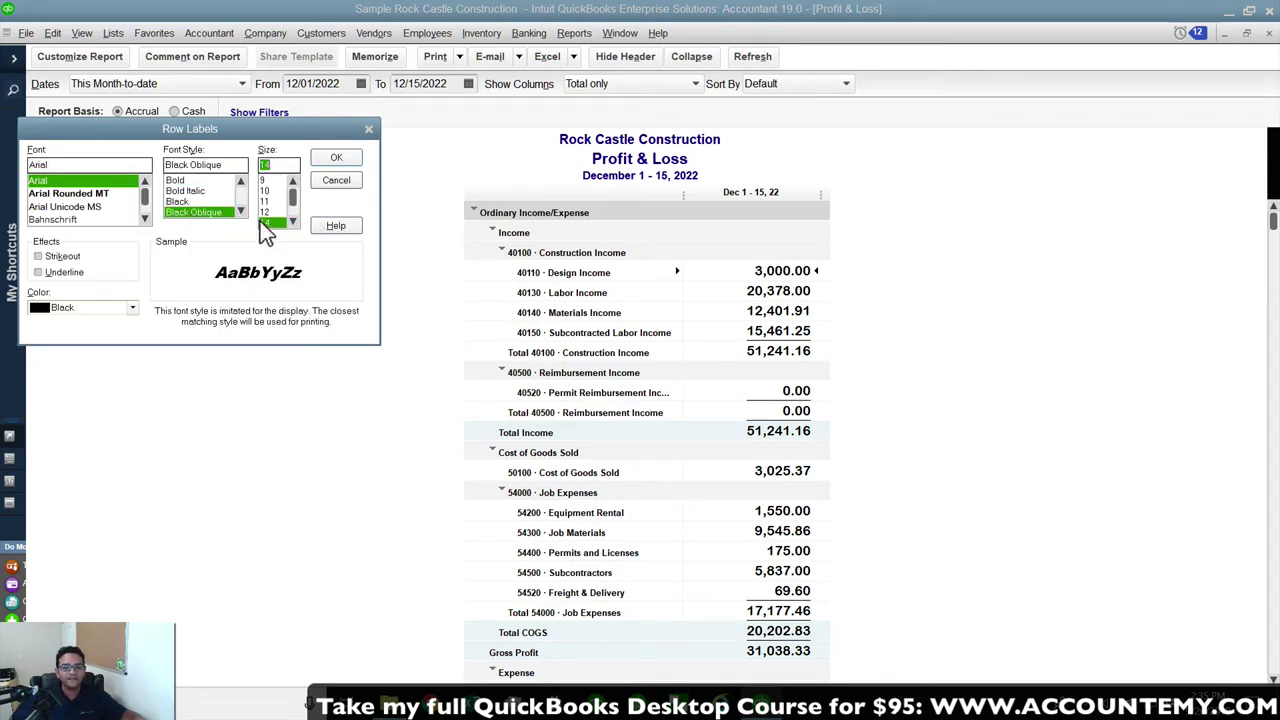
{"action": "left_click", "coordinate": [131, 309]}
{"action": "left_click", "coordinate": [71, 366]}
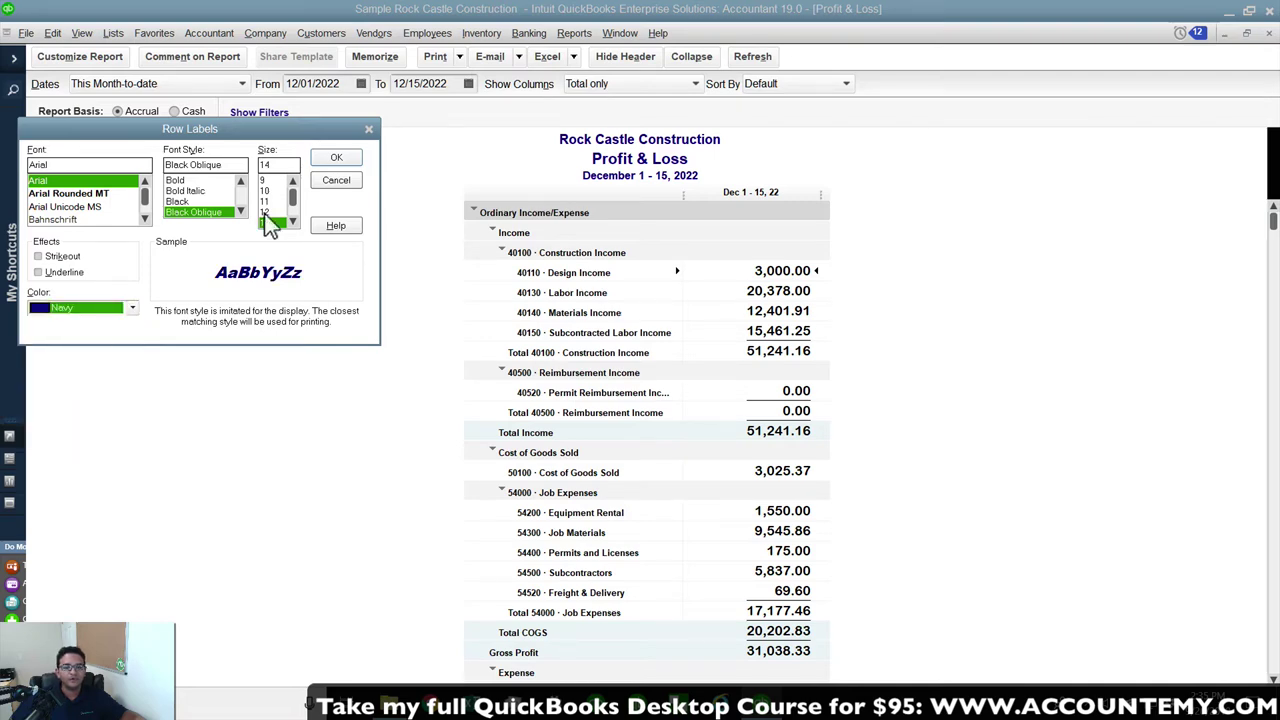
{"action": "left_click", "coordinate": [338, 158]}
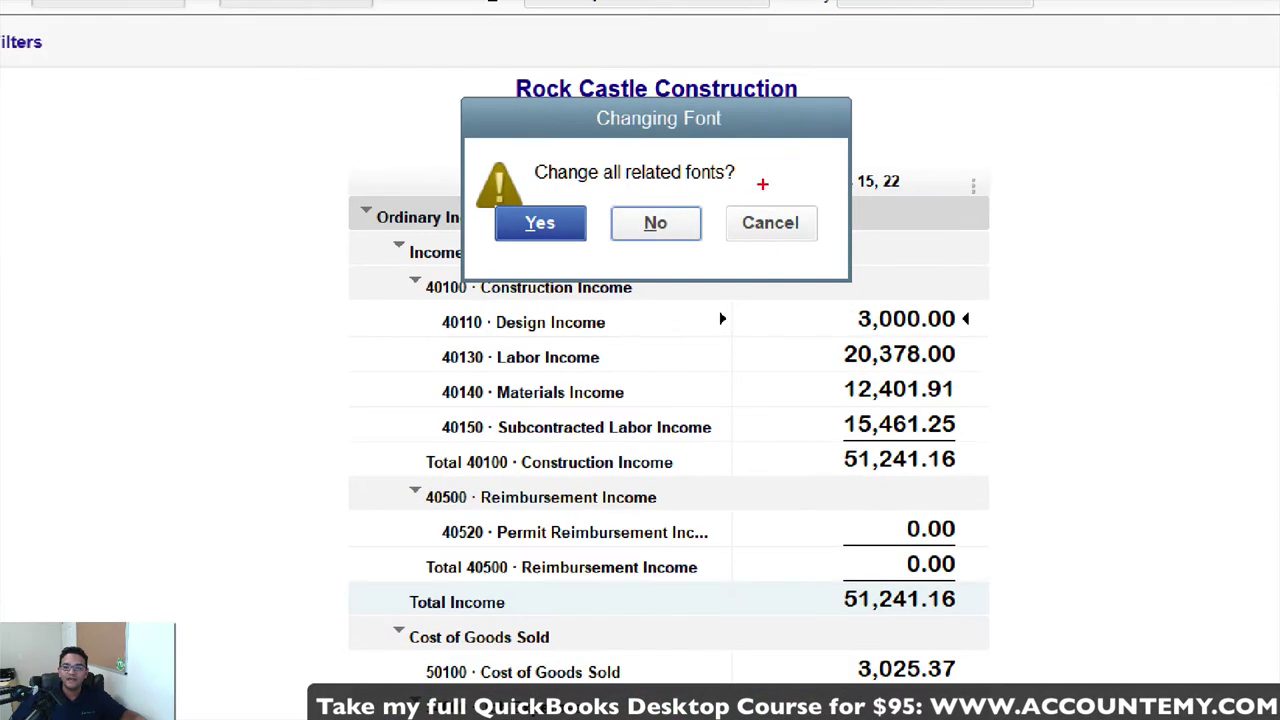
{"action": "mouse_move", "coordinate": [762, 184]}
{"action": "left_mouse_down"}
{"action": "mouse_move", "coordinate": [440, 142]}
{"action": "mouse_move", "coordinate": [776, 160]}
{"action": "mouse_move", "coordinate": [622, 124]}
{"action": "left_mouse_up"}
{"action": "mouse_move", "coordinate": [646, 196]}
{"action": "left_mouse_down"}
{"action": "mouse_move", "coordinate": [640, 258]}
{"action": "mouse_move", "coordinate": [642, 188]}
{"action": "left_mouse_up"}
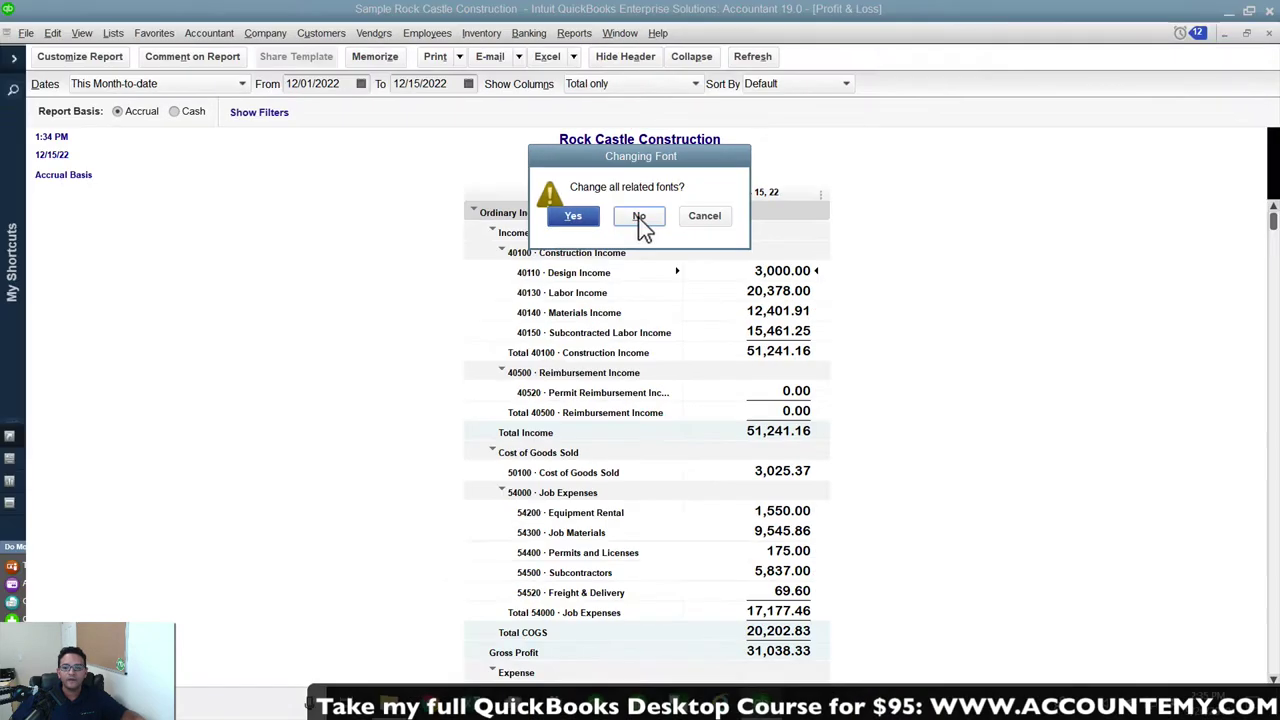
{"action": "left_click", "coordinate": [655, 222]}
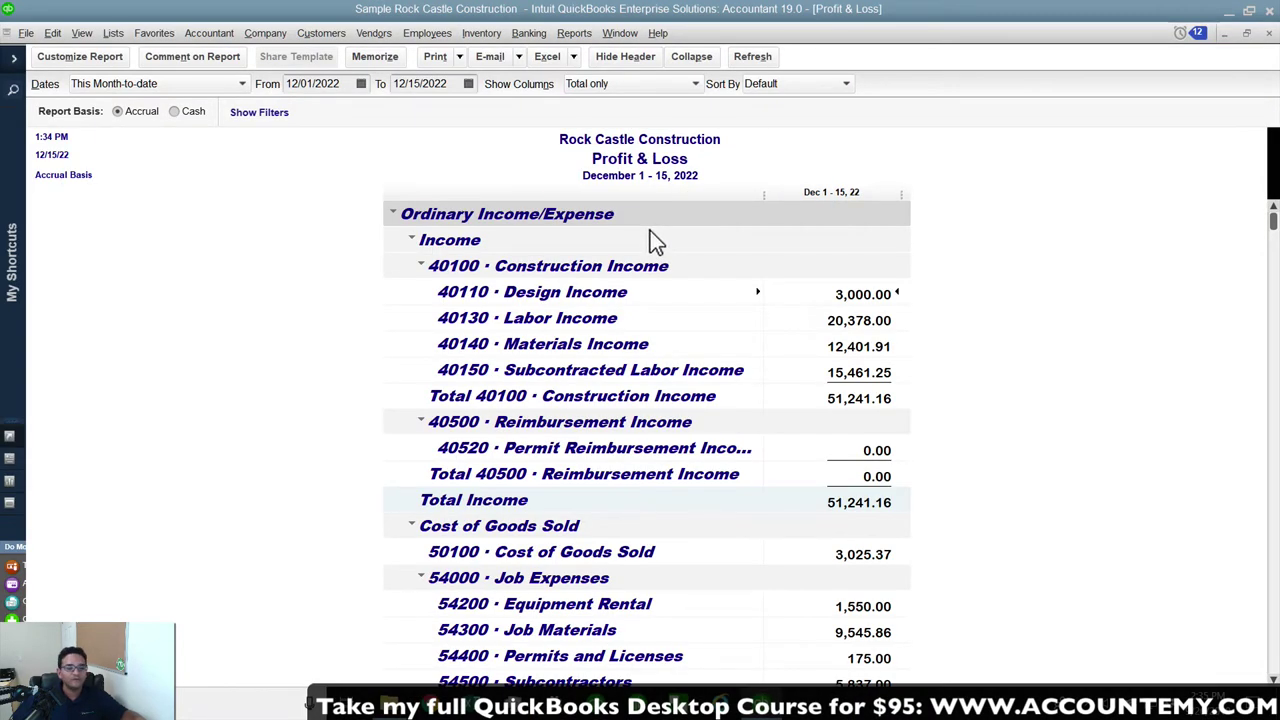
Set the row labels' font to Arial Bold, size 12, in Maroon, and apply the change to all related fonts.
{"action": "double_click", "coordinate": [709, 266]}
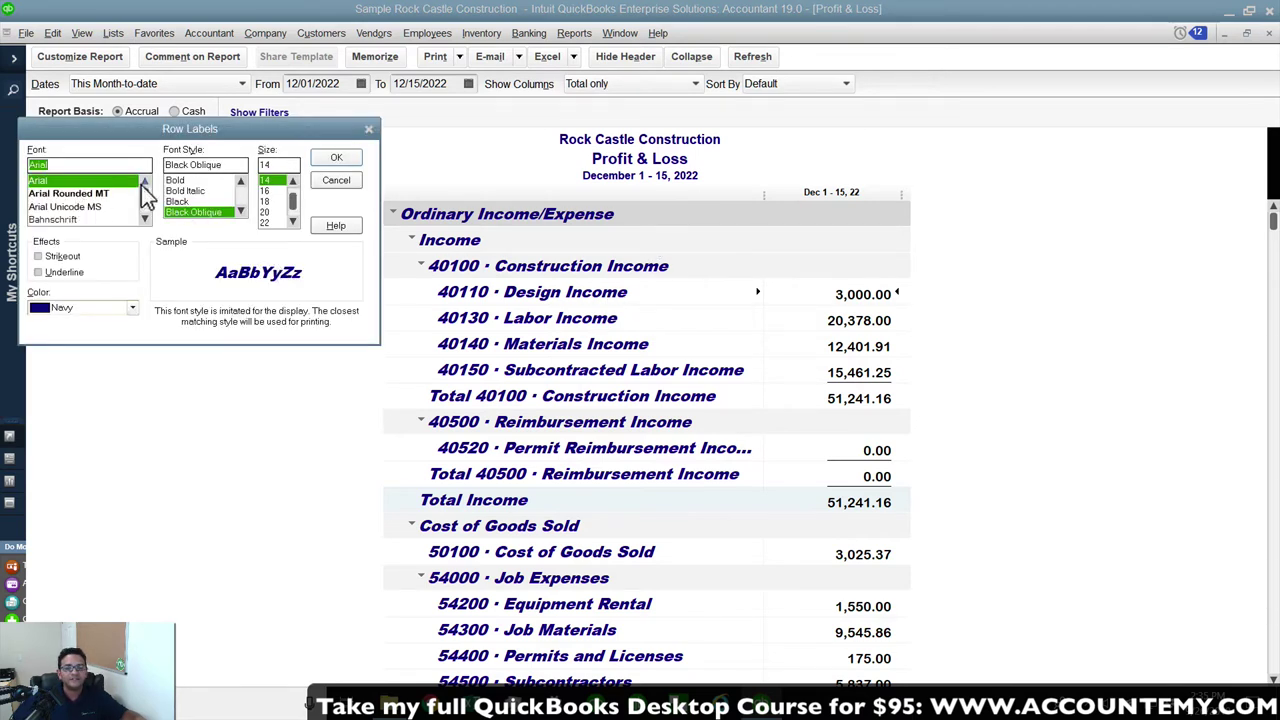
{"action": "left_click", "coordinate": [144, 181]}
{"action": "left_click", "coordinate": [144, 181]}
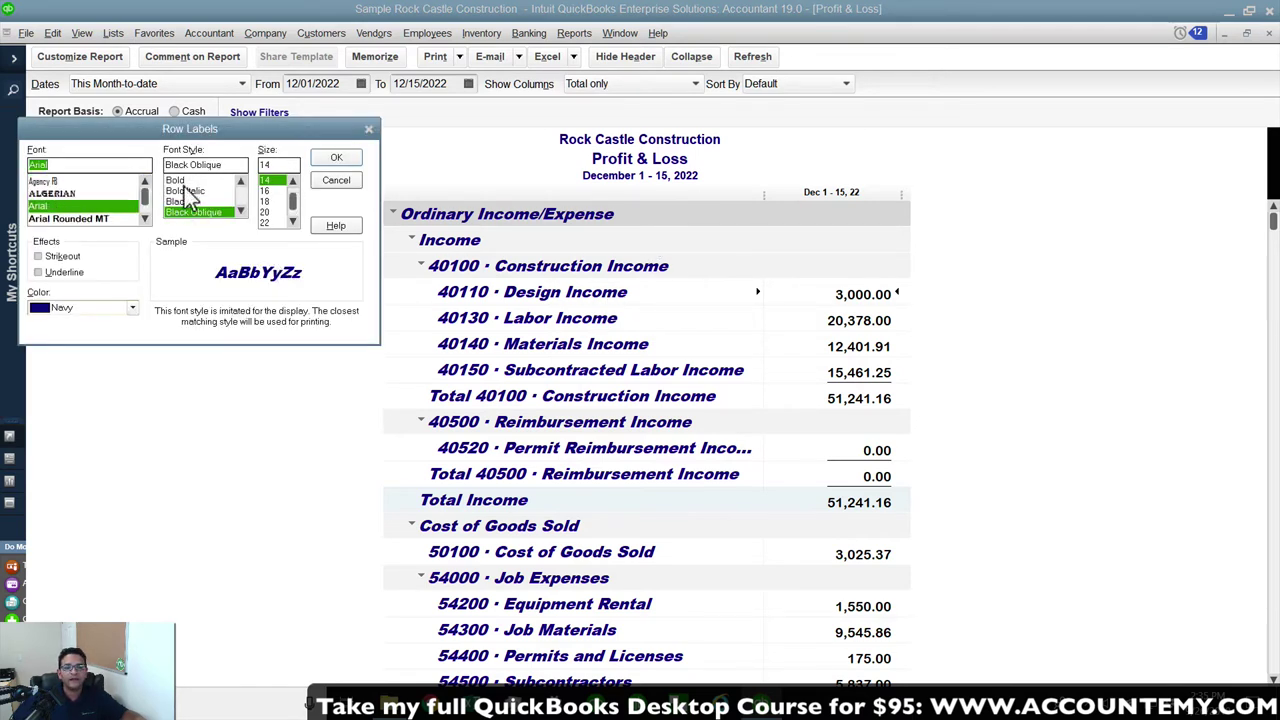
{"action": "left_click", "coordinate": [178, 180]}
{"action": "left_click", "coordinate": [292, 181]}
{"action": "left_click", "coordinate": [292, 181]}
{"action": "left_click", "coordinate": [292, 182]}
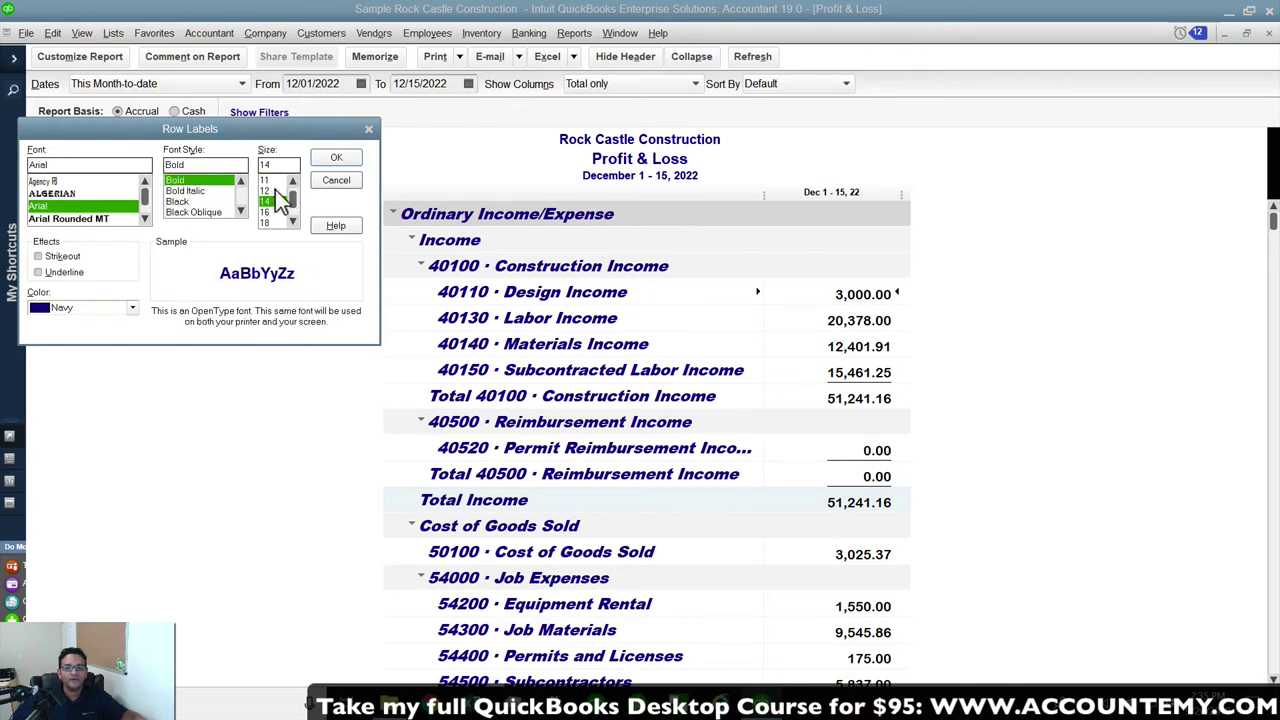
{"action": "left_click", "coordinate": [268, 203]}
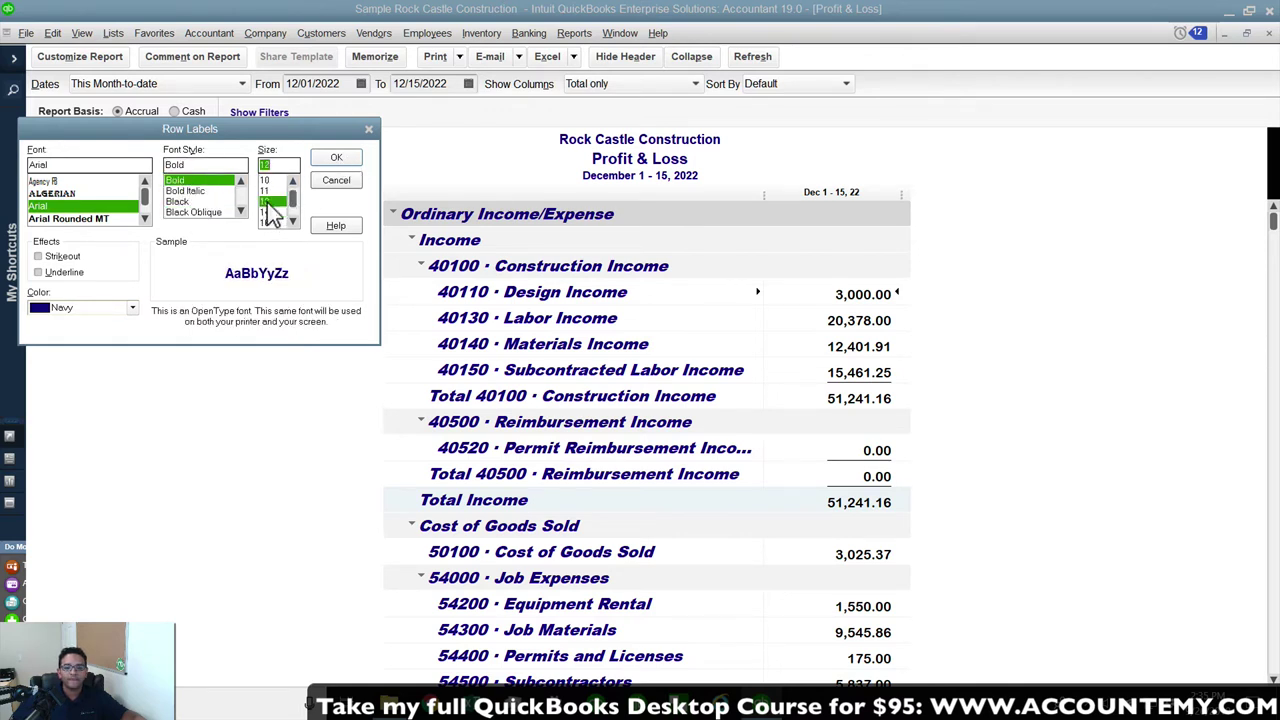
{"action": "left_click", "coordinate": [133, 308]}
{"action": "left_click", "coordinate": [68, 307]}
{"action": "left_click", "coordinate": [68, 307]}
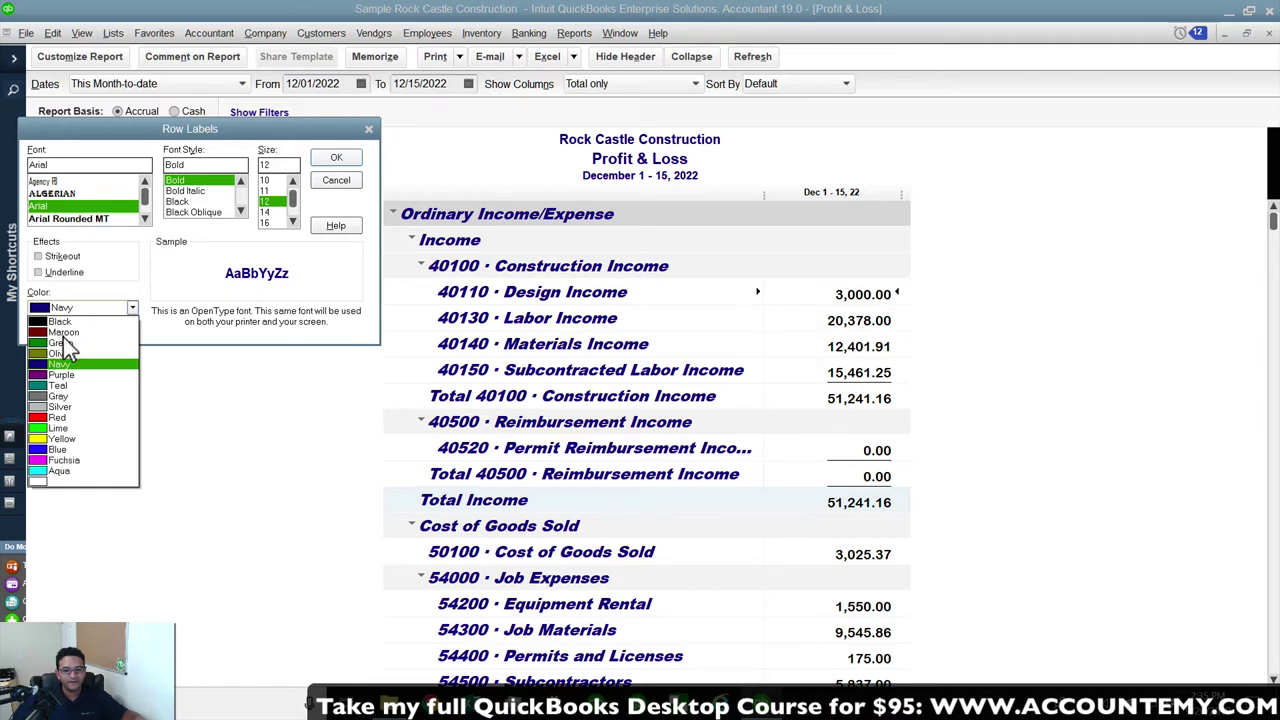
{"action": "left_click", "coordinate": [64, 340]}
{"action": "left_click", "coordinate": [336, 158]}
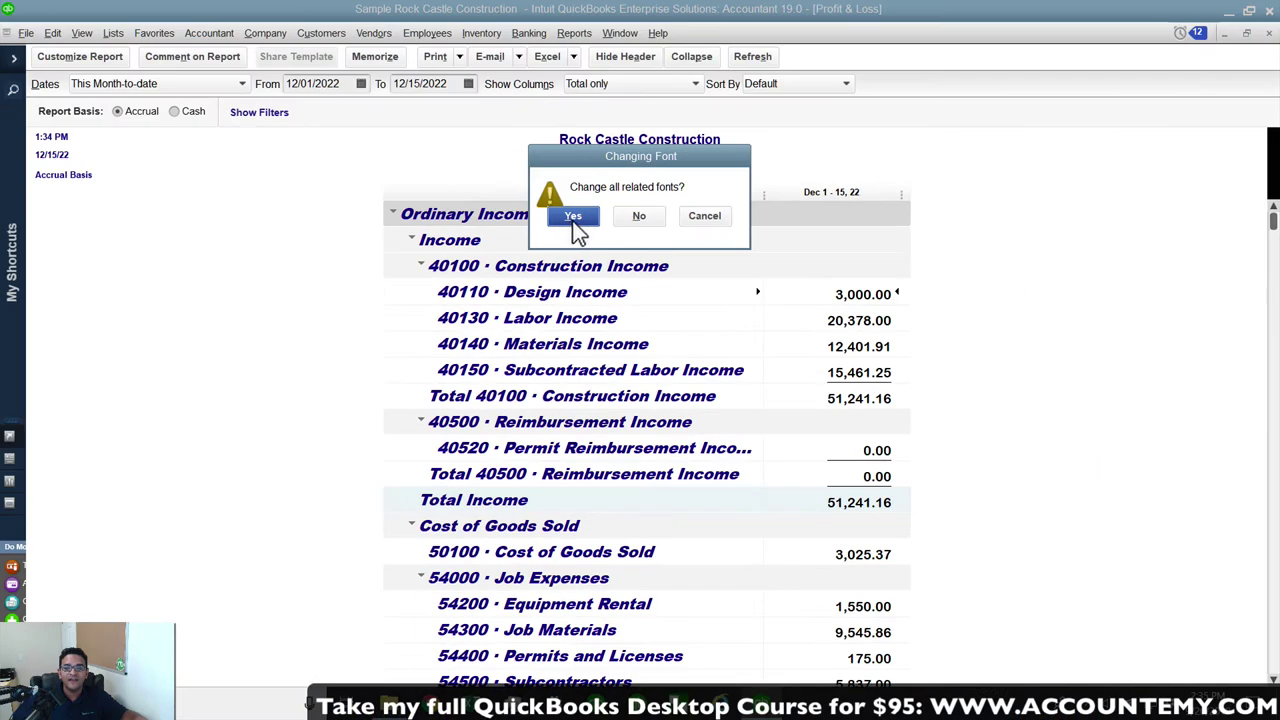
{"action": "left_click", "coordinate": [558, 214]}
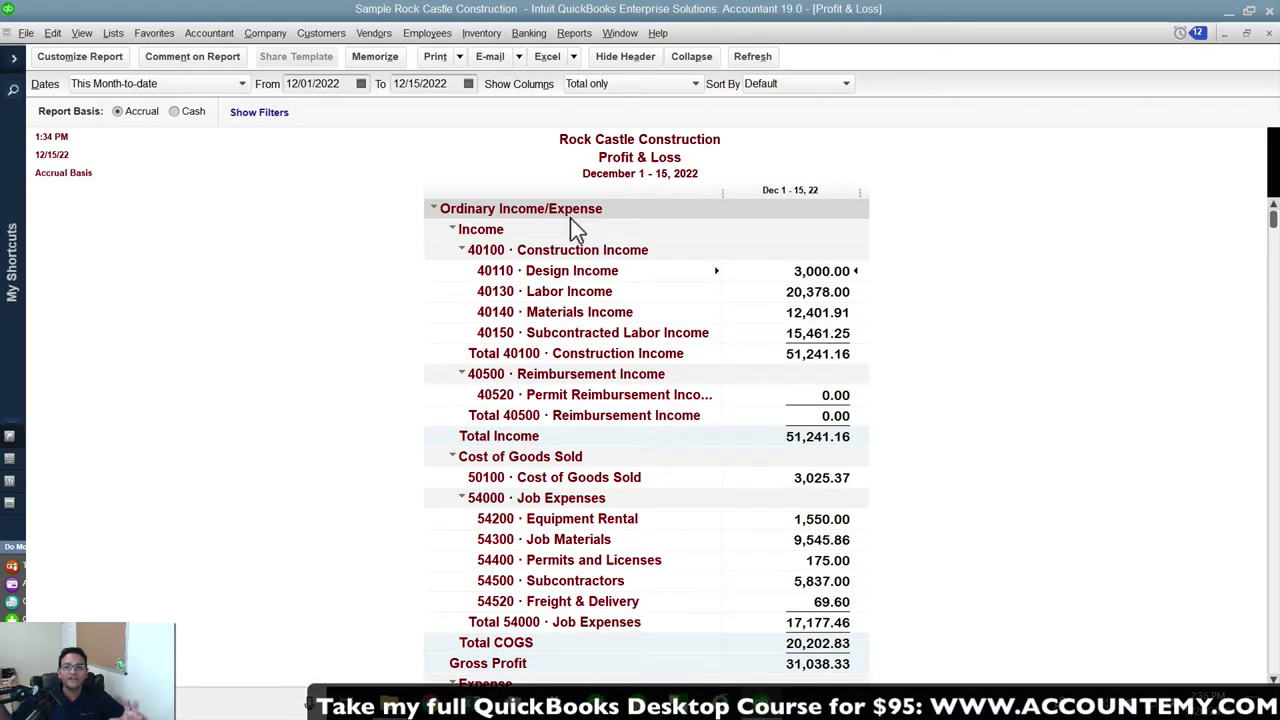
{"action": "scroll", "coordinate": [660, 325], "scroll_direction": "down", "scroll_amount": 12}
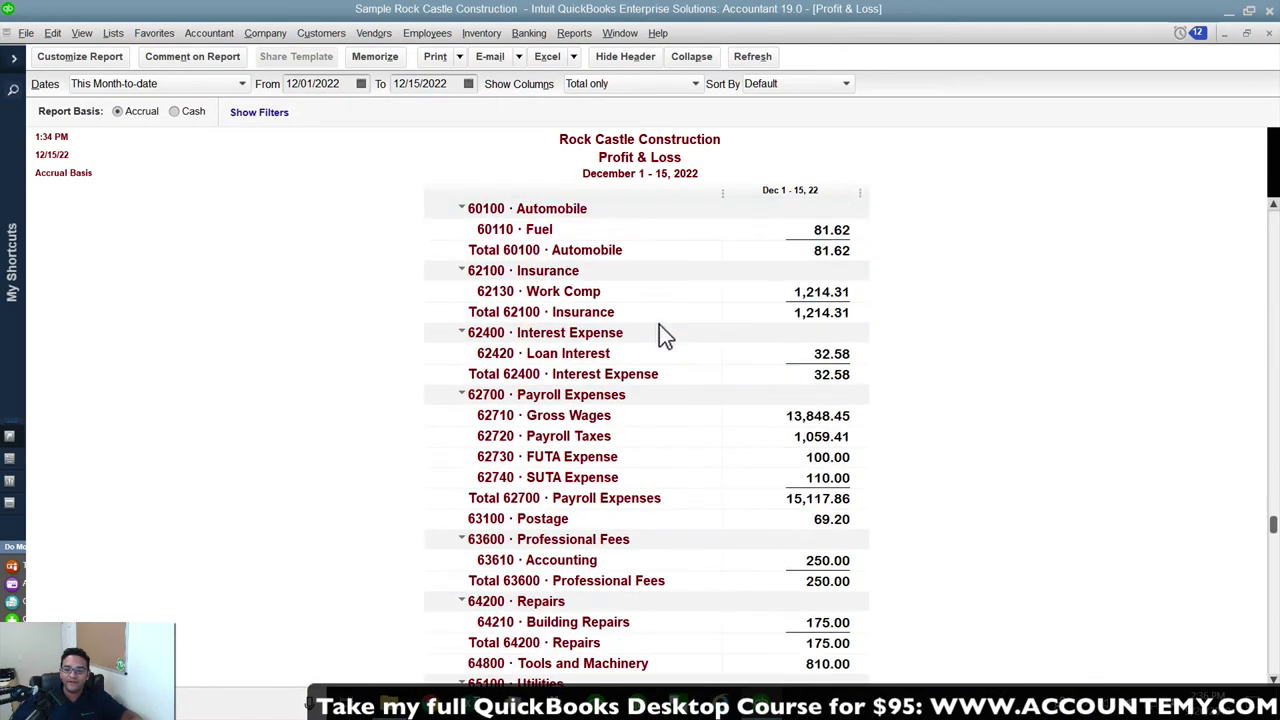
{"action": "scroll", "coordinate": [655, 323], "scroll_direction": "up", "scroll_amount": 12}
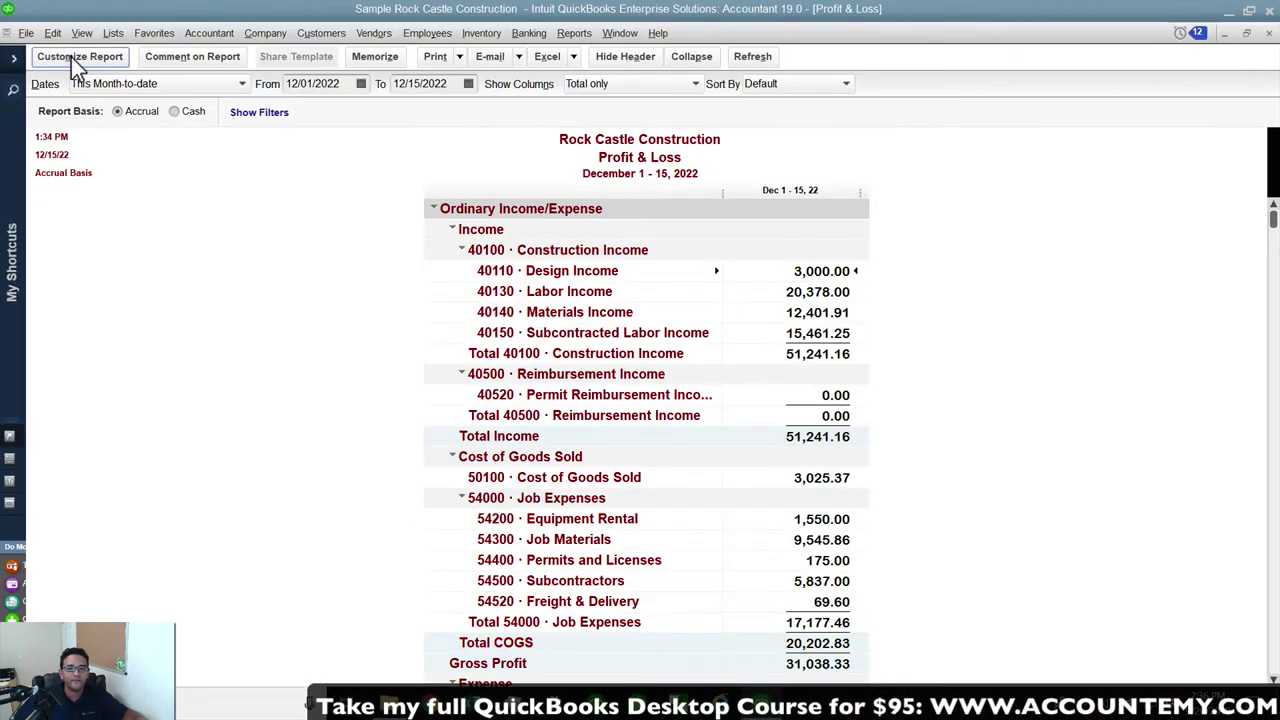
Customize the report to show negative numbers in parentheses and bright red, and all numbers divided by 1000 without cents.
{"action": "left_click", "coordinate": [130, 92]}
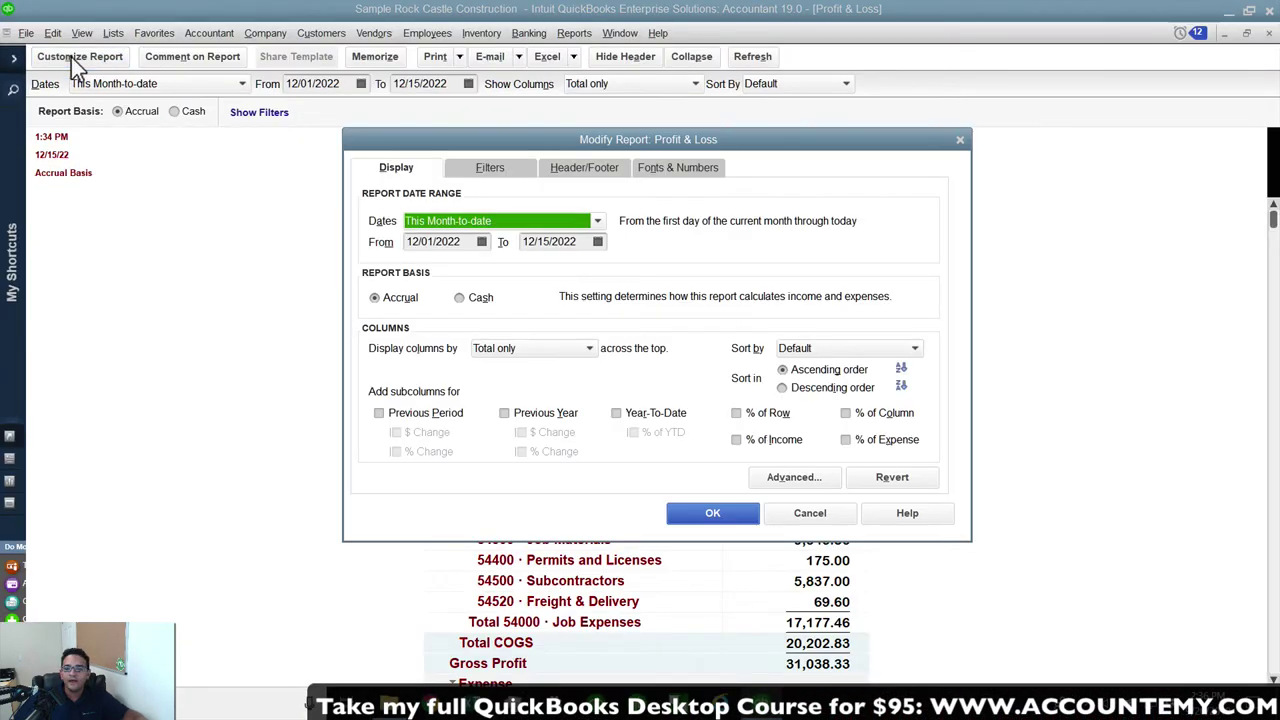
{"action": "left_click", "coordinate": [686, 172]}
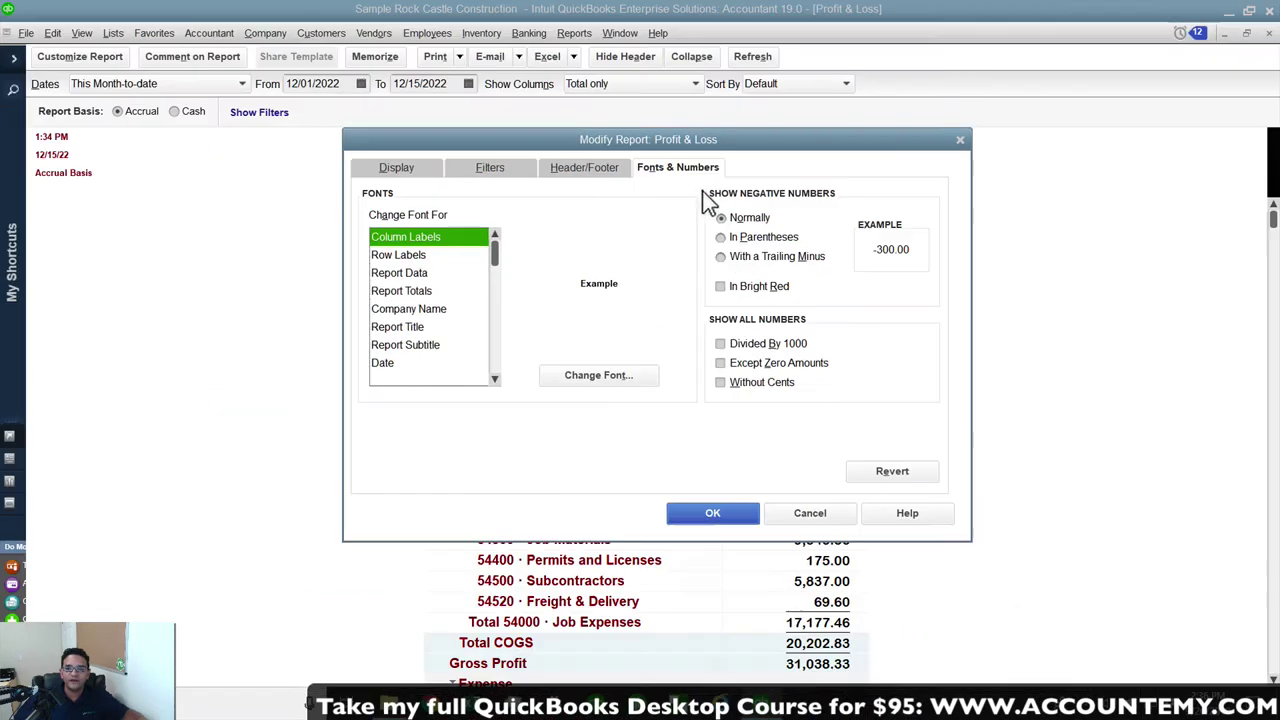
{"action": "left_click", "coordinate": [720, 237]}
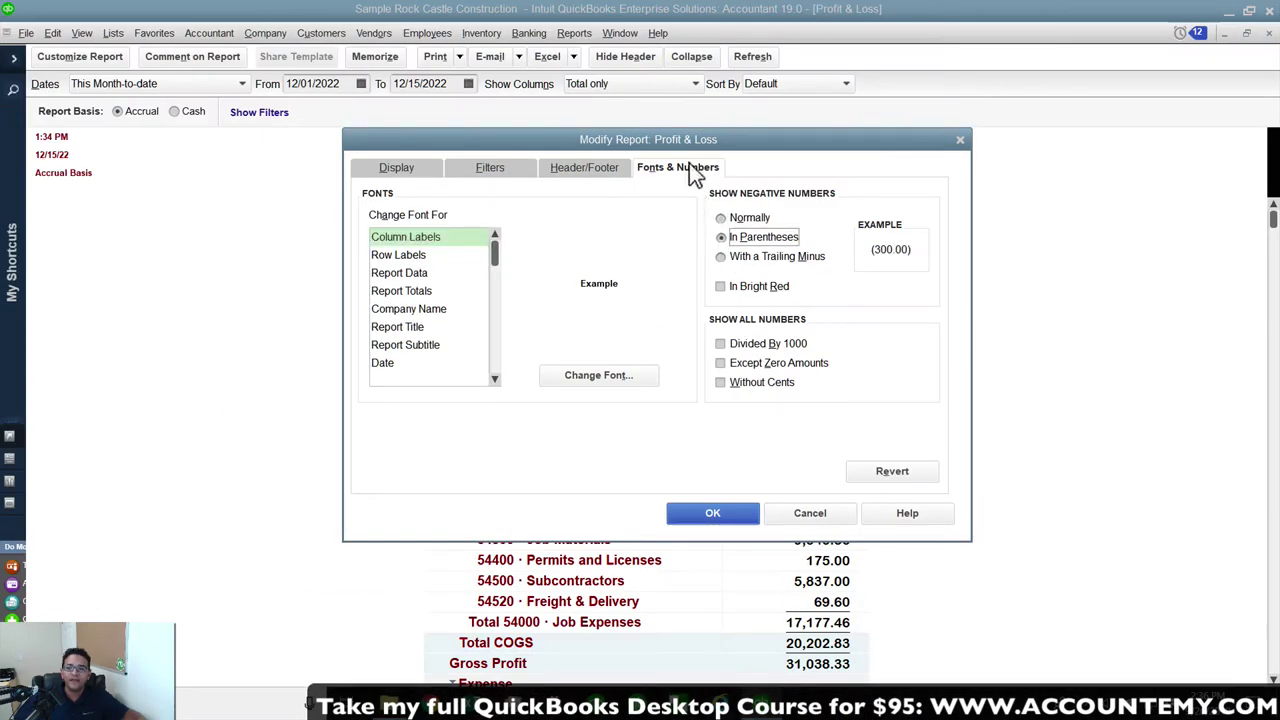
{"action": "left_click_drag", "start_coordinate": [689, 140], "coordinate": [468, 96]}
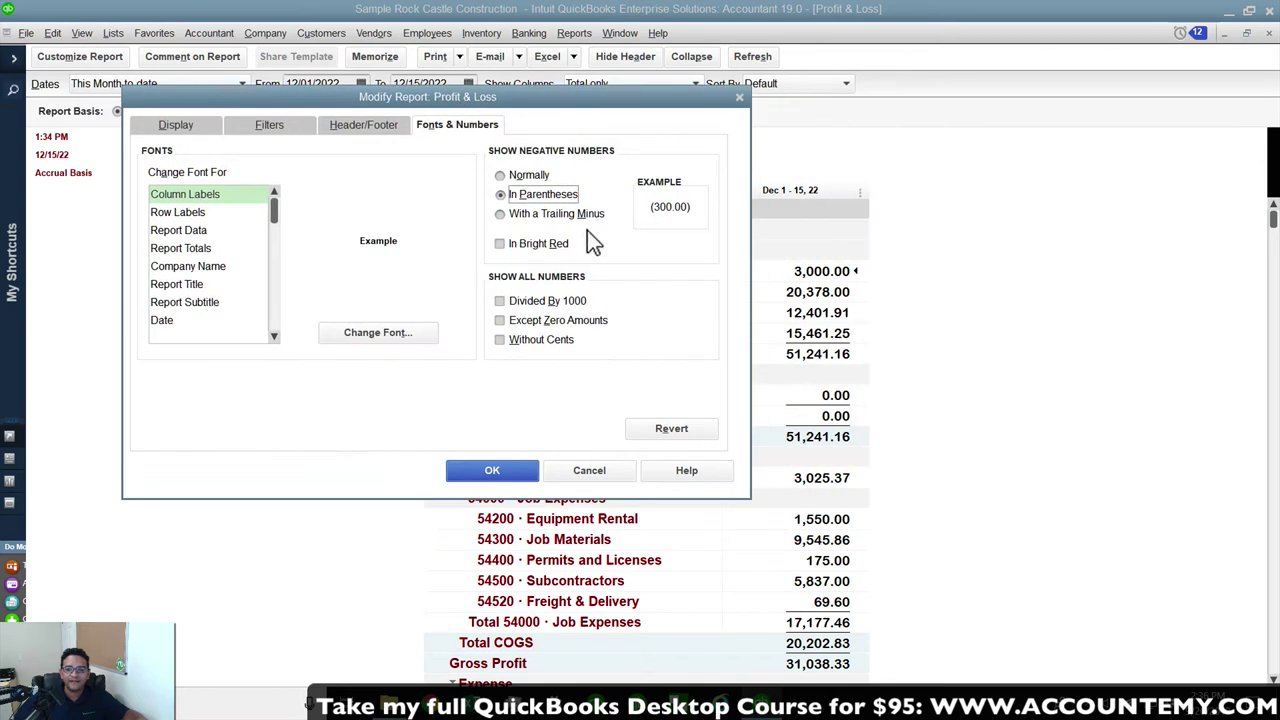
{"action": "left_click", "coordinate": [502, 248]}
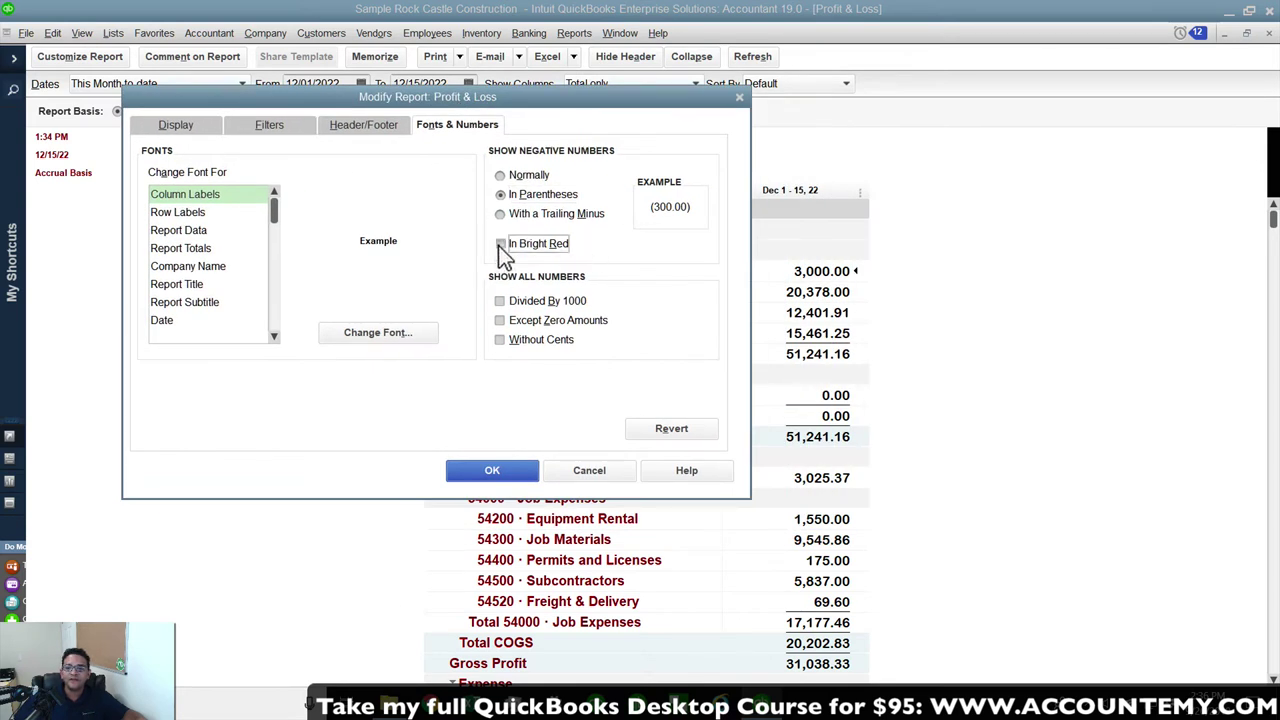
{"action": "left_click", "coordinate": [502, 303]}
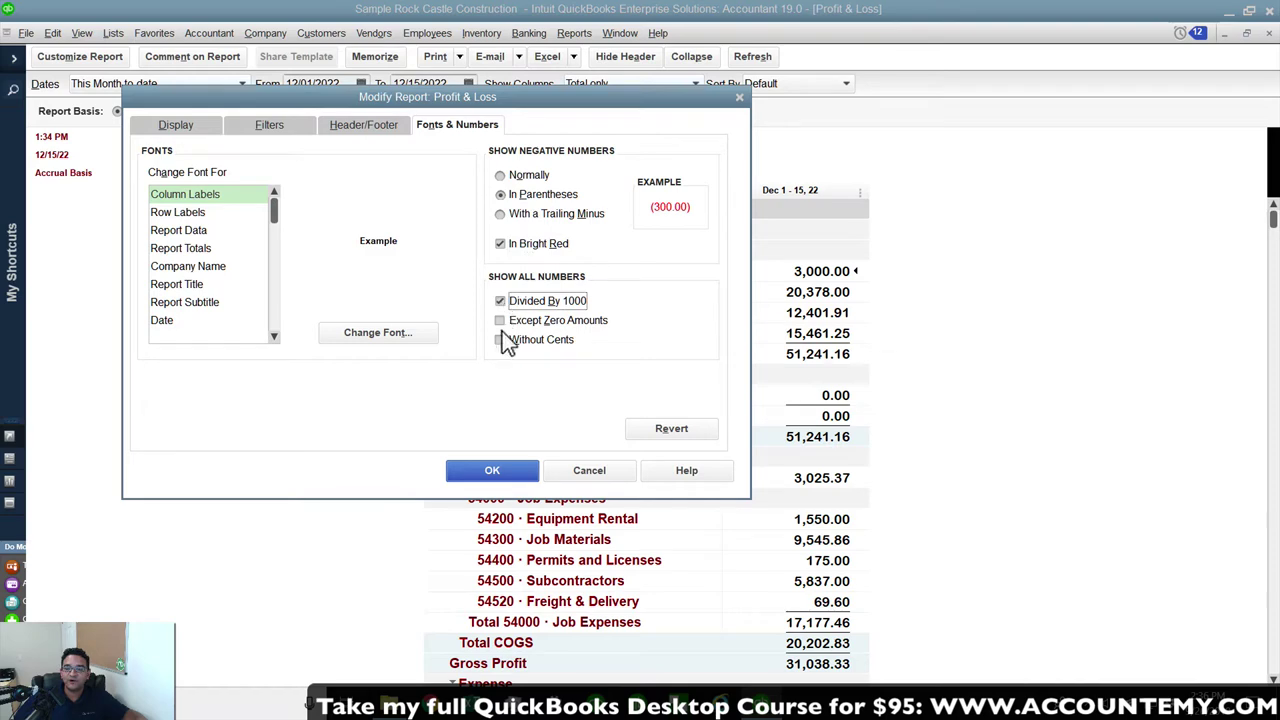
{"action": "left_click", "coordinate": [501, 340]}
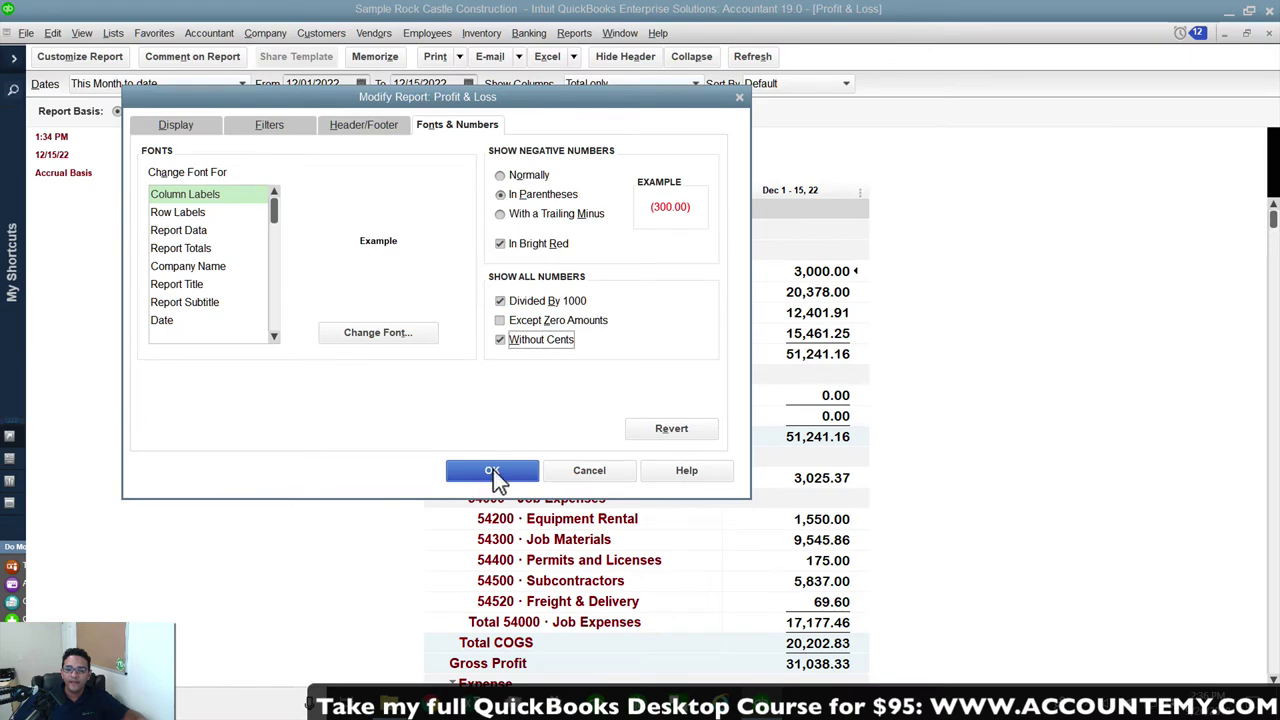
{"action": "left_click", "coordinate": [476, 567]}
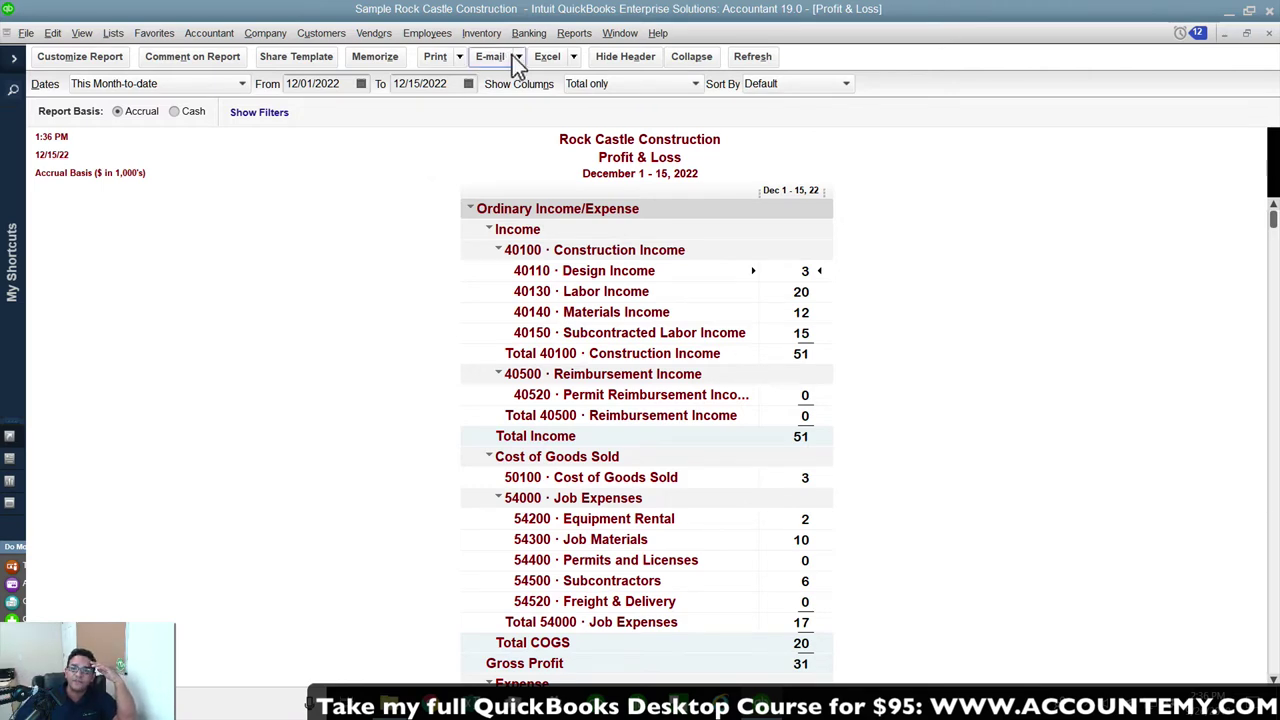
Start exporting the Profit & Loss report to a new Excel worksheet.
{"action": "left_click", "coordinate": [575, 57]}
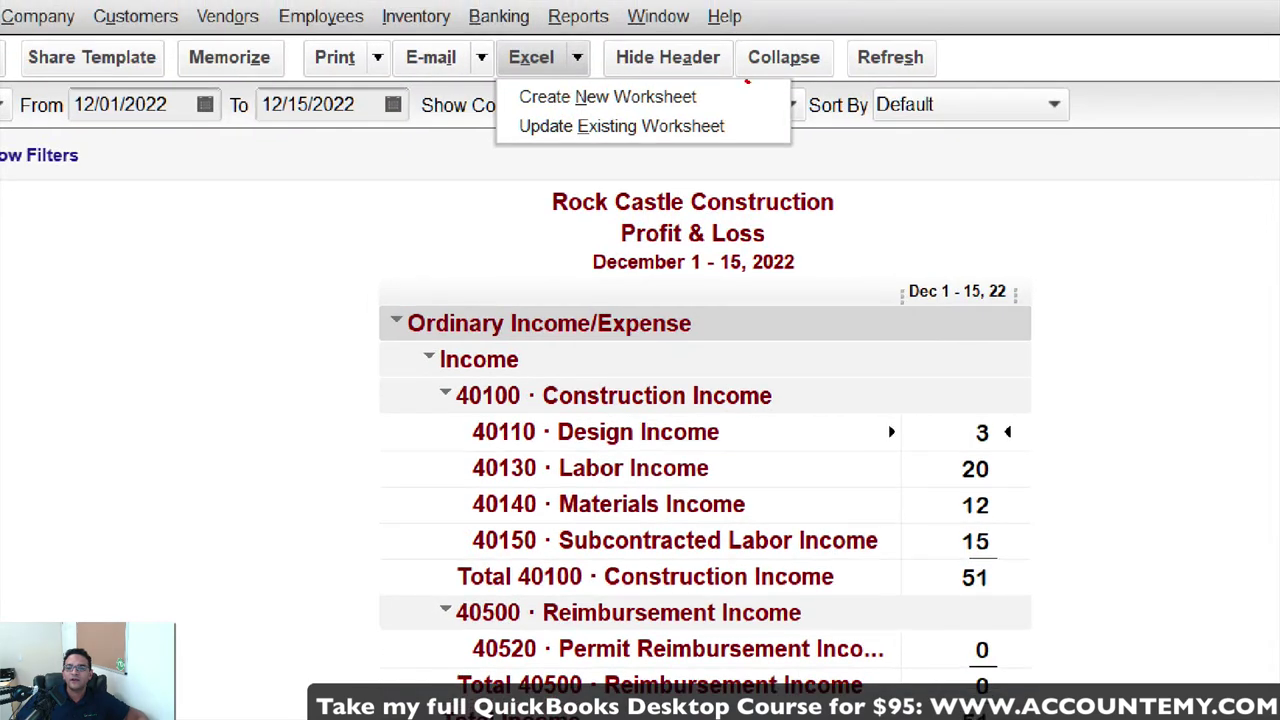
{"action": "mouse_move", "coordinate": [746, 84]}
{"action": "left_mouse_down"}
{"action": "mouse_move", "coordinate": [495, 82]}
{"action": "mouse_move", "coordinate": [614, 100]}
{"action": "left_mouse_up"}
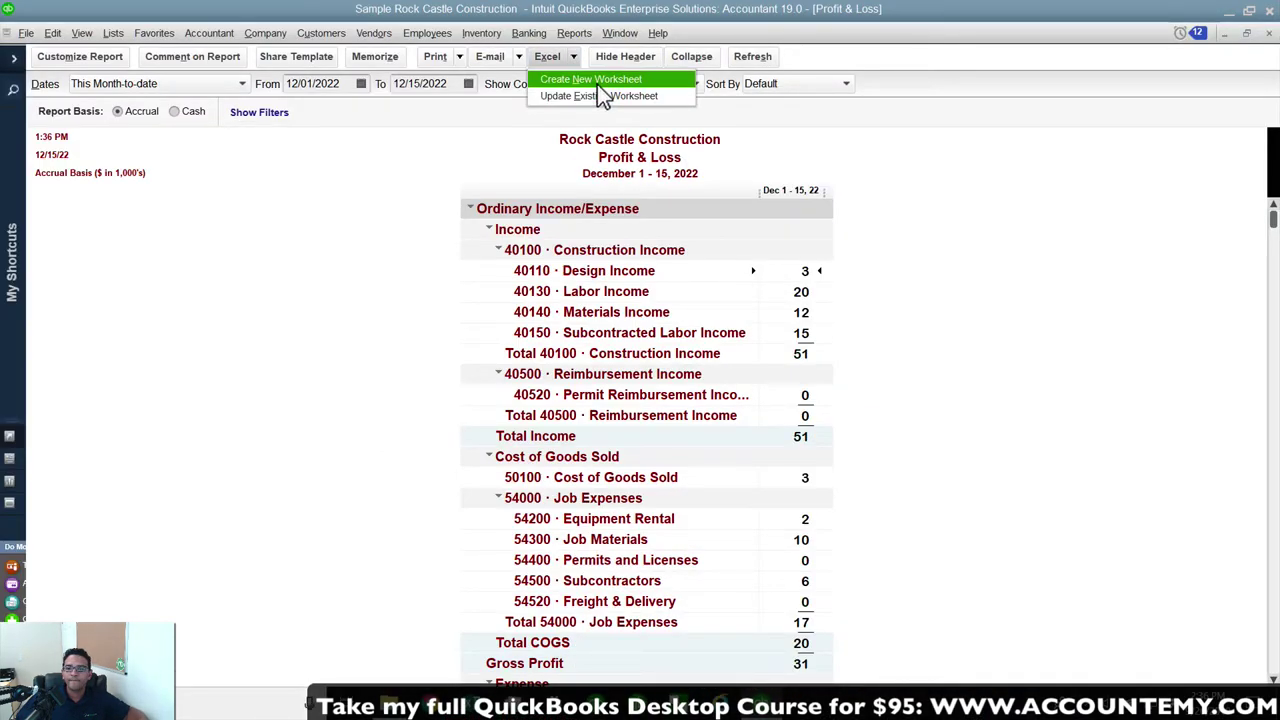
{"action": "left_click", "coordinate": [597, 84]}
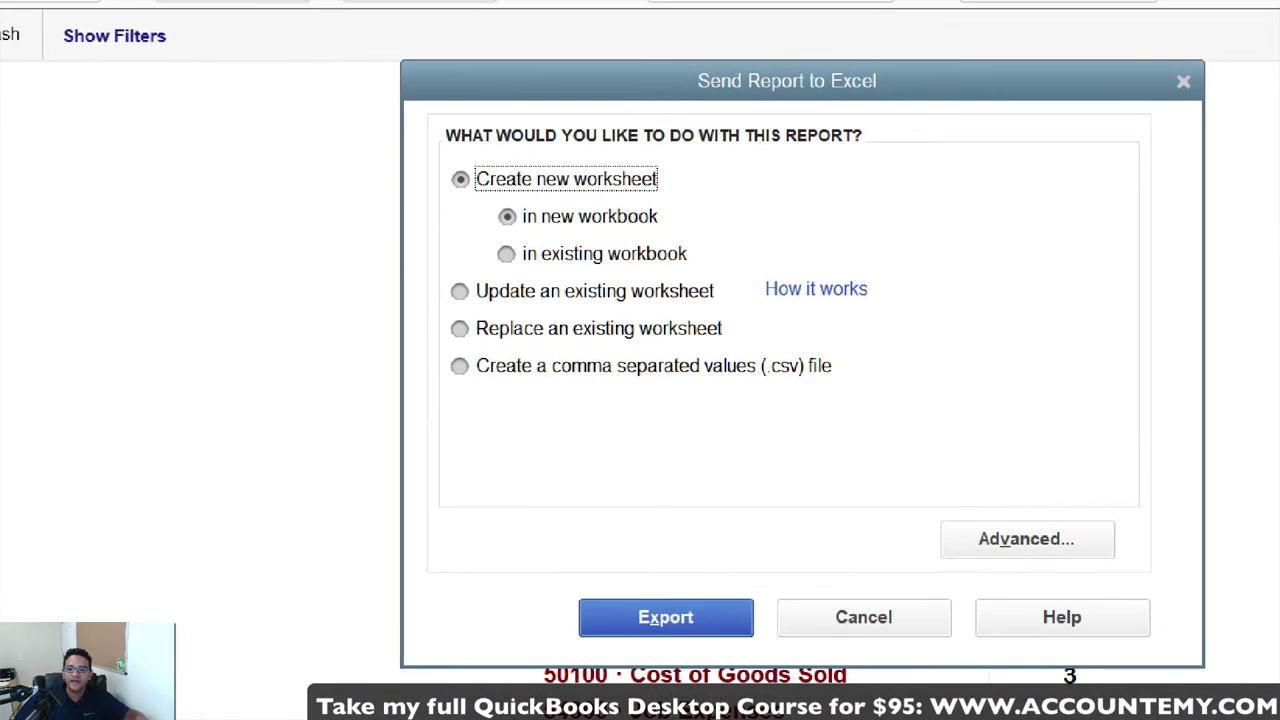
{"action": "mouse_move", "coordinate": [778, 289]}
{"action": "left_mouse_down"}
{"action": "mouse_move", "coordinate": [488, 276]}
{"action": "mouse_move", "coordinate": [440, 312]}
{"action": "mouse_move", "coordinate": [720, 290]}
{"action": "left_mouse_up"}
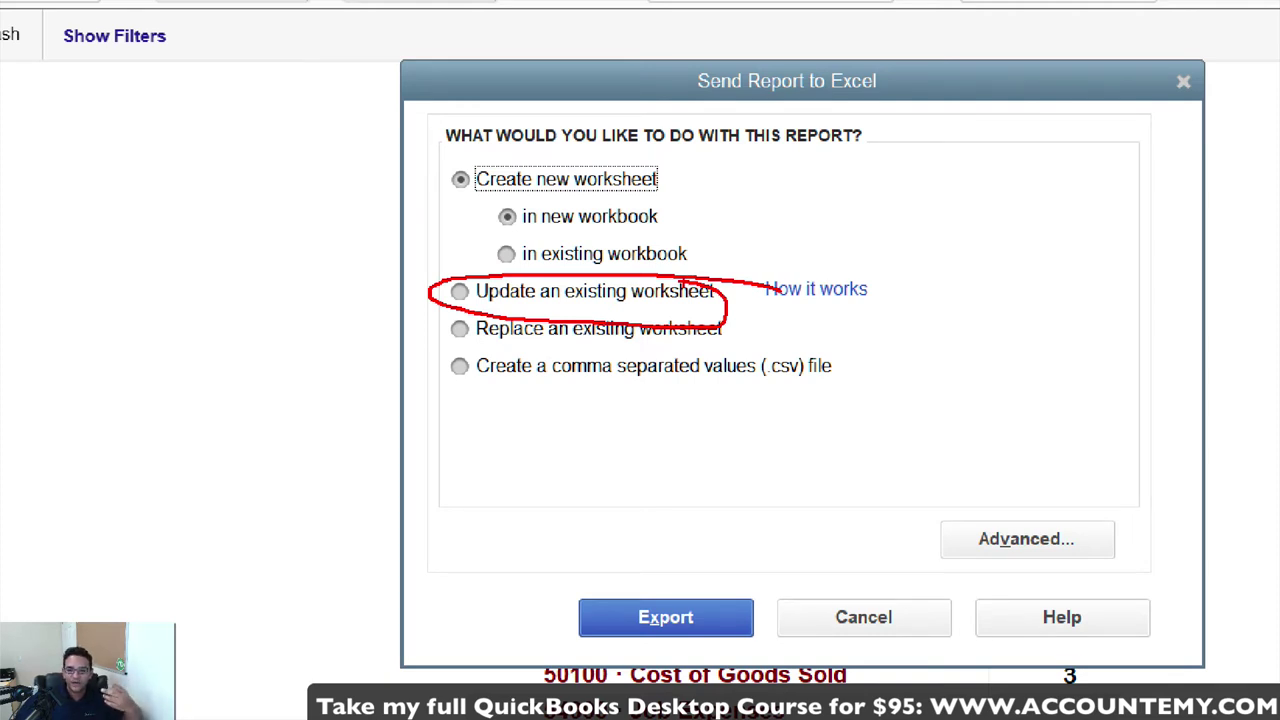
{"action": "mouse_move", "coordinate": [521, 143]}
{"action": "left_mouse_down"}
{"action": "mouse_move", "coordinate": [637, 157]}
{"action": "mouse_move", "coordinate": [694, 265]}
{"action": "mouse_move", "coordinate": [560, 145]}
{"action": "left_mouse_up"}
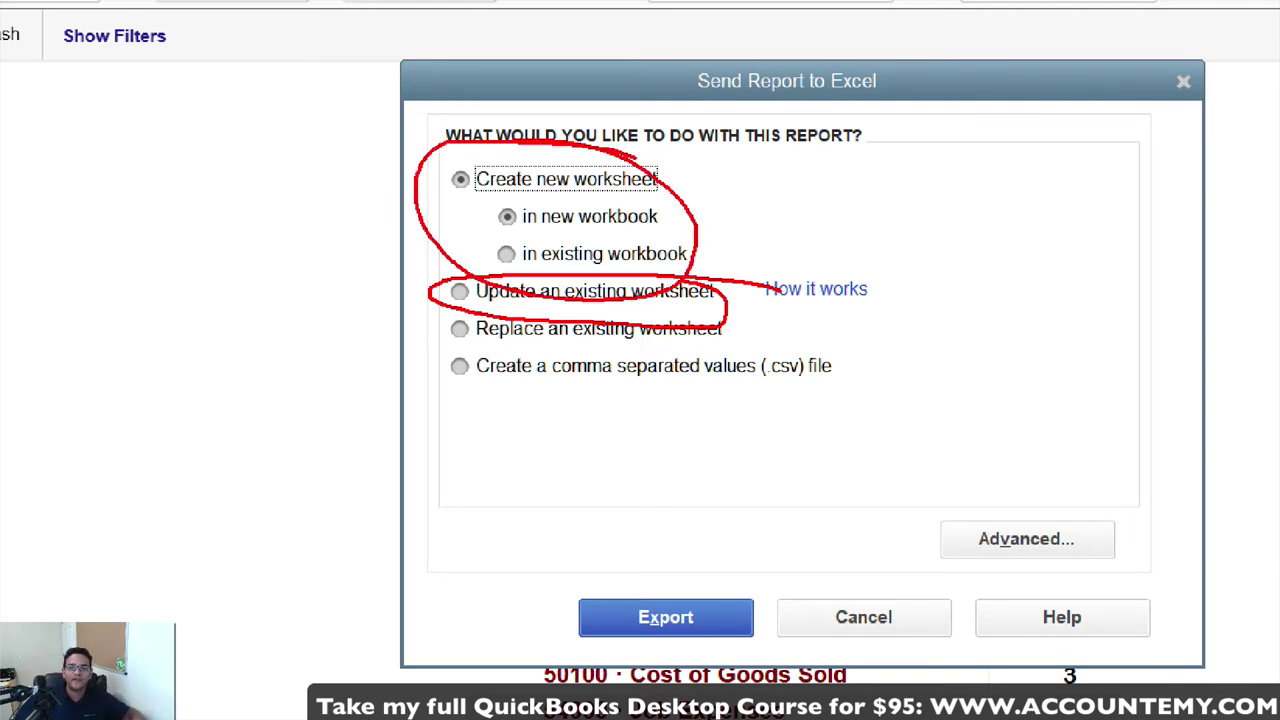
{"action": "key", "text": "Escape"}
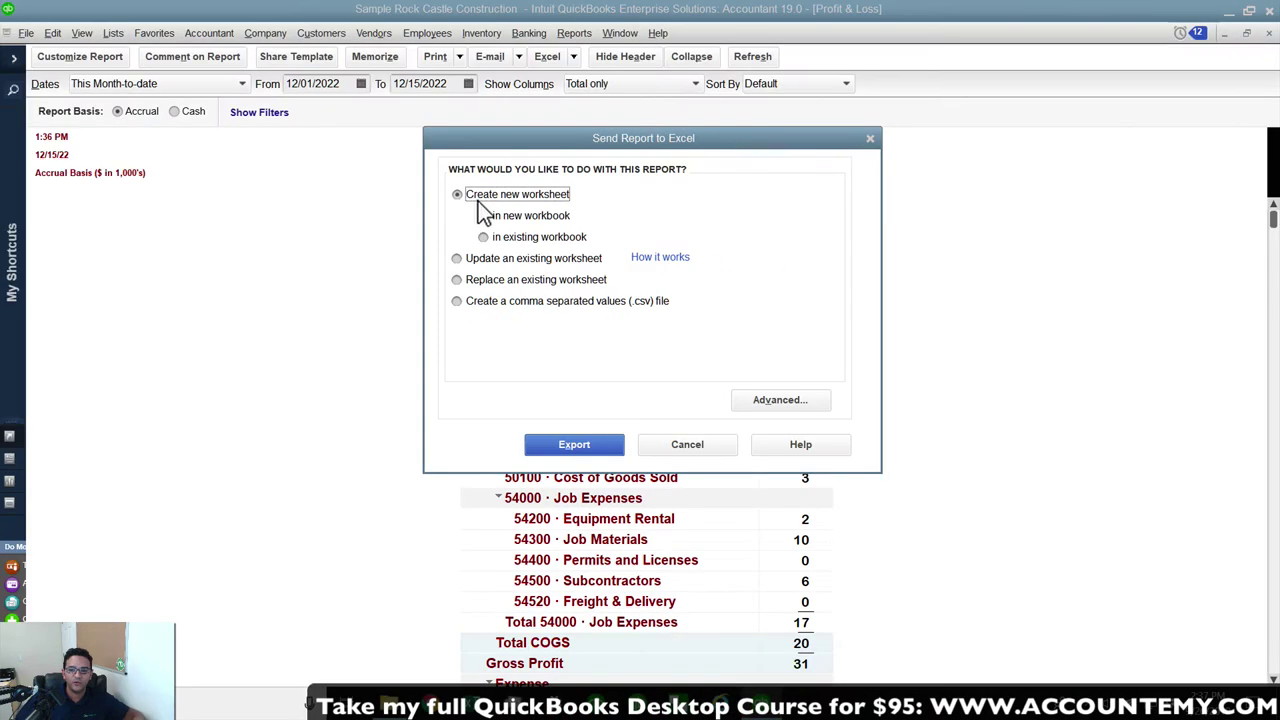
{"action": "key", "text": "ctrl+1"}
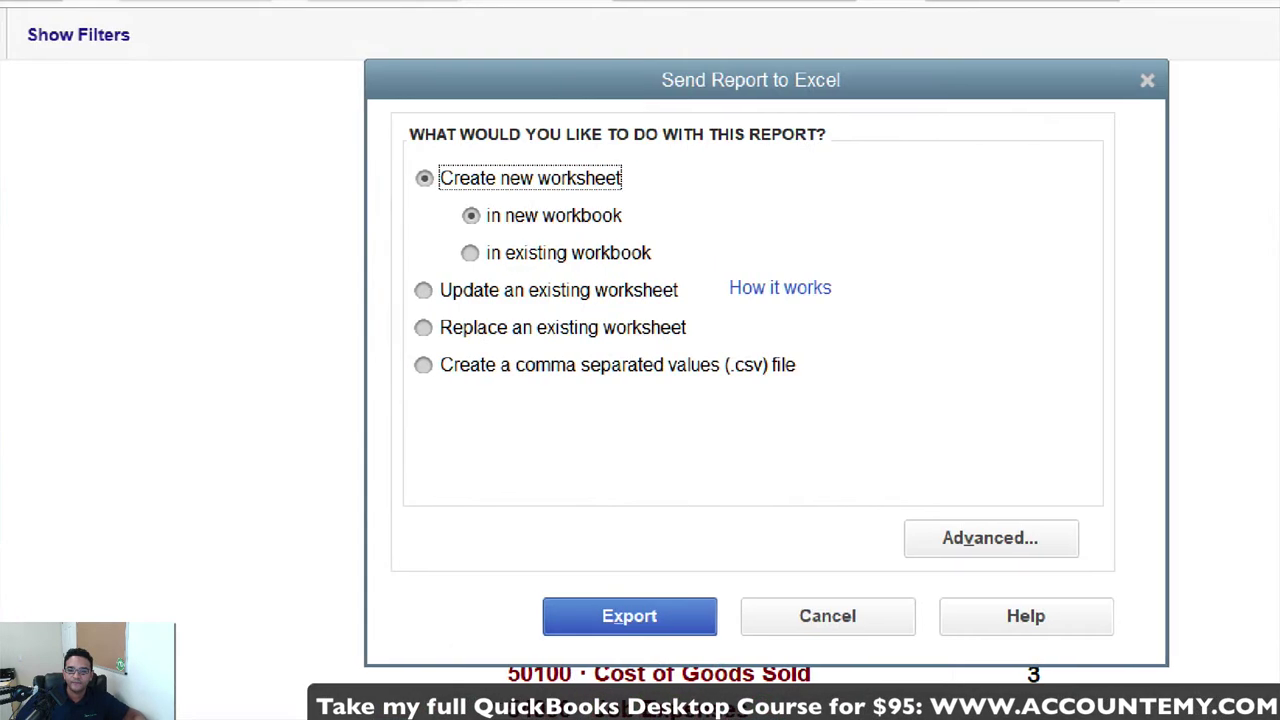
{"action": "mouse_move", "coordinate": [920, 378]}
{"action": "left_mouse_down"}
{"action": "mouse_move", "coordinate": [884, 490]}
{"action": "mouse_move", "coordinate": [850, 380]}
{"action": "left_mouse_up"}
{"action": "key", "text": "Escape"}
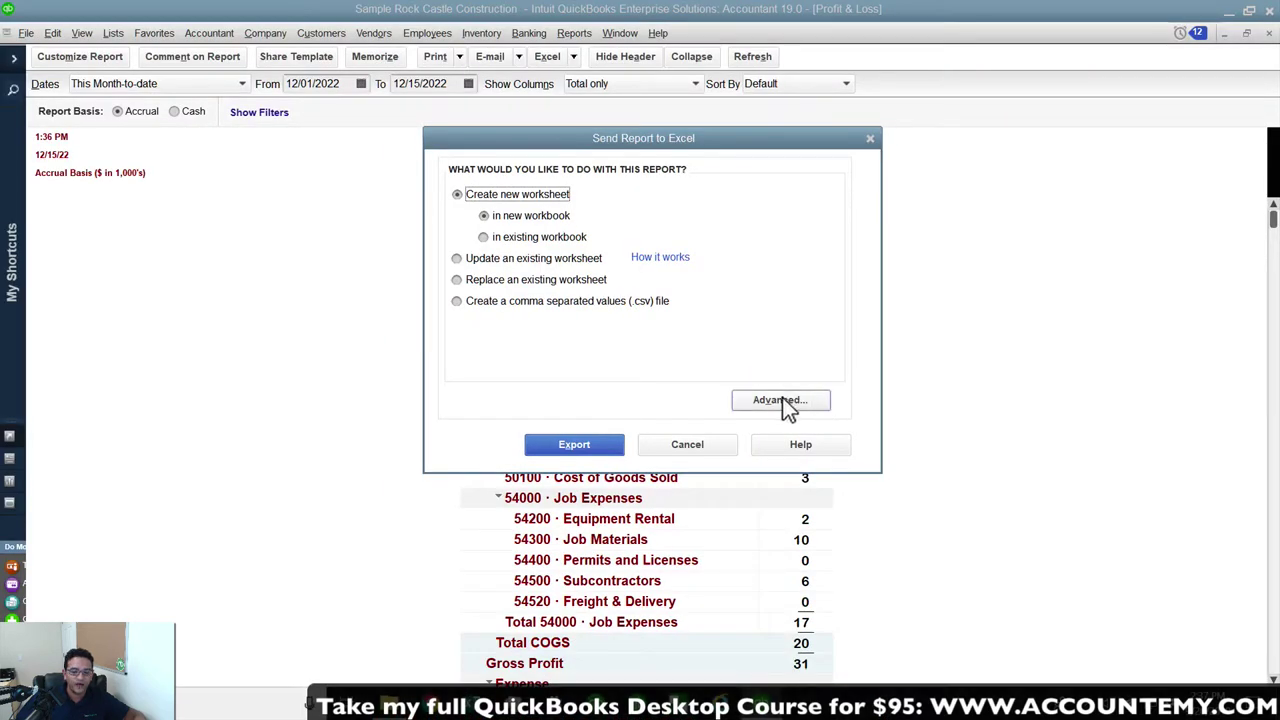
In the advanced Excel export options, turn off keeping the fonts from QuickBooks.
{"action": "left_click", "coordinate": [780, 400]}
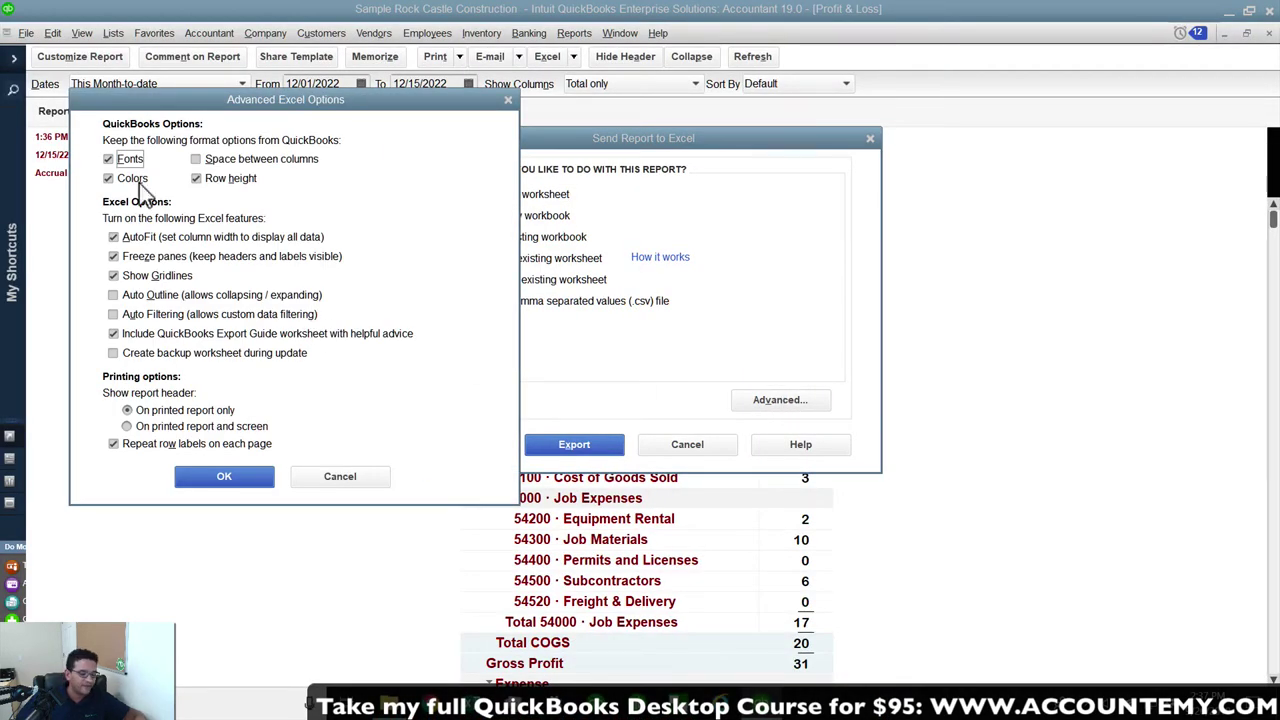
{"action": "key", "text": "ctrl+1"}
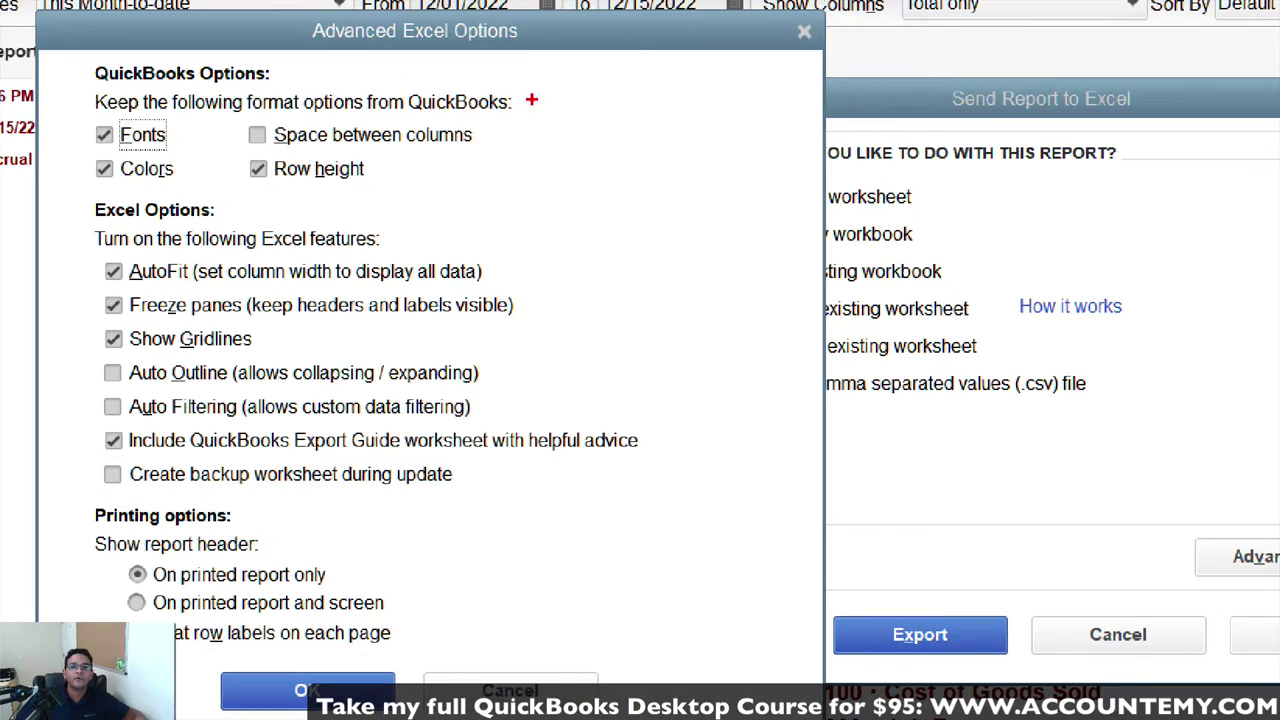
{"action": "mouse_move", "coordinate": [531, 100]}
{"action": "left_mouse_down"}
{"action": "mouse_move", "coordinate": [232, 78]}
{"action": "mouse_move", "coordinate": [72, 106]}
{"action": "mouse_move", "coordinate": [116, 186]}
{"action": "mouse_move", "coordinate": [391, 212]}
{"action": "mouse_move", "coordinate": [470, 95]}
{"action": "mouse_move", "coordinate": [356, 73]}
{"action": "mouse_move", "coordinate": [183, 70]}
{"action": "left_mouse_up"}
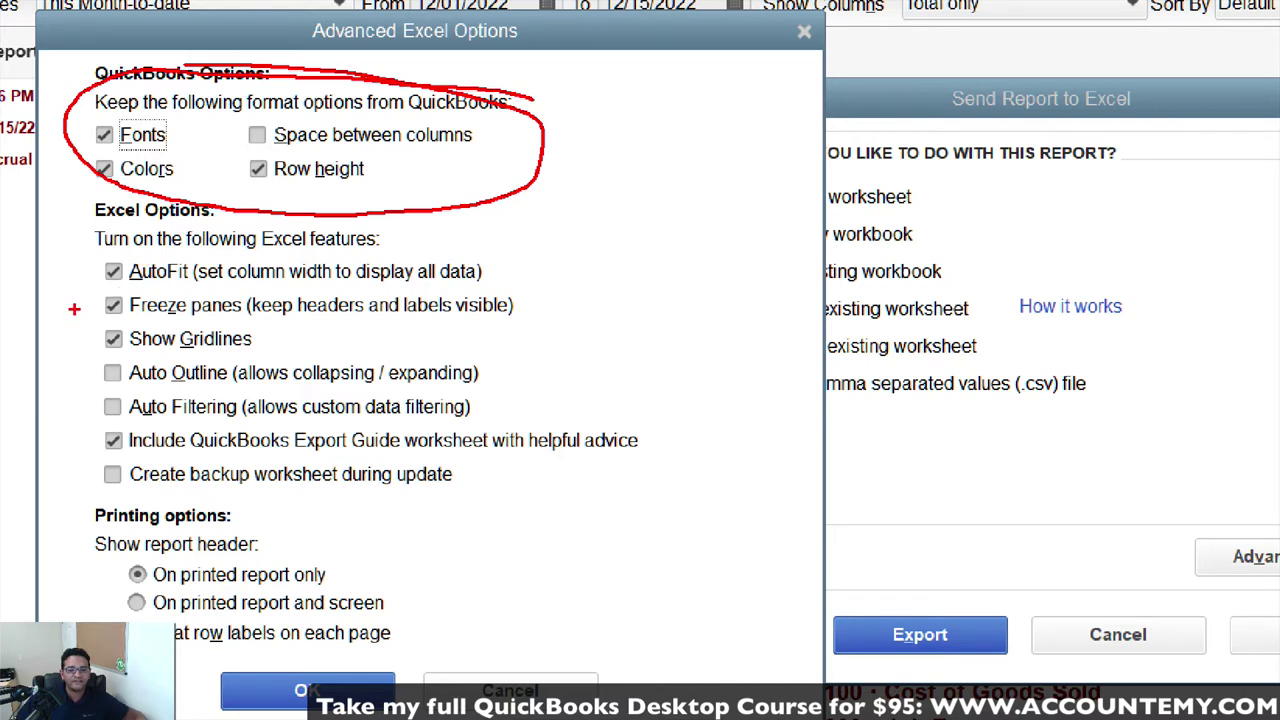
{"action": "left_click_drag", "start_coordinate": [66, 272], "coordinate": [104, 270]}
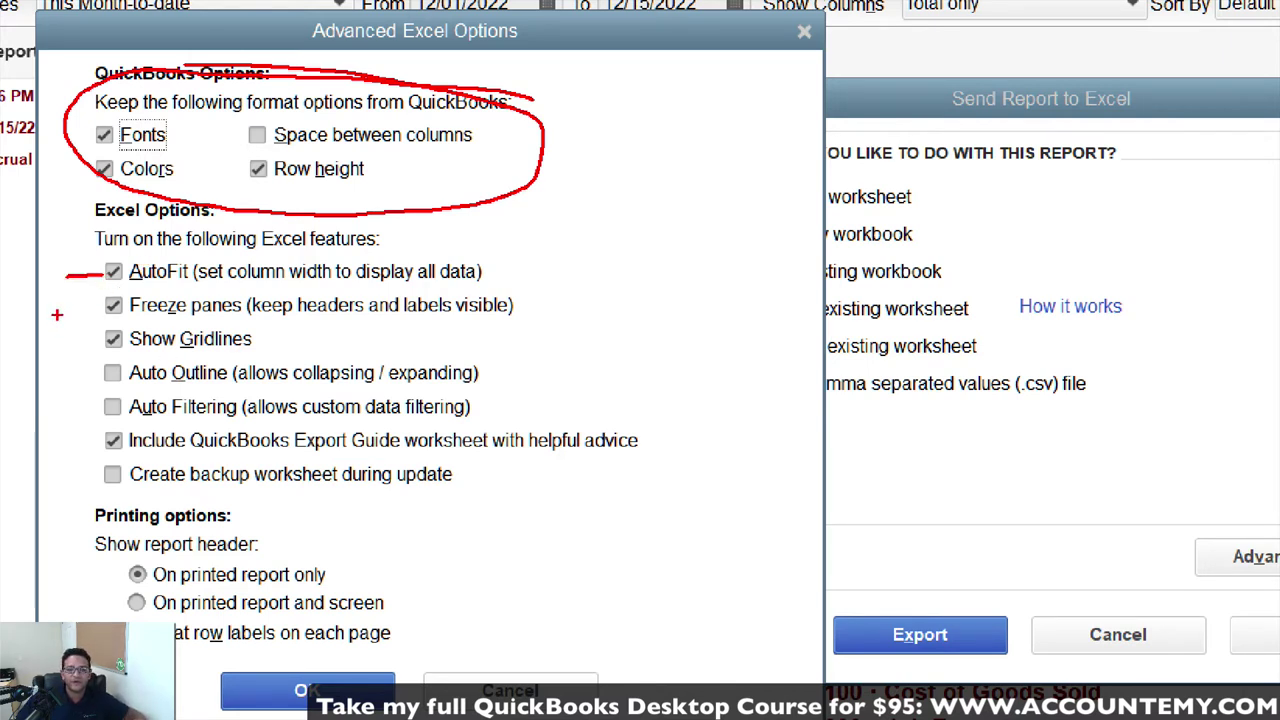
{"action": "left_click_drag", "start_coordinate": [57, 315], "coordinate": [117, 304]}
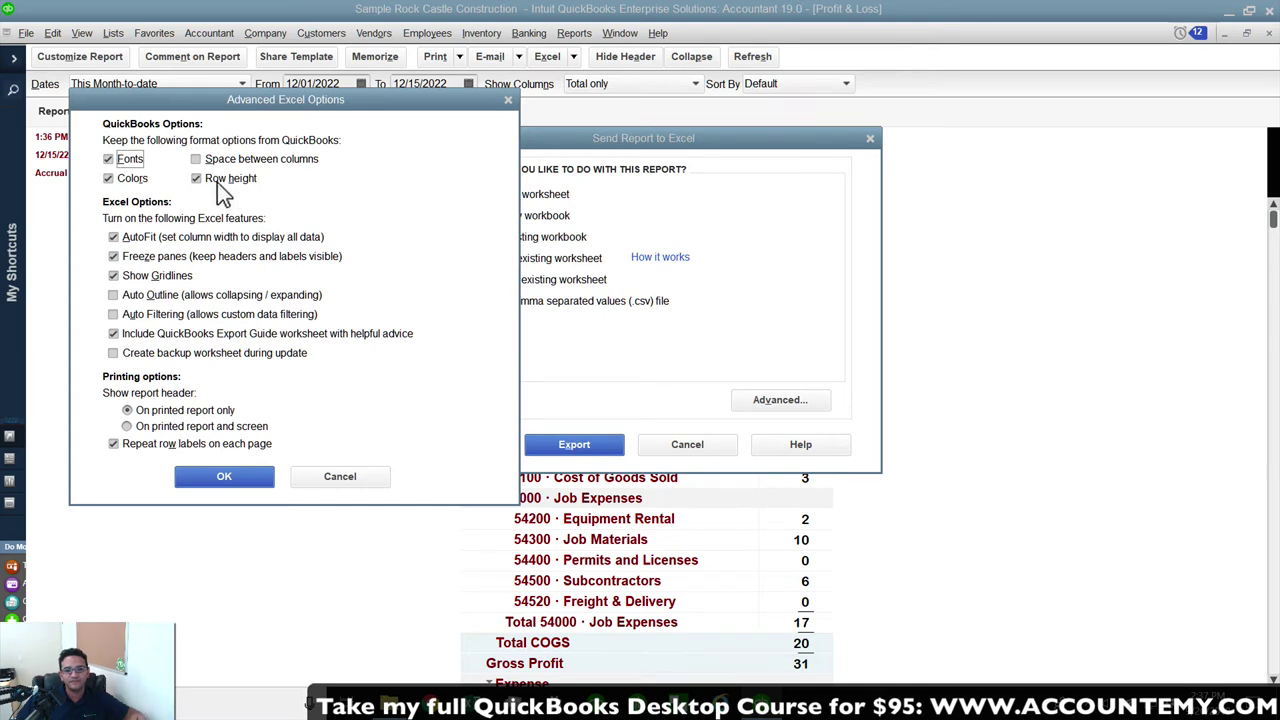
{"action": "left_click", "coordinate": [133, 161]}
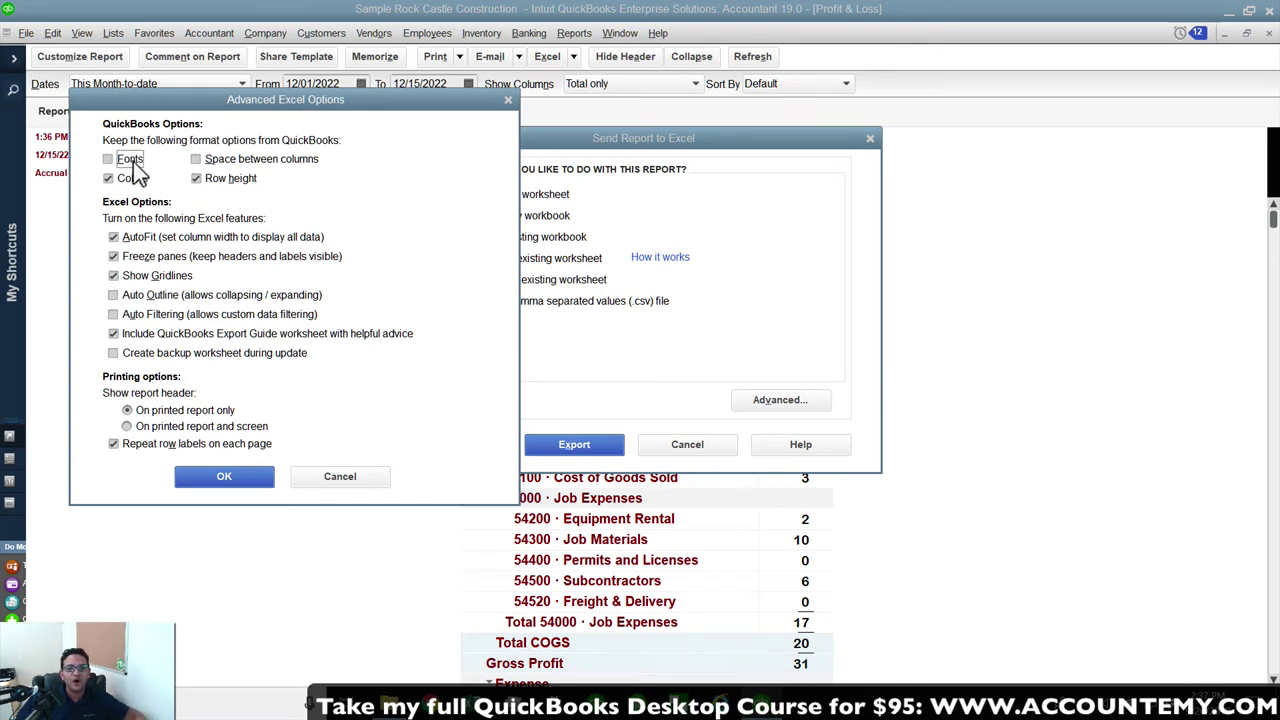
Turn off Colors, Row height, AutoFit, Freeze panes and the QuickBooks Export Guide worksheet for the Excel export, leaving Show Gridlines on.
{"action": "left_click", "coordinate": [130, 177]}
{"action": "left_click", "coordinate": [229, 178]}
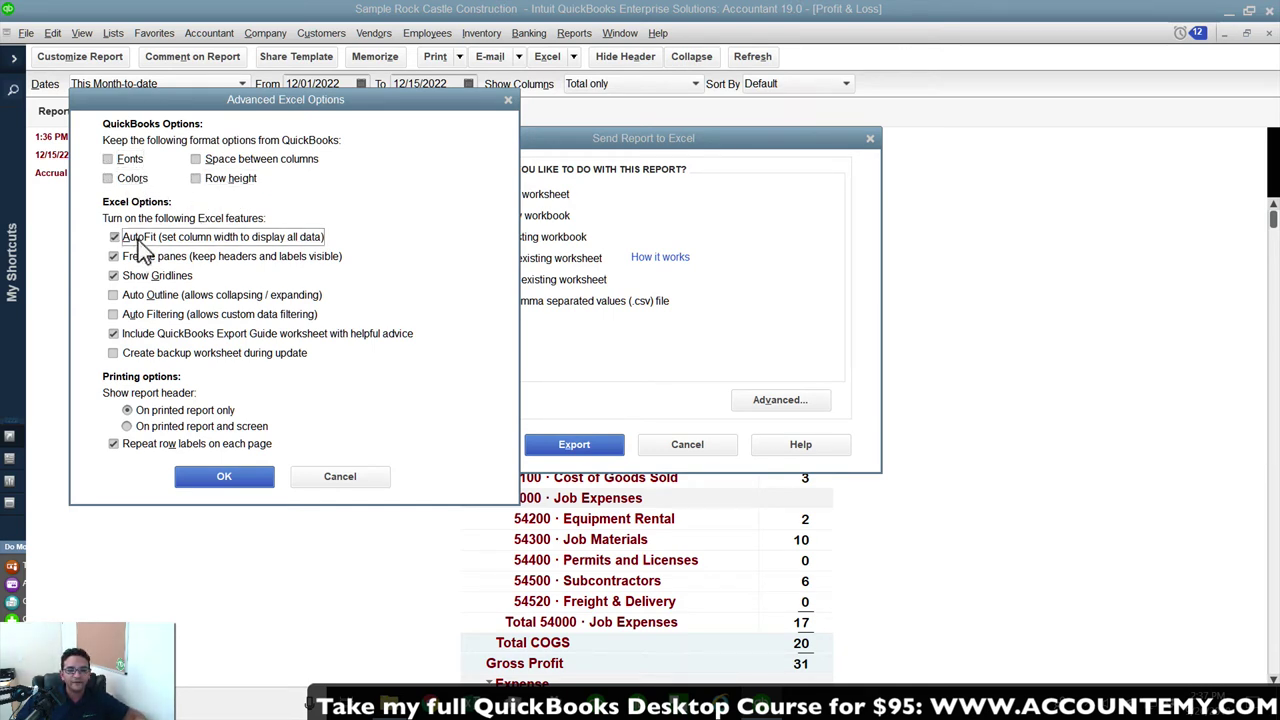
{"action": "left_click", "coordinate": [138, 240]}
{"action": "left_click", "coordinate": [140, 257]}
{"action": "left_click", "coordinate": [140, 276]}
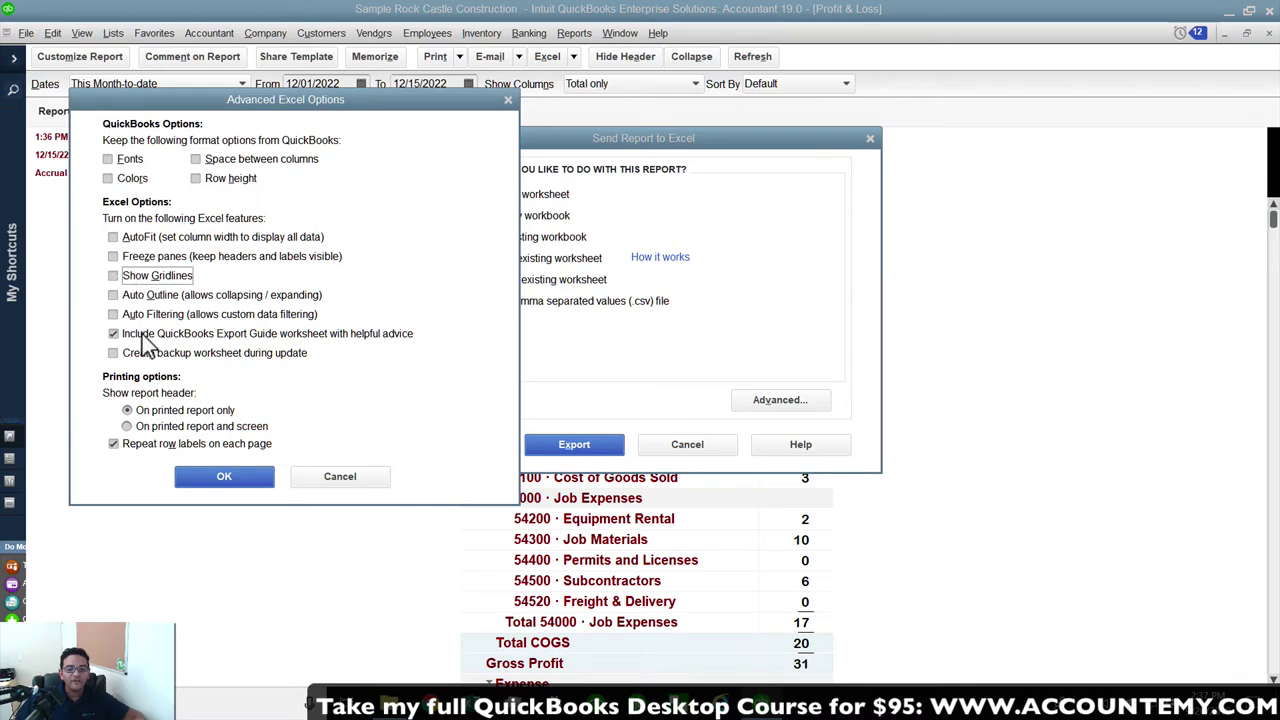
{"action": "left_click", "coordinate": [144, 336]}
{"action": "left_click", "coordinate": [140, 275]}
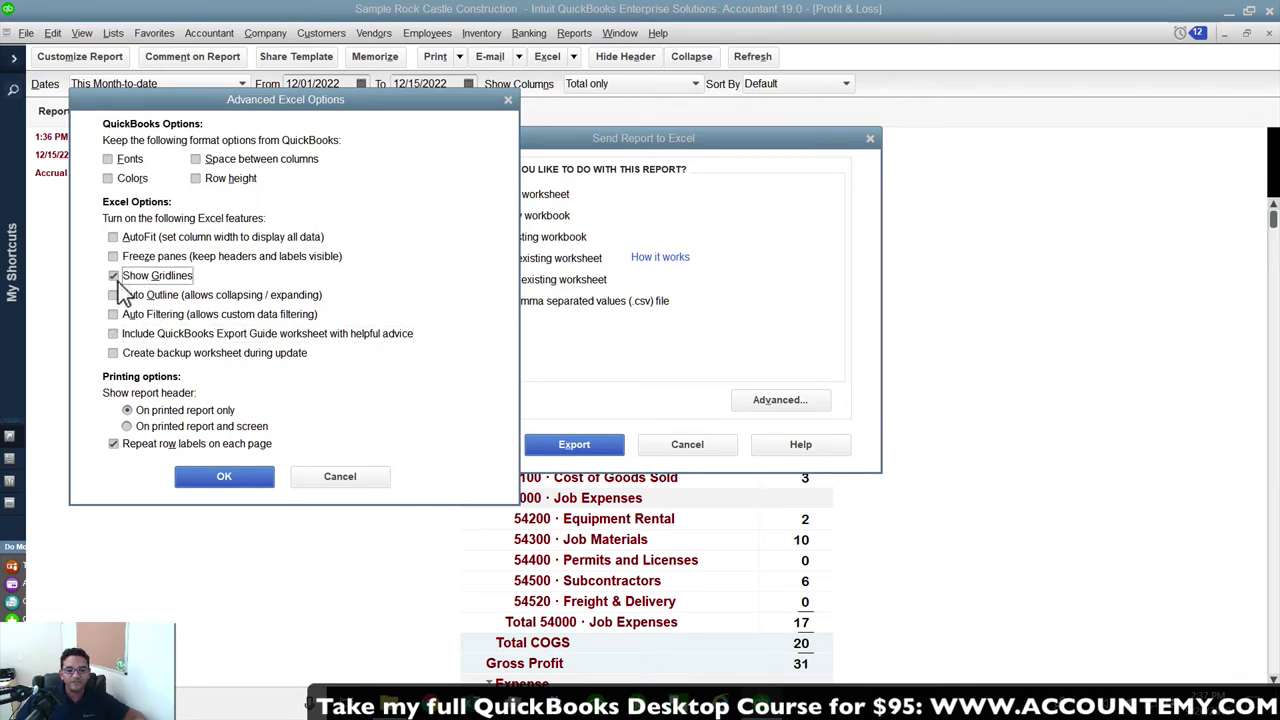
{"action": "left_click", "coordinate": [224, 477]}
Export the Profit & Loss report to Excel and maximize the exported workbook's window.
{"action": "left_click", "coordinate": [584, 445]}
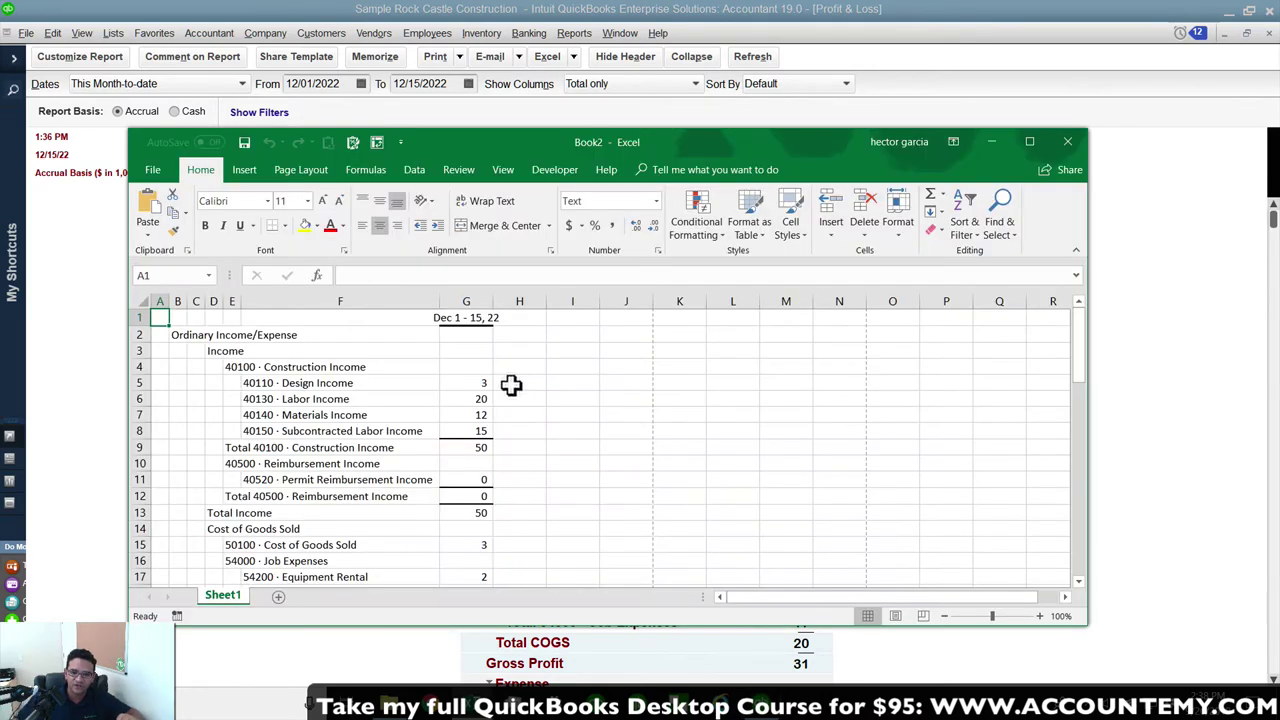
{"action": "double_click", "coordinate": [452, 141]}
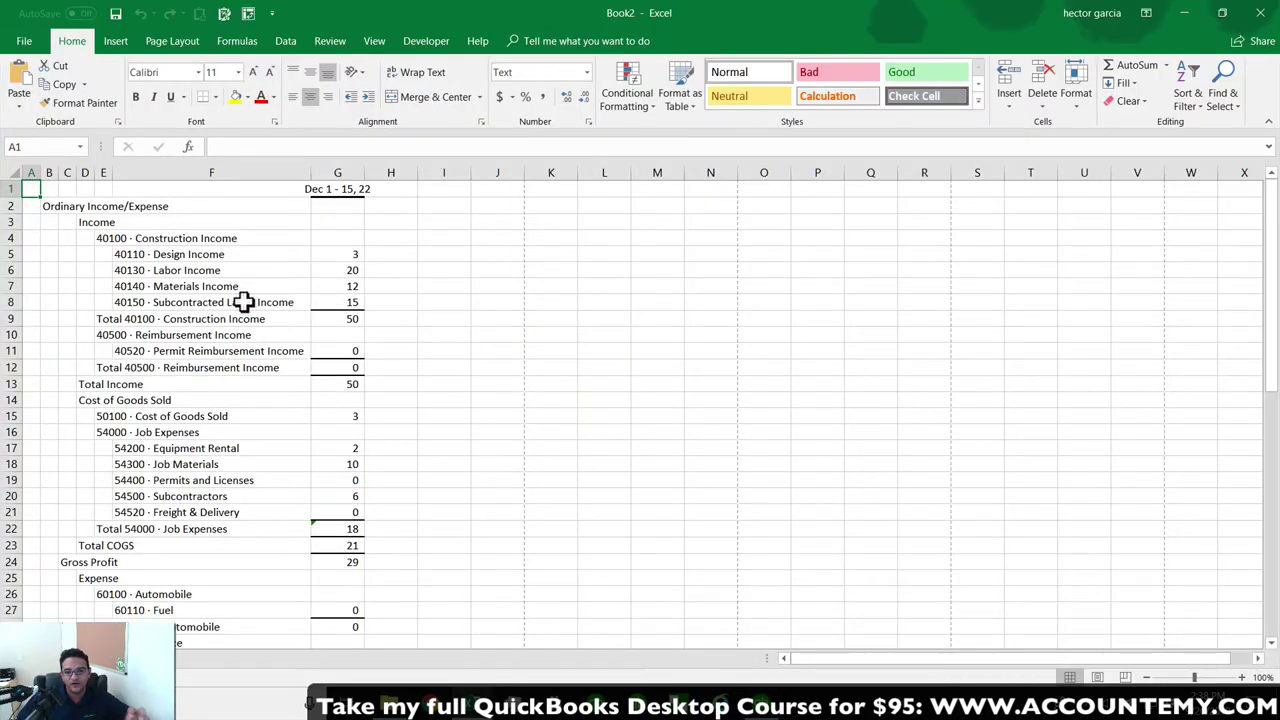
Bold the income account names in F5:F8 and apply the Accounting number format to the amounts in G5:G8.
{"action": "left_click_drag", "start_coordinate": [149, 254], "coordinate": [163, 298]}
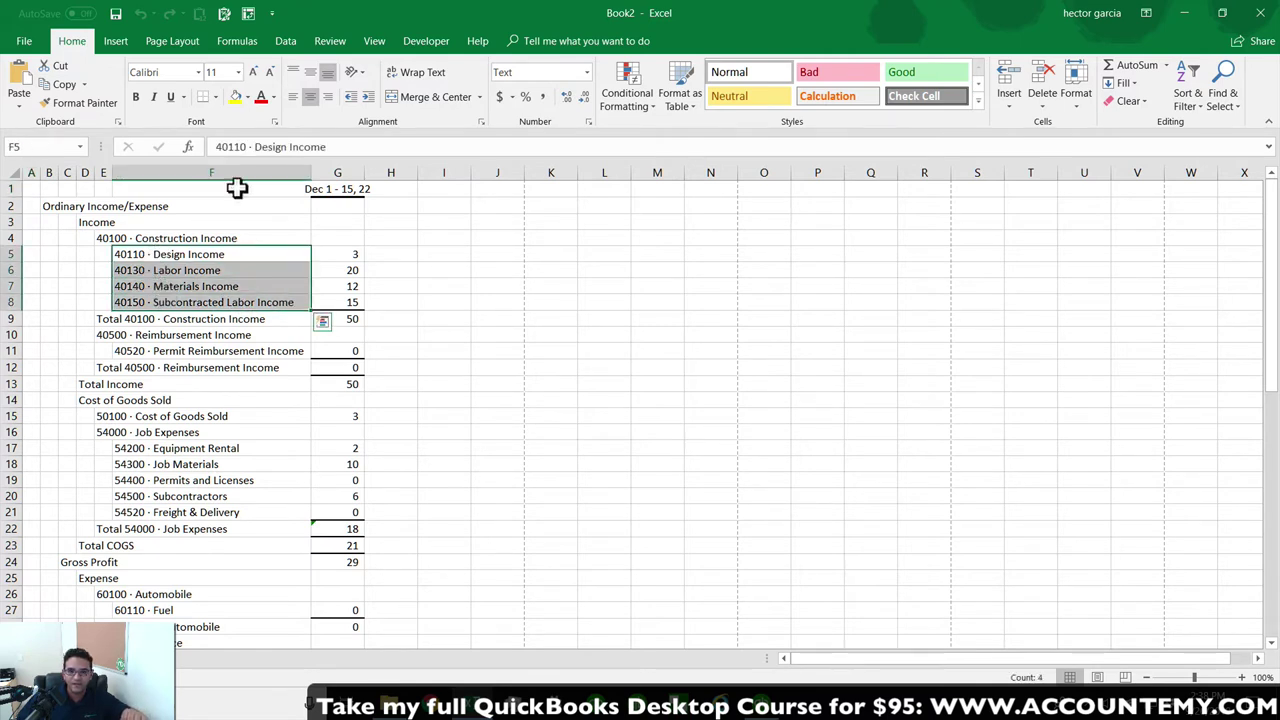
{"action": "left_click", "coordinate": [135, 97]}
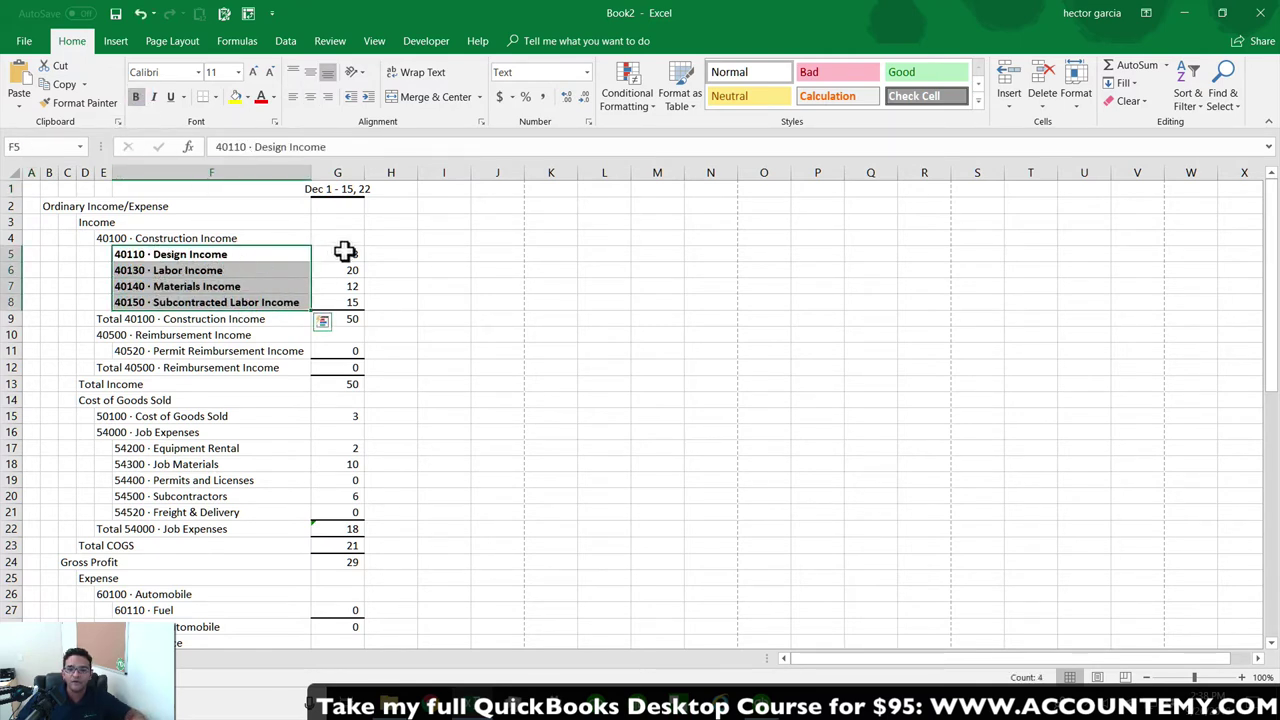
{"action": "left_click_drag", "start_coordinate": [344, 252], "coordinate": [340, 302]}
{"action": "left_click", "coordinate": [499, 97]}
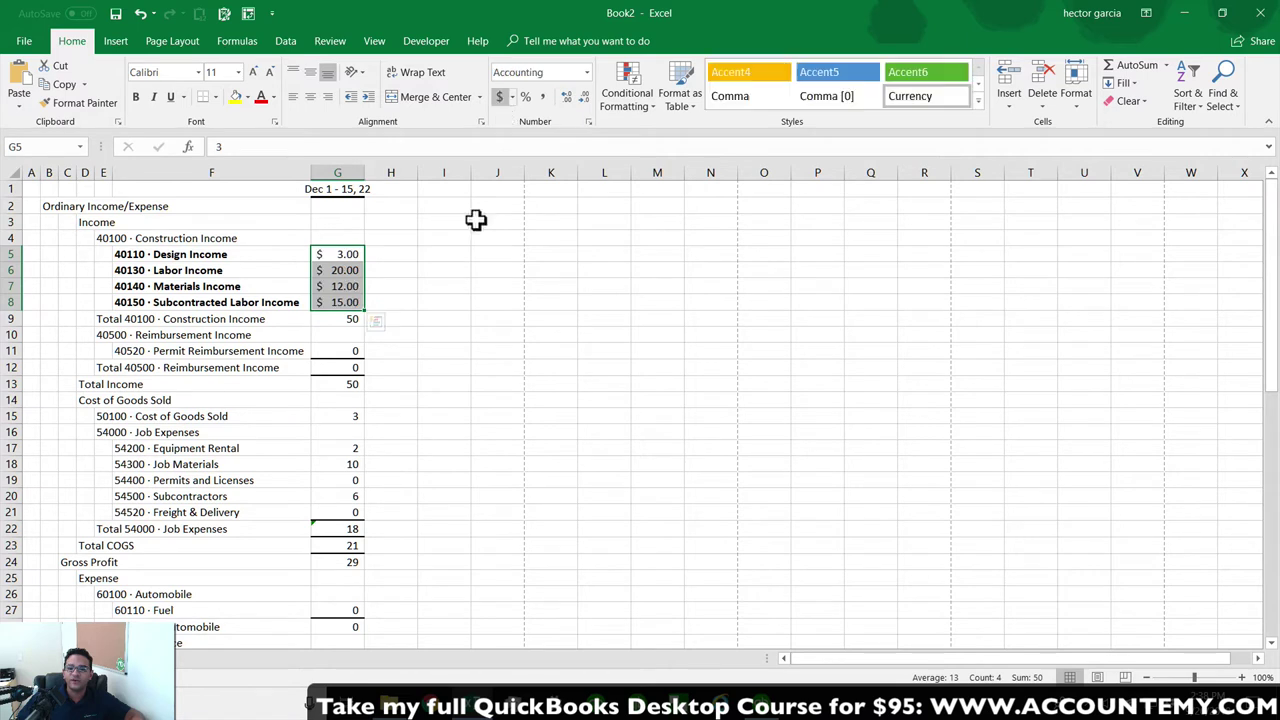
{"action": "left_click", "coordinate": [395, 366]}
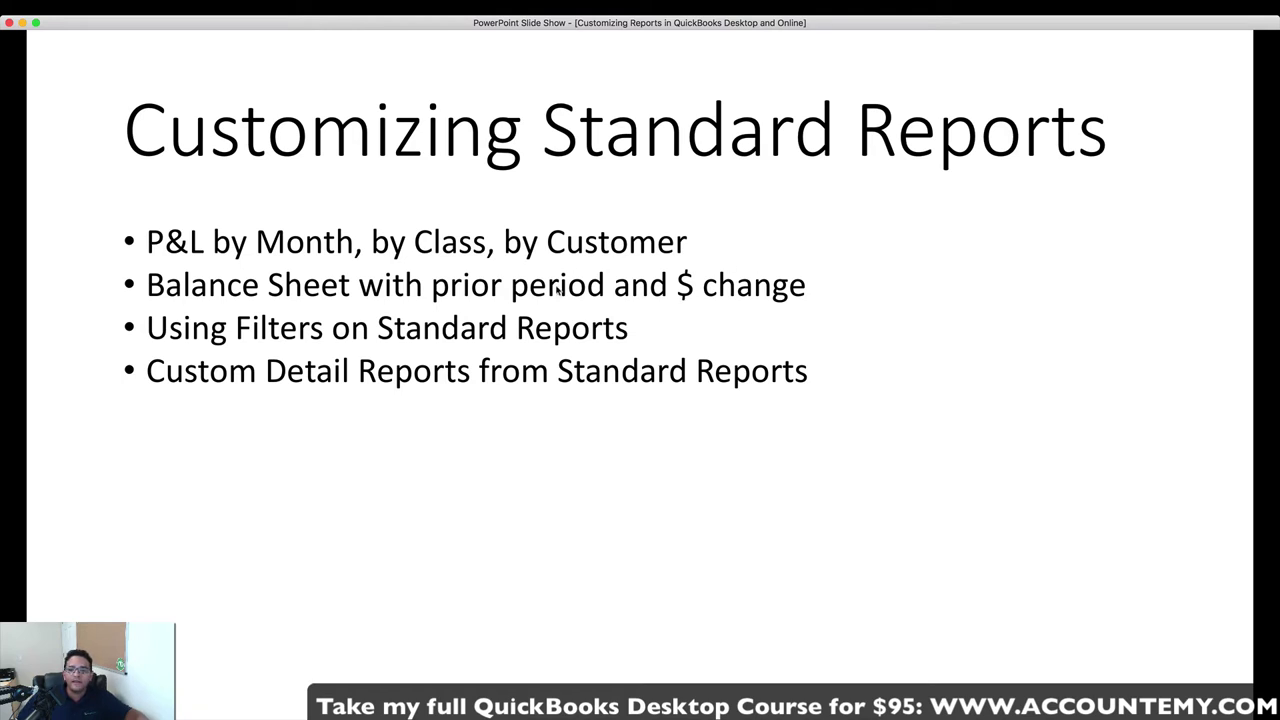
End the slide show on the Customizing Standard Reports slide and switch back to QuickBooks.
{"action": "left_click", "coordinate": [601, 262]}
{"action": "key", "text": "Left"}
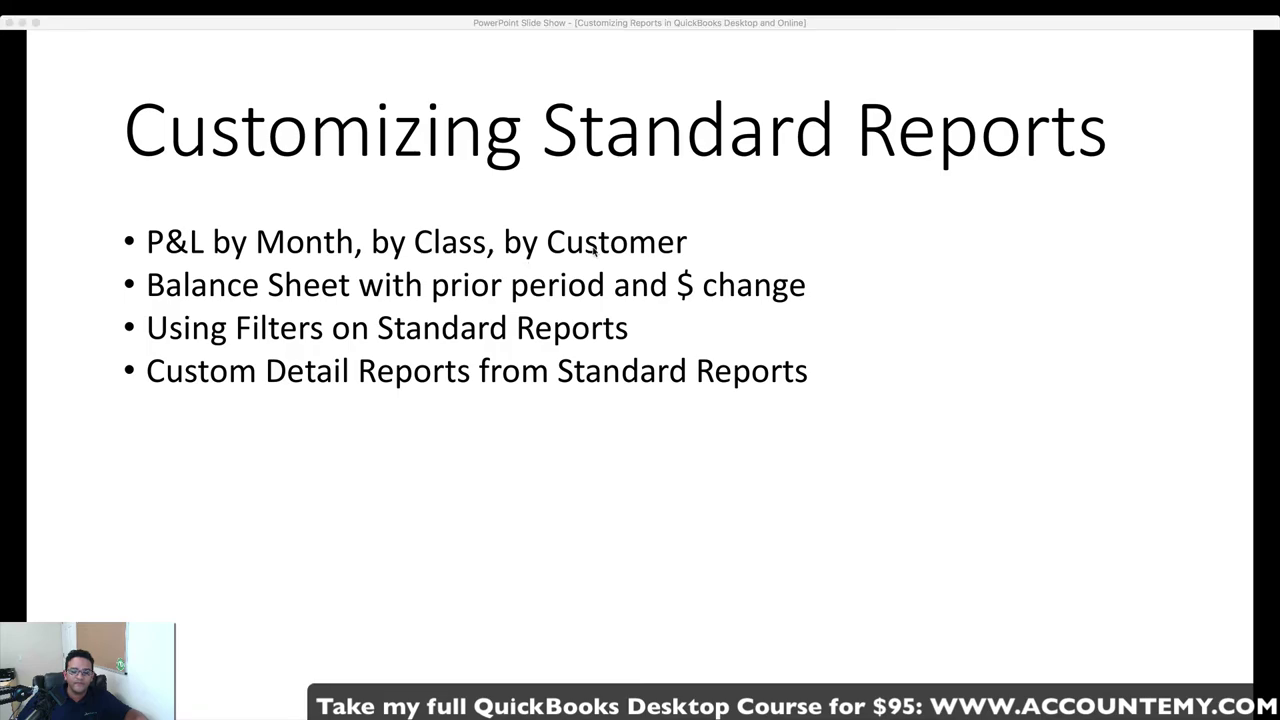
{"action": "key", "text": "Escape"}
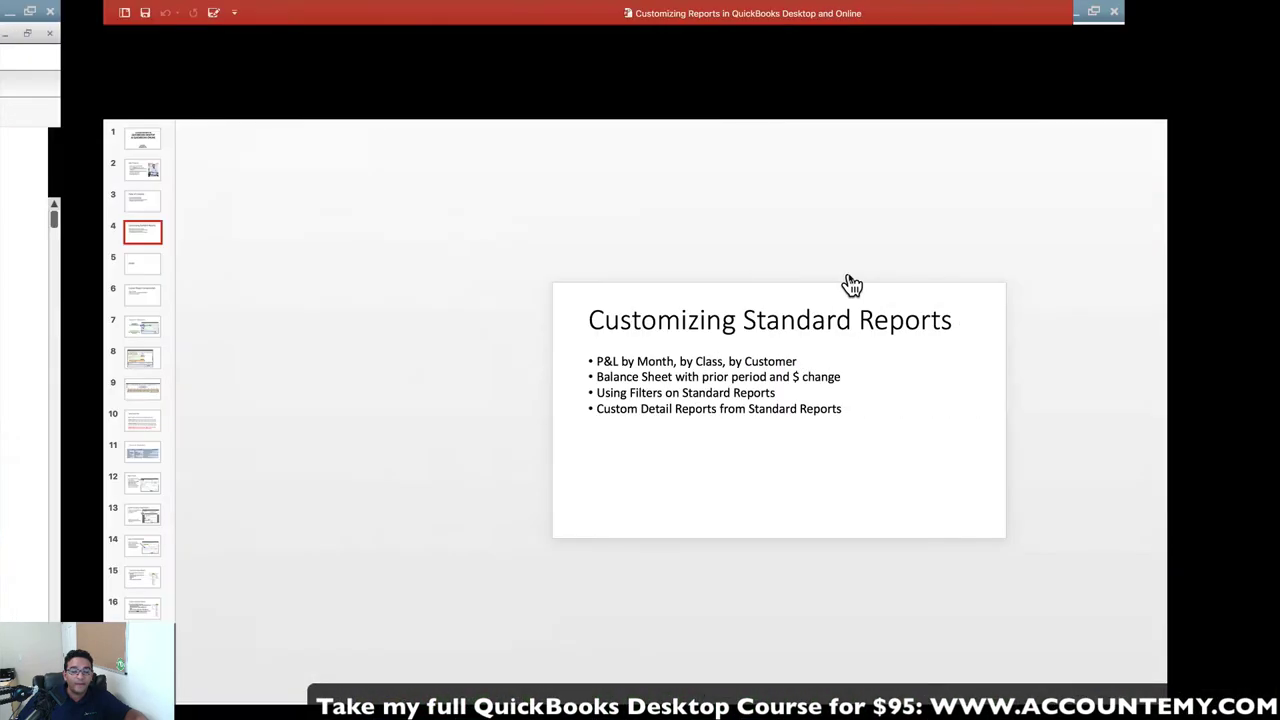
{"action": "key", "text": "ctrl+Left"}
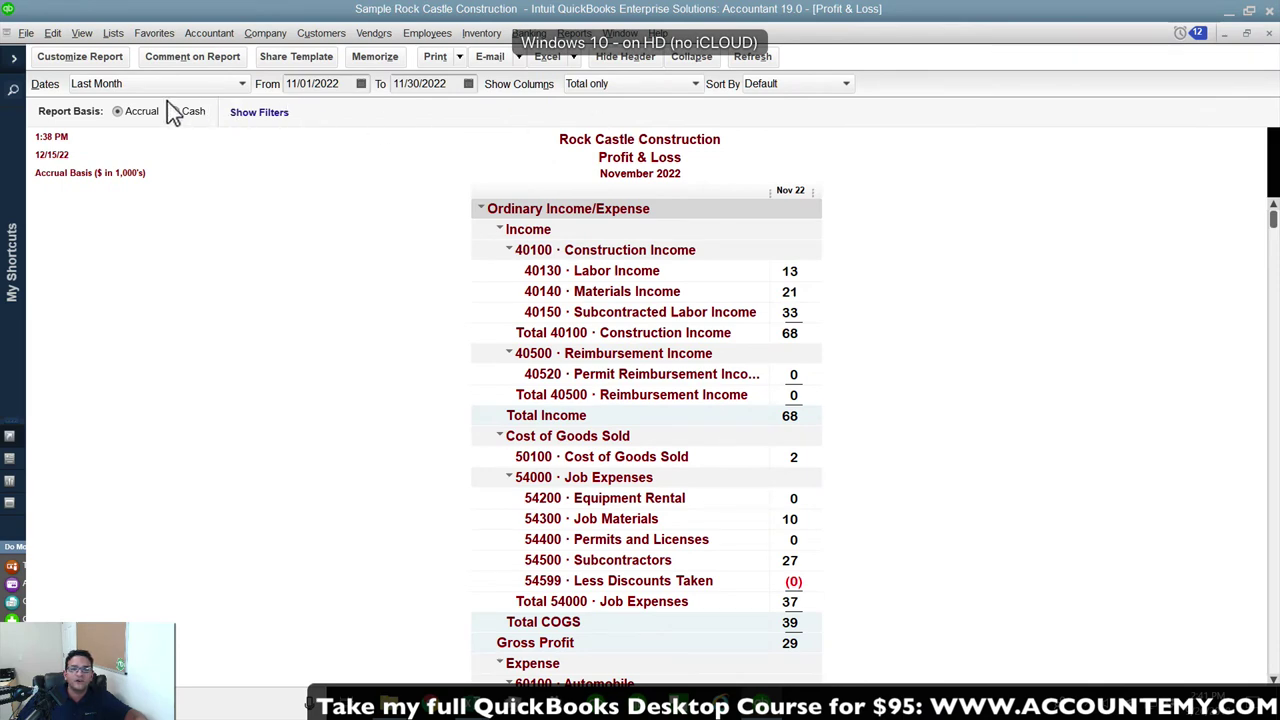
Close the current Profit & Loss report and open a fresh Profit & Loss Standard report.
{"action": "left_click", "coordinate": [1269, 34]}
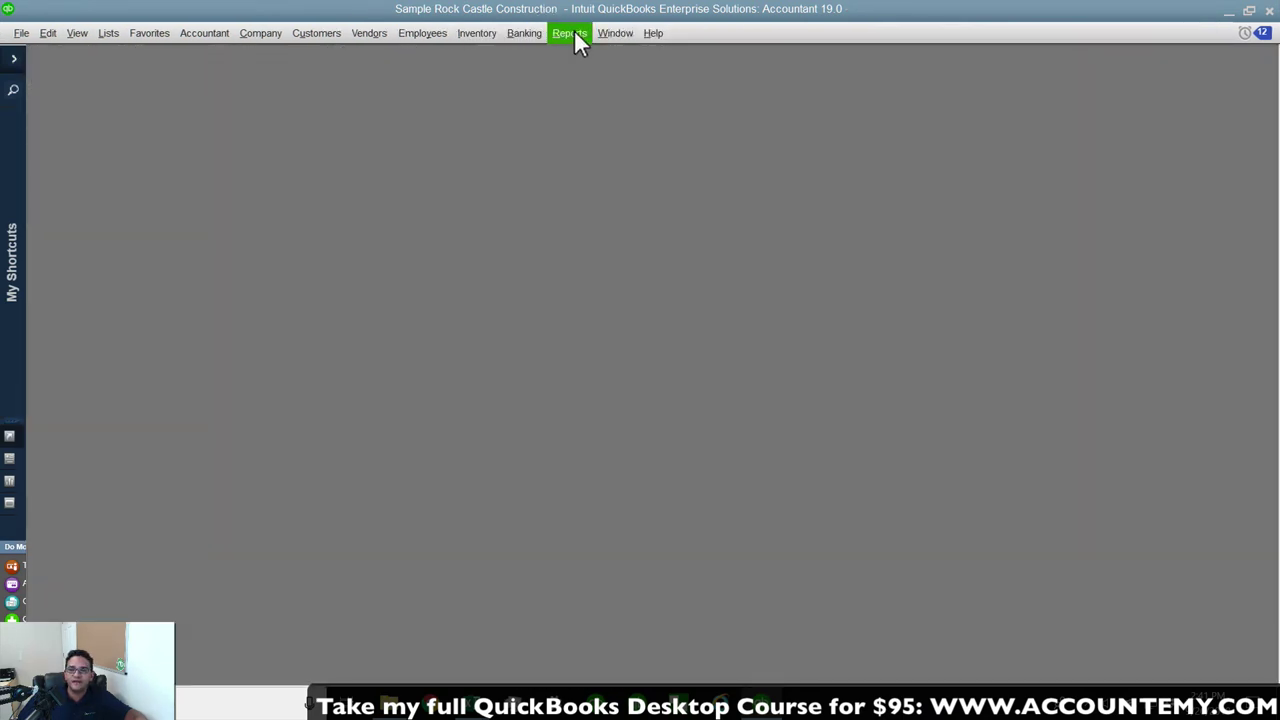
{"action": "left_click", "coordinate": [574, 34]}
{"action": "mouse_move", "coordinate": [612, 211]}
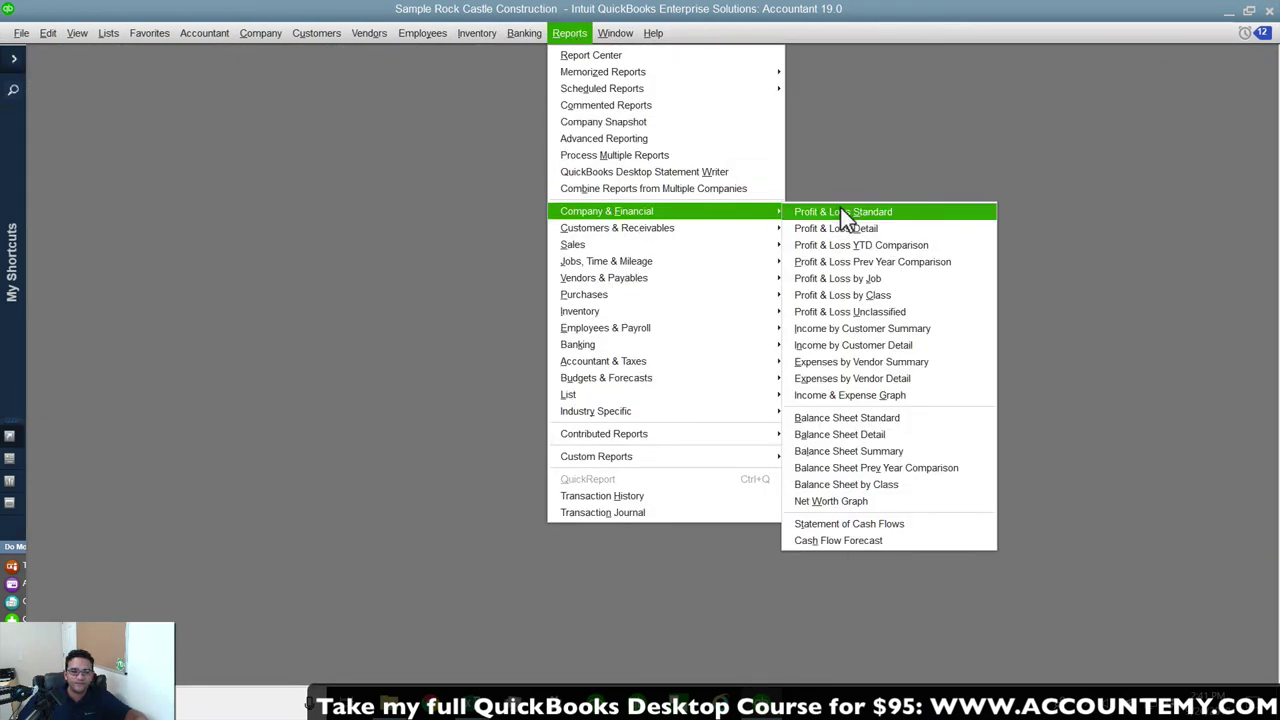
{"action": "left_click", "coordinate": [840, 212]}
Set the report dates to This Fiscal Year and maximize the report window.
{"action": "left_click", "coordinate": [204, 110]}
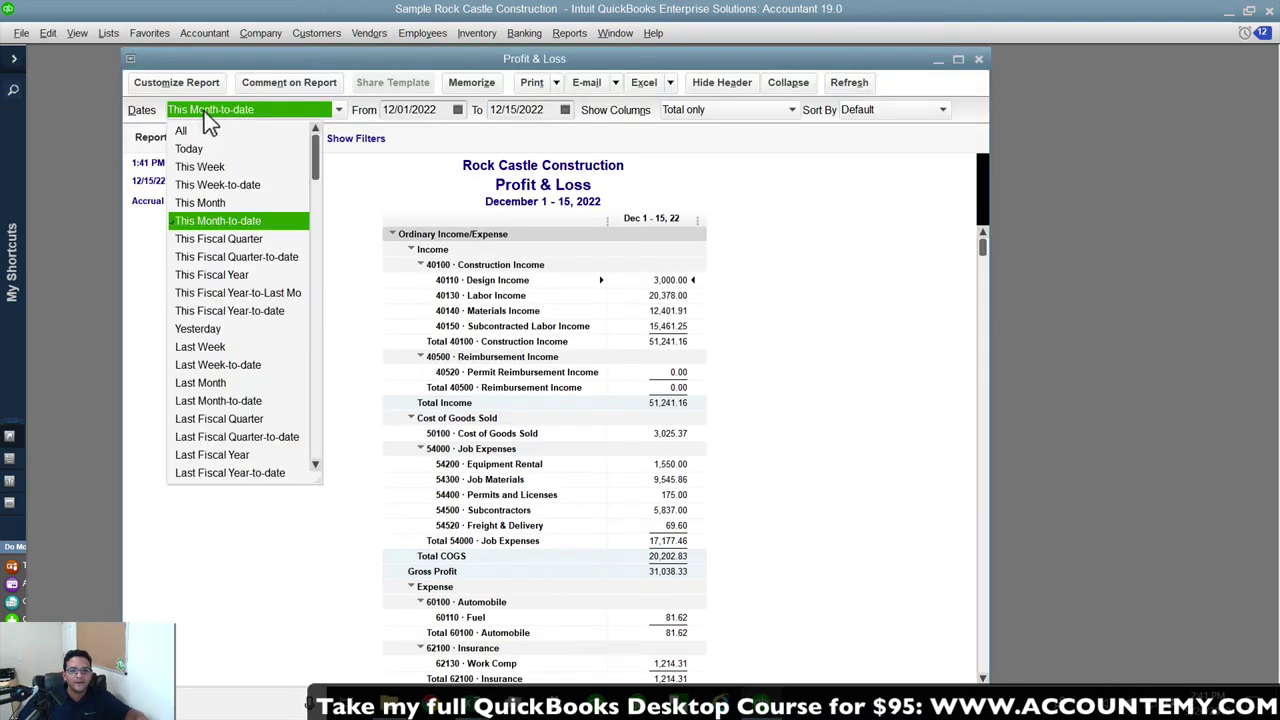
{"action": "left_click", "coordinate": [243, 274]}
{"action": "double_click", "coordinate": [475, 58]}
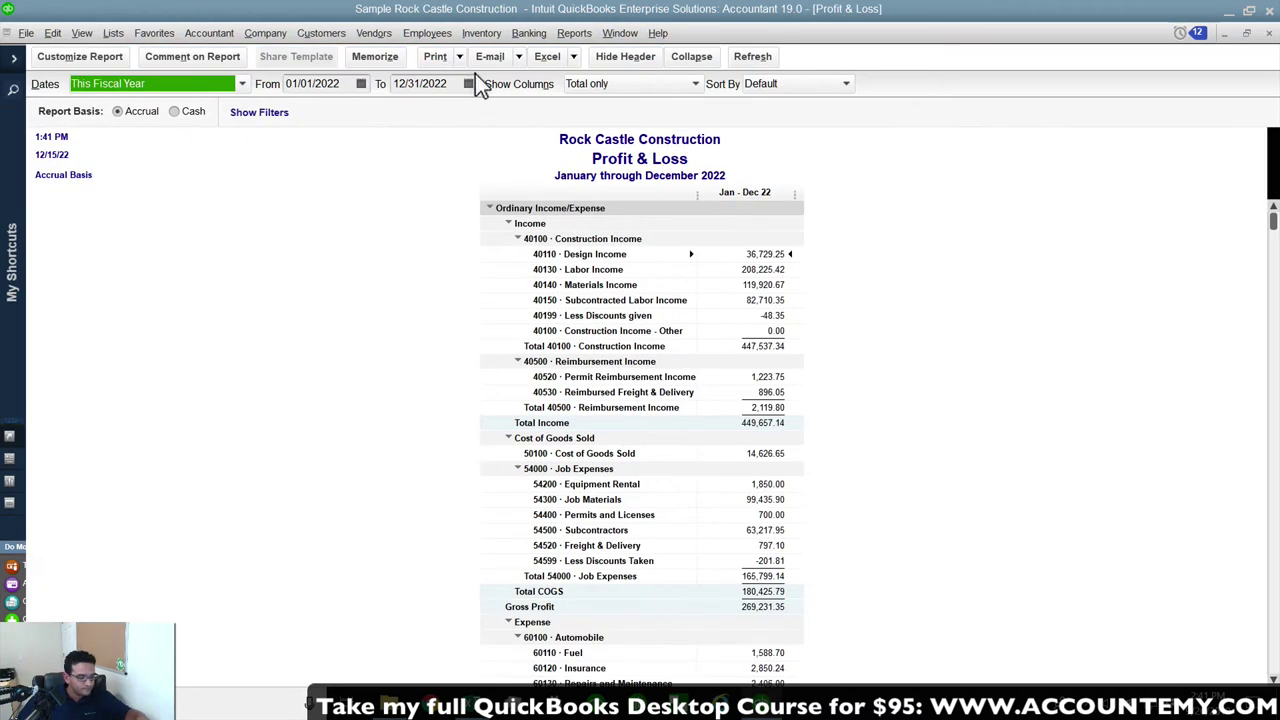
Break the Profit & Loss report's columns down by Customer:Job.
{"action": "left_click", "coordinate": [655, 83]}
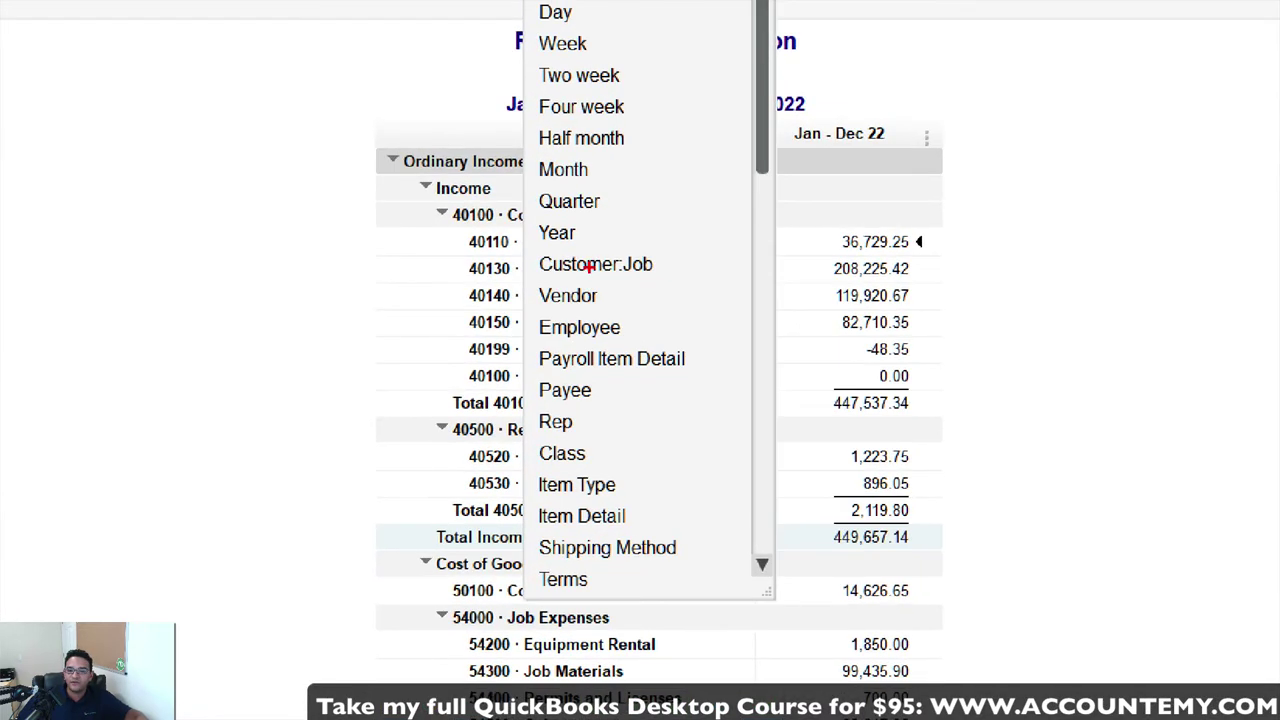
{"action": "mouse_move", "coordinate": [528, 284]}
{"action": "left_mouse_down"}
{"action": "mouse_move", "coordinate": [610, 290]}
{"action": "mouse_move", "coordinate": [570, 236]}
{"action": "mouse_move", "coordinate": [516, 292]}
{"action": "left_mouse_up"}
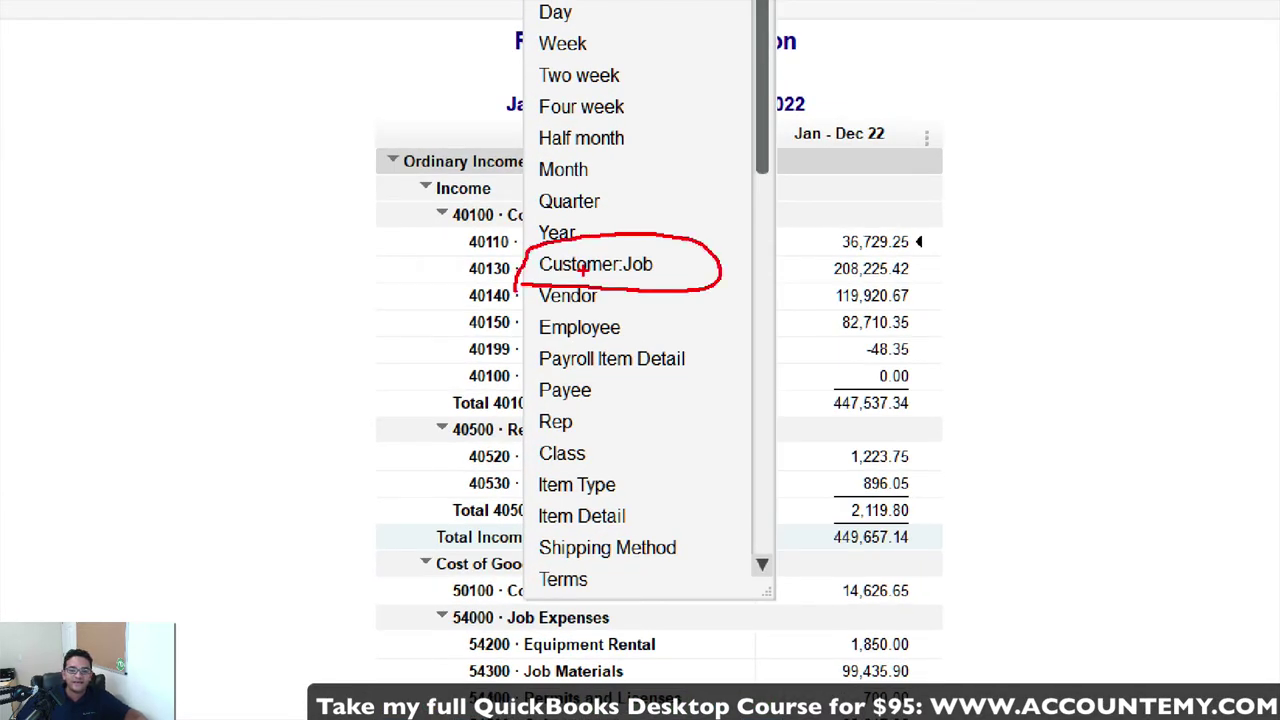
{"action": "left_click", "coordinate": [625, 83]}
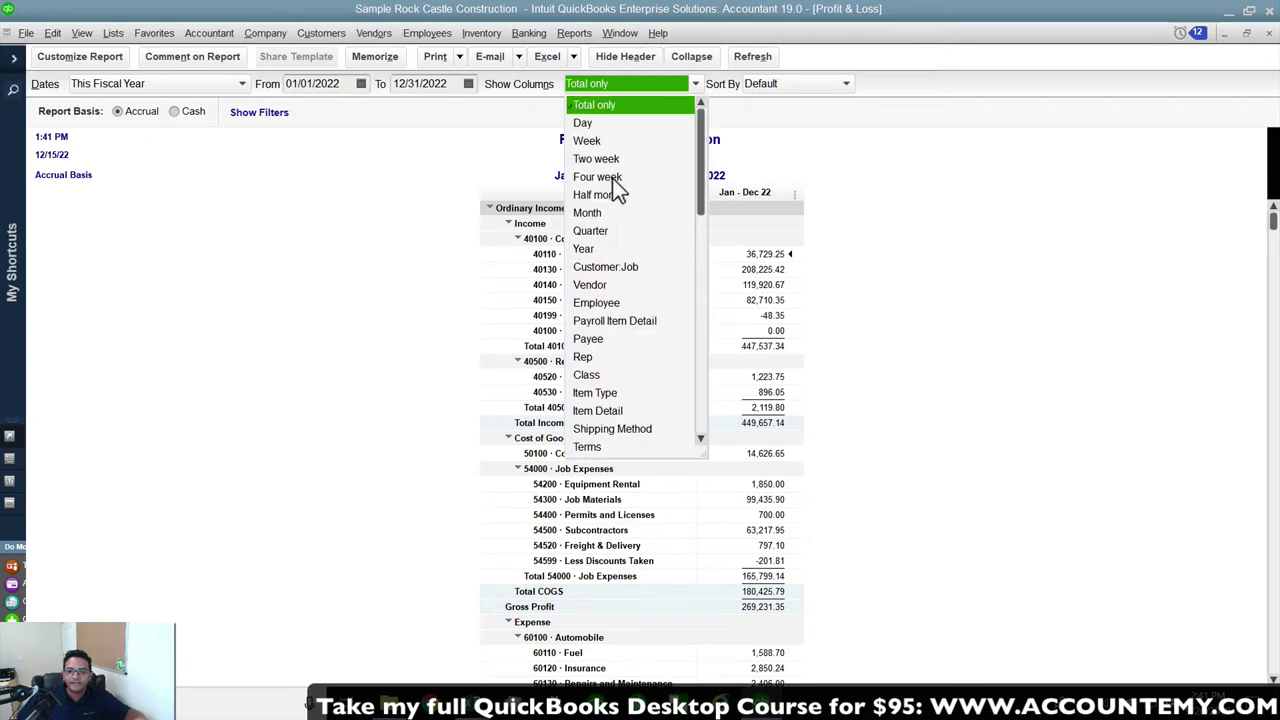
{"action": "left_click", "coordinate": [622, 270]}
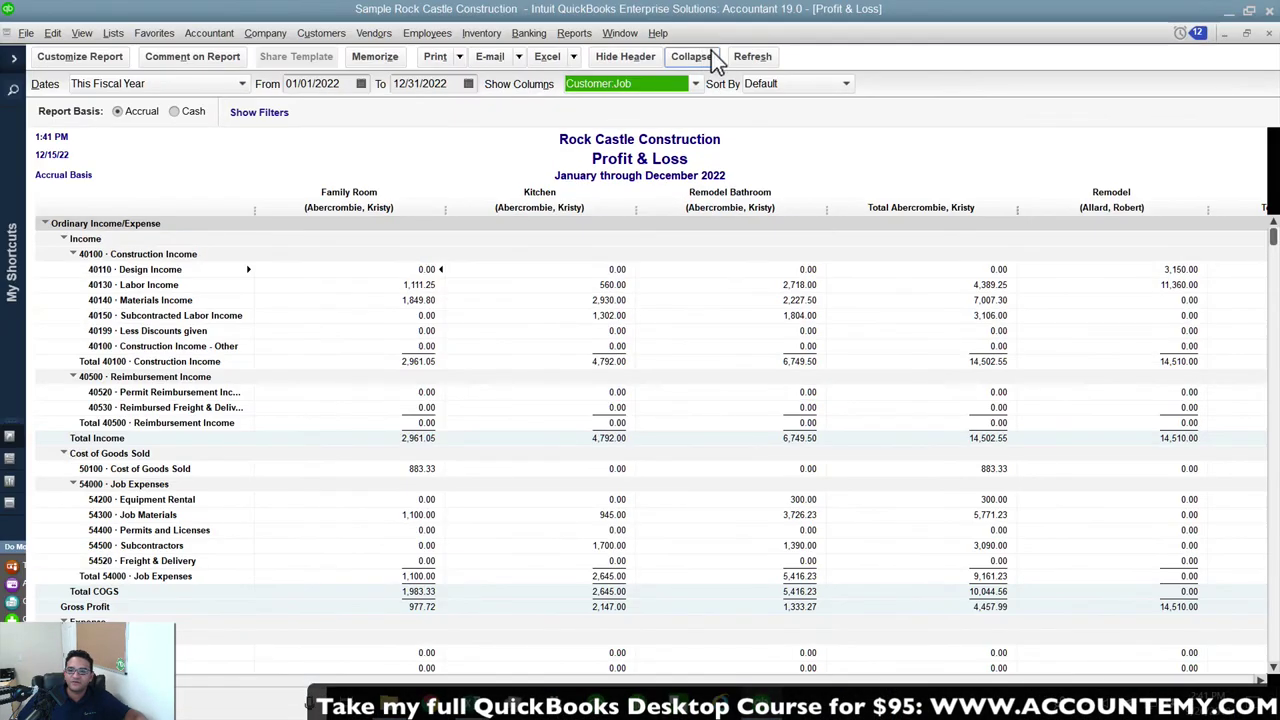
Collapse the report's subaccounts and narrow the first job column, applying the same width to all columns.
{"action": "left_click", "coordinate": [702, 57]}
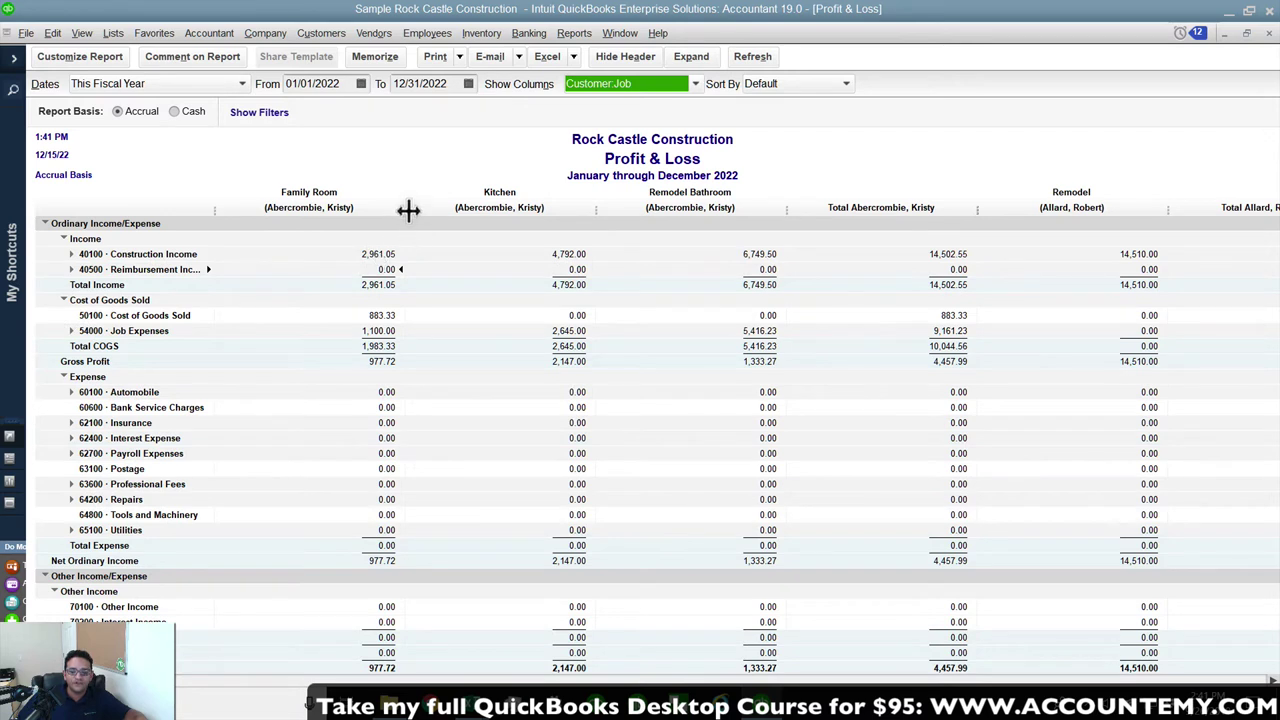
{"action": "left_click_drag", "start_coordinate": [405, 210], "coordinate": [340, 212]}
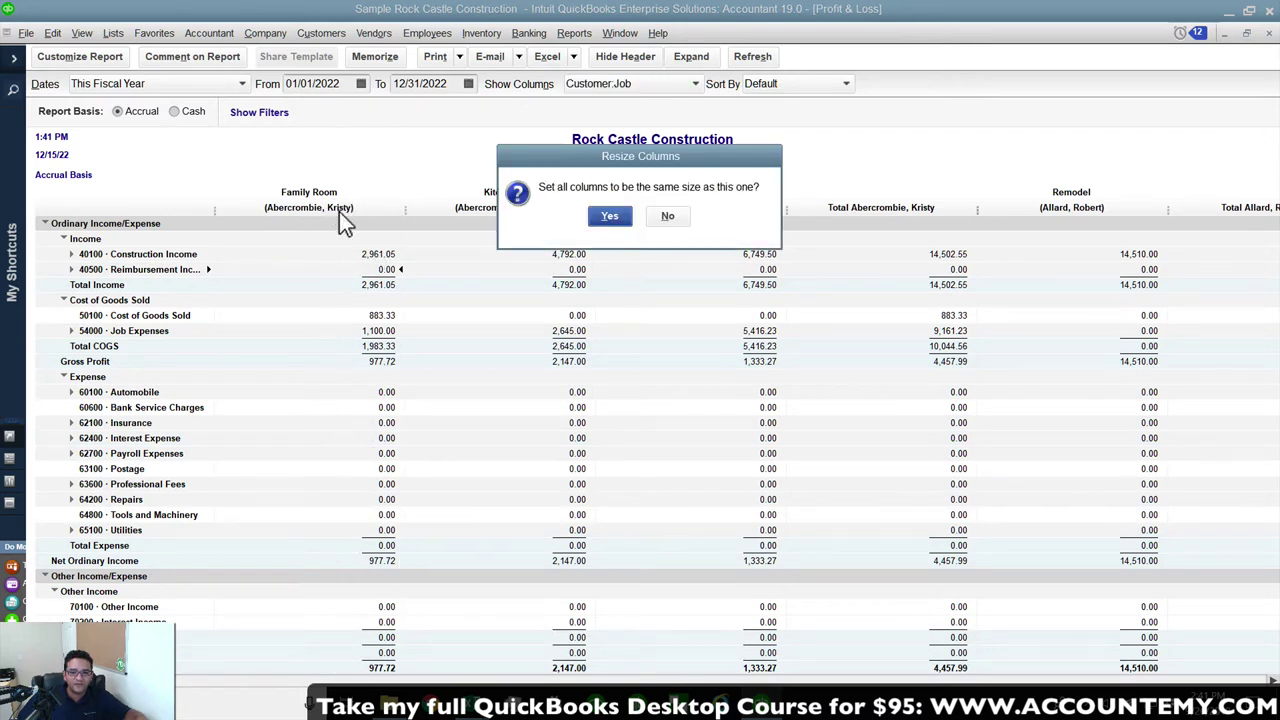
{"action": "left_click", "coordinate": [609, 216]}
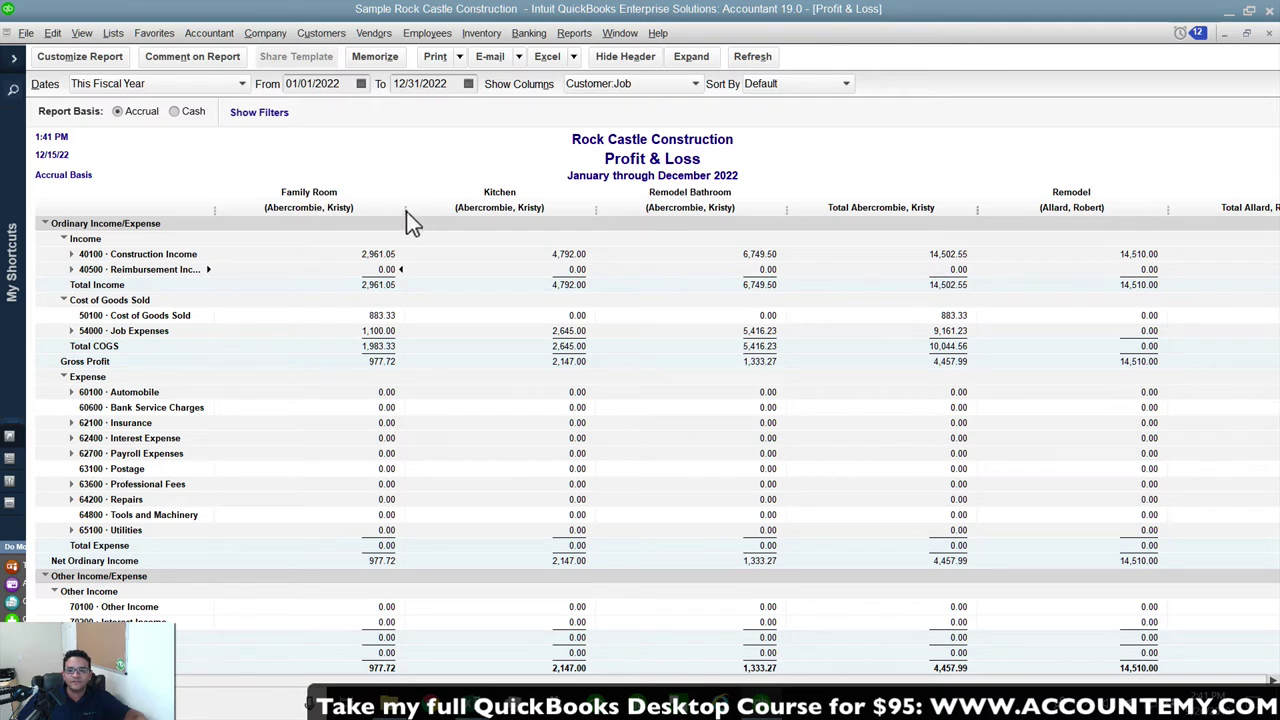
Examine the job columns across the report and how each customer's jobs relate to that customer's total column.
{"action": "scroll", "coordinate": [348, 205], "scroll_direction": "right", "scroll_amount": 3}
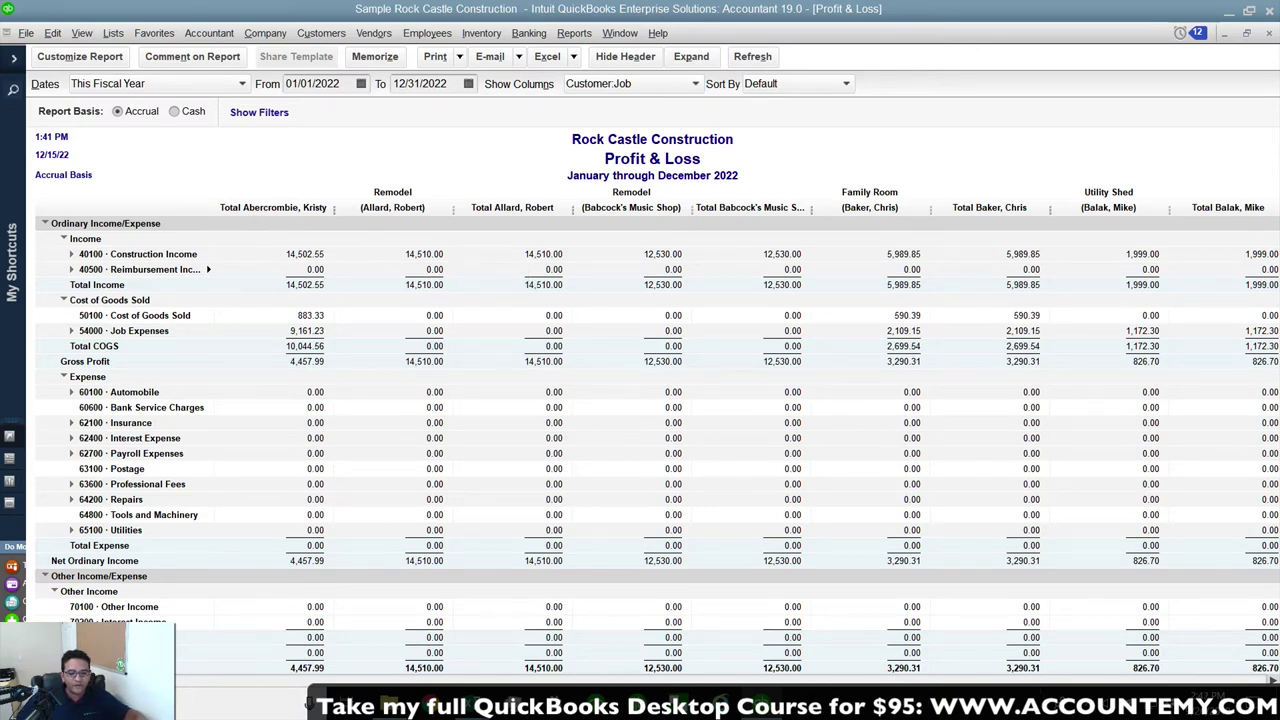
{"action": "scroll", "coordinate": [640, 400], "scroll_direction": "left", "scroll_amount": 3}
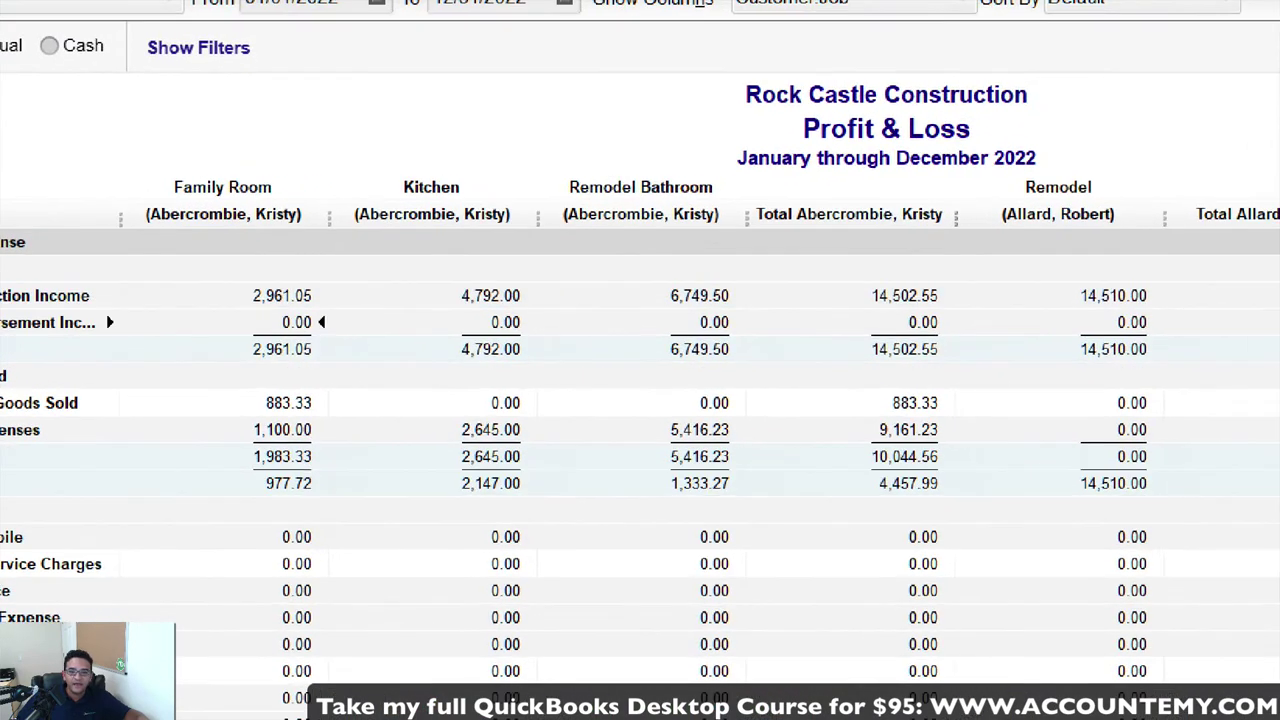
{"action": "mouse_move", "coordinate": [957, 213]}
{"action": "left_mouse_down"}
{"action": "mouse_move", "coordinate": [801, 196]}
{"action": "mouse_move", "coordinate": [974, 214]}
{"action": "left_mouse_up"}
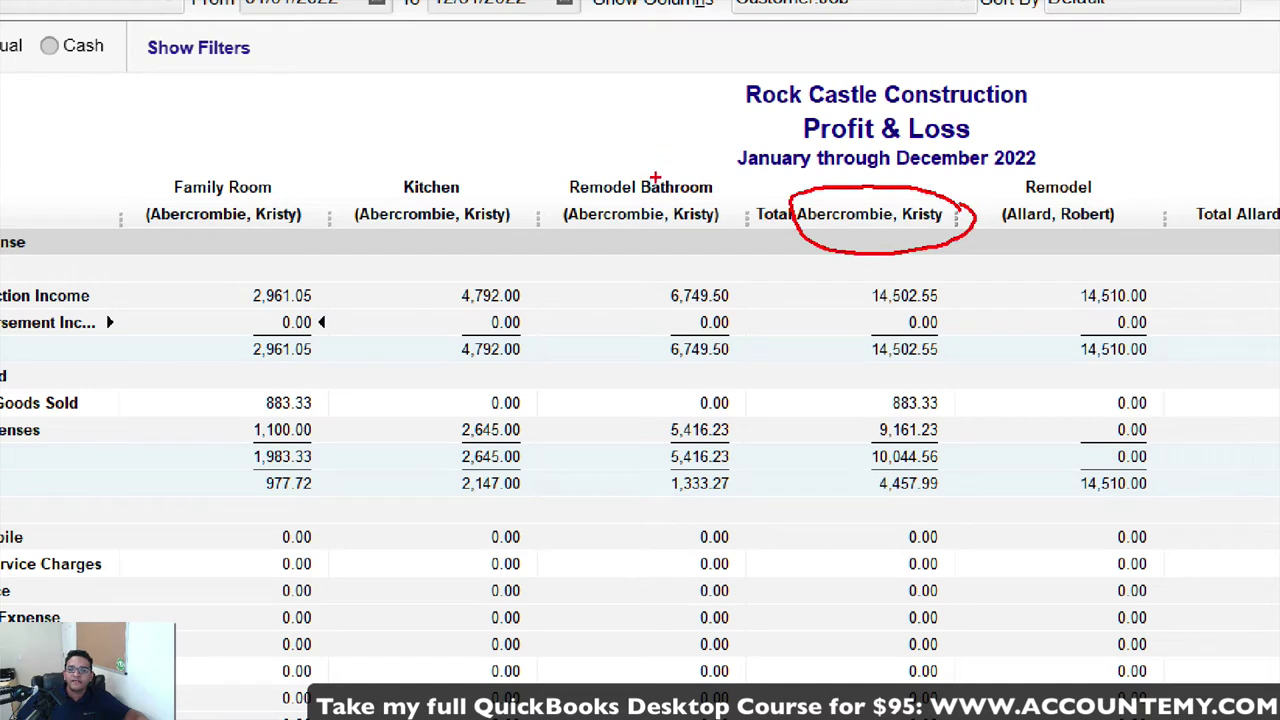
{"action": "mouse_move", "coordinate": [690, 166]}
{"action": "left_mouse_down"}
{"action": "mouse_move", "coordinate": [550, 172]}
{"action": "mouse_move", "coordinate": [736, 199]}
{"action": "mouse_move", "coordinate": [700, 168]}
{"action": "left_mouse_up"}
{"action": "mouse_move", "coordinate": [455, 166]}
{"action": "left_mouse_down"}
{"action": "mouse_move", "coordinate": [358, 171]}
{"action": "mouse_move", "coordinate": [460, 168]}
{"action": "left_mouse_up"}
{"action": "mouse_move", "coordinate": [275, 158]}
{"action": "left_mouse_down"}
{"action": "mouse_move", "coordinate": [150, 182]}
{"action": "mouse_move", "coordinate": [285, 165]}
{"action": "left_mouse_up"}
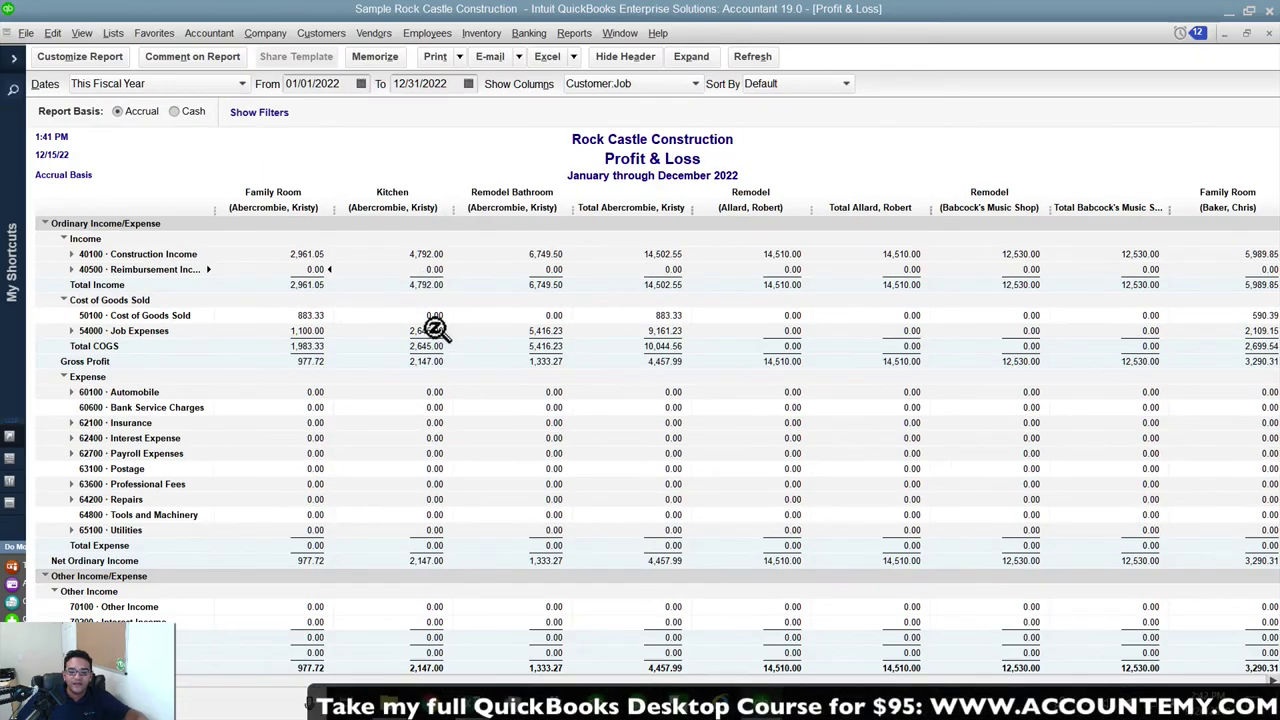
{"action": "scroll", "coordinate": [515, 425], "scroll_direction": "right", "scroll_amount": 5}
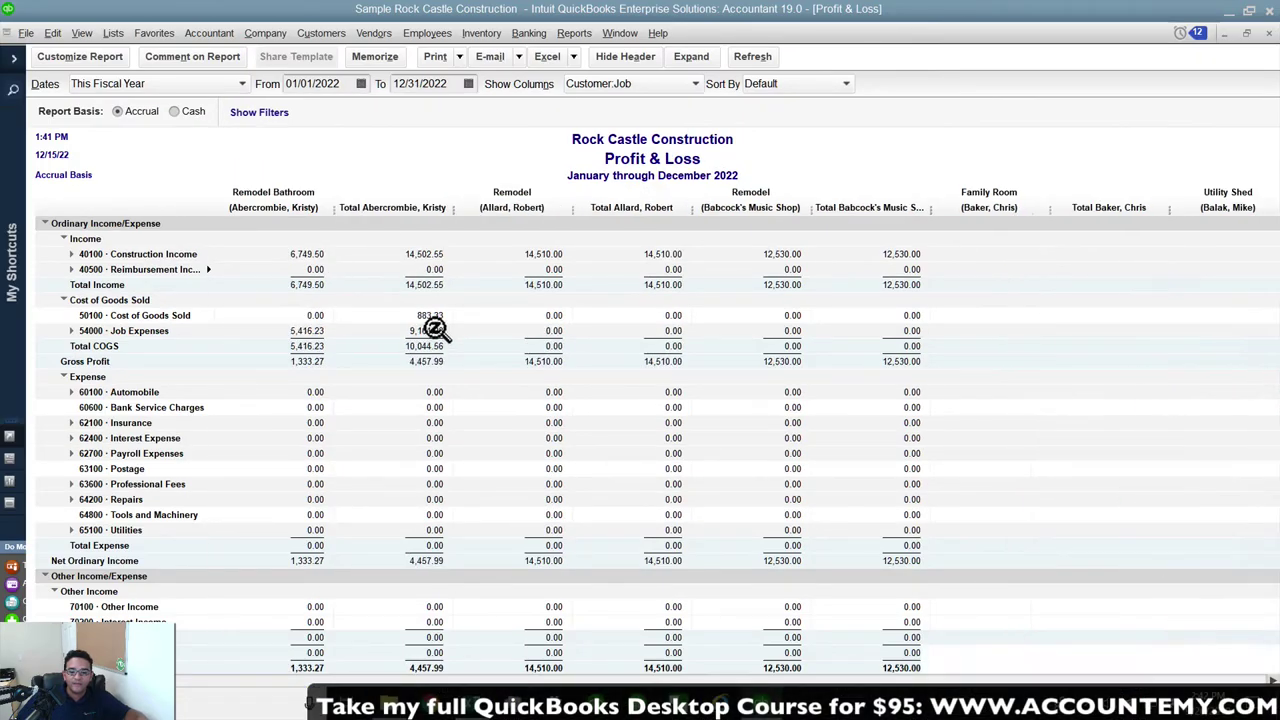
{"action": "scroll", "coordinate": [440, 328], "scroll_direction": "right", "scroll_amount": 8}
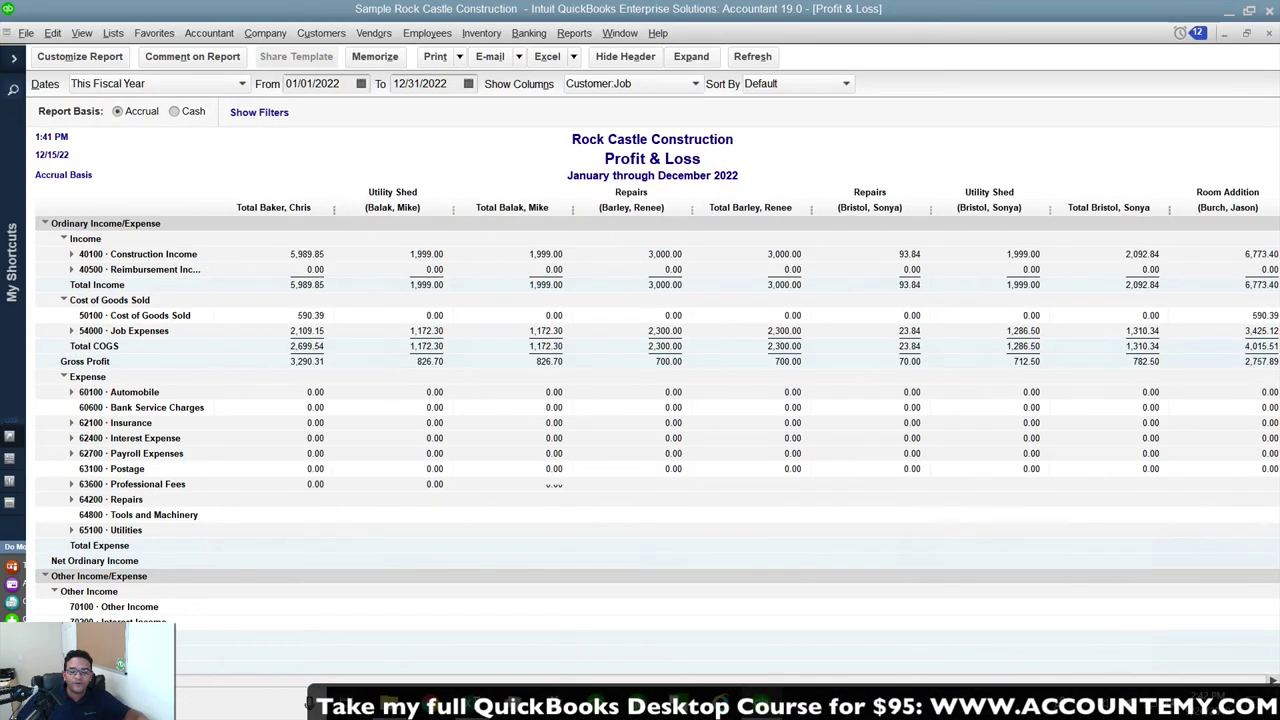
{"action": "mouse_move", "coordinate": [178, 697]}
{"action": "left_mouse_down"}
{"action": "mouse_move", "coordinate": [270, 700]}
{"action": "mouse_move", "coordinate": [180, 690]}
{"action": "left_mouse_up"}
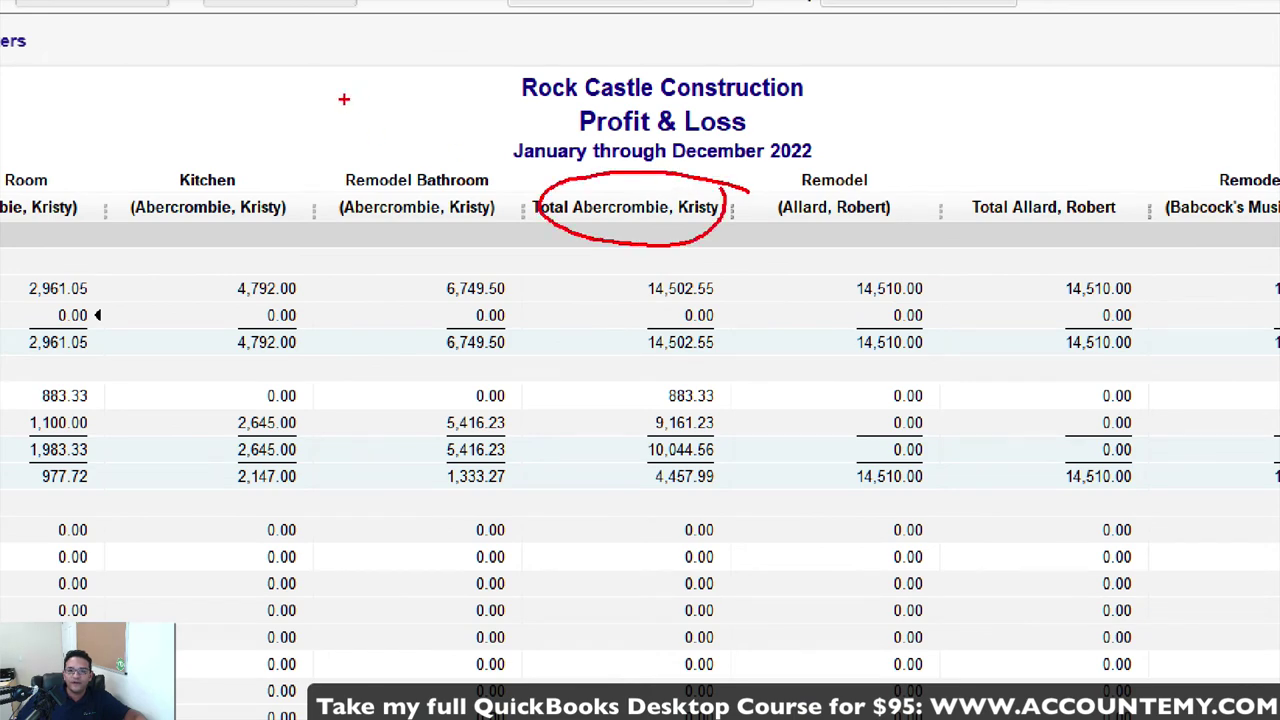
{"action": "left_click_drag", "start_coordinate": [361, 95], "coordinate": [358, 185]}
{"action": "left_click_drag", "start_coordinate": [215, 98], "coordinate": [200, 198]}
{"action": "left_click_drag", "start_coordinate": [42, 92], "coordinate": [18, 204]}
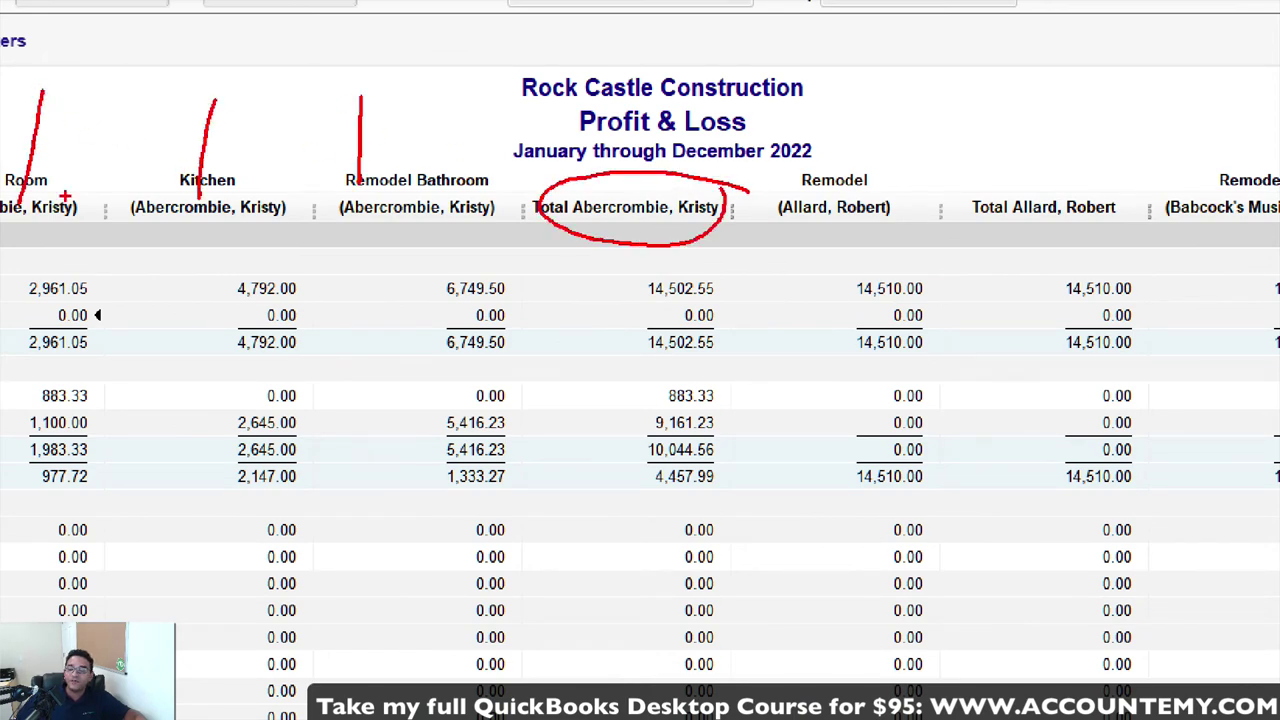
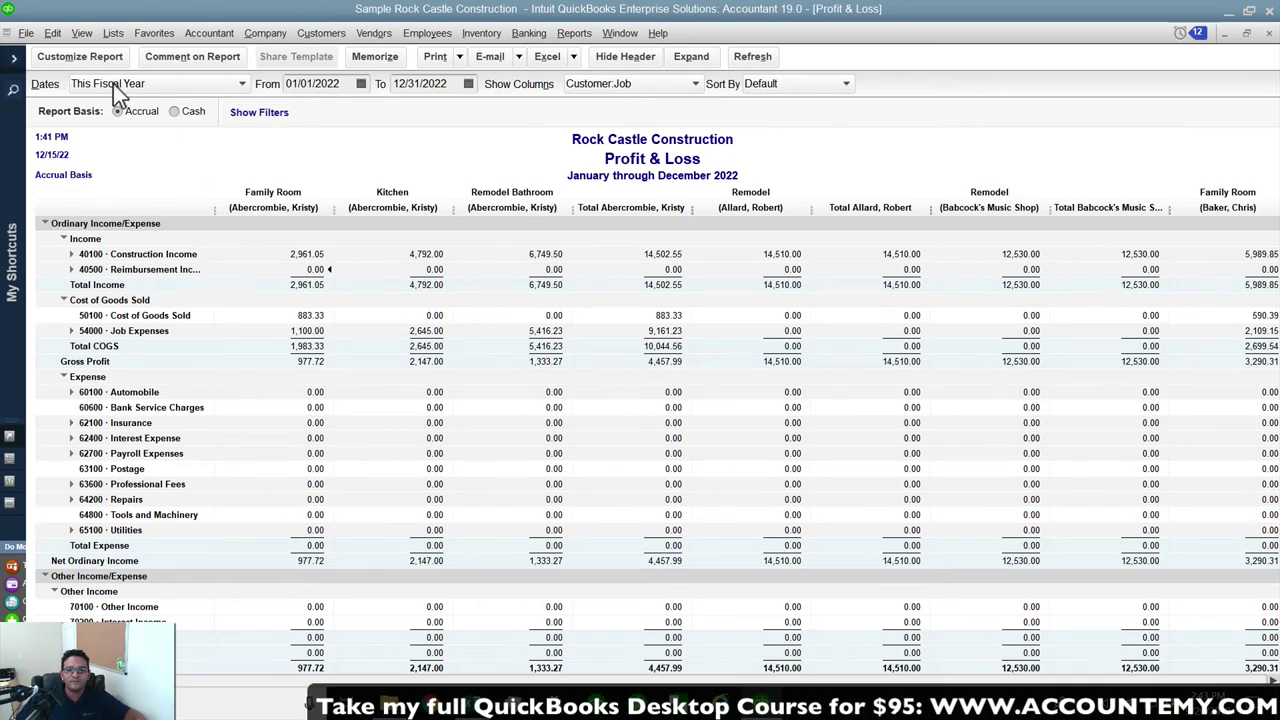
Customize the Profit & Loss report with a Name filter, choosing to filter by multiple names.
{"action": "left_click", "coordinate": [87, 57]}
{"action": "left_click", "coordinate": [262, 120]}
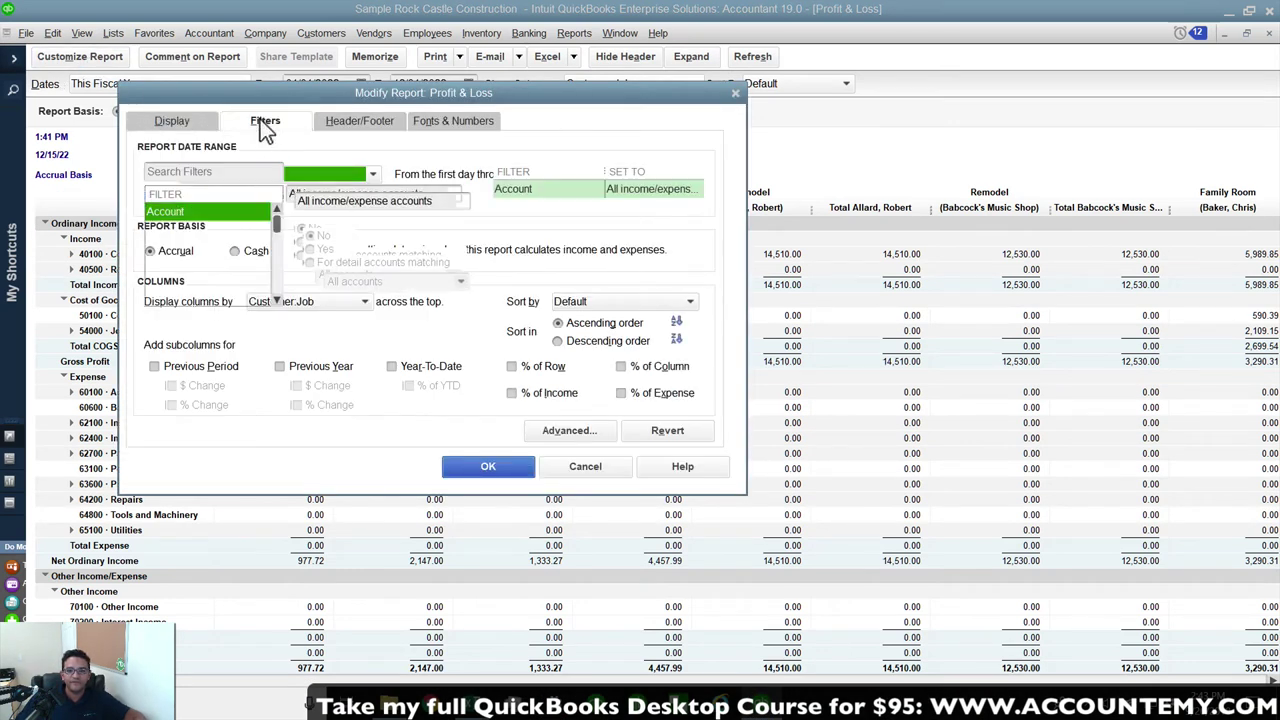
{"action": "left_click", "coordinate": [195, 247]}
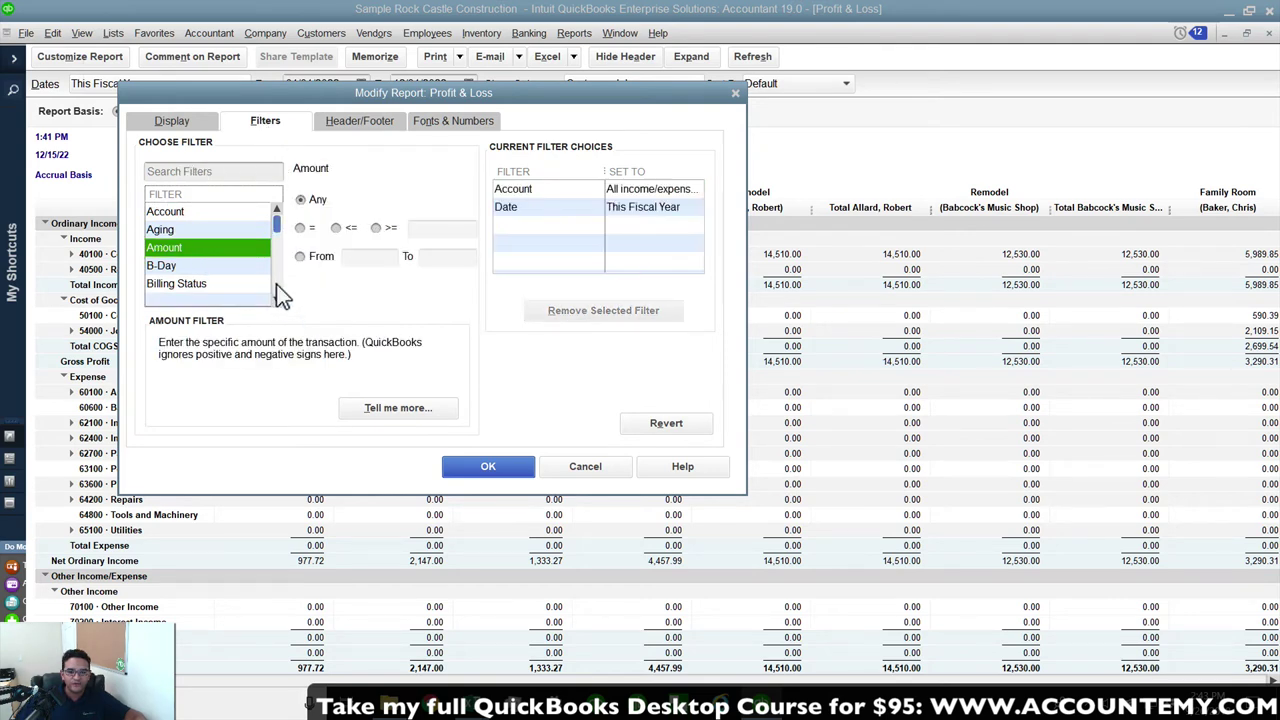
{"action": "key", "text": "n"}
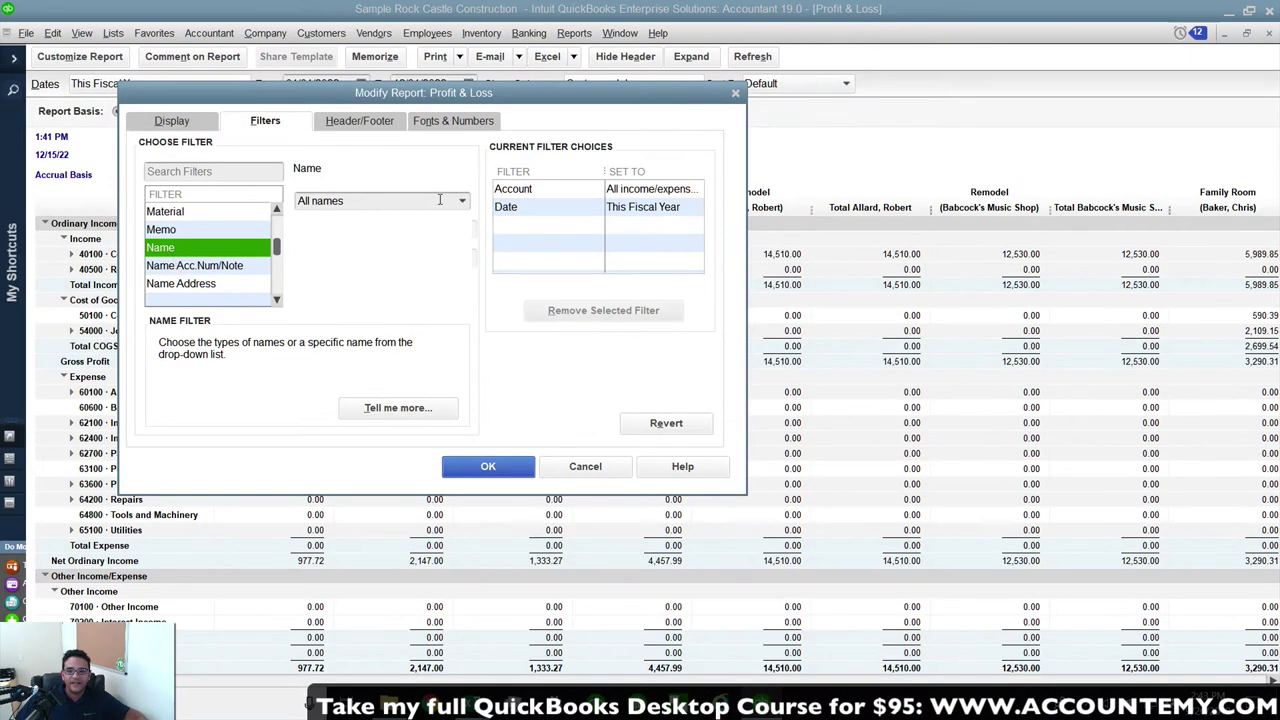
{"action": "left_click", "coordinate": [678, 163]}
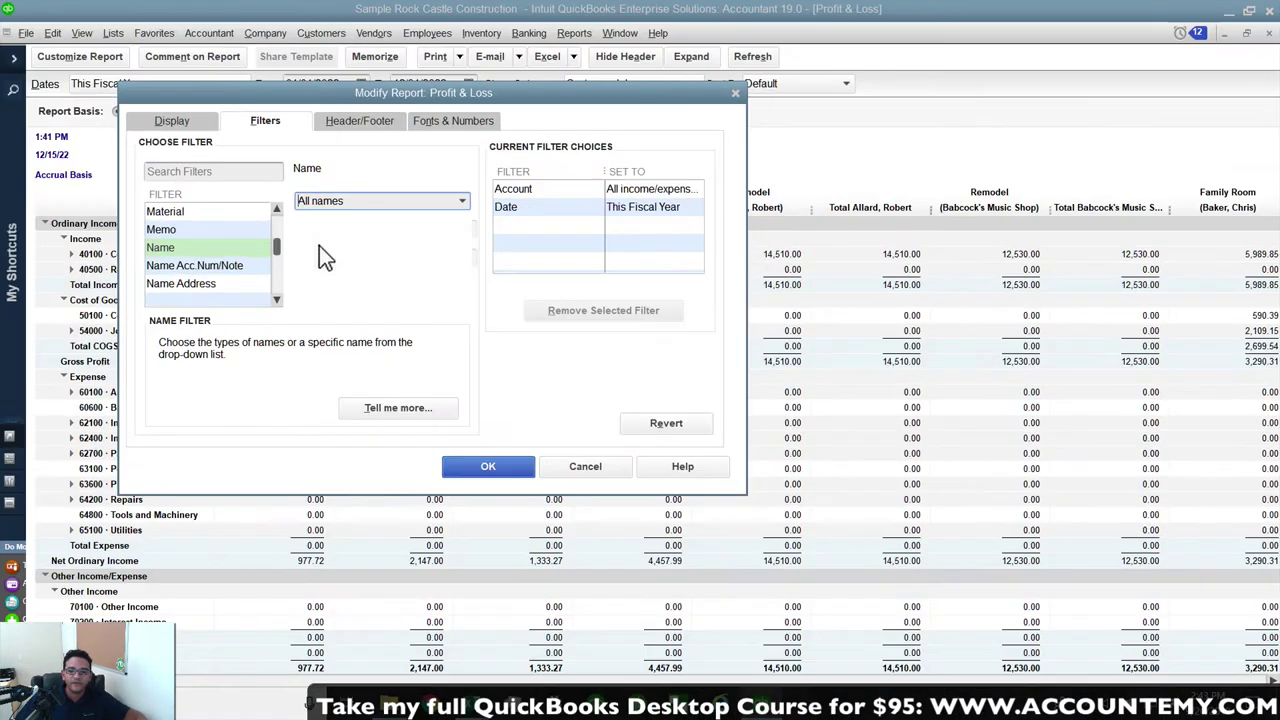
{"action": "left_click", "coordinate": [536, 170]}
{"action": "left_click", "coordinate": [348, 241]}
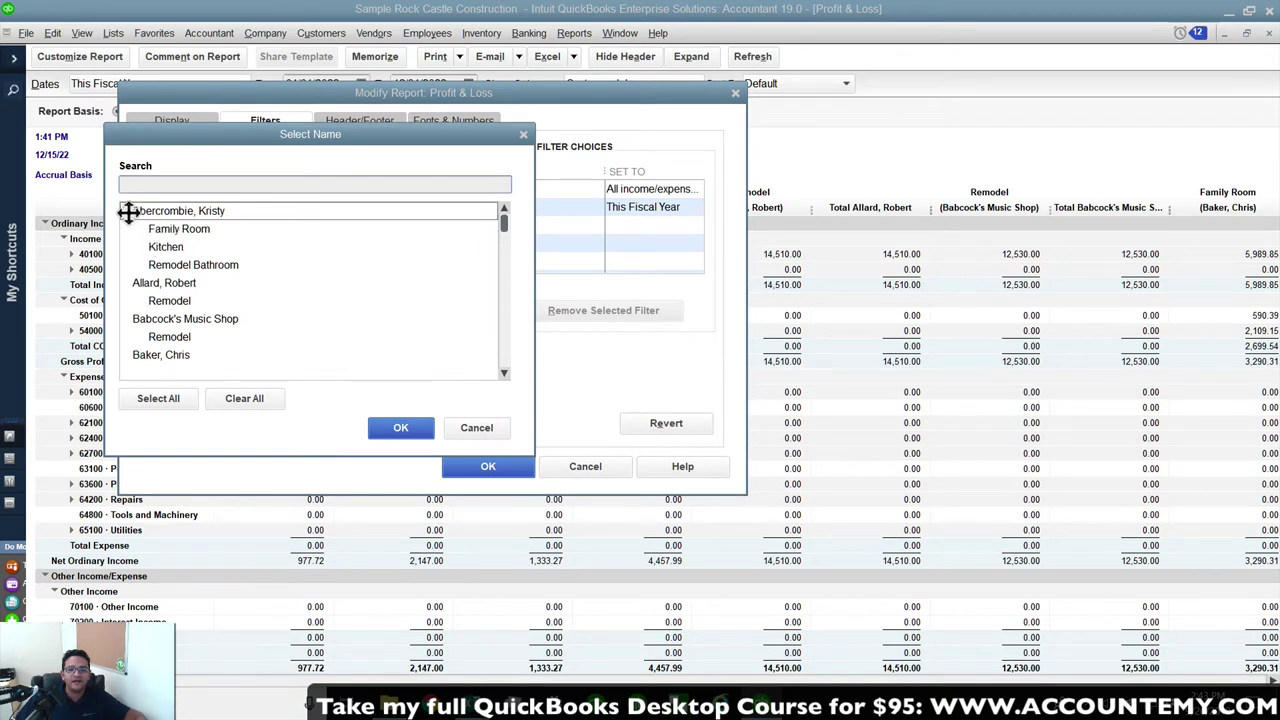
Select the first listed customer with its Family Room and Kitchen jobs, plus Babcock's Music Shop with its Remodel job.
{"action": "left_click", "coordinate": [126, 210]}
{"action": "left_click", "coordinate": [126, 229]}
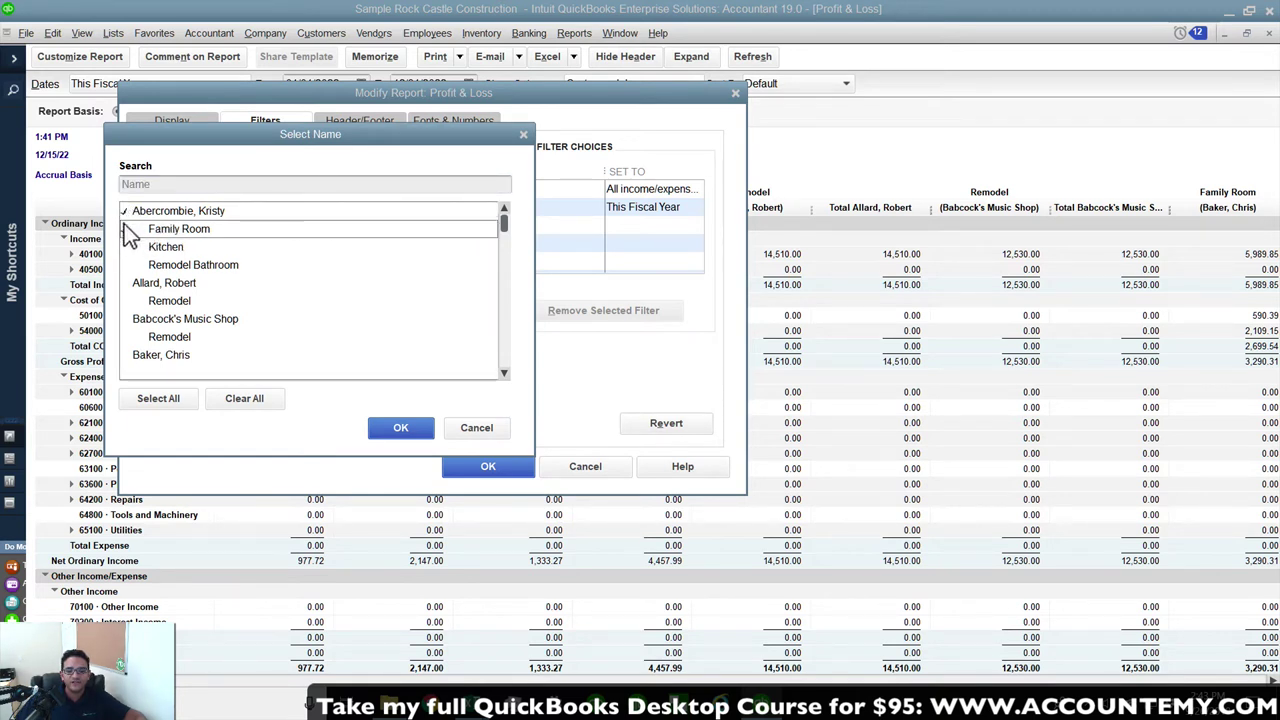
{"action": "left_click", "coordinate": [126, 247]}
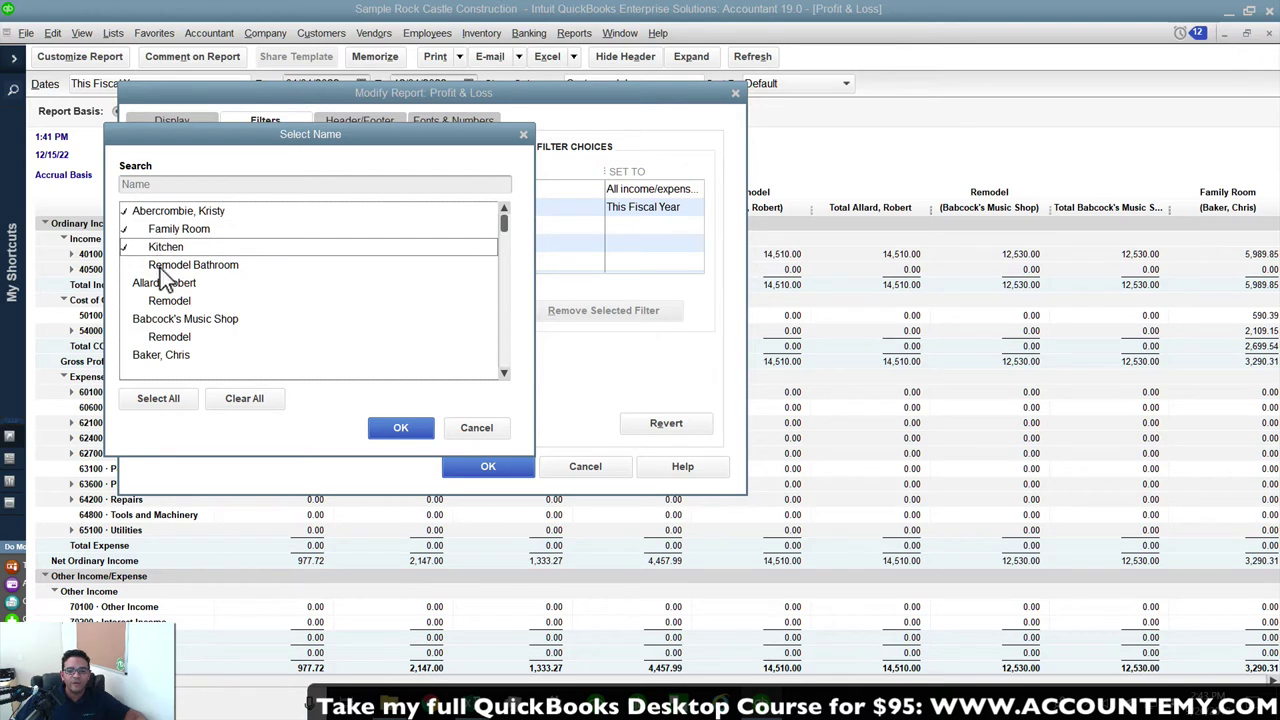
{"action": "left_click", "coordinate": [130, 320]}
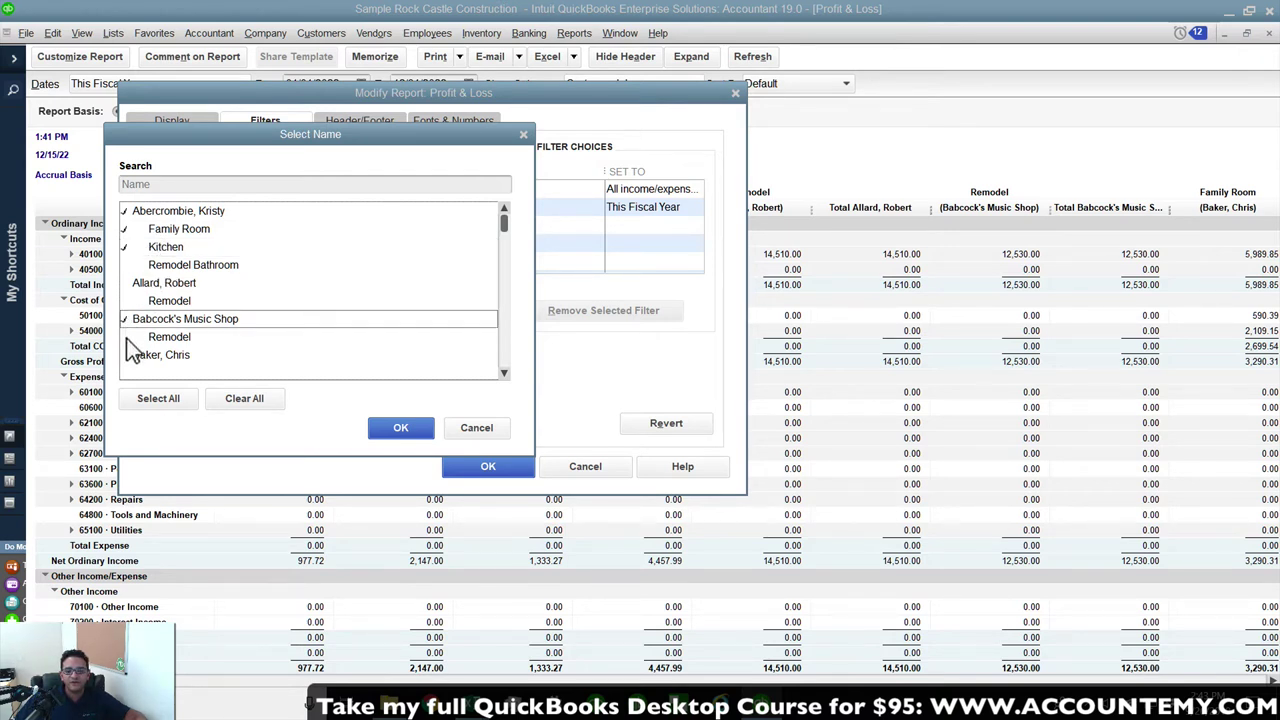
{"action": "left_click", "coordinate": [126, 337]}
Also select the customer listed after Babcock's Music Shop with its Garage Repair job, and apply the Name filter to the report.
{"action": "left_click", "coordinate": [504, 373]}
{"action": "left_click", "coordinate": [504, 373]}
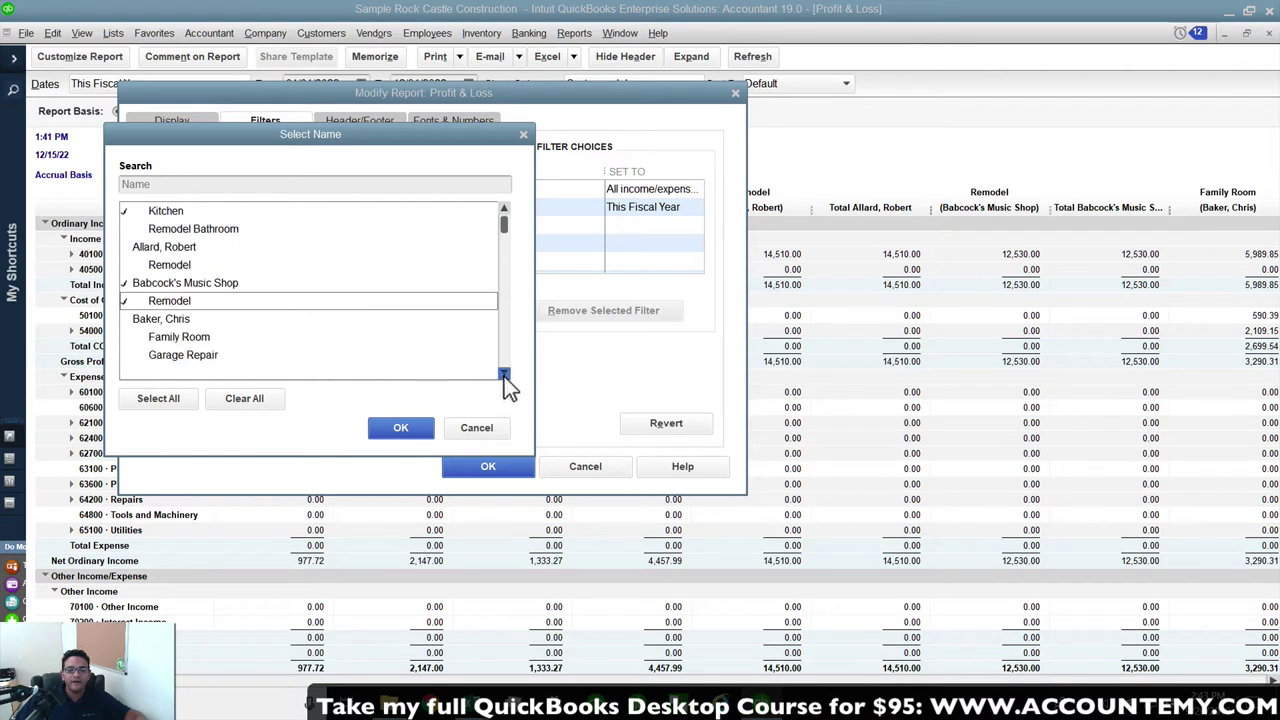
{"action": "left_click", "coordinate": [504, 373]}
{"action": "left_click", "coordinate": [504, 373]}
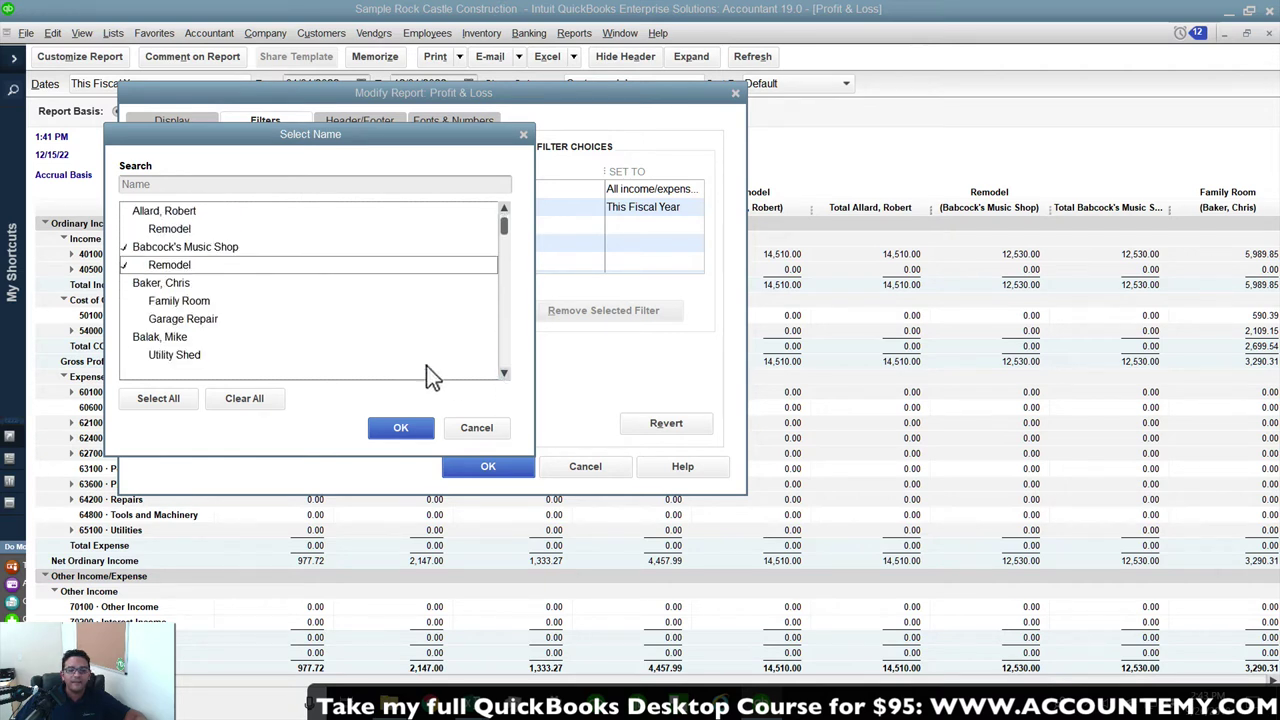
{"action": "left_click", "coordinate": [130, 320]}
{"action": "left_click", "coordinate": [130, 285]}
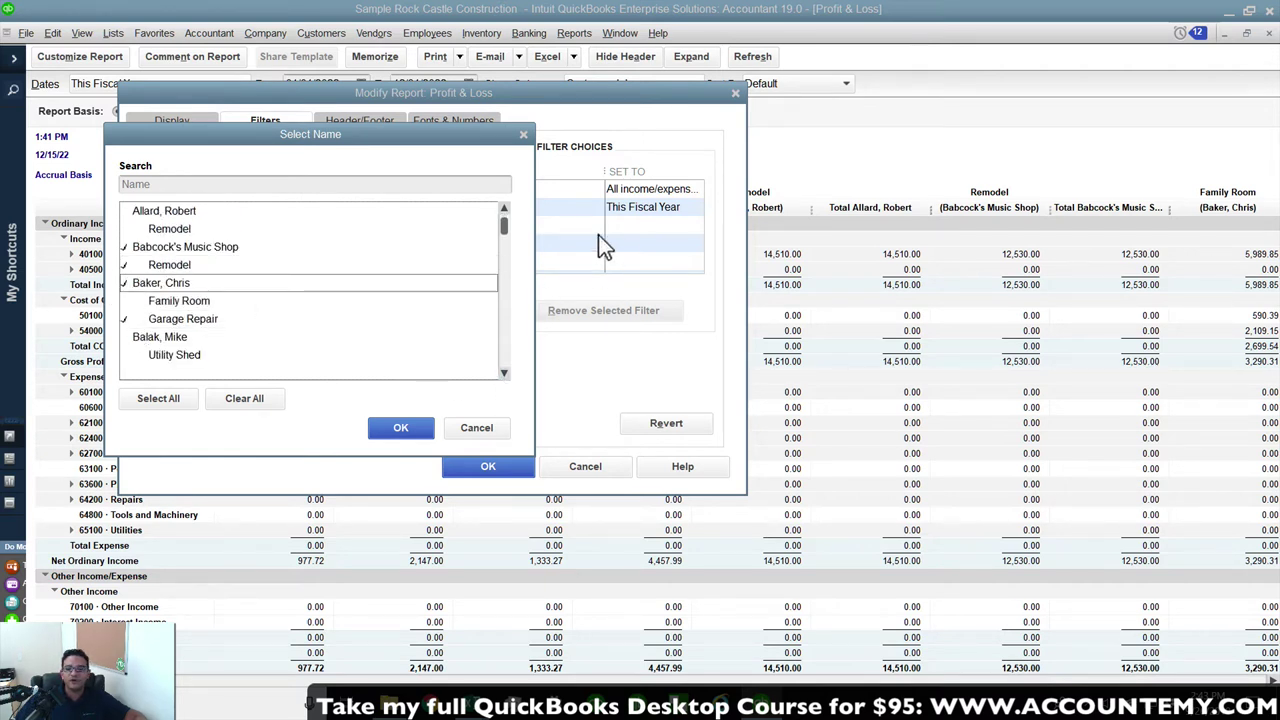
{"action": "left_click_drag", "start_coordinate": [502, 228], "coordinate": [505, 216]}
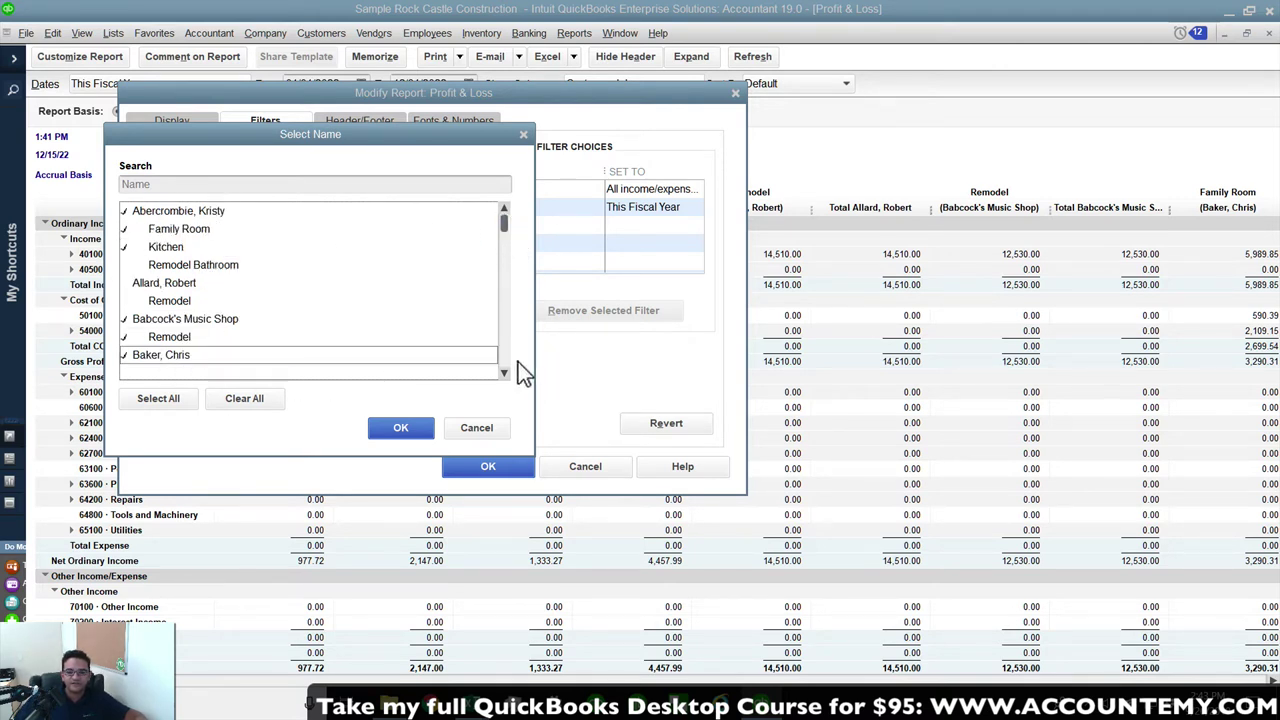
{"action": "left_click", "coordinate": [404, 431]}
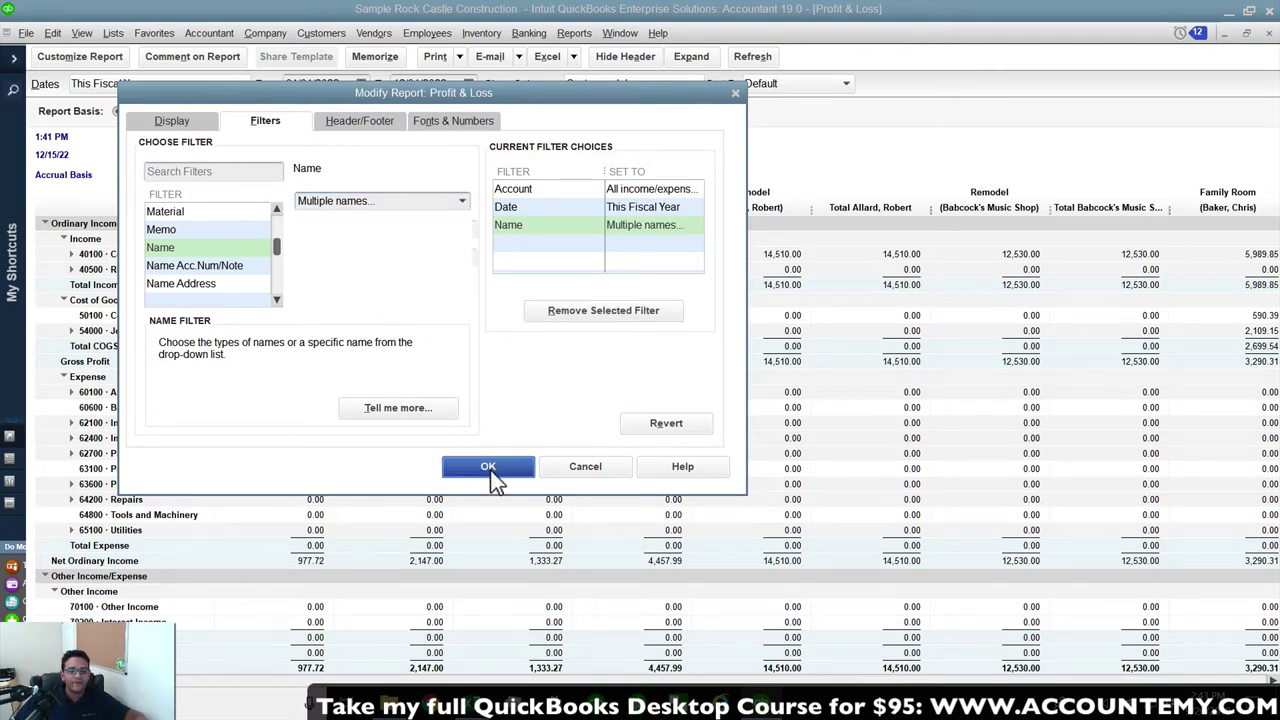
{"action": "left_click", "coordinate": [488, 467]}
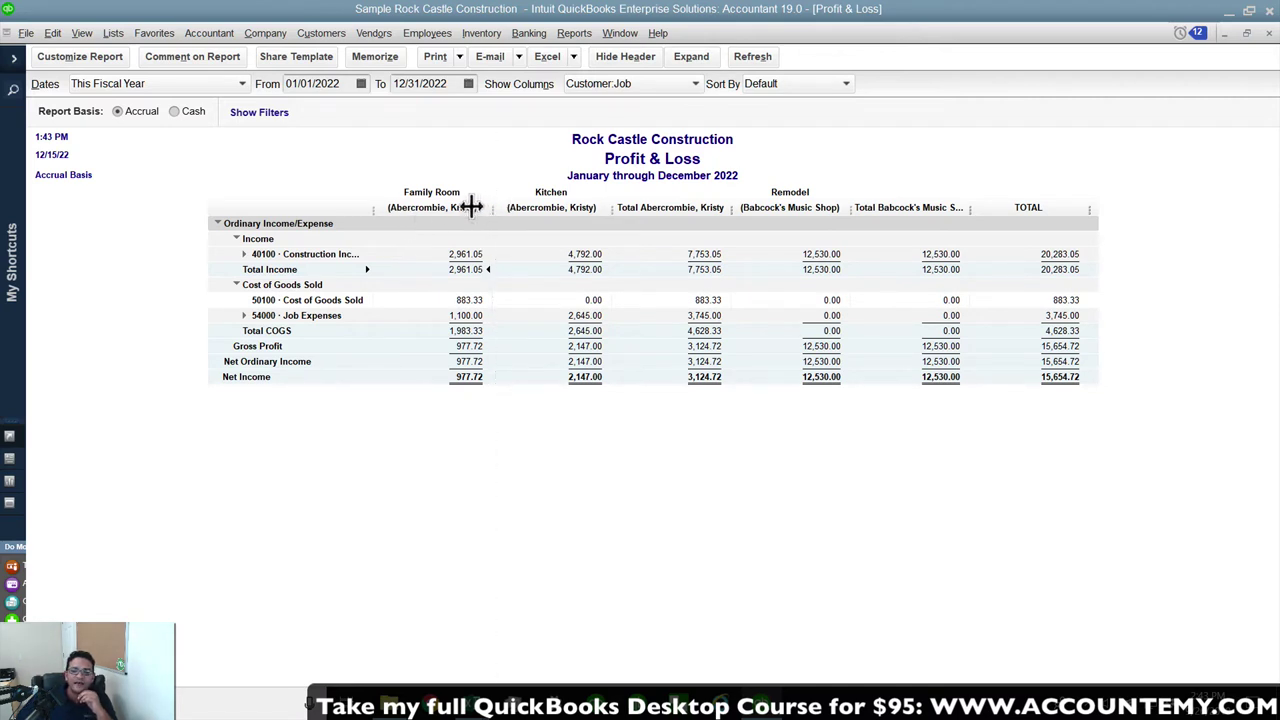
Narrow the first job column, apply the same width to all columns, and close the Profit & Loss report.
{"action": "left_click_drag", "start_coordinate": [478, 215], "coordinate": [462, 215]}
{"action": "left_click", "coordinate": [614, 216]}
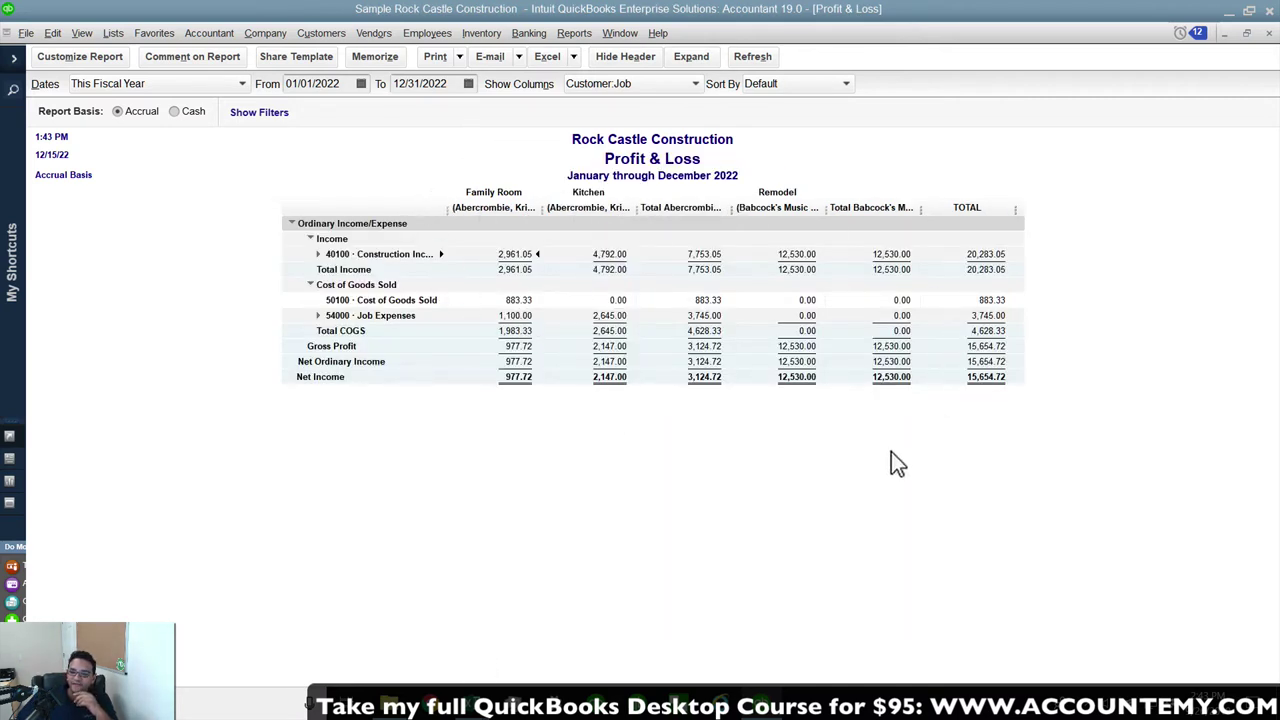
{"action": "key", "text": "Escape"}
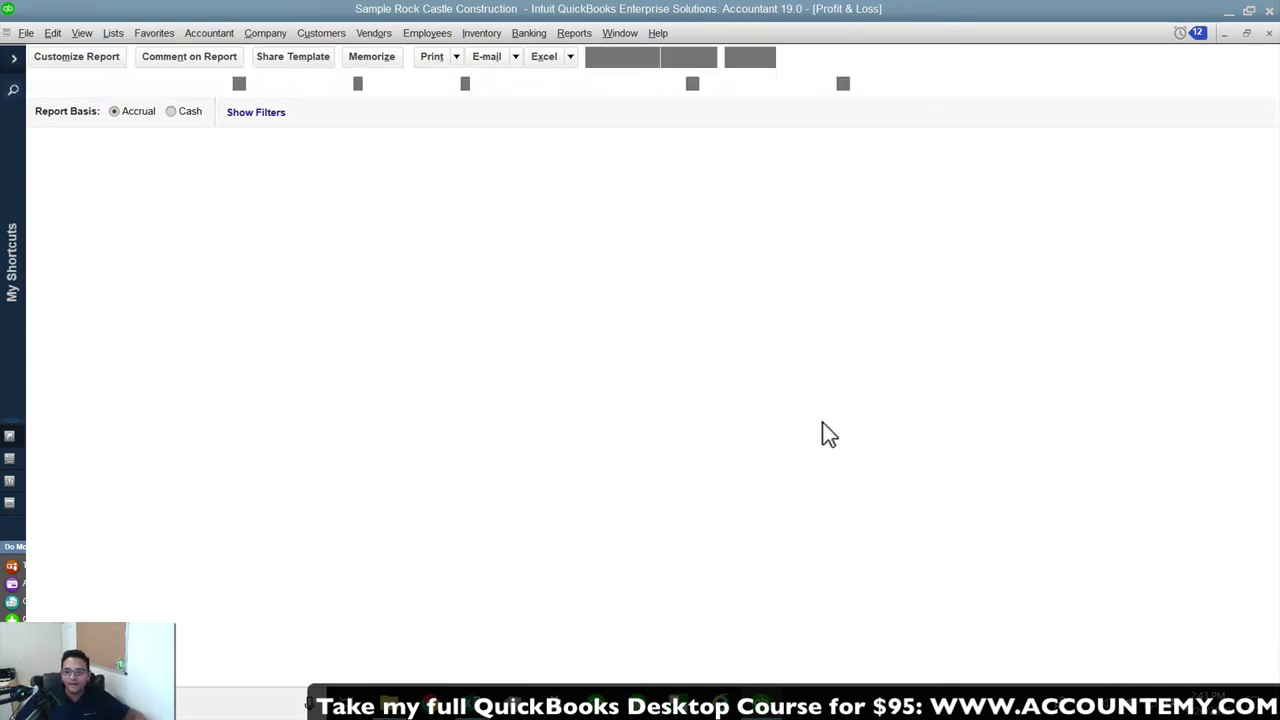
Open the Balance Sheet report and set its dates to Last Month.
{"action": "left_click", "coordinate": [569, 35]}
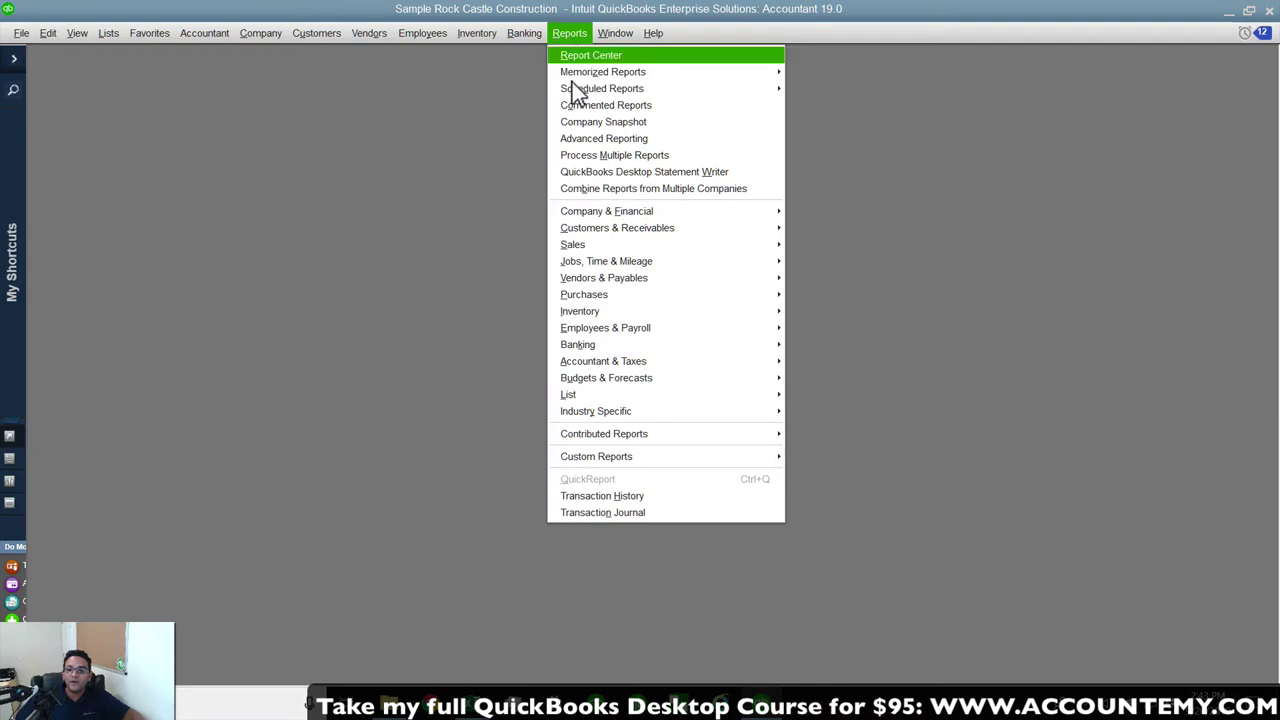
{"action": "mouse_move", "coordinate": [673, 212]}
{"action": "left_click", "coordinate": [850, 415]}
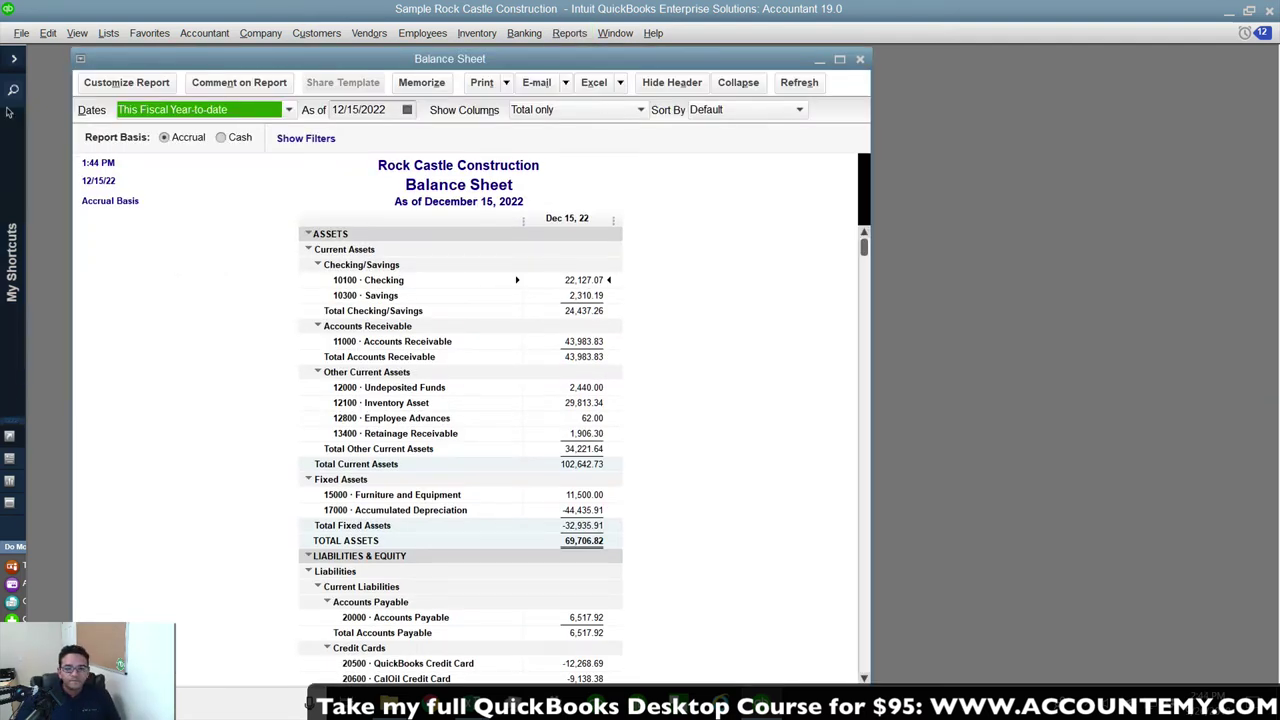
{"action": "mouse_move", "coordinate": [487, 65]}
{"action": "left_mouse_down"}
{"action": "mouse_move", "coordinate": [505, 63]}
{"action": "mouse_move", "coordinate": [494, 64]}
{"action": "left_mouse_up"}
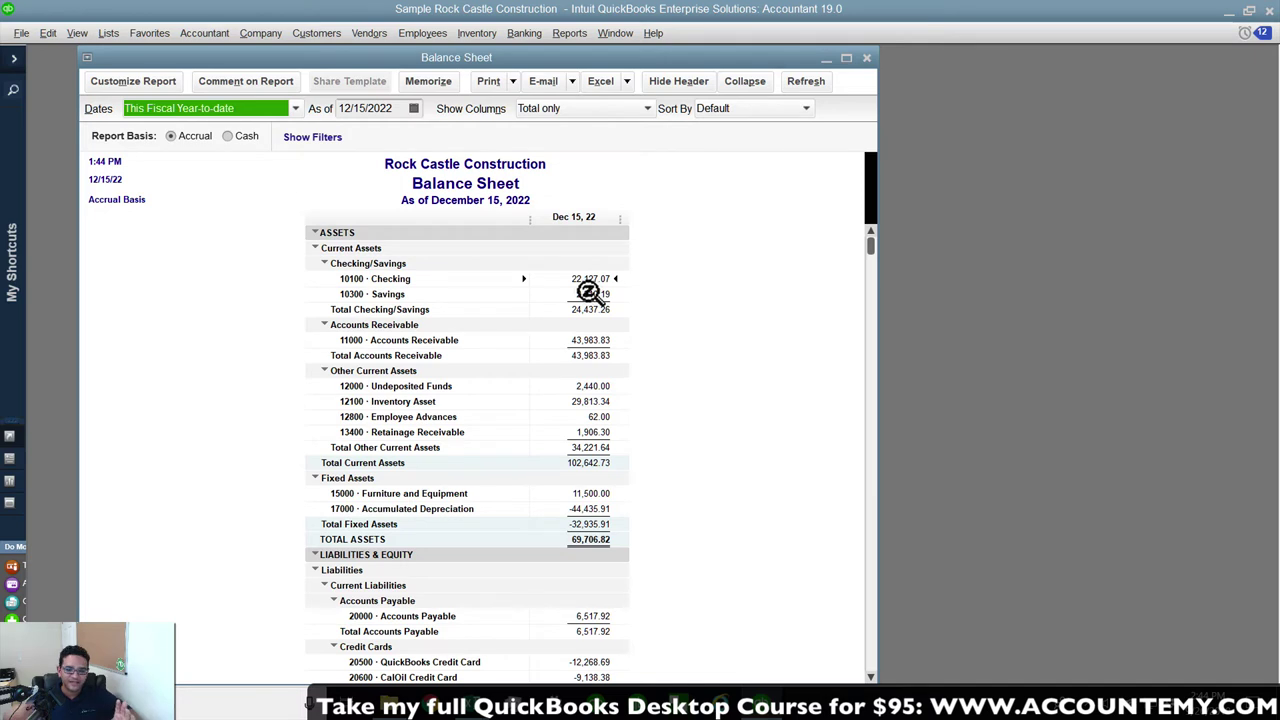
{"action": "left_click", "coordinate": [174, 109]}
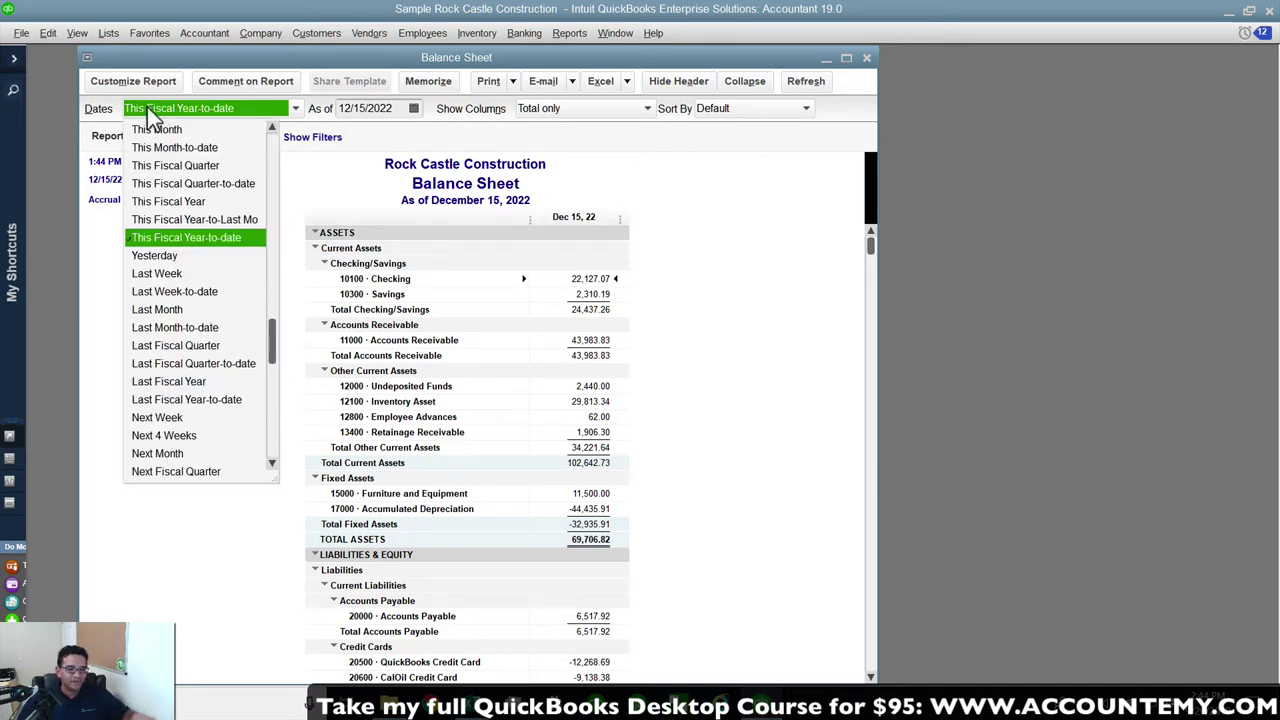
{"action": "left_click", "coordinate": [160, 309]}
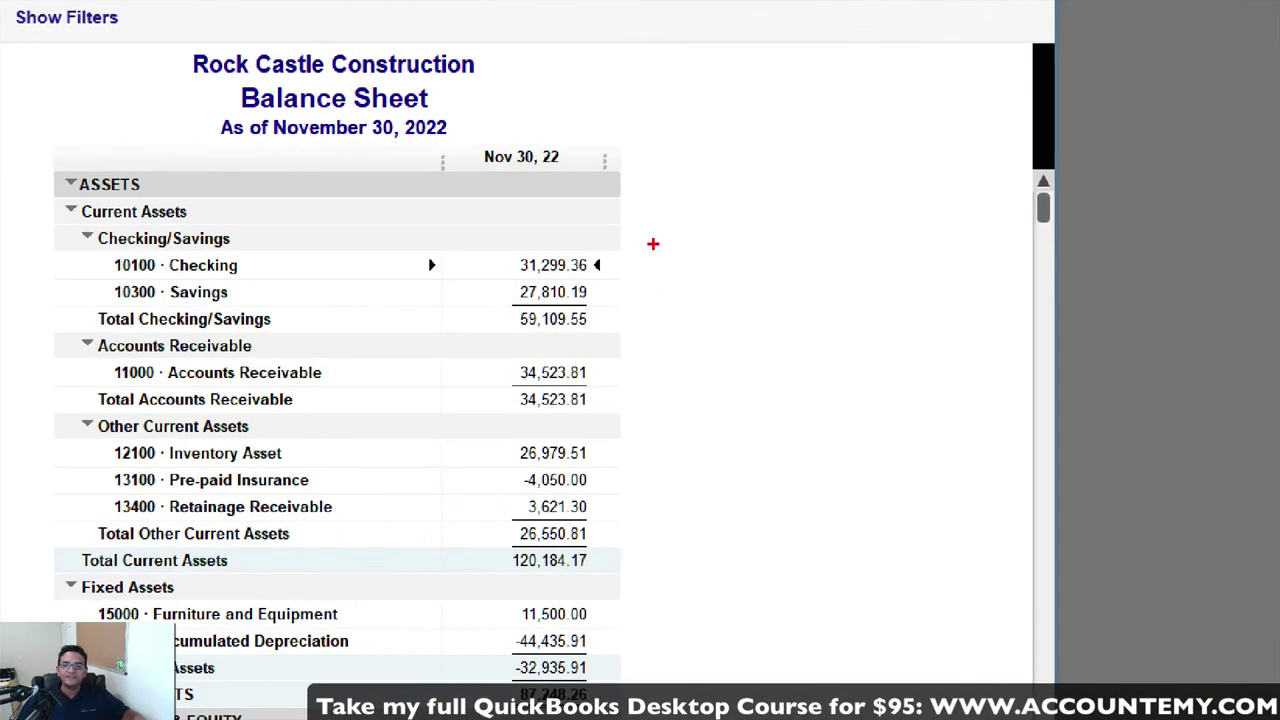
{"action": "mouse_move", "coordinate": [630, 256]}
{"action": "left_mouse_down"}
{"action": "mouse_move", "coordinate": [568, 230]}
{"action": "mouse_move", "coordinate": [496, 305]}
{"action": "mouse_move", "coordinate": [630, 352]}
{"action": "mouse_move", "coordinate": [631, 238]}
{"action": "mouse_move", "coordinate": [563, 192]}
{"action": "left_mouse_up"}
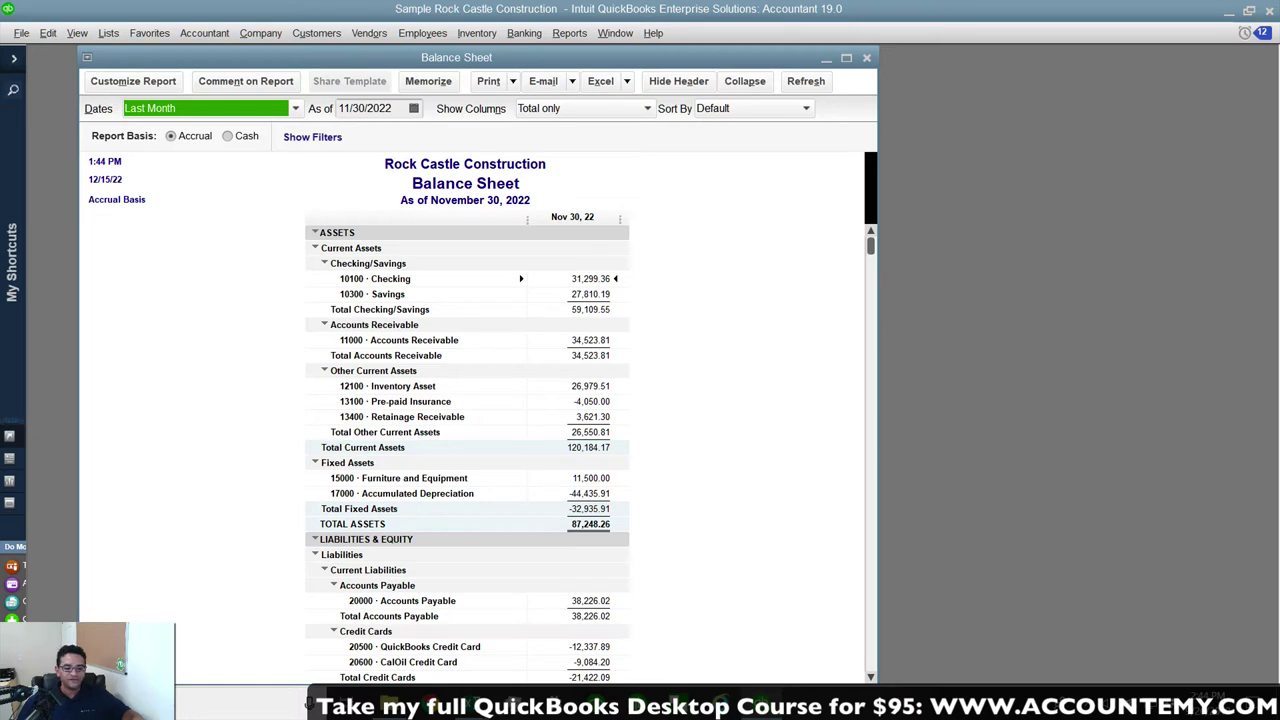
{"action": "left_click", "coordinate": [737, 297]}
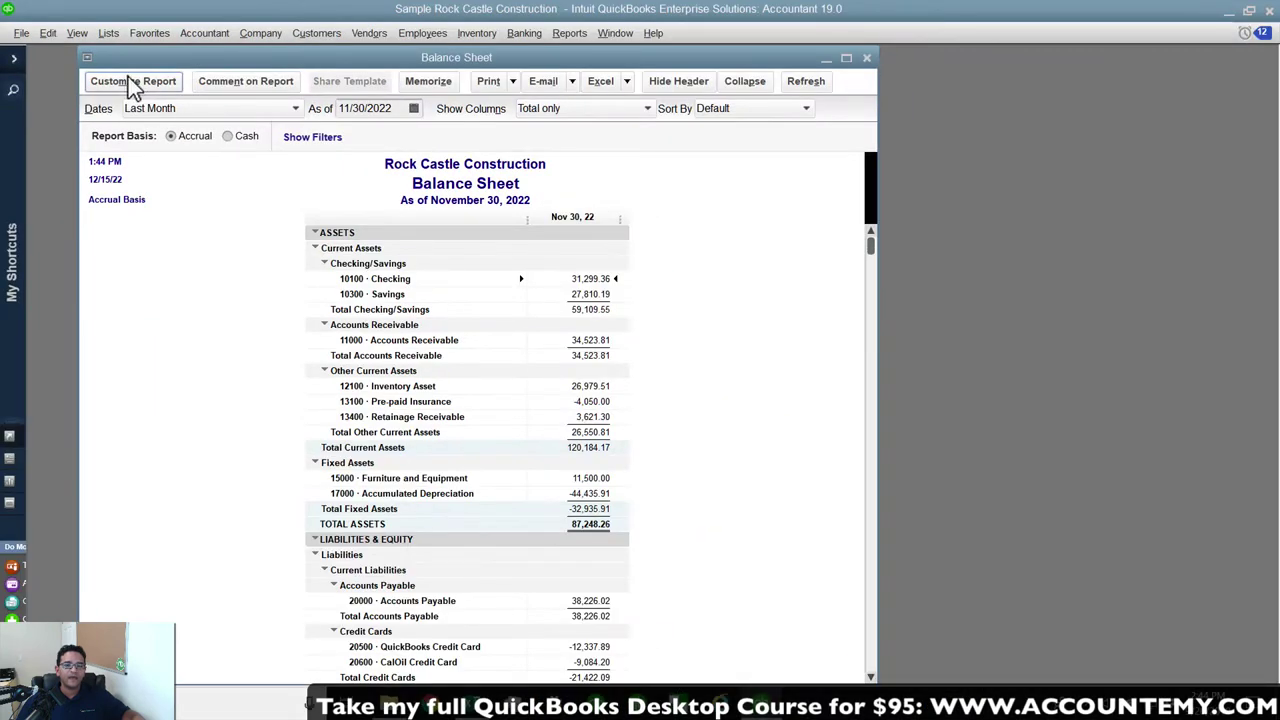
Customize the Balance Sheet to add Previous Period and $ Change subcolumns.
{"action": "left_click", "coordinate": [165, 93]}
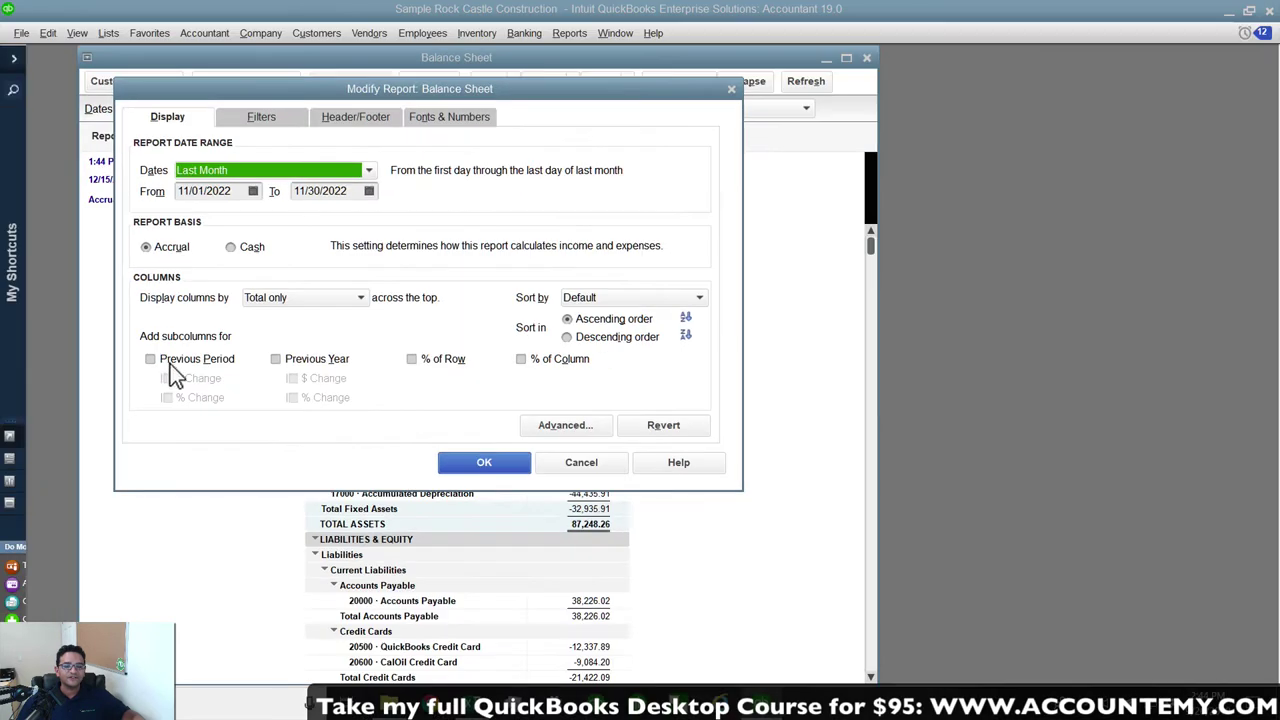
{"action": "left_click", "coordinate": [156, 358]}
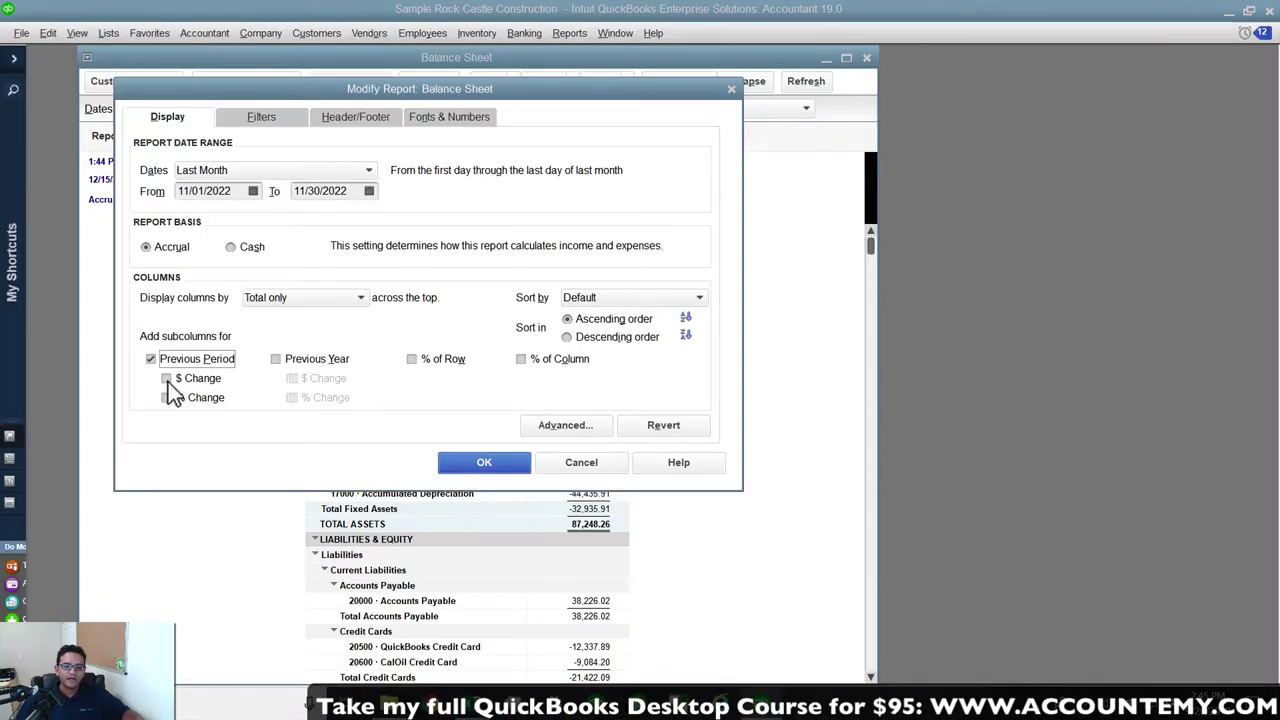
{"action": "left_click", "coordinate": [163, 382]}
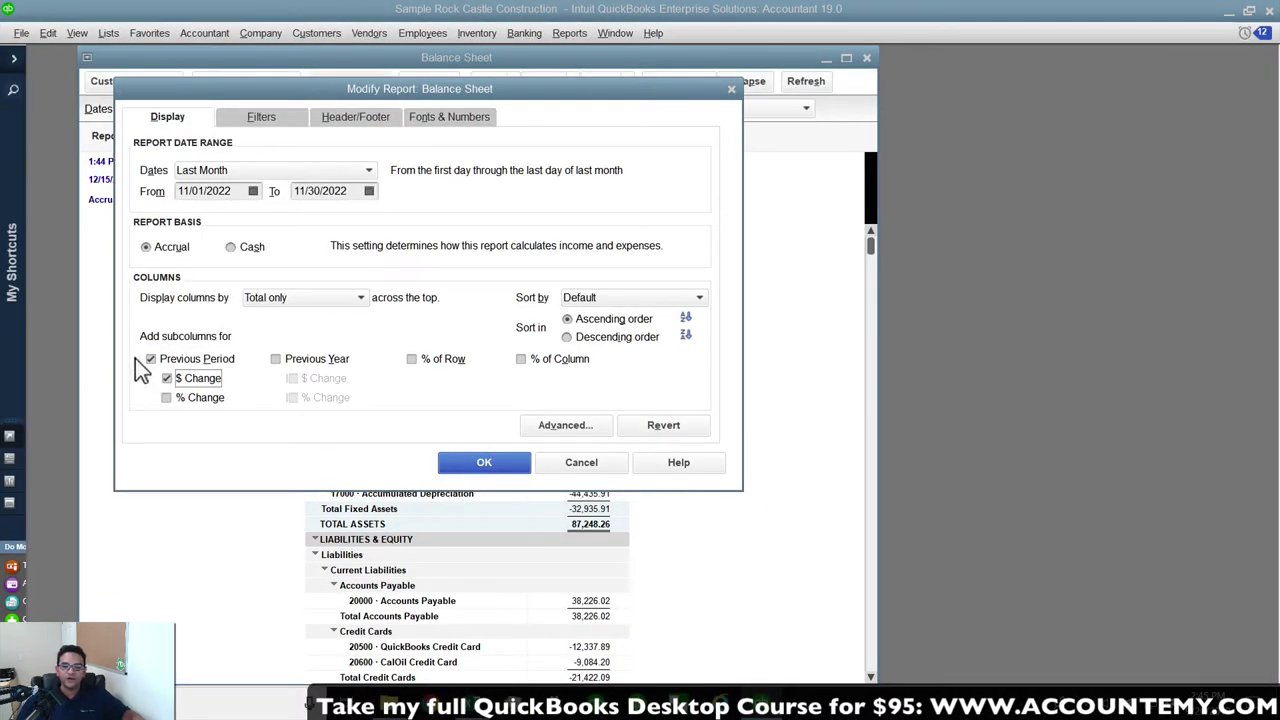
{"action": "left_click", "coordinate": [483, 463]}
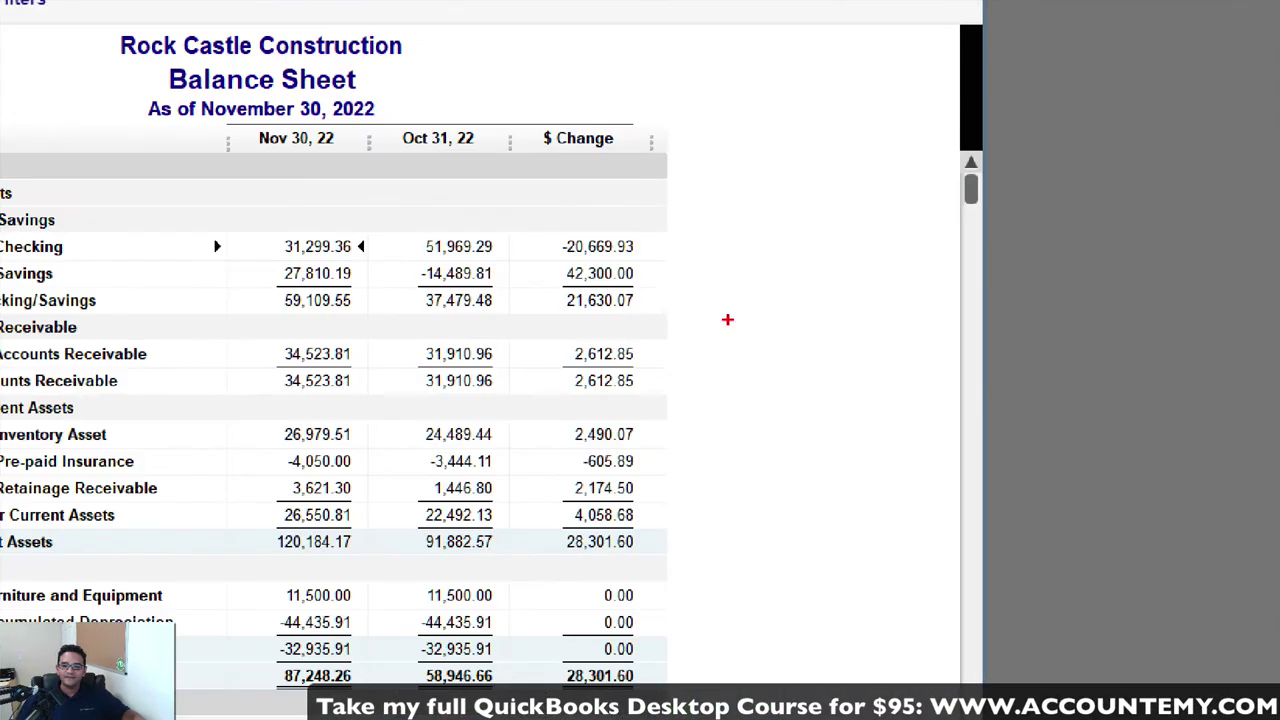
Compare the Checking account's current and previous period balances with the dollar change between them.
{"action": "left_click_drag", "start_coordinate": [290, 258], "coordinate": [363, 256]}
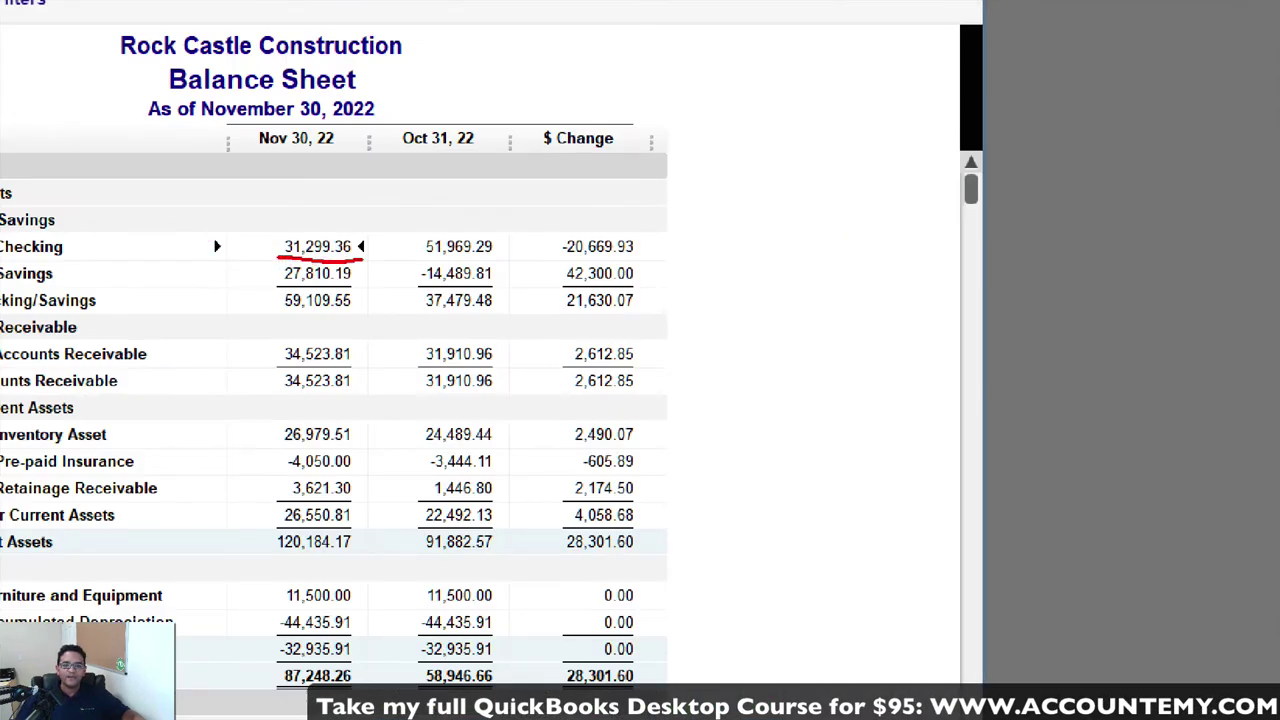
{"action": "mouse_move", "coordinate": [492, 236]}
{"action": "left_mouse_down"}
{"action": "mouse_move", "coordinate": [396, 230]}
{"action": "mouse_move", "coordinate": [504, 268]}
{"action": "mouse_move", "coordinate": [496, 228]}
{"action": "left_mouse_up"}
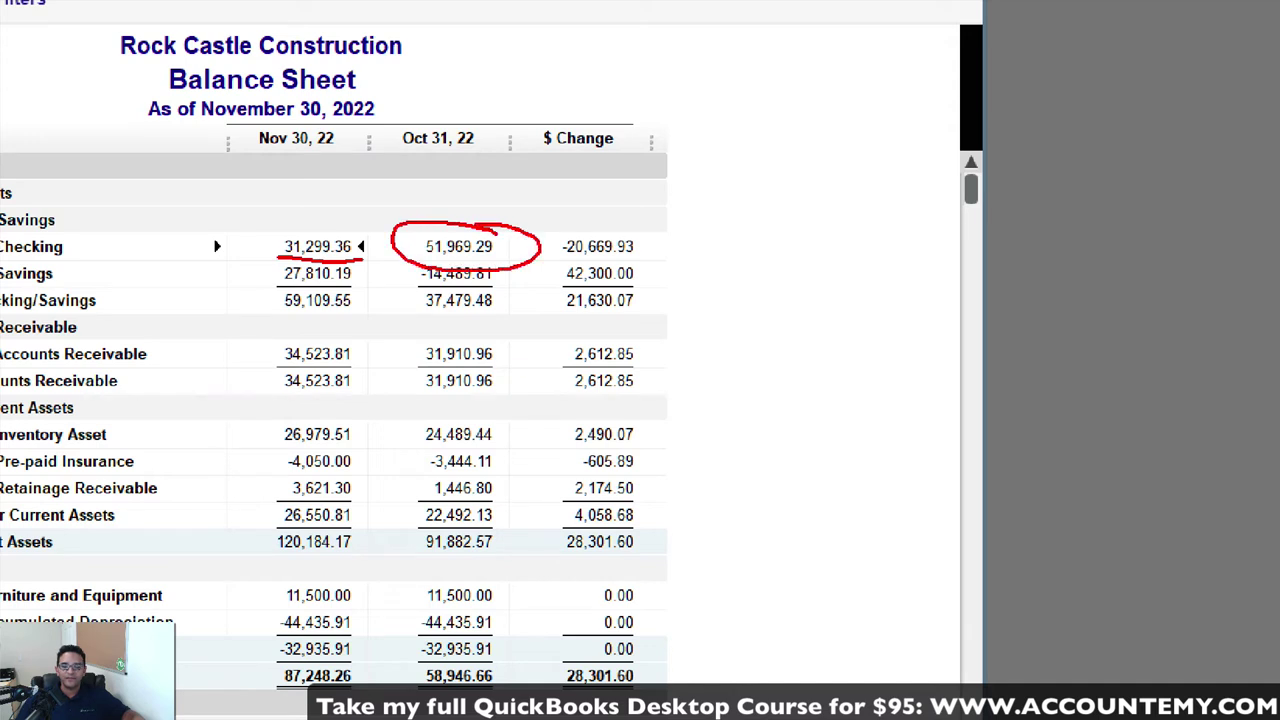
{"action": "mouse_move", "coordinate": [613, 228]}
{"action": "left_mouse_down"}
{"action": "mouse_move", "coordinate": [528, 258]}
{"action": "mouse_move", "coordinate": [615, 224]}
{"action": "left_mouse_up"}
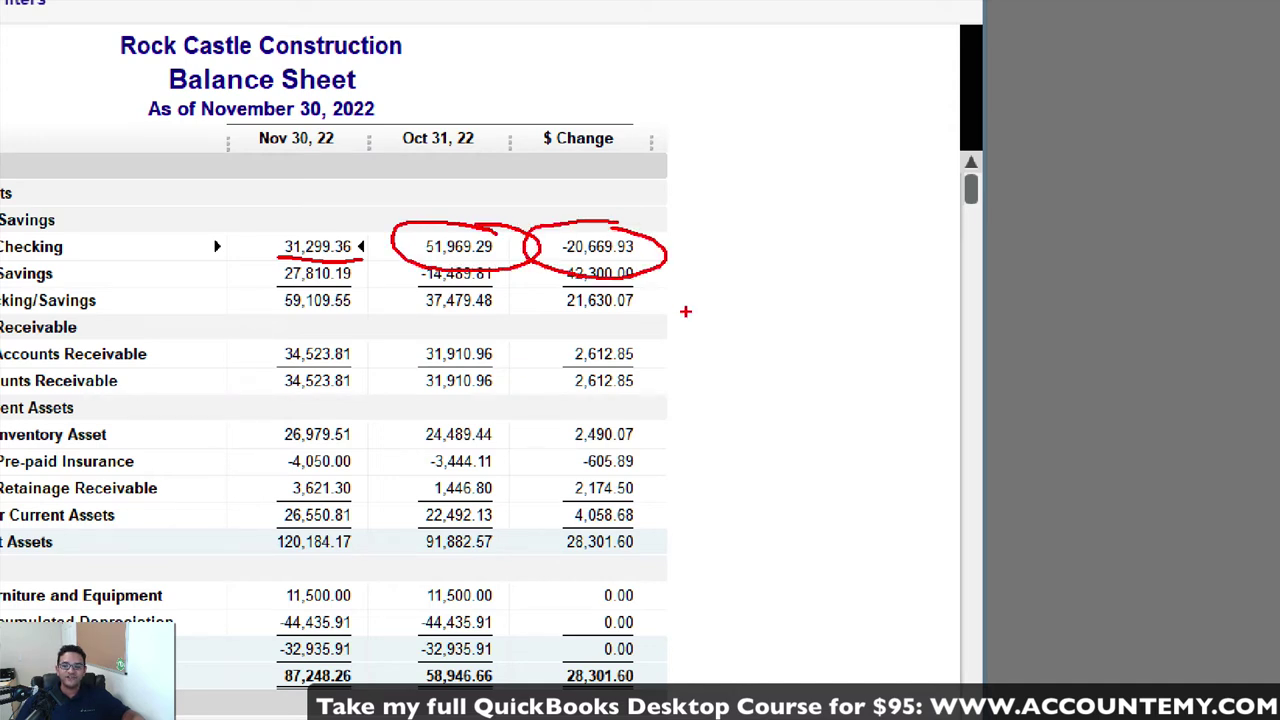
{"action": "left_click_drag", "start_coordinate": [659, 299], "coordinate": [716, 266]}
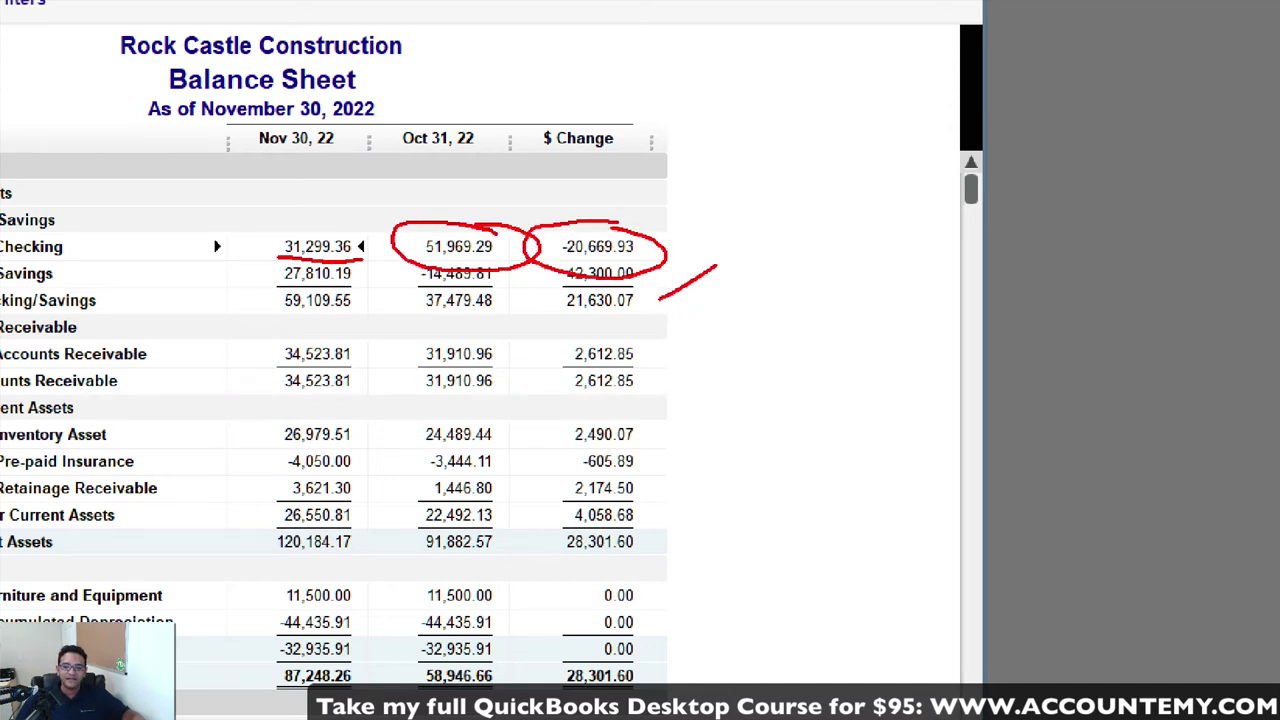
{"action": "key", "text": "Escape"}
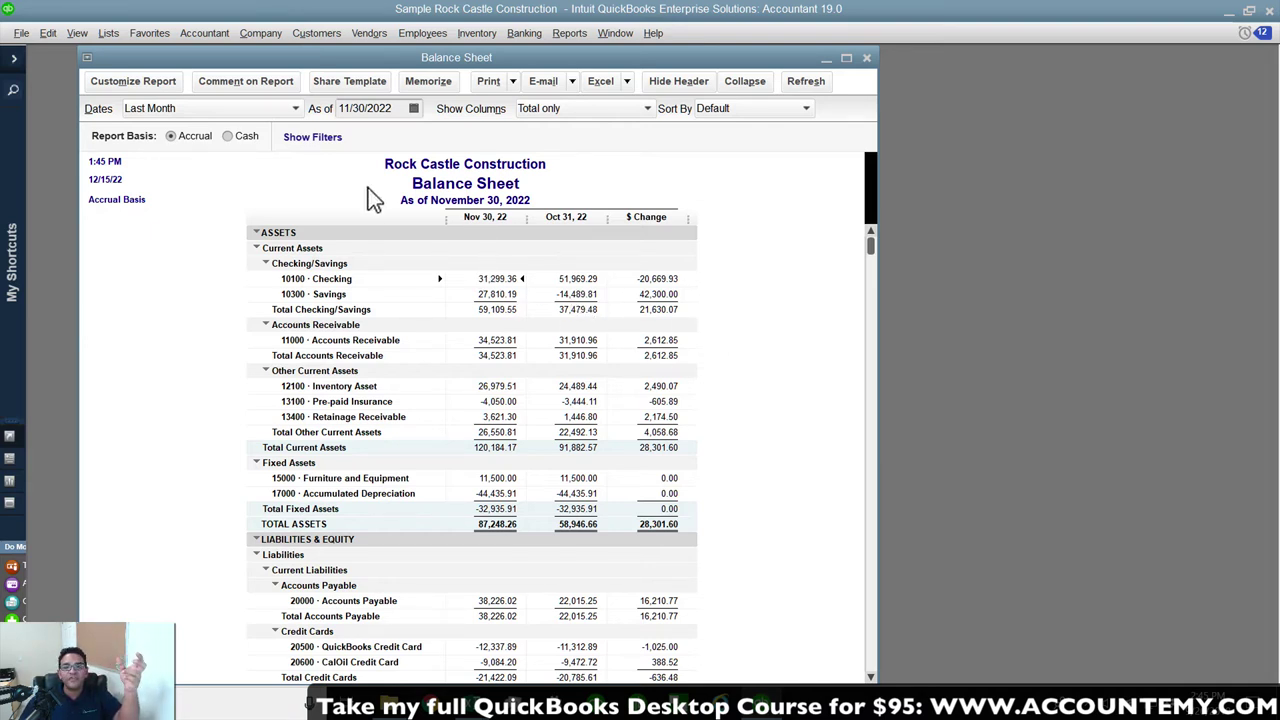
Customize the Balance Sheet to remove the Previous Period subcolumns and display columns by Month.
{"action": "left_click", "coordinate": [134, 82]}
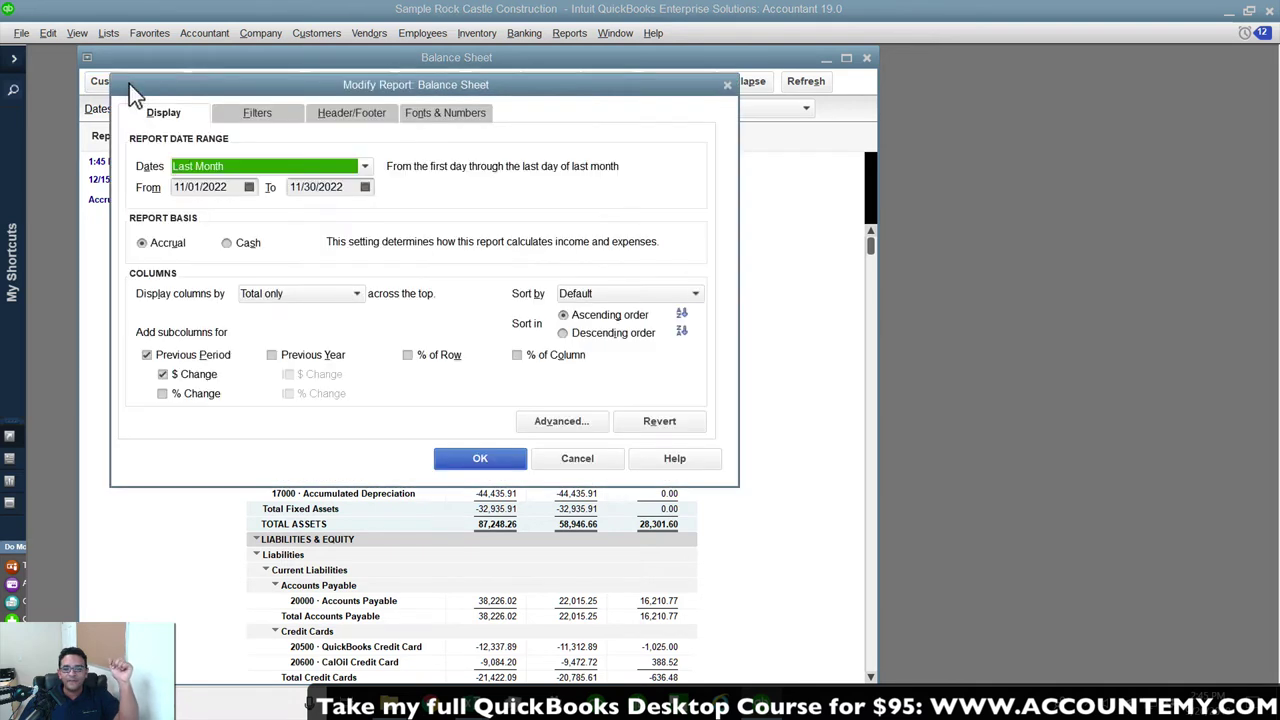
{"action": "left_click", "coordinate": [147, 355]}
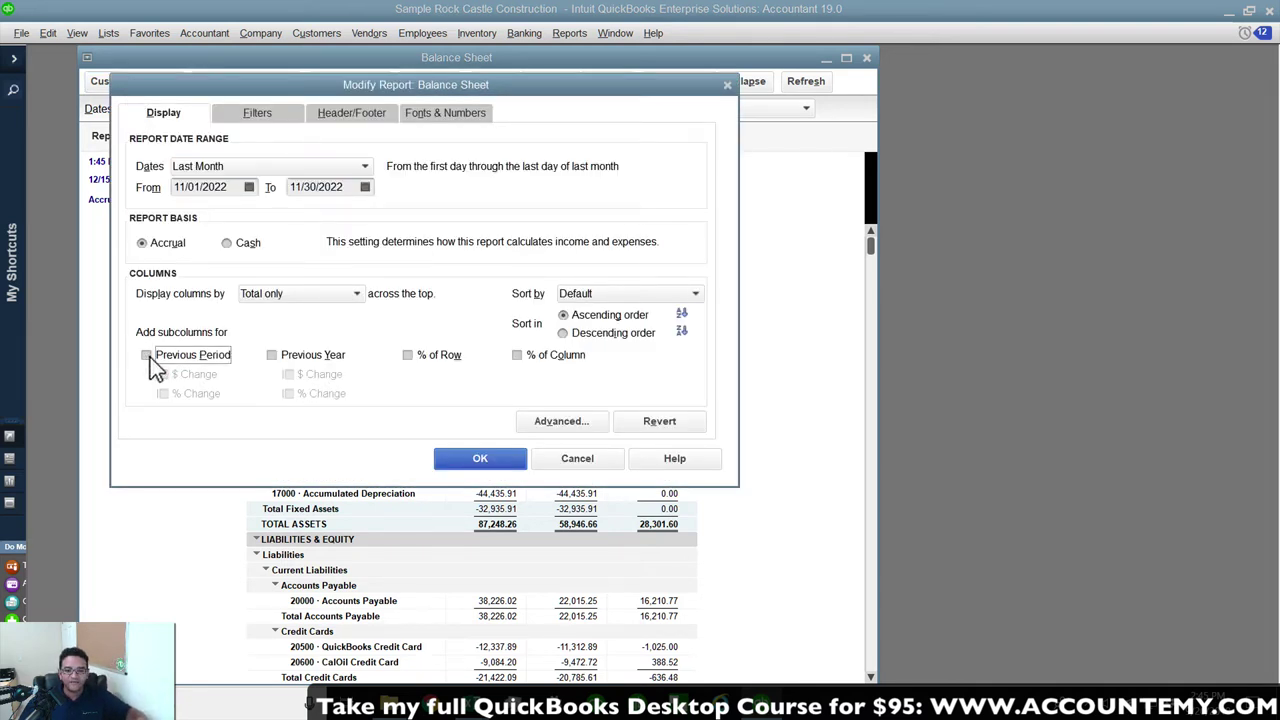
{"action": "left_click", "coordinate": [267, 293]}
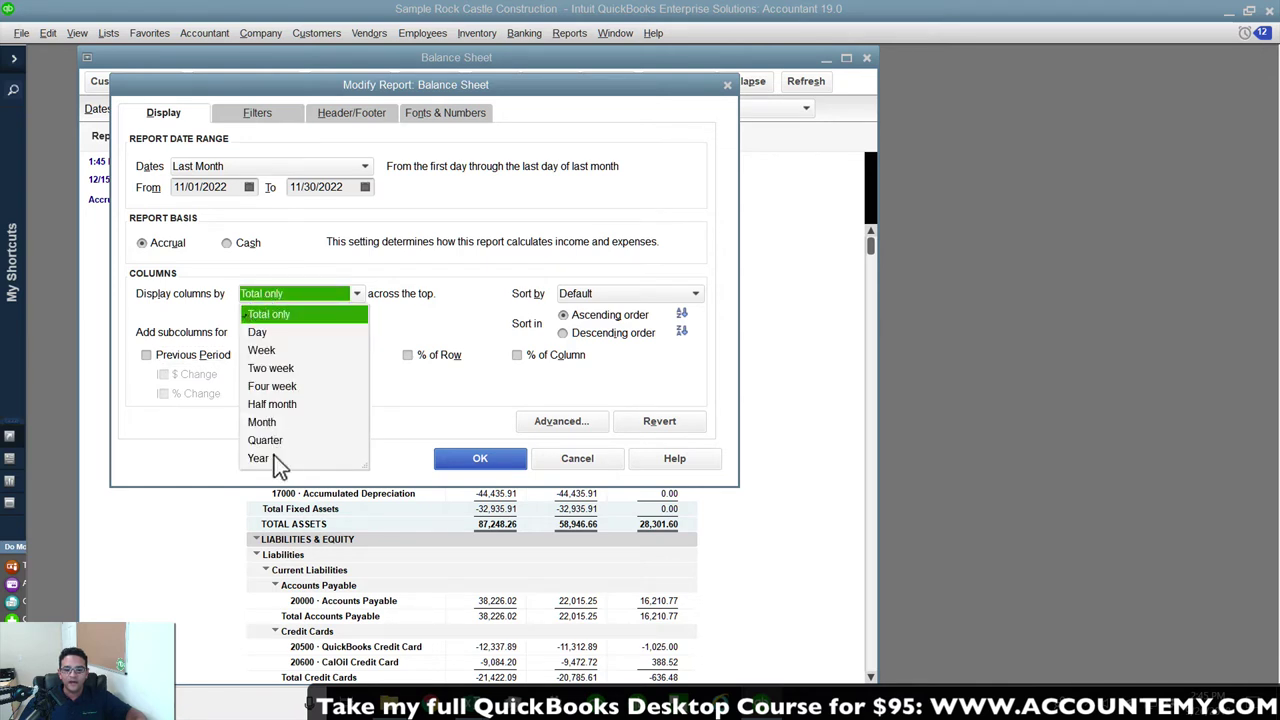
{"action": "left_click", "coordinate": [262, 422]}
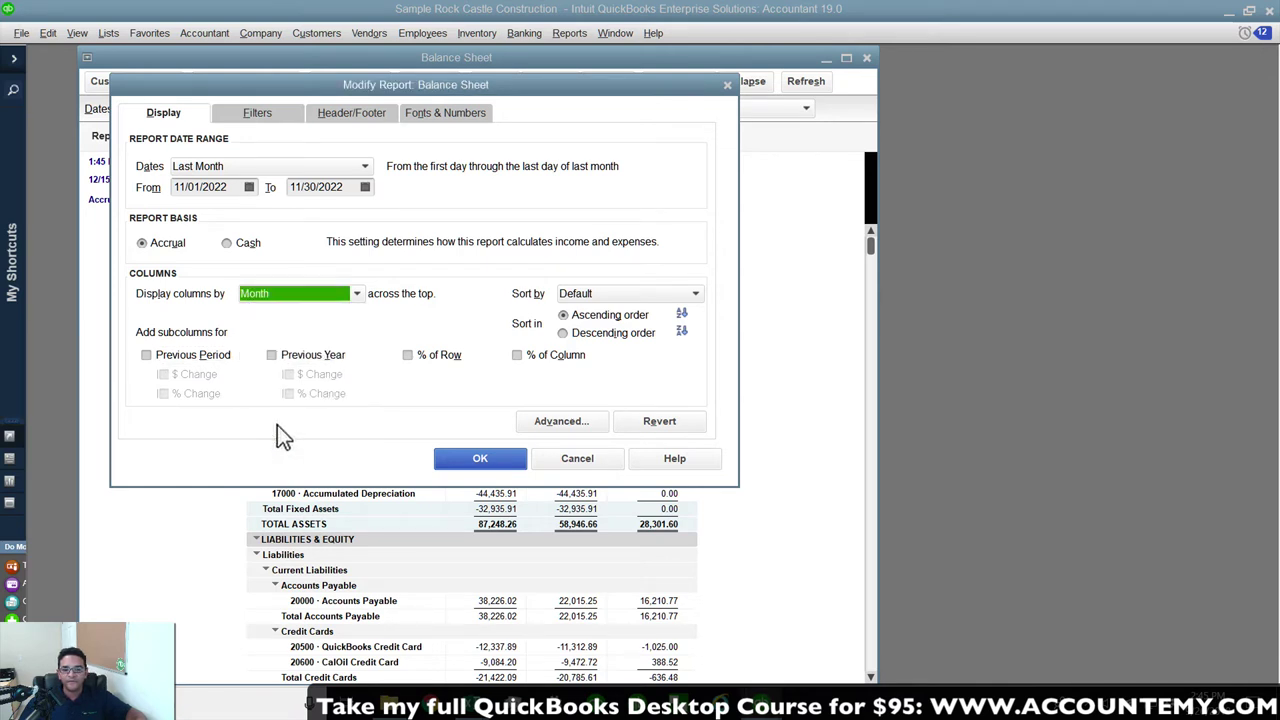
Set the report's start date to 12/31/2012 and apply the customization.
{"action": "left_click", "coordinate": [232, 187]}
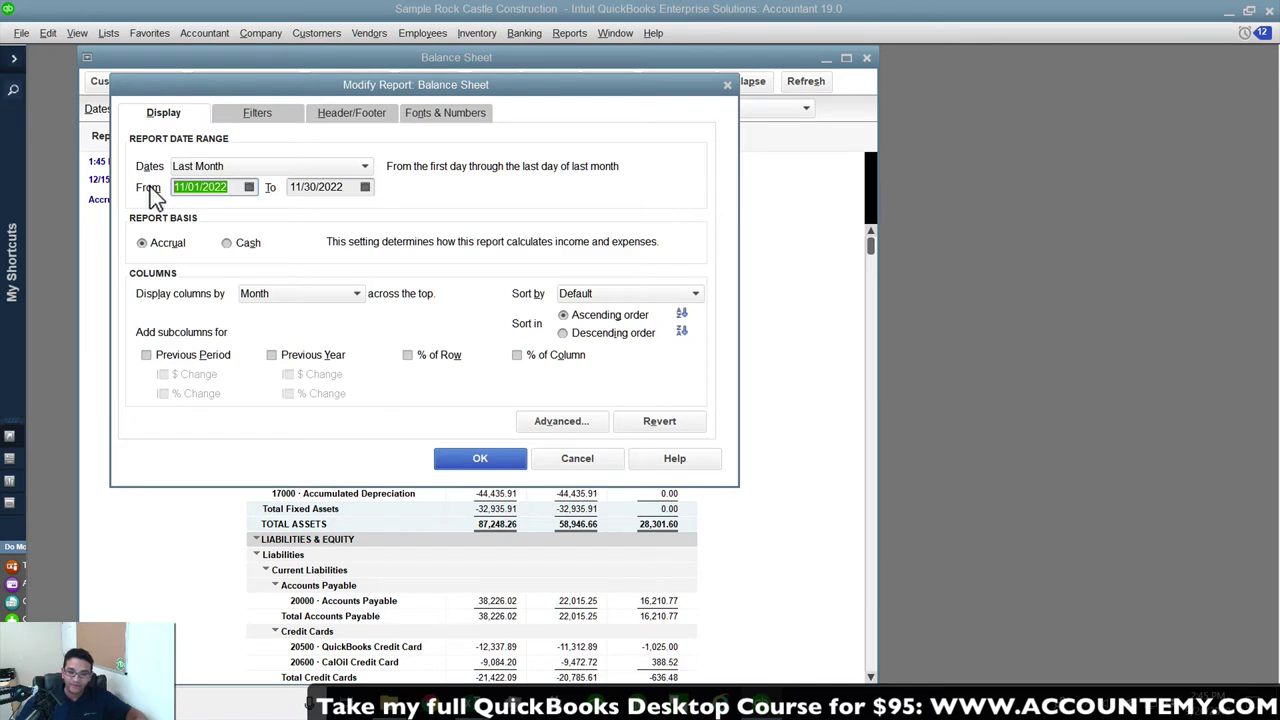
{"action": "type", "text": "123120"}
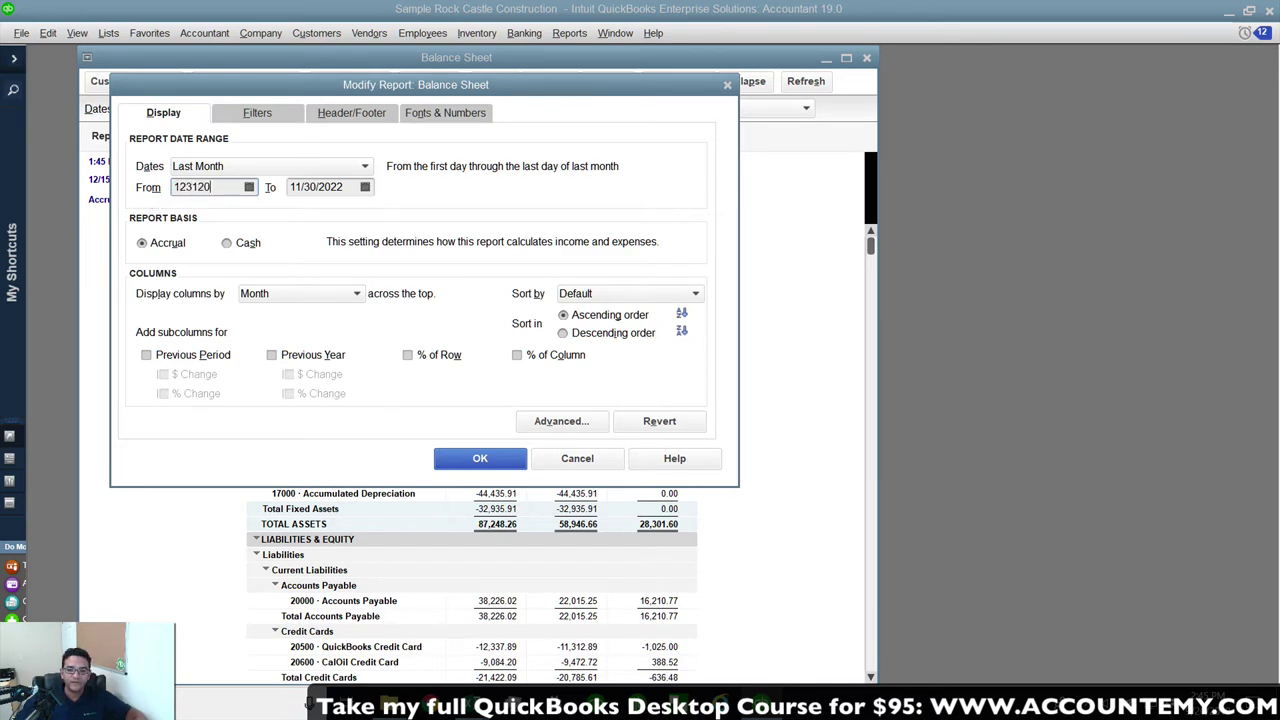
{"action": "type", "text": "2/31/2012"}
{"action": "key", "text": "Tab"}
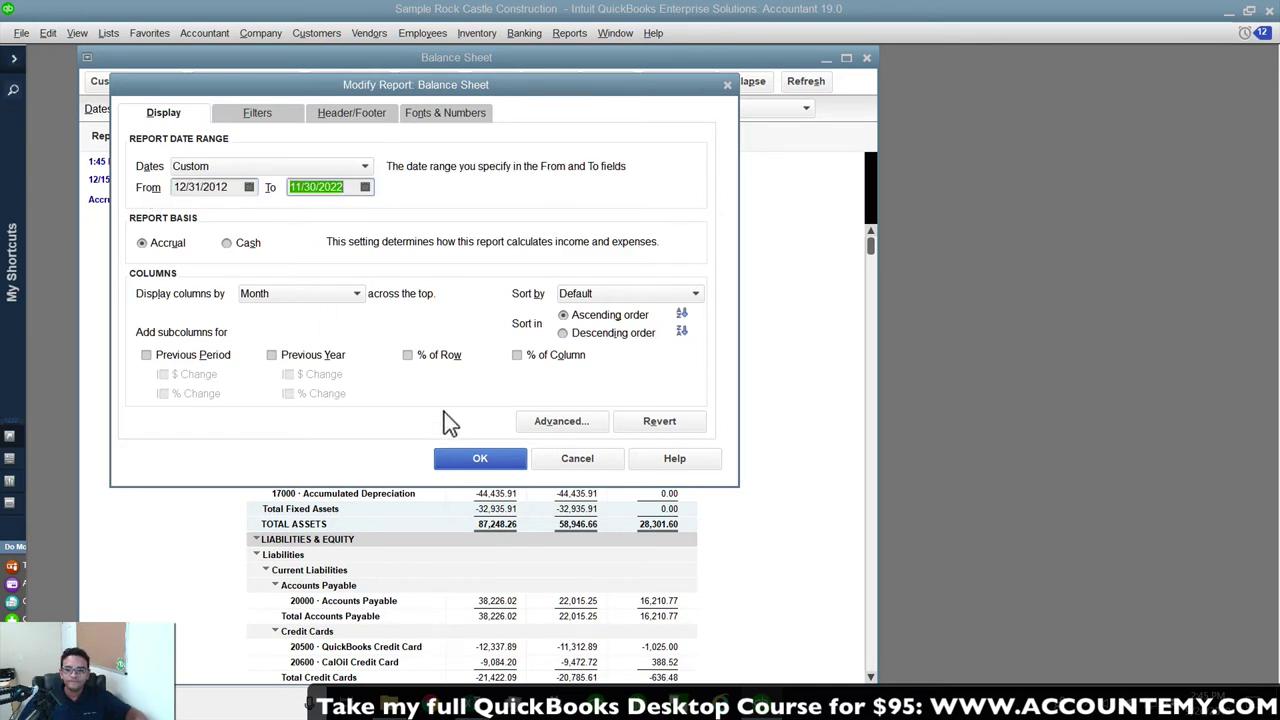
{"action": "left_click", "coordinate": [472, 457]}
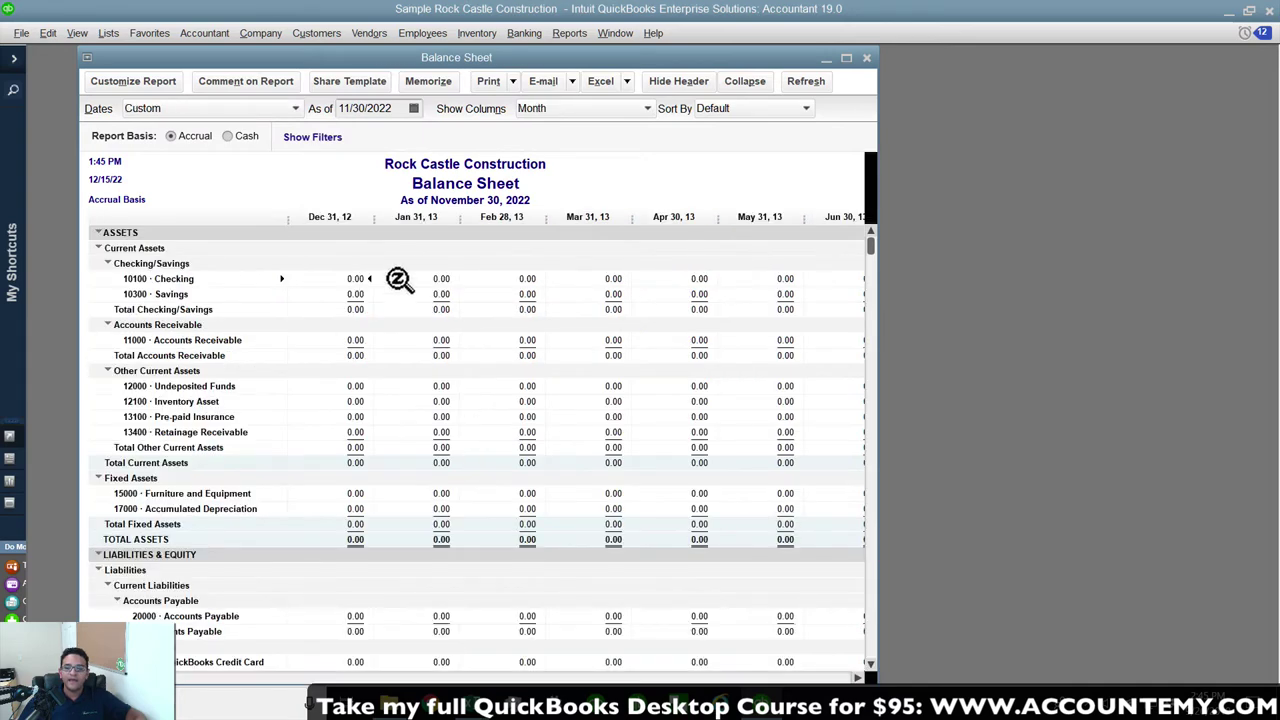
Maximize the Balance Sheet, narrow the first month column, and apply the same width to all columns.
{"action": "left_click", "coordinate": [846, 58]}
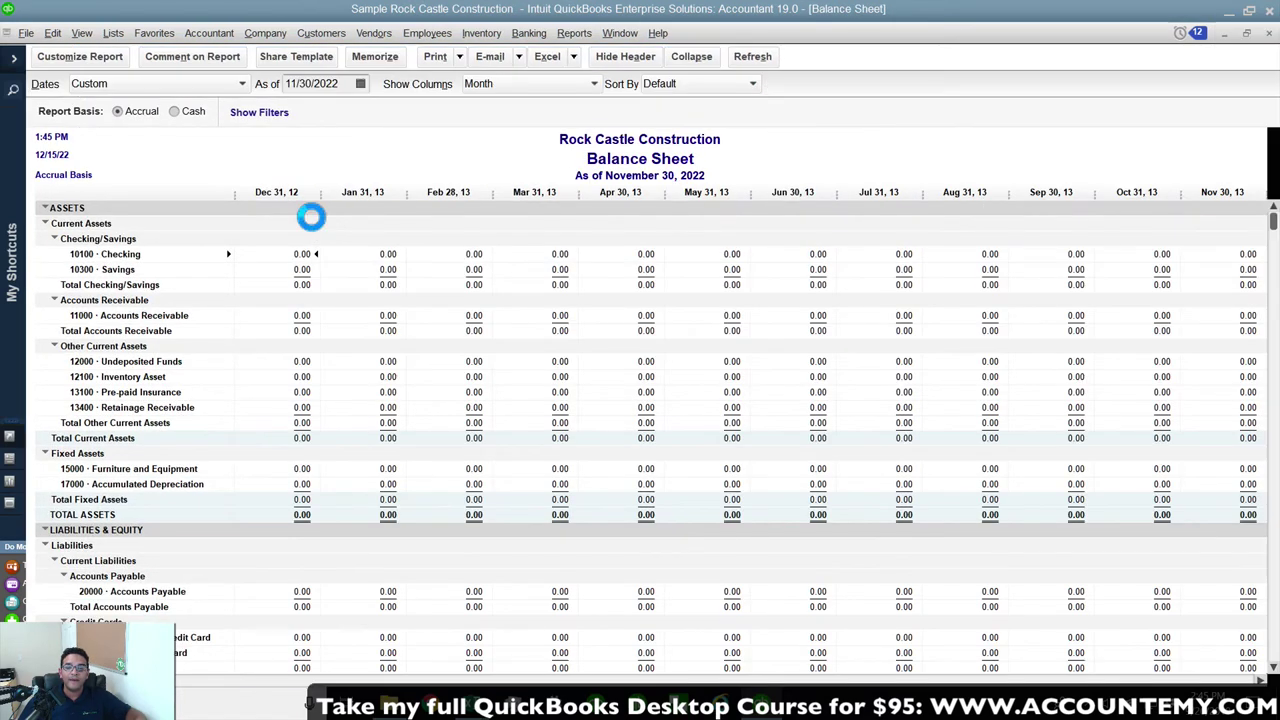
{"action": "left_click_drag", "start_coordinate": [321, 192], "coordinate": [302, 193]}
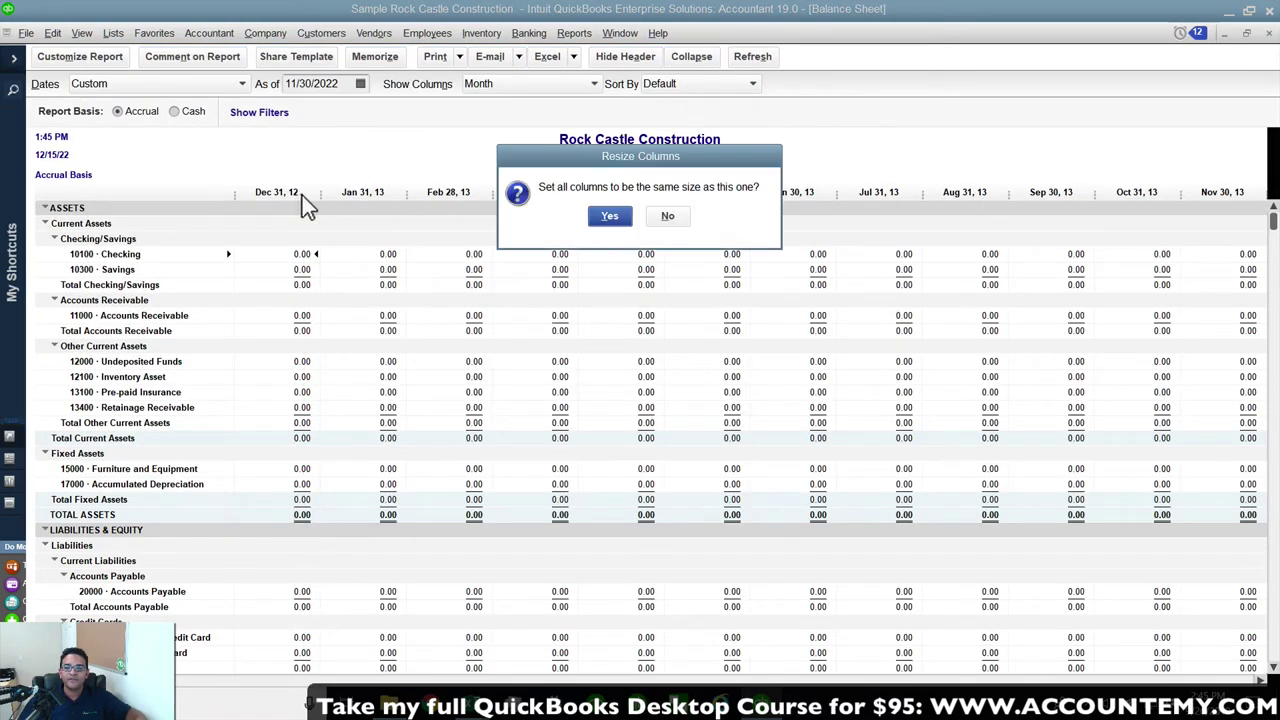
{"action": "left_click", "coordinate": [613, 211]}
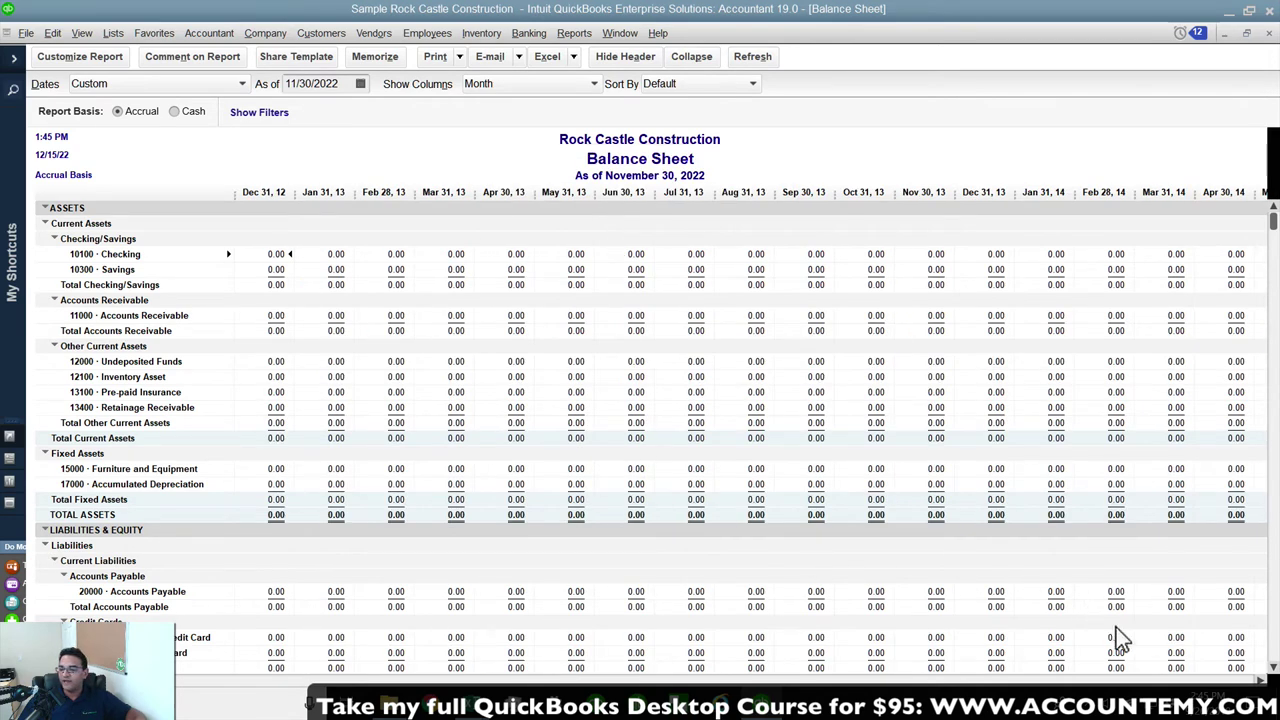
Customize the Balance Sheet so its date range starts on 12/31/2021.
{"action": "left_click", "coordinate": [1240, 682]}
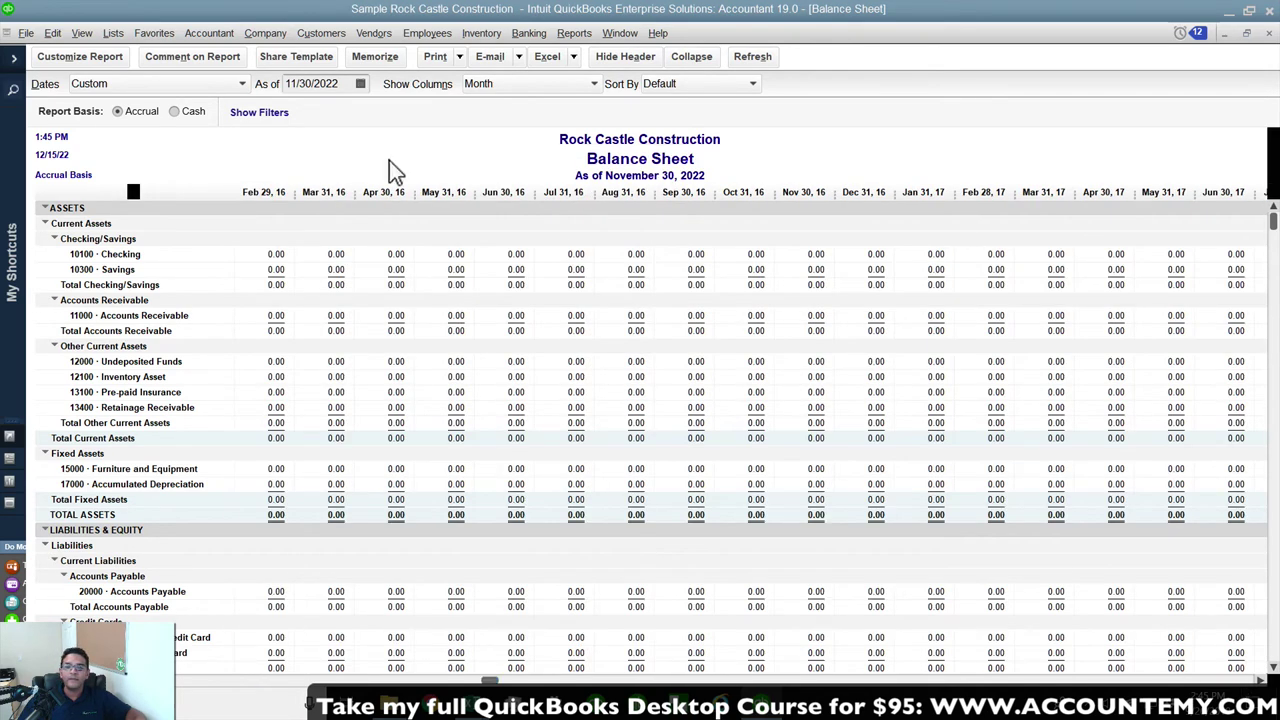
{"action": "left_click", "coordinate": [76, 60]}
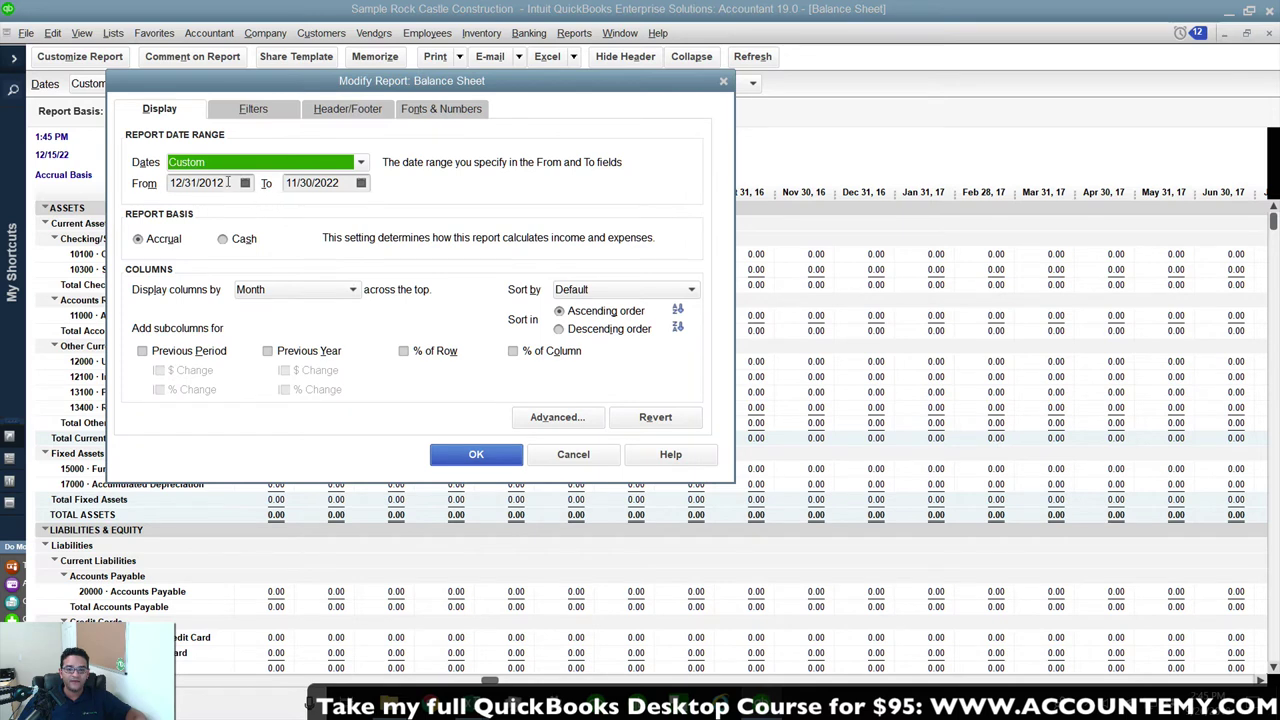
{"action": "left_click", "coordinate": [228, 184]}
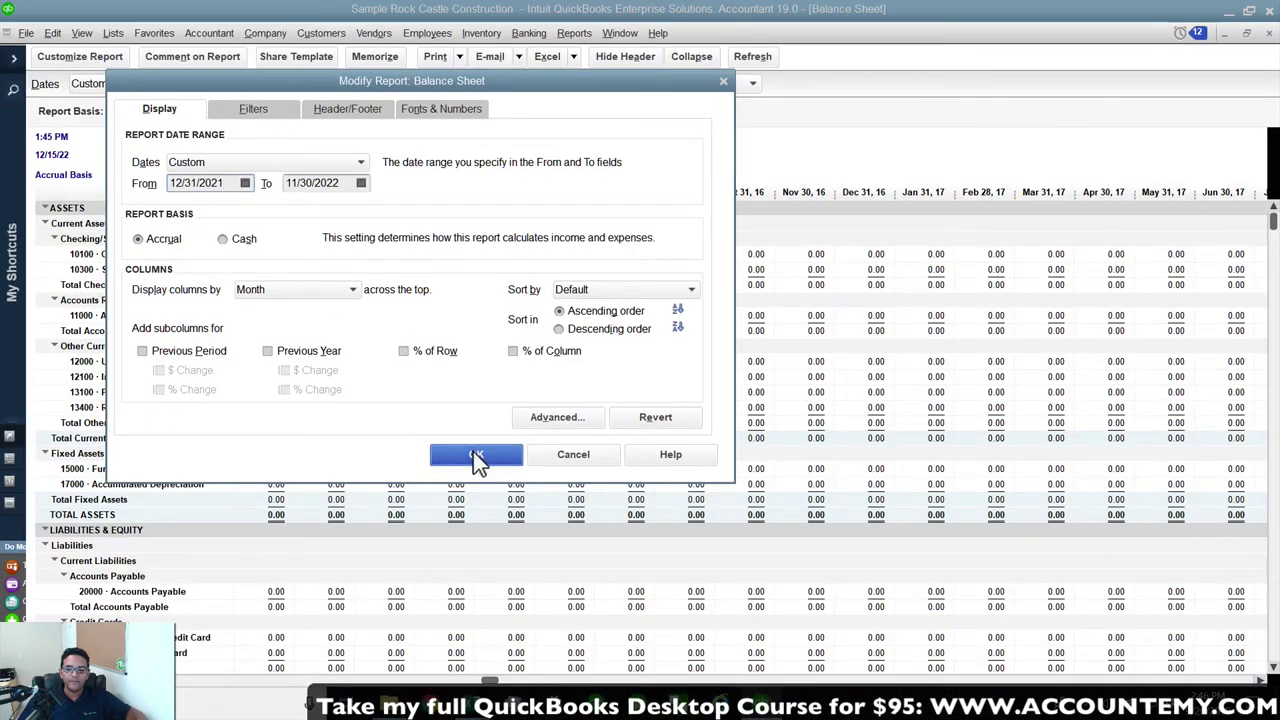
{"action": "left_click", "coordinate": [476, 456]}
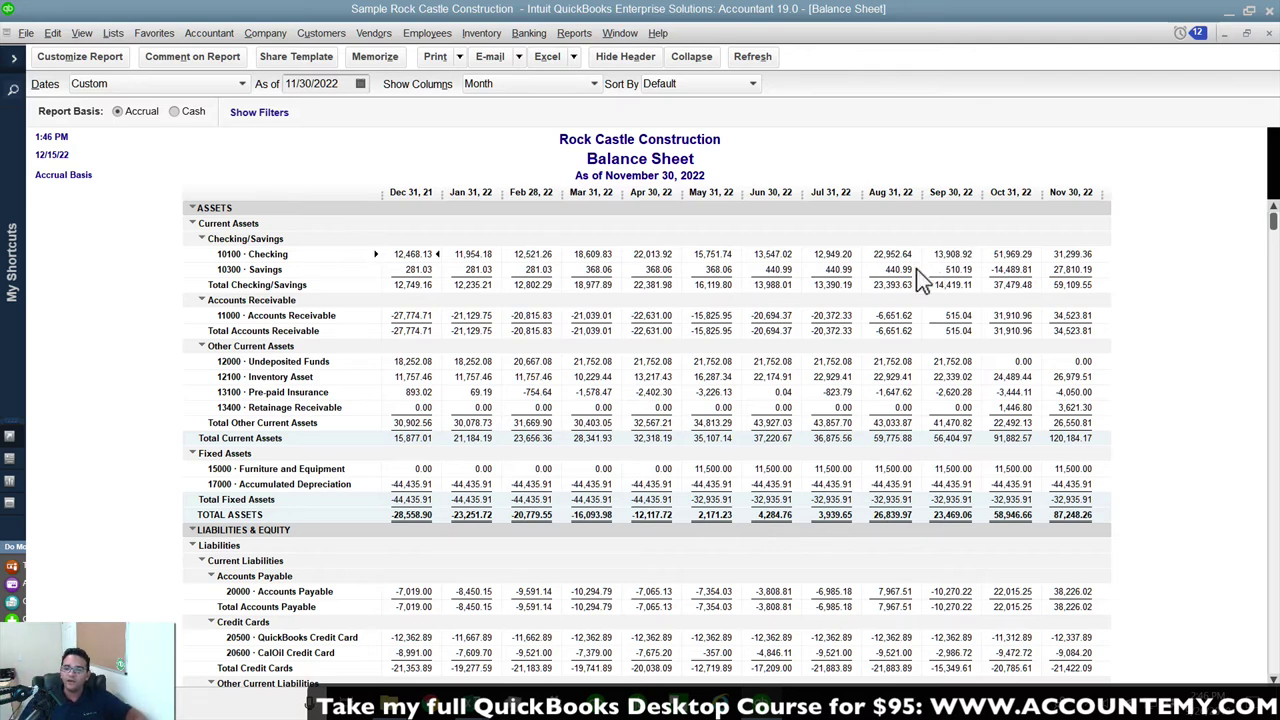
Switch to the PowerPoint presentation and start the slide show at the Customizing Standard Reports slide.
{"action": "double_click", "coordinate": [472, 257]}
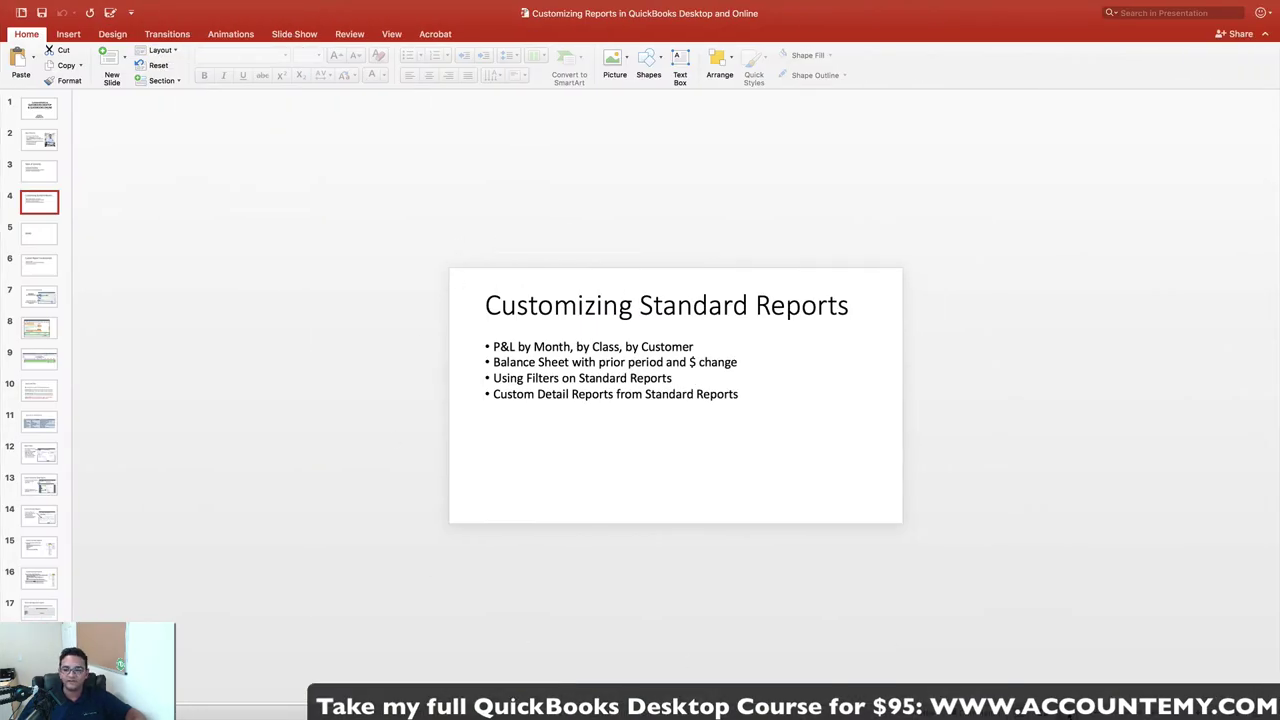
{"action": "key", "text": "super+shift+Return"}
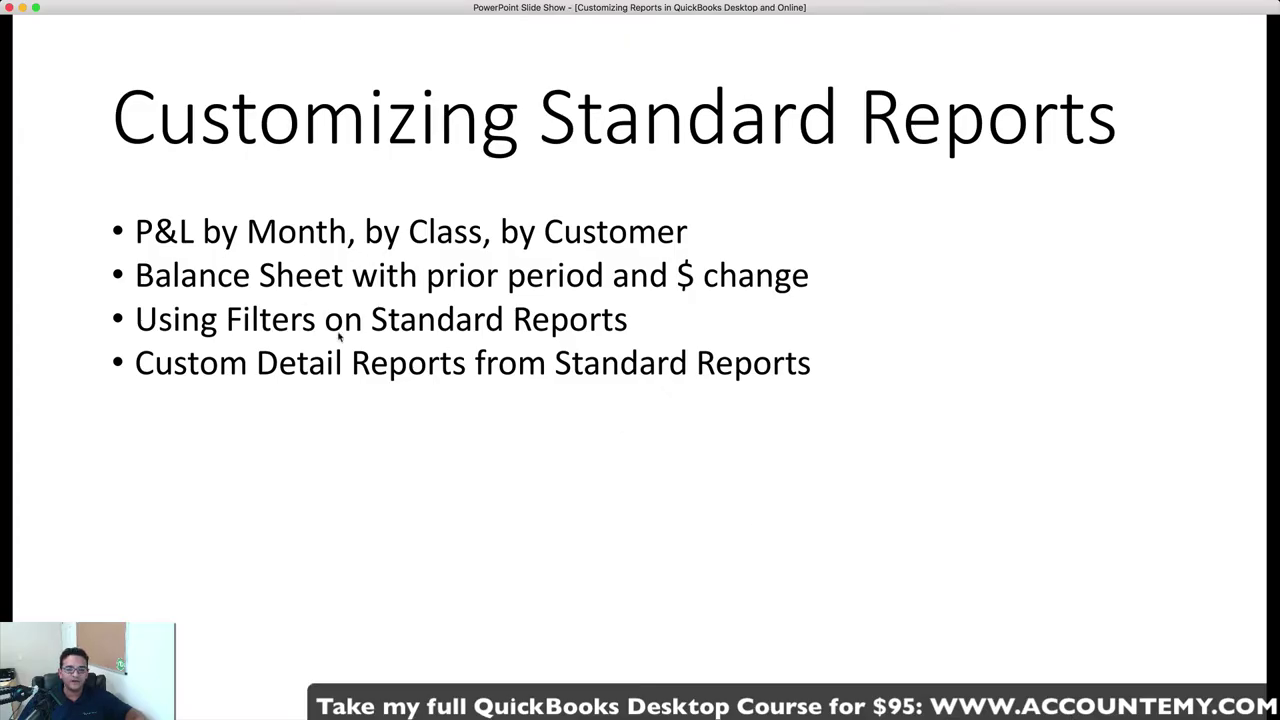
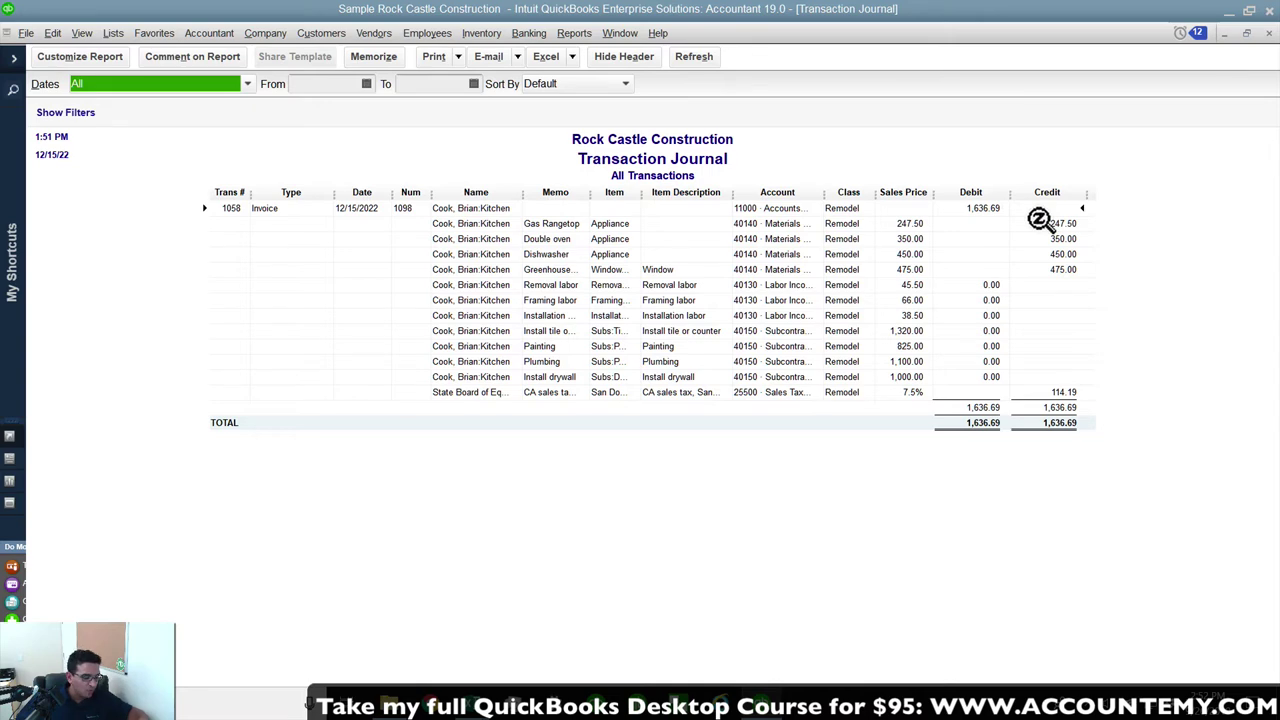
{"action": "mouse_move", "coordinate": [1003, 190]}
{"action": "left_mouse_down"}
{"action": "mouse_move", "coordinate": [900, 195]}
{"action": "mouse_move", "coordinate": [1020, 180]}
{"action": "mouse_move", "coordinate": [960, 168]}
{"action": "left_mouse_up"}
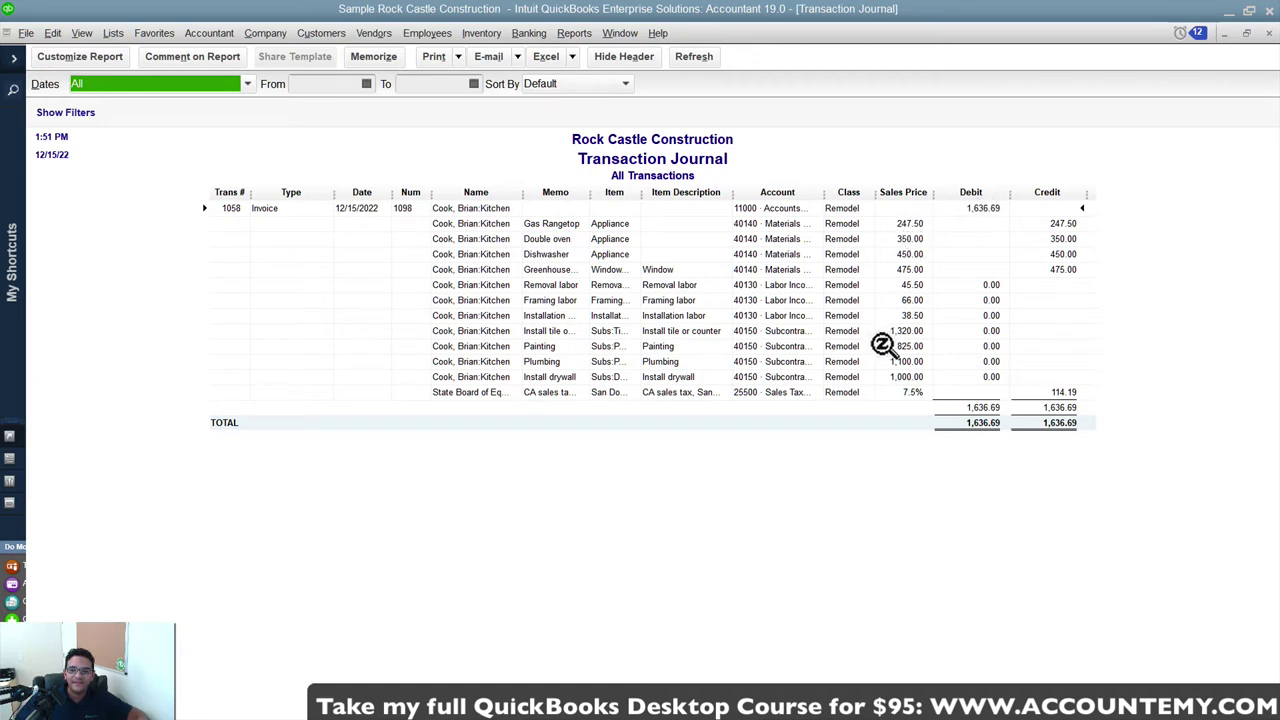
{"action": "key", "text": "Down"}
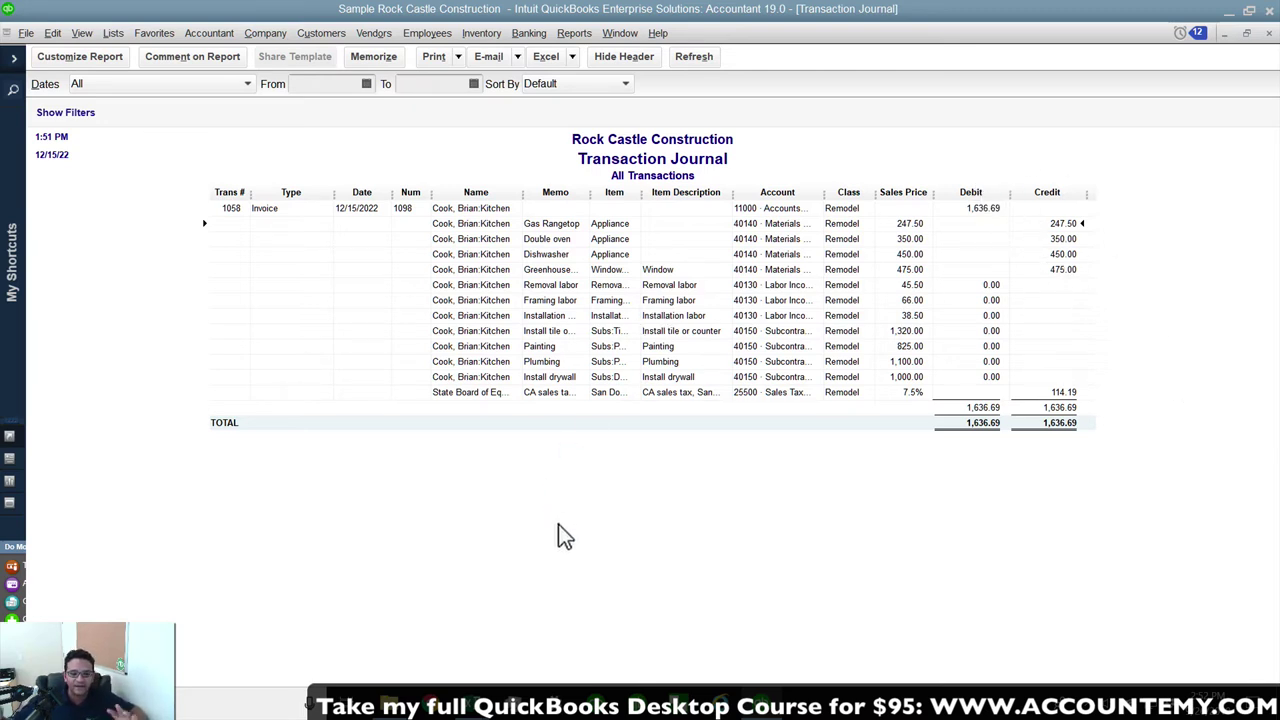
Filter the Transaction Journal by Detail Level, set to Summary only.
{"action": "left_click", "coordinate": [74, 58]}
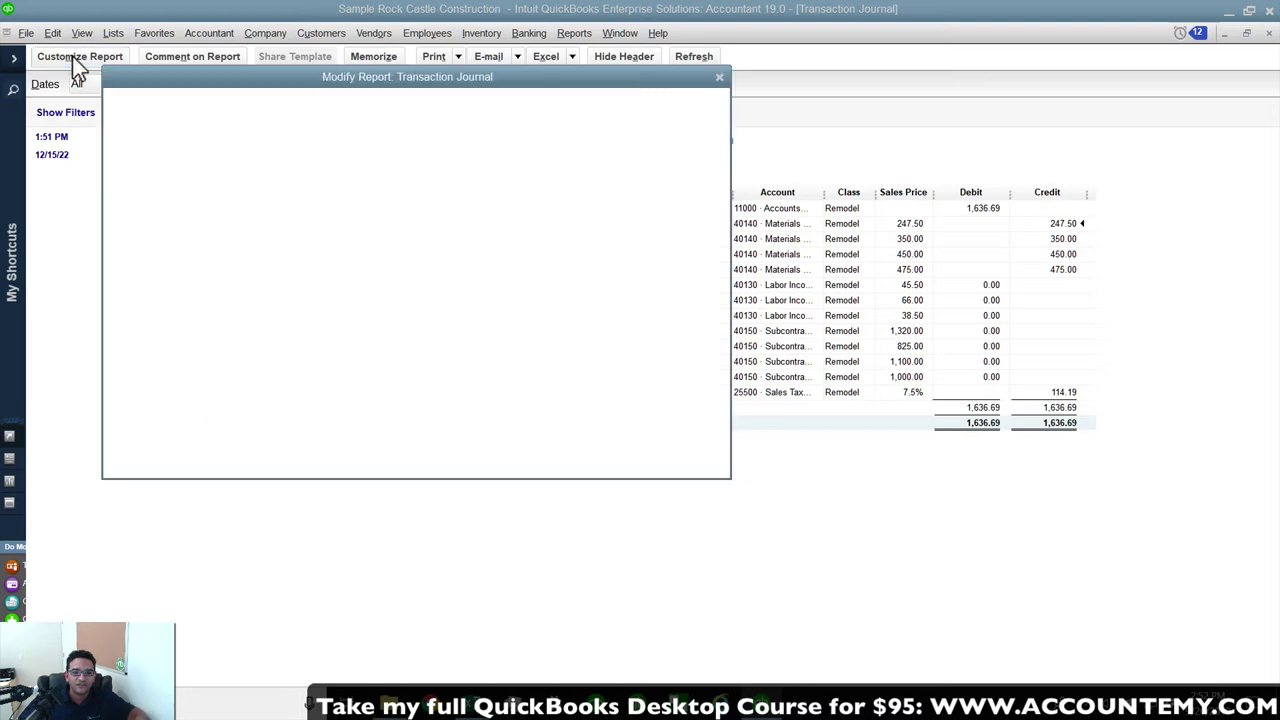
{"action": "left_click", "coordinate": [245, 105]}
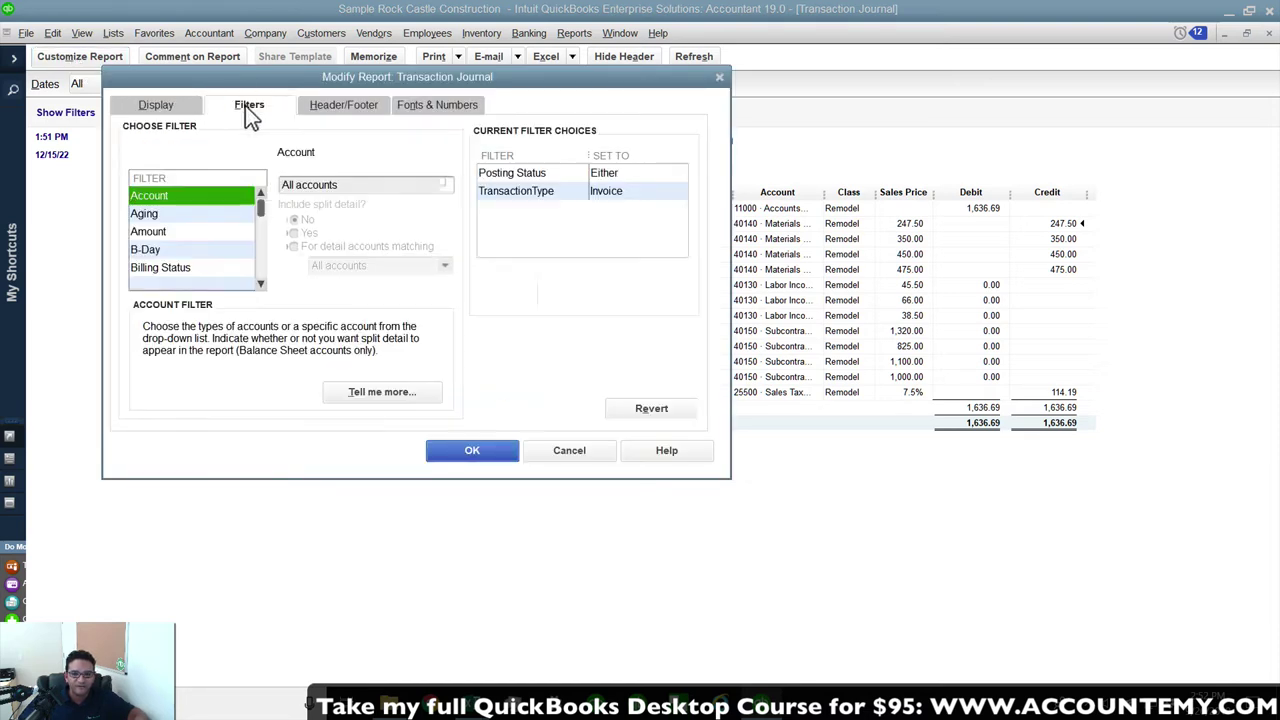
{"action": "left_click", "coordinate": [160, 231]}
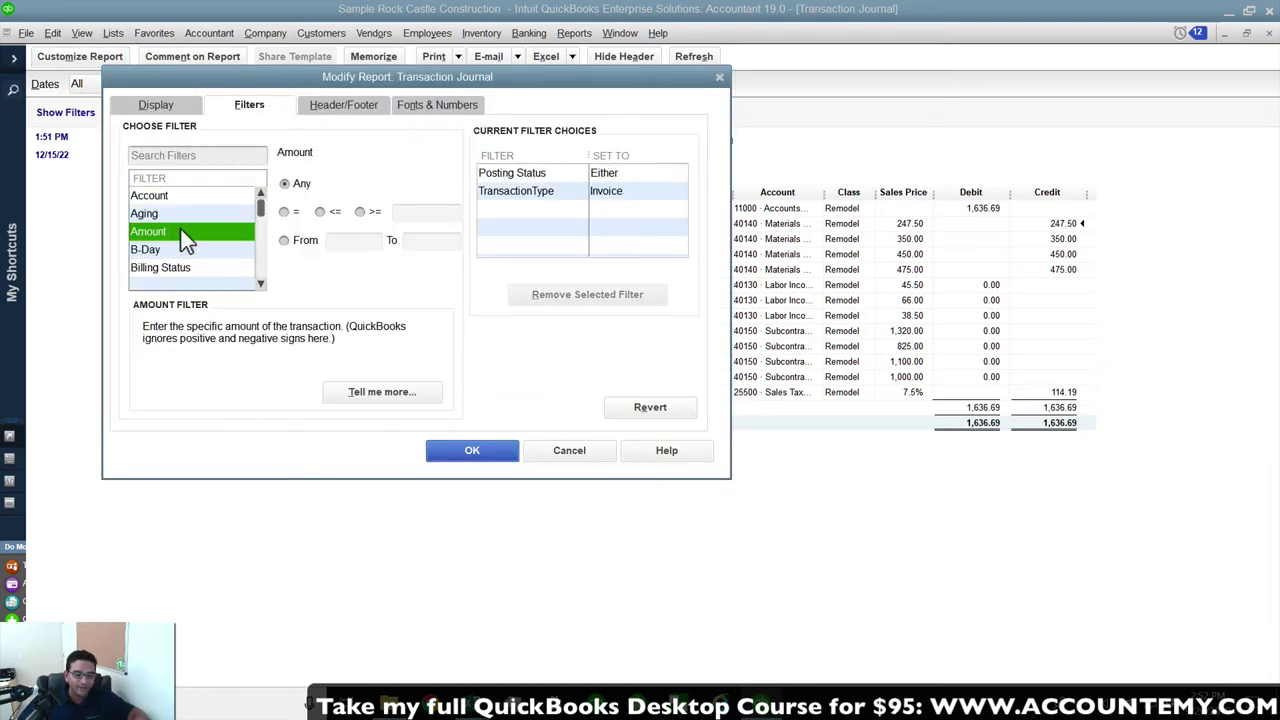
{"action": "scroll", "coordinate": [180, 228], "scroll_direction": "down", "scroll_amount": 3}
{"action": "left_click", "coordinate": [174, 233]}
{"action": "left_click", "coordinate": [172, 250]}
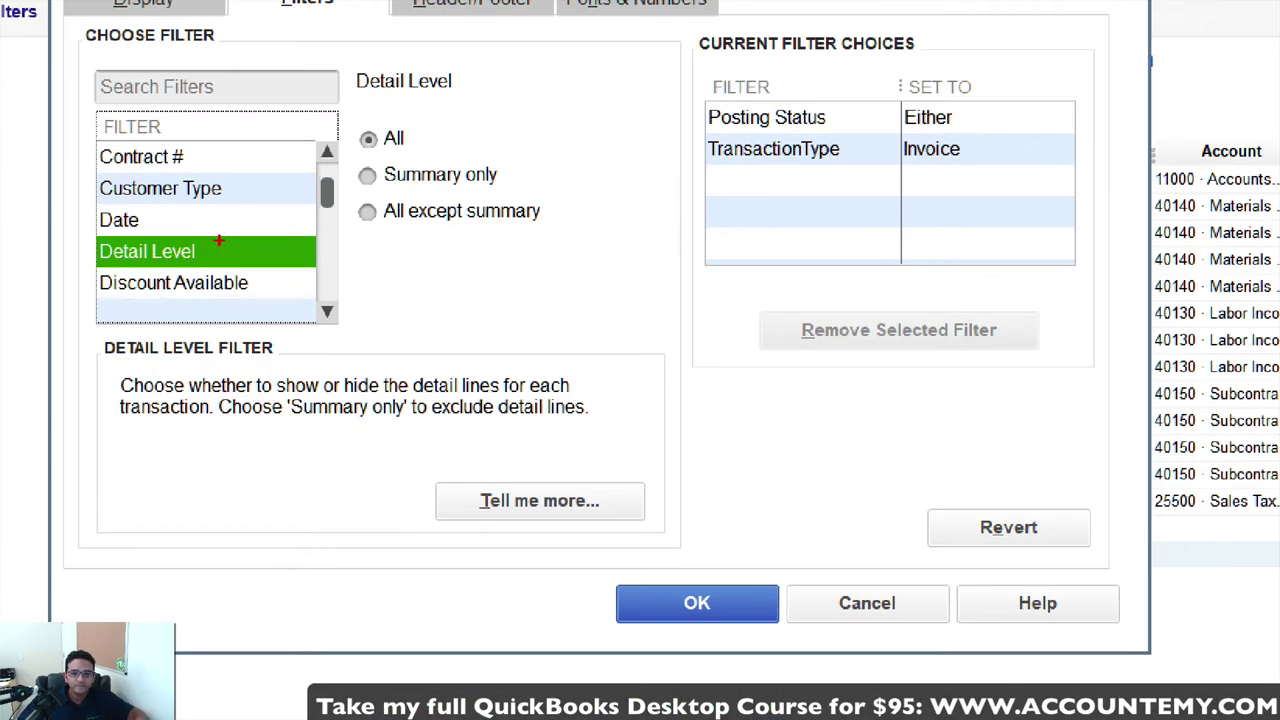
{"action": "mouse_move", "coordinate": [218, 241]}
{"action": "left_mouse_down"}
{"action": "mouse_move", "coordinate": [86, 248]}
{"action": "mouse_move", "coordinate": [226, 244]}
{"action": "mouse_move", "coordinate": [176, 220]}
{"action": "left_mouse_up"}
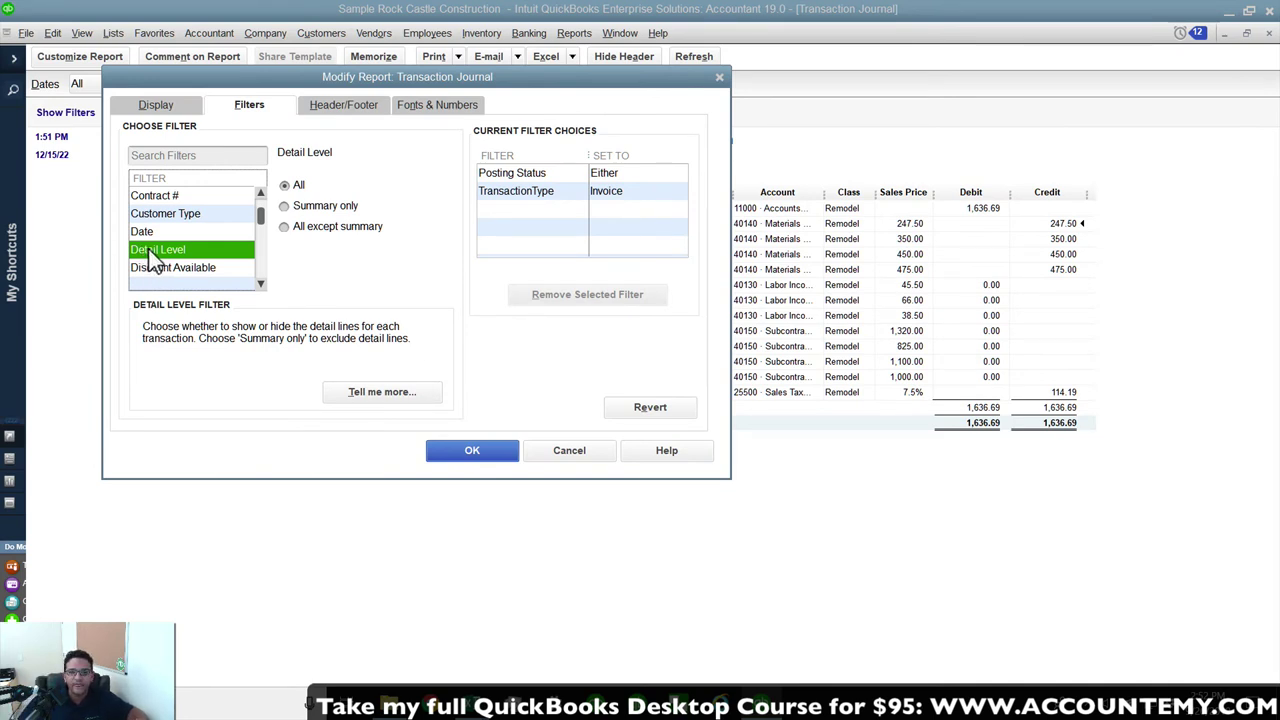
{"action": "left_click_drag", "start_coordinate": [291, 82], "coordinate": [240, 72]}
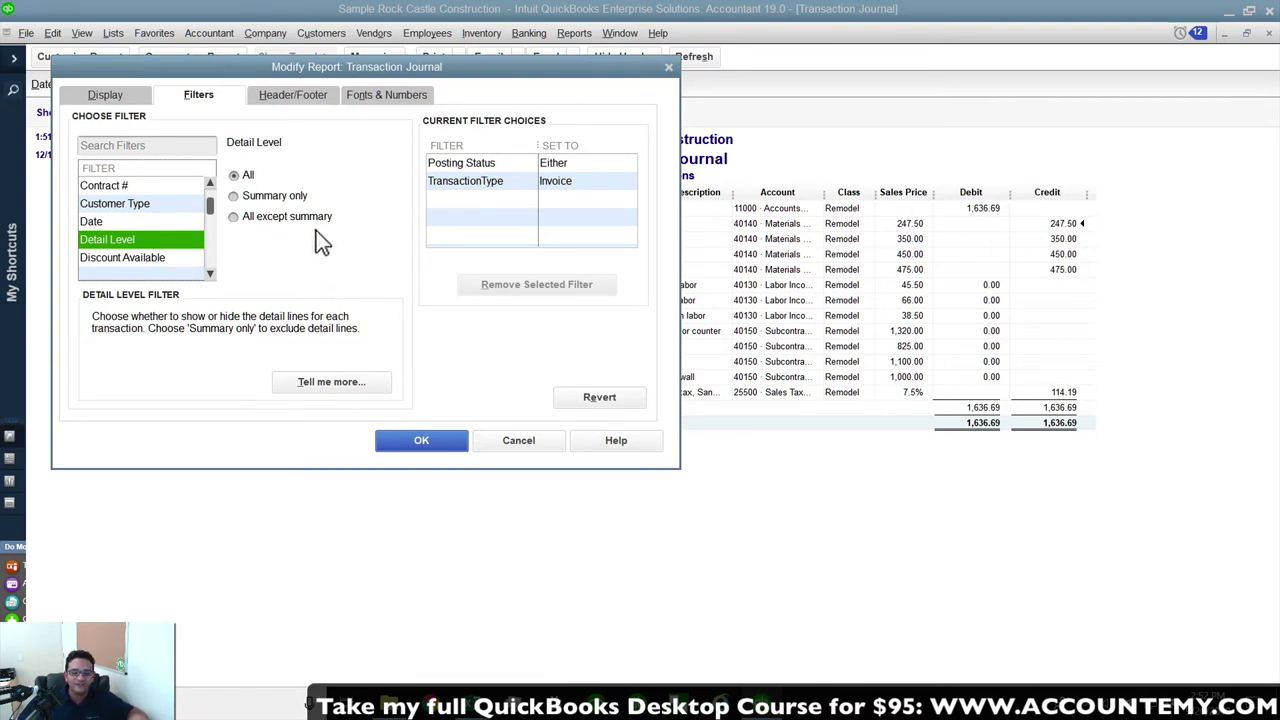
{"action": "left_click", "coordinate": [241, 196]}
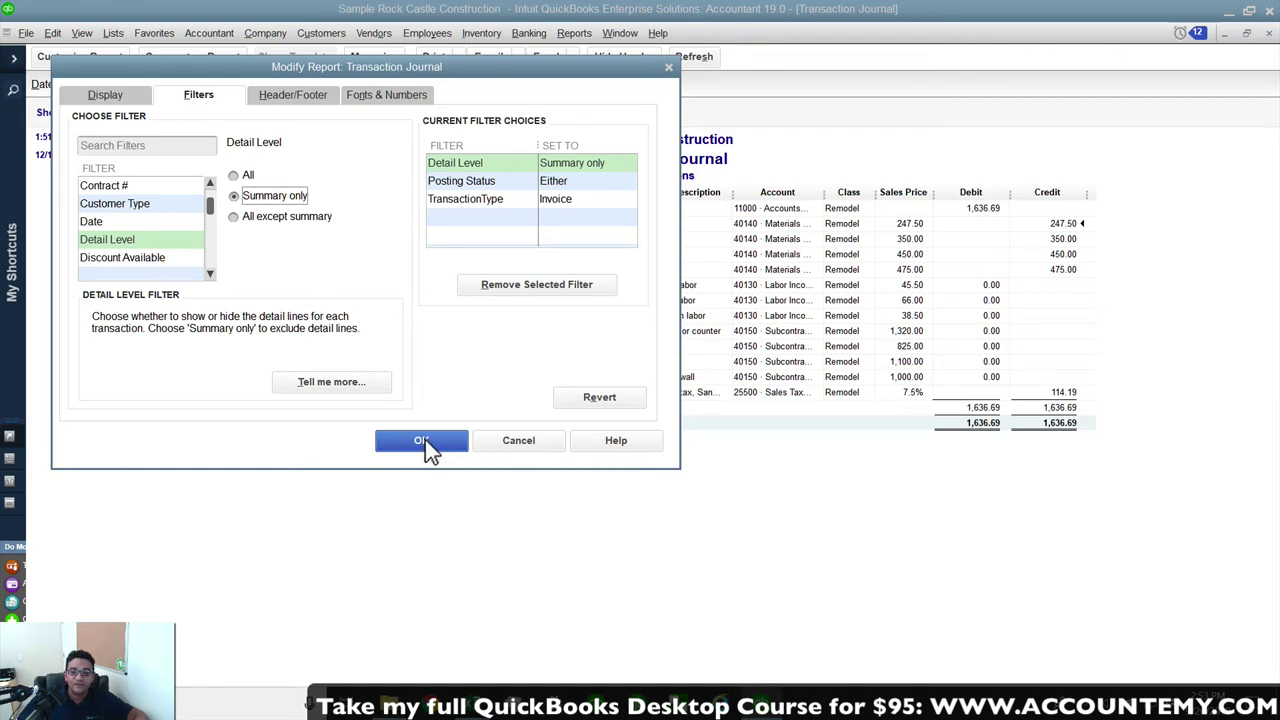
{"action": "left_click", "coordinate": [422, 443]}
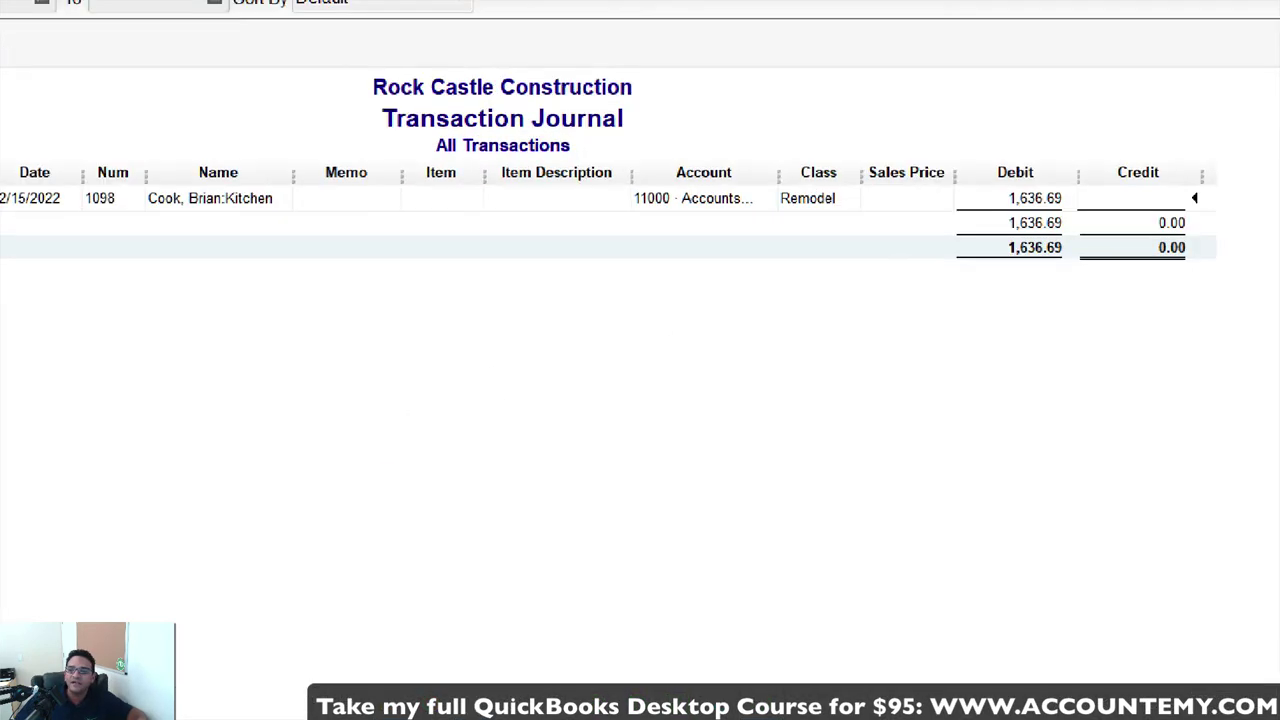
{"action": "mouse_move", "coordinate": [1093, 163]}
{"action": "left_mouse_down"}
{"action": "mouse_move", "coordinate": [952, 147]}
{"action": "mouse_move", "coordinate": [662, 155]}
{"action": "mouse_move", "coordinate": [820, 250]}
{"action": "mouse_move", "coordinate": [1085, 172]}
{"action": "mouse_move", "coordinate": [592, 166]}
{"action": "left_mouse_up"}
{"action": "left_click_drag", "start_coordinate": [620, 219], "coordinate": [793, 224]}
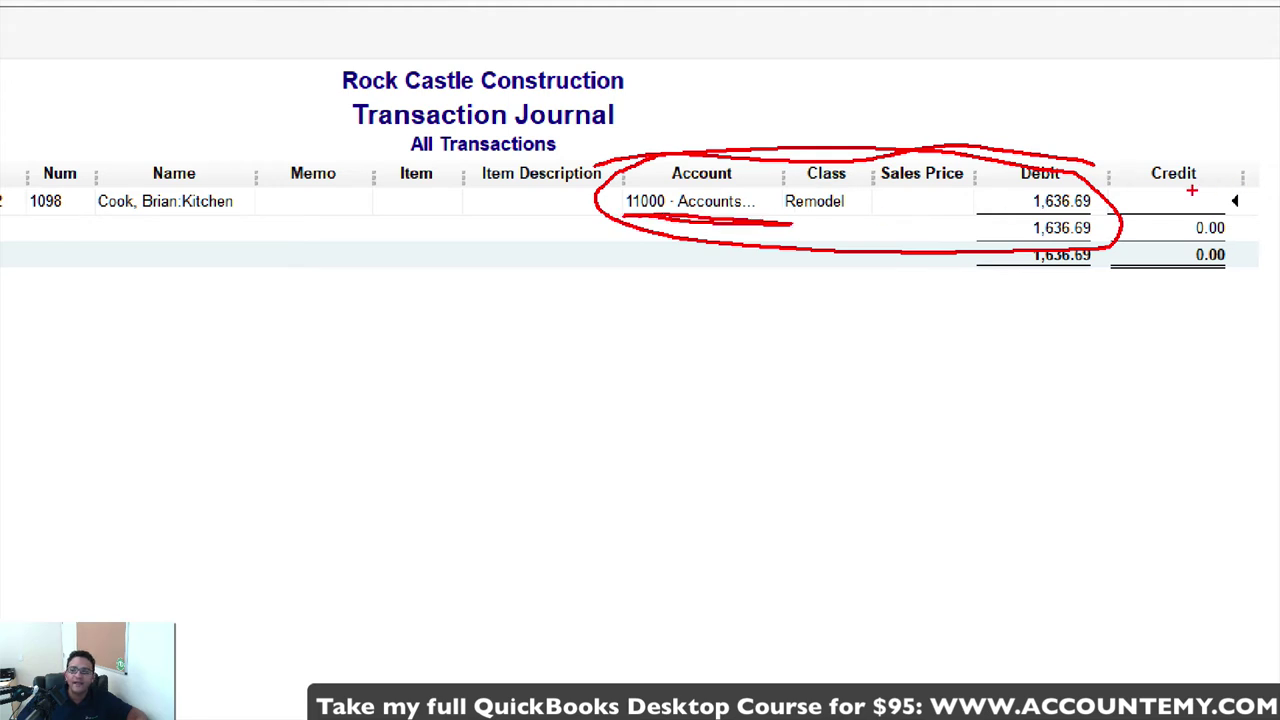
{"action": "key", "text": "Escape"}
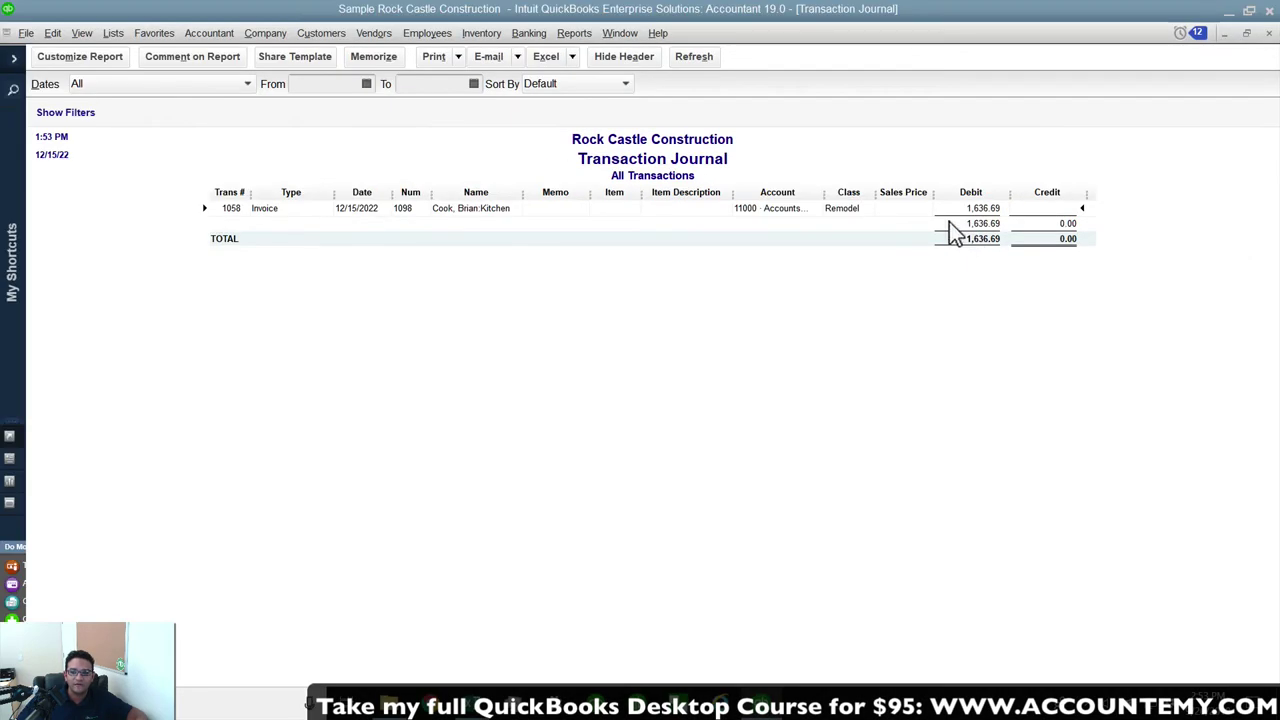
Customize the Transaction Journal to add the Split column and widen that column slightly.
{"action": "left_click", "coordinate": [75, 60]}
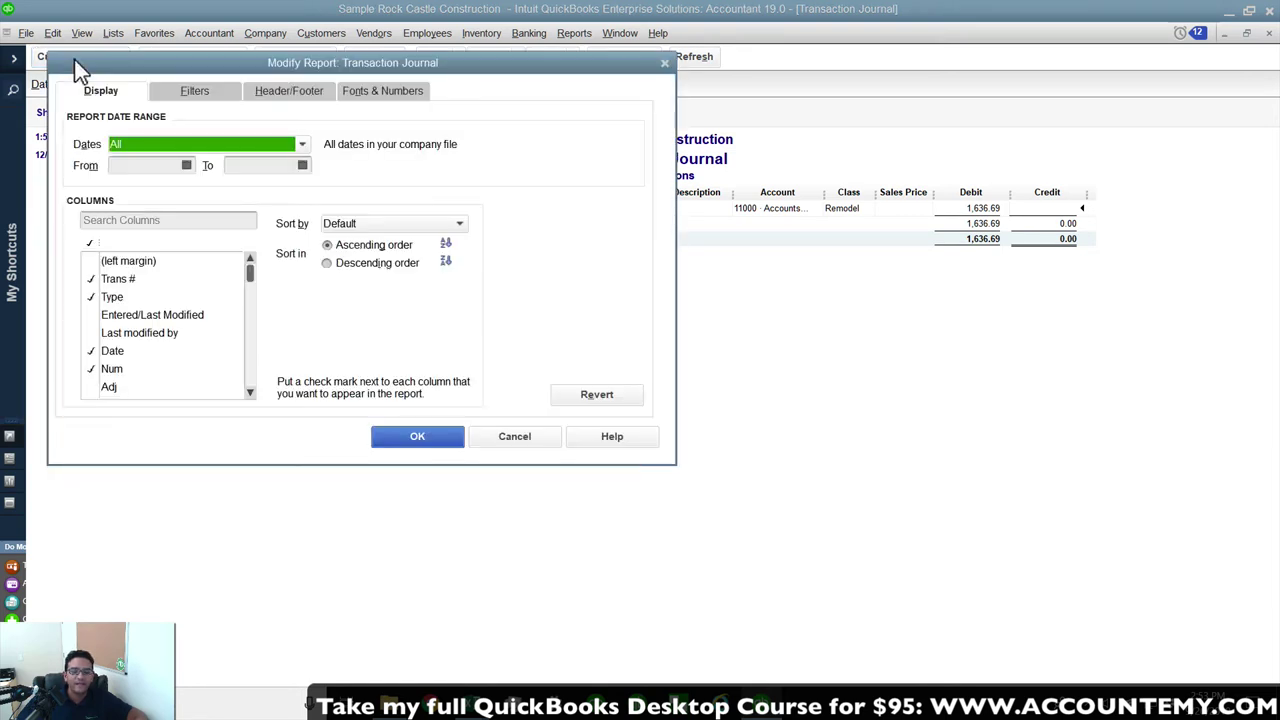
{"action": "left_click", "coordinate": [127, 215]}
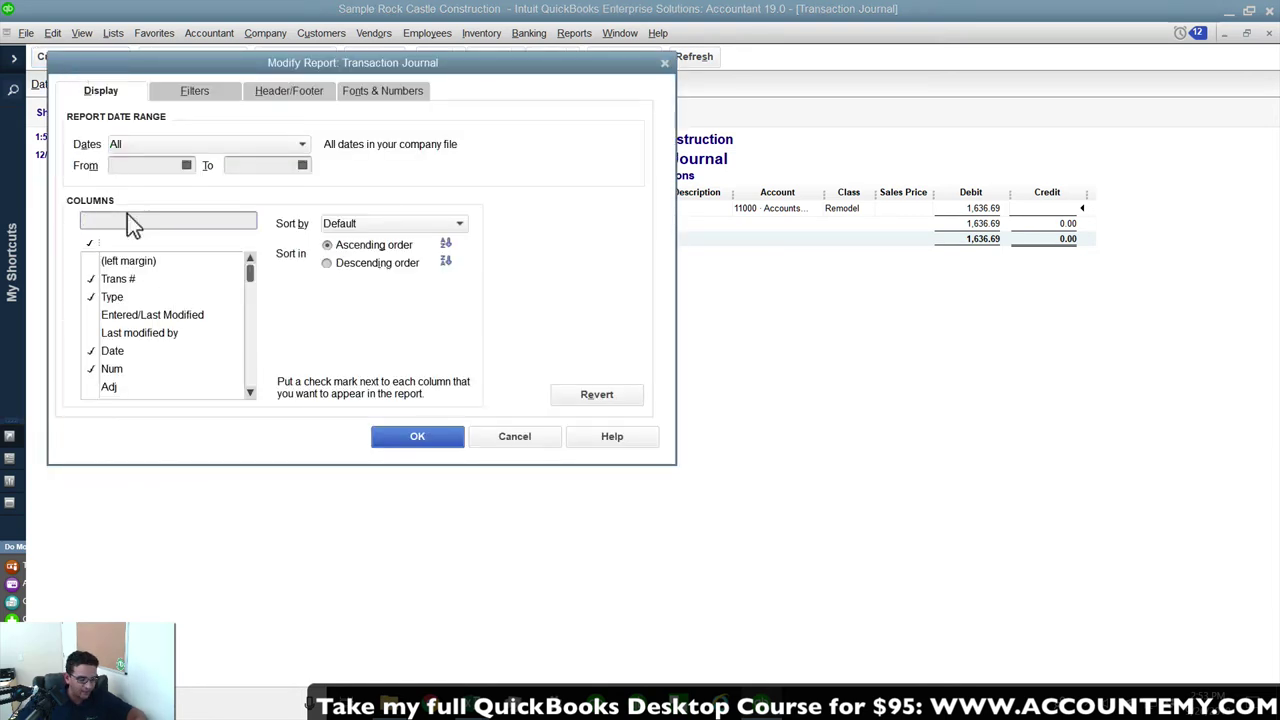
{"action": "type", "text": "spli"}
{"action": "left_click", "coordinate": [105, 264]}
{"action": "left_click", "coordinate": [417, 437]}
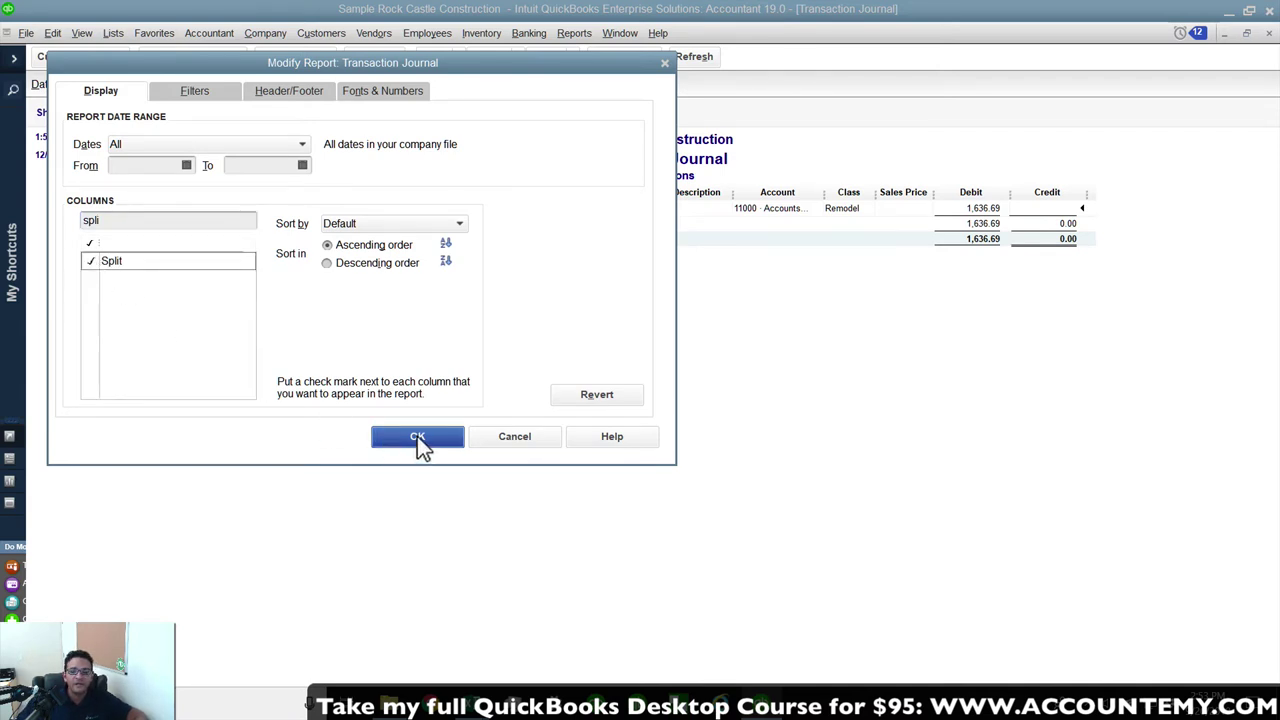
{"action": "left_click_drag", "start_coordinate": [912, 194], "coordinate": [926, 194]}
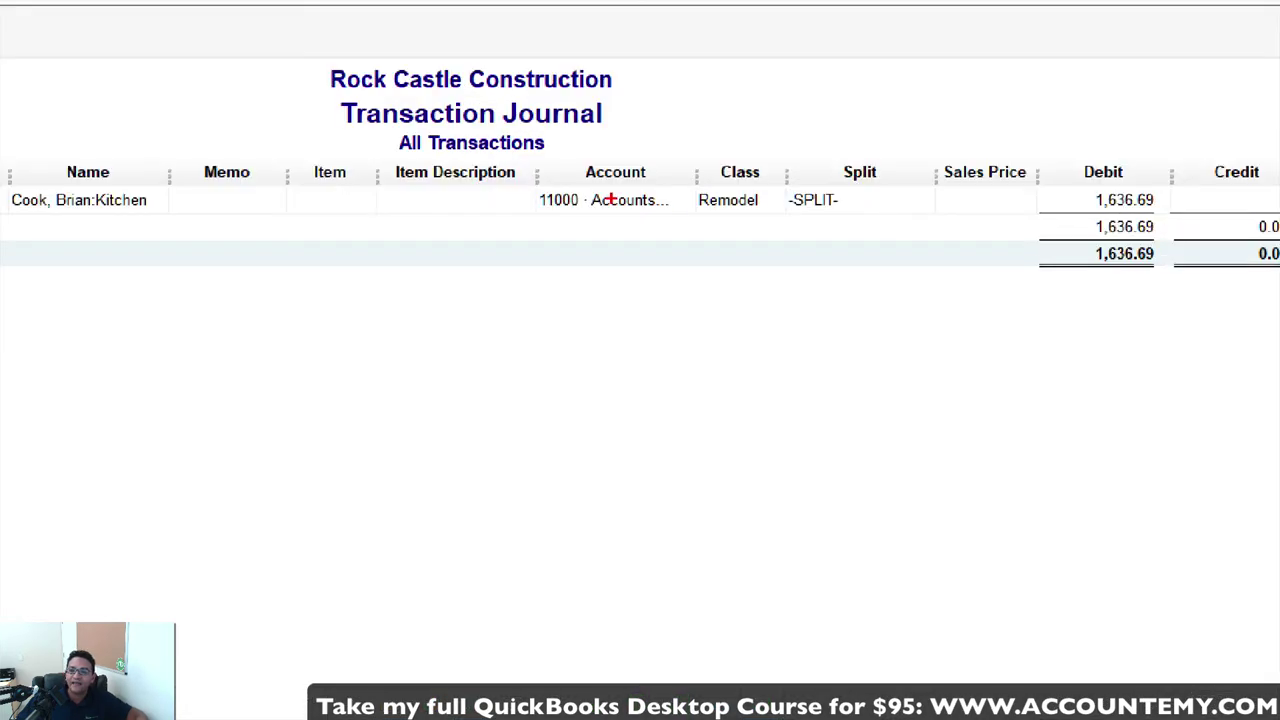
{"action": "left_click_drag", "start_coordinate": [786, 188], "coordinate": [702, 169]}
{"action": "mouse_move", "coordinate": [560, 134]}
{"action": "left_mouse_down"}
{"action": "mouse_move", "coordinate": [702, 228]}
{"action": "mouse_move", "coordinate": [685, 133]}
{"action": "left_mouse_up"}
{"action": "mouse_move", "coordinate": [938, 168]}
{"action": "left_mouse_down"}
{"action": "mouse_move", "coordinate": [922, 152]}
{"action": "mouse_move", "coordinate": [784, 172]}
{"action": "mouse_move", "coordinate": [958, 182]}
{"action": "mouse_move", "coordinate": [831, 88]}
{"action": "left_mouse_up"}
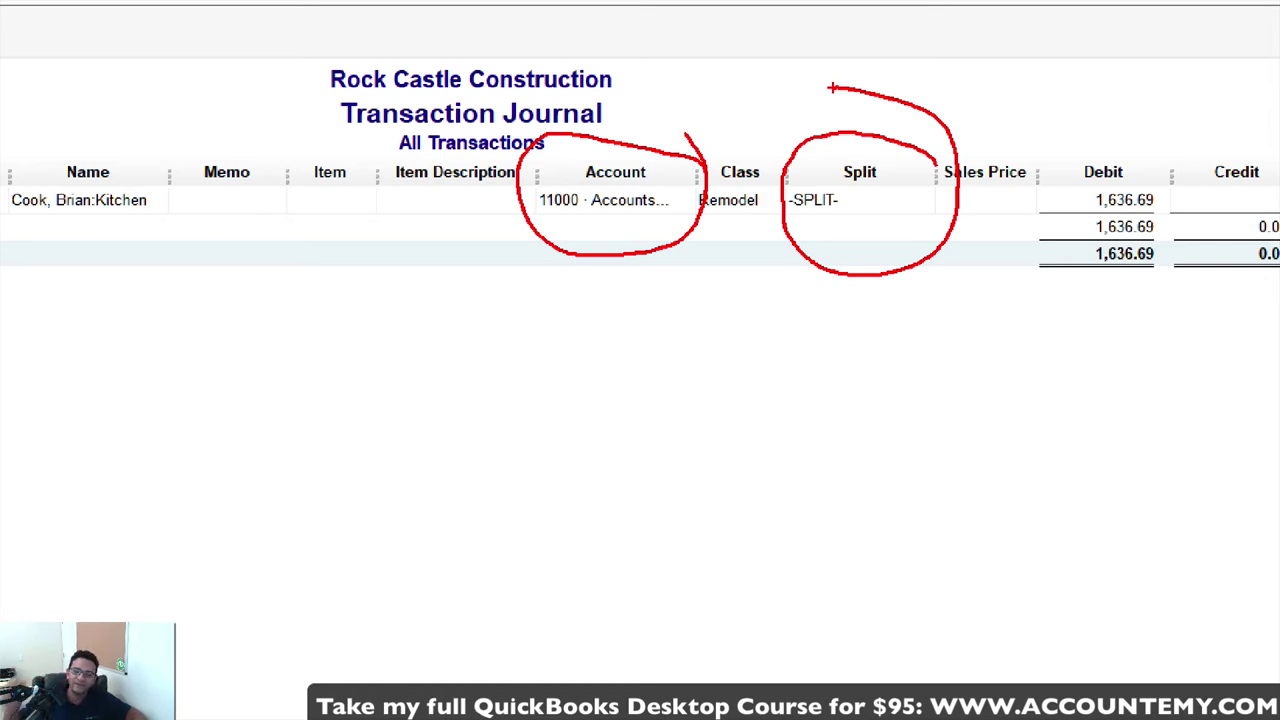
Close the Transaction Journal report and the customer invoice behind it.
{"action": "left_click_drag", "start_coordinate": [786, 210], "coordinate": [873, 211]}
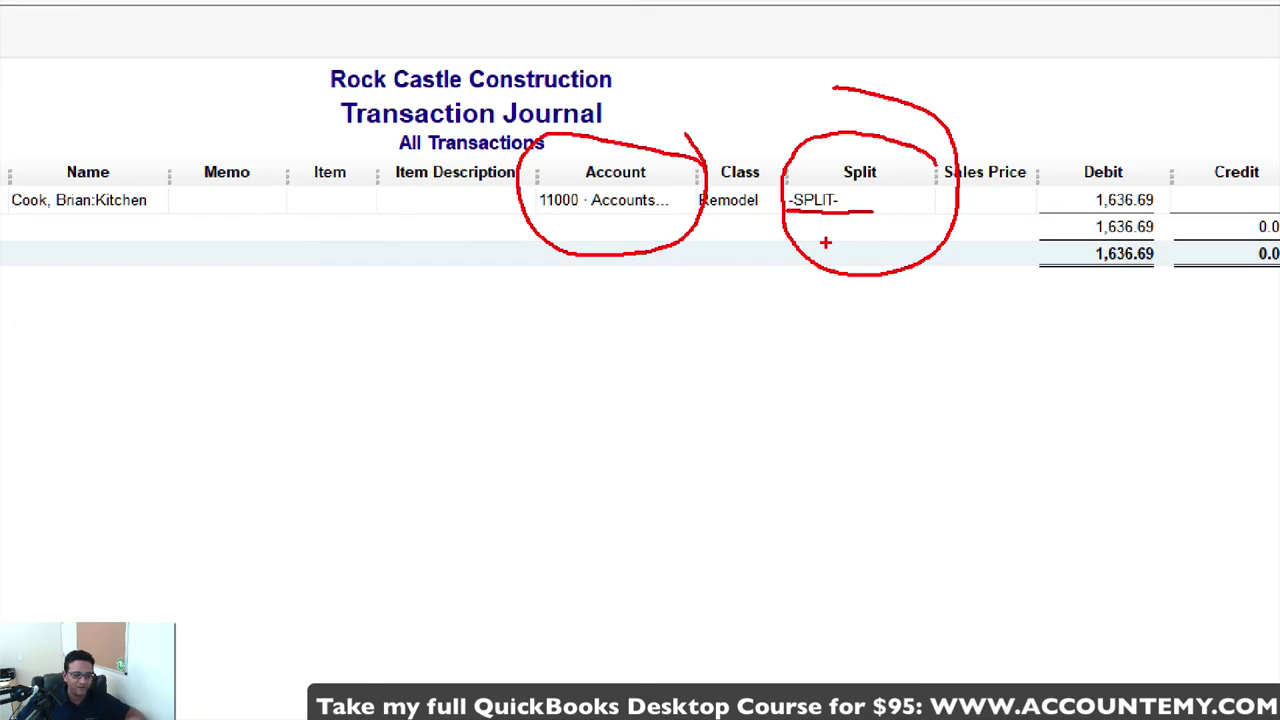
{"action": "double_click", "coordinate": [805, 200]}
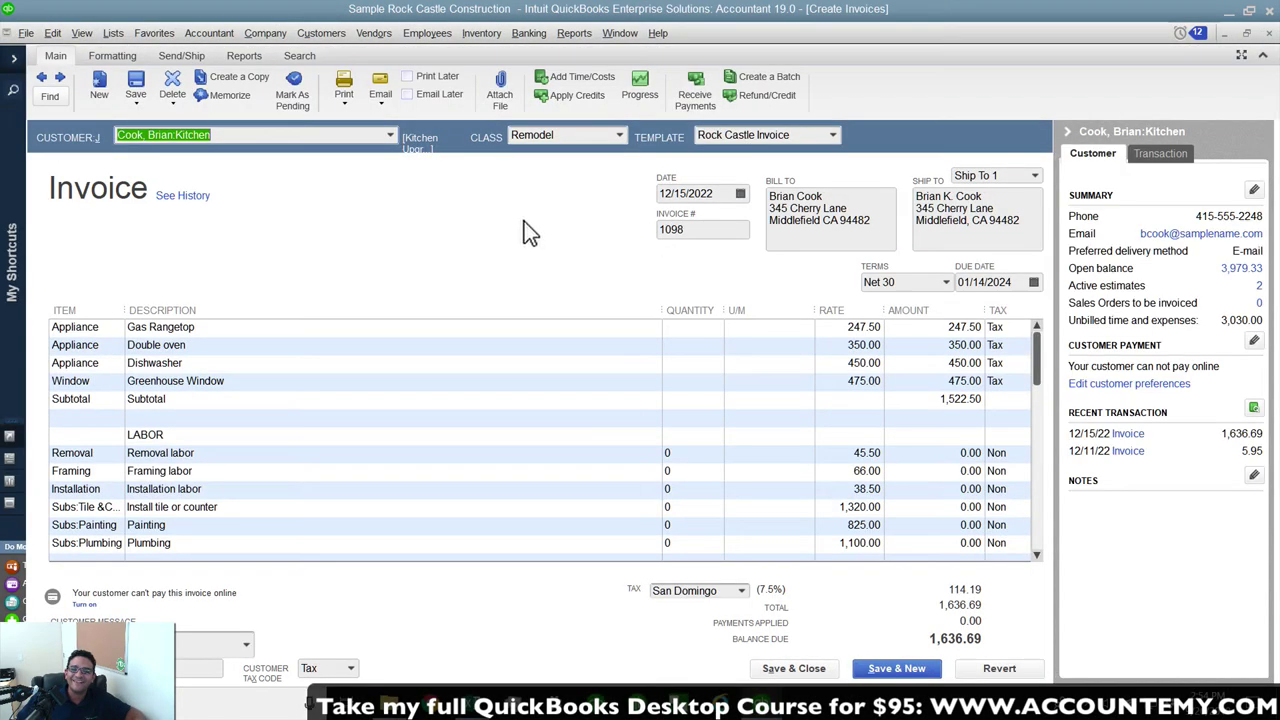
{"action": "key", "text": "Escape"}
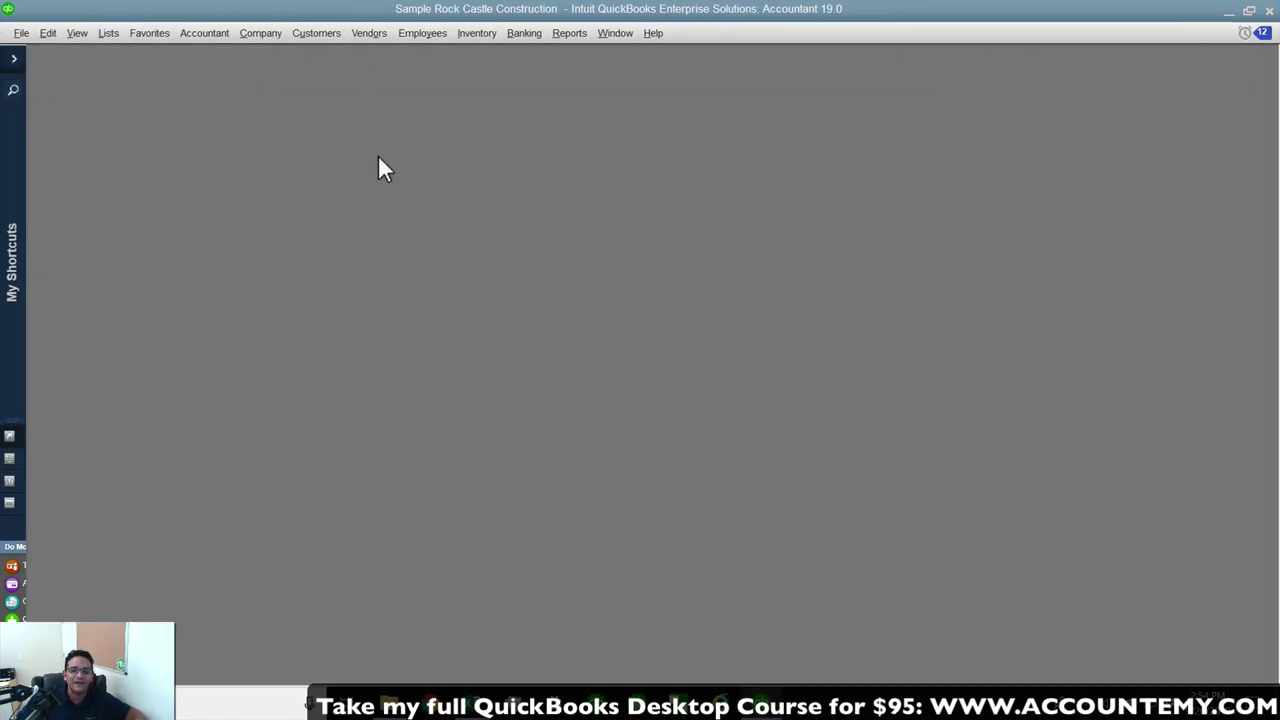
Open a maximized new check from 10100 Checking, pay it to Bayshore CalOil Service and set its amount to 1,000.
{"action": "key", "text": "ctrl+w"}
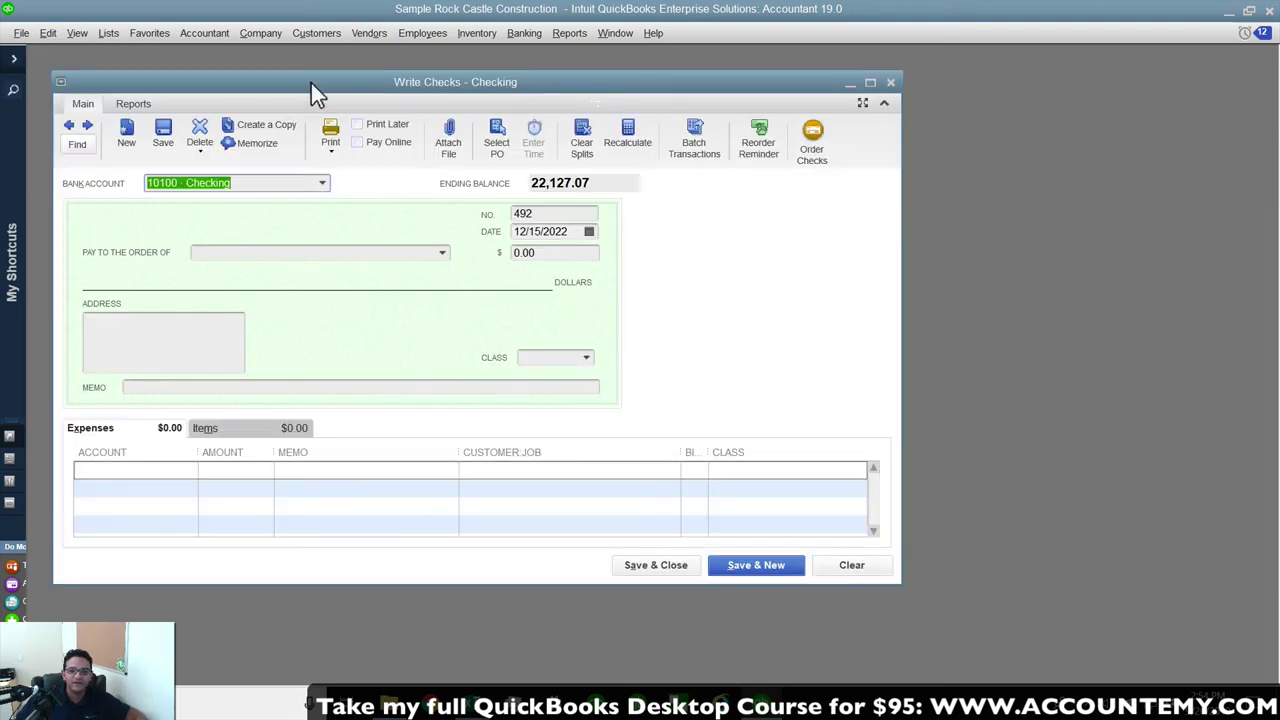
{"action": "double_click", "coordinate": [311, 81]}
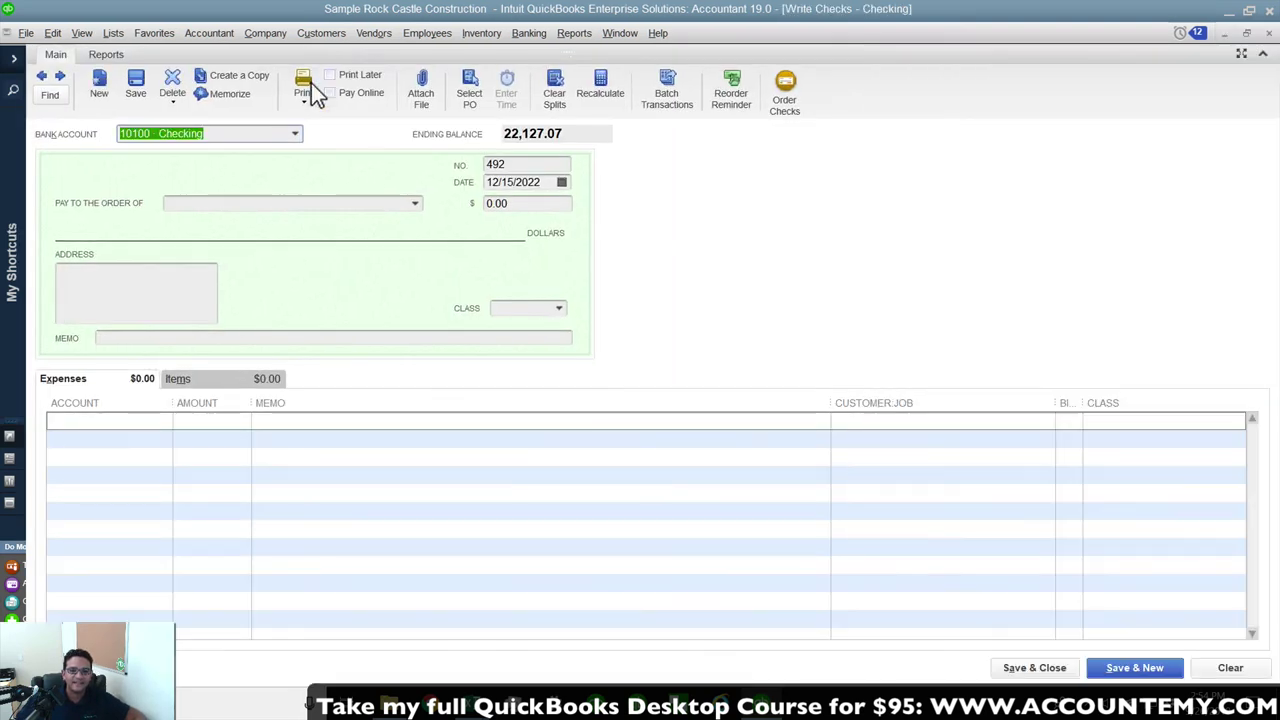
{"action": "left_click", "coordinate": [414, 203]}
{"action": "left_click", "coordinate": [234, 240]}
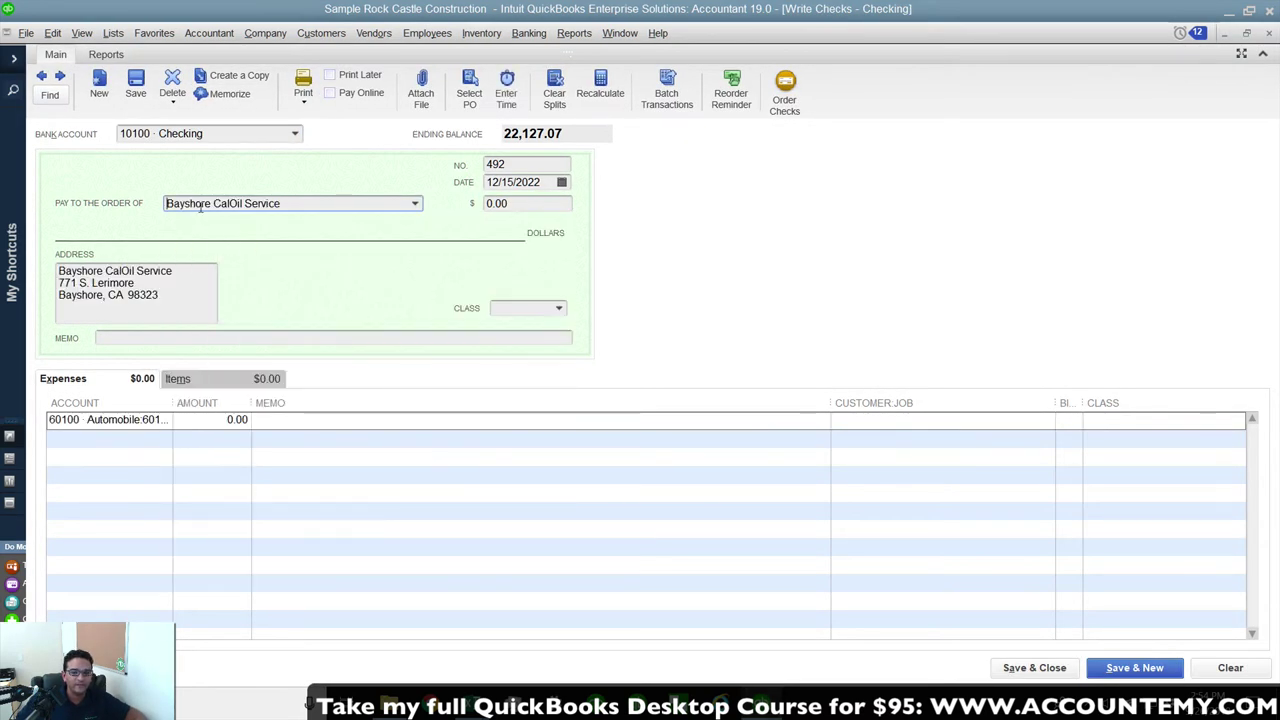
{"action": "key", "text": "Tab"}
{"action": "type", "text": "1000"}
{"action": "key", "text": "Tab"}
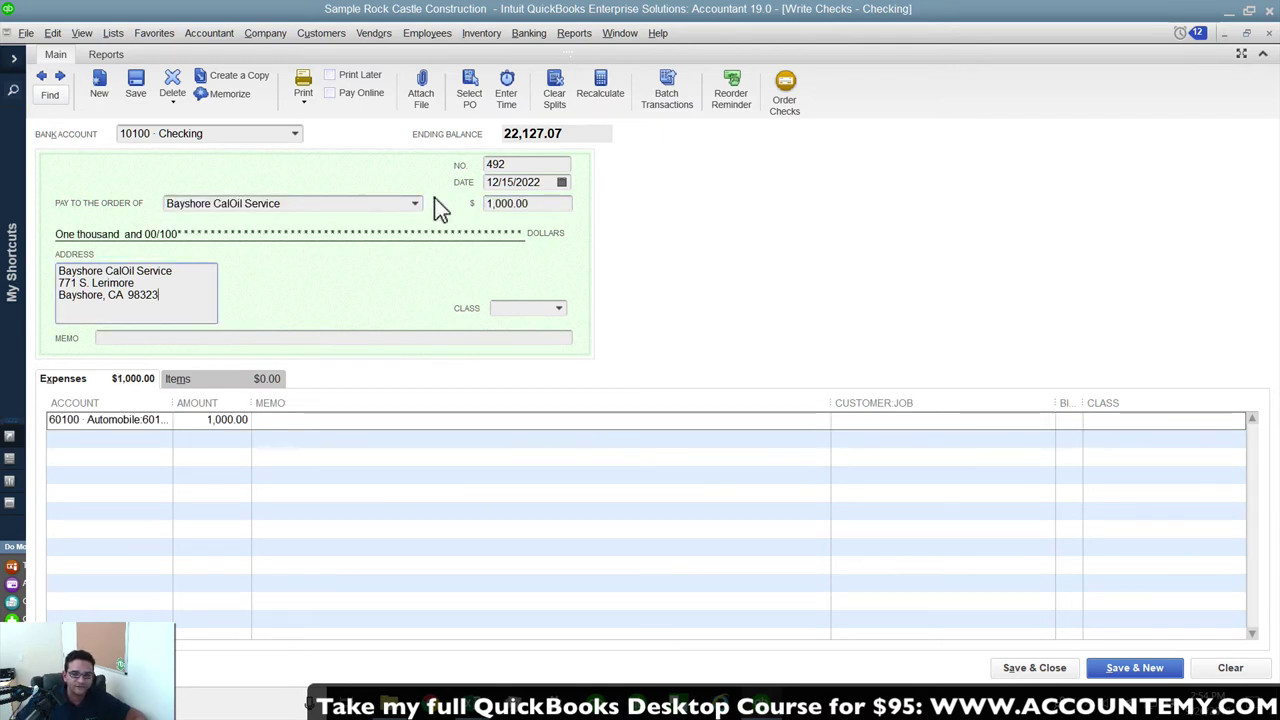
Widen the Account column of the expense lines and set the Fuel line's amount to 800.
{"action": "left_click_drag", "start_coordinate": [173, 401], "coordinate": [217, 401]}
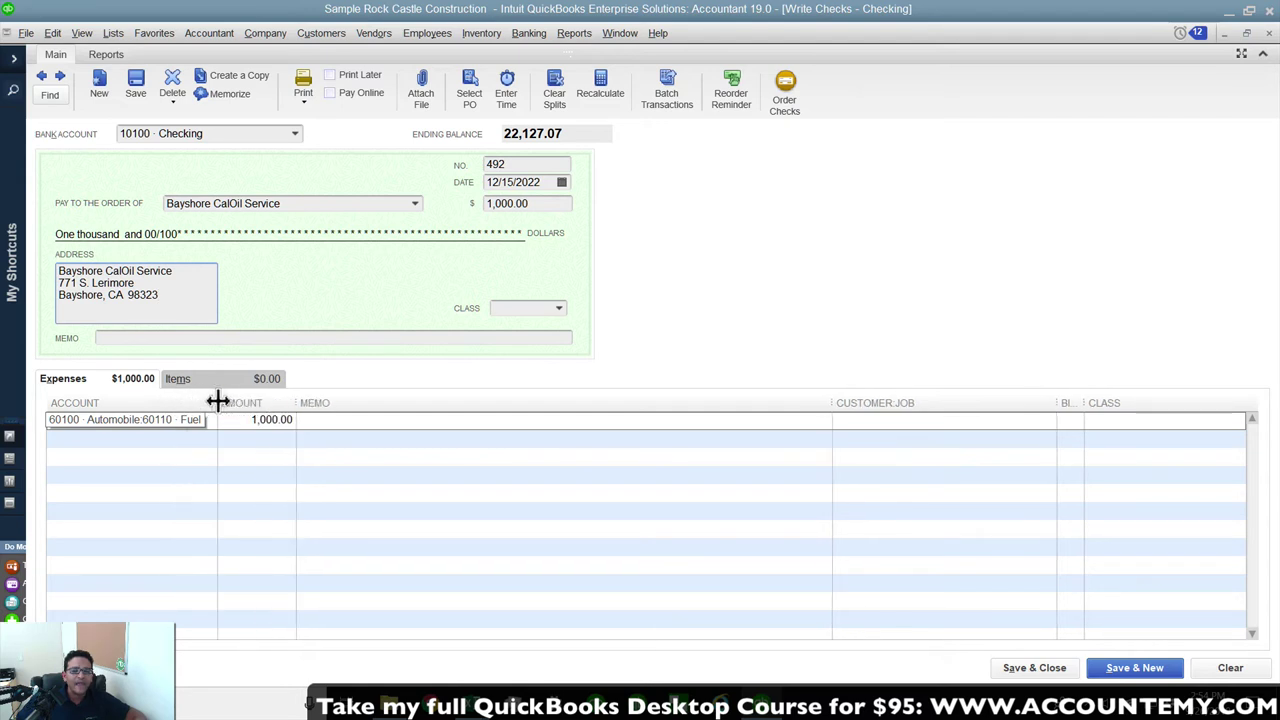
{"action": "left_click", "coordinate": [246, 421]}
{"action": "double_click", "coordinate": [246, 421]}
{"action": "type", "text": "800"}
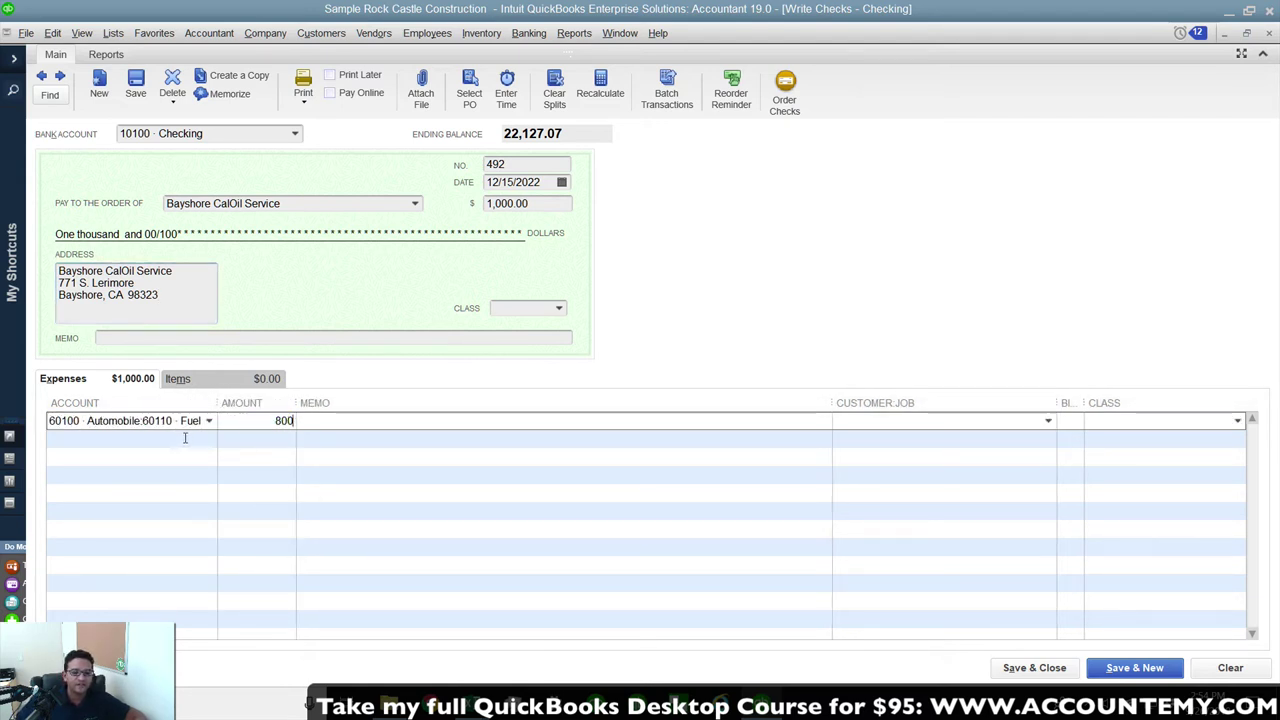
Assign the remaining amount on the second expense line to 60120 Insurance, and widen the Account column until the full account name fits.
{"action": "left_click", "coordinate": [206, 437]}
{"action": "left_click", "coordinate": [208, 437]}
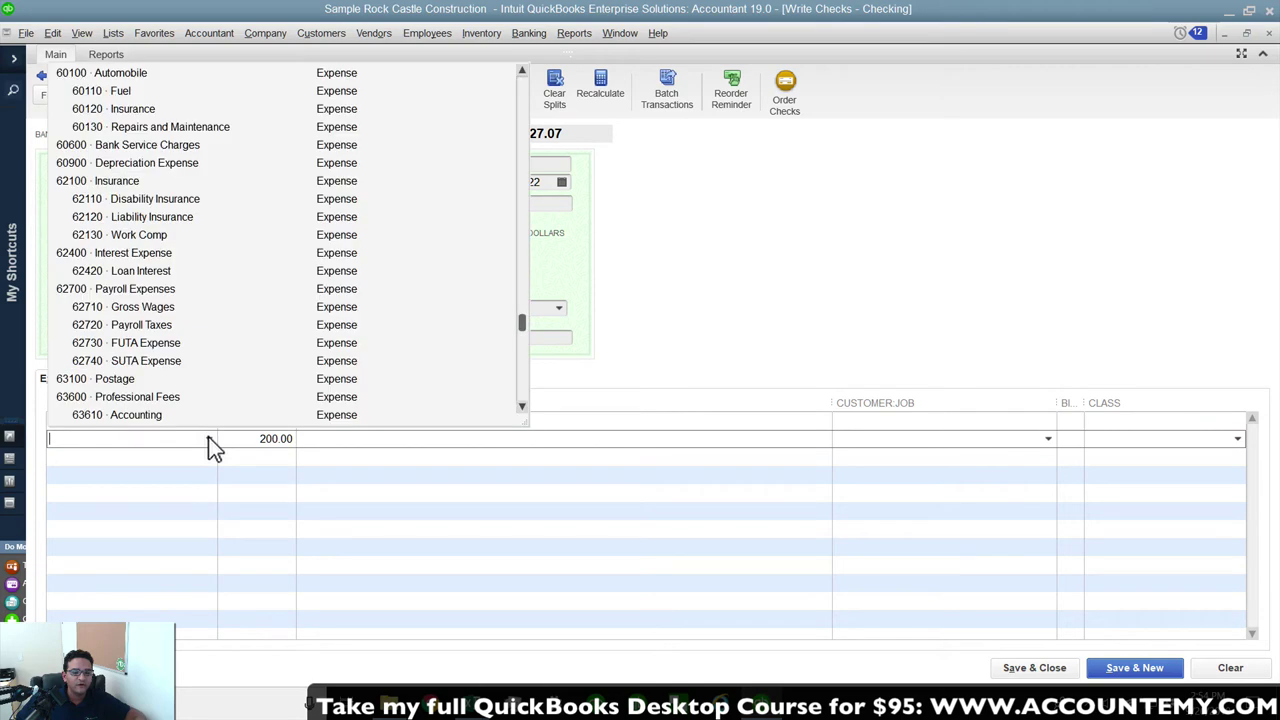
{"action": "left_click", "coordinate": [130, 109]}
{"action": "key", "text": "Up"}
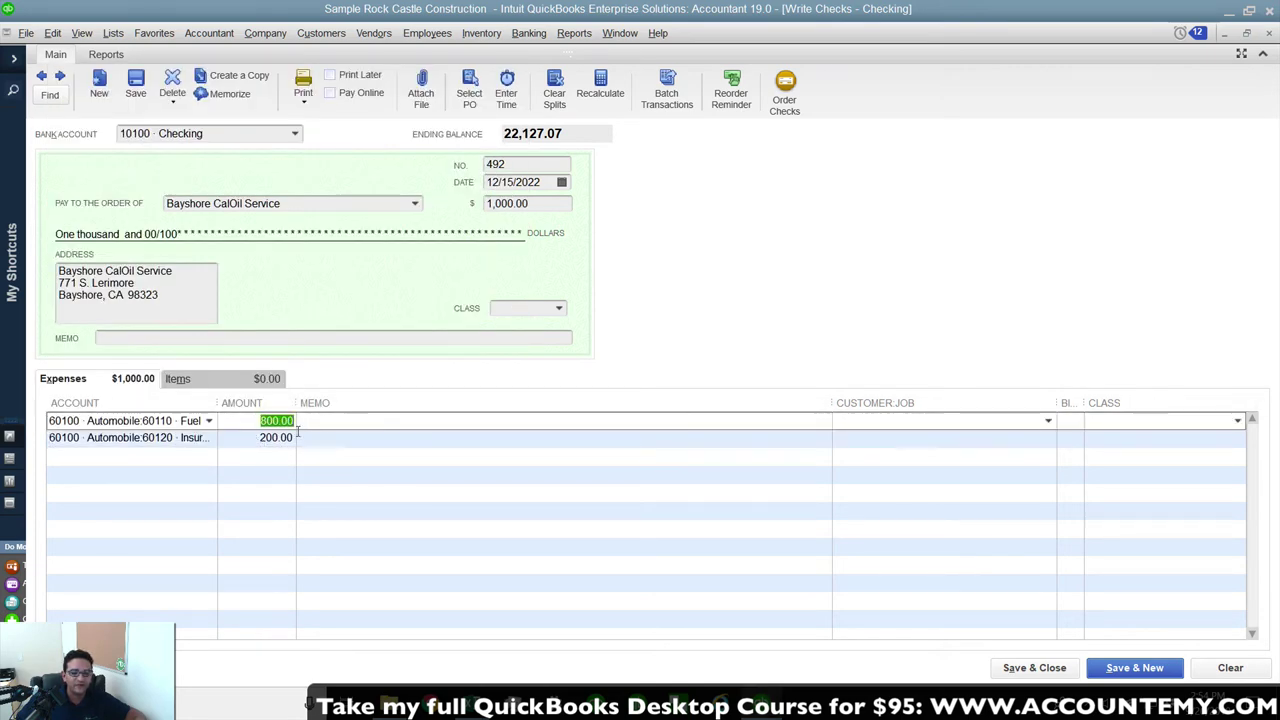
{"action": "key", "text": "Down"}
{"action": "left_click_drag", "start_coordinate": [216, 402], "coordinate": [279, 402]}
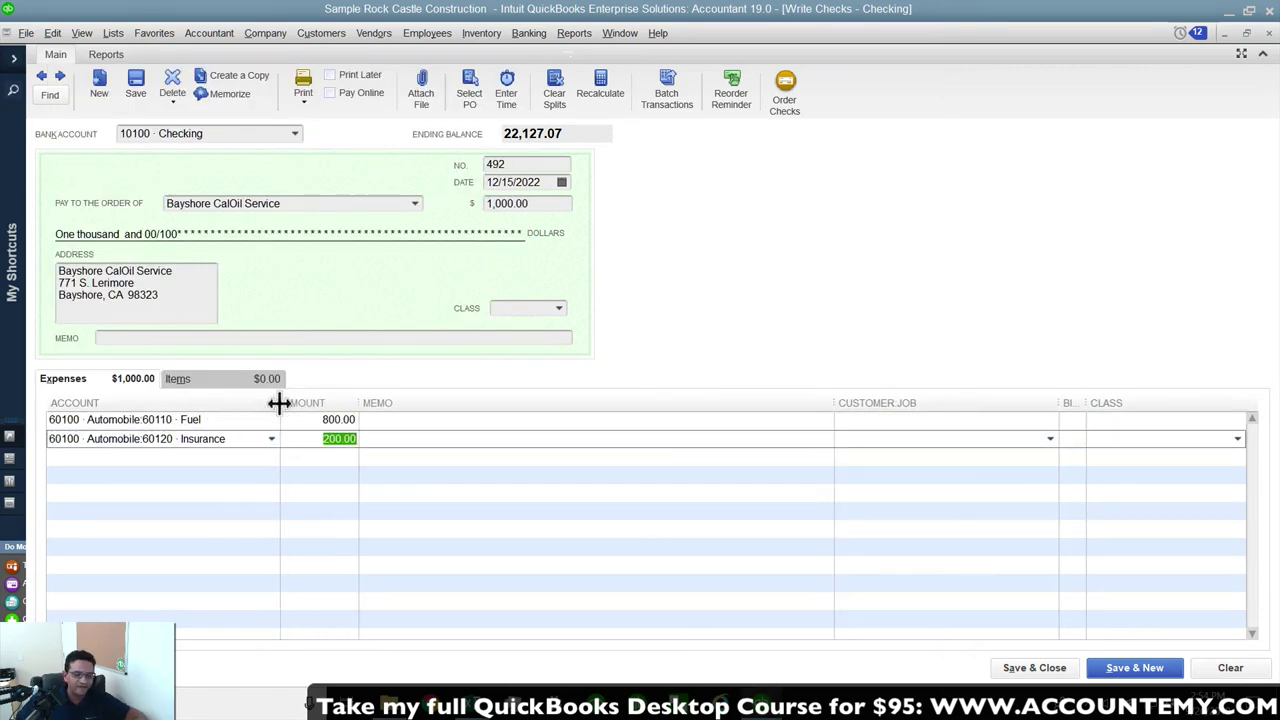
{"action": "left_click", "coordinate": [333, 440]}
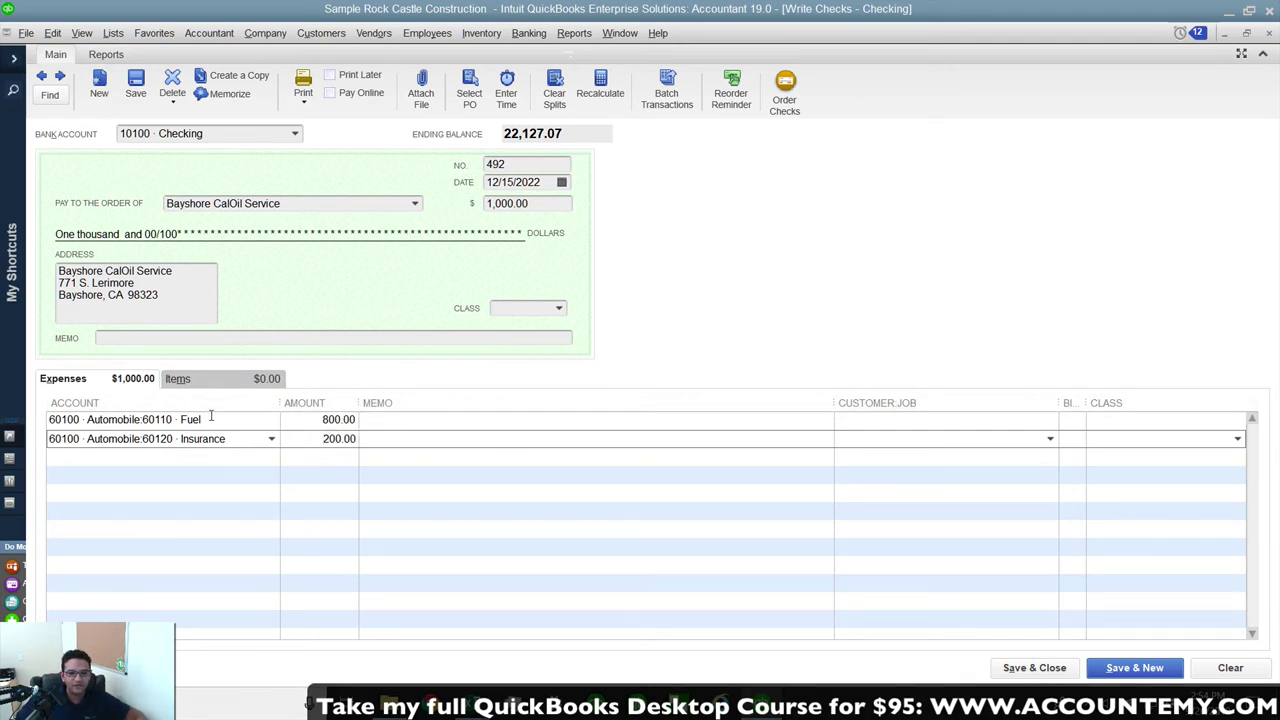
Assign the New Construction class to the Fuel line and the Remodel class to the Insurance line.
{"action": "left_click", "coordinate": [1170, 421]}
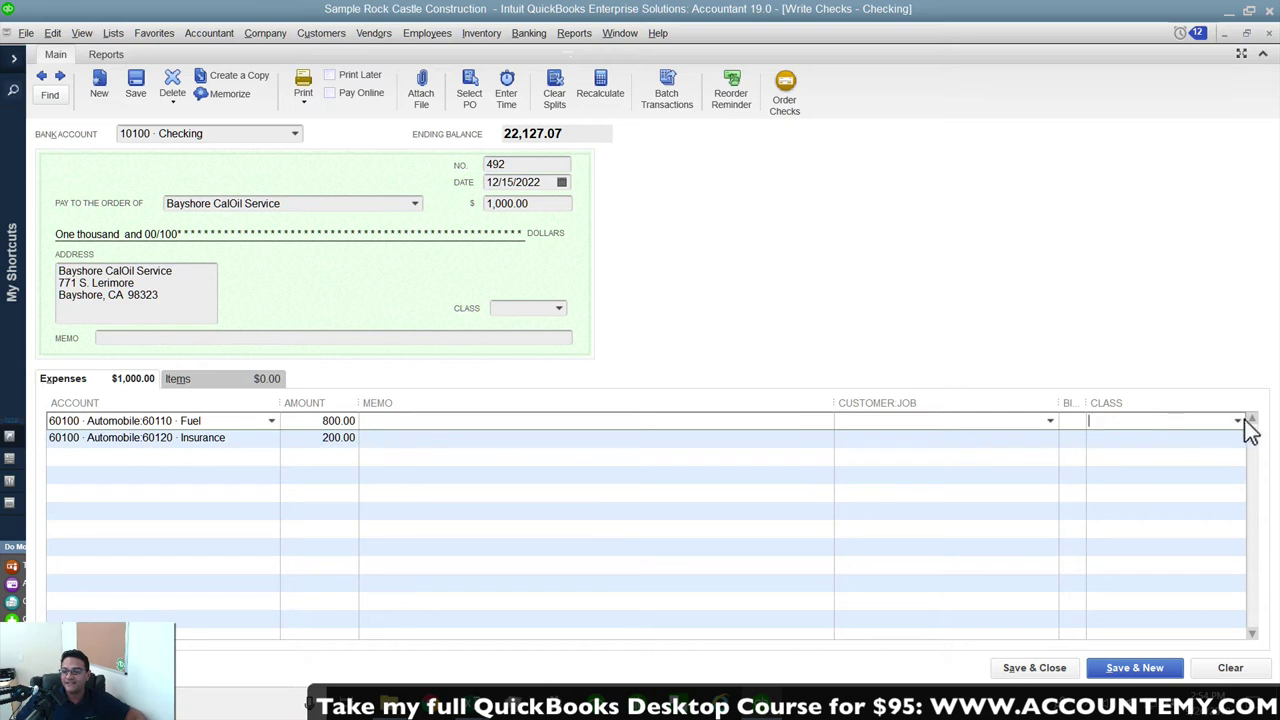
{"action": "left_click", "coordinate": [1240, 423]}
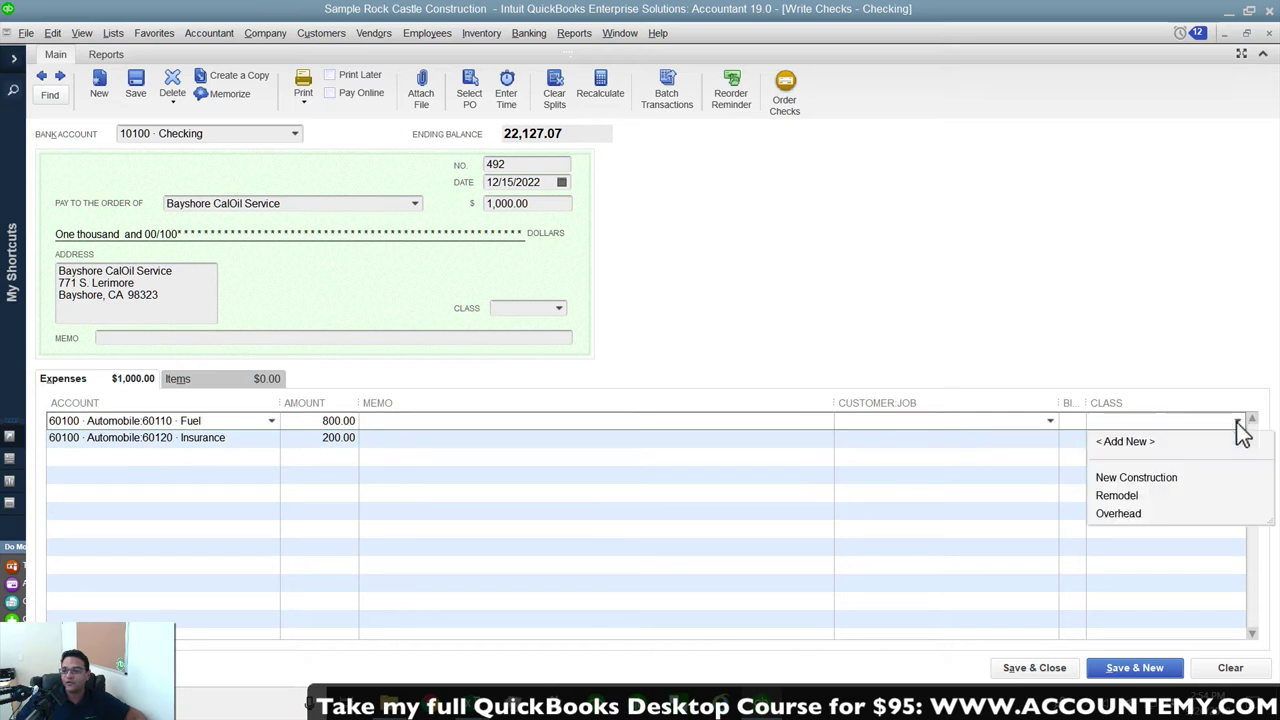
{"action": "left_click", "coordinate": [1160, 480]}
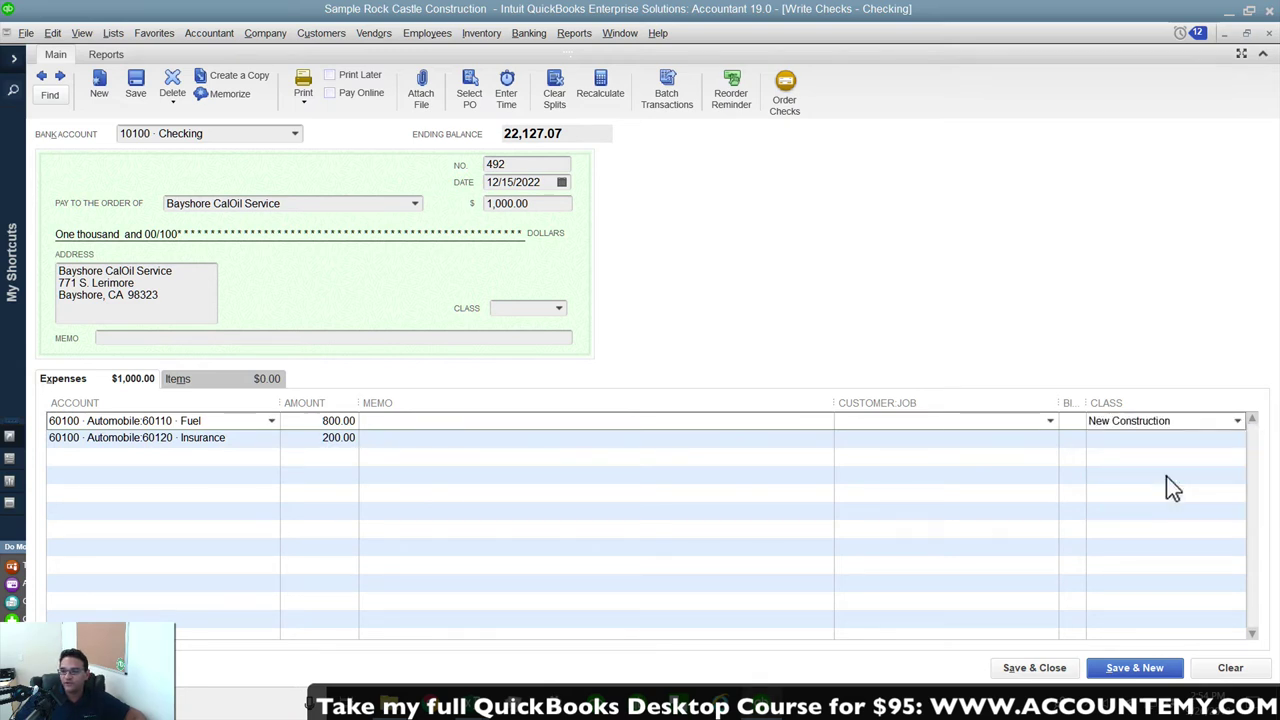
{"action": "left_click", "coordinate": [1205, 438]}
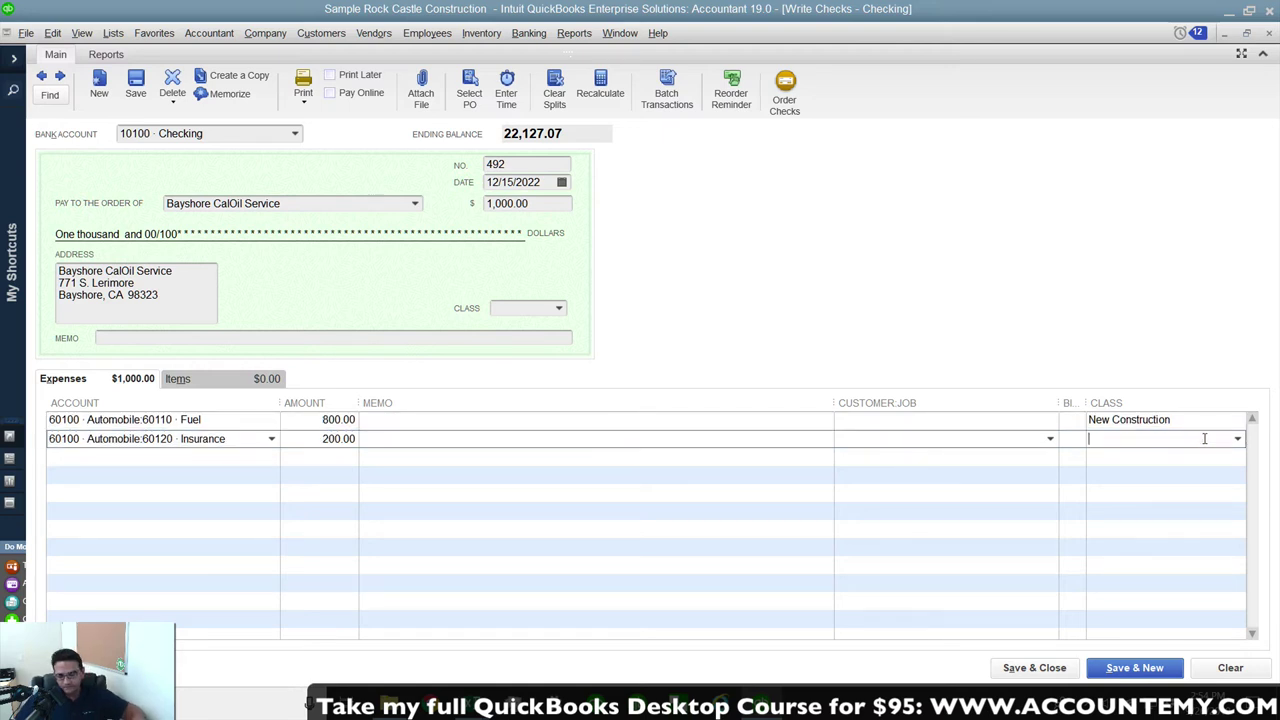
{"action": "left_click", "coordinate": [1239, 440]}
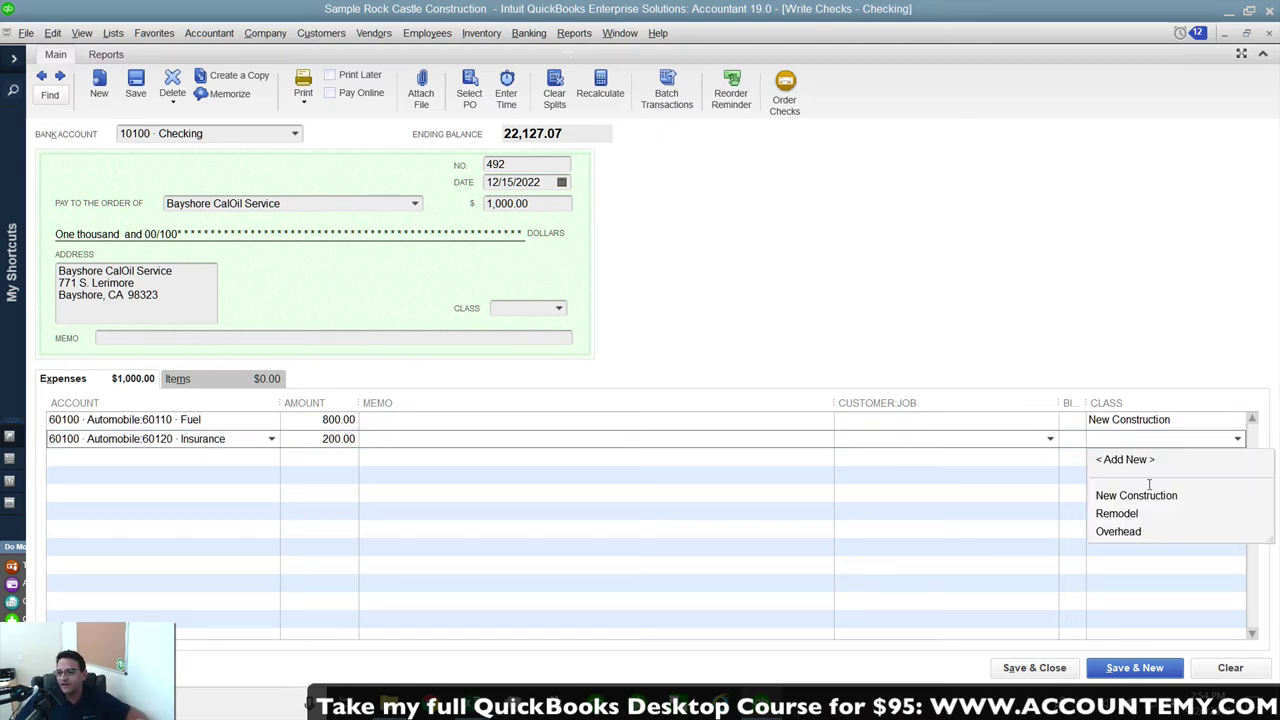
{"action": "key", "text": "Escape"}
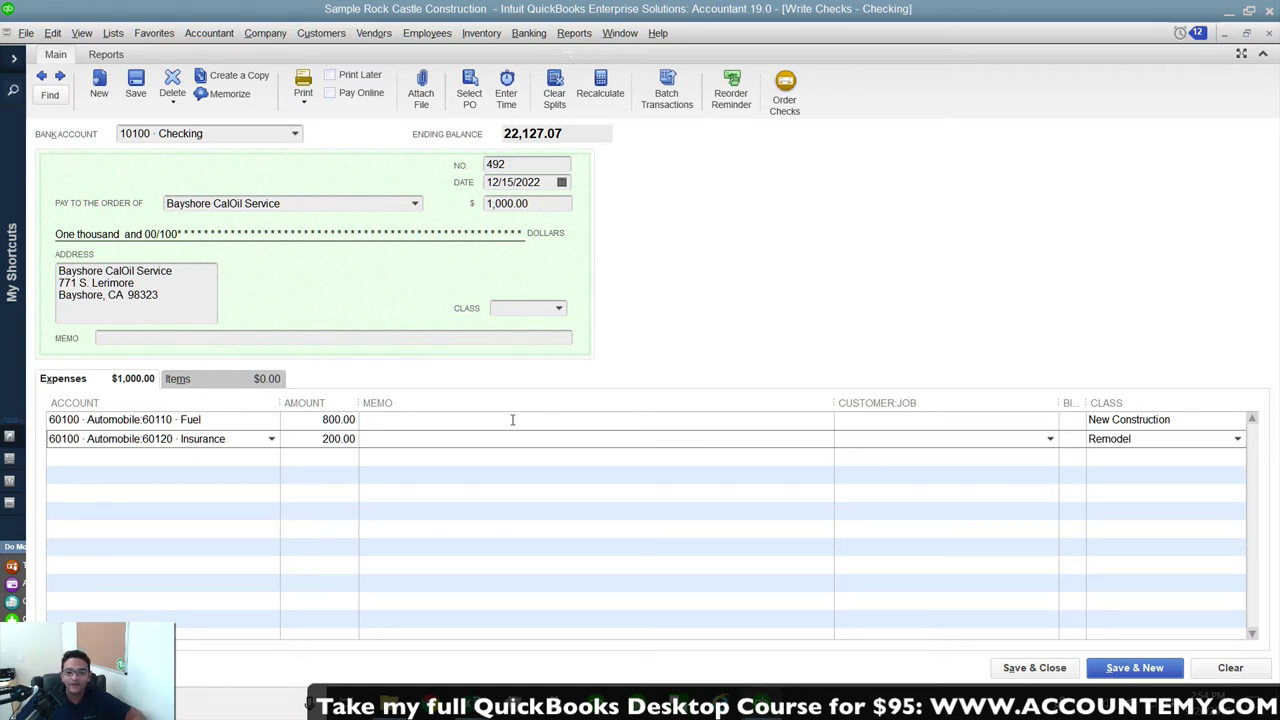
Enter the line memos "Fuel Memo" for the Fuel expense and "Insurance Memo" for the Insurance expense.
{"action": "left_click", "coordinate": [398, 418]}
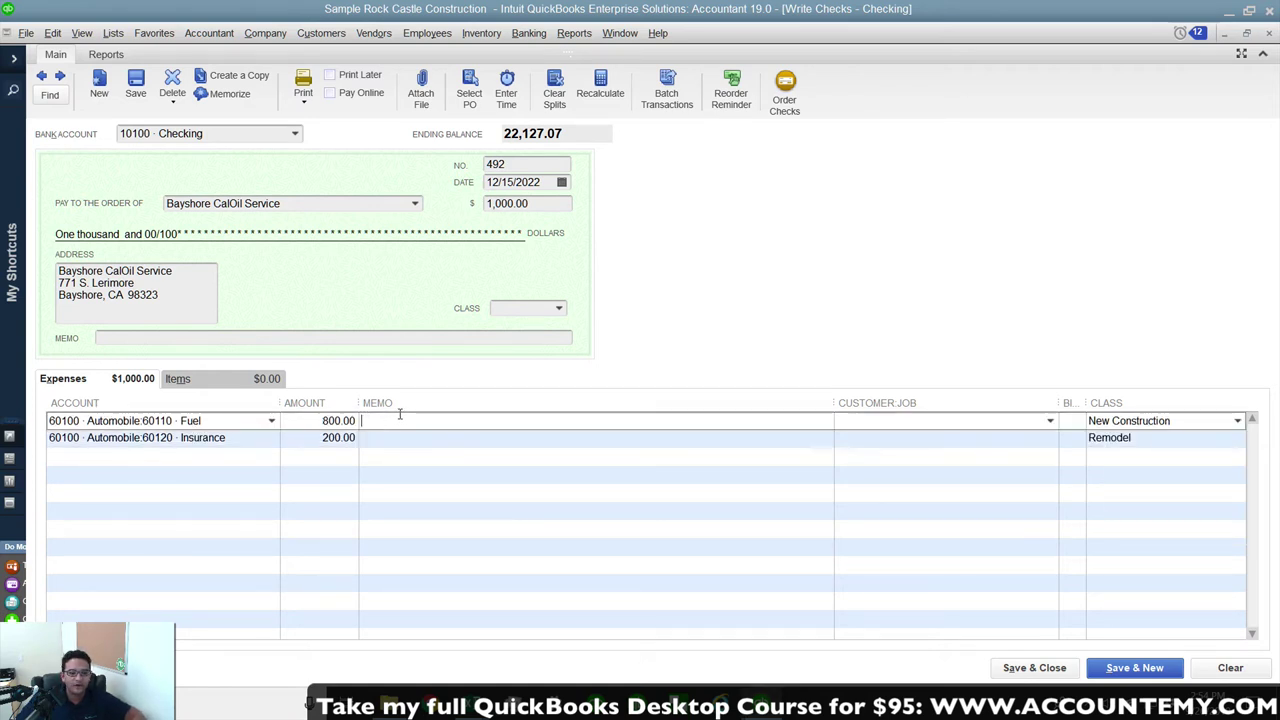
{"action": "type", "text": "Fuel Memo"}
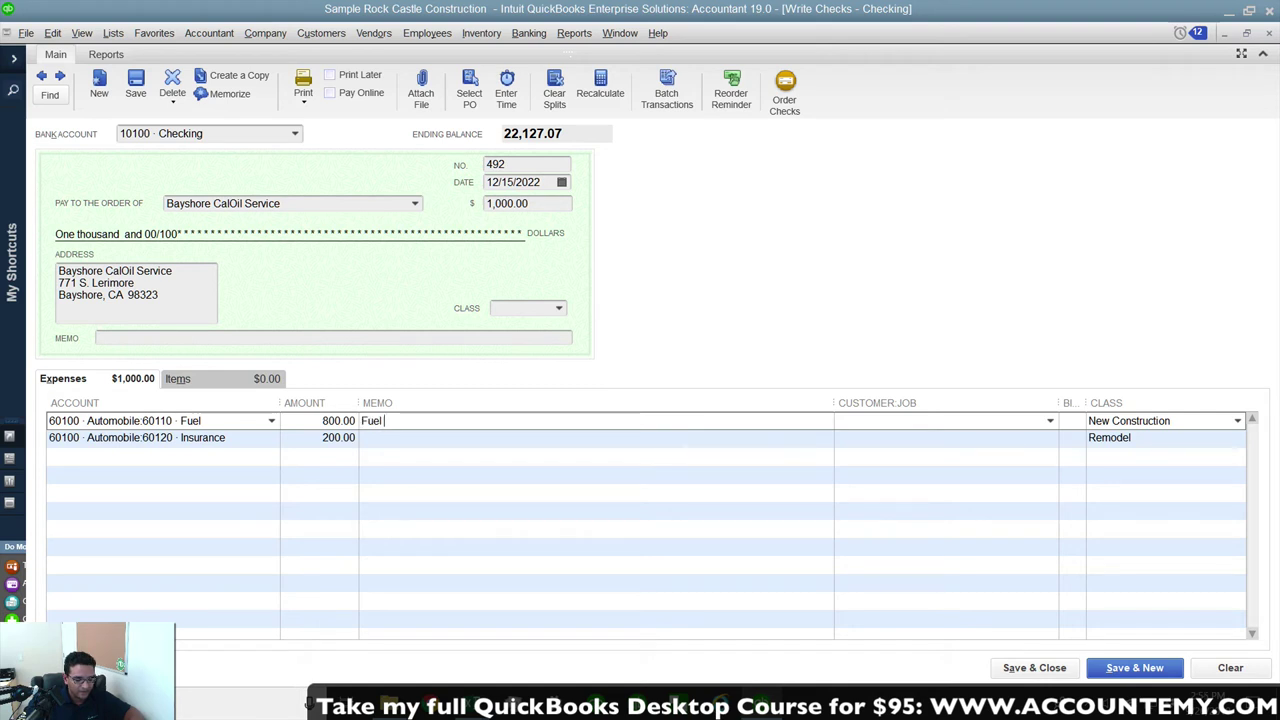
{"action": "left_click", "coordinate": [408, 439]}
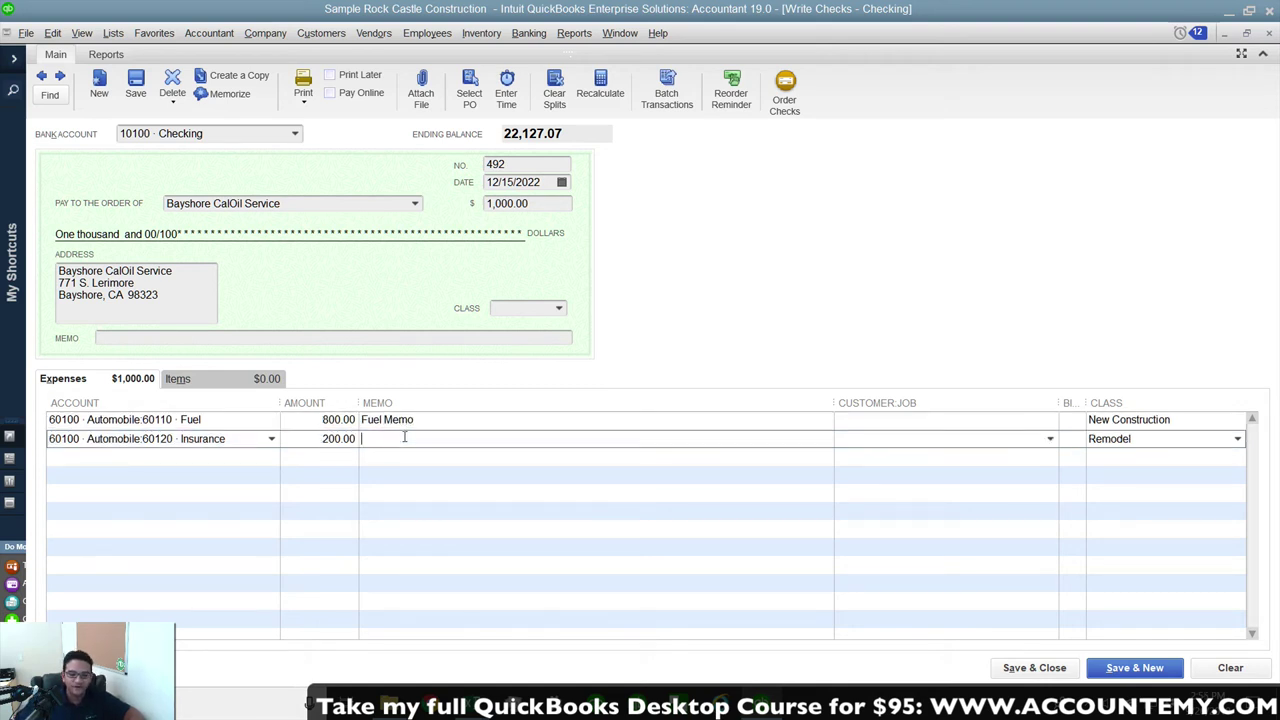
{"action": "type", "text": "Insurance Memo"}
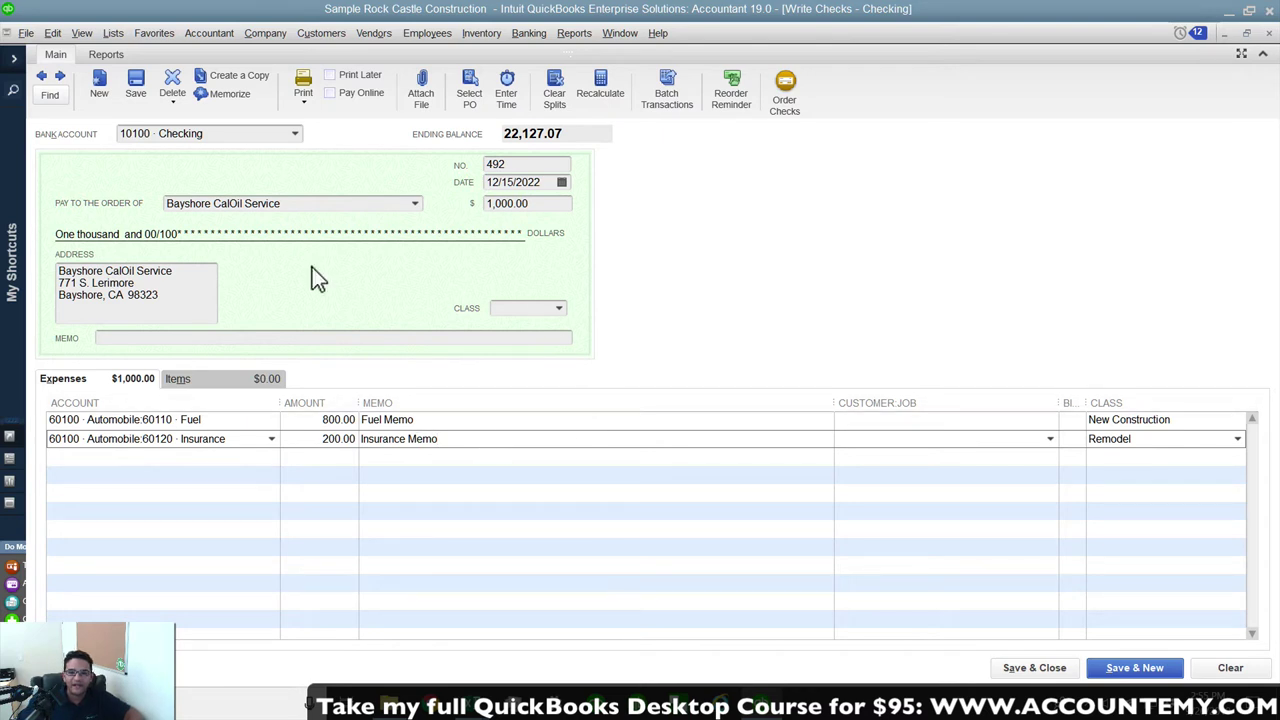
Assign the Fuel line to the customer who has the Family Room, Kitchen and Remodel Bathroom jobs.
{"action": "left_click", "coordinate": [524, 421]}
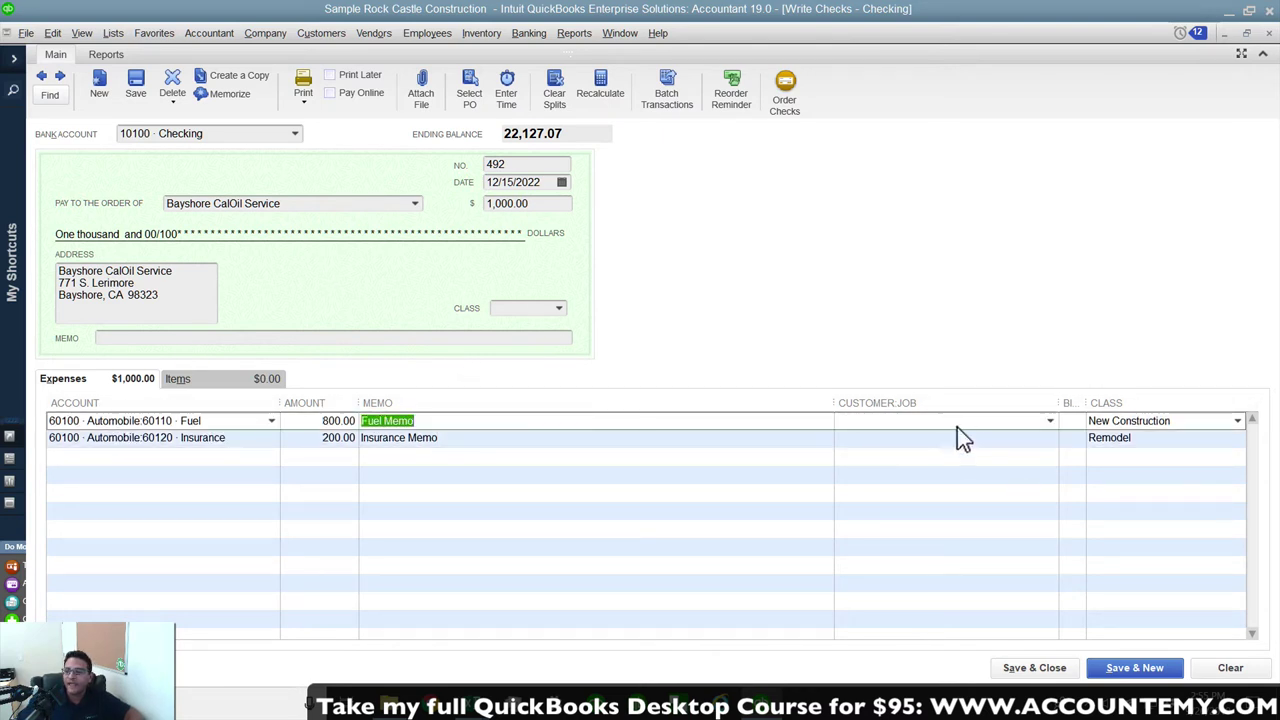
{"action": "left_click", "coordinate": [1047, 420]}
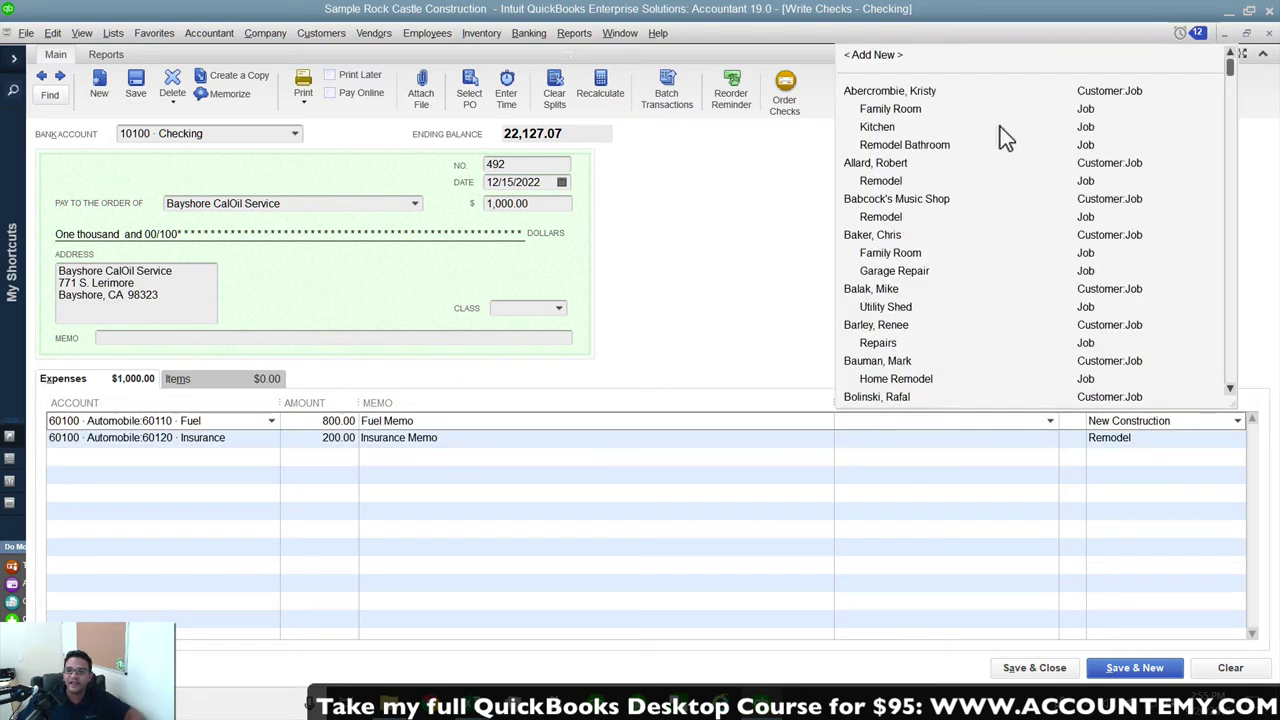
{"action": "left_click", "coordinate": [914, 91]}
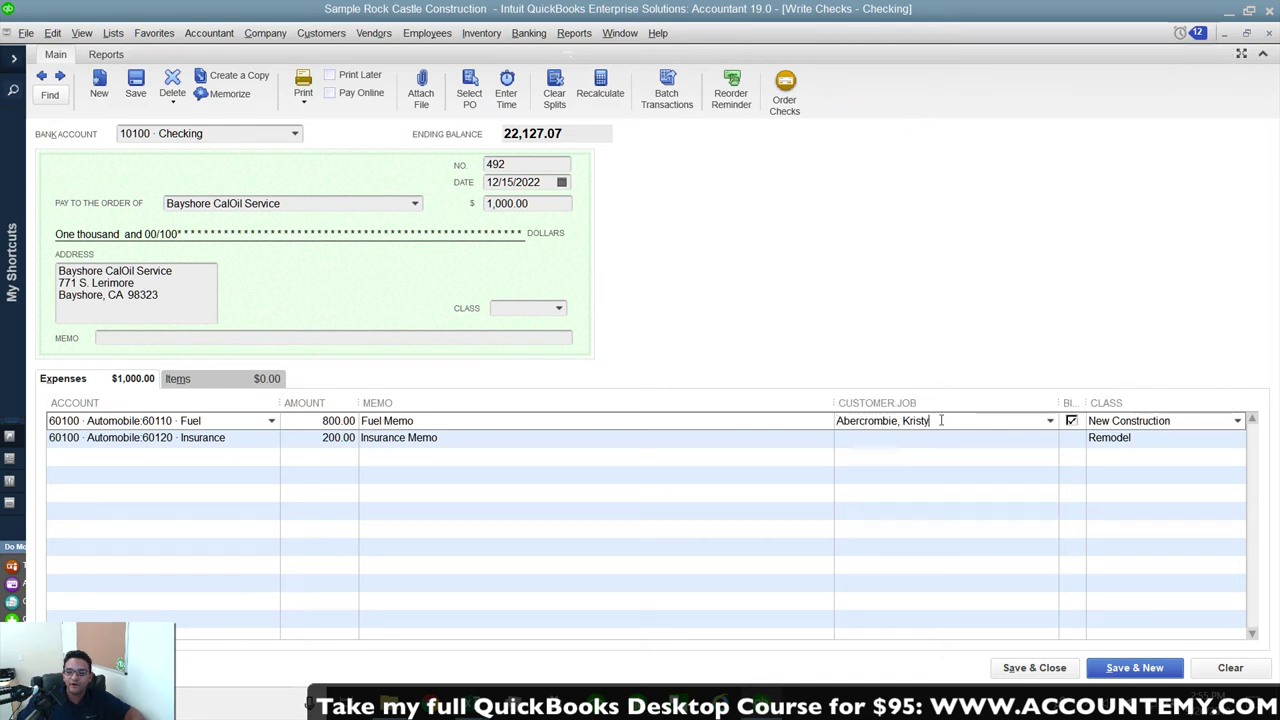
{"action": "left_click", "coordinate": [880, 421]}
Assign the Insurance line to the customer who has the Garage repairs and Room addition jobs, choosing the customer rather than a job.
{"action": "left_click", "coordinate": [1057, 439]}
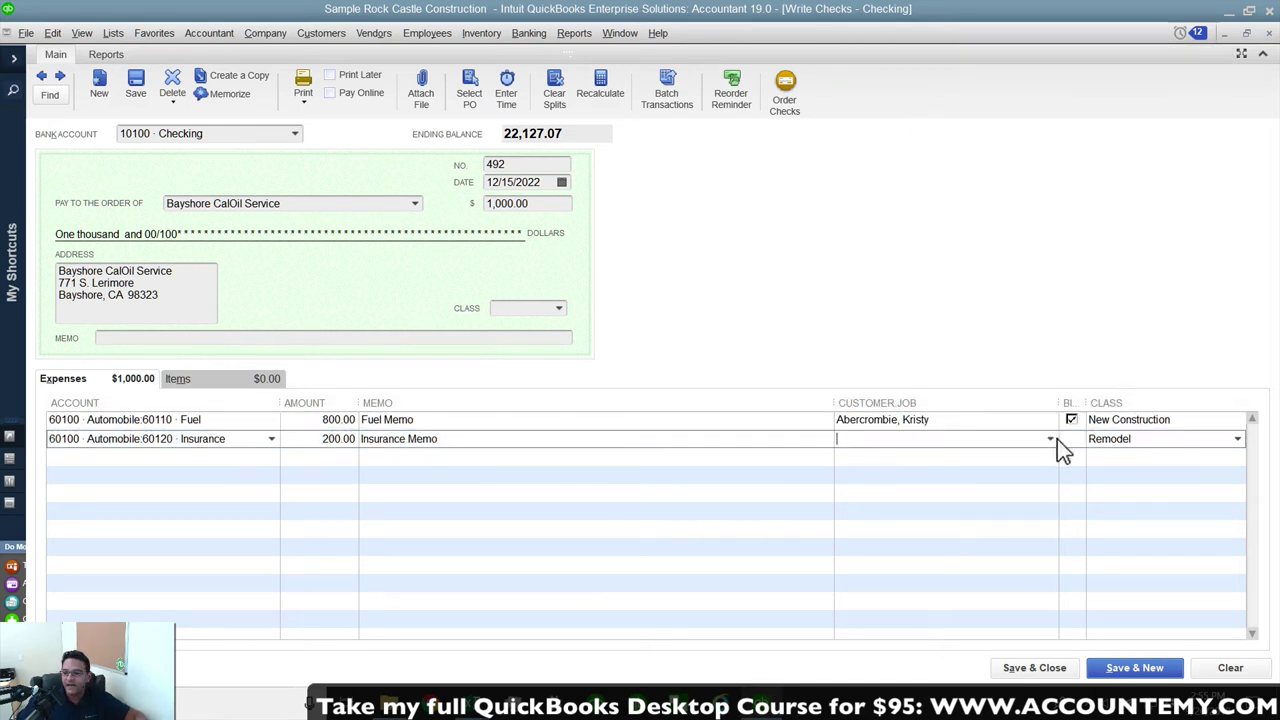
{"action": "left_click", "coordinate": [1048, 437]}
{"action": "left_click", "coordinate": [875, 183]}
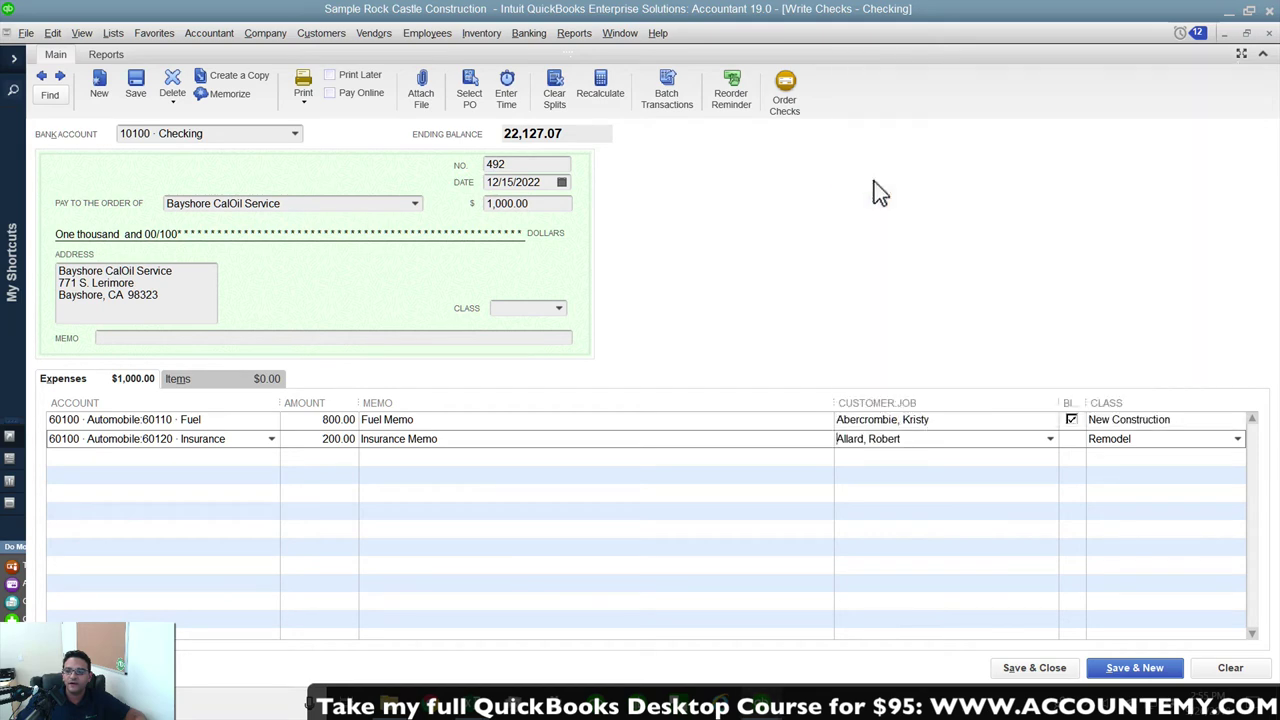
{"action": "left_click", "coordinate": [1050, 438]}
{"action": "scroll", "coordinate": [895, 392], "scroll_direction": "down", "scroll_amount": 15}
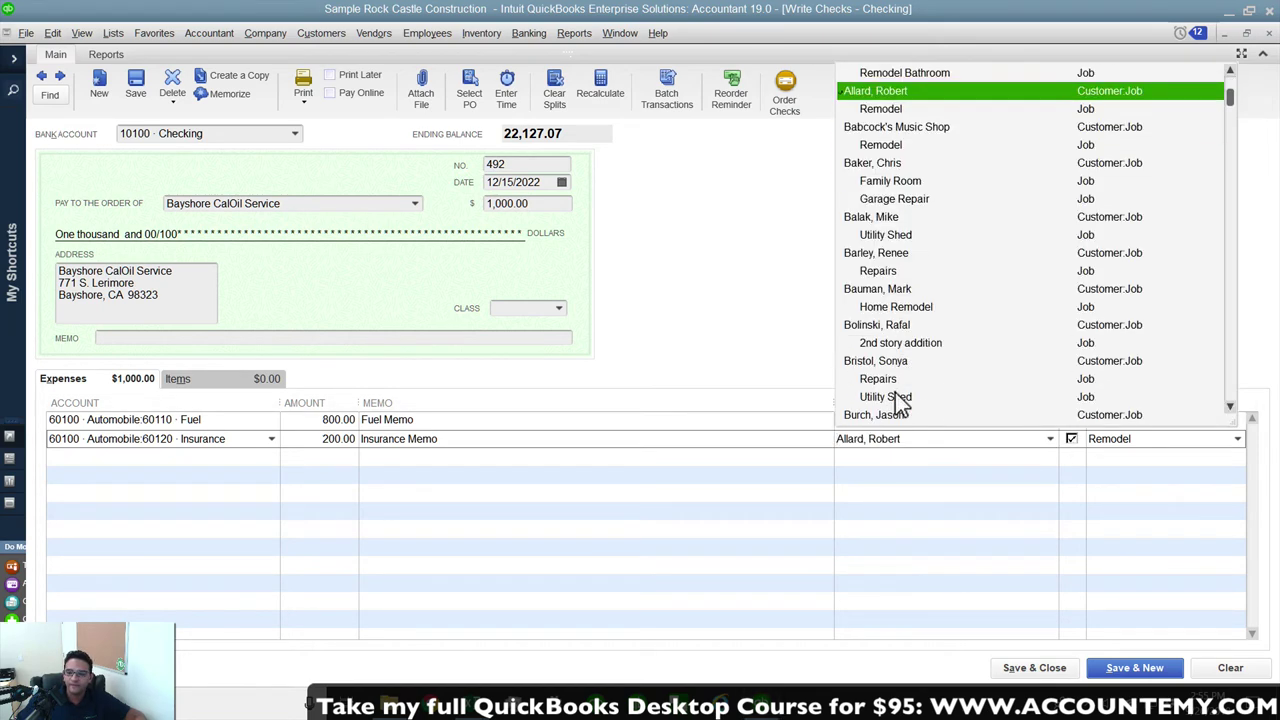
{"action": "left_click", "coordinate": [891, 387]}
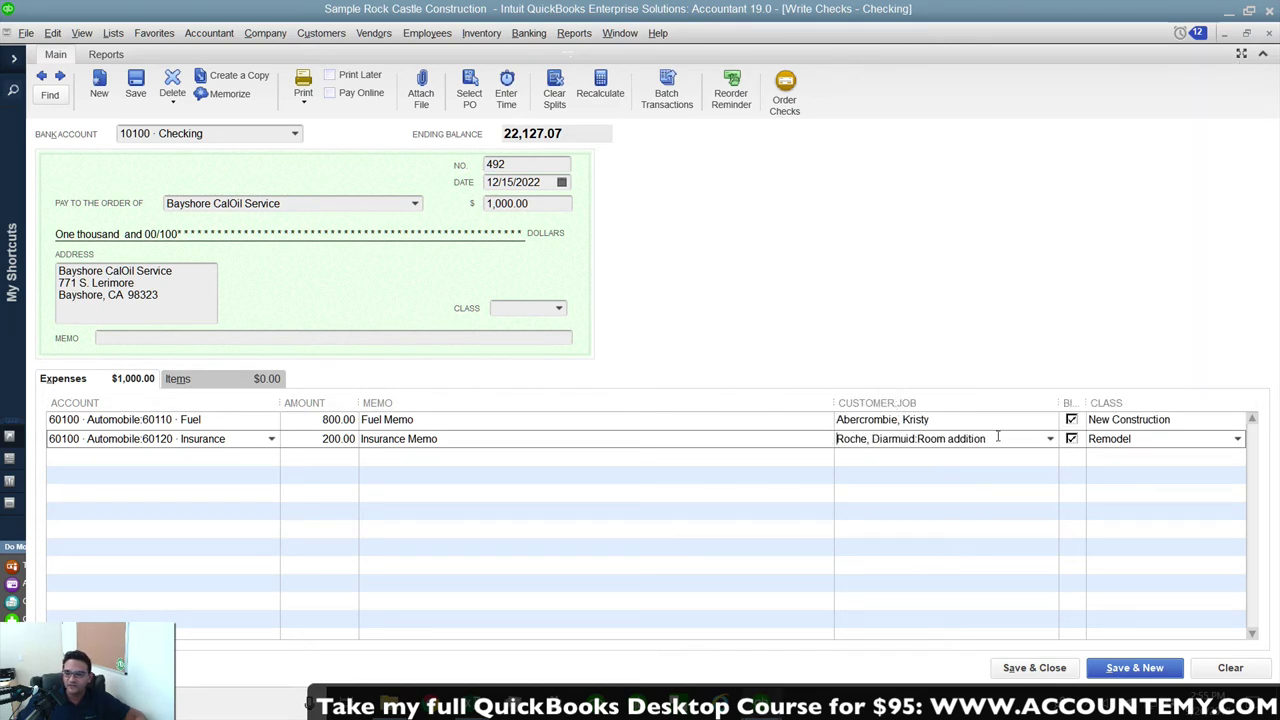
{"action": "left_click", "coordinate": [1047, 438]}
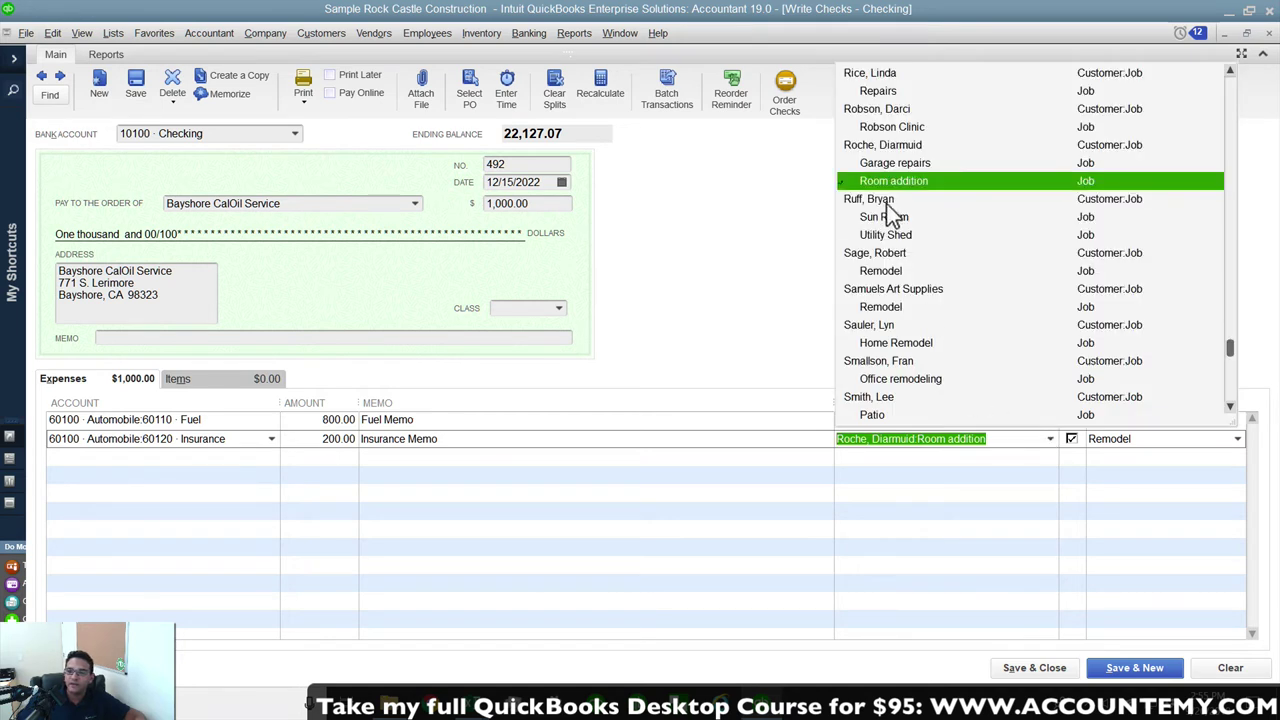
{"action": "left_click", "coordinate": [882, 145]}
{"action": "left_click", "coordinate": [414, 420]}
{"action": "left_click", "coordinate": [440, 438]}
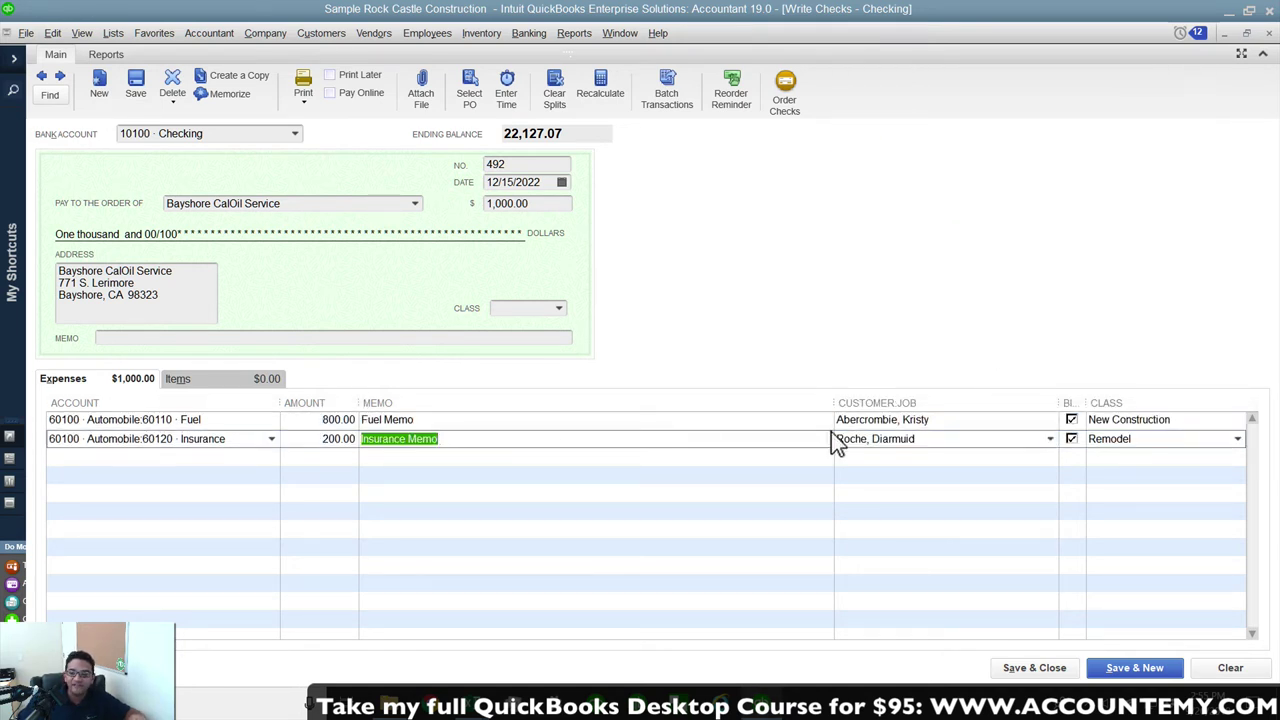
{"action": "left_click_drag", "start_coordinate": [836, 438], "coordinate": [891, 438]}
{"action": "left_click", "coordinate": [1155, 420]}
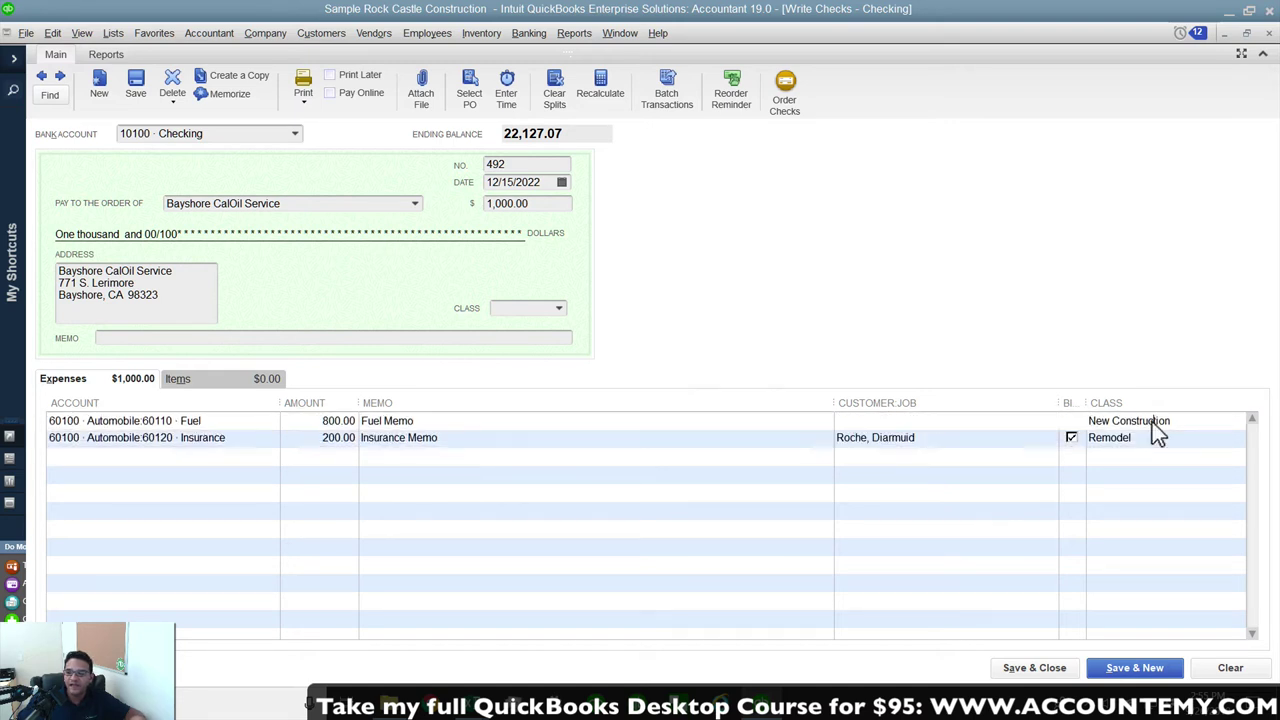
{"action": "left_click", "coordinate": [1143, 438]}
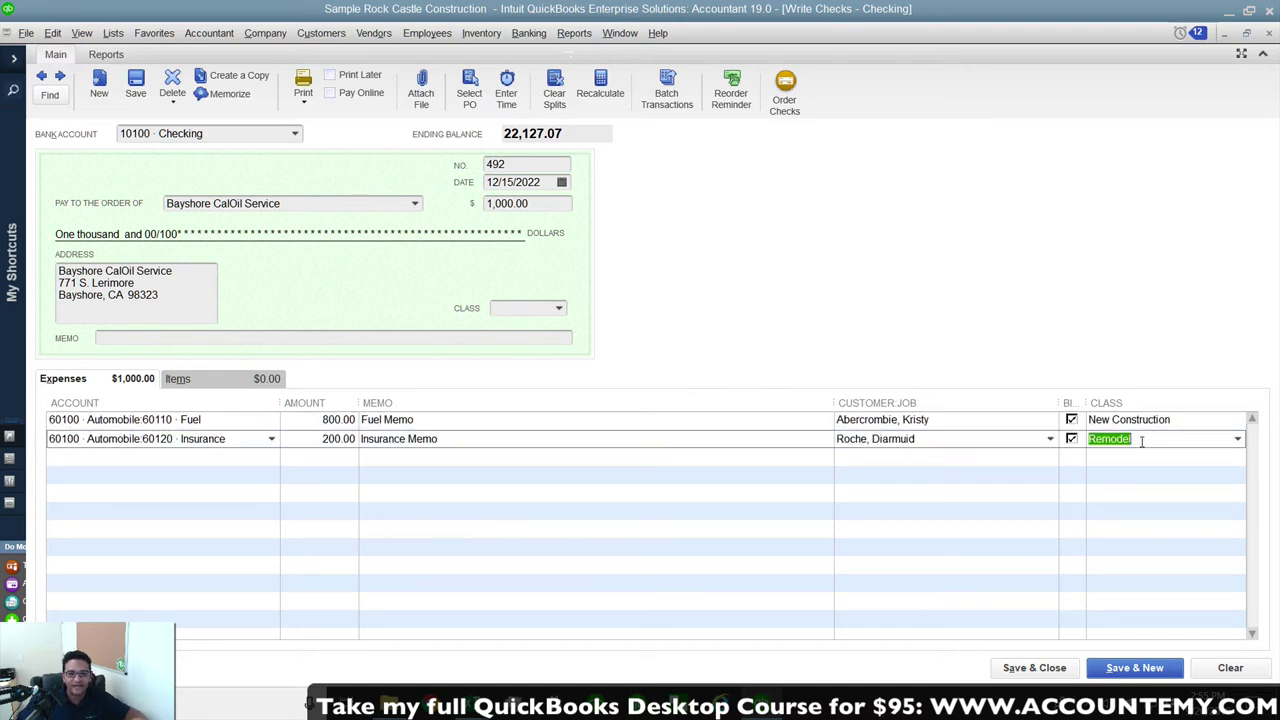
Enter "Check Memo" as the overall memo of the check.
{"action": "left_click", "coordinate": [110, 338]}
{"action": "type", "text": "Check Memo"}
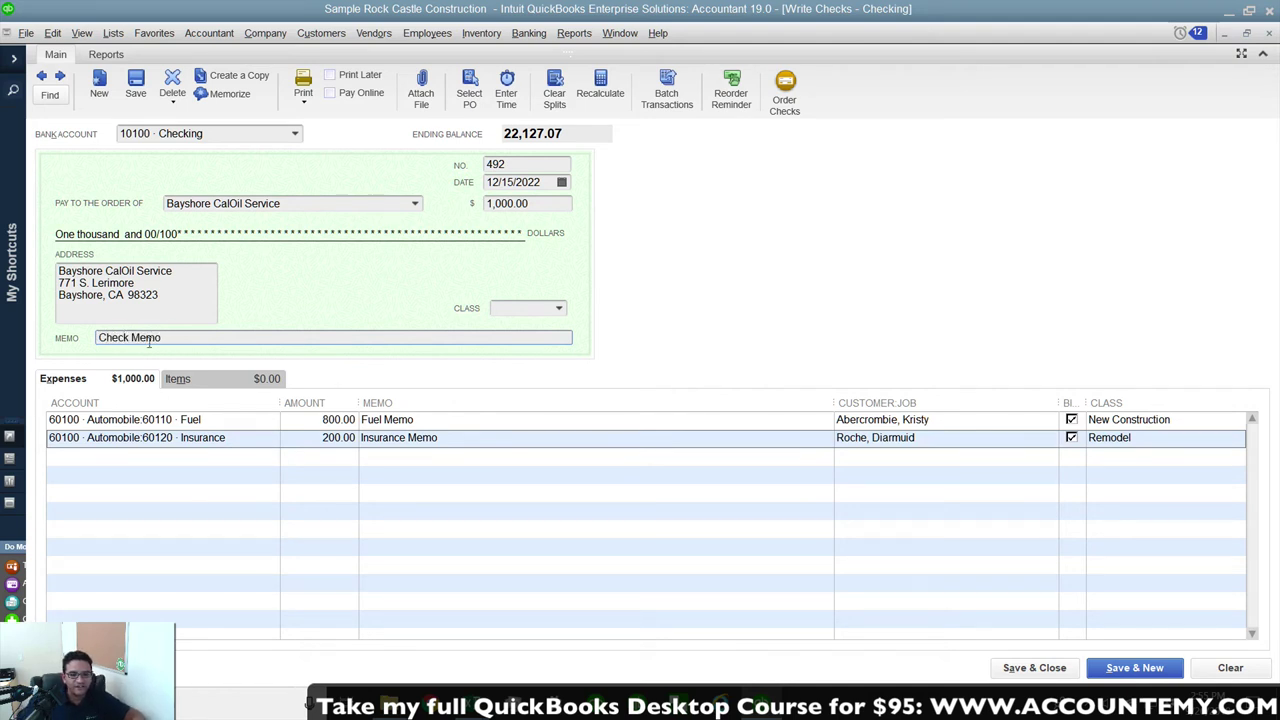
Review the check's overall memo and the separate memos on the Fuel and Insurance lines.
{"action": "left_click_drag", "start_coordinate": [160, 337], "coordinate": [70, 334]}
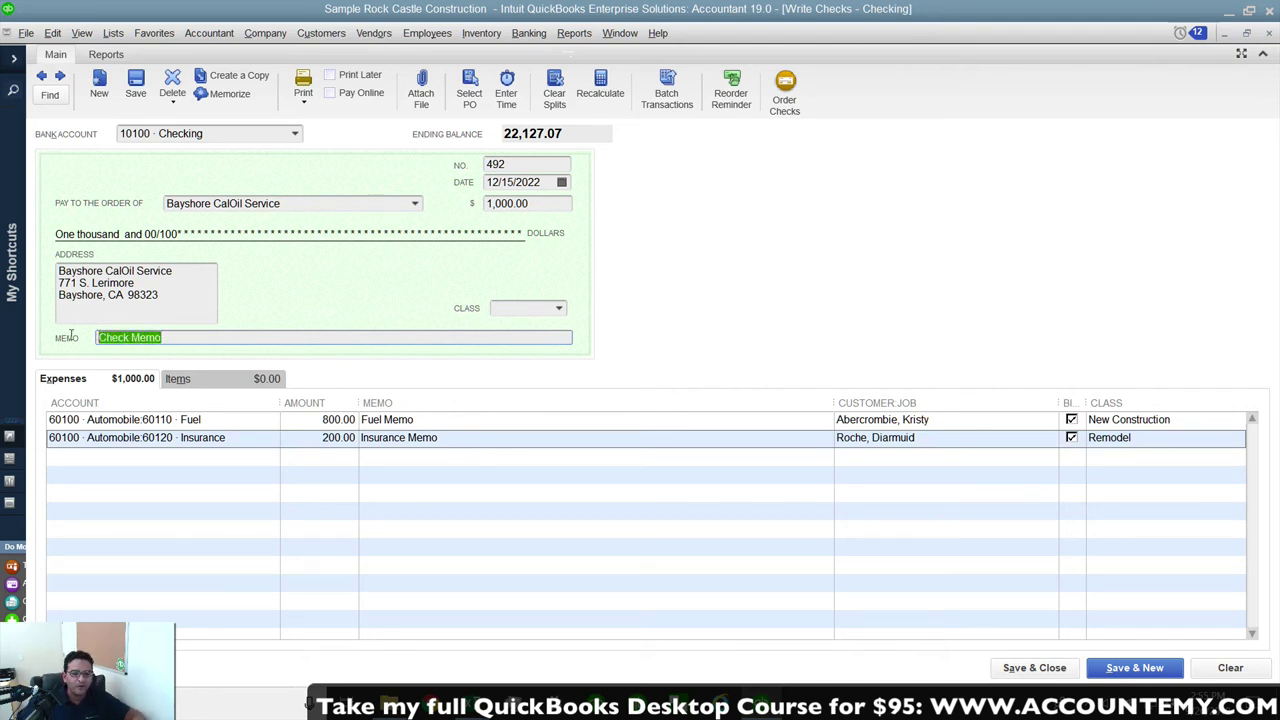
{"action": "left_click", "coordinate": [429, 420]}
{"action": "left_click", "coordinate": [452, 444]}
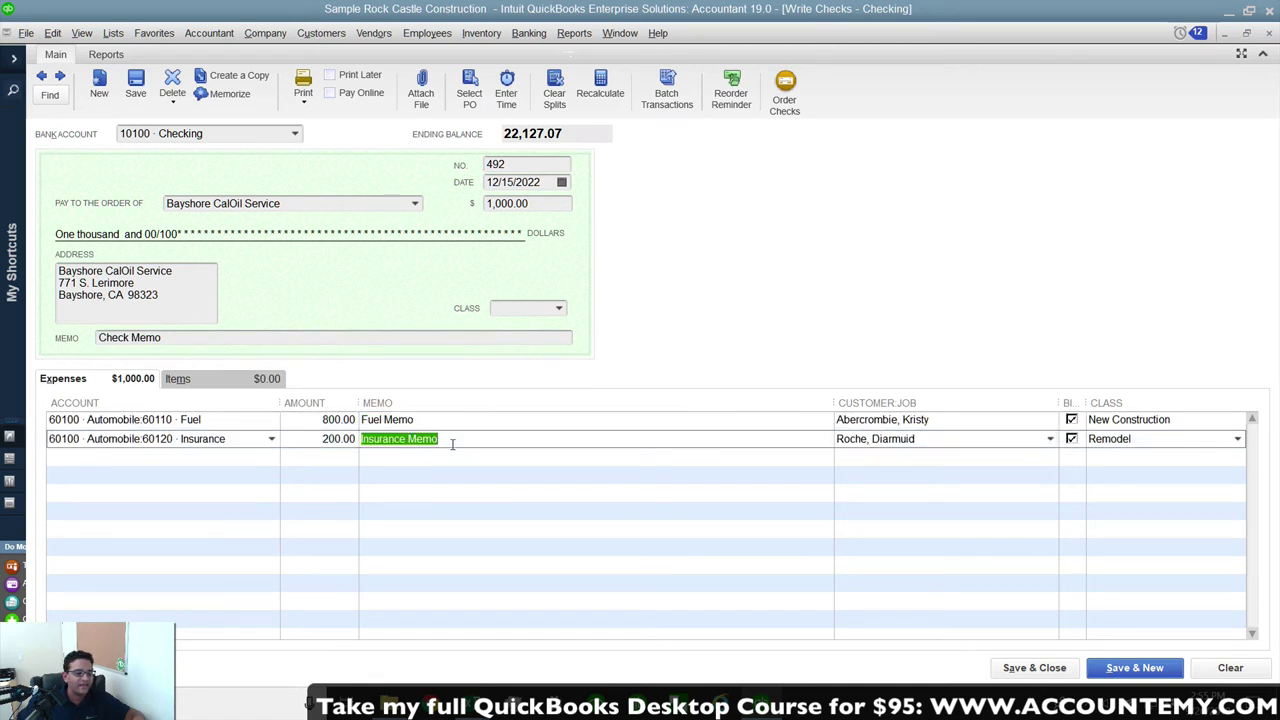
{"action": "key", "text": "Up"}
{"action": "key", "text": "Down"}
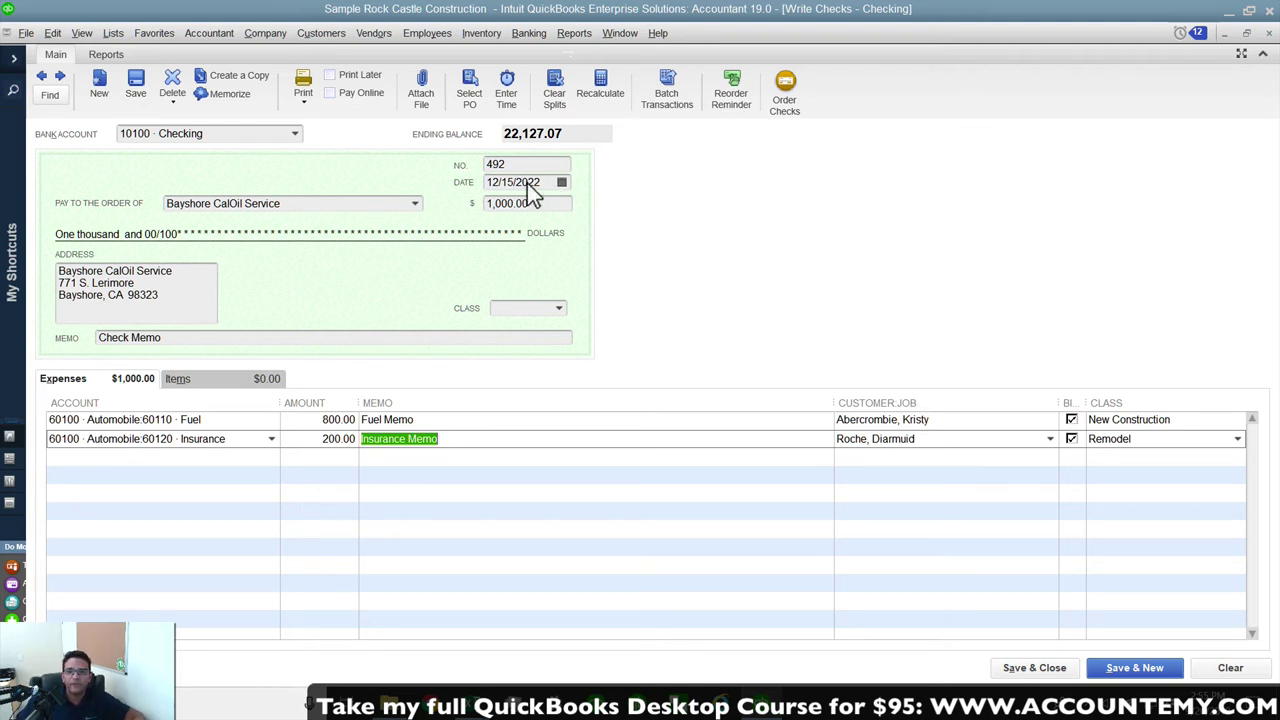
Change the check's date to 01/03/2023.
{"action": "key", "text": "alt+Down"}
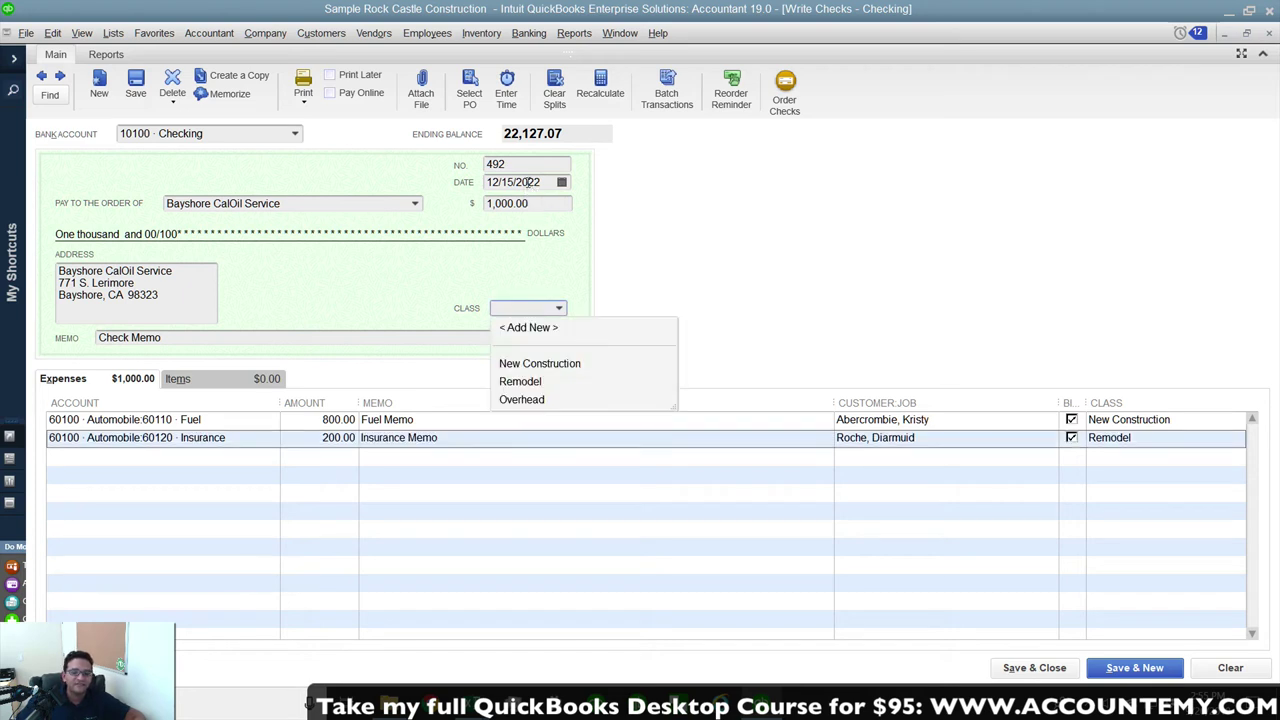
{"action": "left_click", "coordinate": [527, 182]}
{"action": "left_click", "coordinate": [561, 182]}
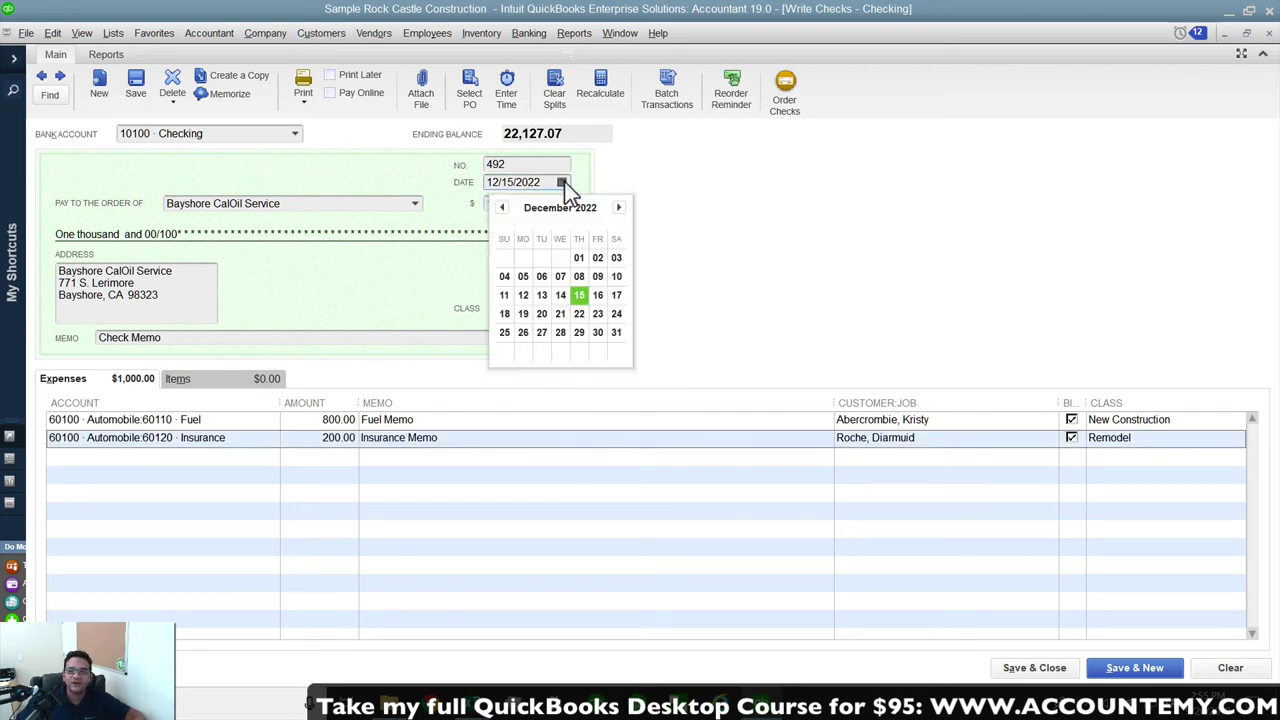
{"action": "left_click", "coordinate": [621, 208]}
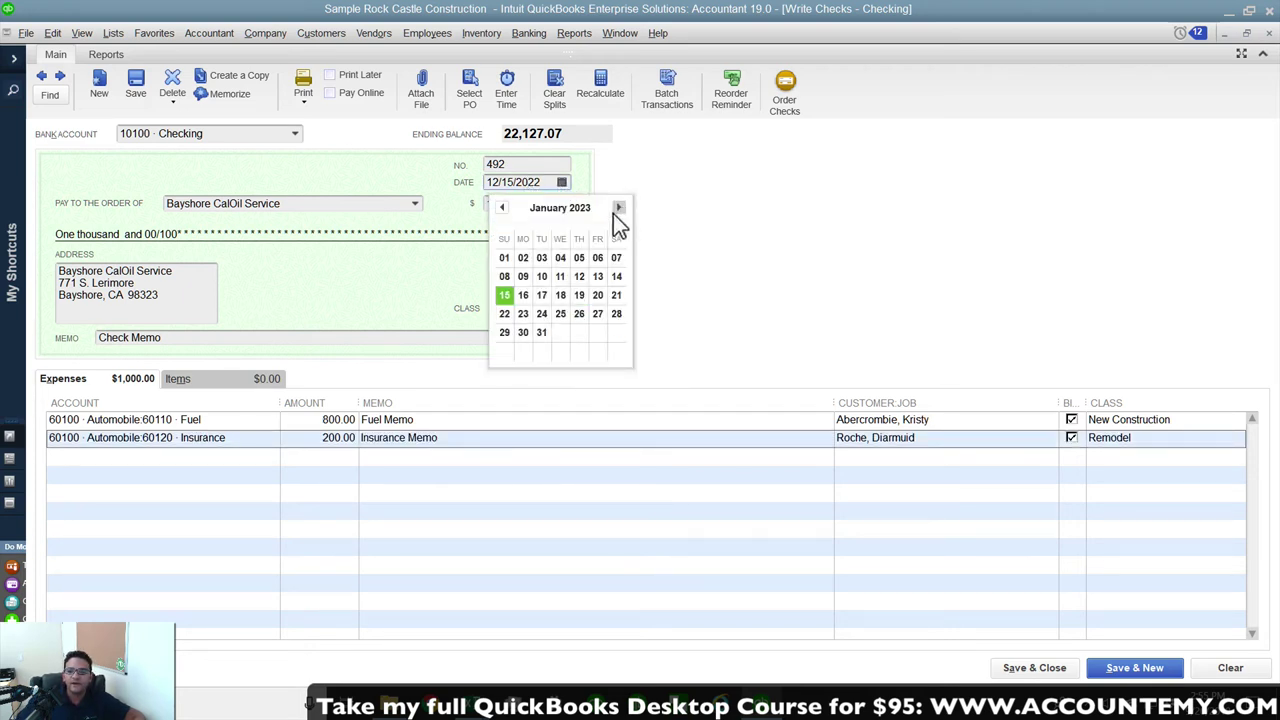
{"action": "left_click", "coordinate": [541, 258]}
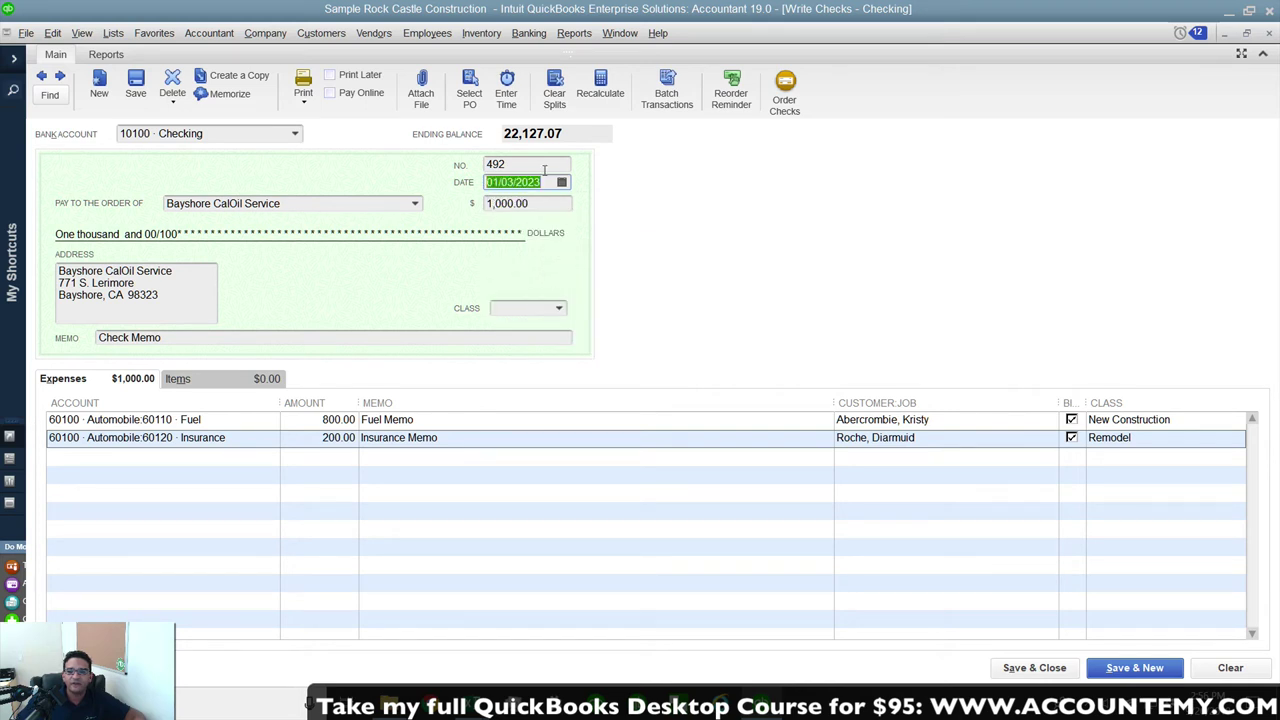
Copy the check's date for reuse and save the check.
{"action": "right_click", "coordinate": [527, 188]}
{"action": "left_click", "coordinate": [559, 243]}
{"action": "left_click", "coordinate": [519, 200]}
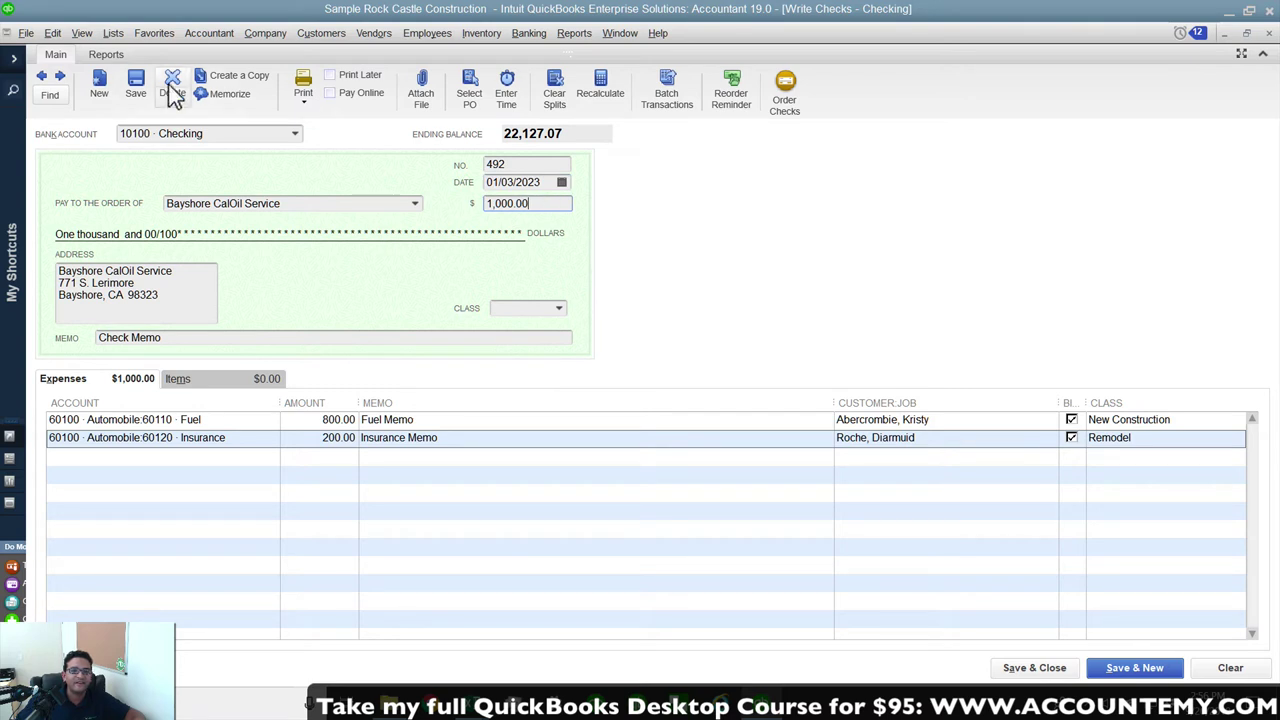
{"action": "left_click", "coordinate": [135, 80]}
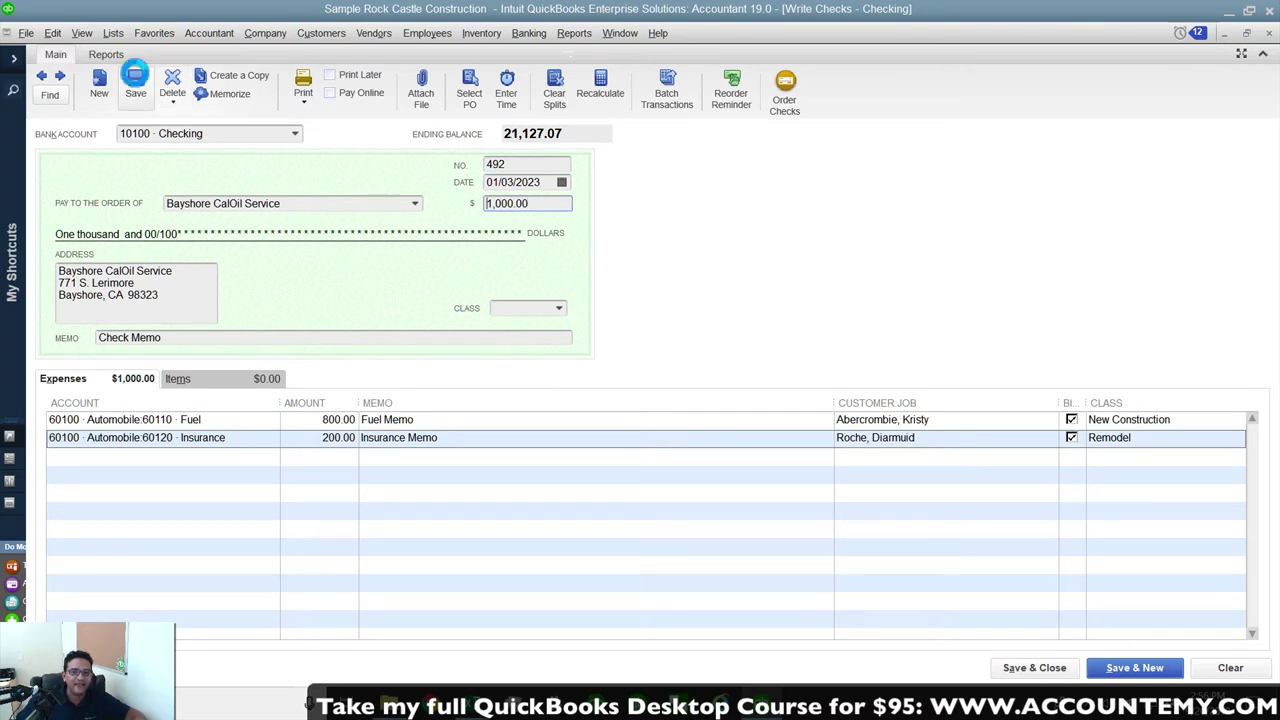
Create a custom Transaction Detail report.
{"action": "left_click", "coordinate": [589, 40]}
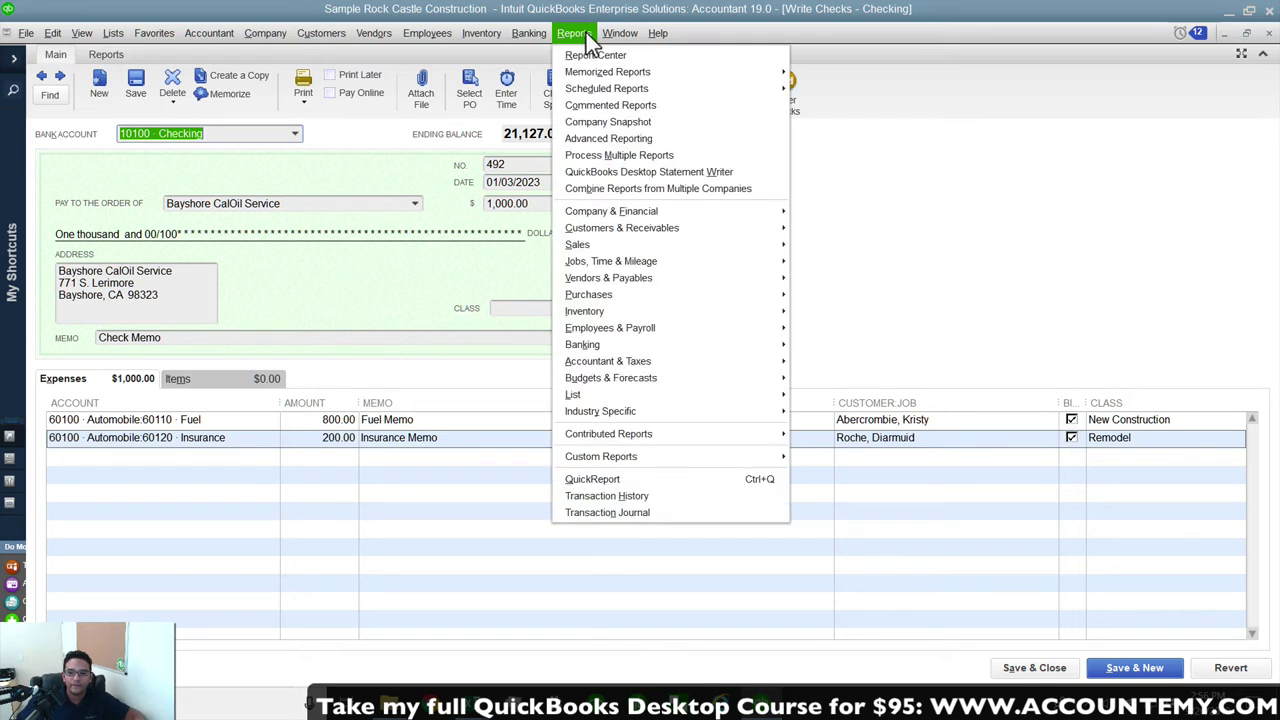
{"action": "mouse_move", "coordinate": [624, 468]}
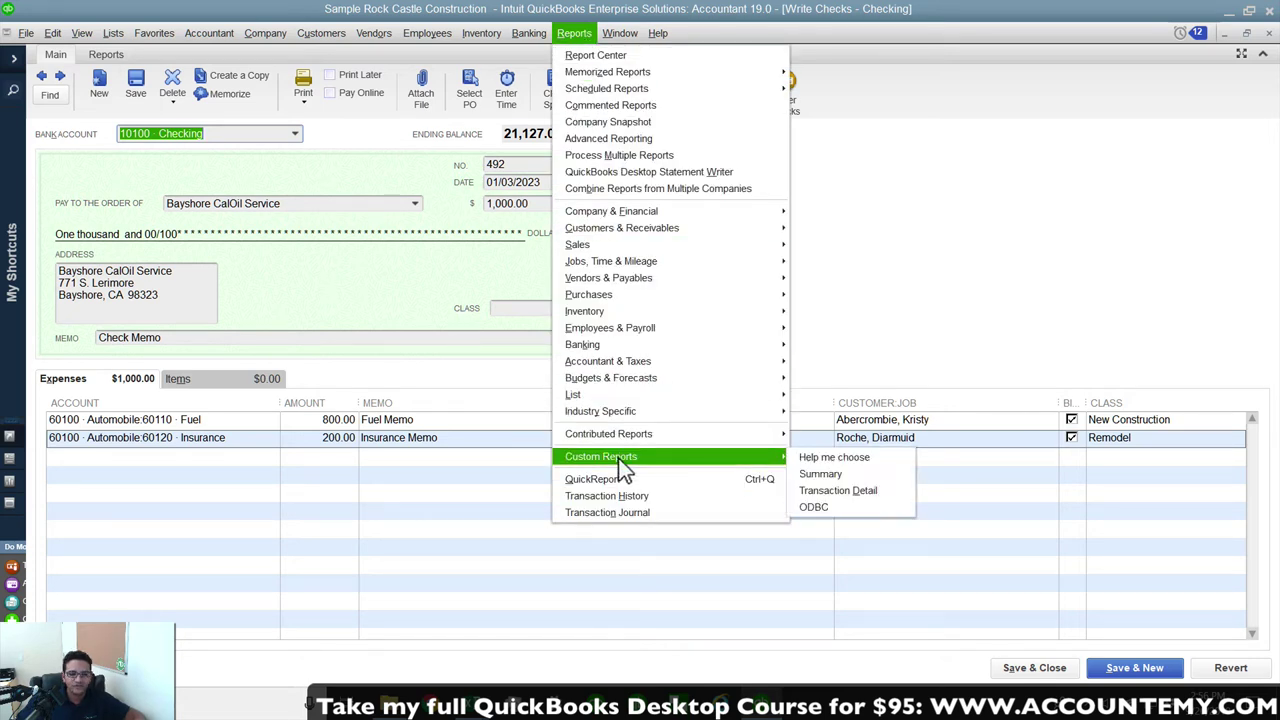
{"action": "left_click", "coordinate": [842, 494]}
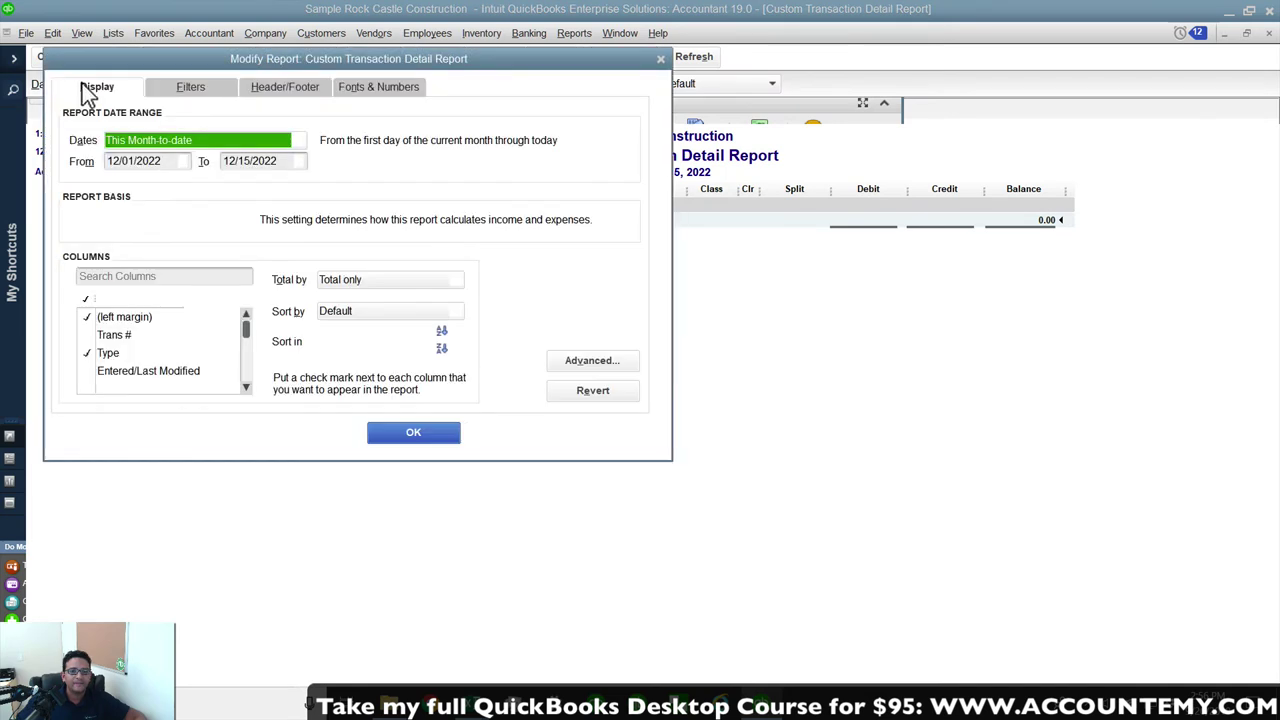
Limit the report's date range to 01/03/2023 through 01/03/2023 and generate the report.
{"action": "left_click_drag", "start_coordinate": [157, 161], "coordinate": [55, 160]}
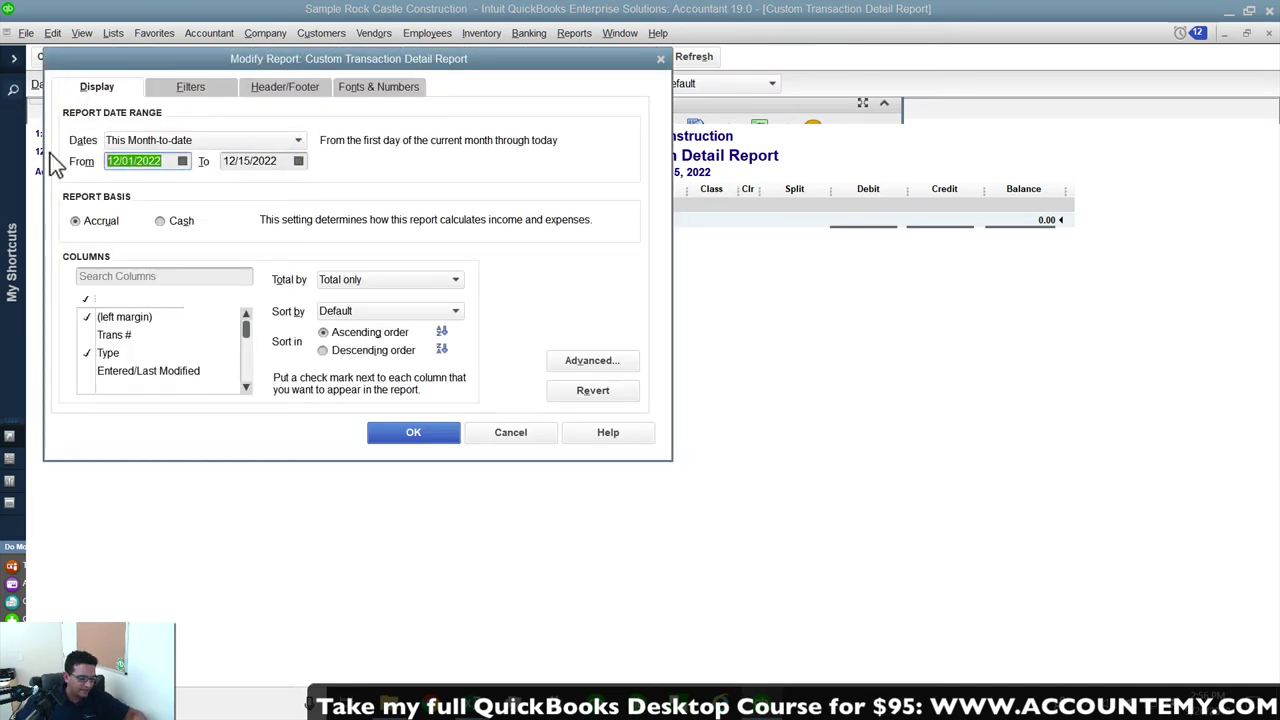
{"action": "type", "text": "01/03/2023"}
{"action": "left_click", "coordinate": [272, 162]}
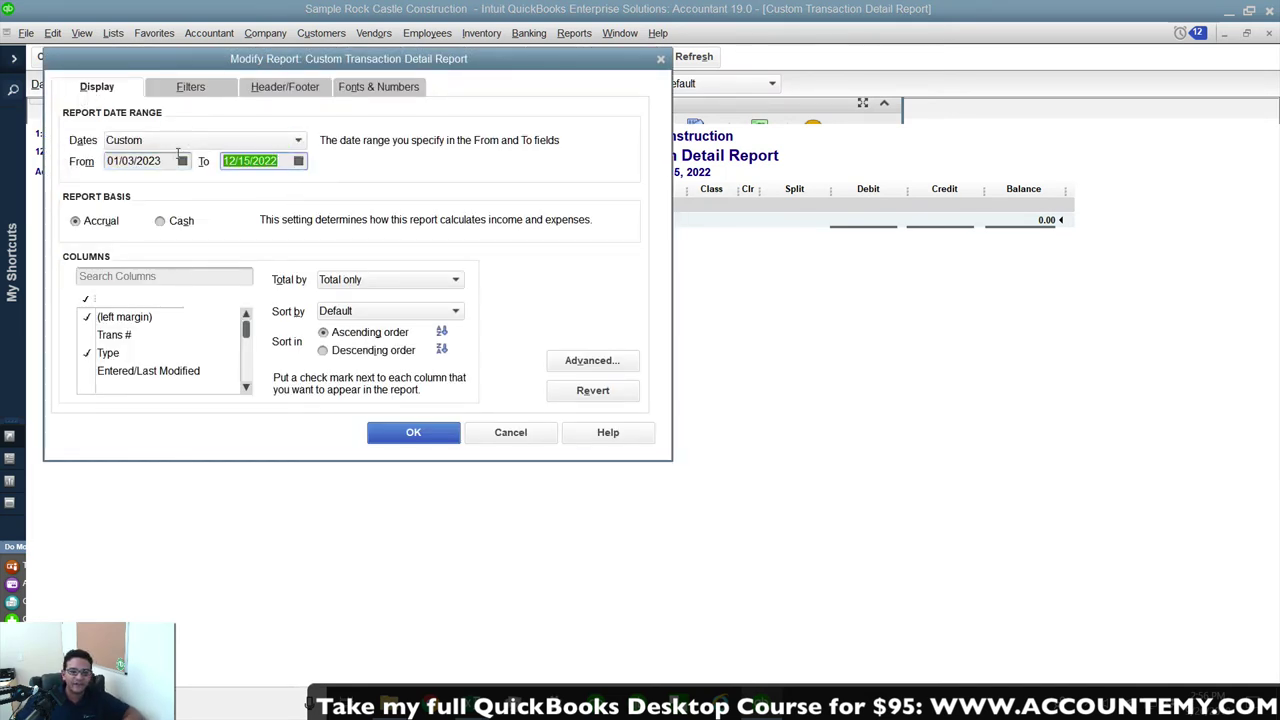
{"action": "key", "text": "ctrl+v"}
{"action": "left_click_drag", "start_coordinate": [282, 161], "coordinate": [55, 158]}
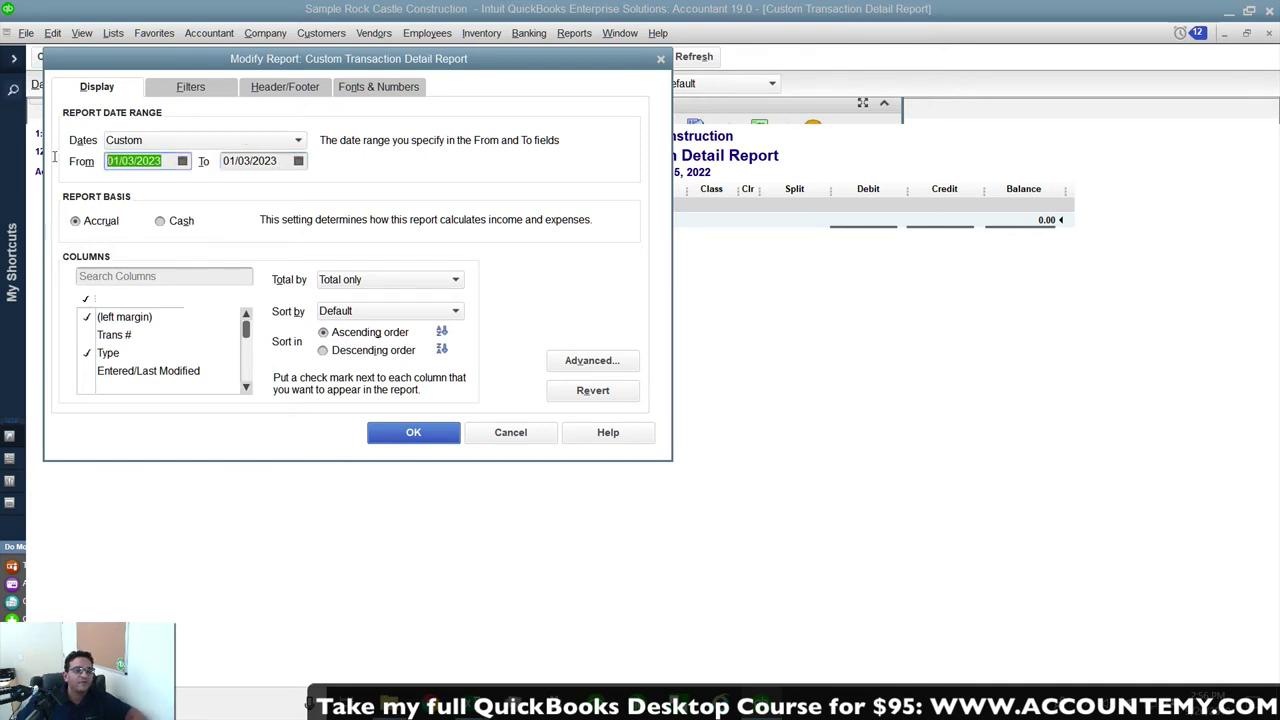
{"action": "left_click", "coordinate": [190, 88]}
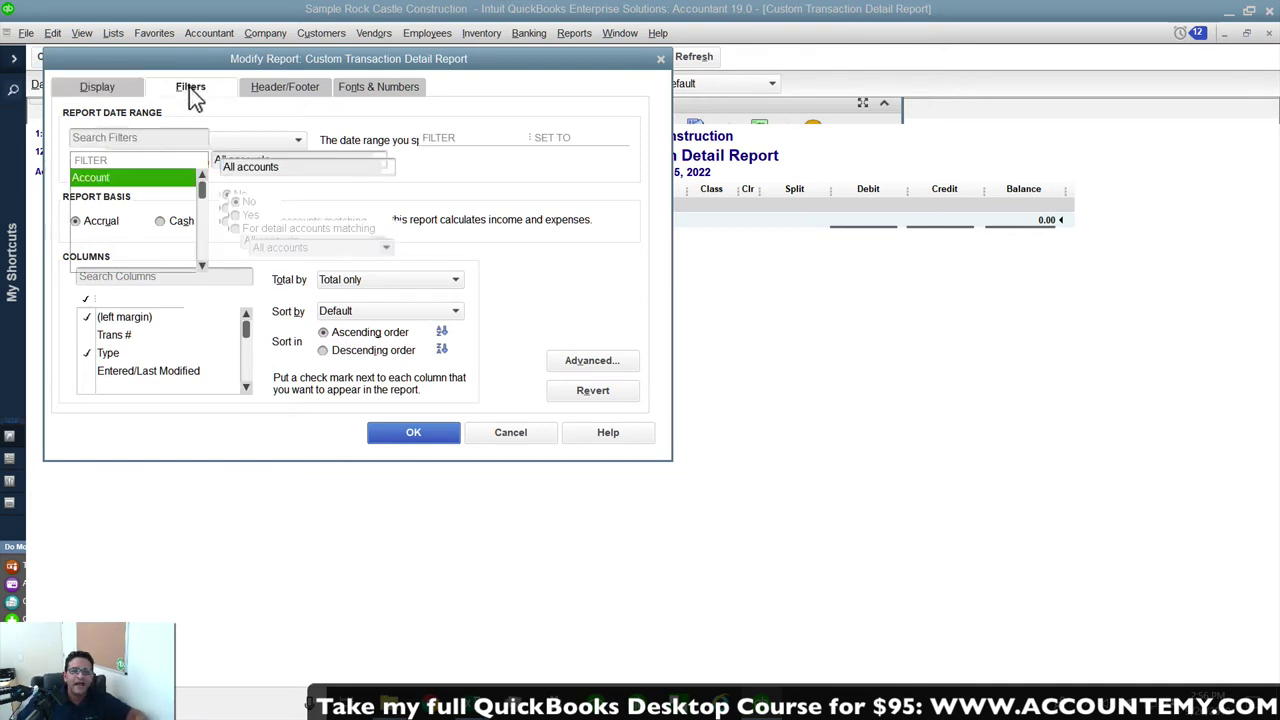
{"action": "left_click", "coordinate": [111, 88]}
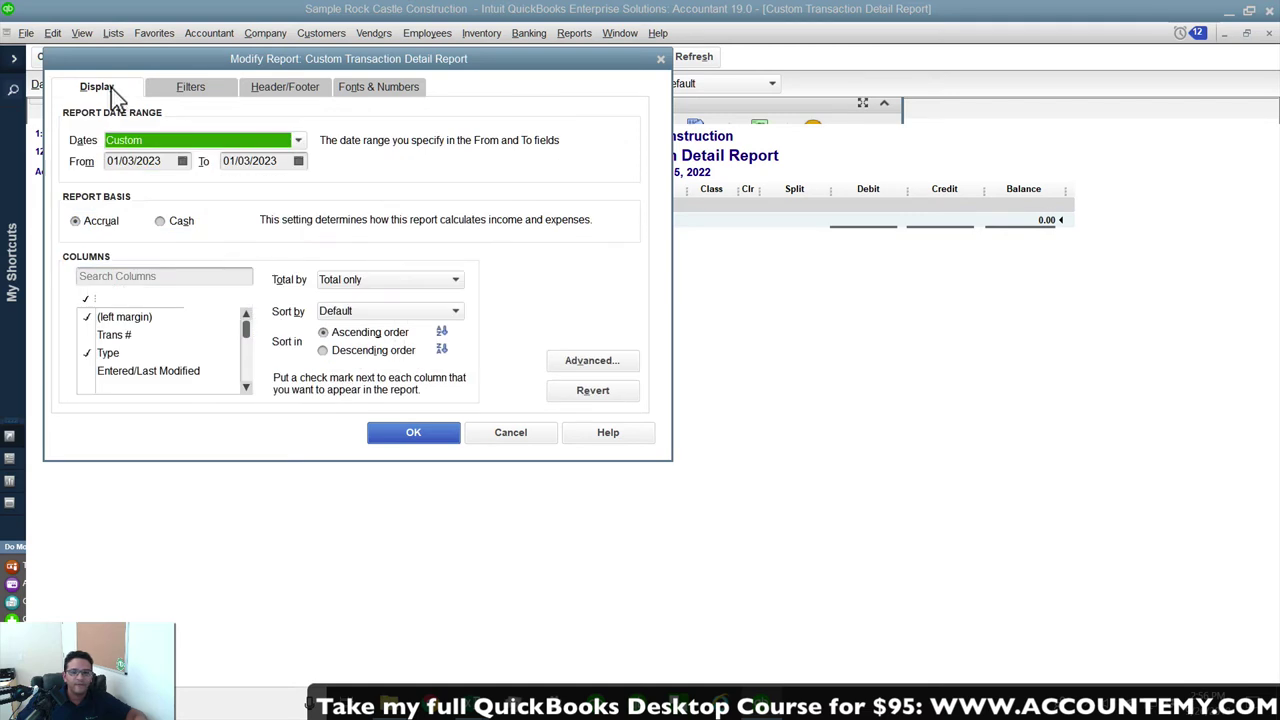
{"action": "left_click", "coordinate": [406, 435]}
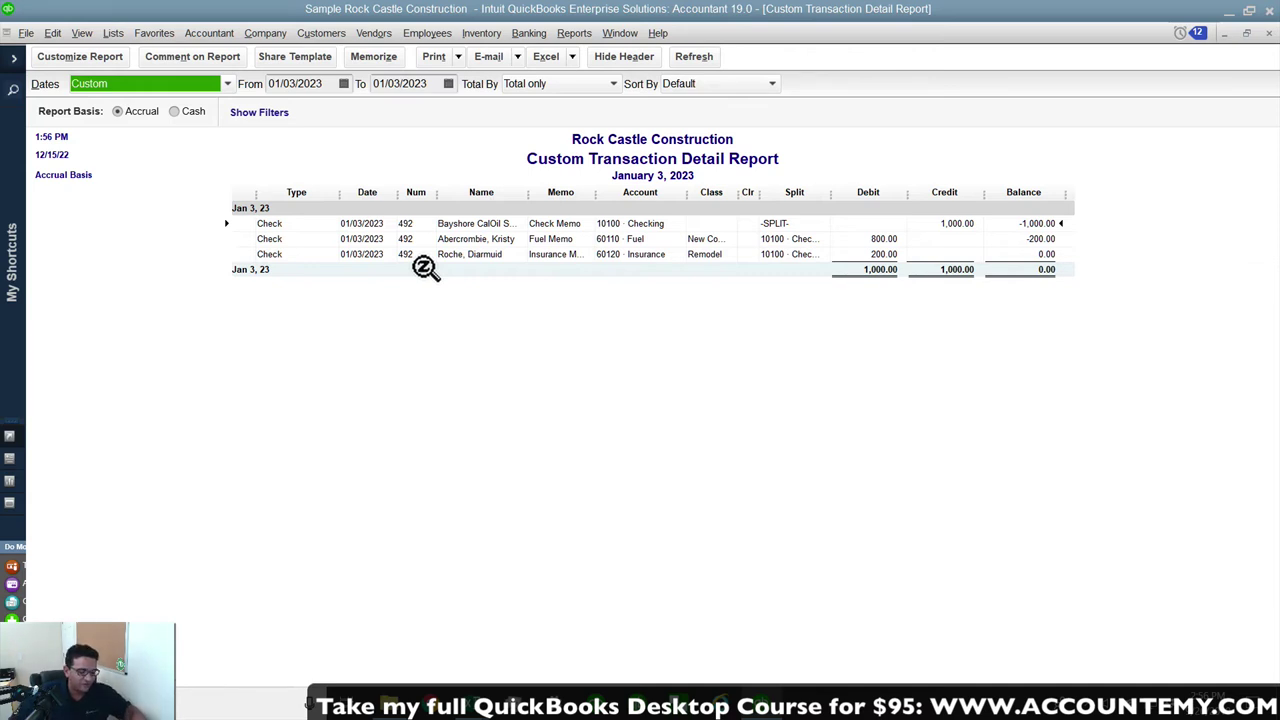
Examine how the check's accounts, memos, classes, splits, debits and credits are listed line by line in the report.
{"action": "left_click", "coordinate": [632, 225]}
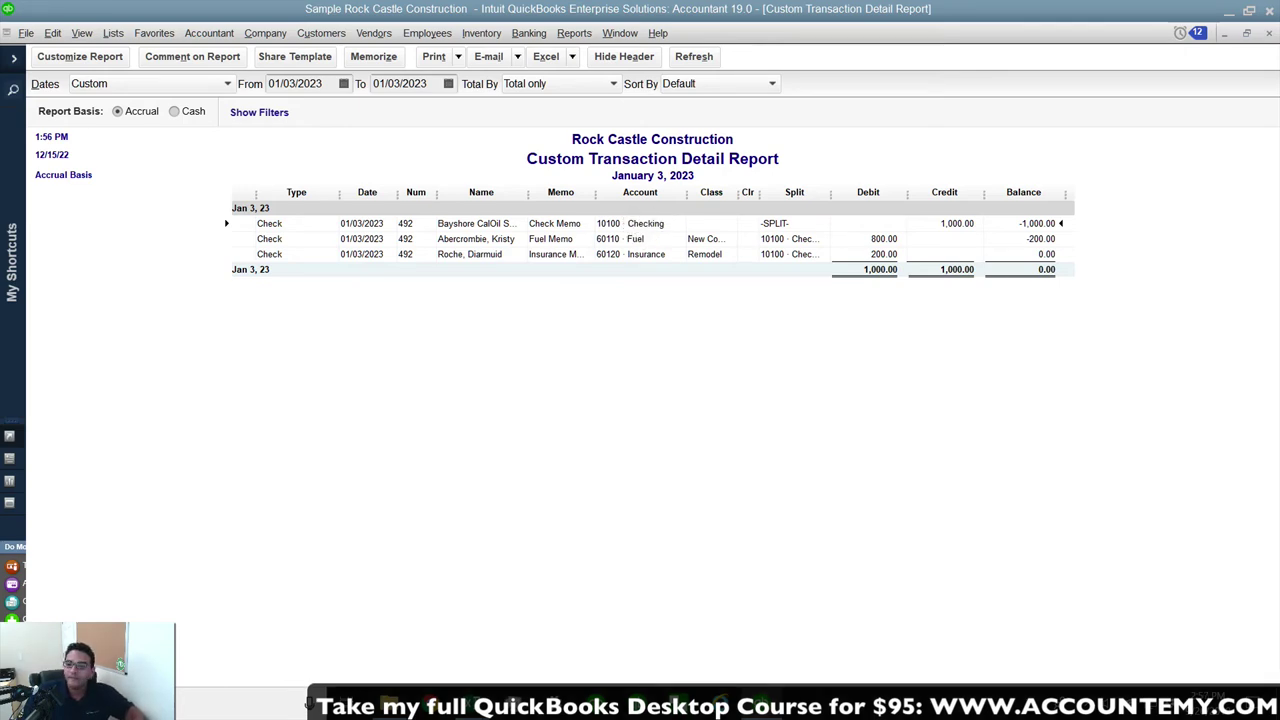
{"action": "mouse_move", "coordinate": [685, 213]}
{"action": "left_mouse_down"}
{"action": "mouse_move", "coordinate": [591, 218]}
{"action": "mouse_move", "coordinate": [674, 209]}
{"action": "left_mouse_up"}
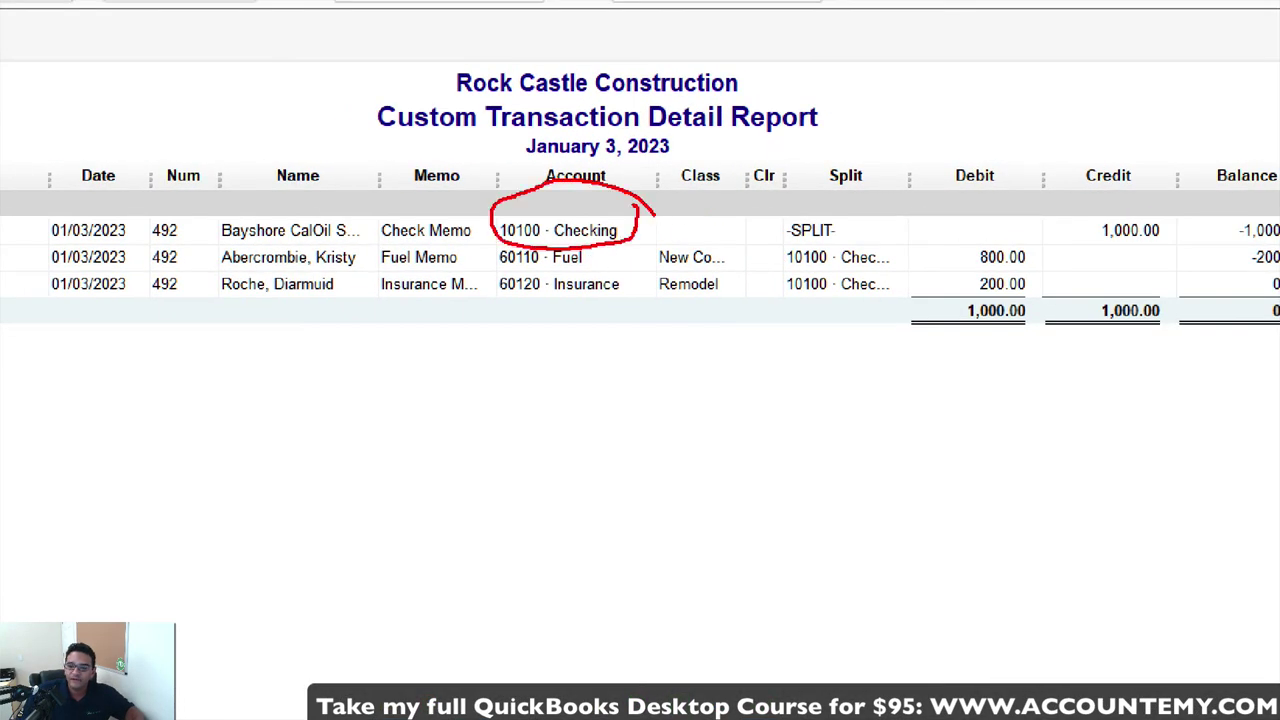
{"action": "mouse_move", "coordinate": [1168, 195]}
{"action": "left_mouse_down"}
{"action": "mouse_move", "coordinate": [1070, 205]}
{"action": "mouse_move", "coordinate": [1192, 210]}
{"action": "mouse_move", "coordinate": [1122, 198]}
{"action": "left_mouse_up"}
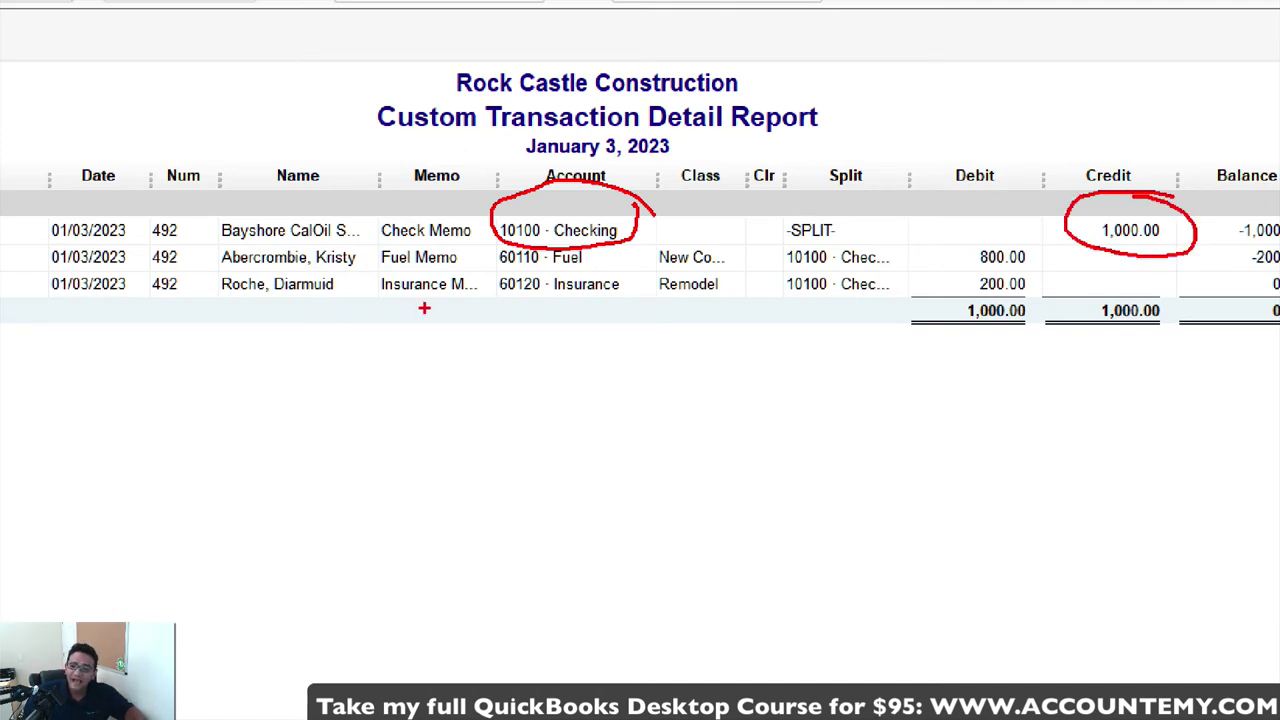
{"action": "left_click_drag", "start_coordinate": [468, 270], "coordinate": [582, 269]}
{"action": "left_click_drag", "start_coordinate": [495, 300], "coordinate": [612, 300]}
{"action": "left_click_drag", "start_coordinate": [350, 273], "coordinate": [494, 280]}
{"action": "left_click_drag", "start_coordinate": [386, 305], "coordinate": [522, 305]}
{"action": "mouse_move", "coordinate": [711, 240]}
{"action": "left_mouse_down"}
{"action": "mouse_move", "coordinate": [734, 300]}
{"action": "mouse_move", "coordinate": [722, 250]}
{"action": "mouse_move", "coordinate": [690, 258]}
{"action": "left_mouse_up"}
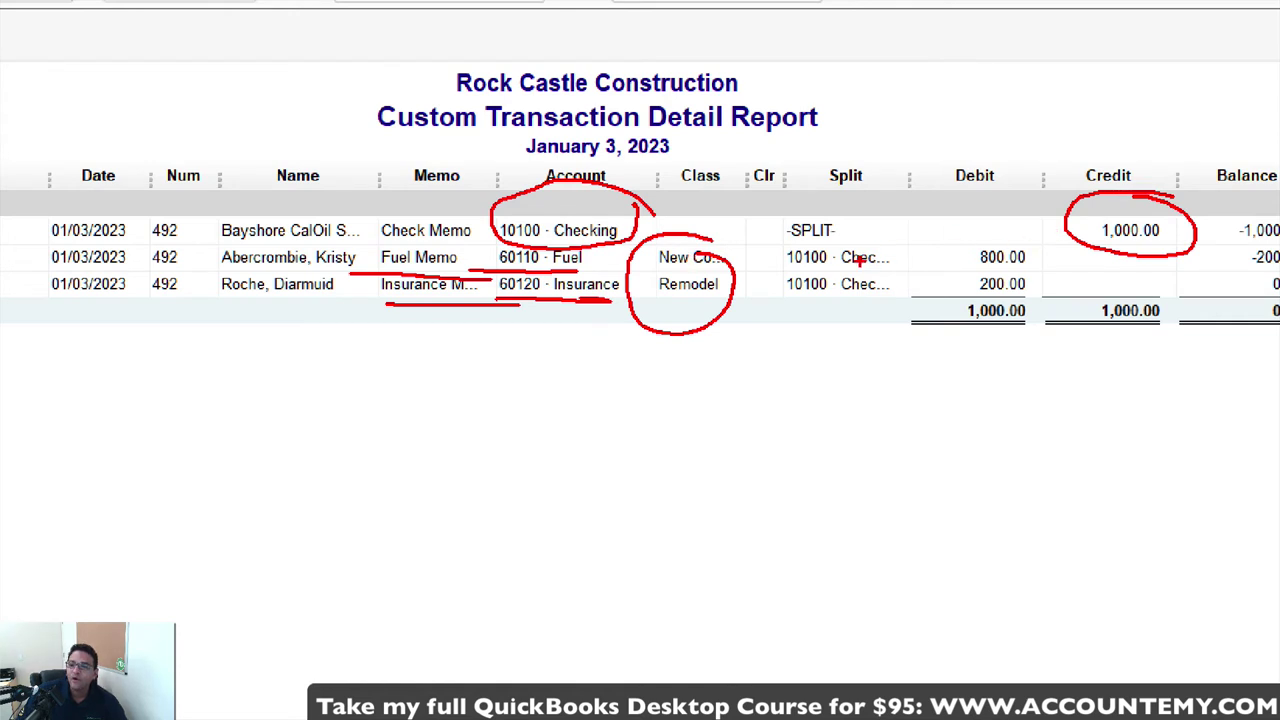
{"action": "mouse_move", "coordinate": [570, 228]}
{"action": "left_mouse_down"}
{"action": "mouse_move", "coordinate": [567, 352]}
{"action": "mouse_move", "coordinate": [612, 255]}
{"action": "left_mouse_up"}
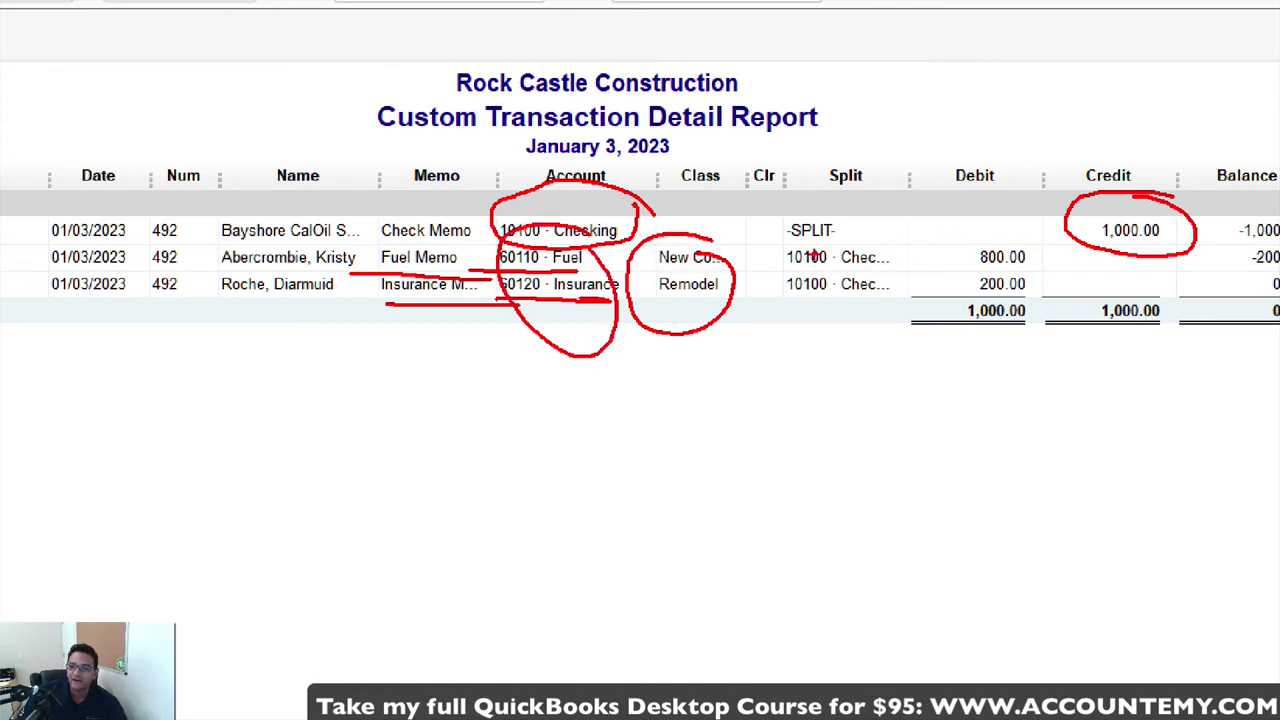
{"action": "mouse_move", "coordinate": [918, 258]}
{"action": "left_mouse_down"}
{"action": "mouse_move", "coordinate": [962, 258]}
{"action": "mouse_move", "coordinate": [972, 288]}
{"action": "left_mouse_up"}
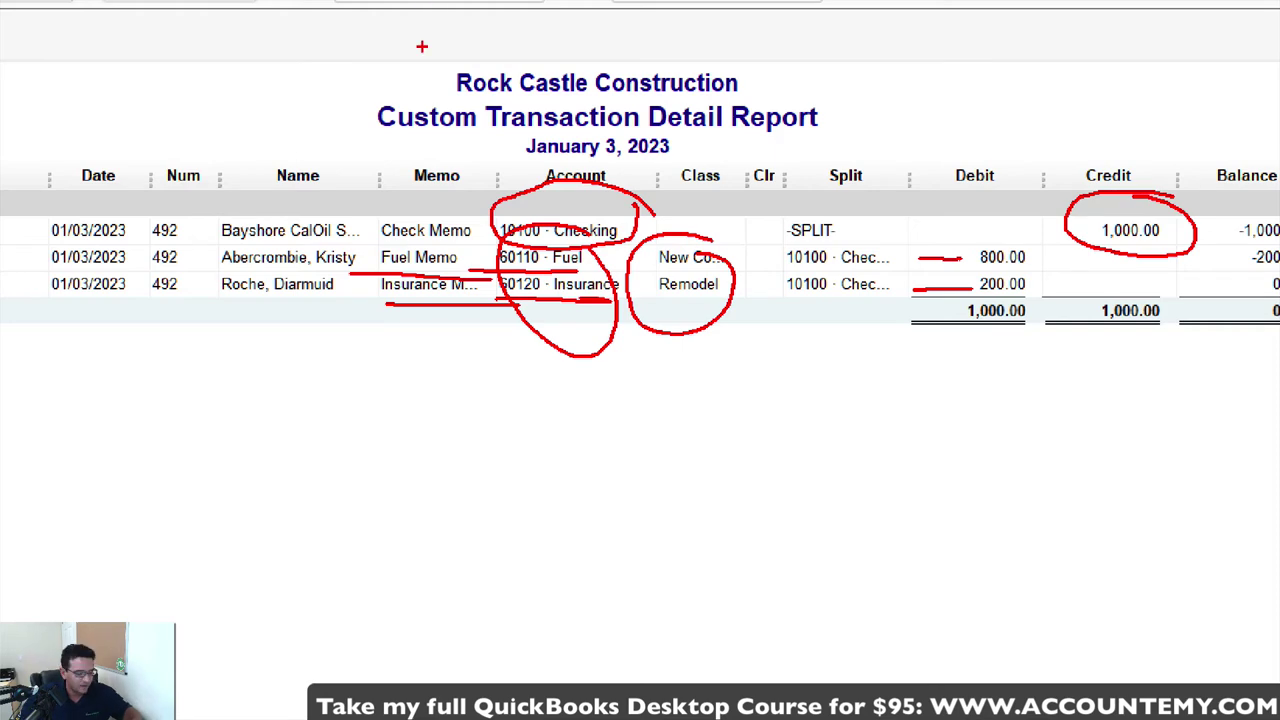
{"action": "key", "text": "Escape"}
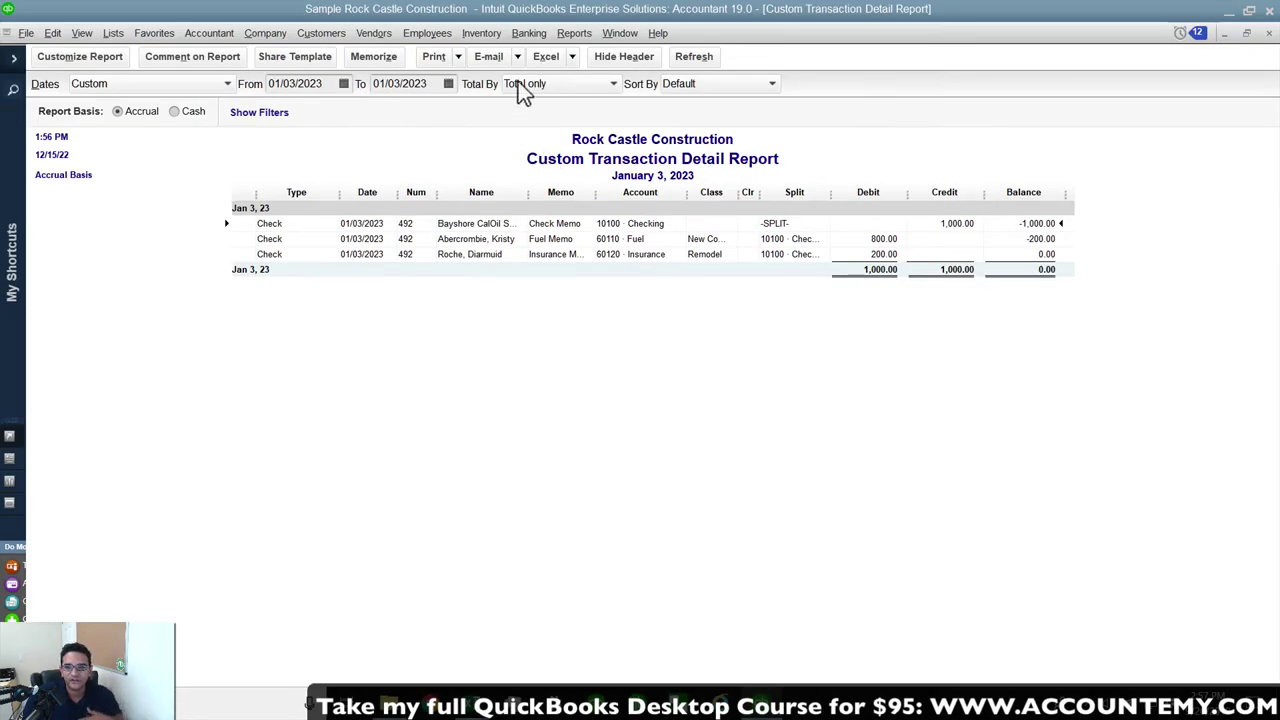
Run the Balance Sheet Standard report and examine the Checking account's balance.
{"action": "left_click", "coordinate": [579, 33]}
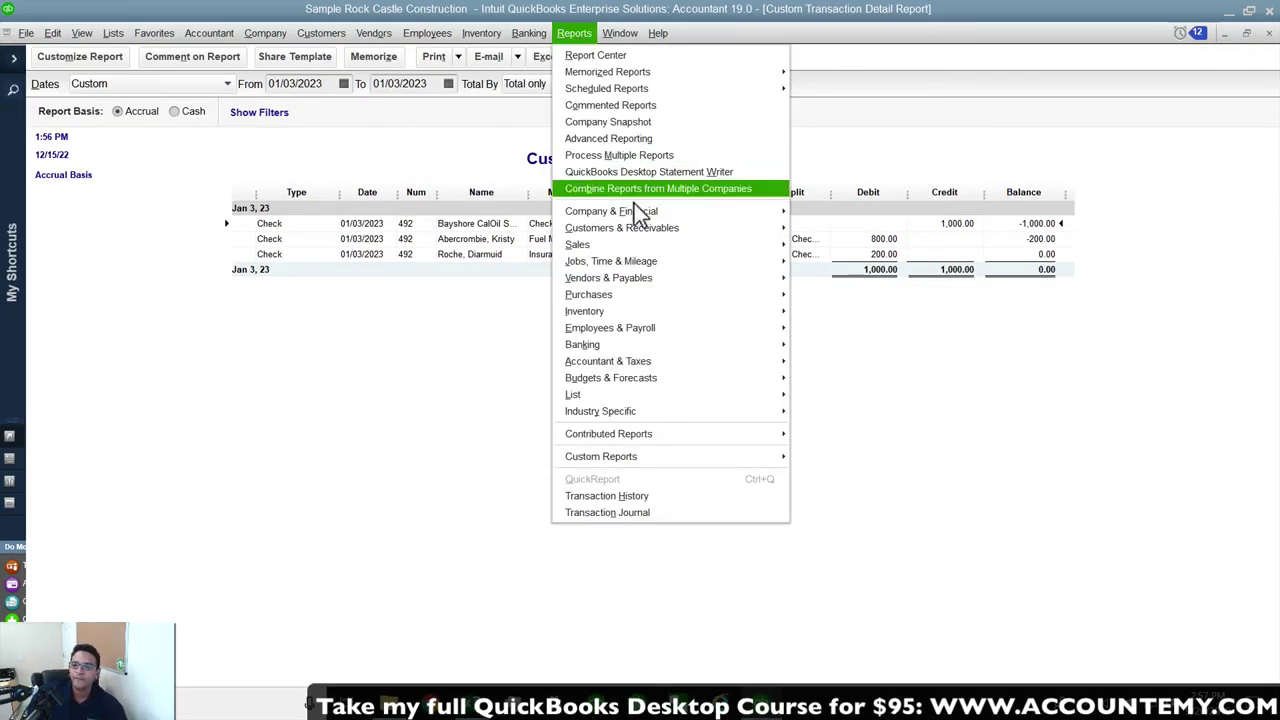
{"action": "mouse_move", "coordinate": [634, 213]}
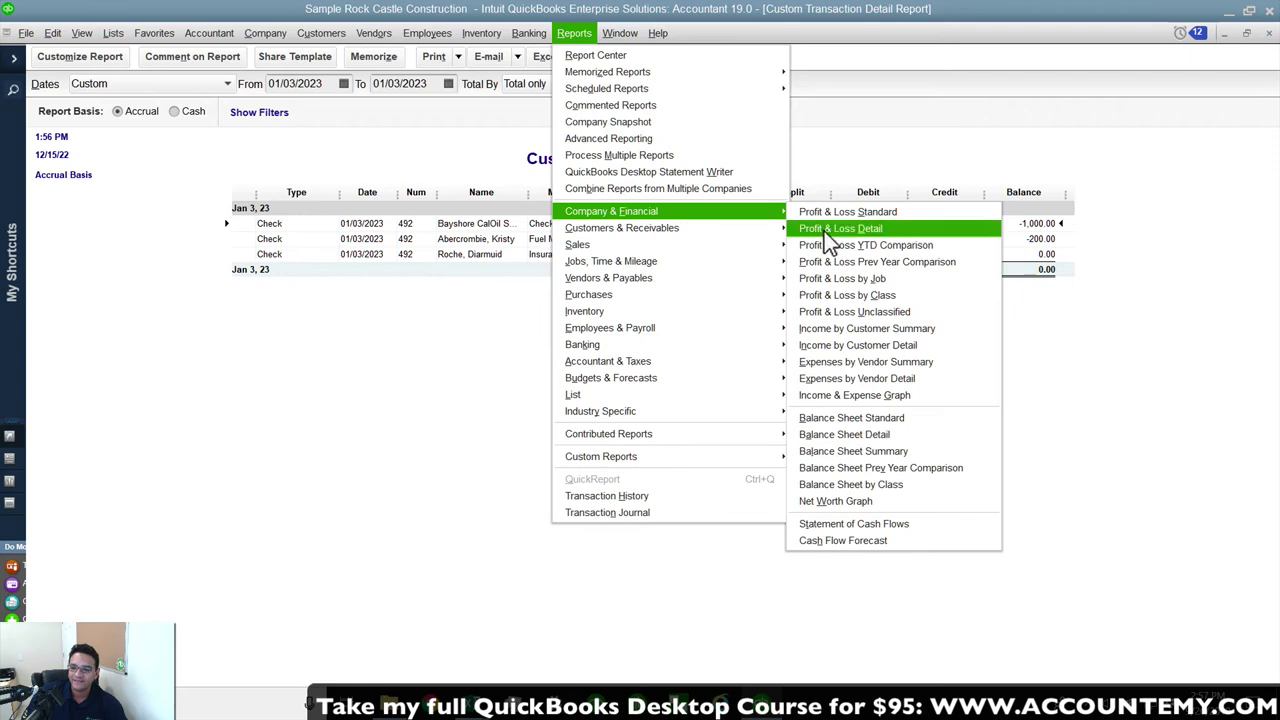
{"action": "left_click", "coordinate": [870, 417]}
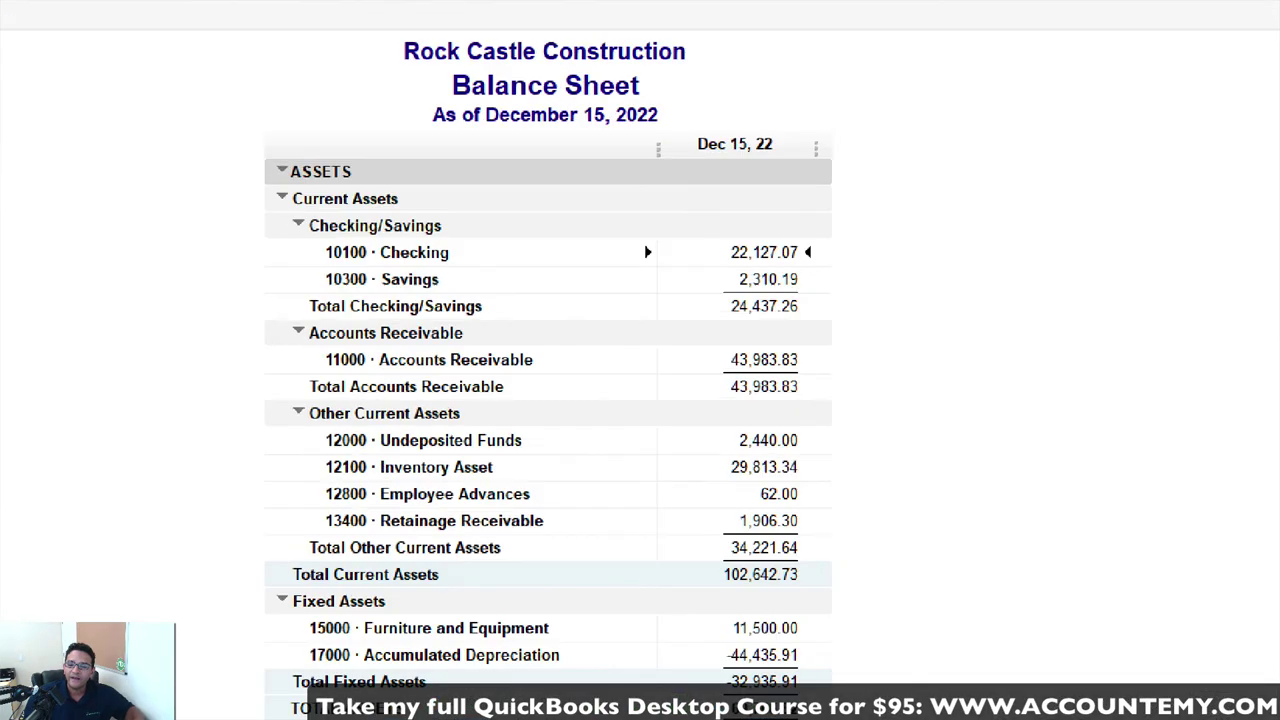
{"action": "mouse_move", "coordinate": [823, 240]}
{"action": "left_mouse_down"}
{"action": "mouse_move", "coordinate": [725, 286]}
{"action": "mouse_move", "coordinate": [758, 218]}
{"action": "left_mouse_up"}
{"action": "key", "text": "Escape"}
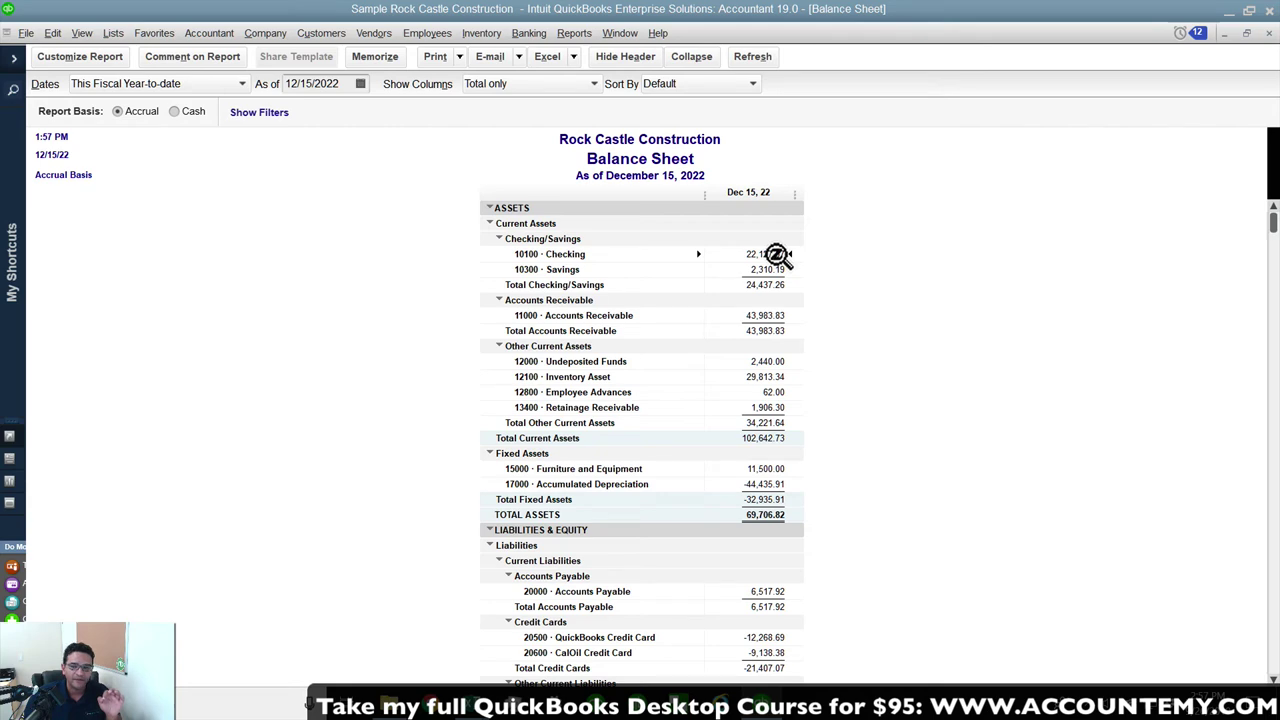
Drill down into the Checking balance and examine the paycheck transactions marked -SPLIT- in the Split column.
{"action": "double_click", "coordinate": [777, 256]}
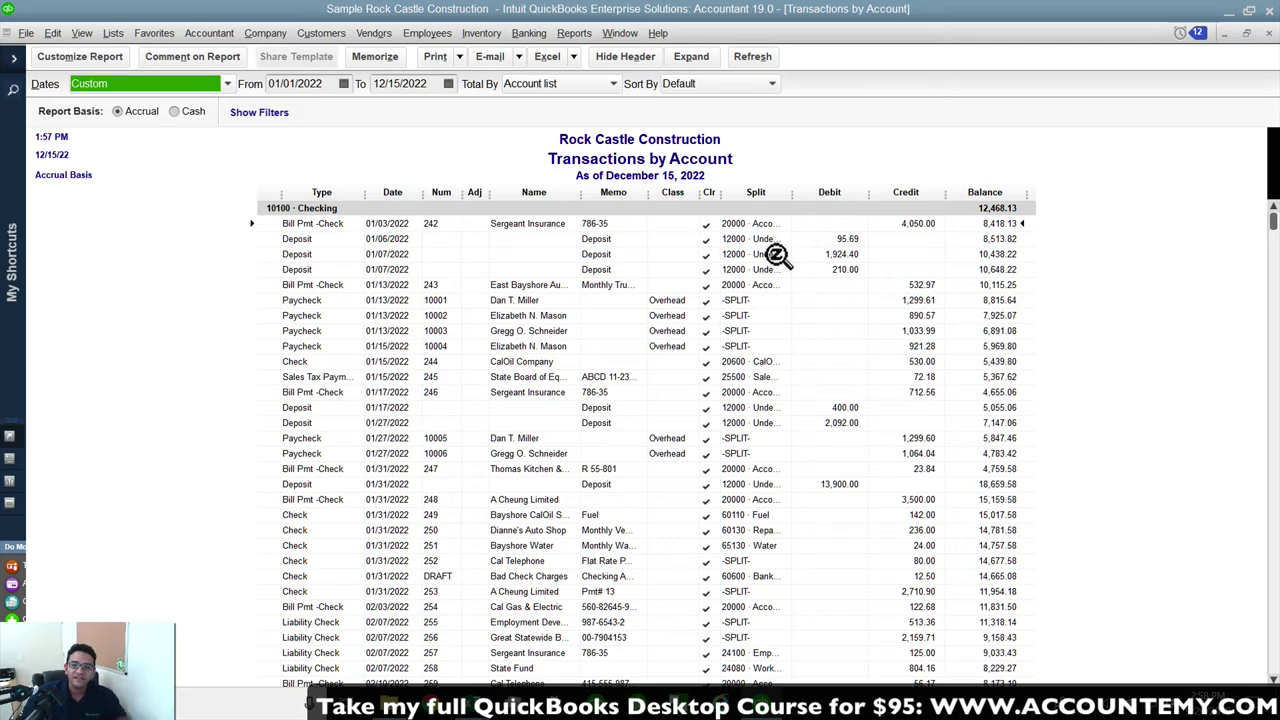
{"action": "left_click", "coordinate": [680, 300]}
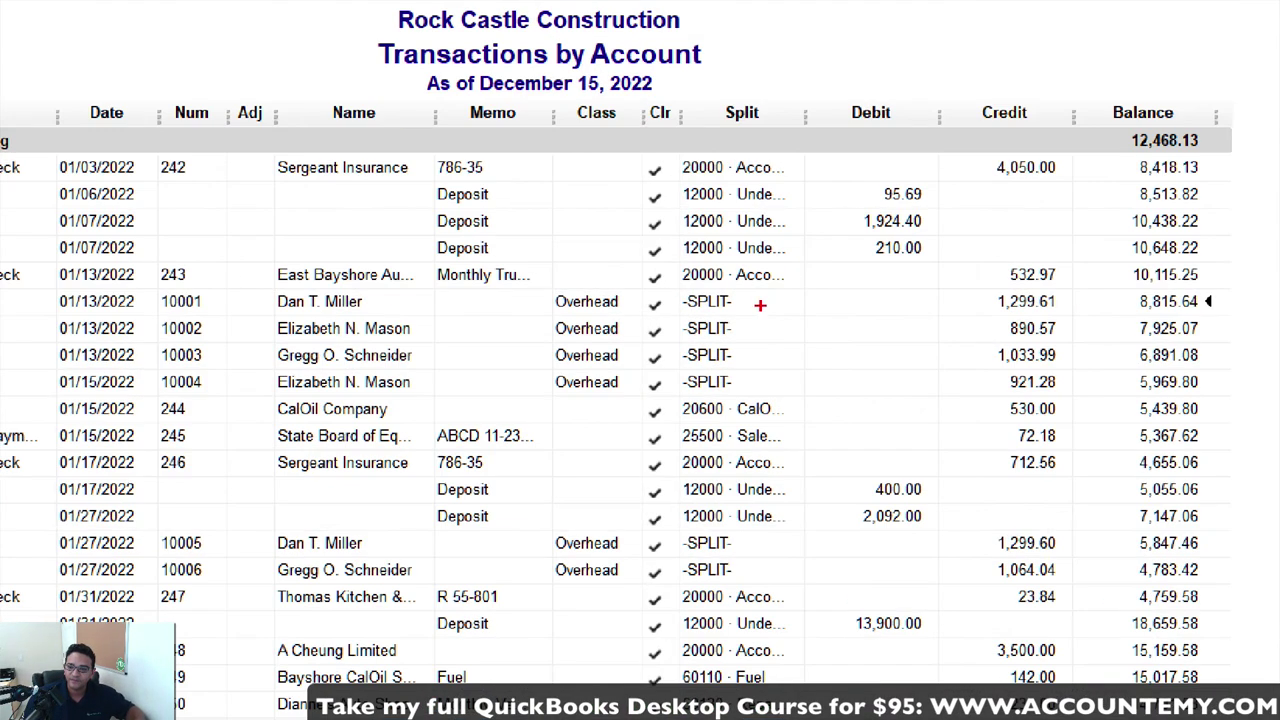
{"action": "mouse_move", "coordinate": [773, 296]}
{"action": "left_mouse_down"}
{"action": "mouse_move", "coordinate": [712, 293]}
{"action": "mouse_move", "coordinate": [814, 352]}
{"action": "left_mouse_up"}
{"action": "left_click_drag", "start_coordinate": [845, 392], "coordinate": [776, 290]}
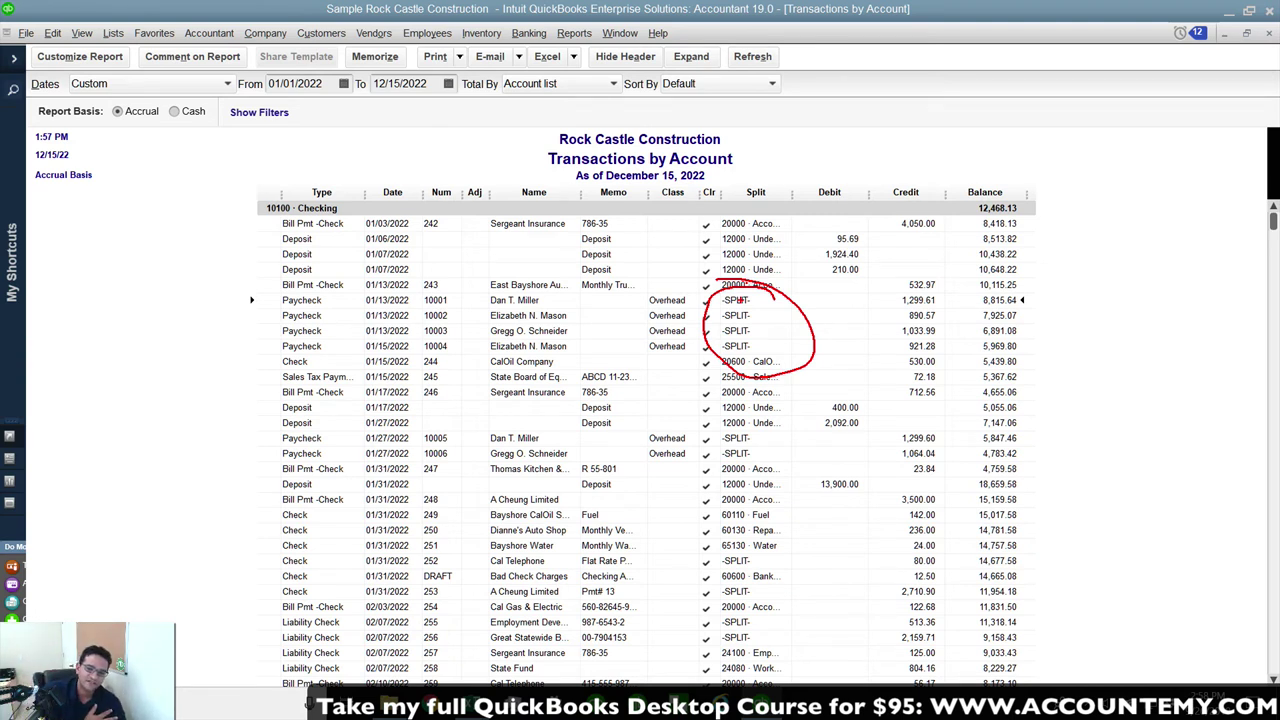
{"action": "key", "text": "Escape"}
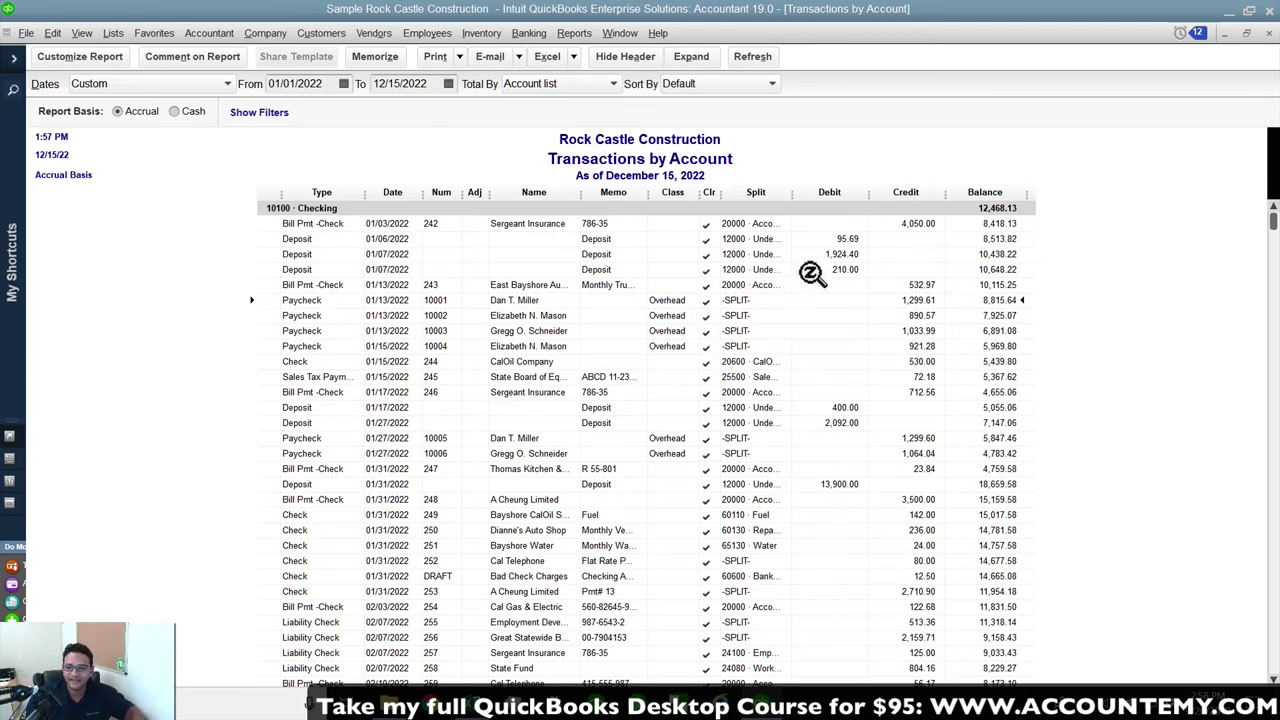
Close the Transactions by Account and Balance Sheet reports and open the check from the Custom Transaction Detail Report.
{"action": "left_click", "coordinate": [1268, 33]}
{"action": "key", "text": "Escape"}
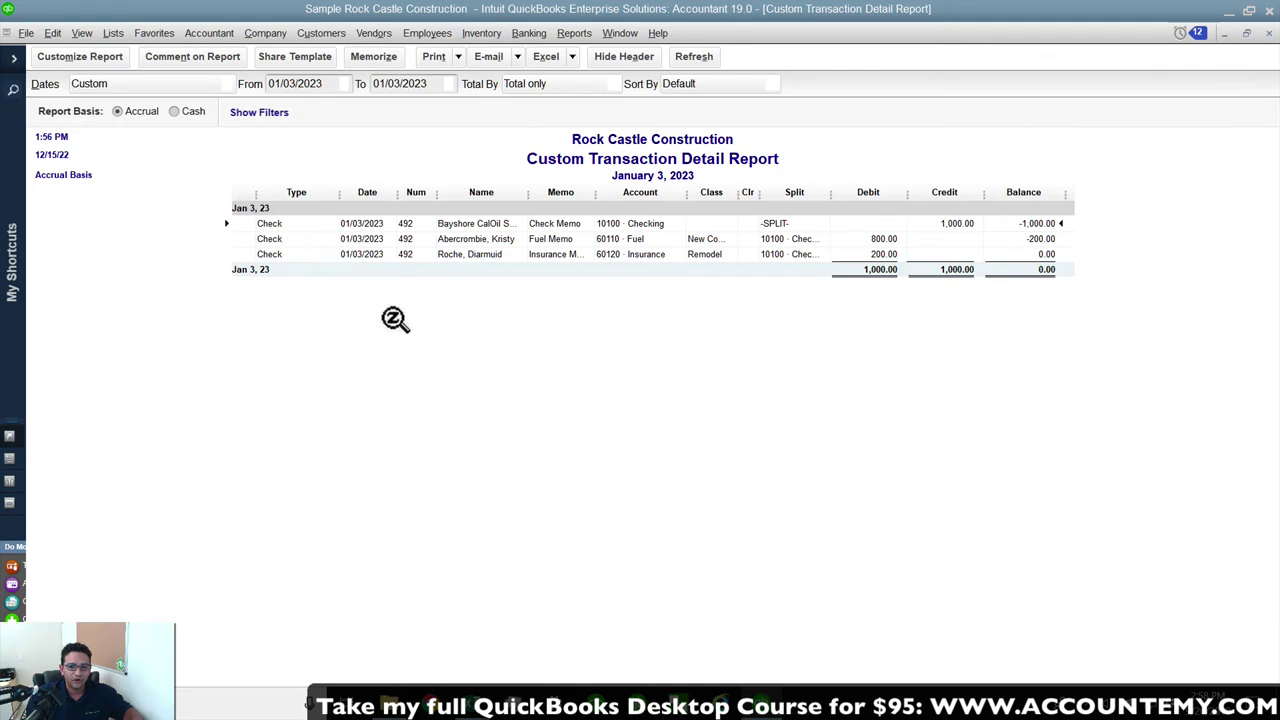
{"action": "double_click", "coordinate": [155, 257]}
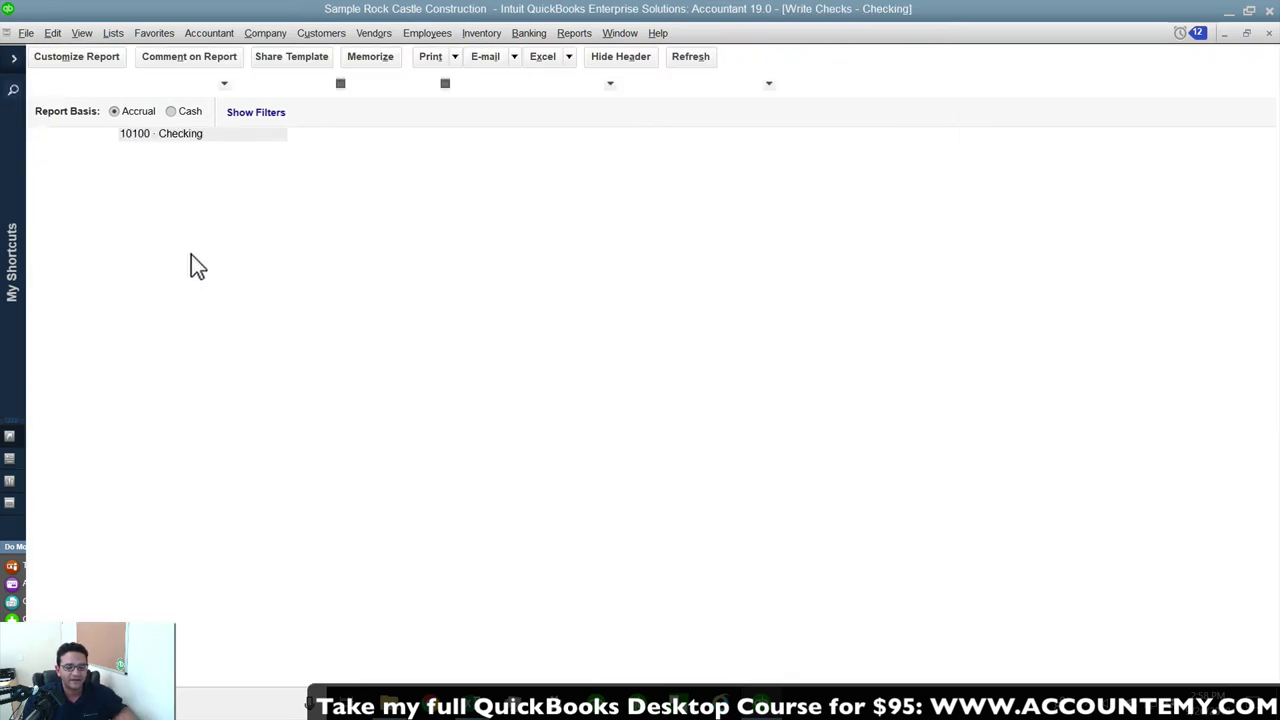
Close the open check and report, and open the advanced transaction search.
{"action": "key", "text": "Escape"}
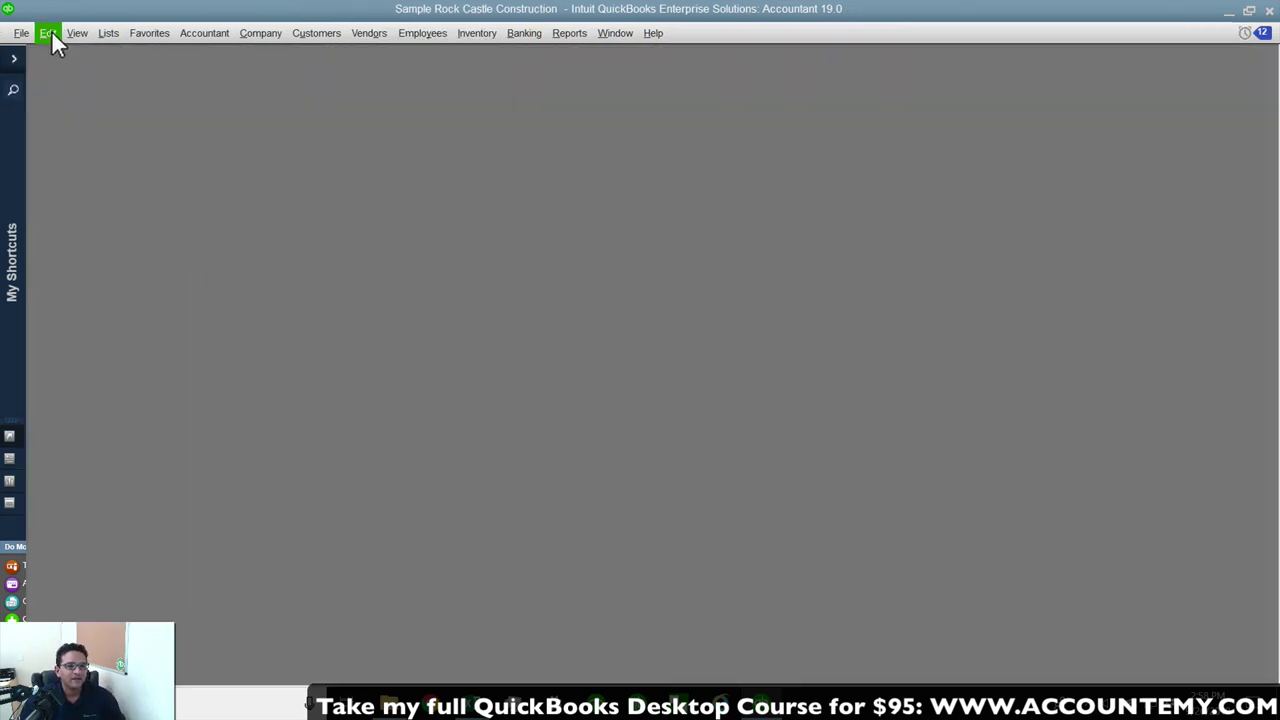
{"action": "left_click", "coordinate": [51, 31]}
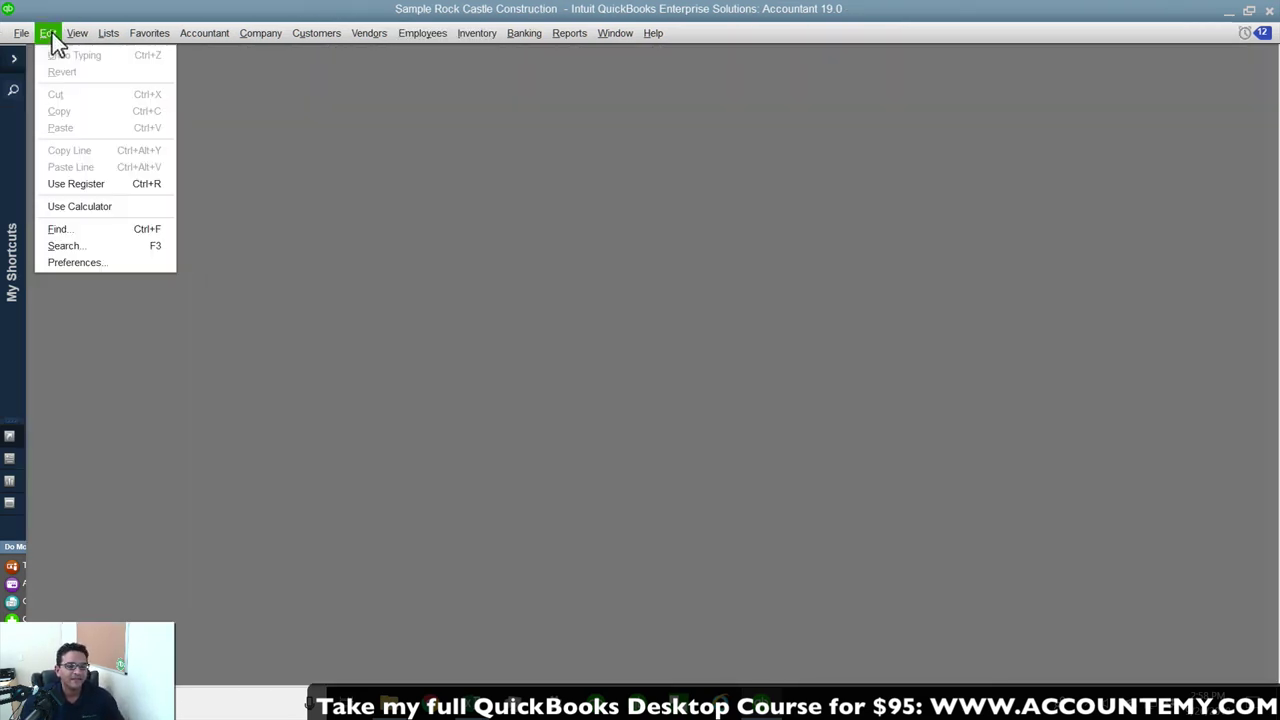
{"action": "left_click", "coordinate": [70, 232]}
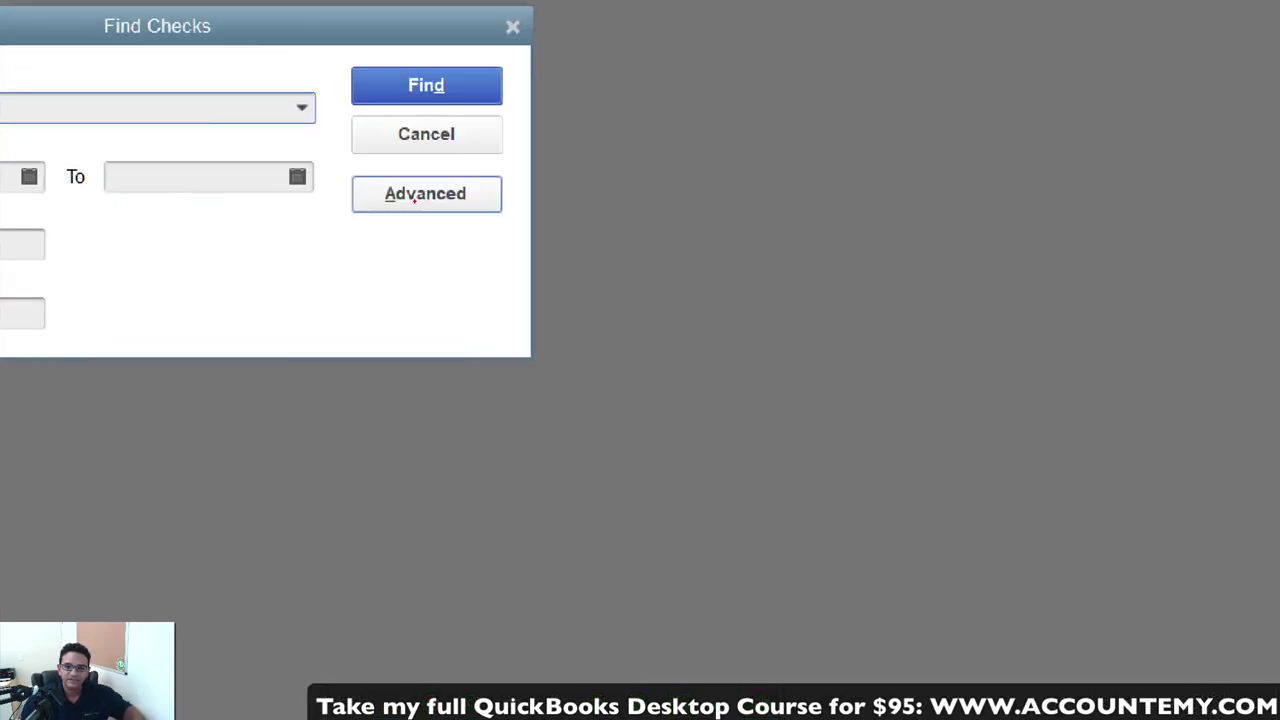
{"action": "left_click", "coordinate": [425, 193]}
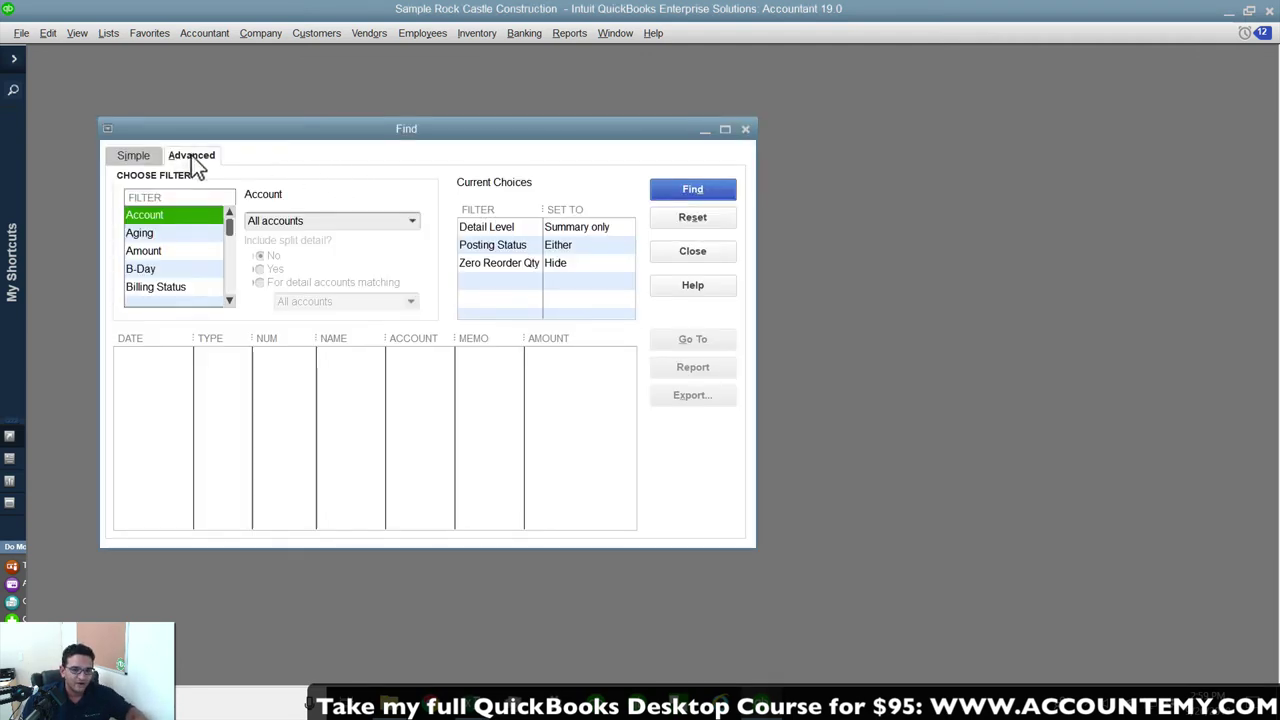
Set the search's Date filter to run from 01/03/2023 to 01/03/2023.
{"action": "left_click", "coordinate": [149, 255]}
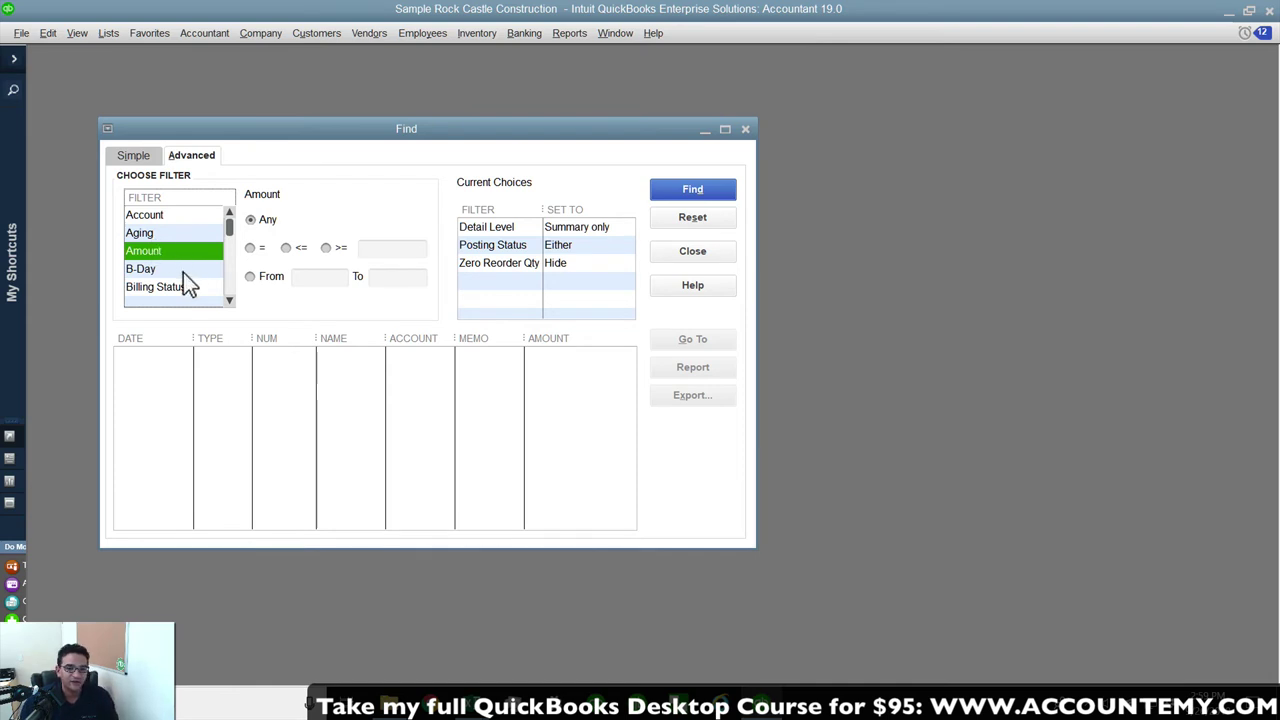
{"action": "scroll", "coordinate": [233, 280], "scroll_direction": "down", "scroll_amount": 2}
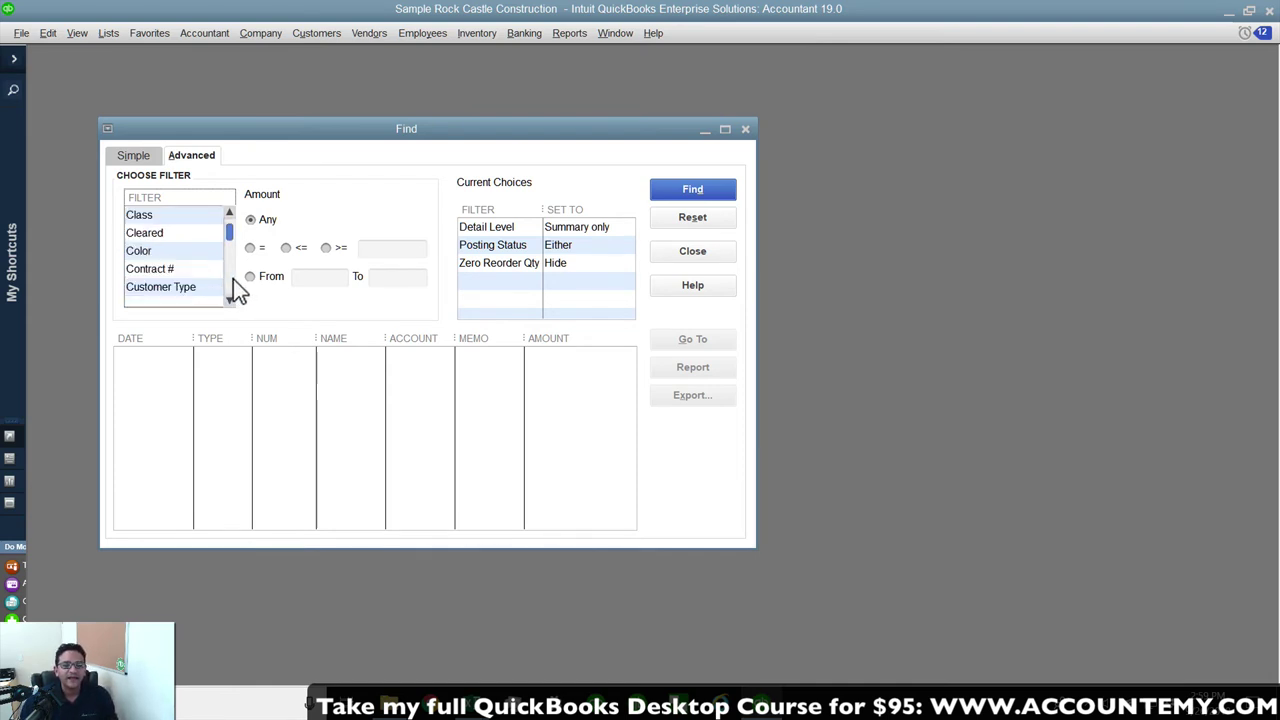
{"action": "scroll", "coordinate": [233, 279], "scroll_direction": "down", "scroll_amount": 2}
{"action": "scroll", "coordinate": [233, 279], "scroll_direction": "down", "scroll_amount": 2}
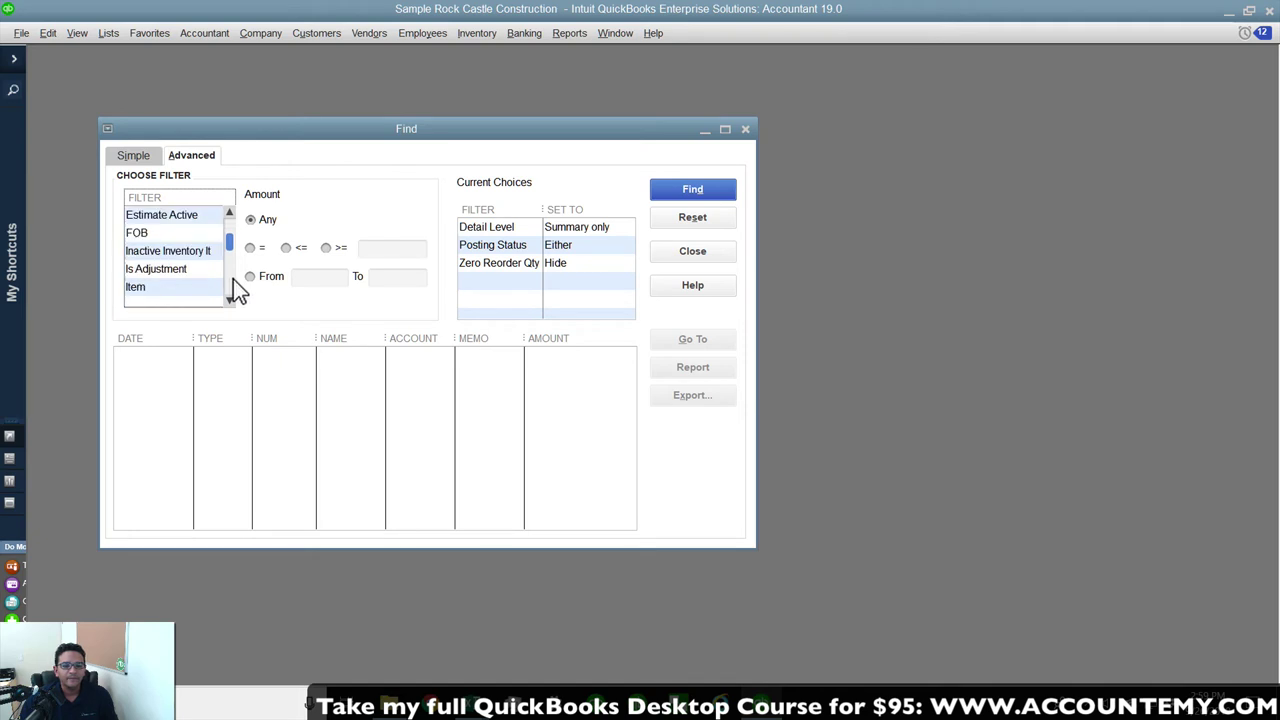
{"action": "left_click", "coordinate": [184, 258]}
{"action": "scroll", "coordinate": [184, 258], "scroll_direction": "up", "scroll_amount": 3}
{"action": "left_click", "coordinate": [184, 258]}
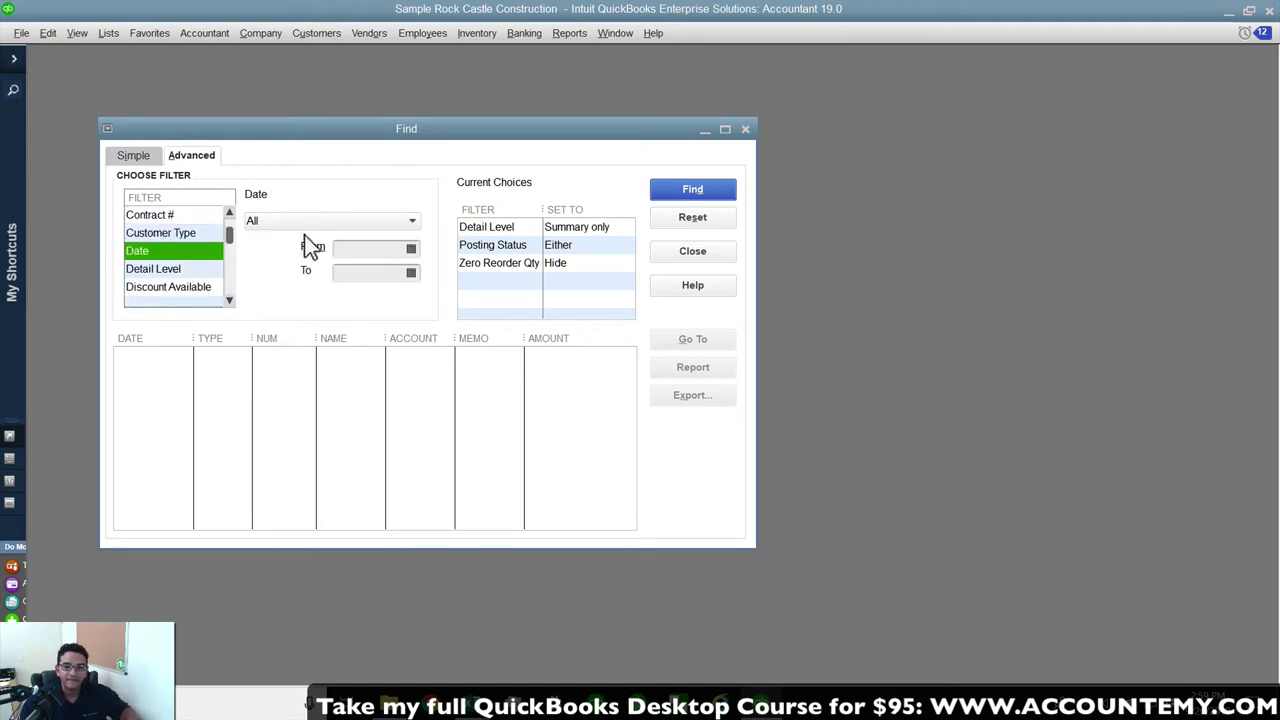
{"action": "left_click", "coordinate": [351, 250]}
{"action": "key", "text": "t"}
{"action": "key", "text": "Tab"}
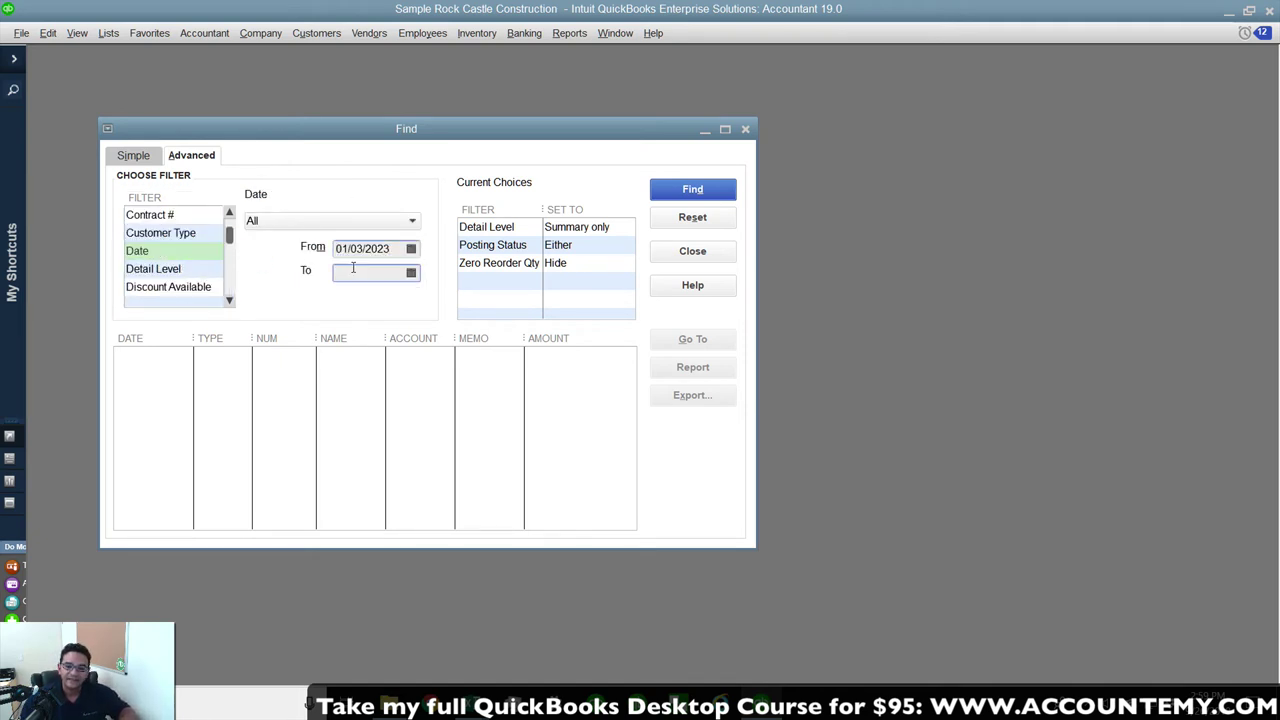
{"action": "key", "text": "t"}
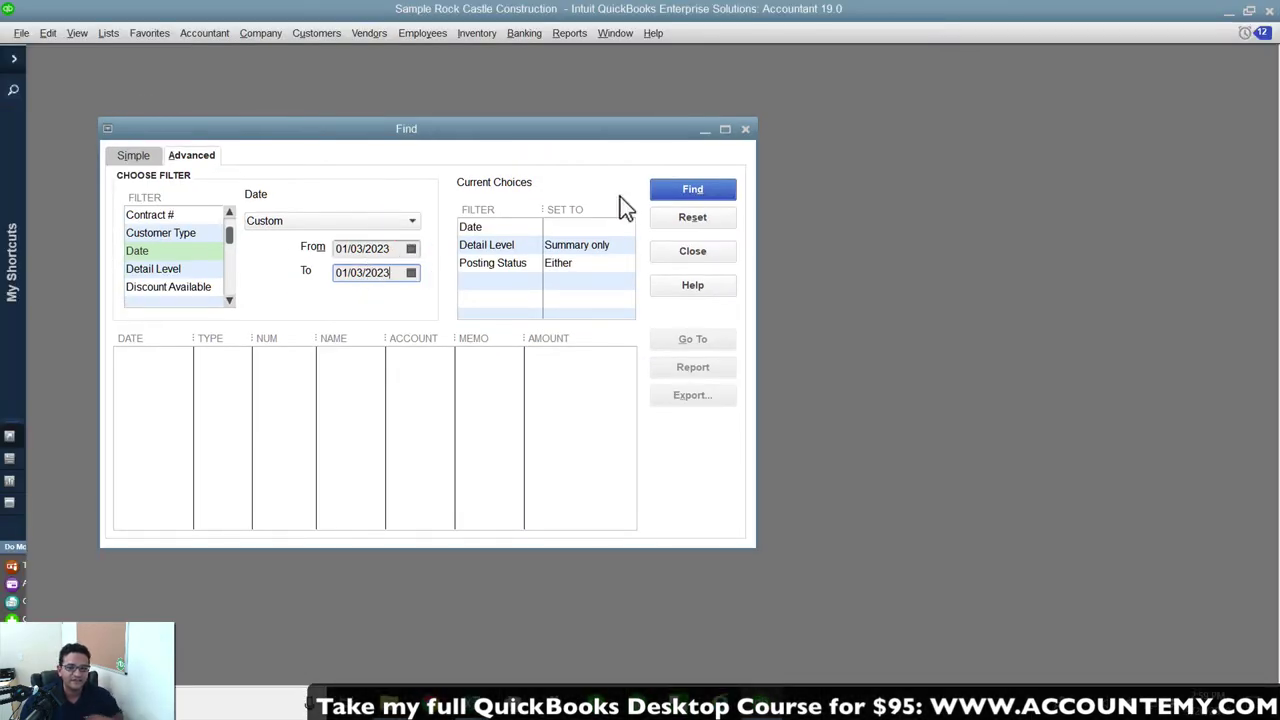
Run the search, maximize the Find window and select the matching check.
{"action": "left_click", "coordinate": [912, 145]}
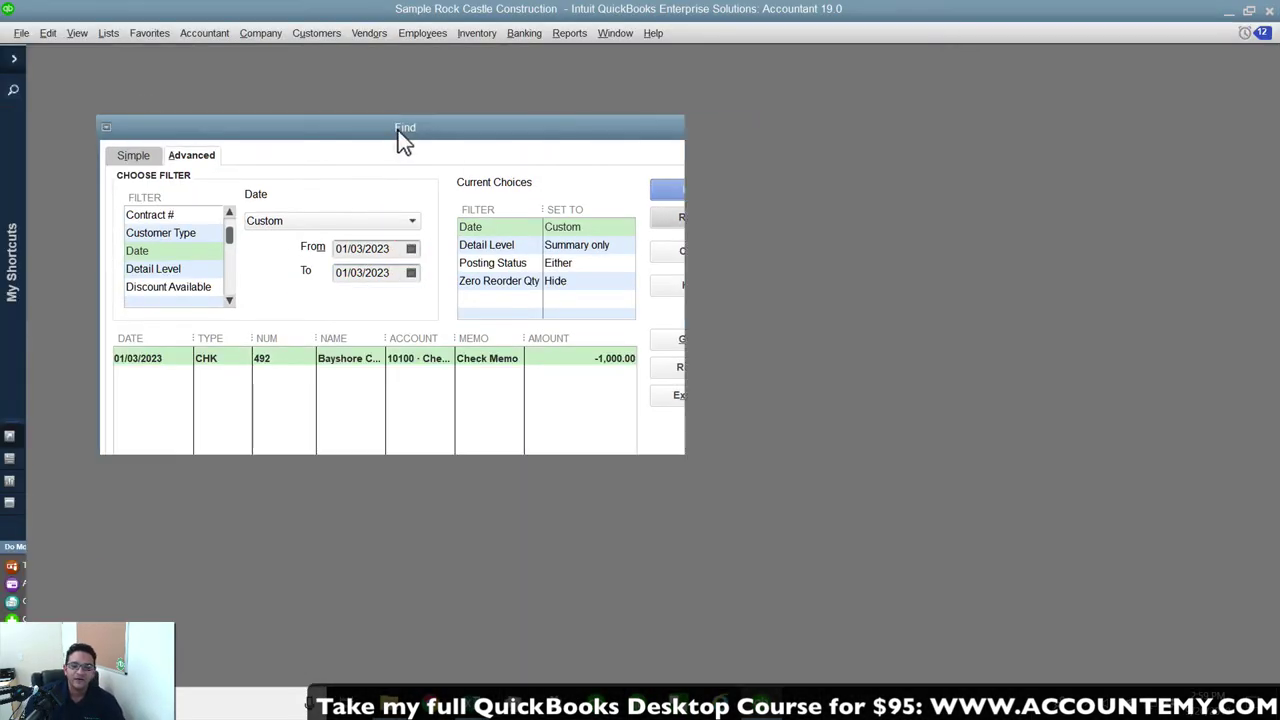
{"action": "double_click", "coordinate": [405, 131]}
{"action": "left_click", "coordinate": [877, 263]}
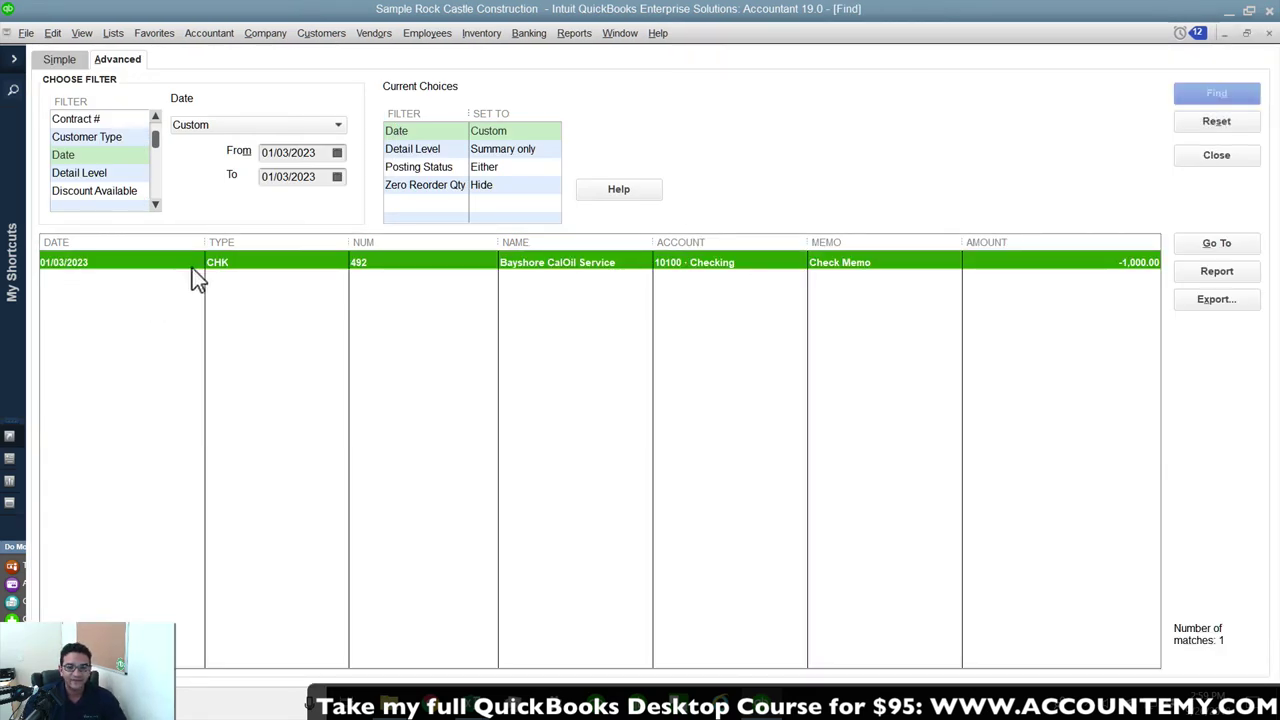
Set the Detail Level filter to All, rerun the search and examine the check's summary and detail lines.
{"action": "left_click", "coordinate": [430, 150]}
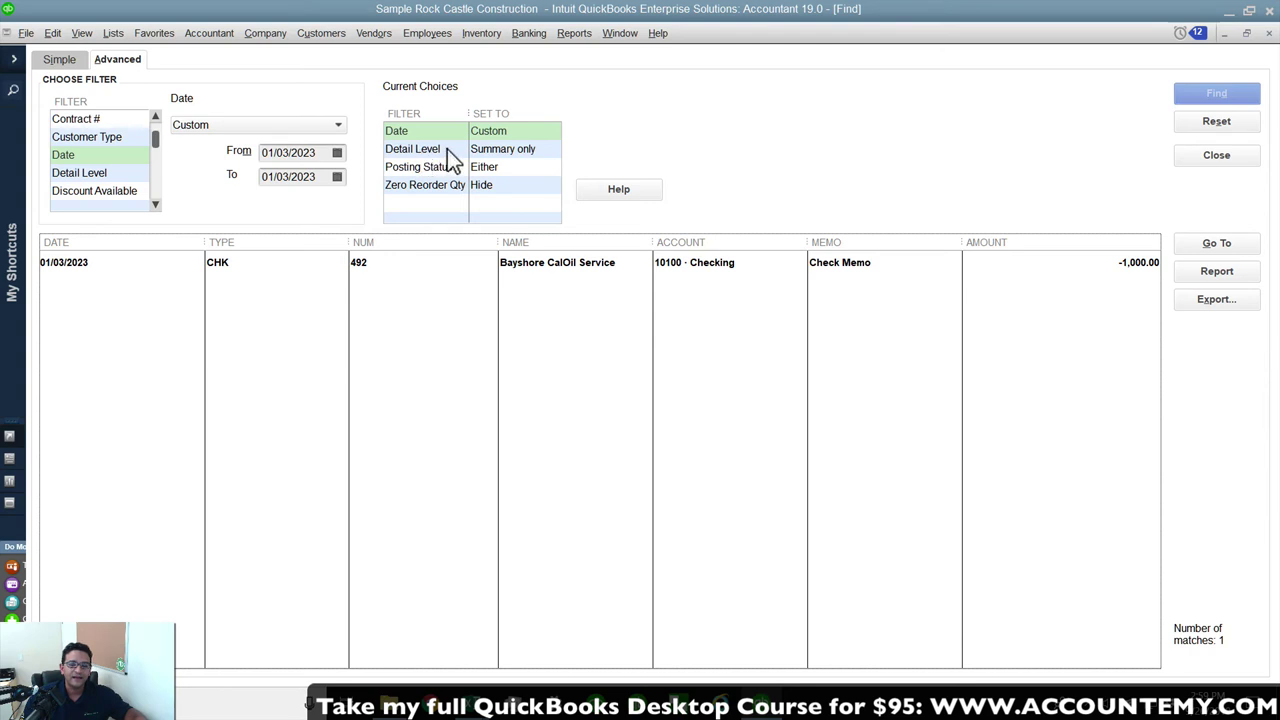
{"action": "left_click", "coordinate": [440, 152]}
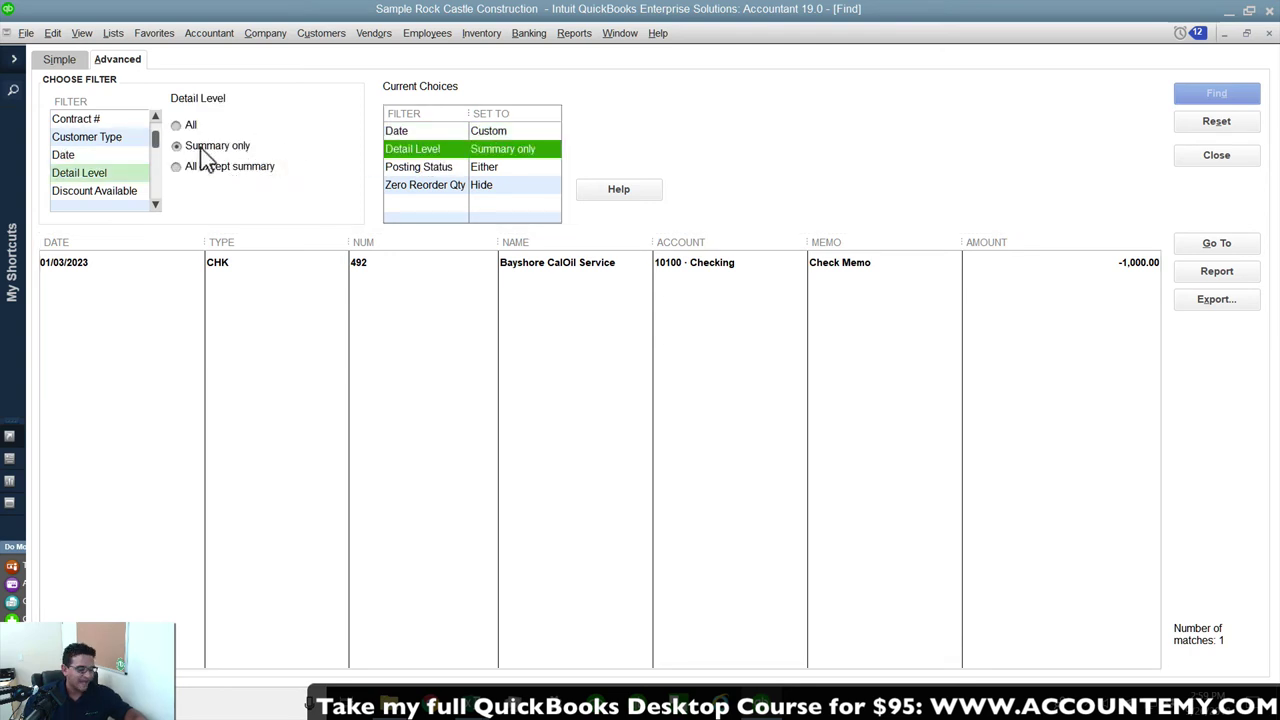
{"action": "mouse_move", "coordinate": [301, 140]}
{"action": "left_mouse_down"}
{"action": "mouse_move", "coordinate": [180, 160]}
{"action": "mouse_move", "coordinate": [241, 124]}
{"action": "left_mouse_up"}
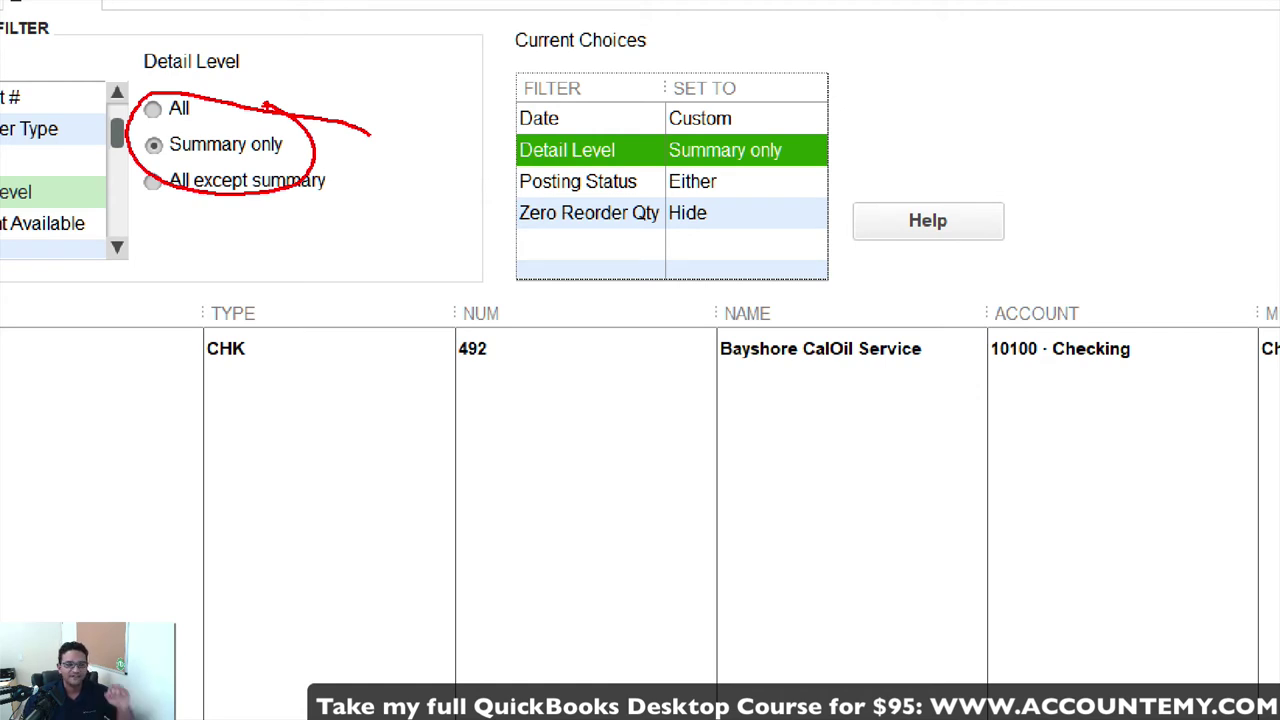
{"action": "key", "text": "Escape"}
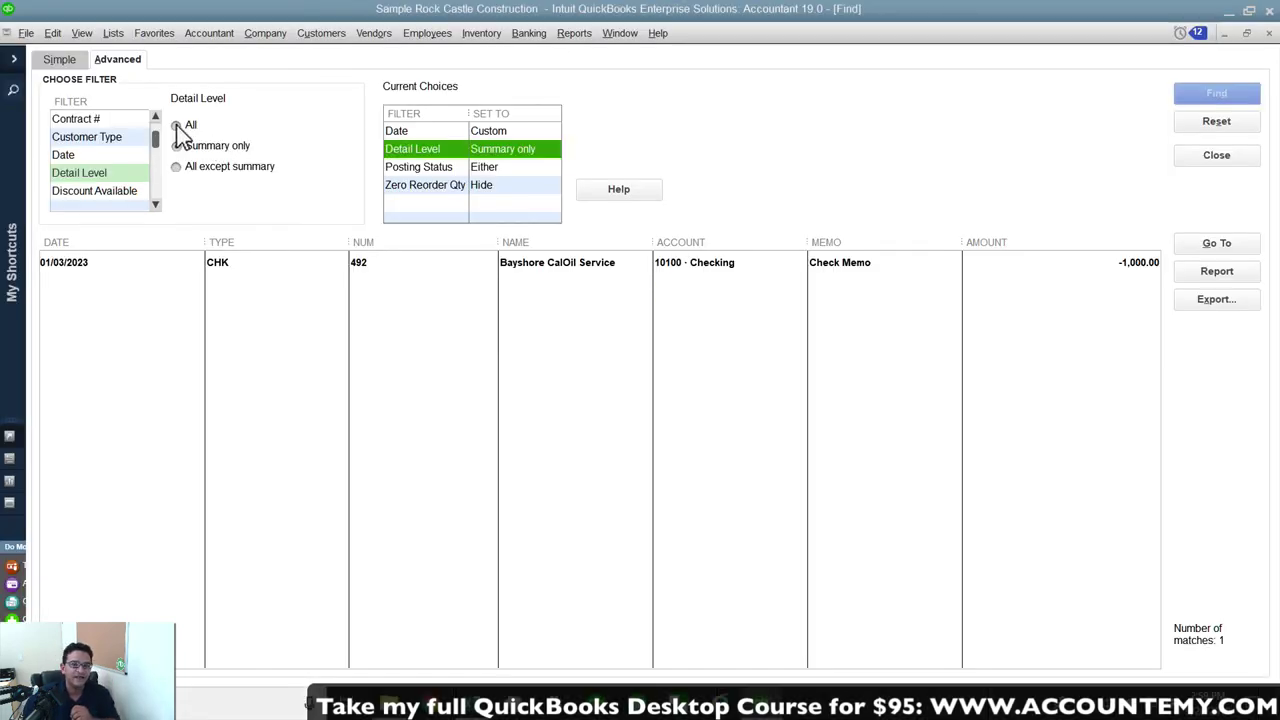
{"action": "left_click", "coordinate": [177, 125]}
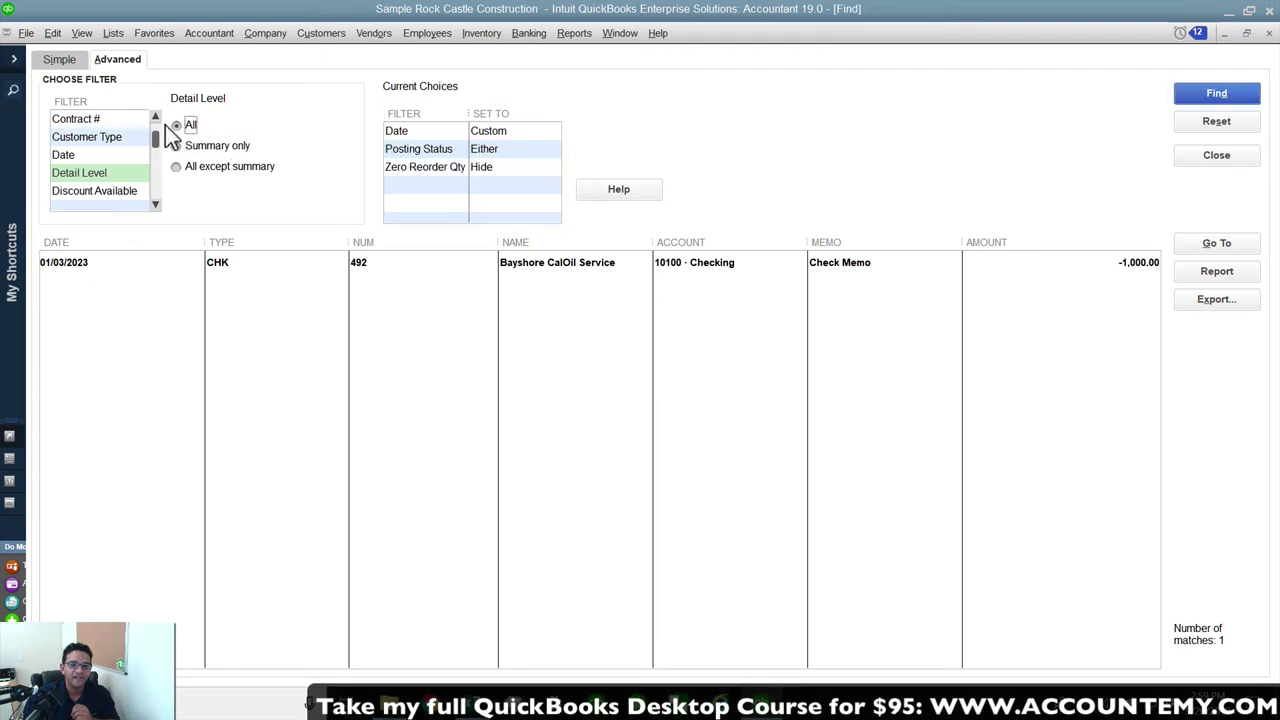
{"action": "left_click", "coordinate": [1237, 97]}
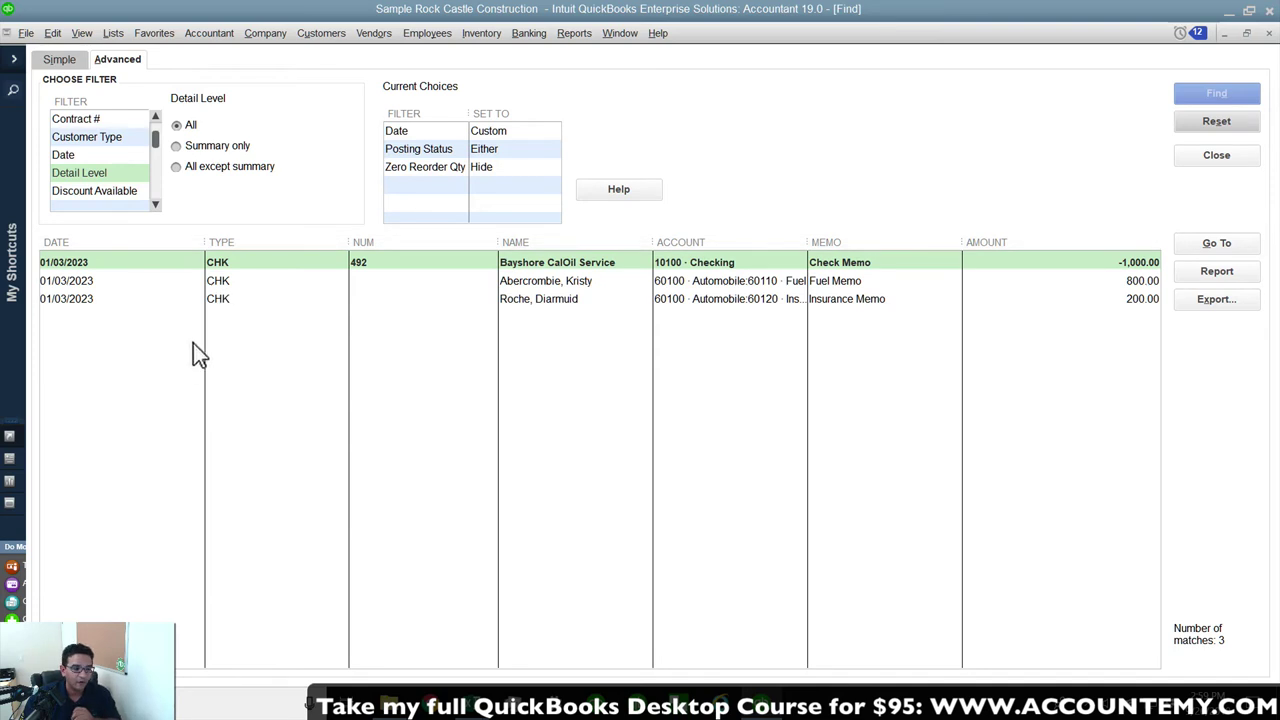
{"action": "left_click", "coordinate": [250, 357]}
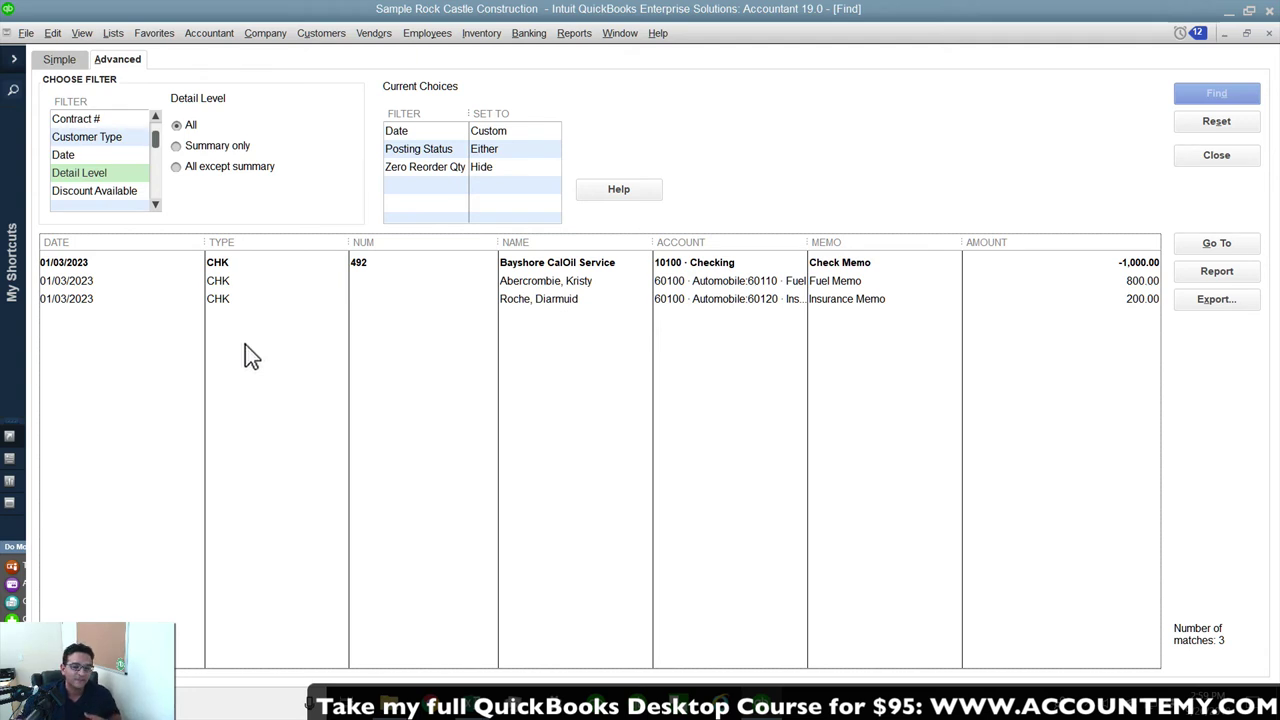
{"action": "left_click", "coordinate": [229, 265]}
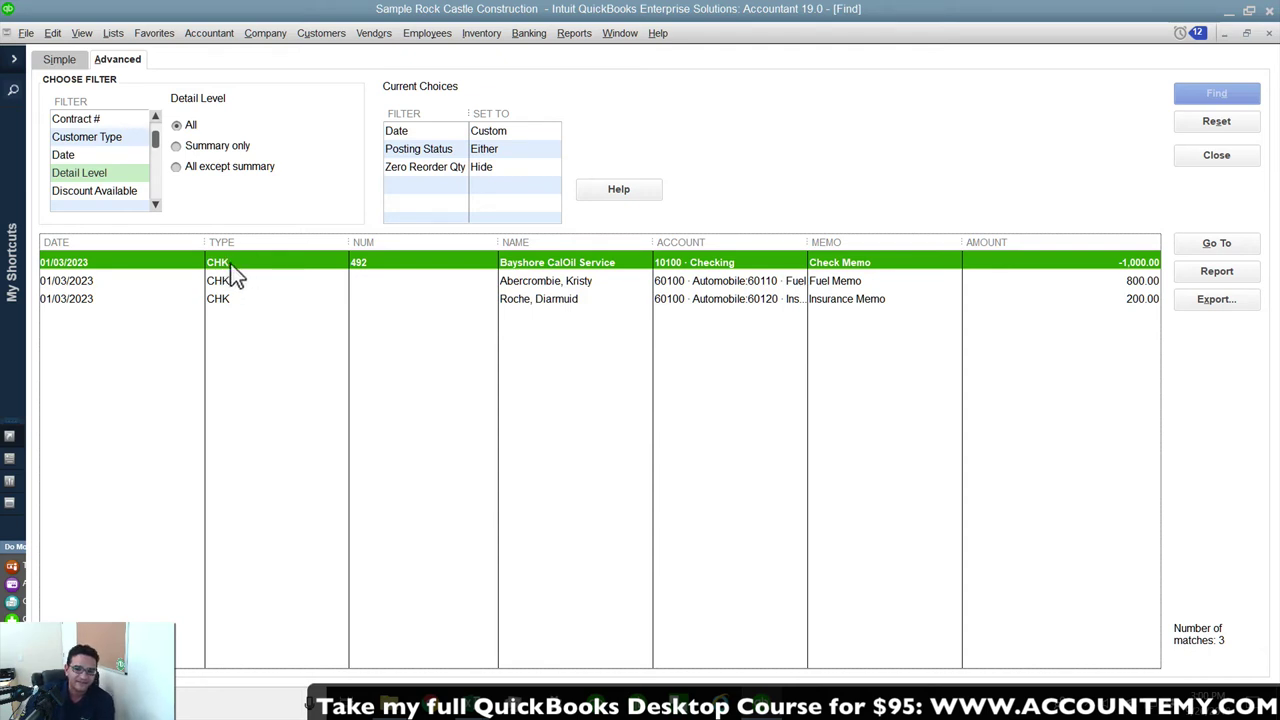
{"action": "left_click", "coordinate": [226, 283]}
{"action": "left_click", "coordinate": [223, 300]}
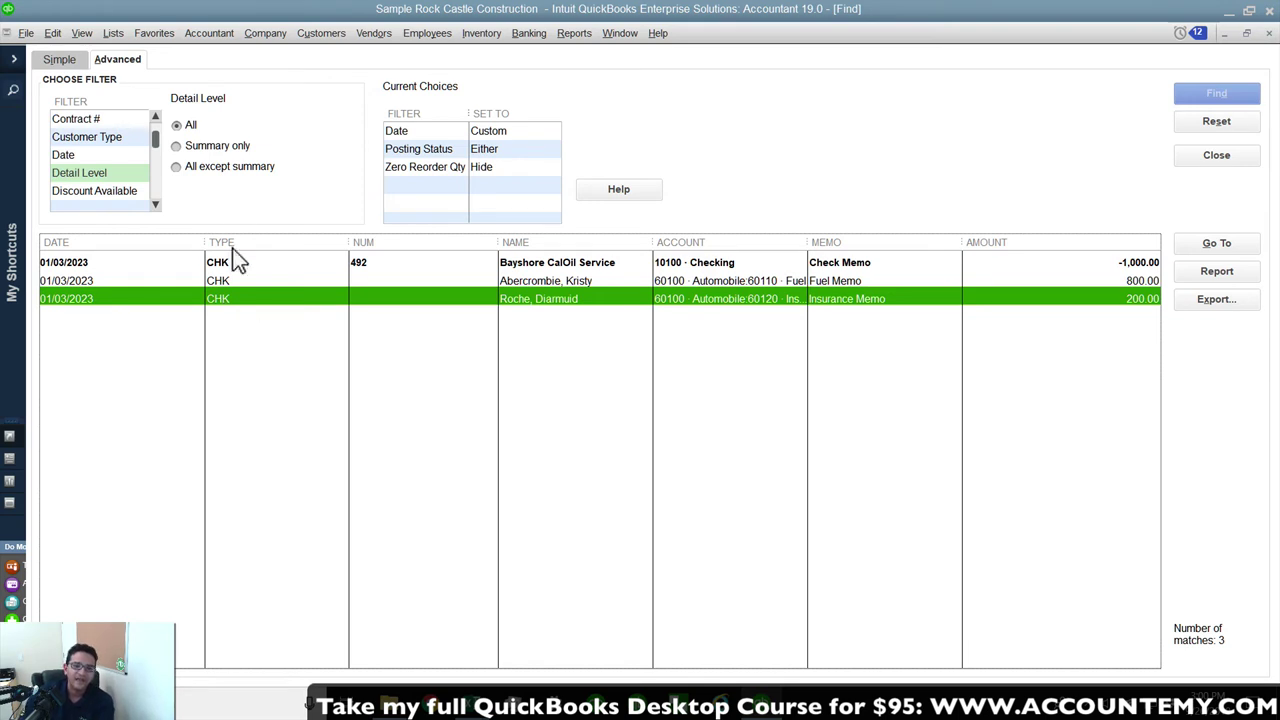
Set the Detail Level filter to All except summary and rerun the search.
{"action": "left_click", "coordinate": [184, 167]}
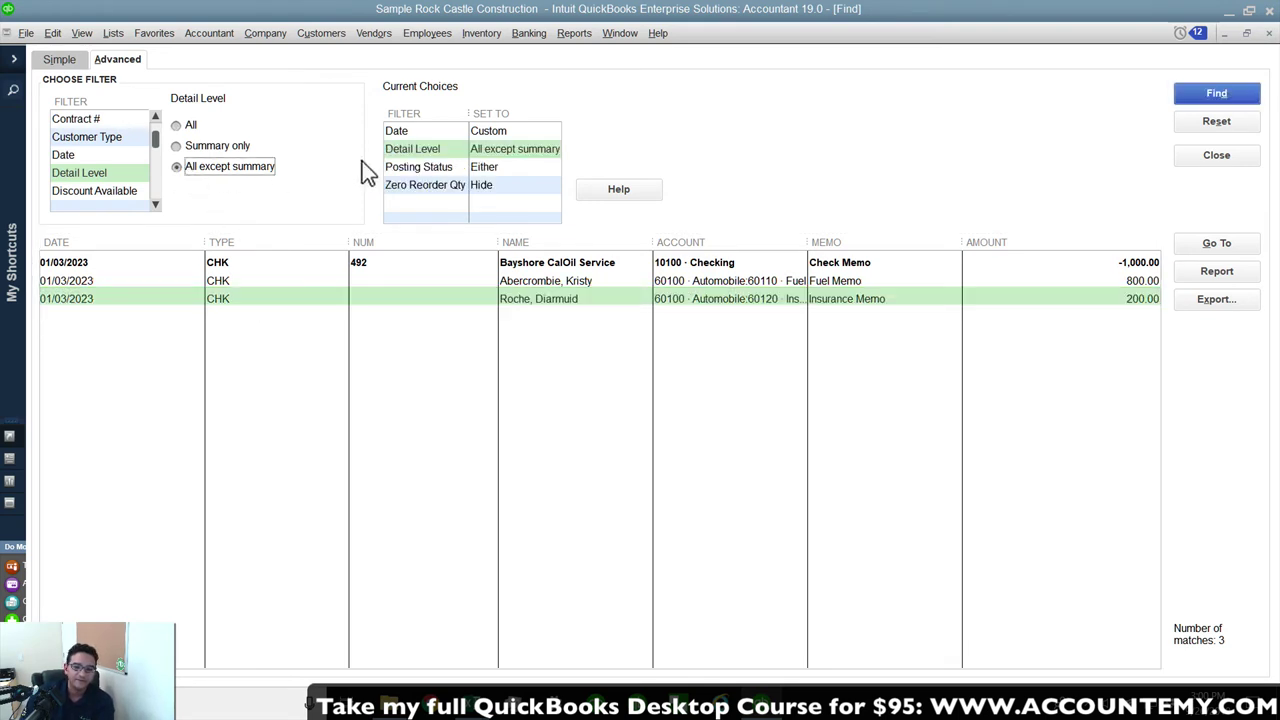
{"action": "left_click", "coordinate": [1240, 93]}
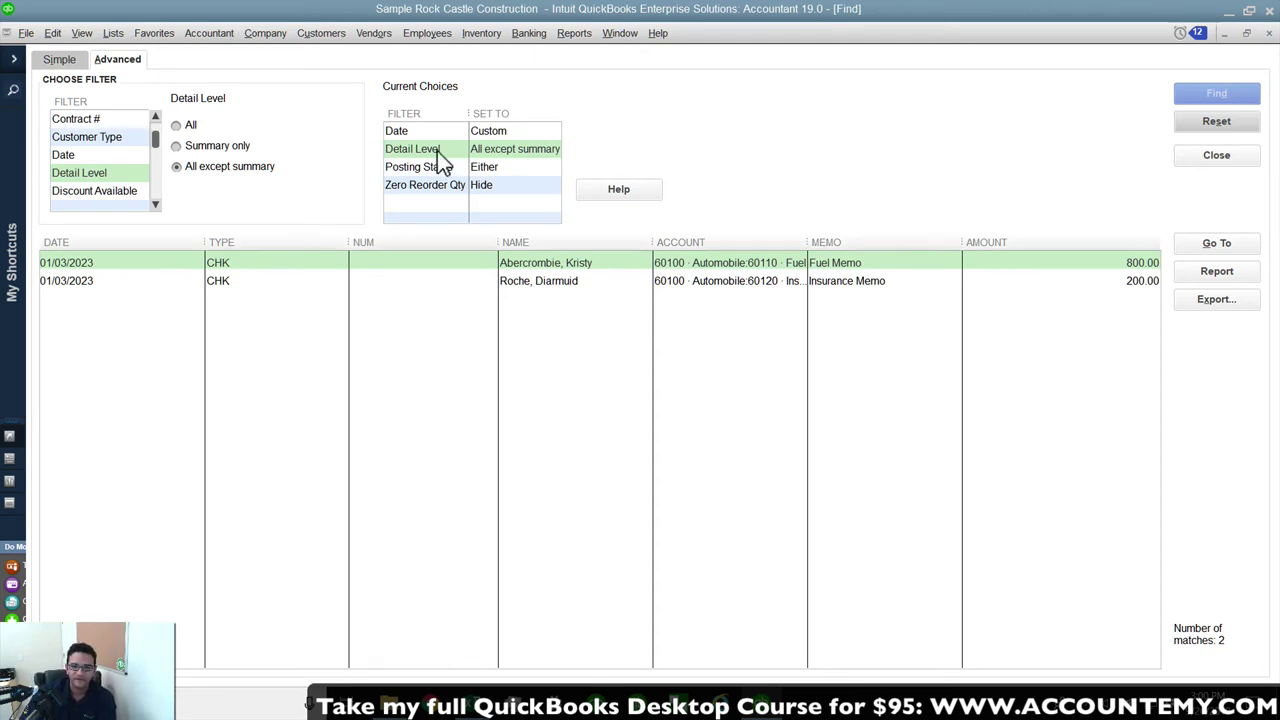
Set the Detail Level filter back to All in the advanced search.
{"action": "left_click", "coordinate": [182, 128]}
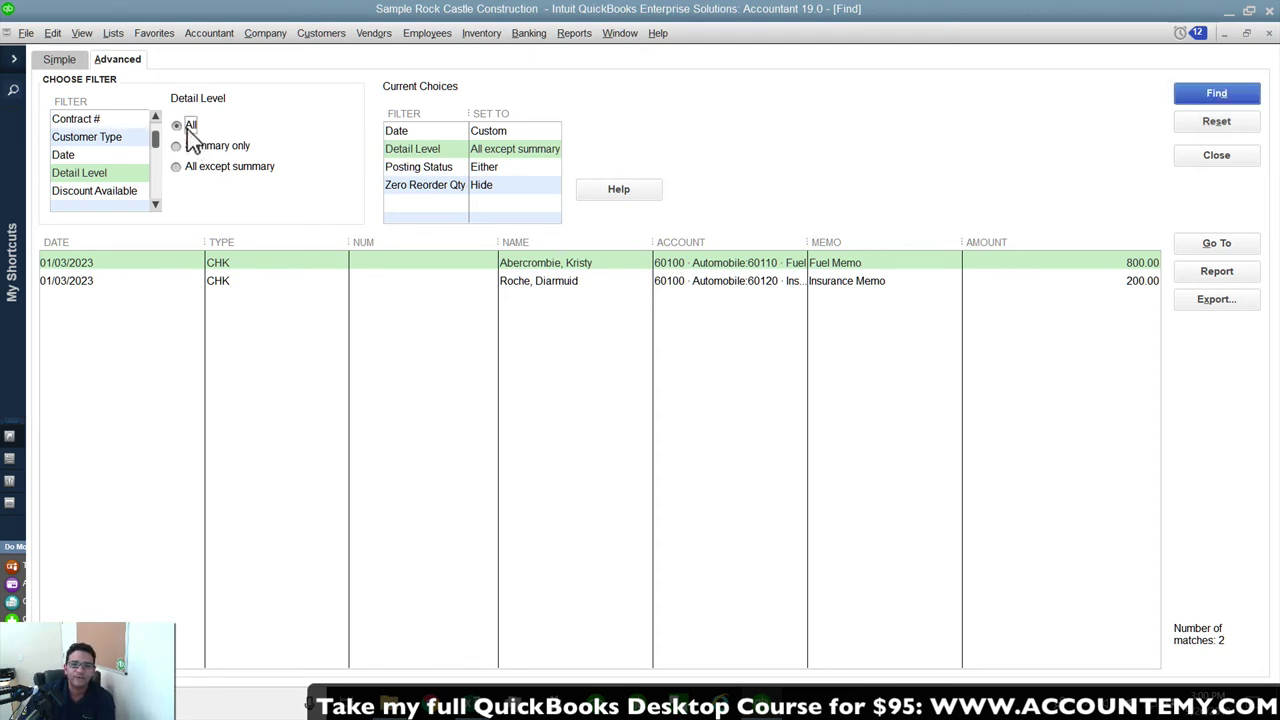
{"action": "left_click", "coordinate": [60, 60]}
{"action": "left_click", "coordinate": [115, 61]}
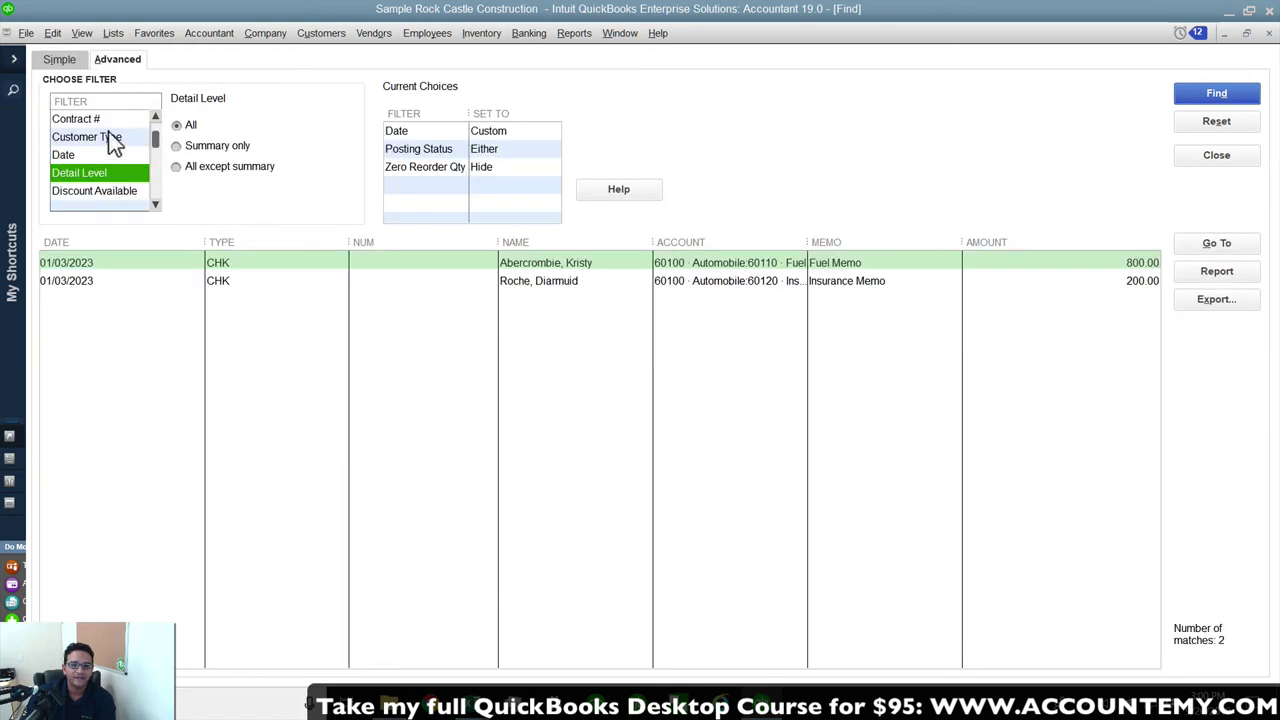
Search for transaction lines with an amount equal to 1000.
{"action": "left_click", "coordinate": [107, 139]}
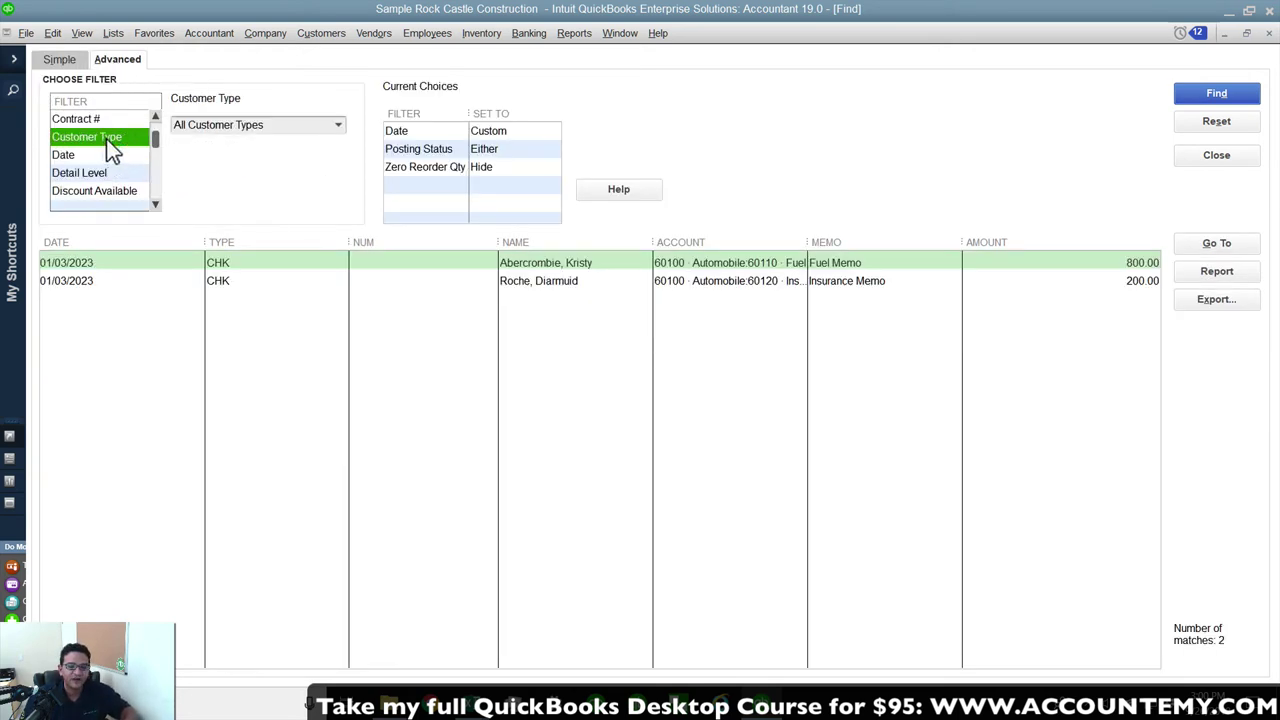
{"action": "key", "text": "Home"}
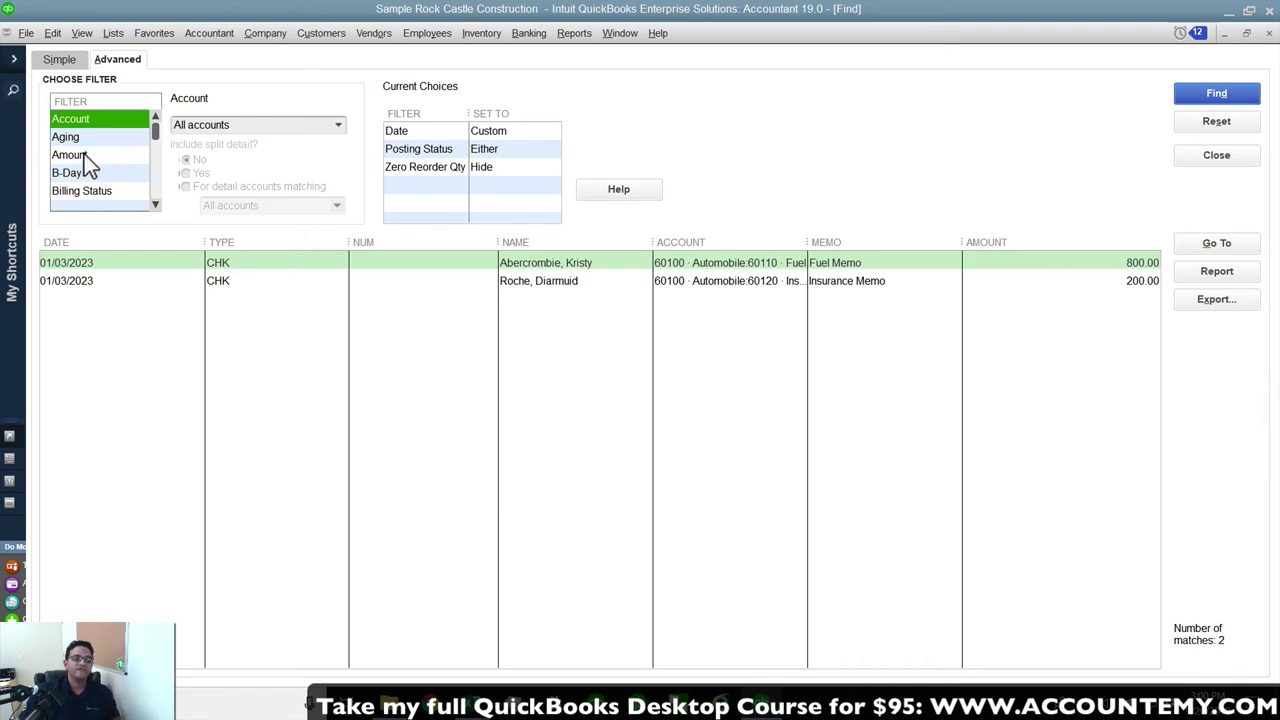
{"action": "left_click", "coordinate": [84, 154]}
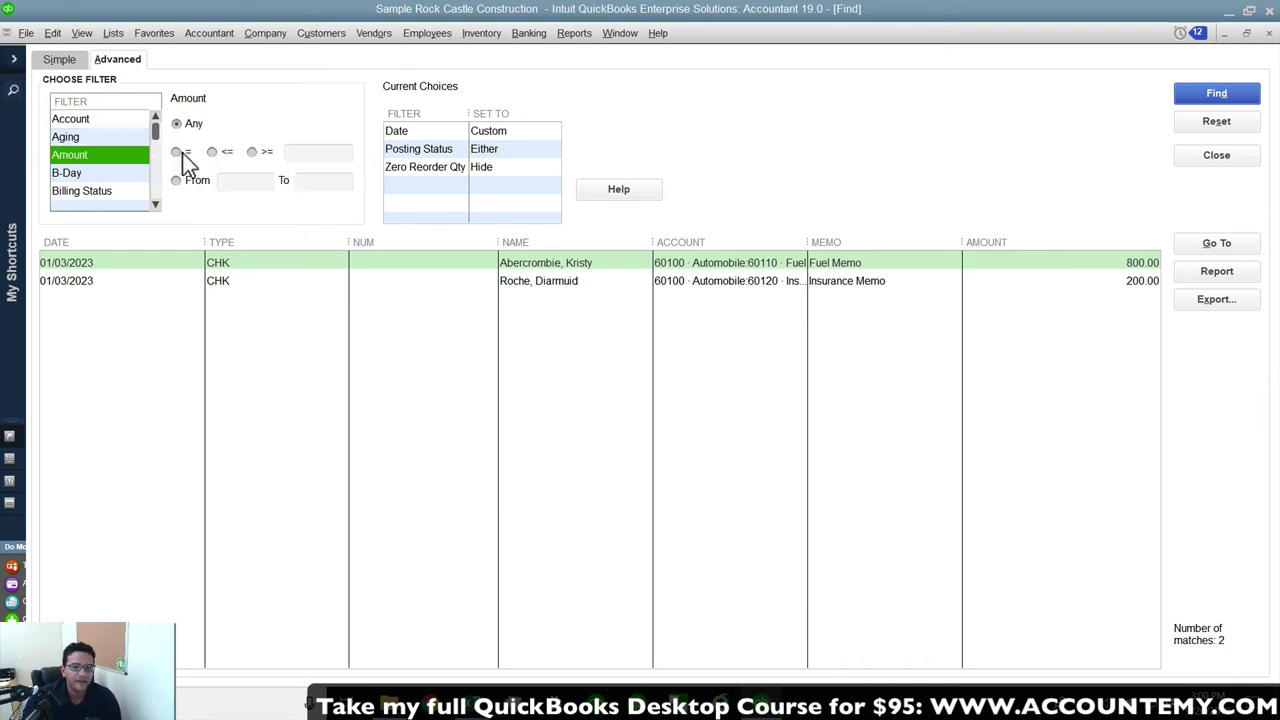
{"action": "left_click", "coordinate": [176, 152]}
{"action": "left_click", "coordinate": [305, 152]}
{"action": "type", "text": "1000"}
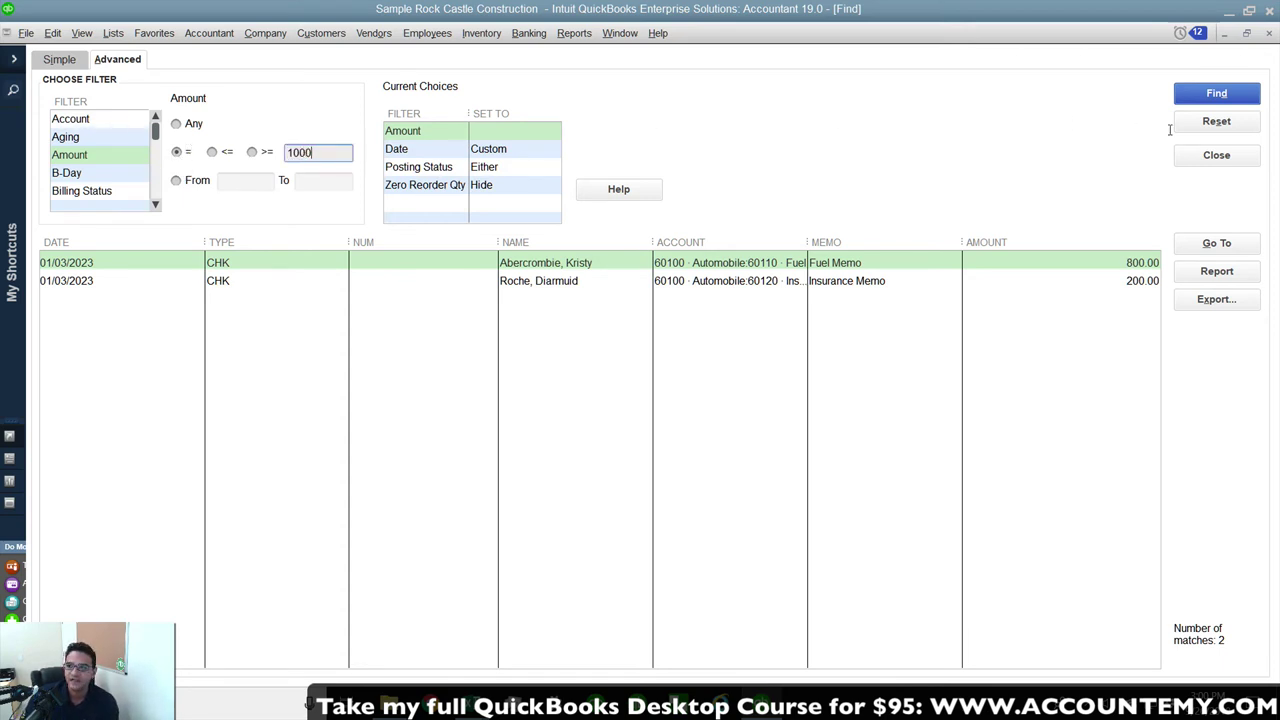
{"action": "left_click", "coordinate": [1218, 97]}
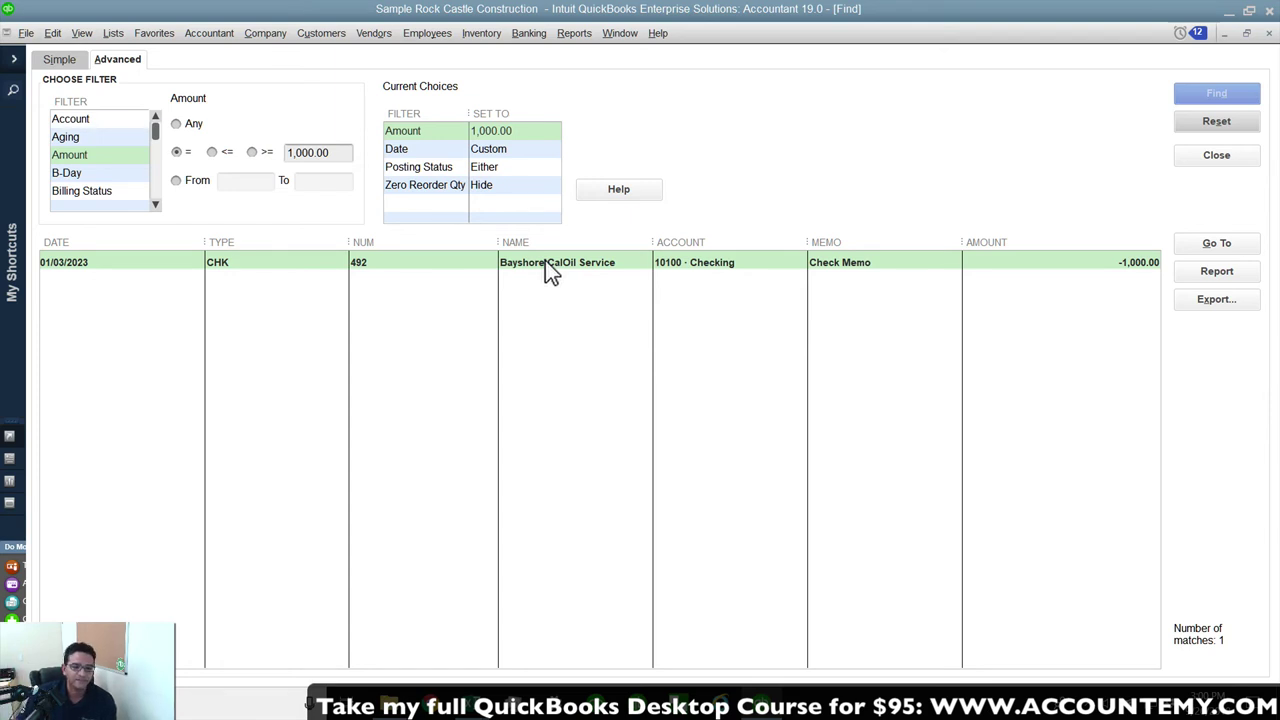
Change the Amount filter to equal 800, rerun the search and examine the matching line.
{"action": "left_click_drag", "start_coordinate": [340, 153], "coordinate": [237, 155]}
{"action": "type", "text": "800"}
{"action": "left_click", "coordinate": [1215, 93]}
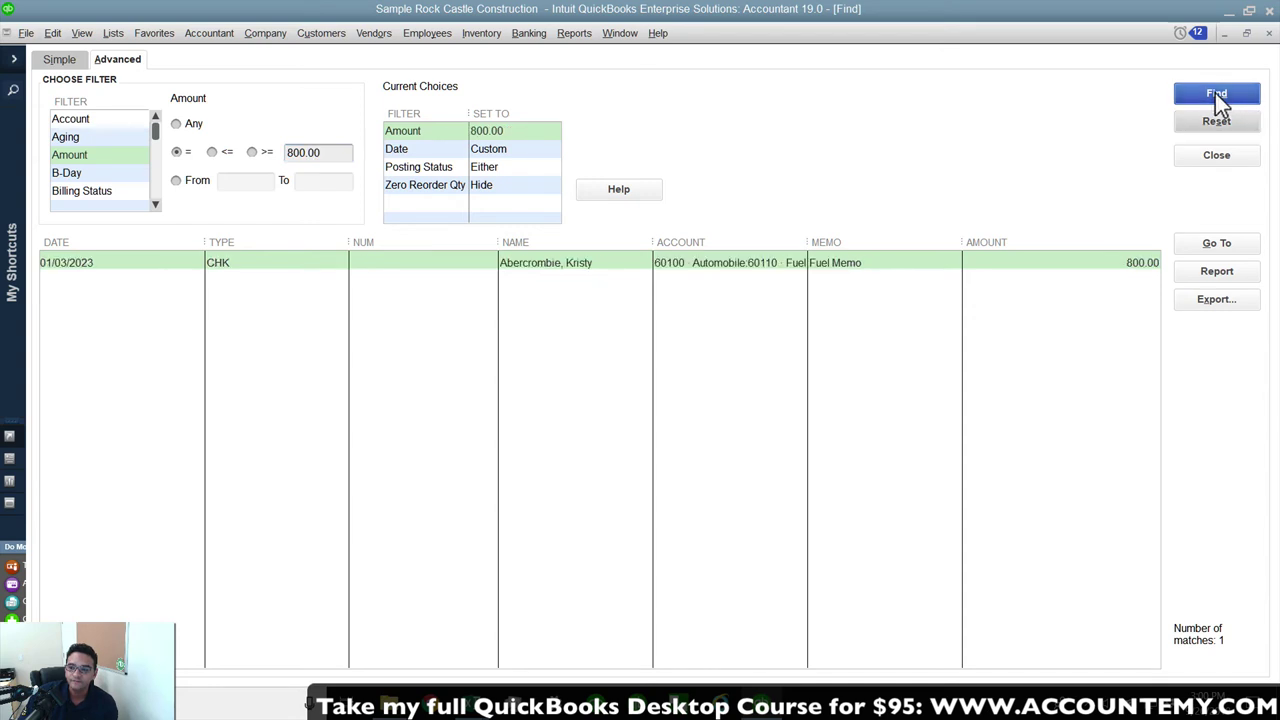
{"action": "left_click", "coordinate": [575, 264]}
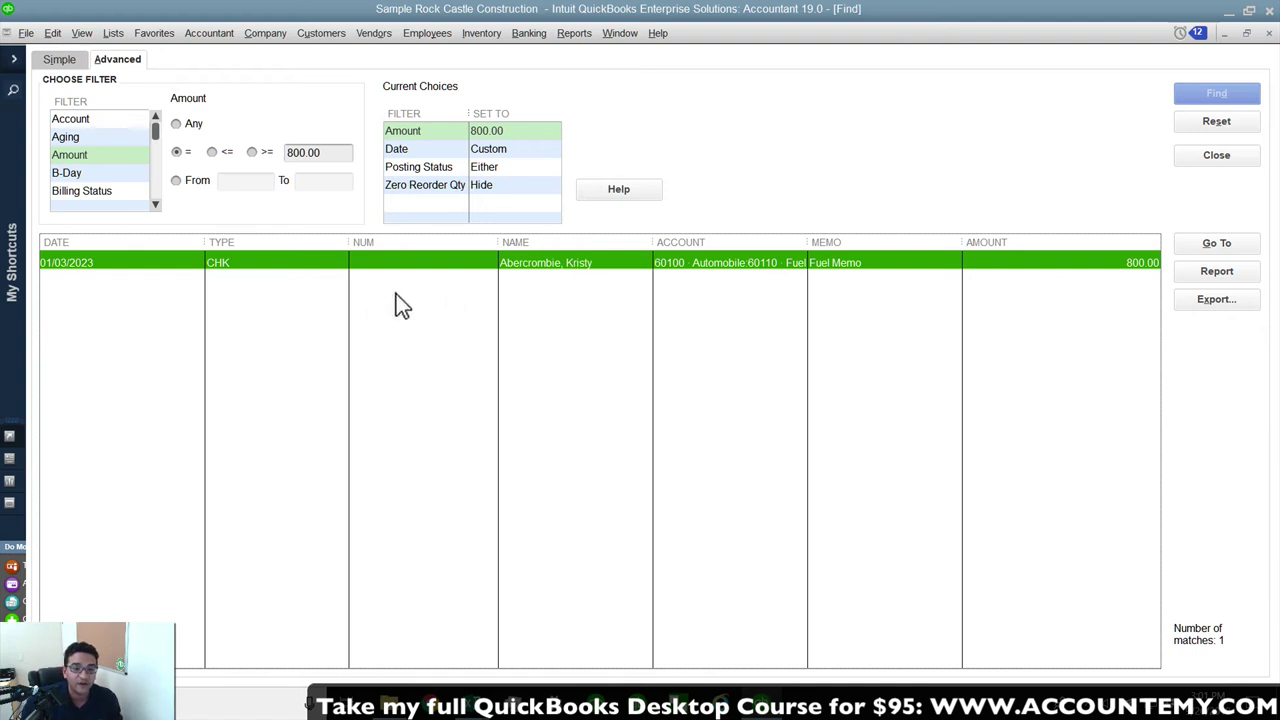
{"action": "left_click", "coordinate": [113, 265]}
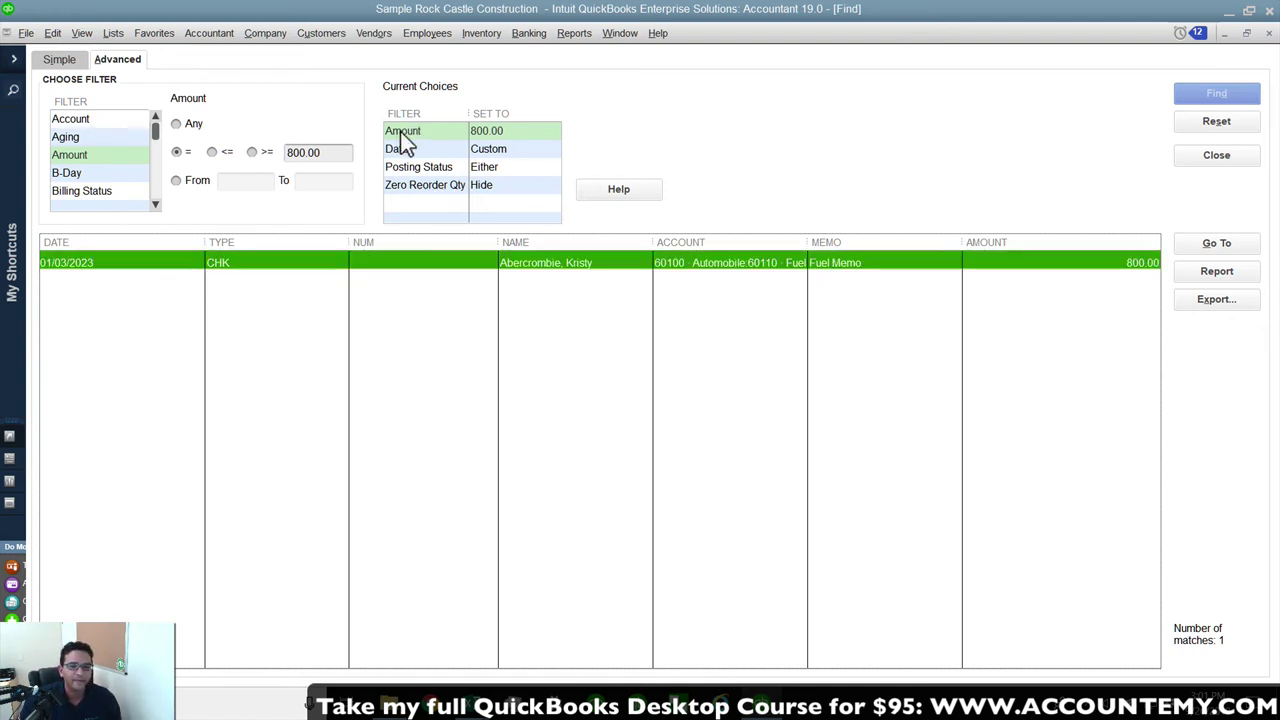
Set the Amount filter back to Any.
{"action": "left_click_drag", "start_coordinate": [350, 154], "coordinate": [248, 165]}
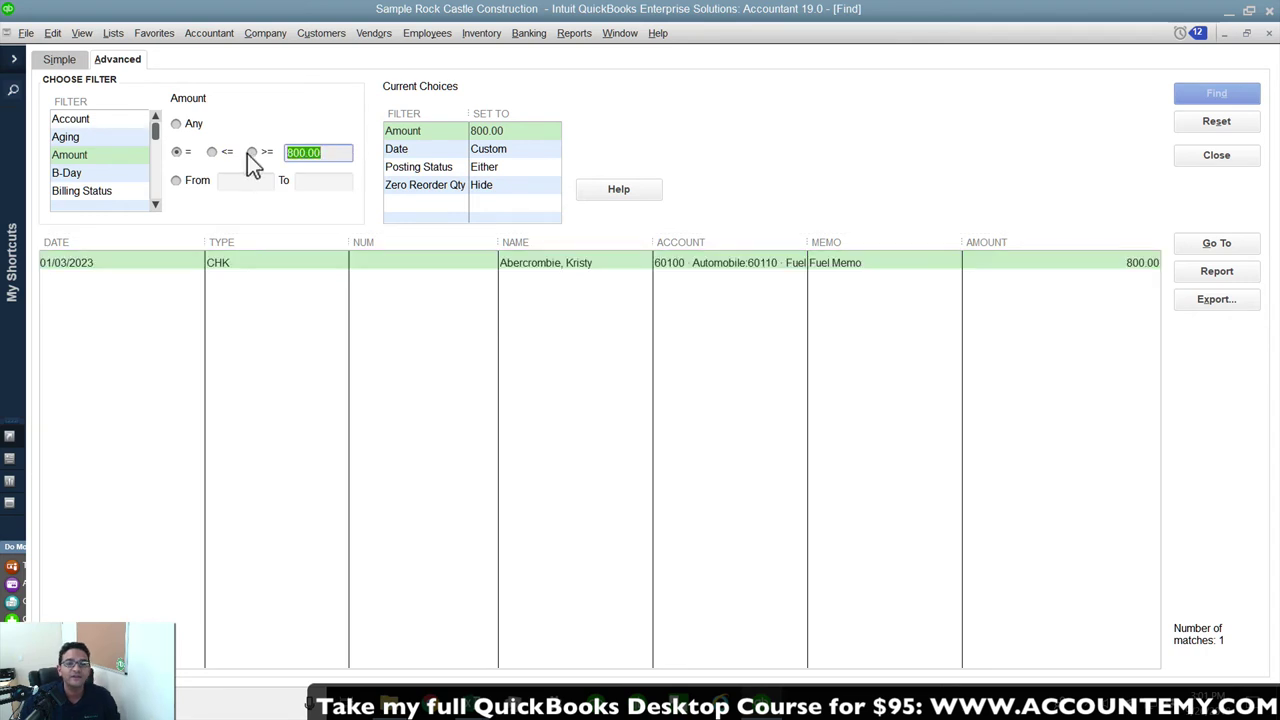
{"action": "left_click", "coordinate": [176, 123]}
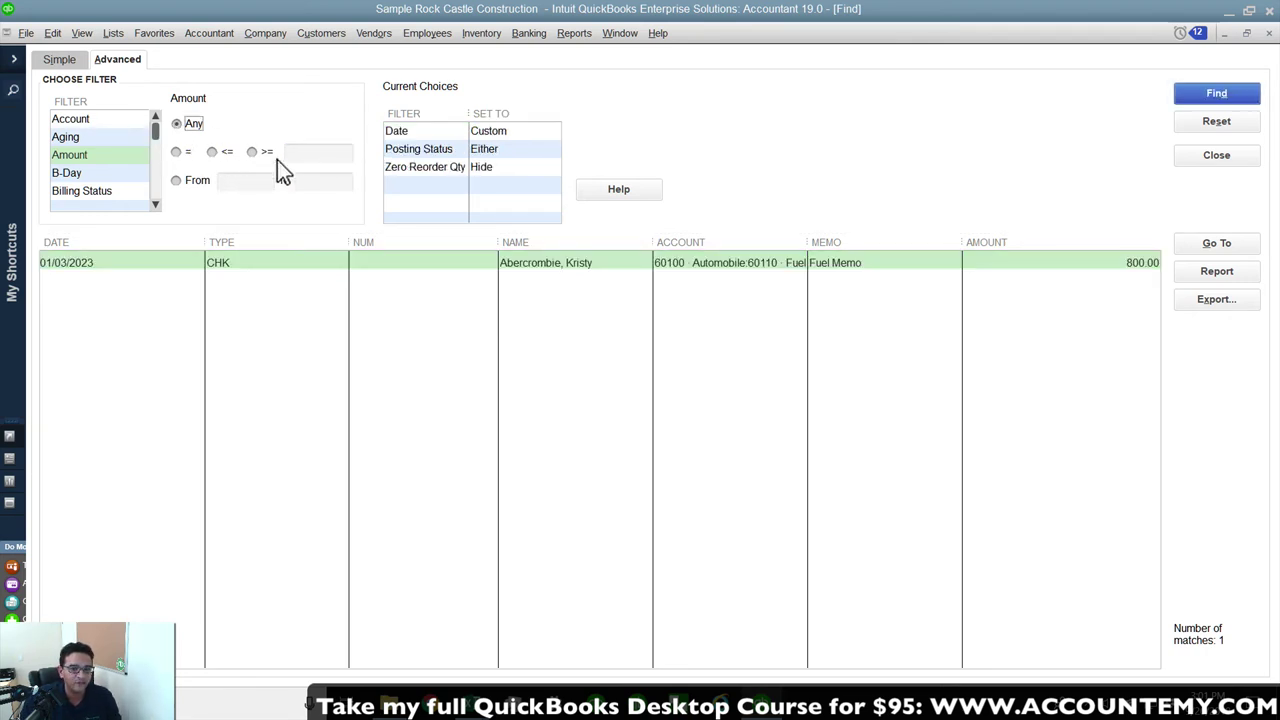
Set the TransactionType filter to Check and run the advanced search.
{"action": "left_click", "coordinate": [91, 155]}
{"action": "scroll", "coordinate": [91, 155], "scroll_direction": "up", "scroll_amount": 1}
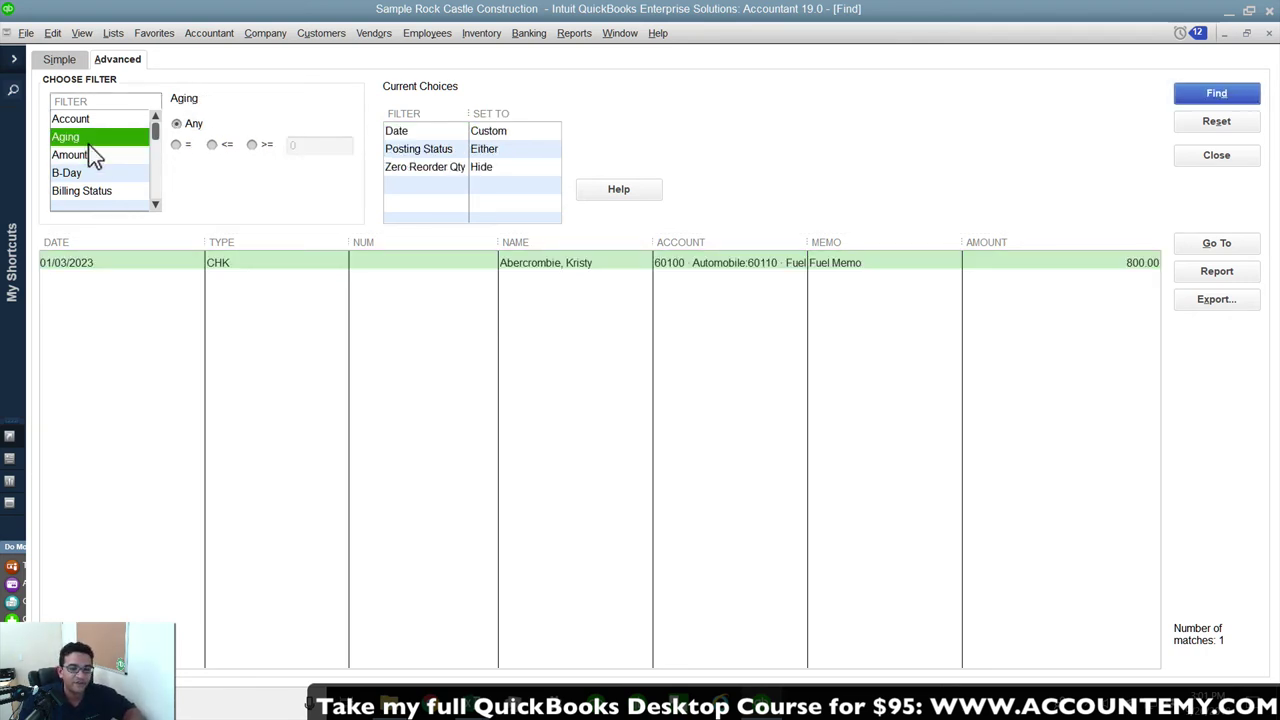
{"action": "scroll", "coordinate": [91, 155], "scroll_direction": "down", "scroll_amount": 10}
{"action": "left_click", "coordinate": [88, 155]}
{"action": "left_click", "coordinate": [100, 190]}
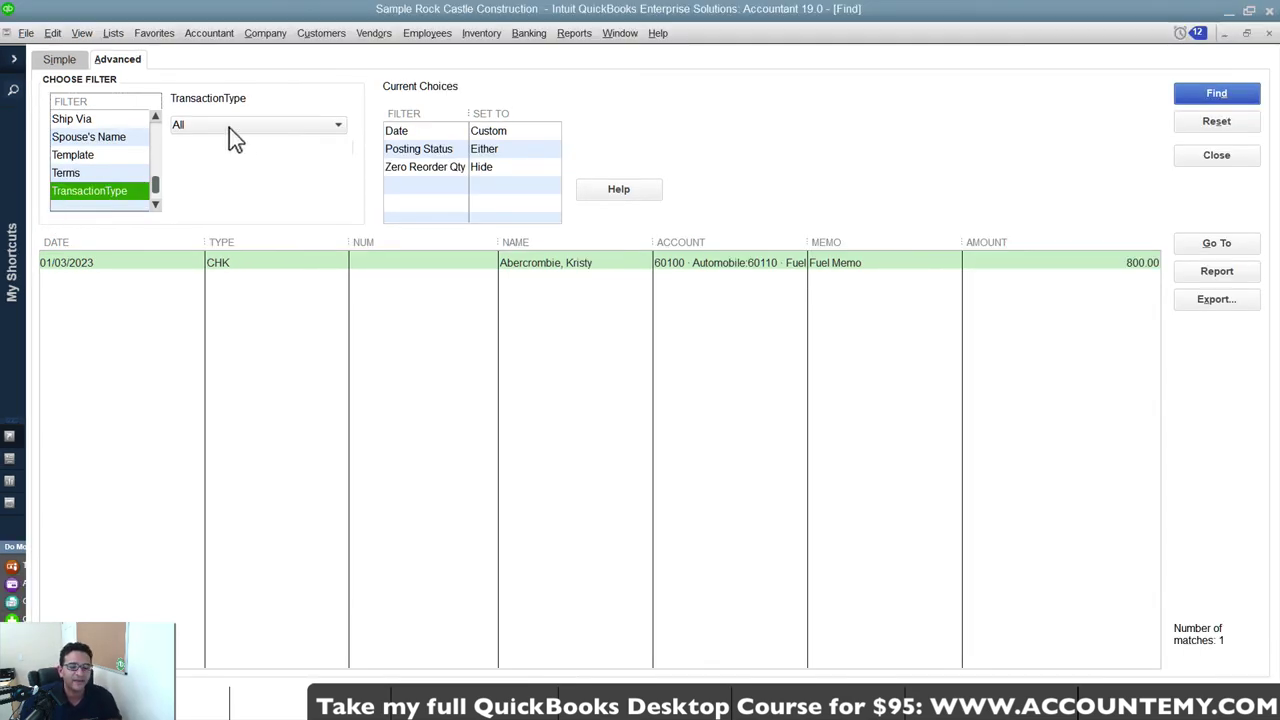
{"action": "left_click", "coordinate": [337, 128]}
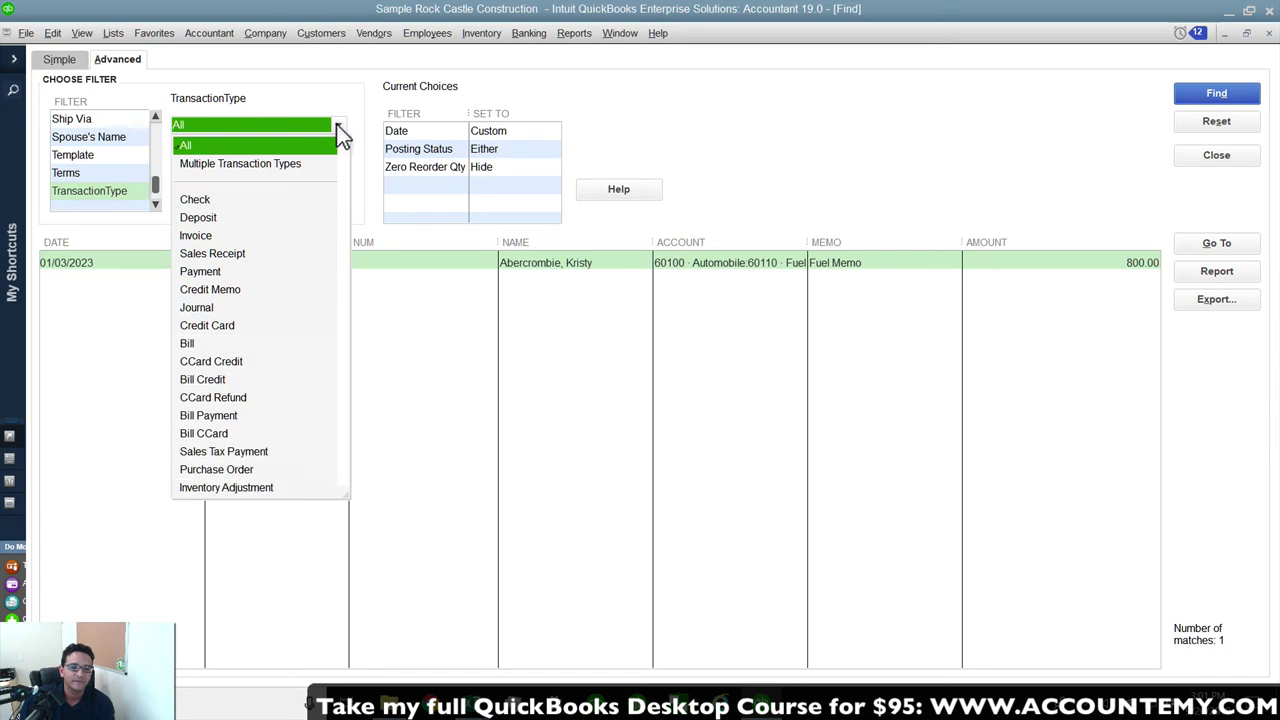
{"action": "left_click", "coordinate": [205, 199]}
{"action": "left_click", "coordinate": [1232, 99]}
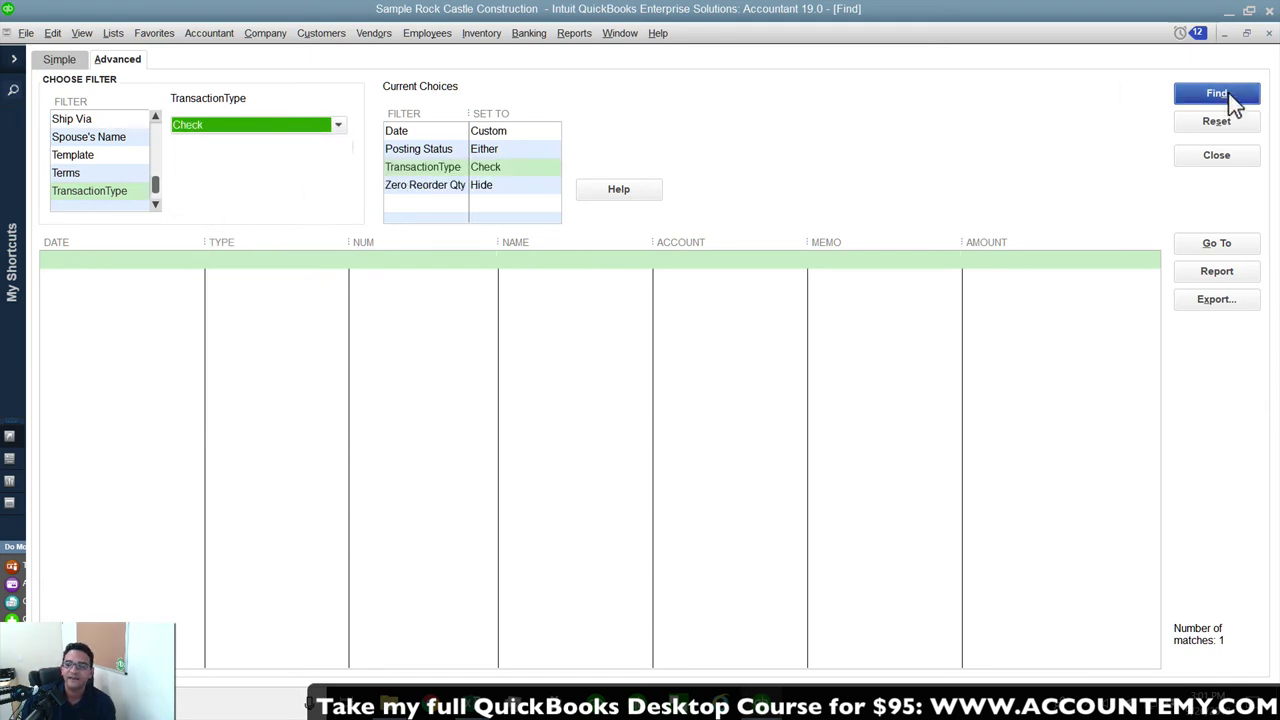
{"action": "left_click", "coordinate": [1230, 96]}
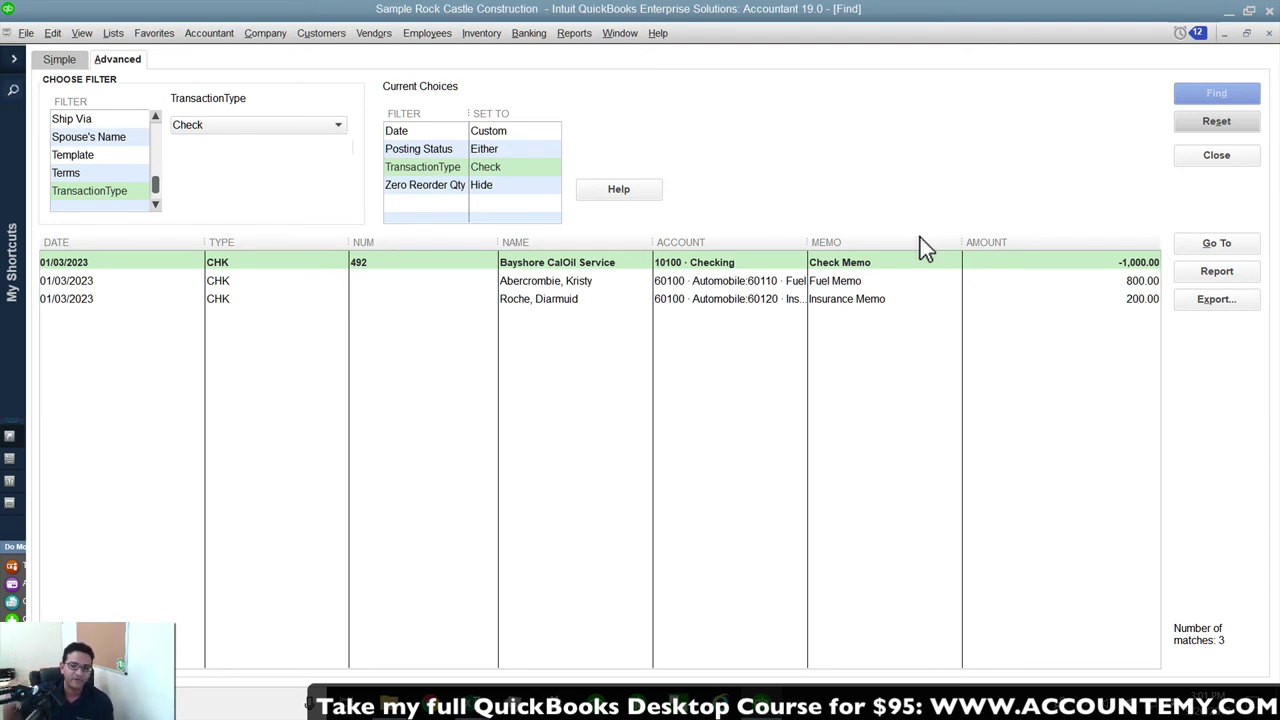
Set the Detail Level filter to All except summary, rerun the search, and close the Find window.
{"action": "left_click", "coordinate": [66, 158]}
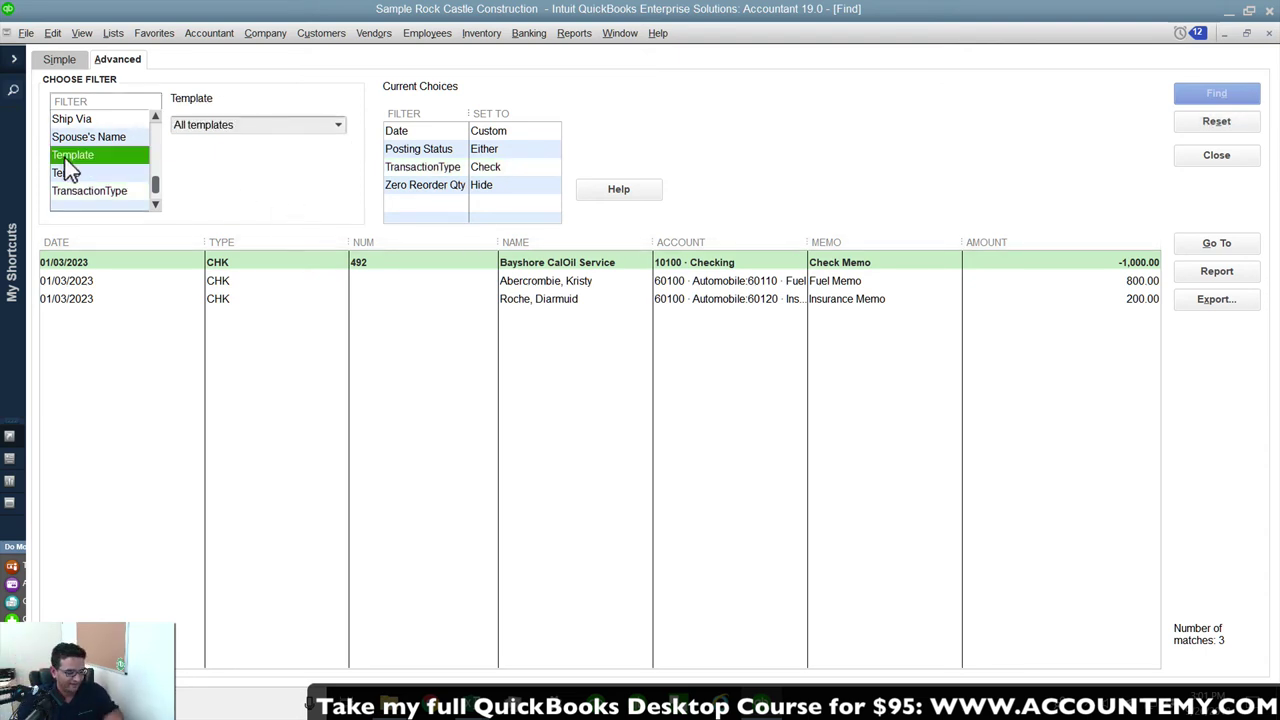
{"action": "scroll", "coordinate": [77, 171], "scroll_direction": "up", "scroll_amount": 6}
{"action": "left_click", "coordinate": [81, 157]}
{"action": "left_click", "coordinate": [89, 172]}
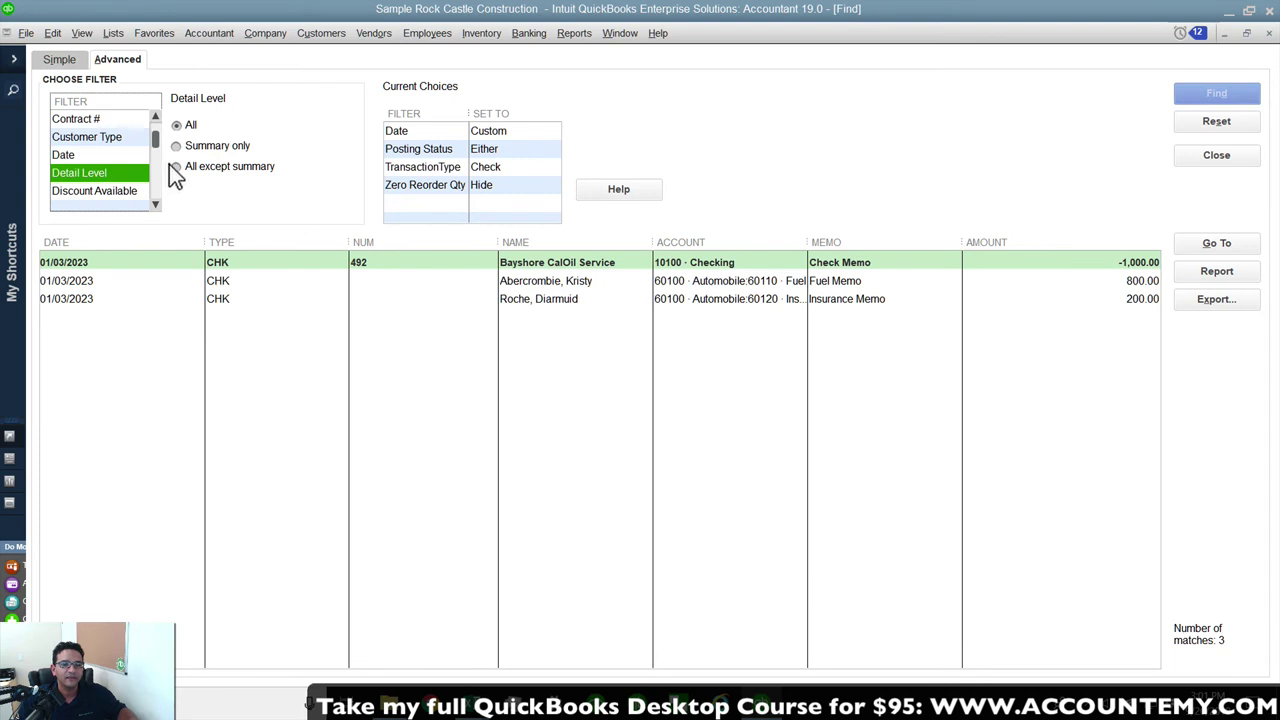
{"action": "left_click", "coordinate": [307, 162]}
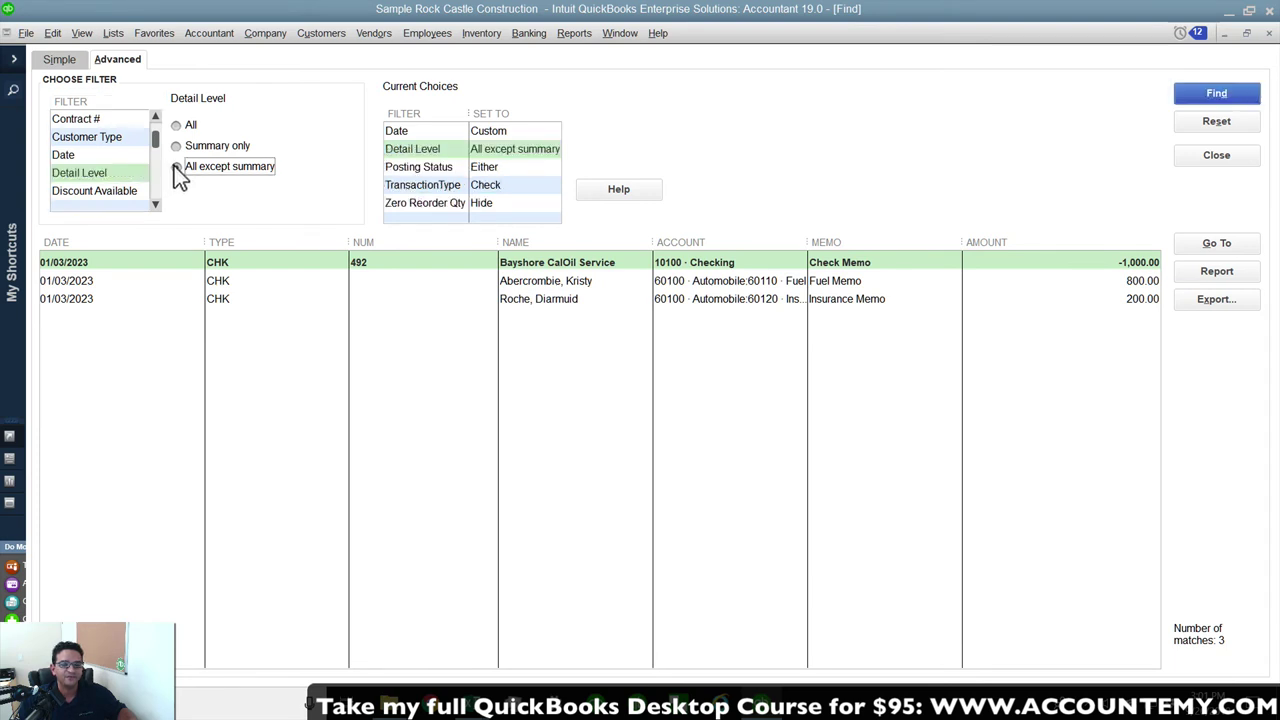
{"action": "left_click", "coordinate": [1218, 101]}
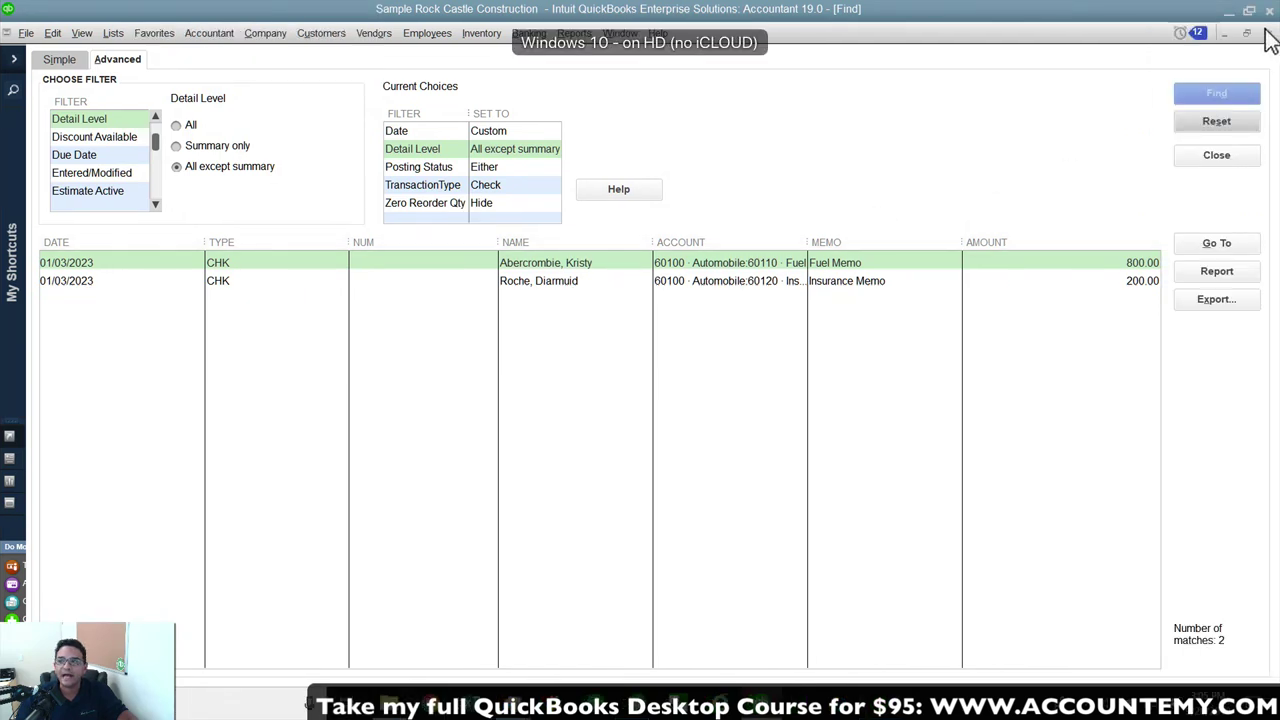
{"action": "left_click", "coordinate": [1267, 33]}
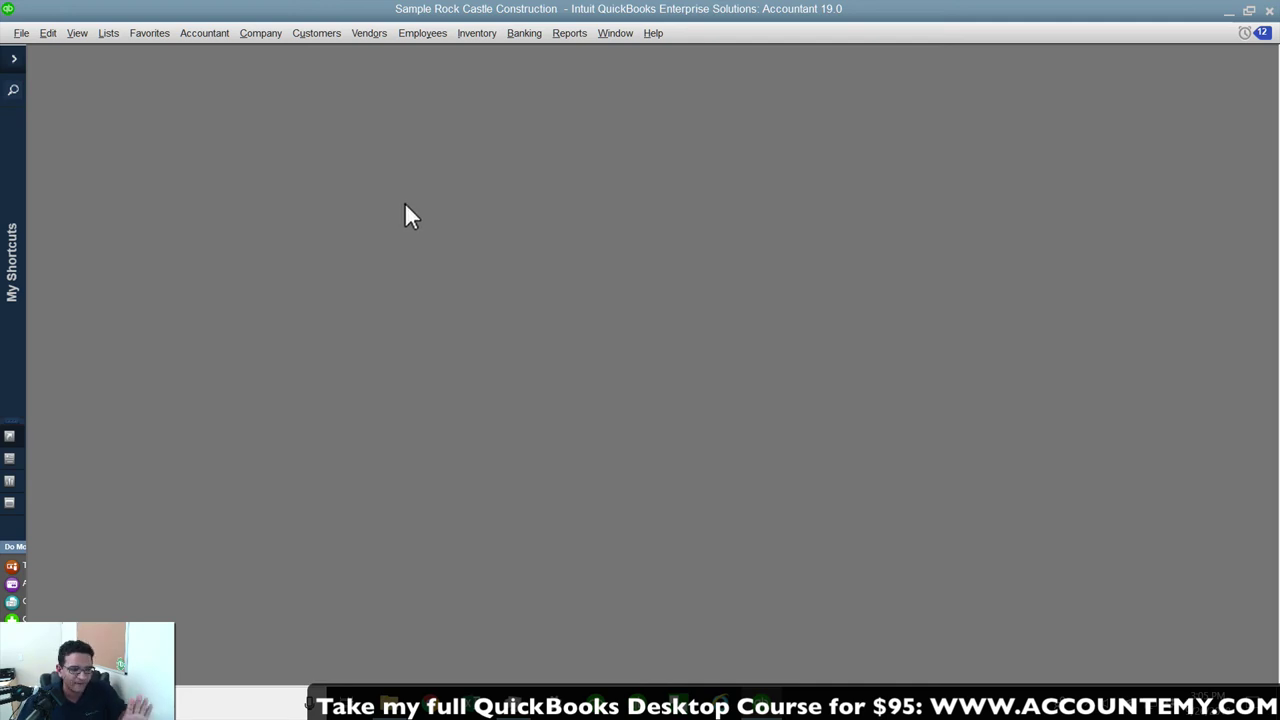
Create a custom Transaction Detail report with its date range set to All.
{"action": "left_click", "coordinate": [566, 38]}
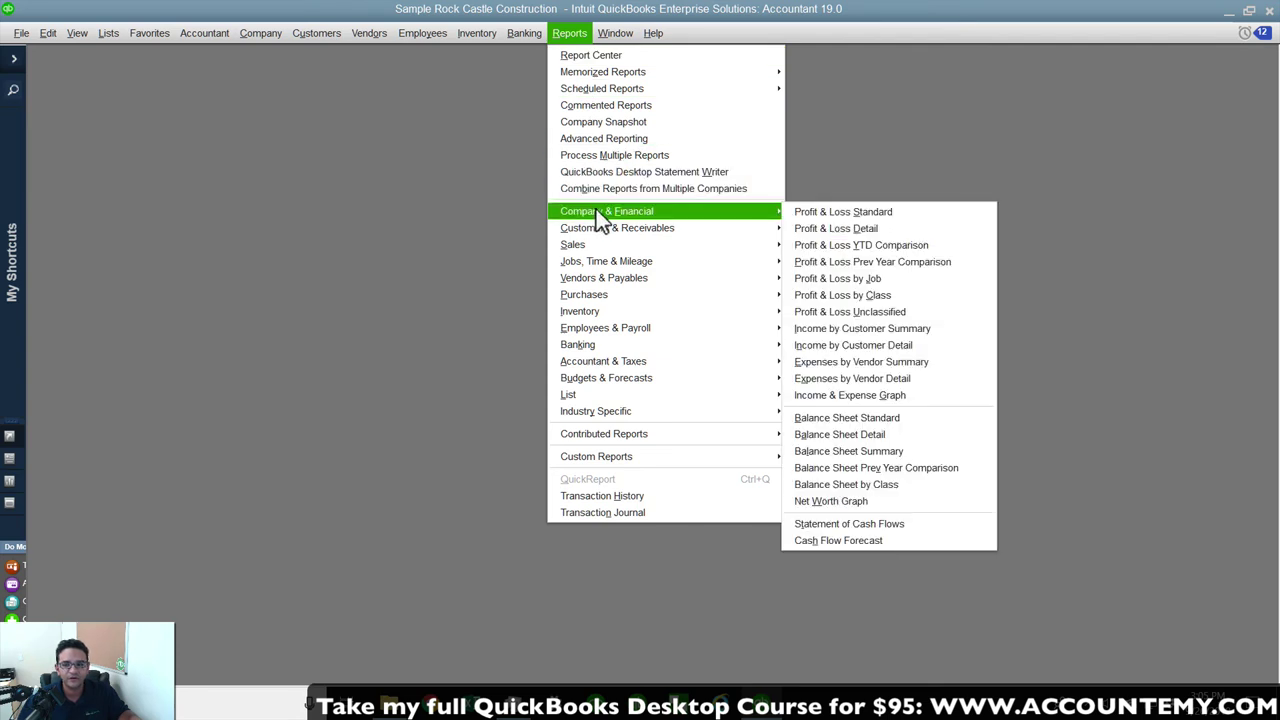
{"action": "mouse_move", "coordinate": [633, 458]}
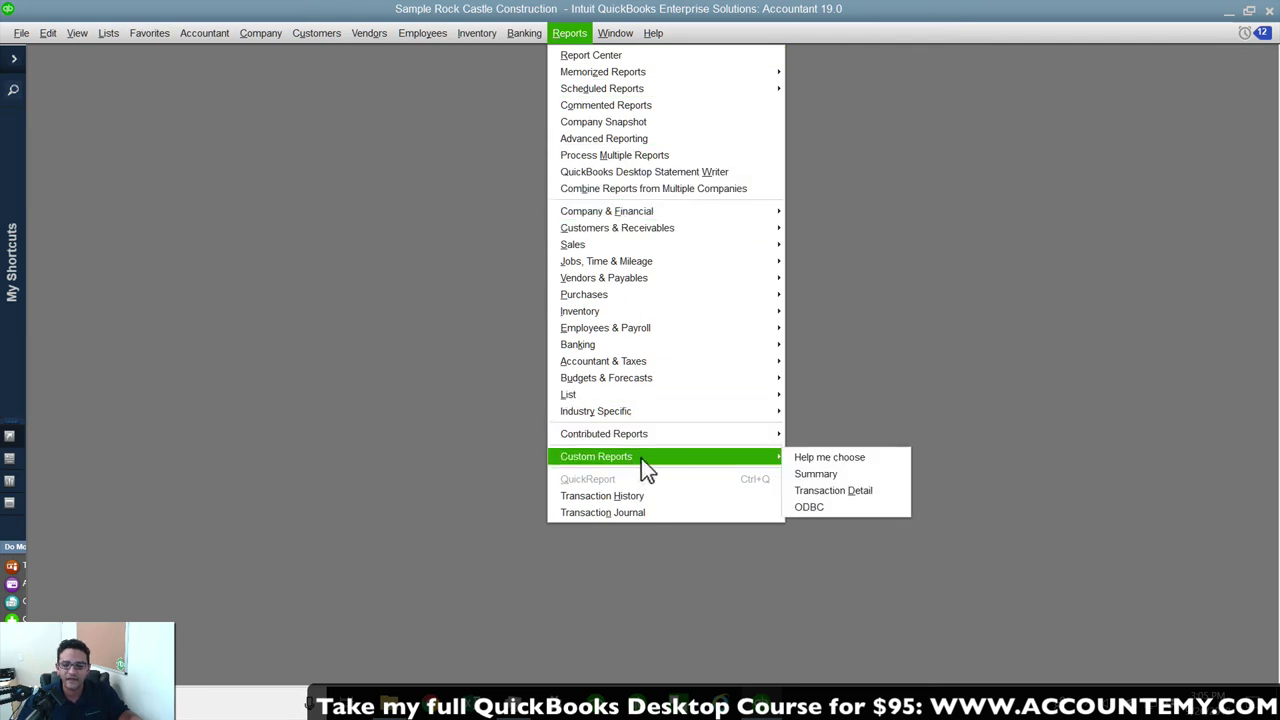
{"action": "left_click", "coordinate": [845, 491]}
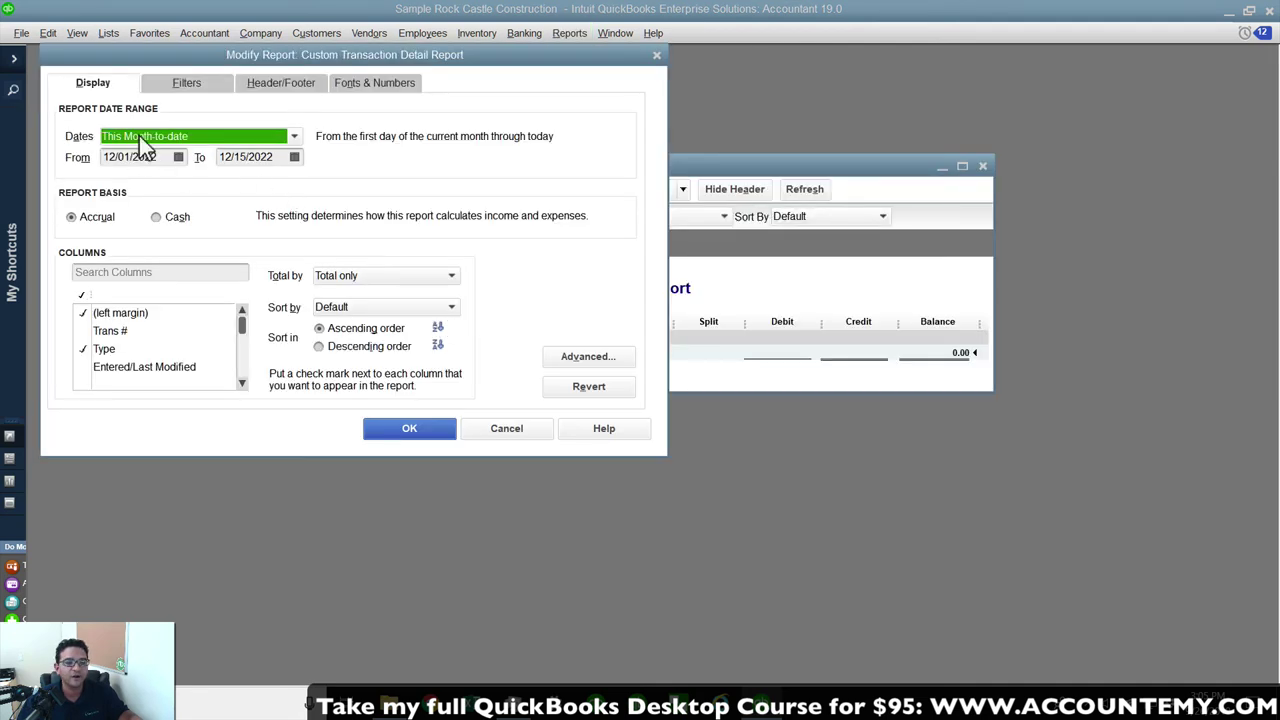
{"action": "left_click", "coordinate": [140, 137]}
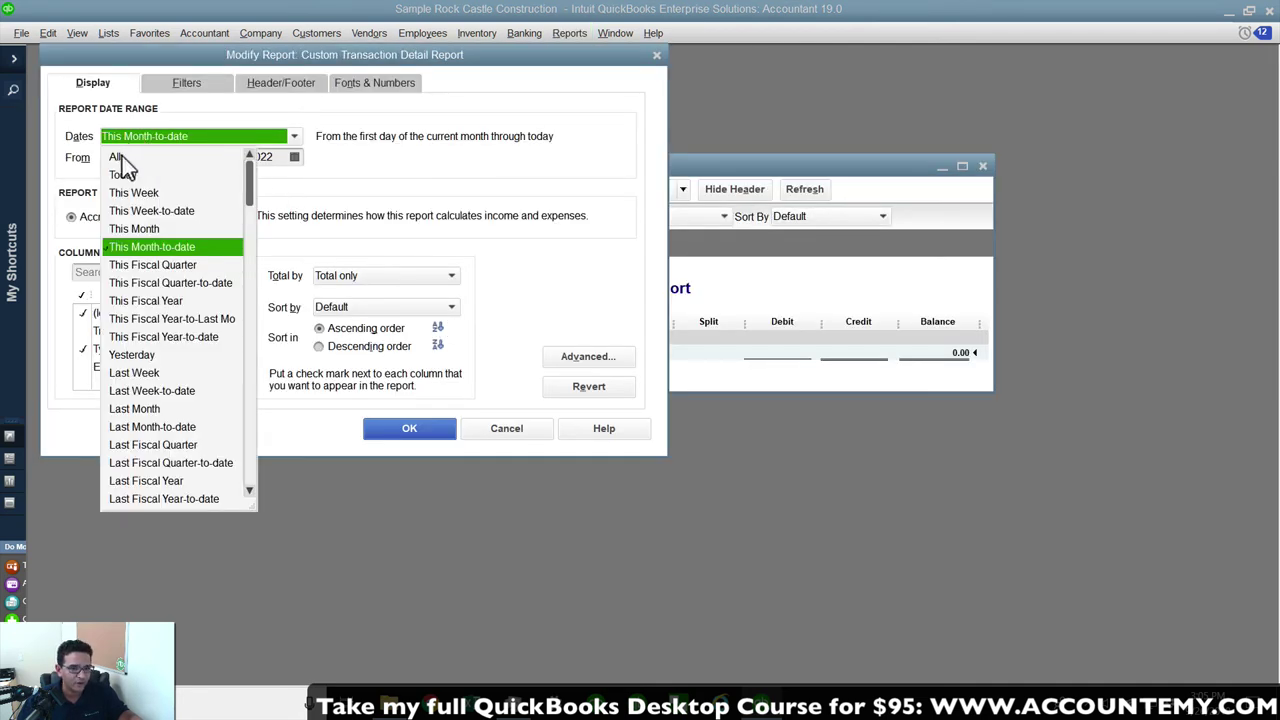
{"action": "left_click", "coordinate": [122, 157]}
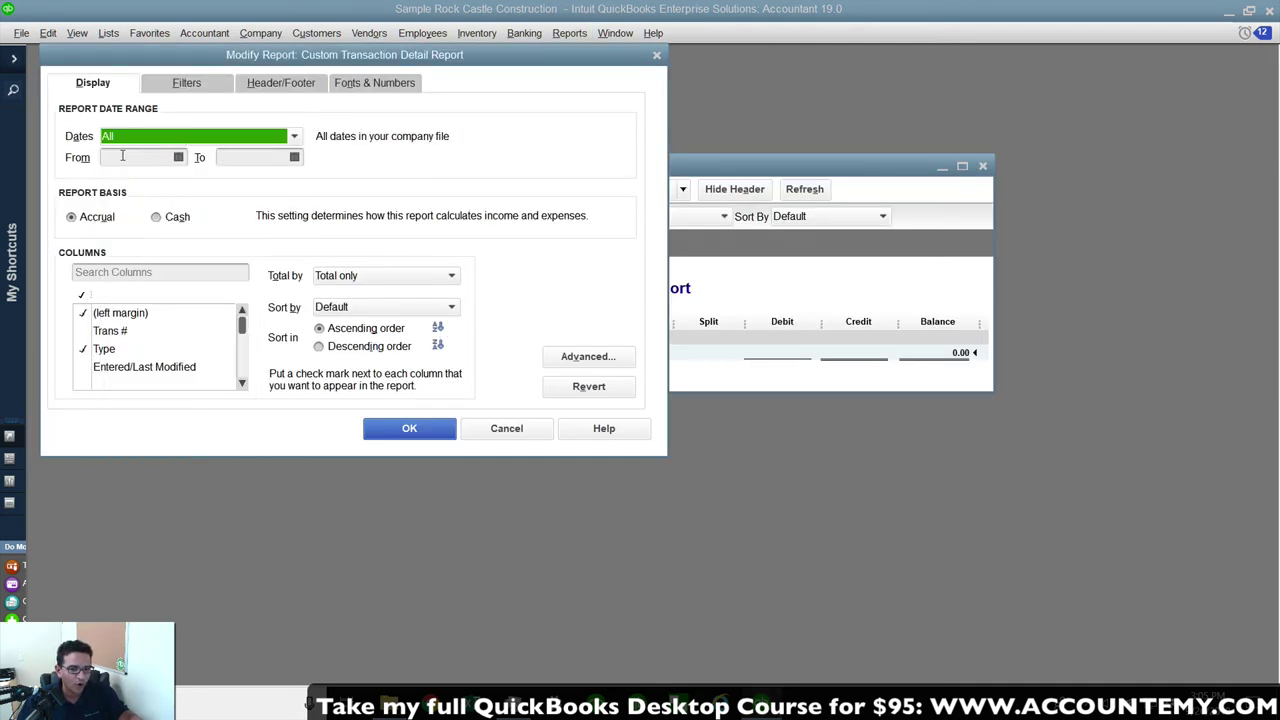
Filter the custom report by the 11000 Accounts Receivable account.
{"action": "left_click", "coordinate": [187, 86]}
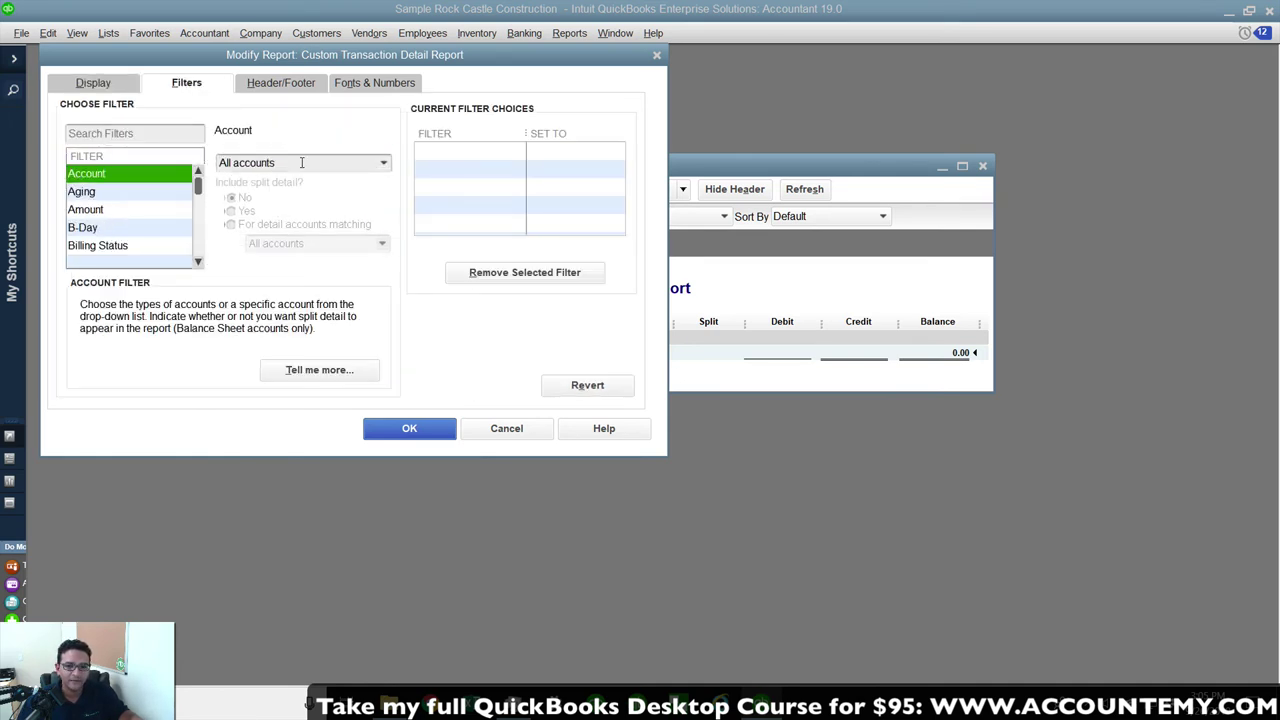
{"action": "key", "text": "Tab"}
{"action": "type", "text": "accou"}
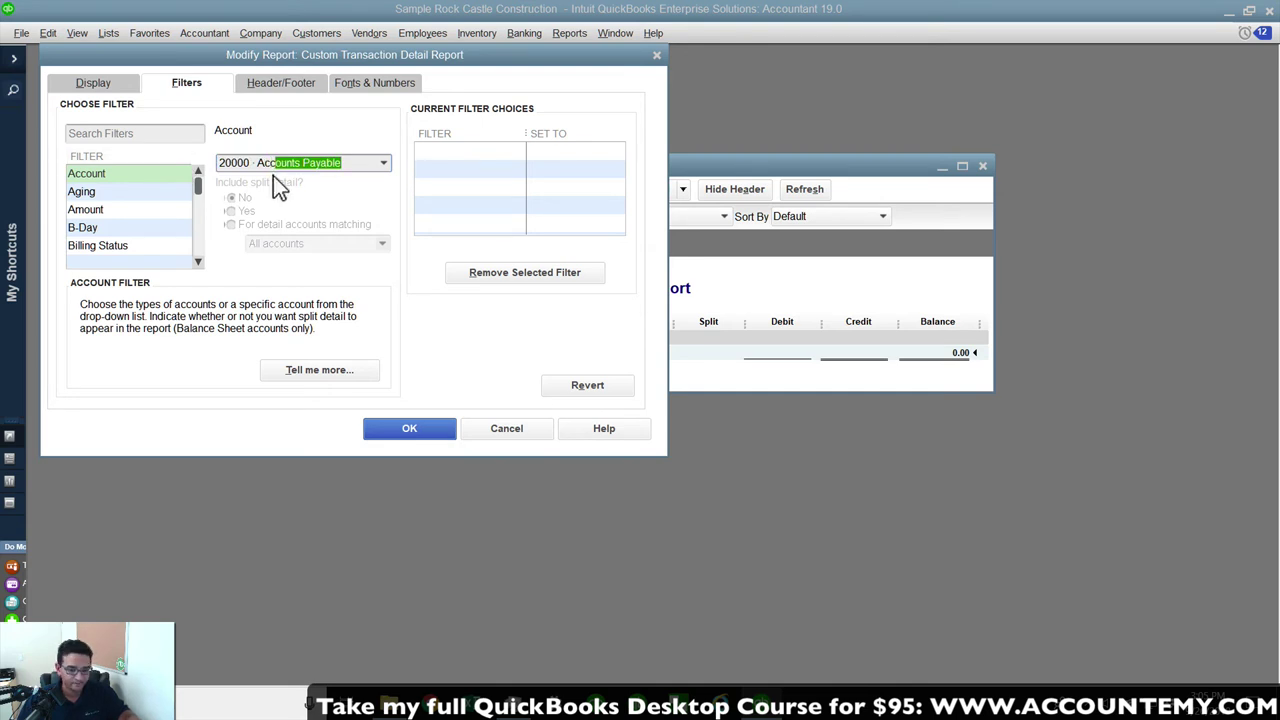
{"action": "type", "text": "nts Receiv"}
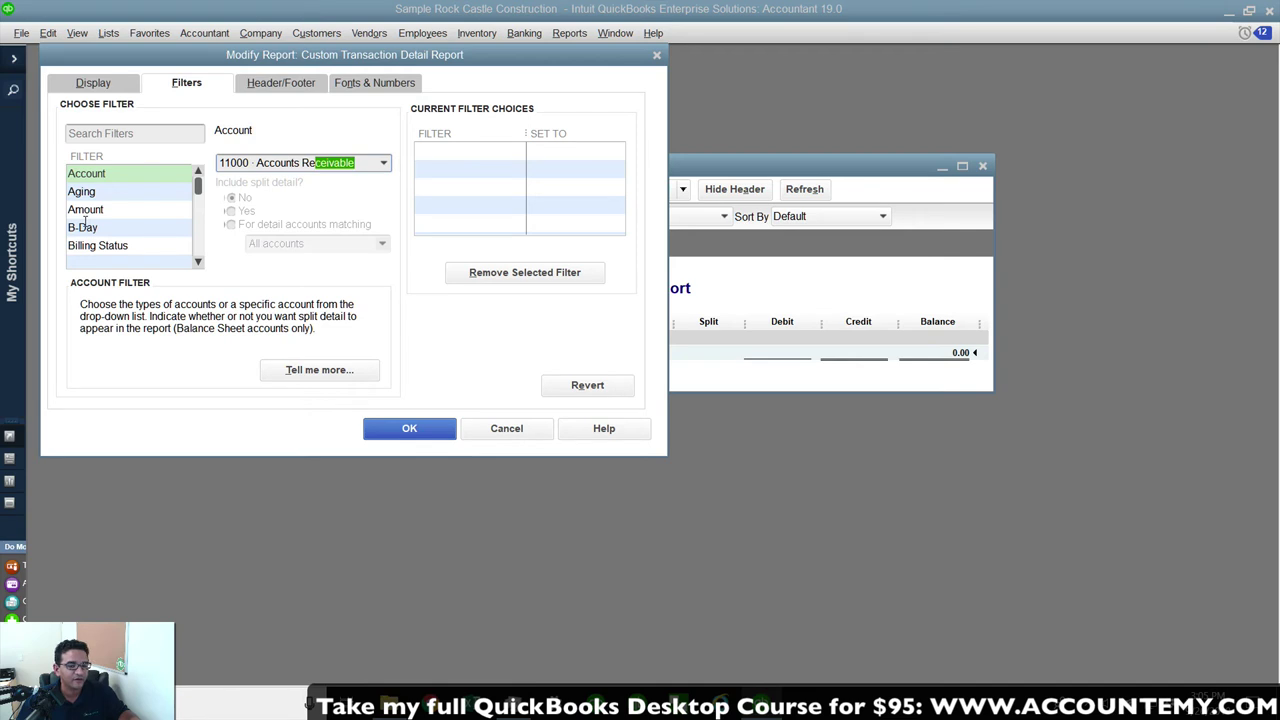
Add a Paid Status filter set to Open and generate the custom report.
{"action": "left_click", "coordinate": [95, 229]}
{"action": "key", "text": "p"}
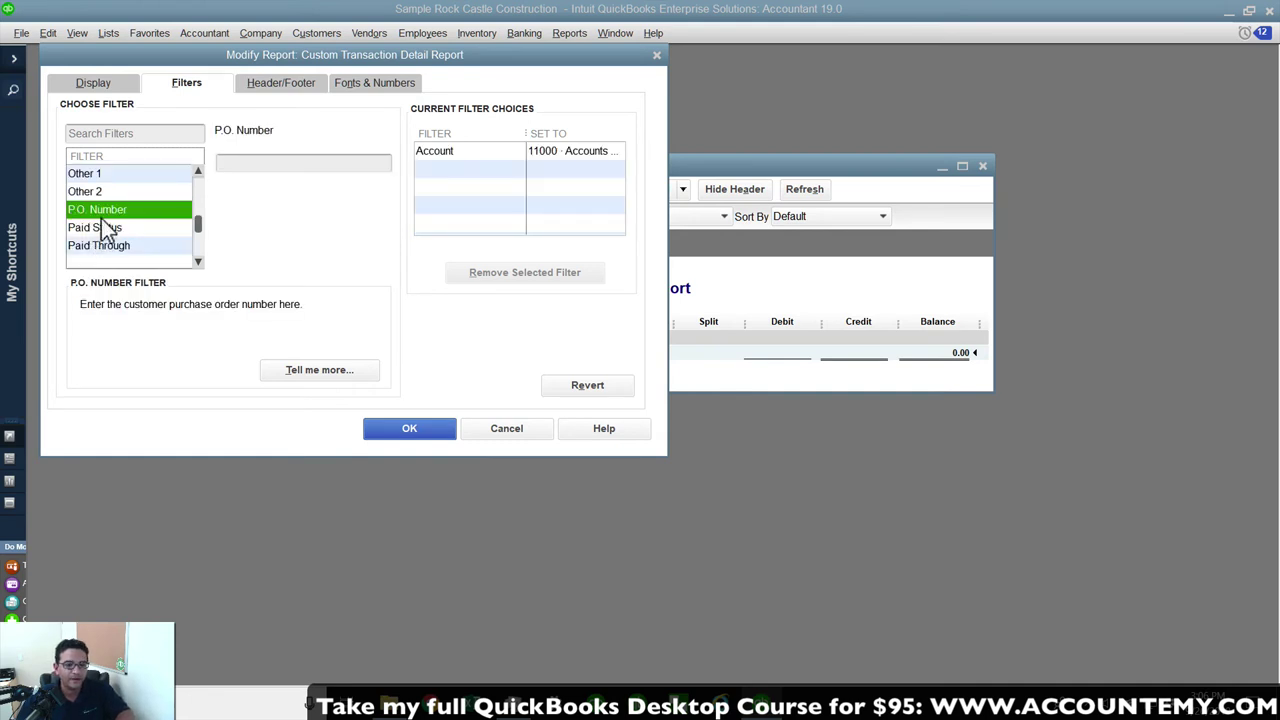
{"action": "left_click", "coordinate": [101, 229]}
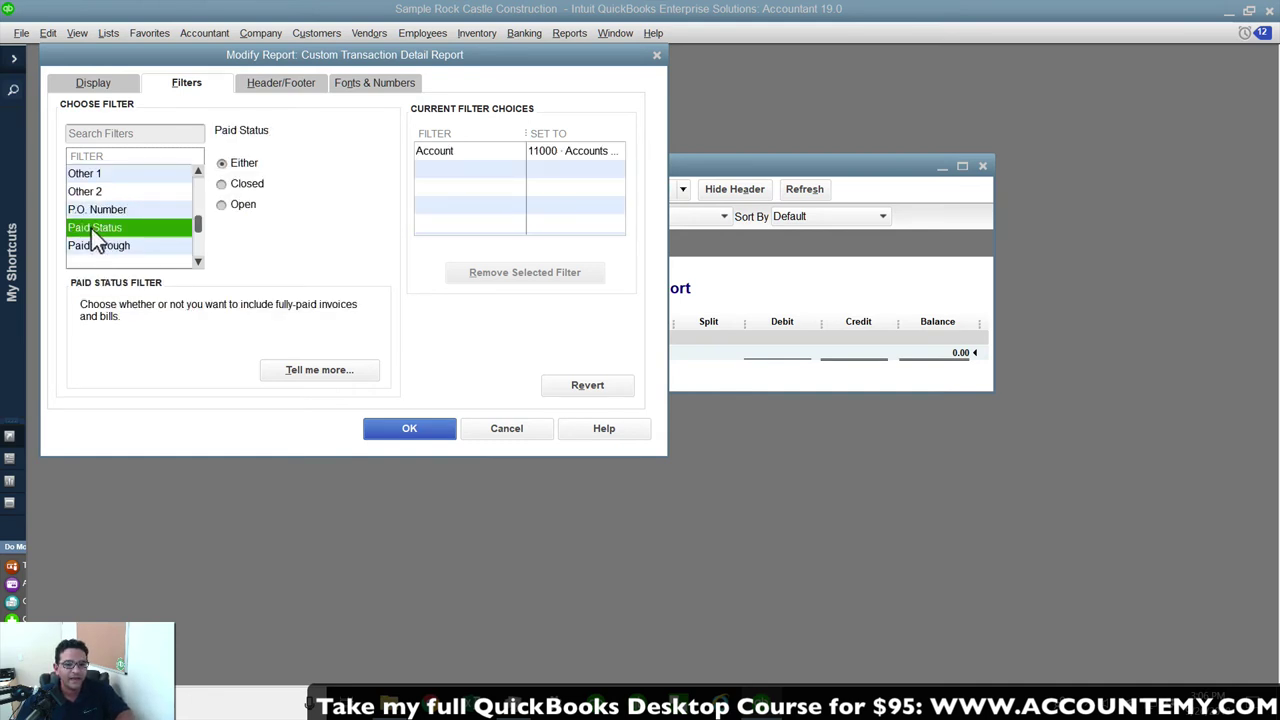
{"action": "left_click", "coordinate": [226, 208]}
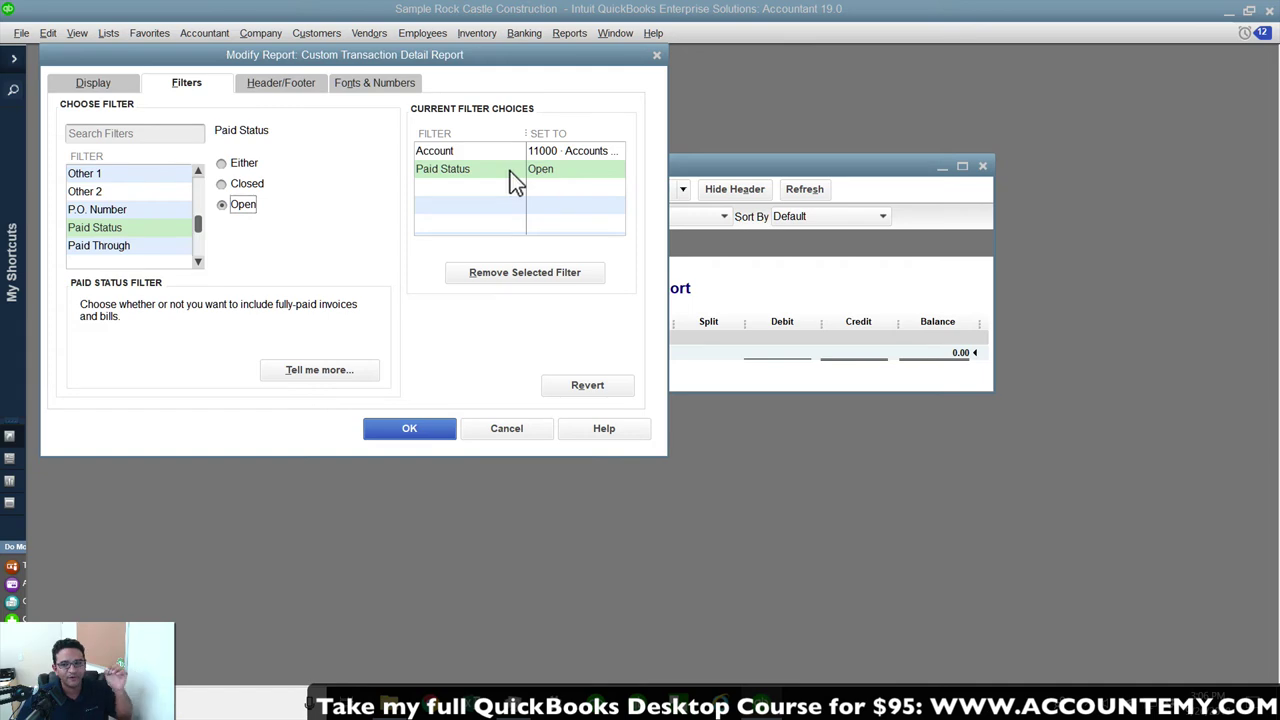
{"action": "left_click", "coordinate": [414, 428]}
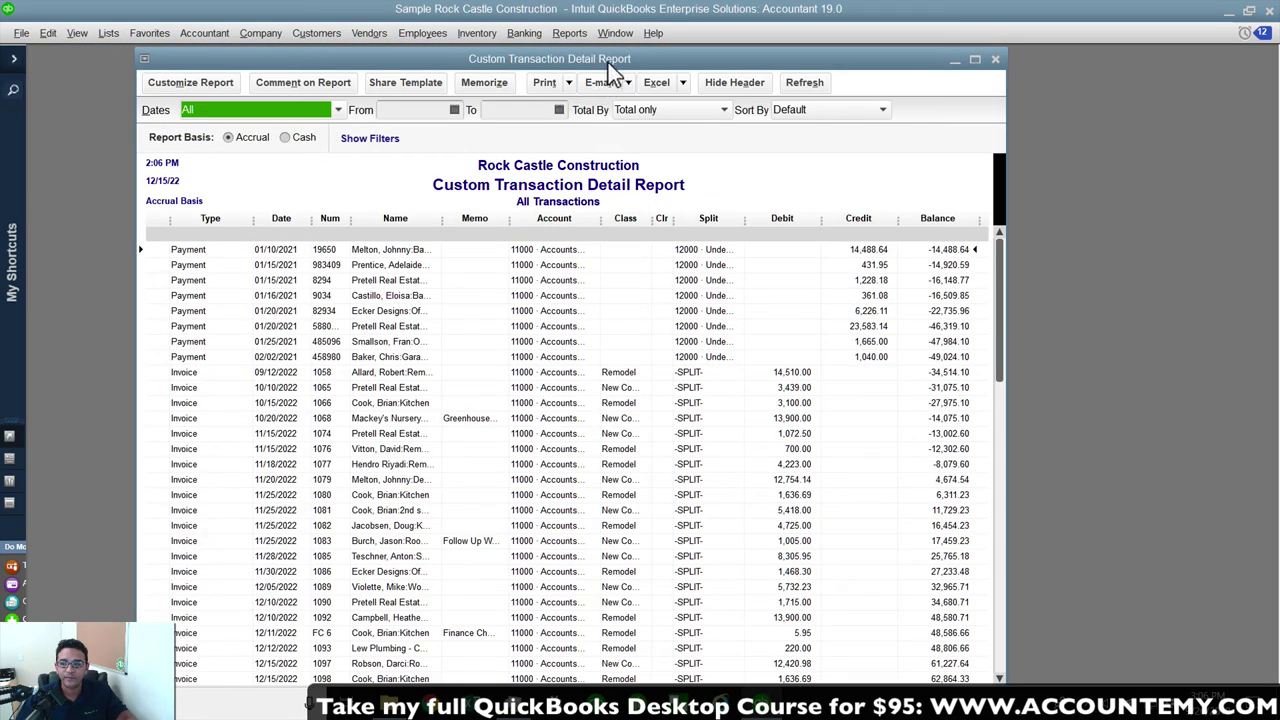
Reposition and widen the Custom Transaction Detail Report window, and review its open payments, invoices and totals.
{"action": "left_click_drag", "start_coordinate": [610, 62], "coordinate": [588, 46]}
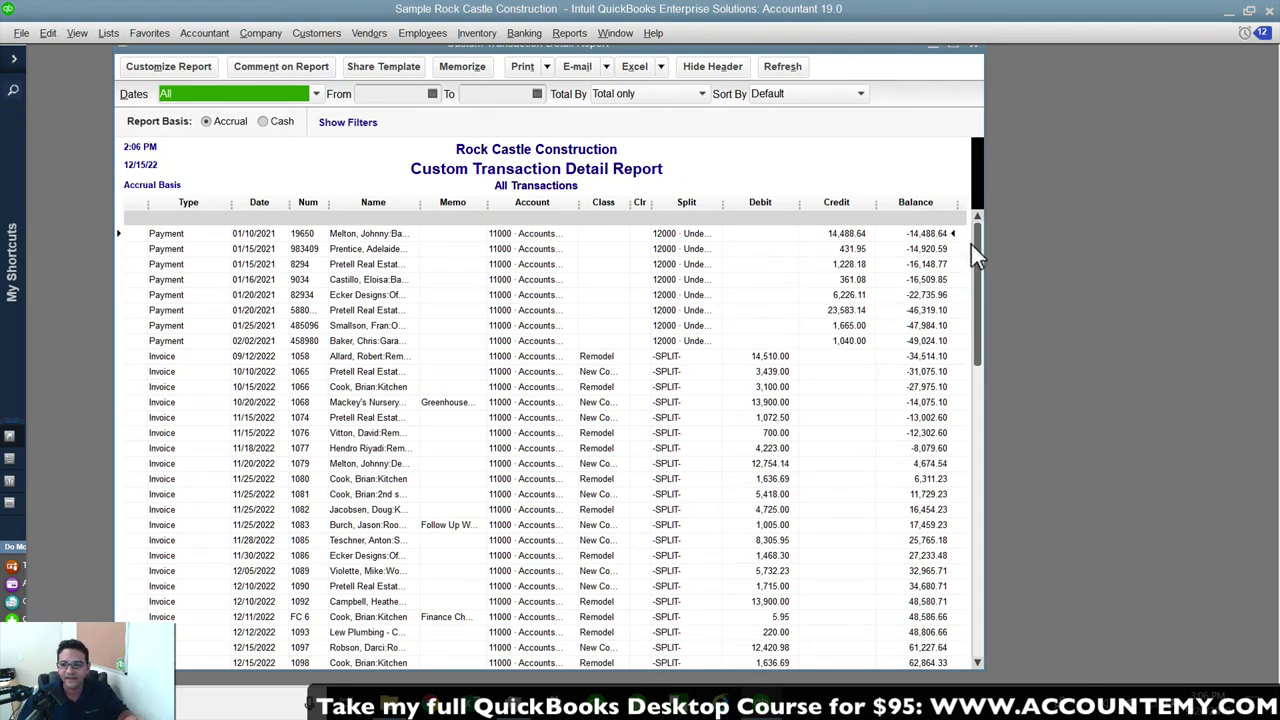
{"action": "left_click_drag", "start_coordinate": [977, 303], "coordinate": [978, 505]}
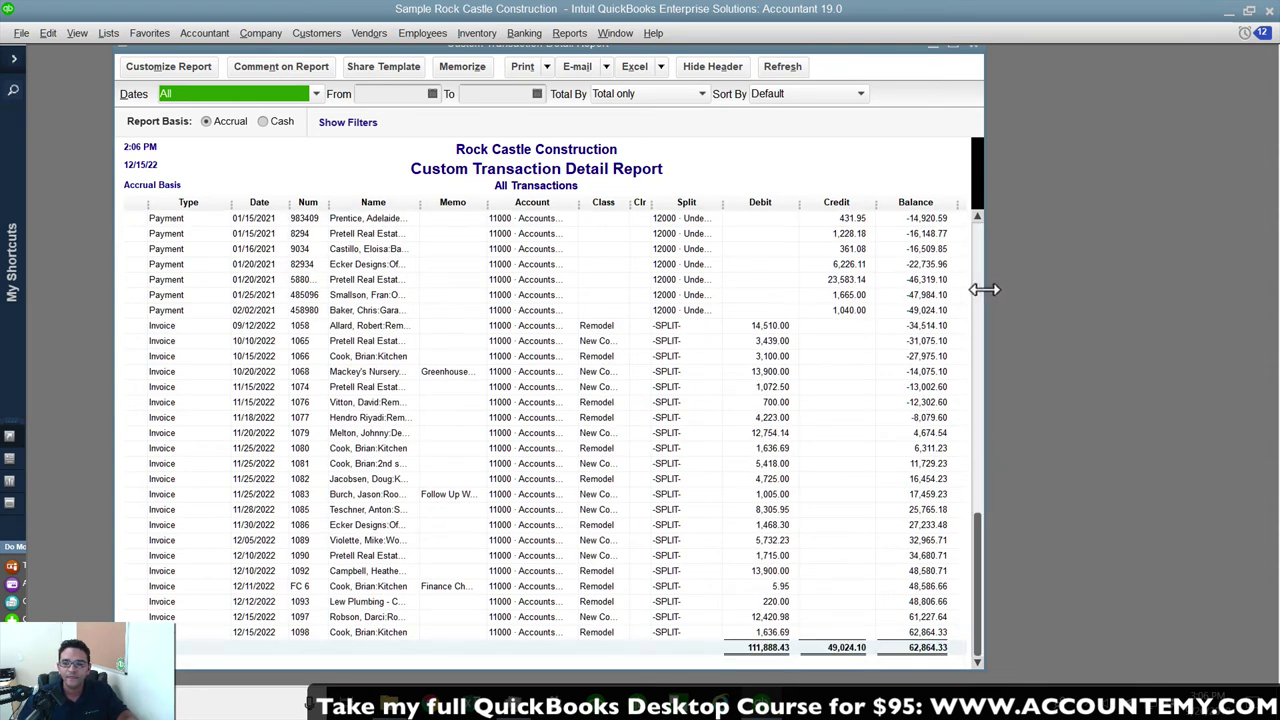
{"action": "left_click_drag", "start_coordinate": [984, 289], "coordinate": [1030, 287]}
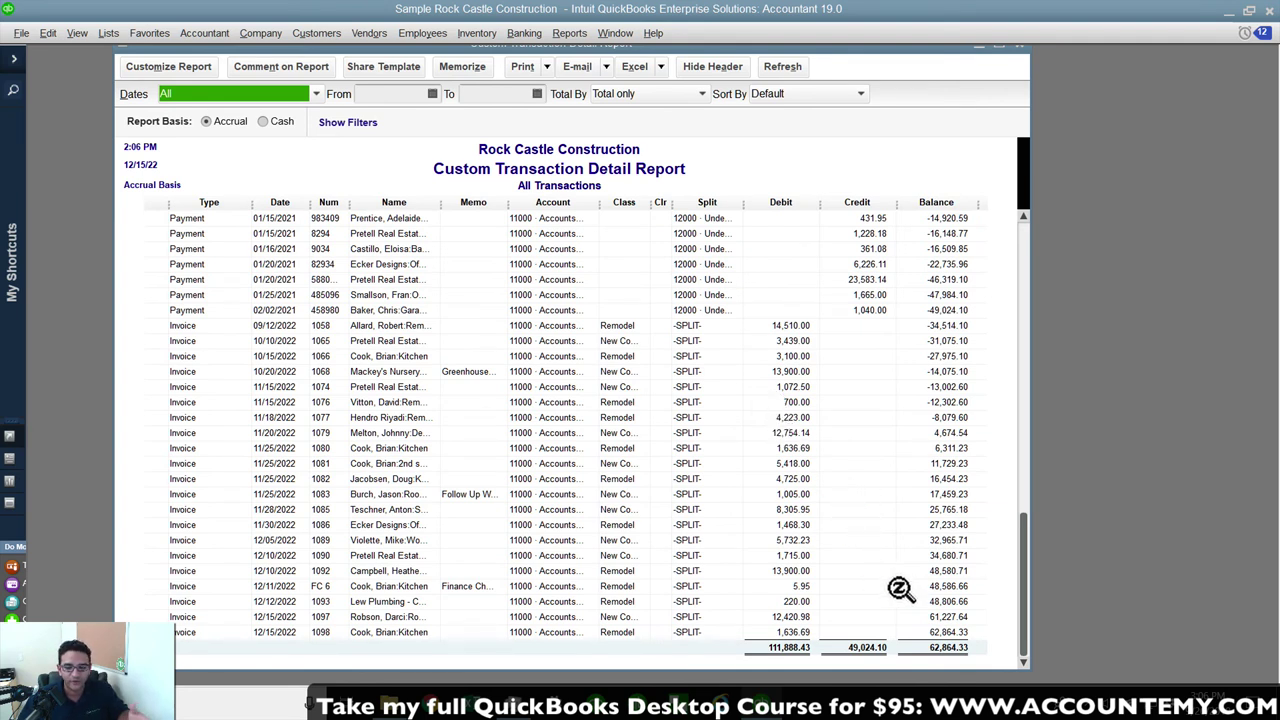
{"action": "scroll", "coordinate": [402, 410], "scroll_direction": "up", "scroll_amount": 1}
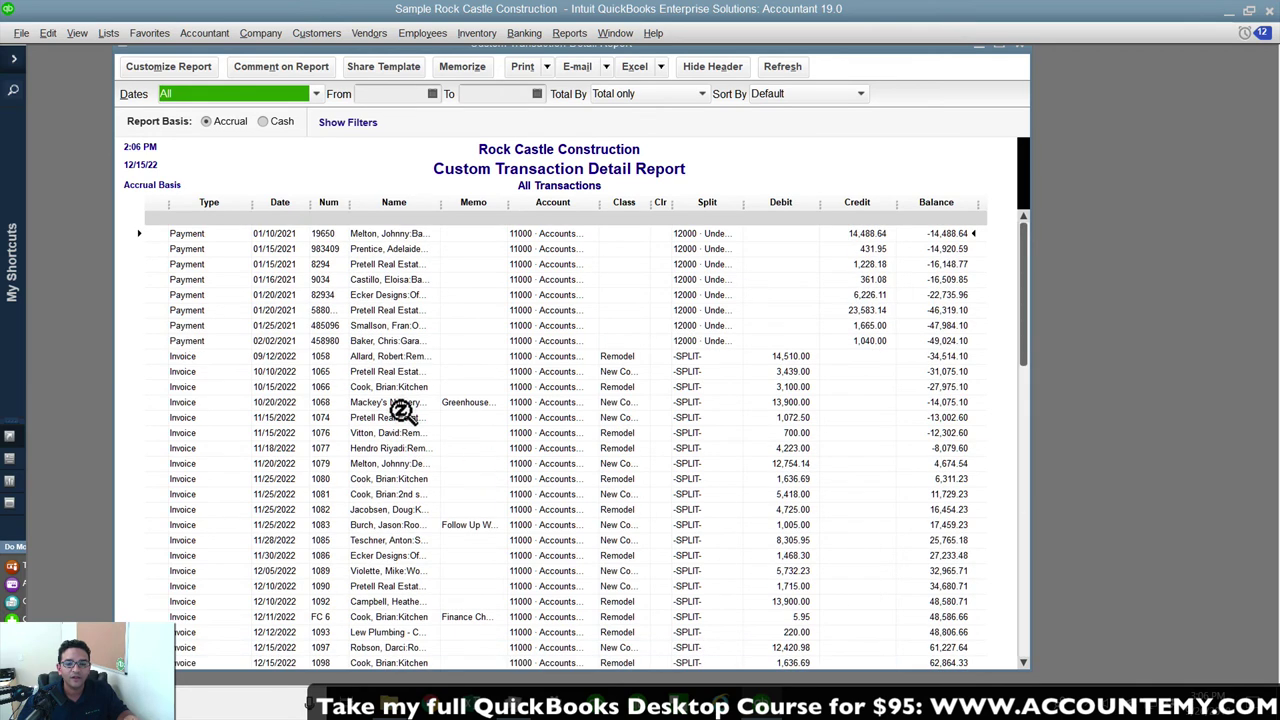
{"action": "scroll", "coordinate": [402, 410], "scroll_direction": "down", "scroll_amount": 1}
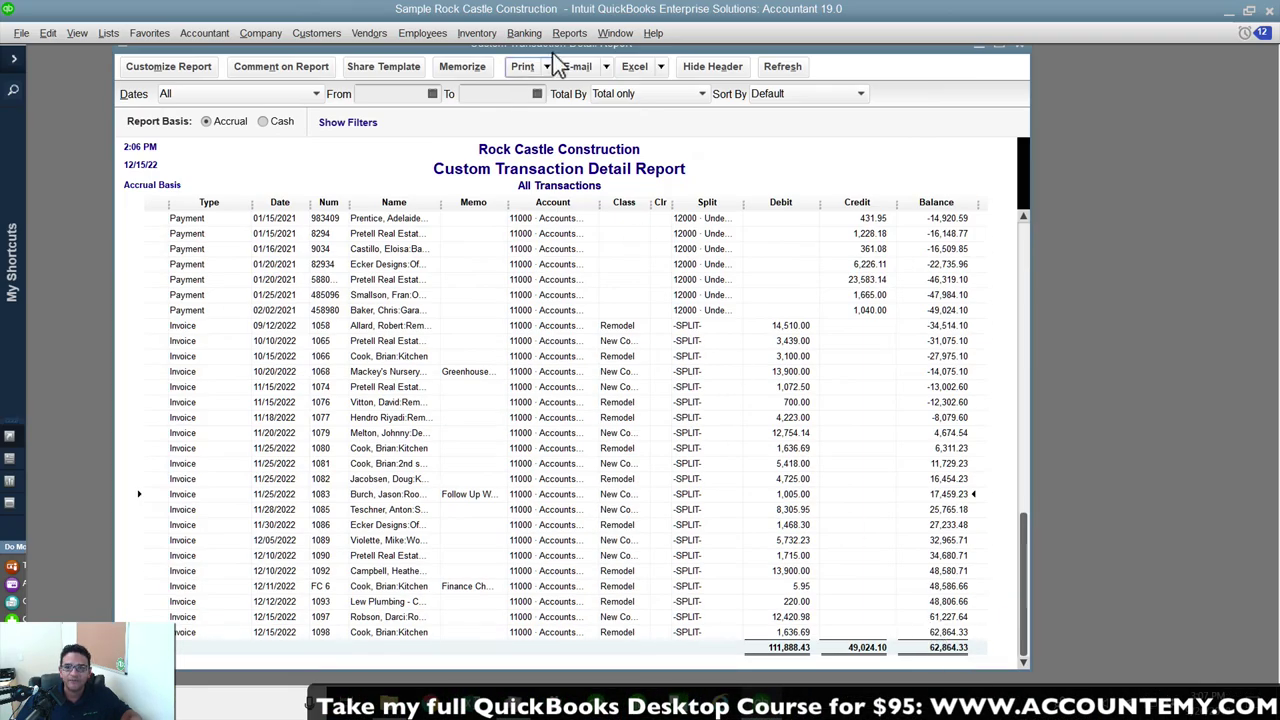
Run a standard Balance Sheet with dates set to All and examine the Accounts Receivable balance.
{"action": "left_click", "coordinate": [568, 32]}
{"action": "mouse_move", "coordinate": [600, 214]}
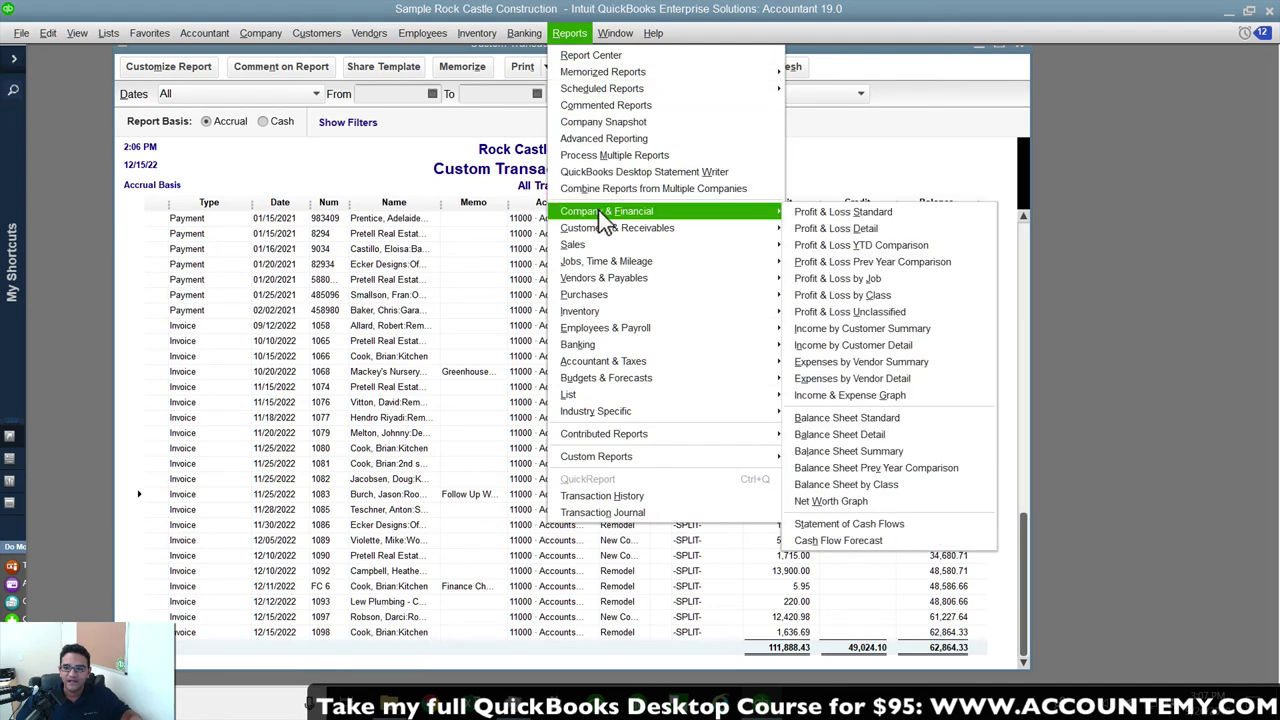
{"action": "left_click", "coordinate": [840, 417]}
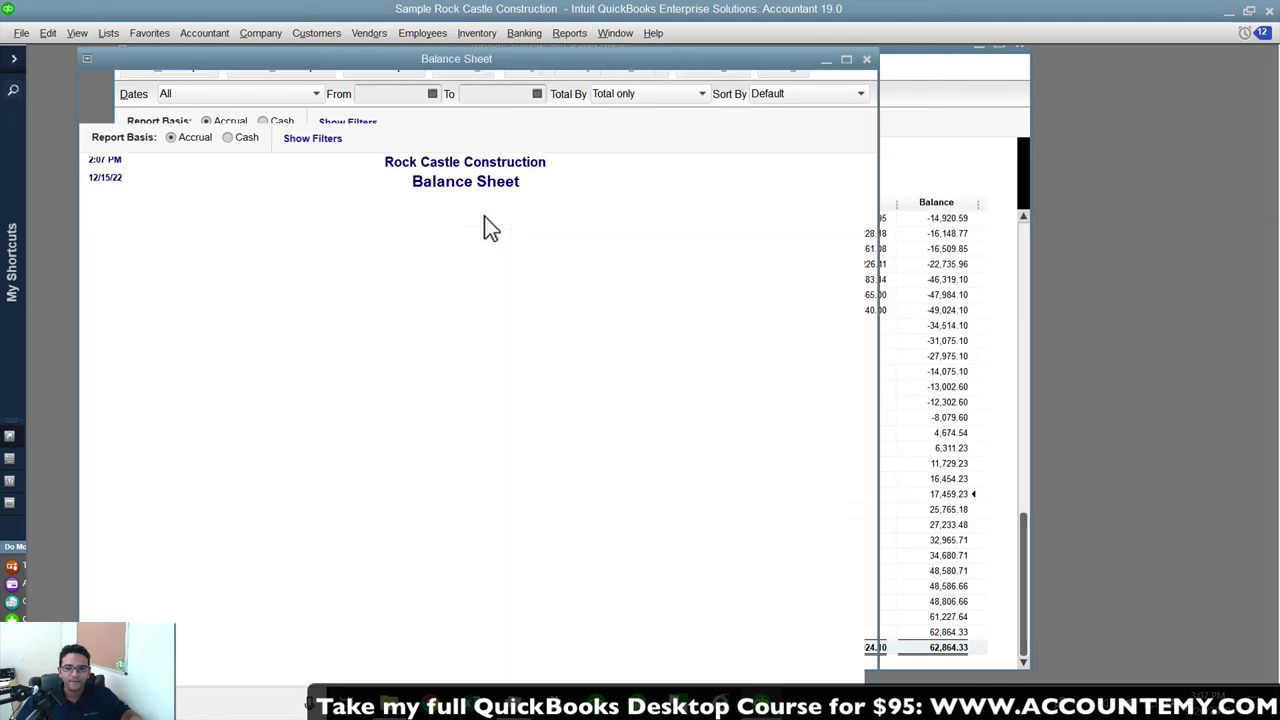
{"action": "type", "text": "a"}
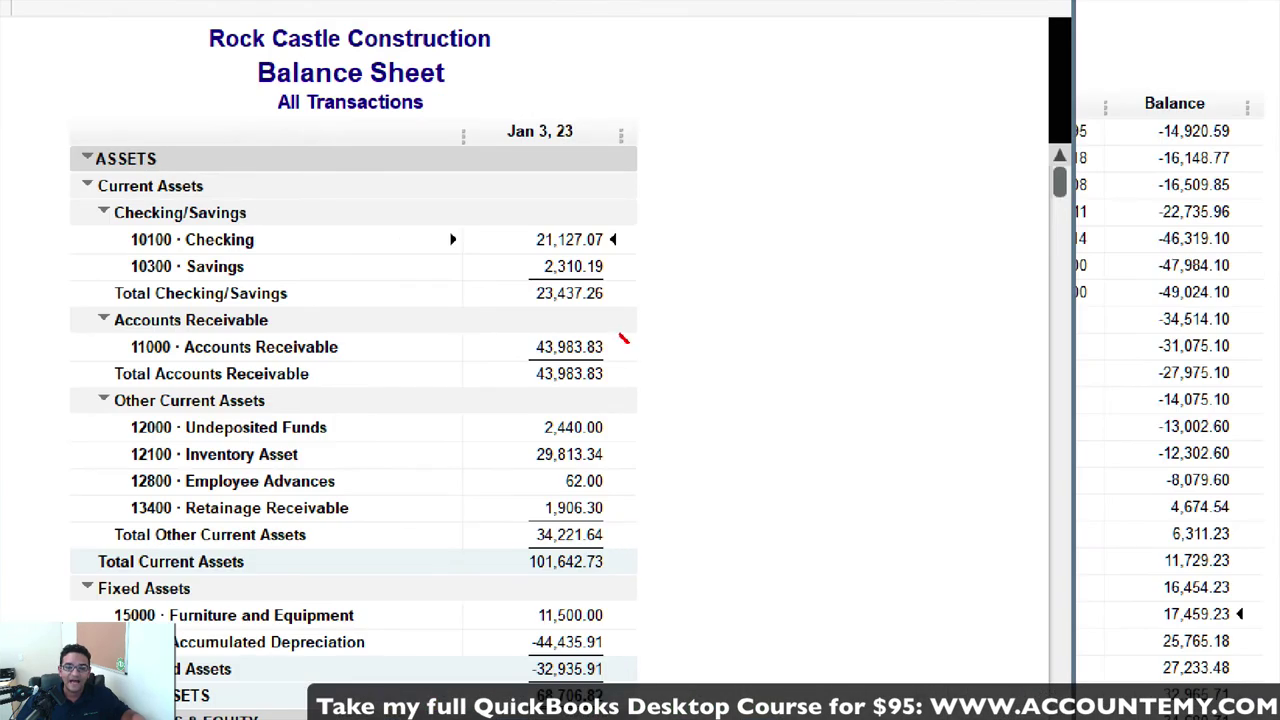
{"action": "mouse_move", "coordinate": [622, 339]}
{"action": "left_mouse_down"}
{"action": "mouse_move", "coordinate": [552, 394]}
{"action": "mouse_move", "coordinate": [565, 322]}
{"action": "left_mouse_up"}
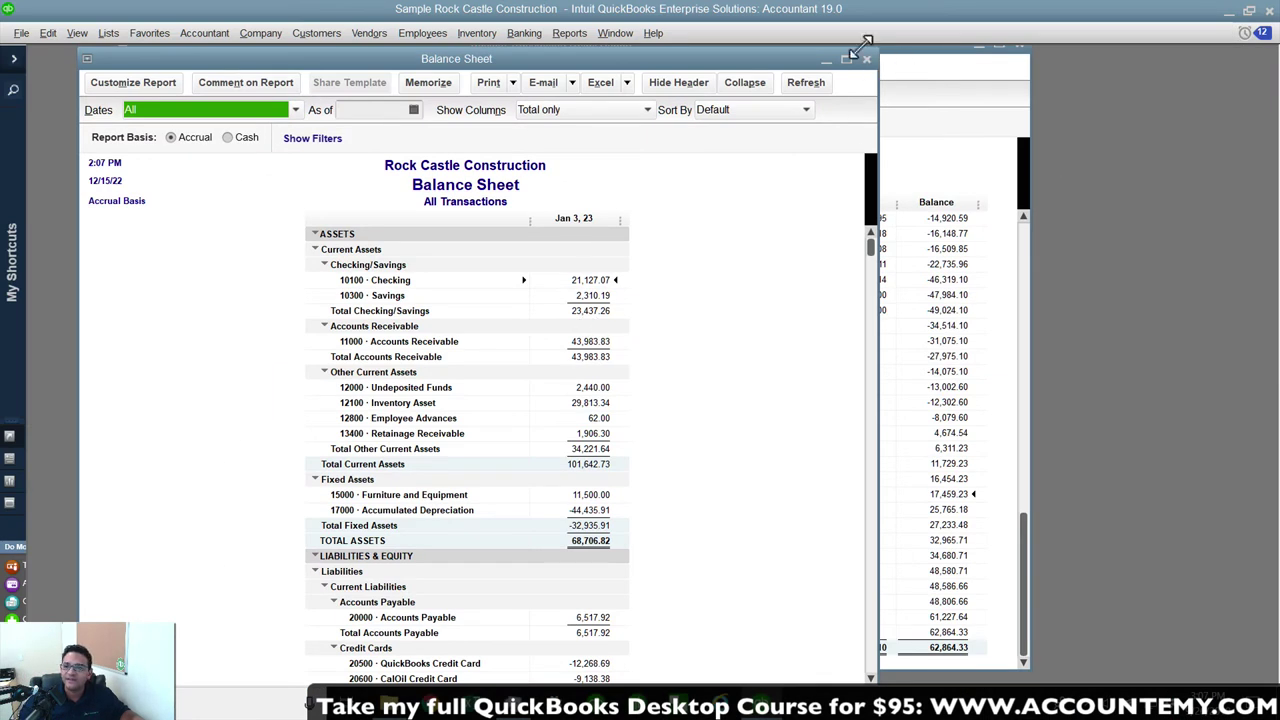
Arrange the Balance Sheet and Custom Transaction Detail Report windows for comparison, with the detail report in front.
{"action": "left_click_drag", "start_coordinate": [897, 57], "coordinate": [1132, 58]}
{"action": "left_click", "coordinate": [286, 124]}
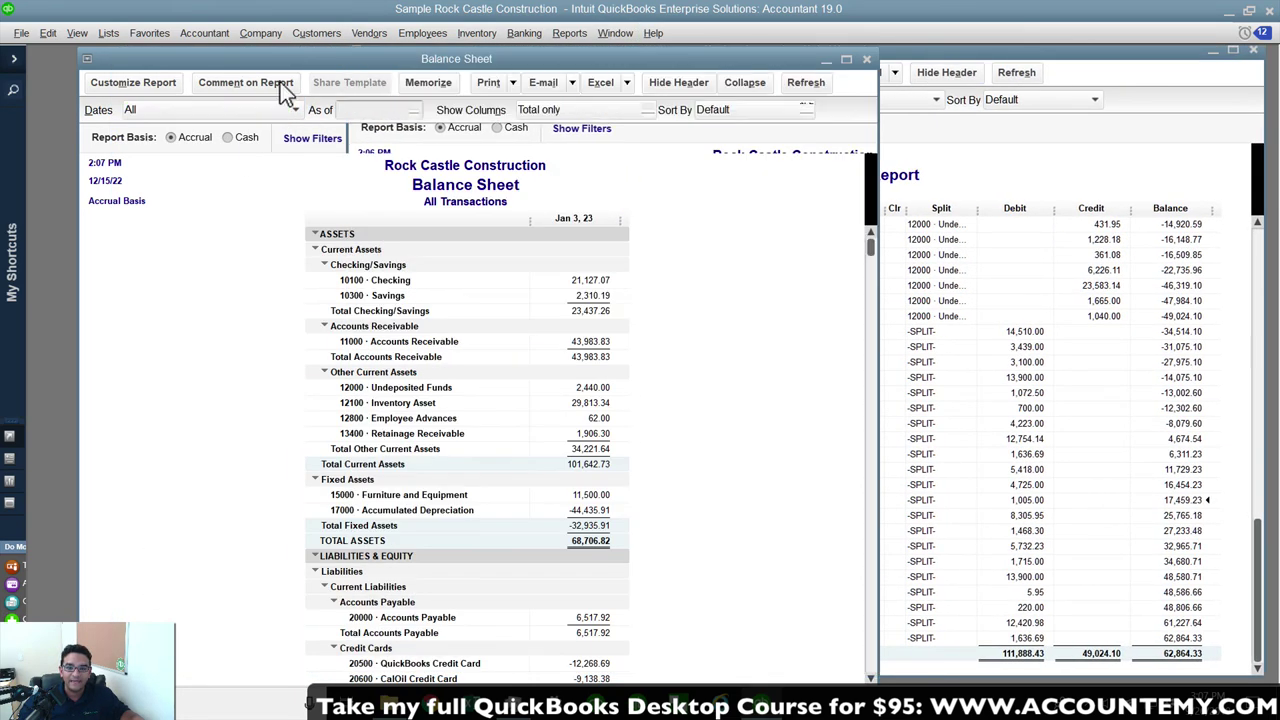
{"action": "left_click_drag", "start_coordinate": [245, 57], "coordinate": [201, 57]}
{"action": "left_click", "coordinate": [964, 200]}
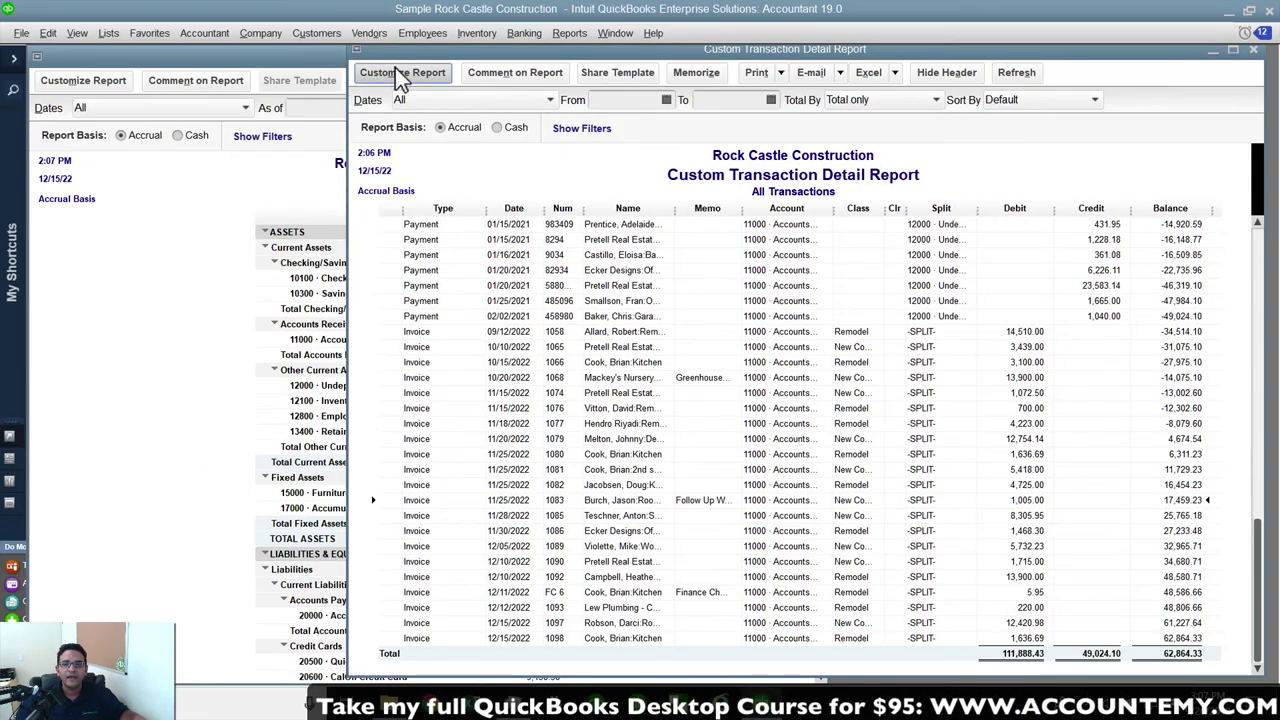
Add the Open Balance column to the Custom Transaction Detail Report.
{"action": "left_click", "coordinate": [403, 79]}
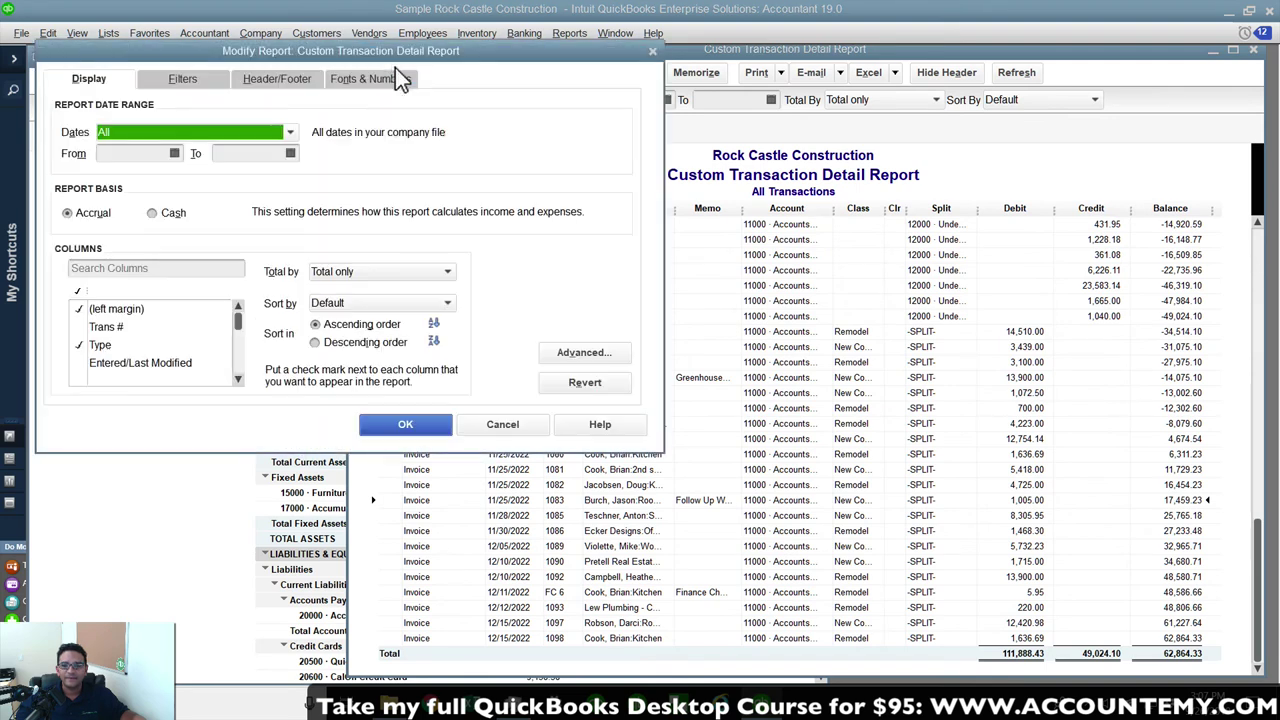
{"action": "left_click", "coordinate": [112, 269]}
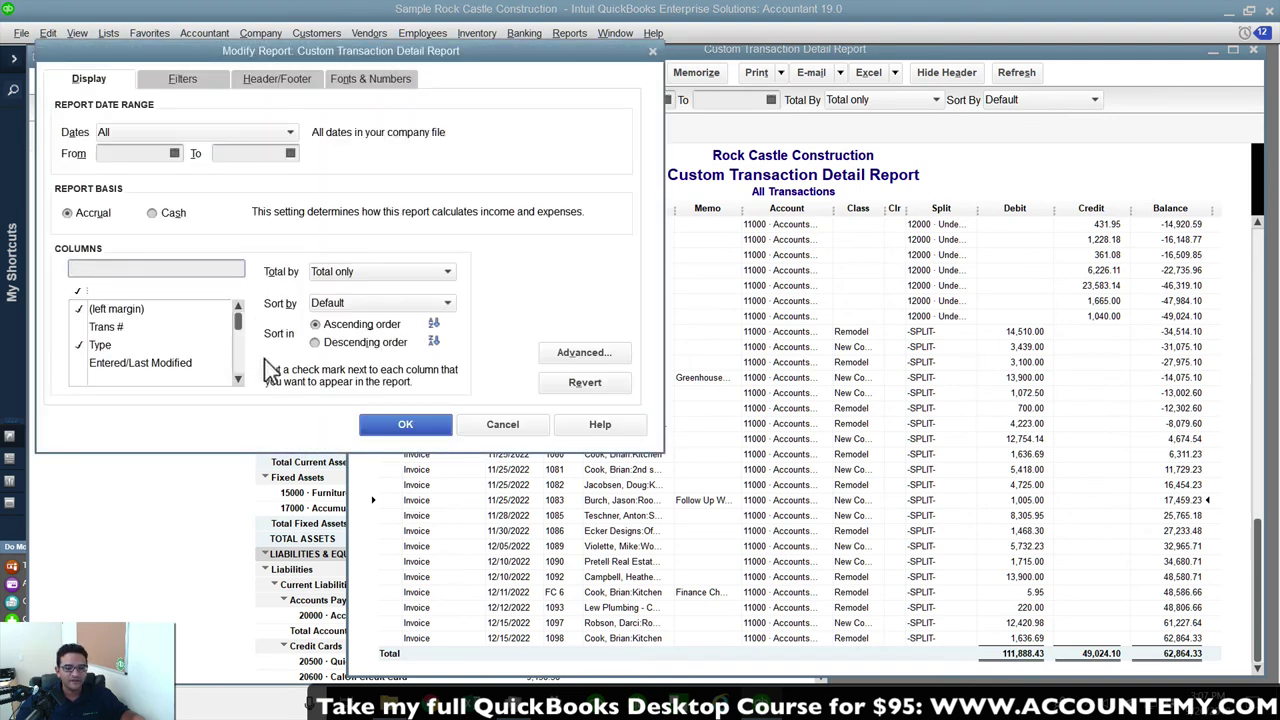
{"action": "type", "text": "open"}
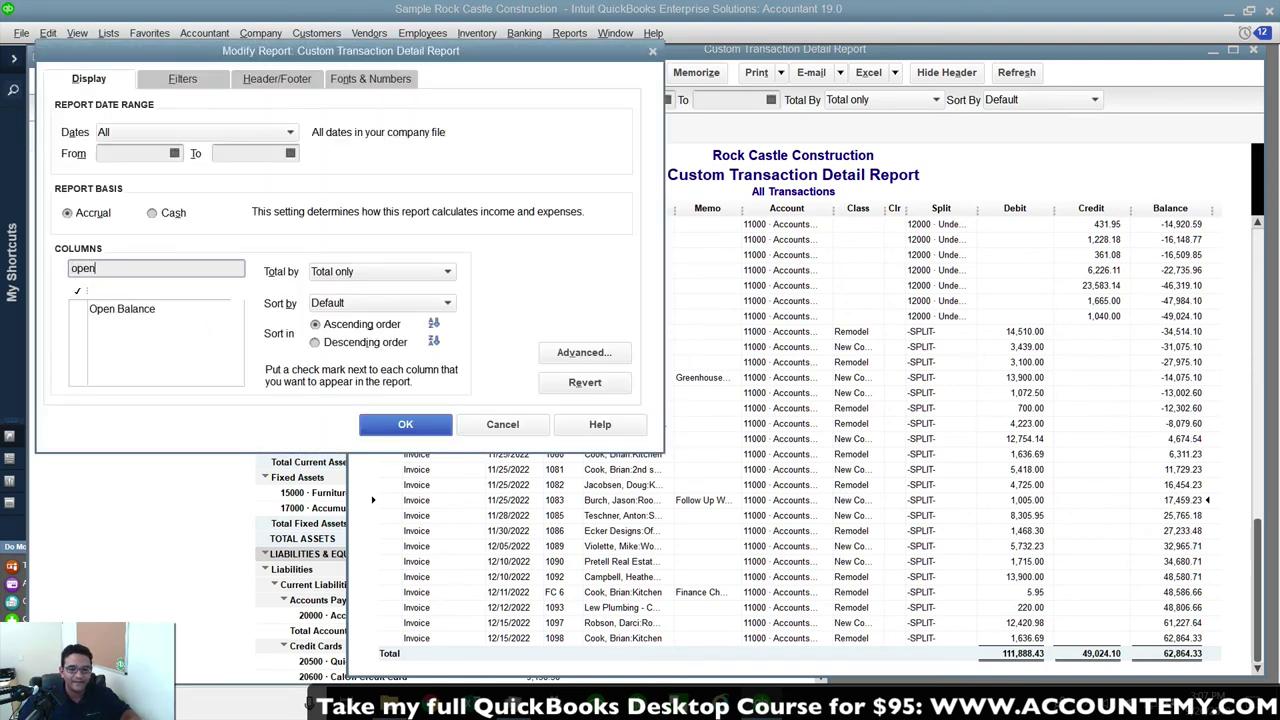
{"action": "left_click", "coordinate": [89, 308]}
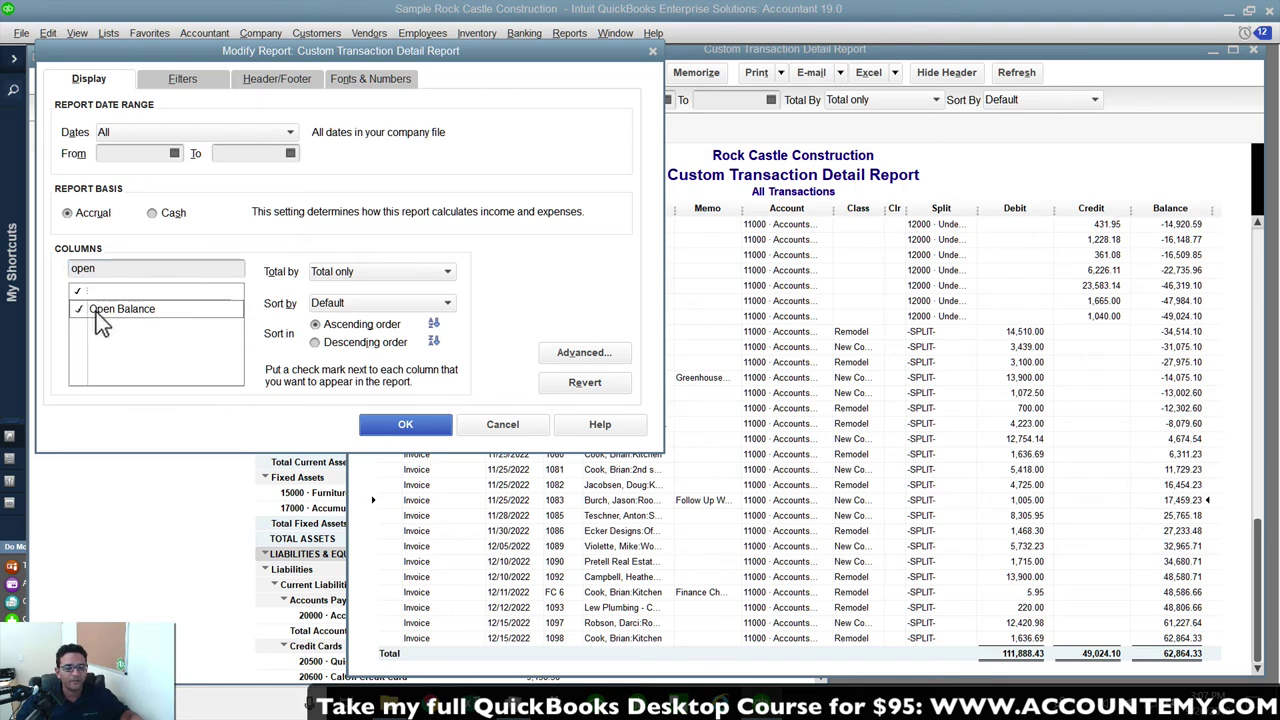
{"action": "left_click", "coordinate": [405, 424]}
Hide the Debit, Credit and Balance columns in the detail report and examine the Open Balance total.
{"action": "left_click_drag", "start_coordinate": [722, 49], "coordinate": [515, 58]}
{"action": "left_click_drag", "start_coordinate": [910, 218], "coordinate": [830, 218]}
{"action": "left_click_drag", "start_coordinate": [934, 217], "coordinate": [860, 238]}
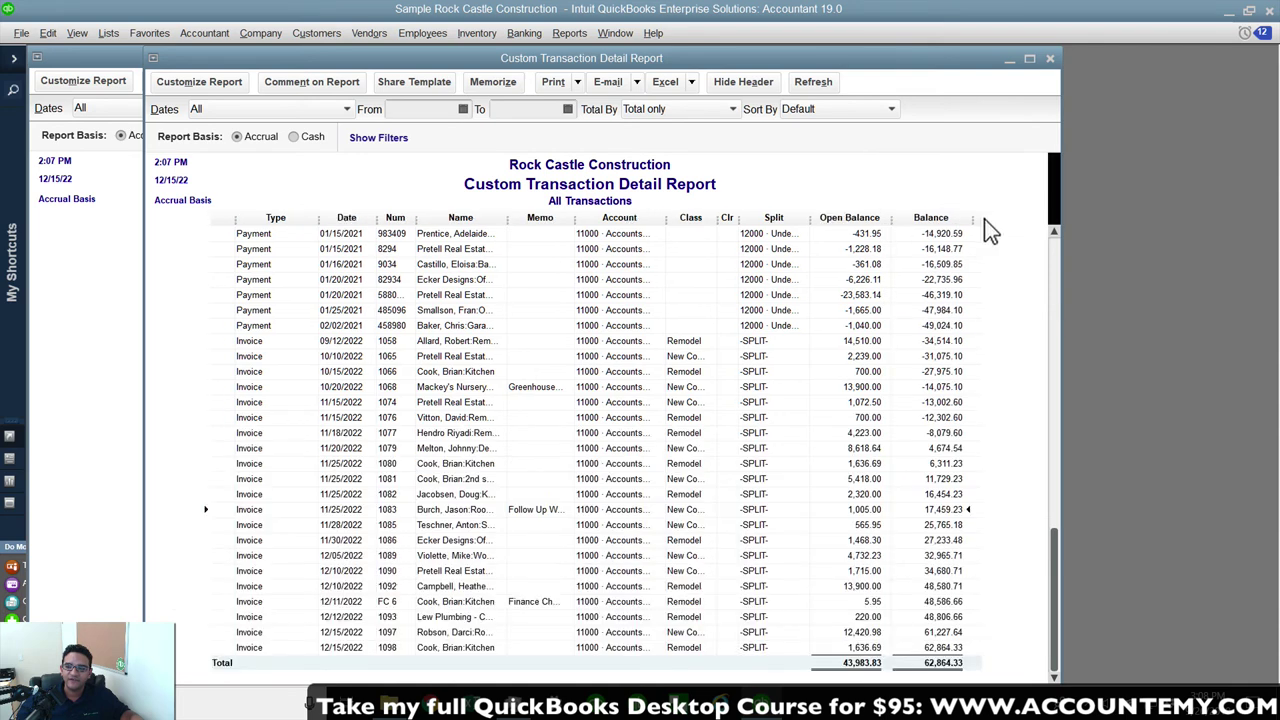
{"action": "left_click_drag", "start_coordinate": [974, 217], "coordinate": [893, 225]}
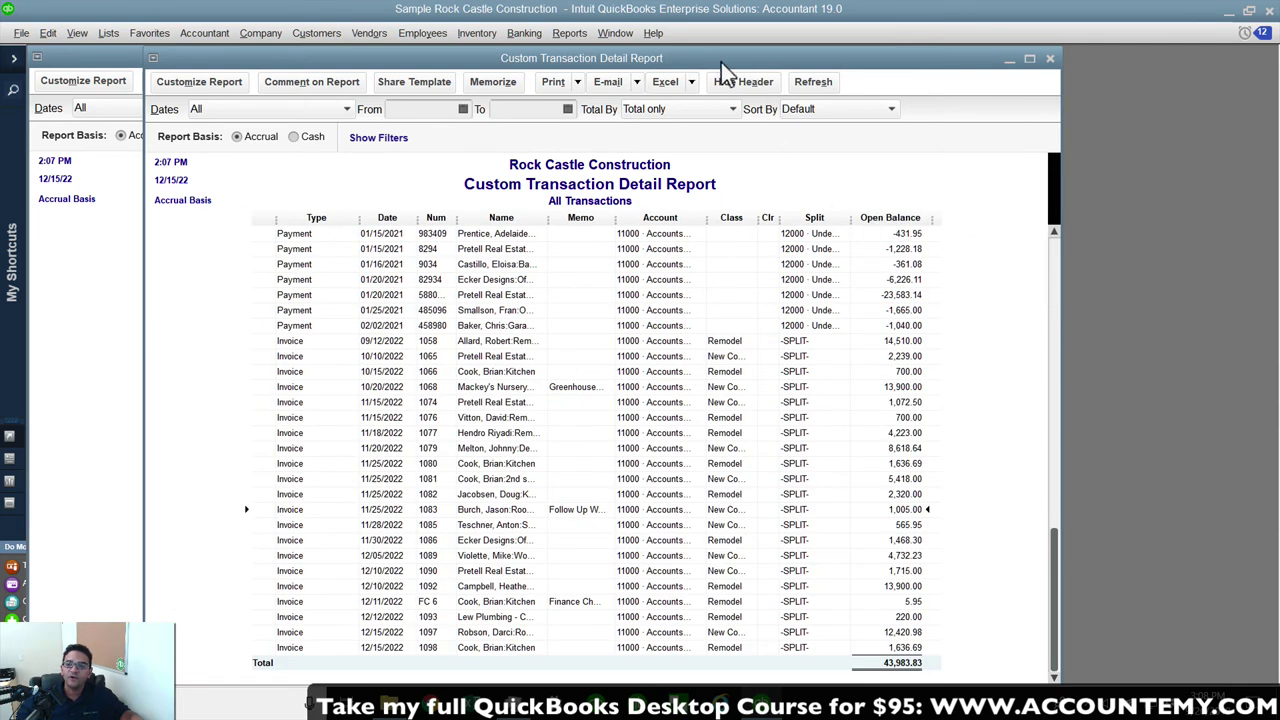
{"action": "left_click_drag", "start_coordinate": [716, 57], "coordinate": [718, 52]}
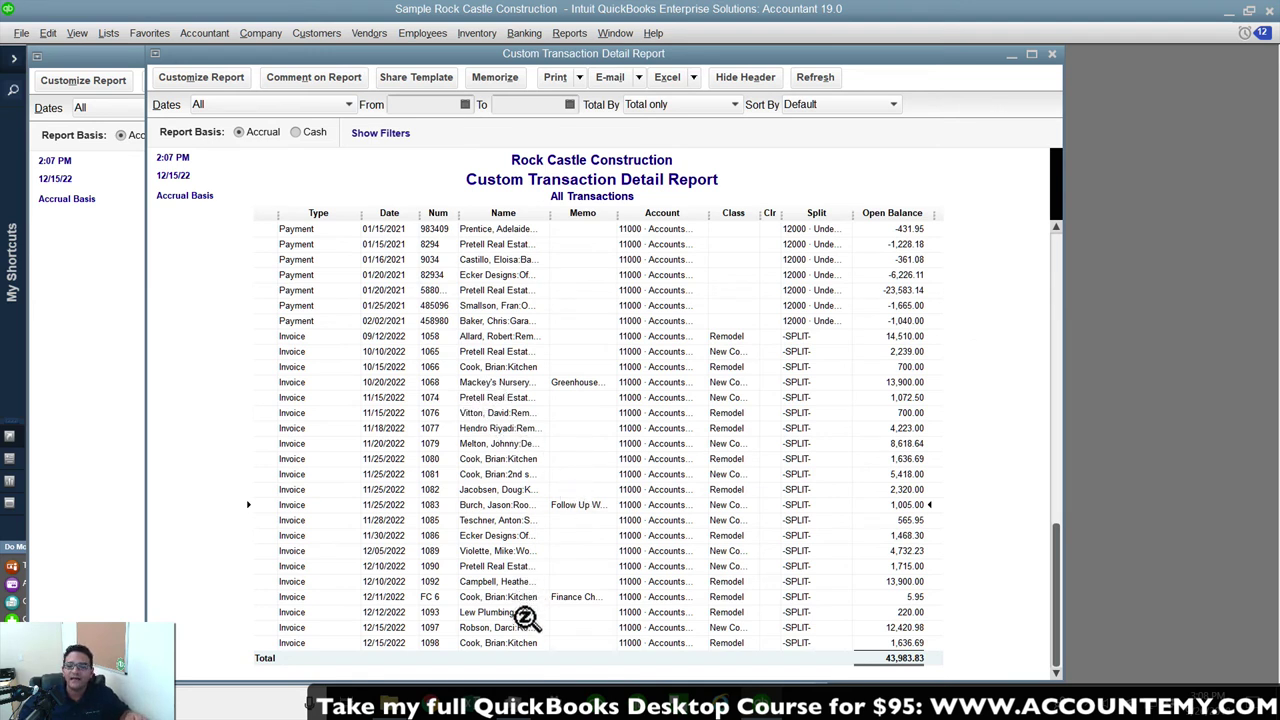
{"action": "left_click", "coordinate": [588, 642]}
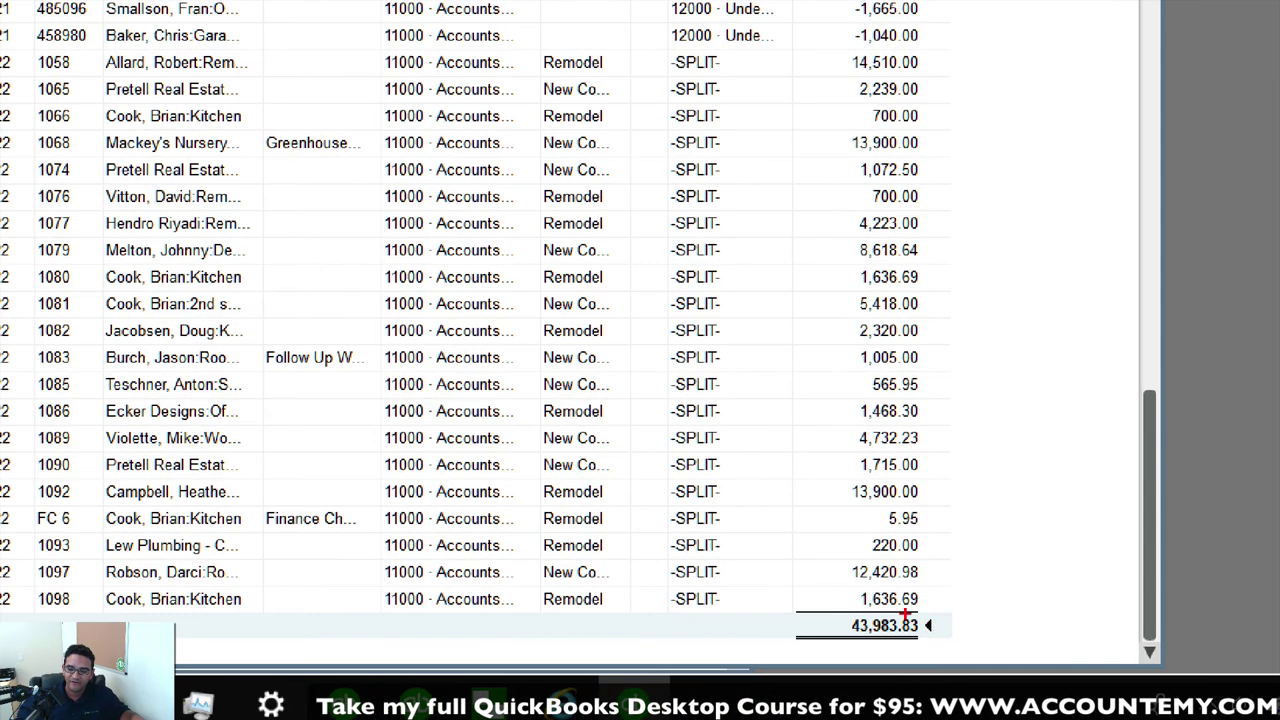
{"action": "mouse_move", "coordinate": [930, 618]}
{"action": "left_mouse_down"}
{"action": "mouse_move", "coordinate": [925, 600]}
{"action": "mouse_move", "coordinate": [930, 615]}
{"action": "left_mouse_up"}
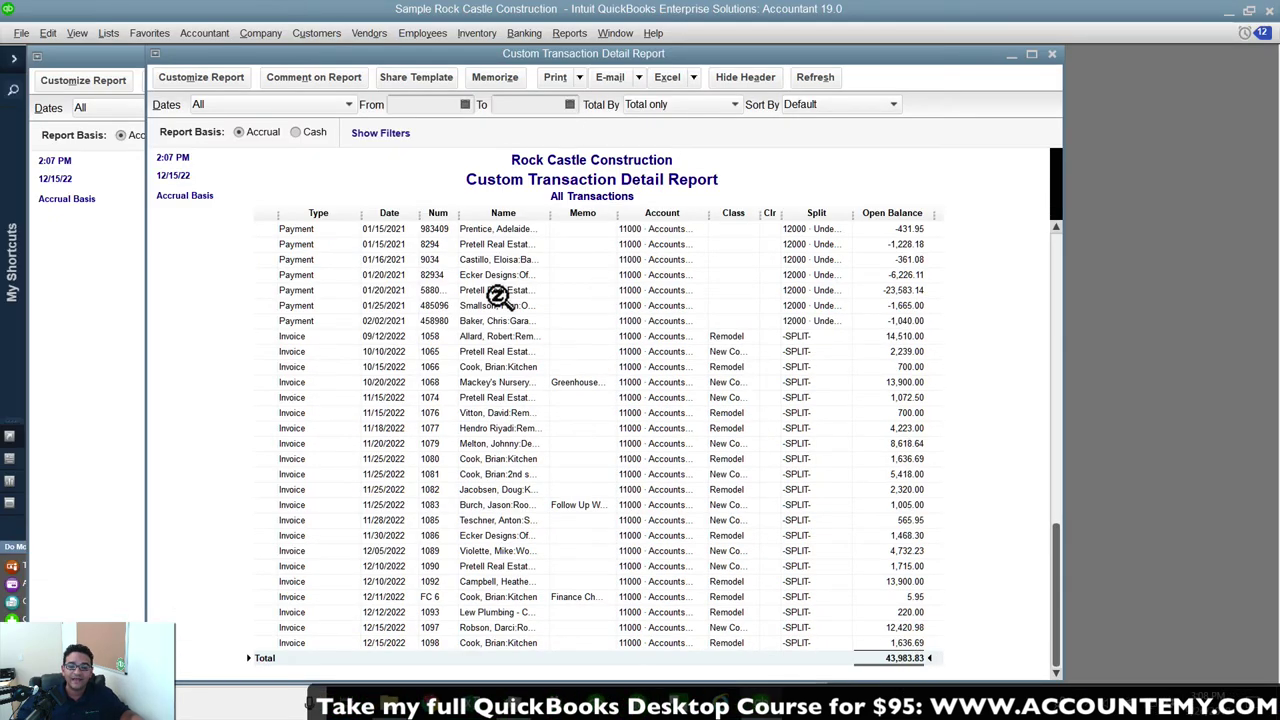
Total the detail report by Customer and review the open transactions grouped under each customer and job.
{"action": "left_click", "coordinate": [679, 106]}
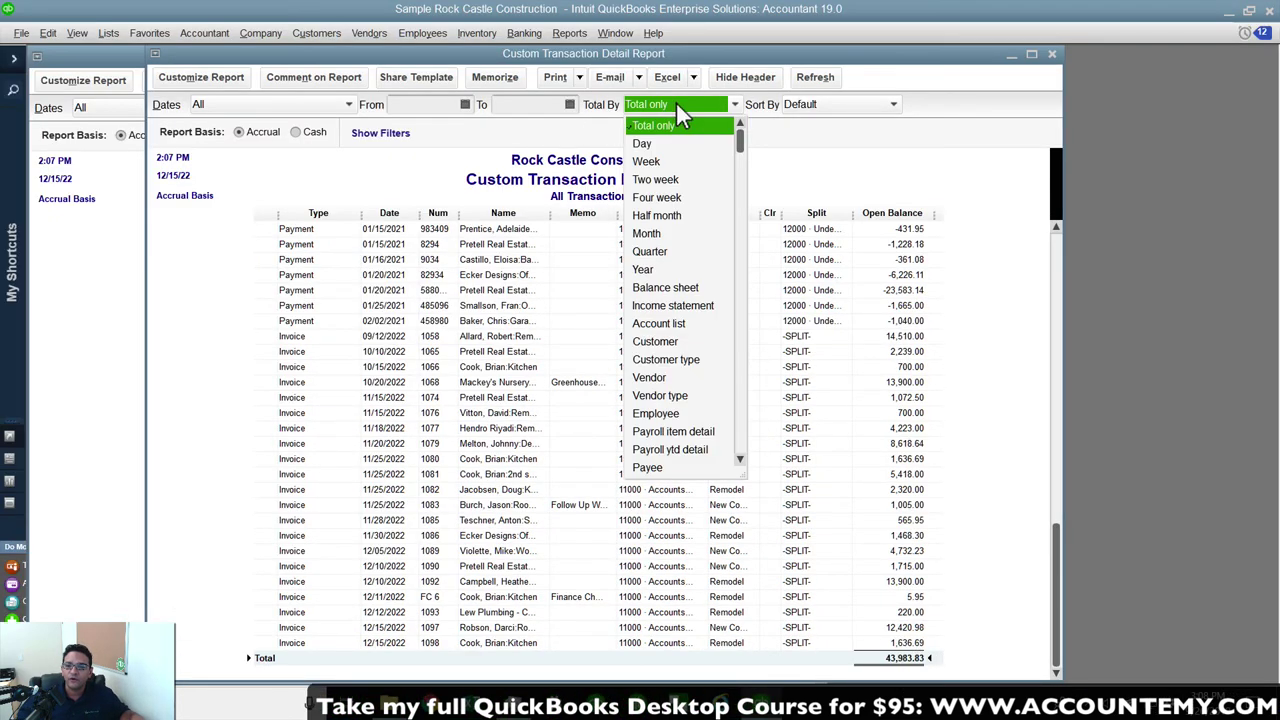
{"action": "left_click", "coordinate": [666, 343]}
{"action": "left_click_drag", "start_coordinate": [697, 58], "coordinate": [717, 51]}
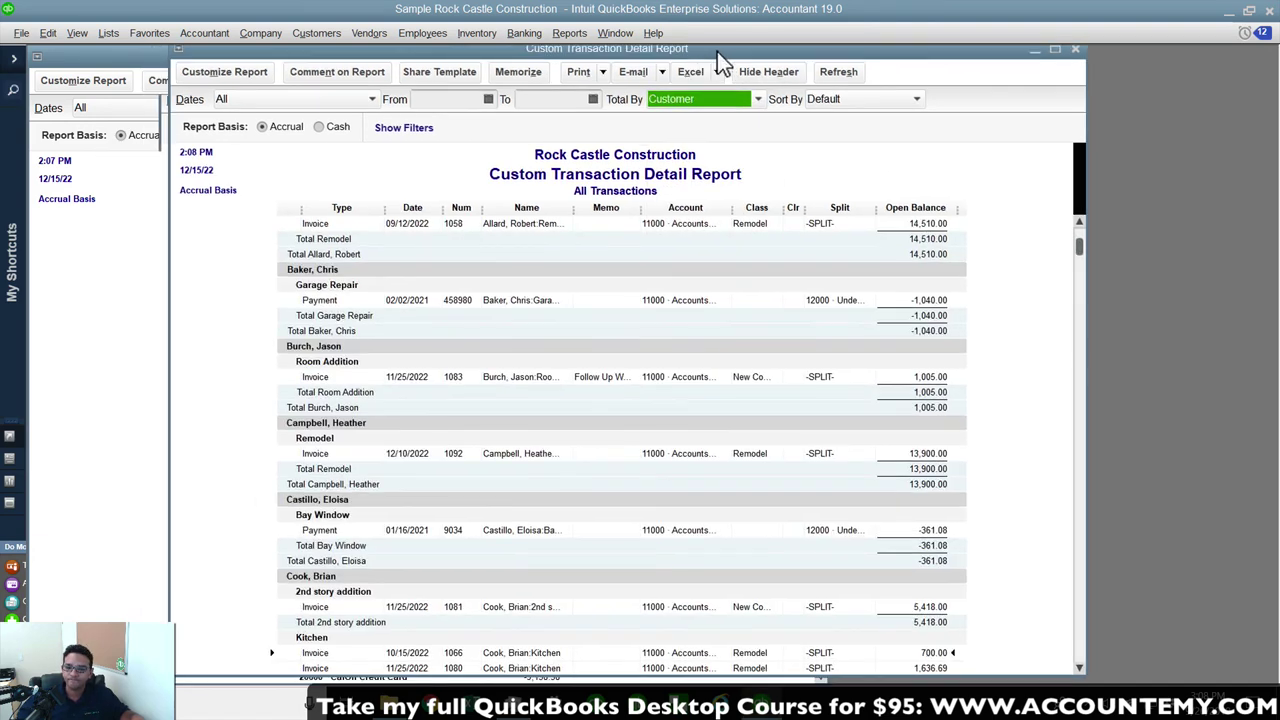
{"action": "left_click_drag", "start_coordinate": [1079, 238], "coordinate": [1074, 307]}
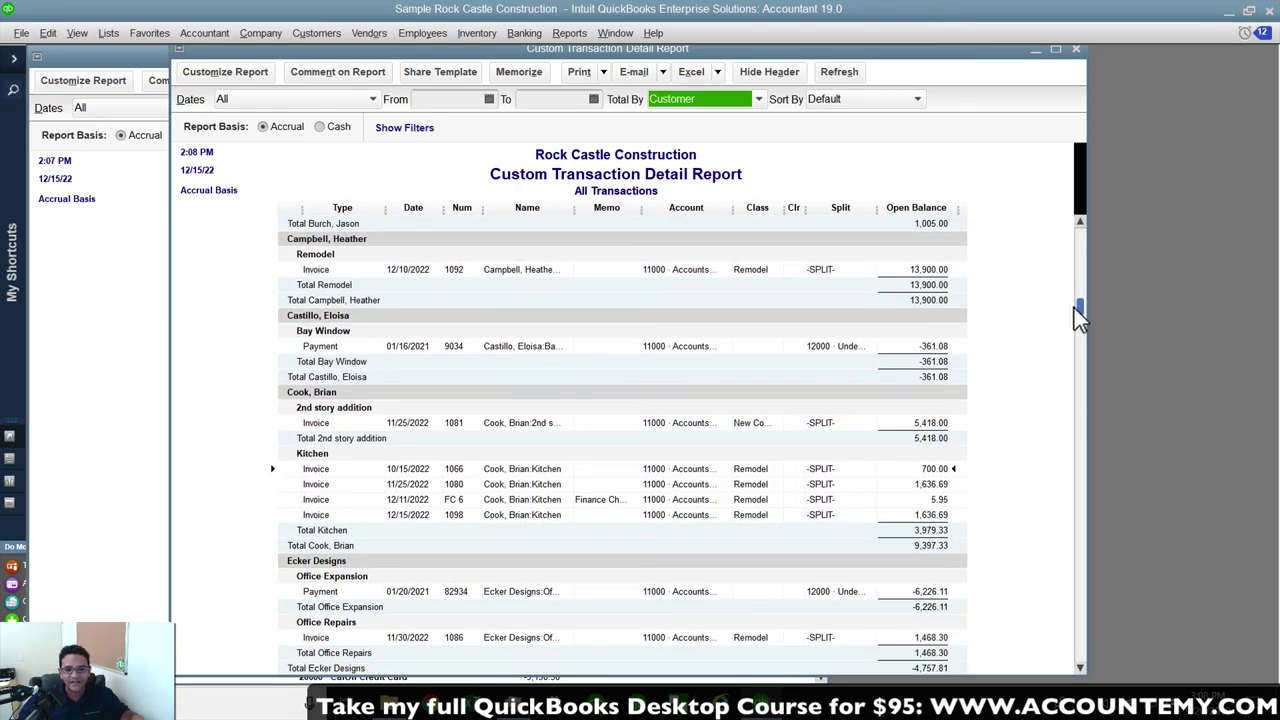
{"action": "left_click_drag", "start_coordinate": [1075, 309], "coordinate": [1071, 213]}
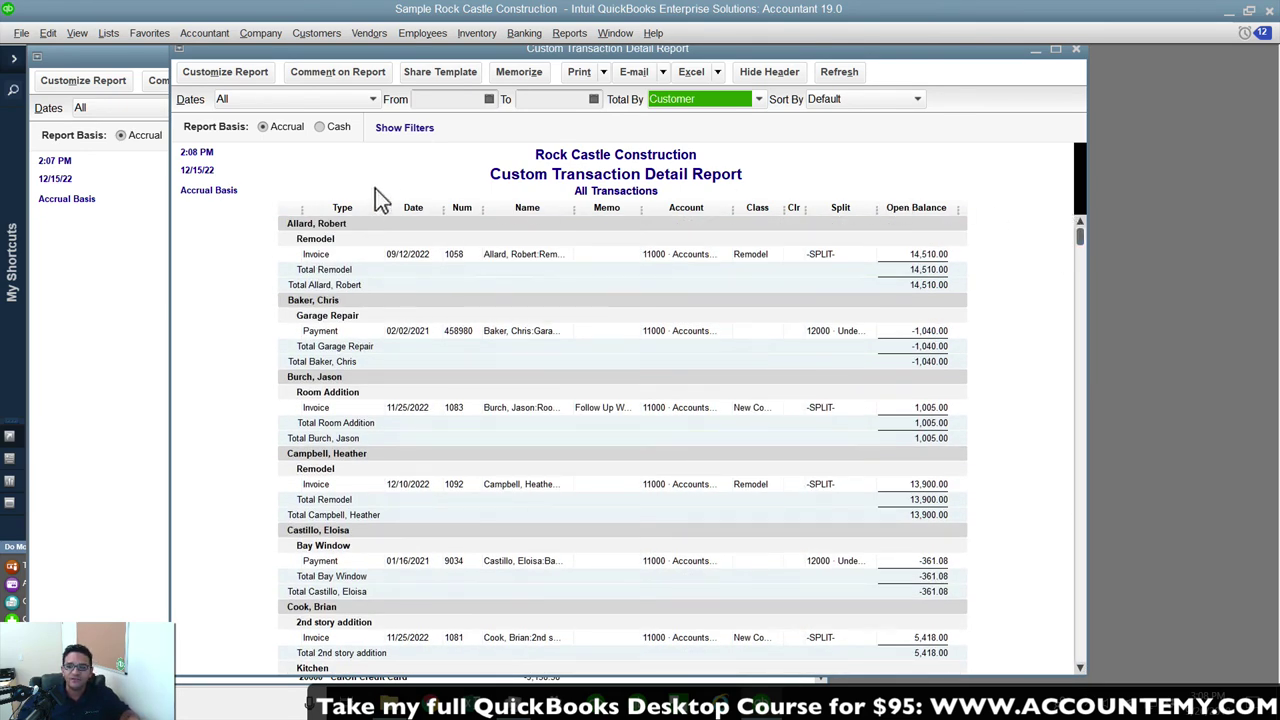
Add the Amount column to the customer-grouped detail report.
{"action": "left_click", "coordinate": [208, 74]}
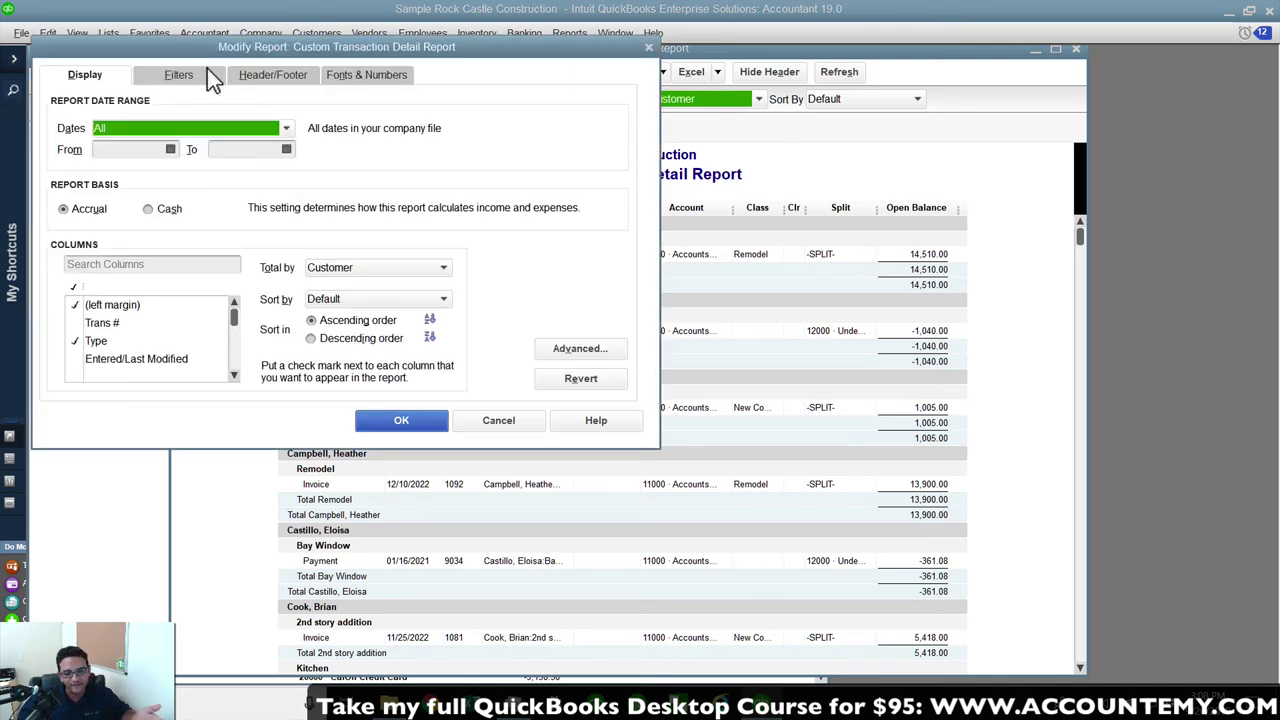
{"action": "left_click", "coordinate": [96, 268]}
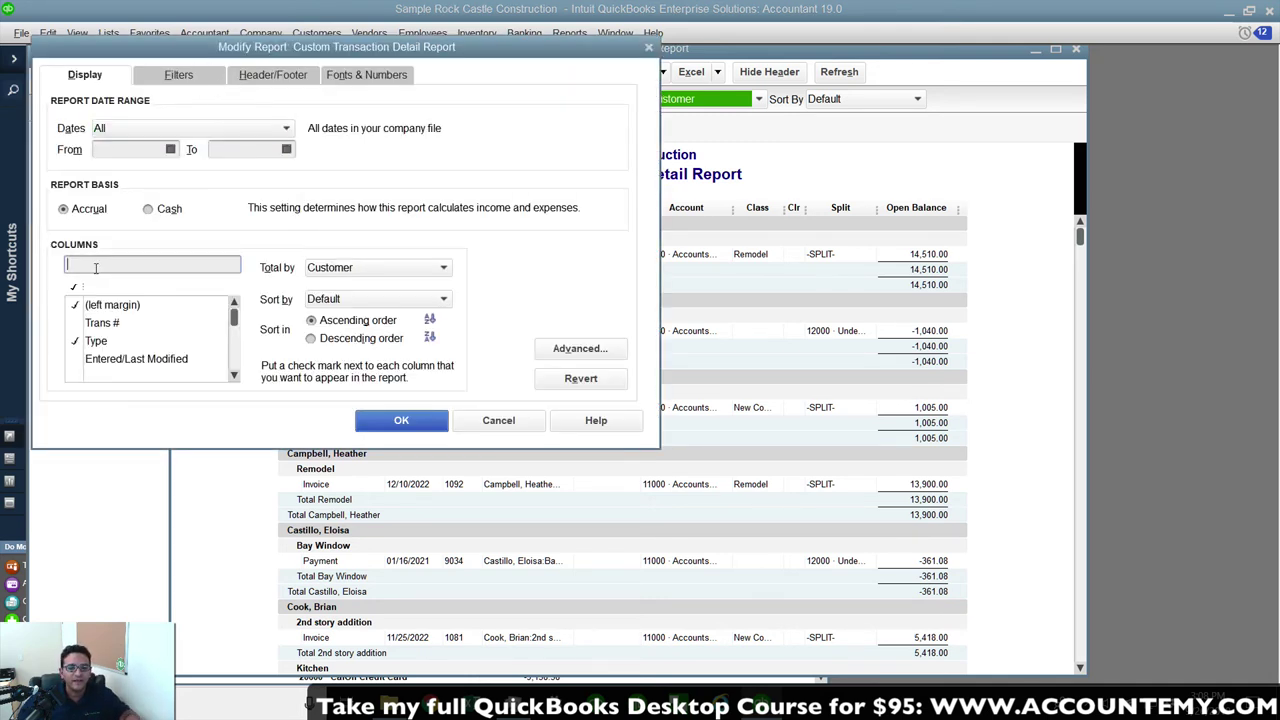
{"action": "type", "text": "amo"}
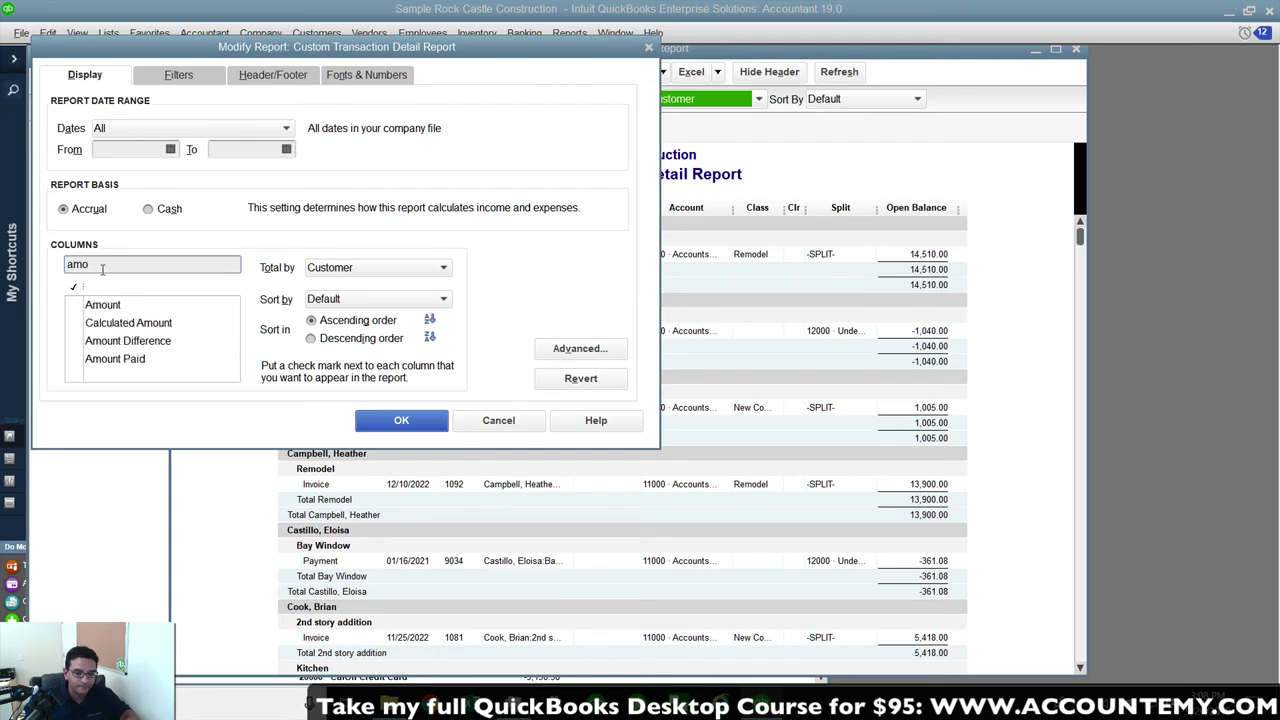
{"action": "left_click", "coordinate": [108, 307]}
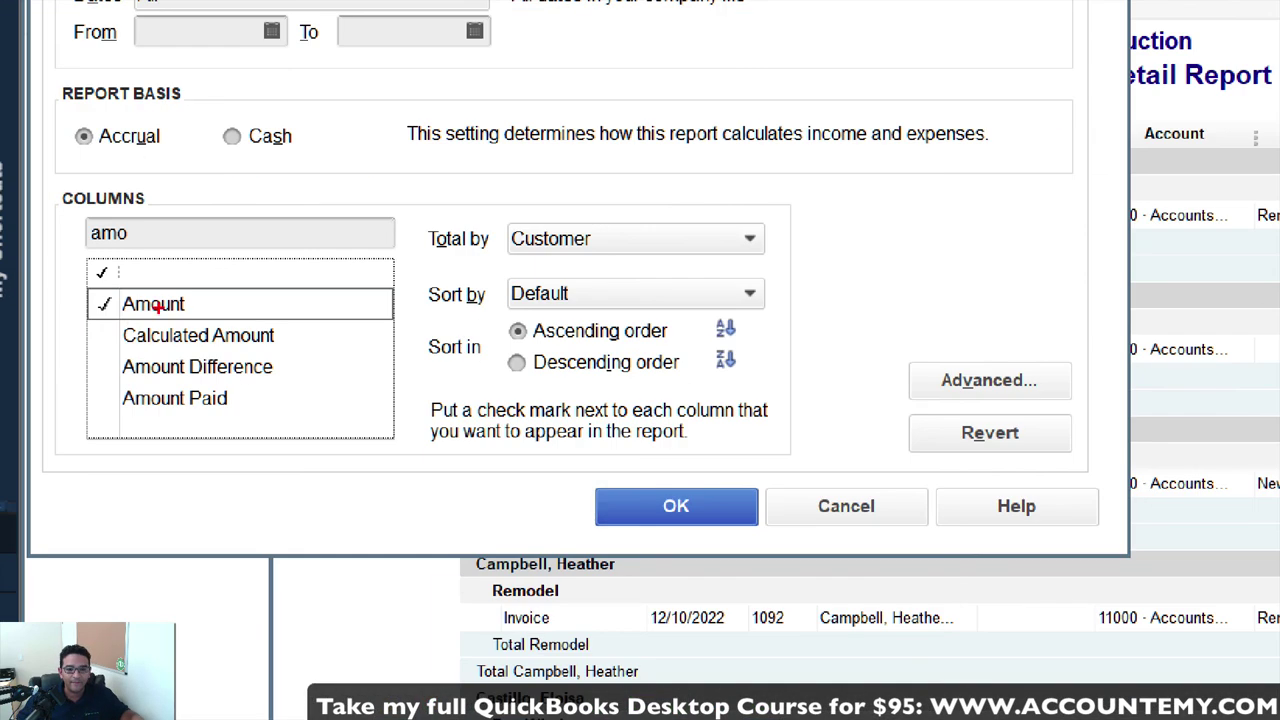
{"action": "mouse_move", "coordinate": [61, 315]}
{"action": "left_mouse_down"}
{"action": "mouse_move", "coordinate": [118, 283]}
{"action": "mouse_move", "coordinate": [72, 286]}
{"action": "left_mouse_up"}
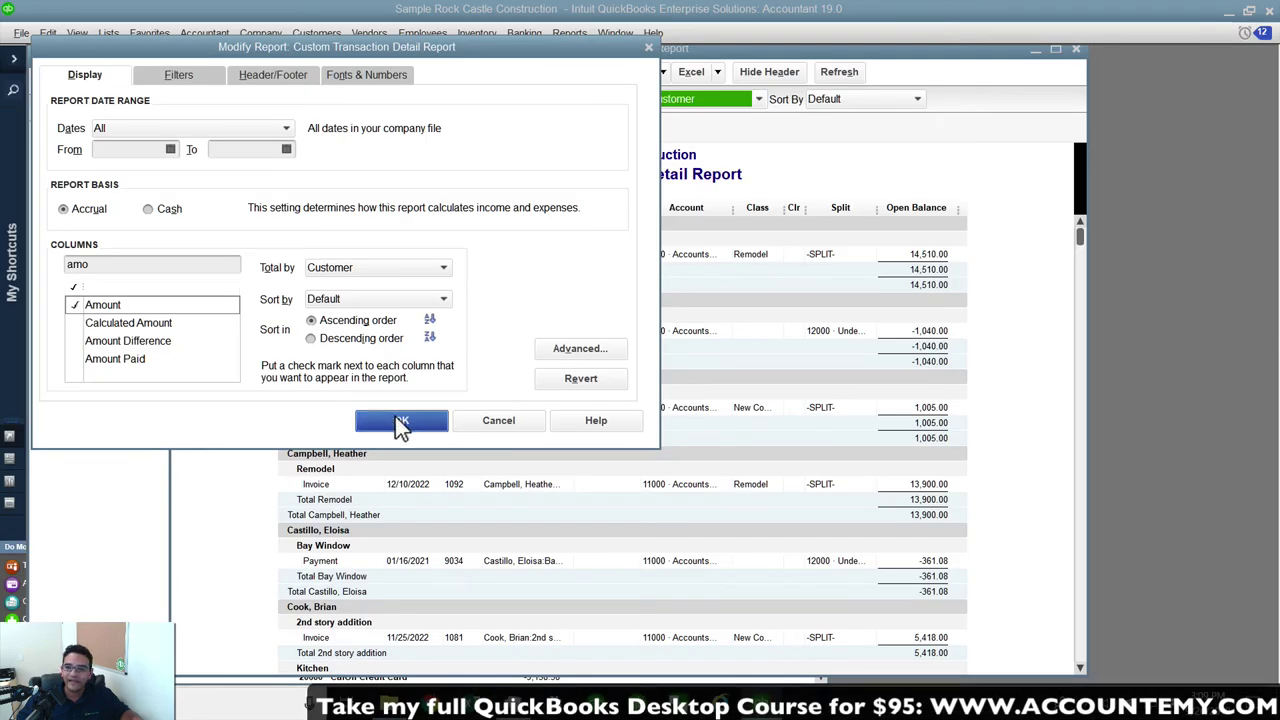
{"action": "left_click", "coordinate": [653, 510]}
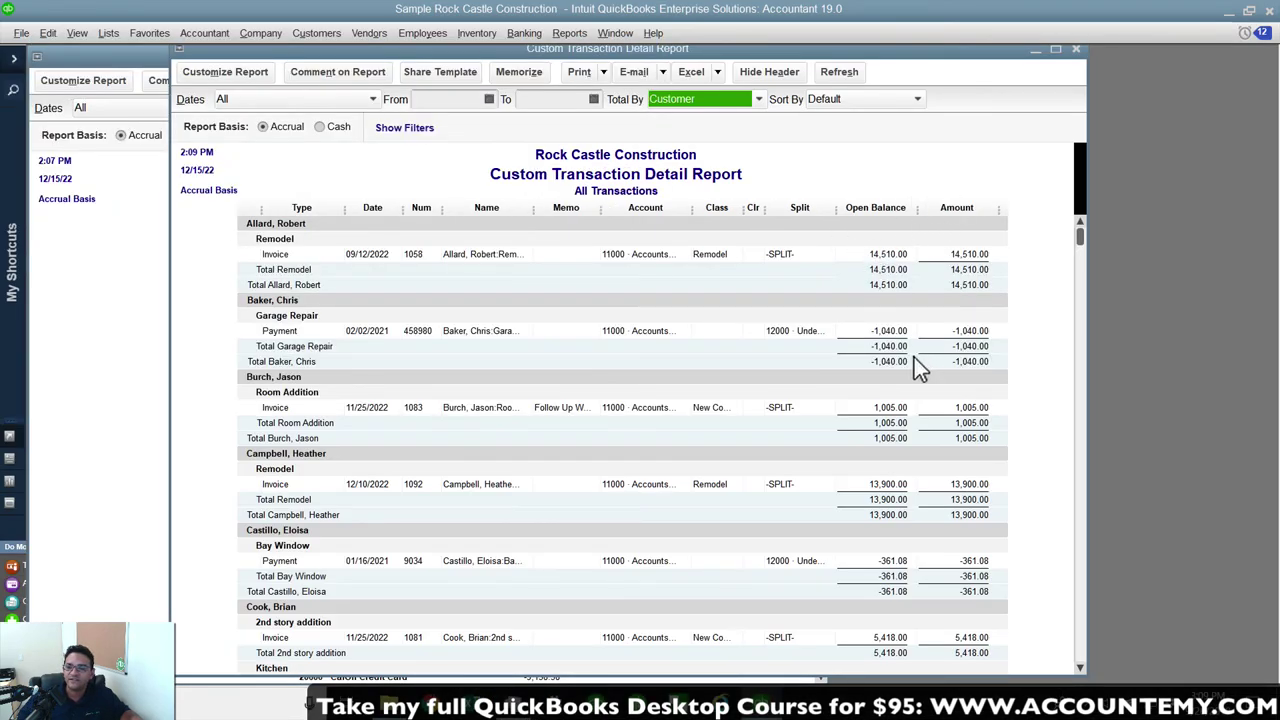
Compare the Open Balance with the Amount for the Kitchen job invoice dated 10/15/2022.
{"action": "scroll", "coordinate": [915, 356], "scroll_direction": "down", "scroll_amount": 2}
{"action": "scroll", "coordinate": [906, 350], "scroll_direction": "down", "scroll_amount": 6}
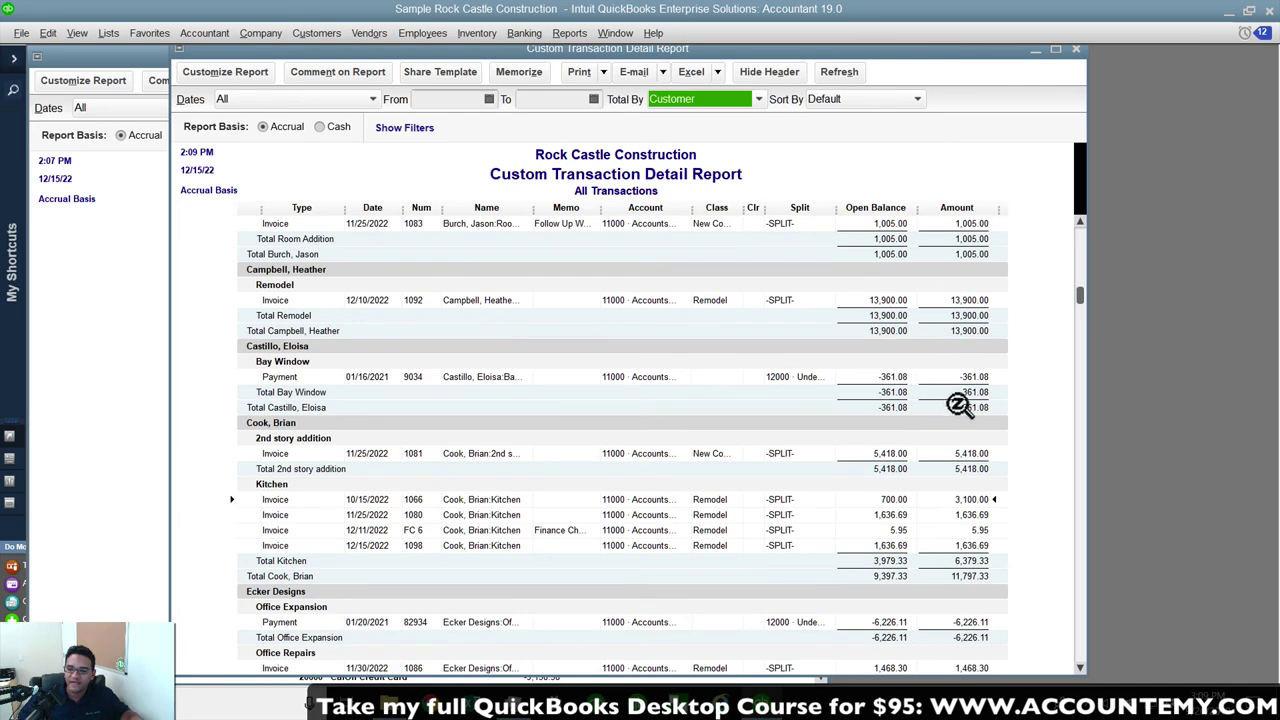
{"action": "scroll", "coordinate": [886, 405], "scroll_direction": "down", "scroll_amount": 1}
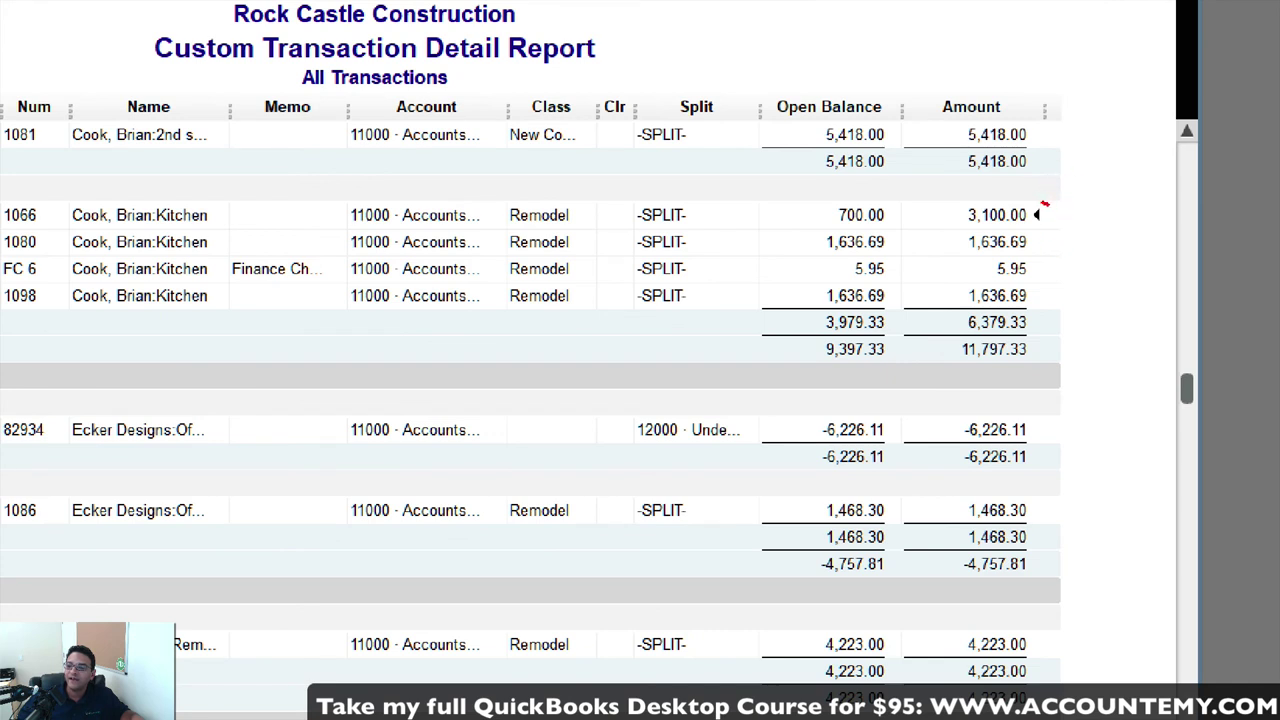
{"action": "mouse_move", "coordinate": [1042, 203]}
{"action": "left_mouse_down"}
{"action": "mouse_move", "coordinate": [968, 199]}
{"action": "mouse_move", "coordinate": [1040, 212]}
{"action": "left_mouse_up"}
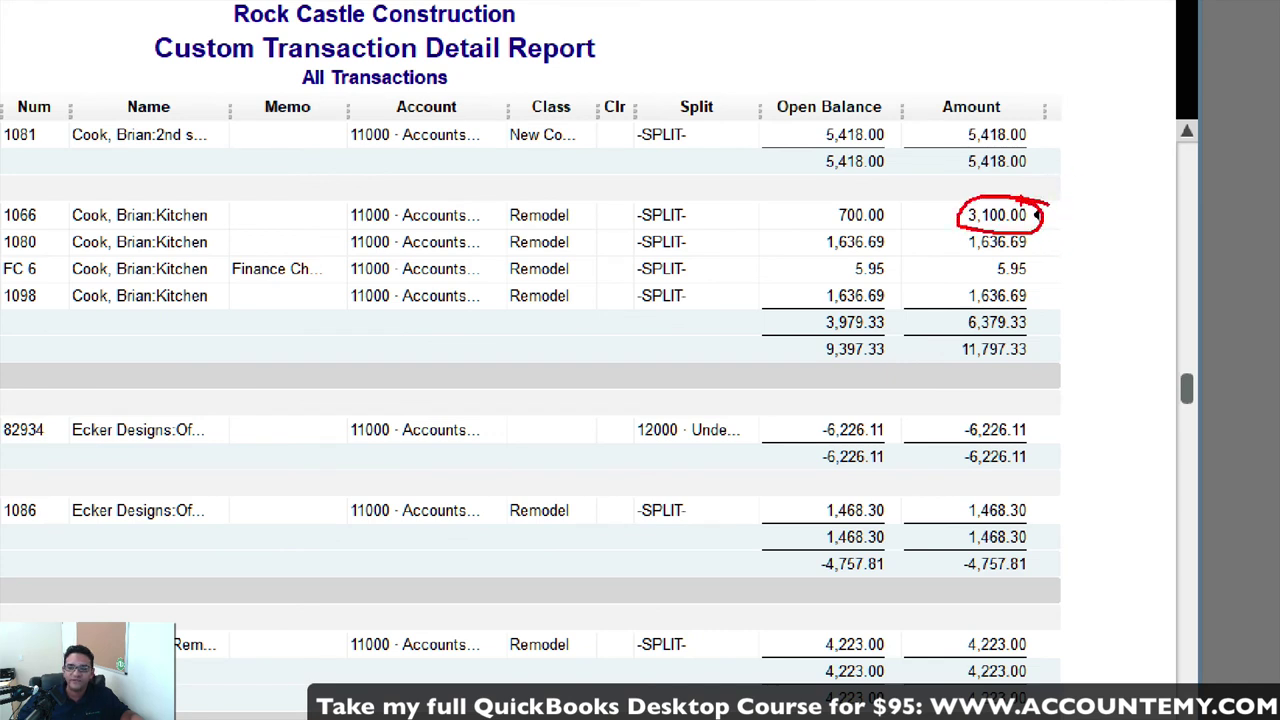
{"action": "mouse_move", "coordinate": [801, 226]}
{"action": "left_mouse_down"}
{"action": "mouse_move", "coordinate": [893, 221]}
{"action": "mouse_move", "coordinate": [806, 190]}
{"action": "left_mouse_up"}
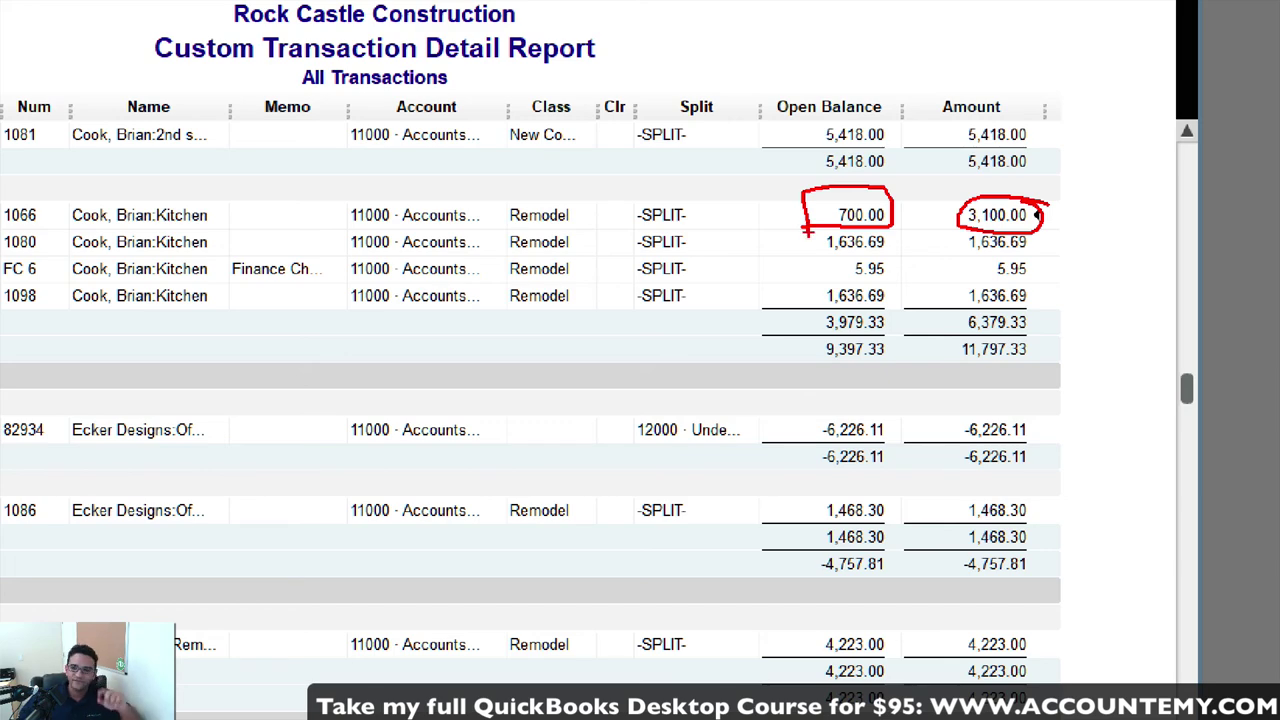
{"action": "left_click_drag", "start_coordinate": [870, 214], "coordinate": [955, 214]}
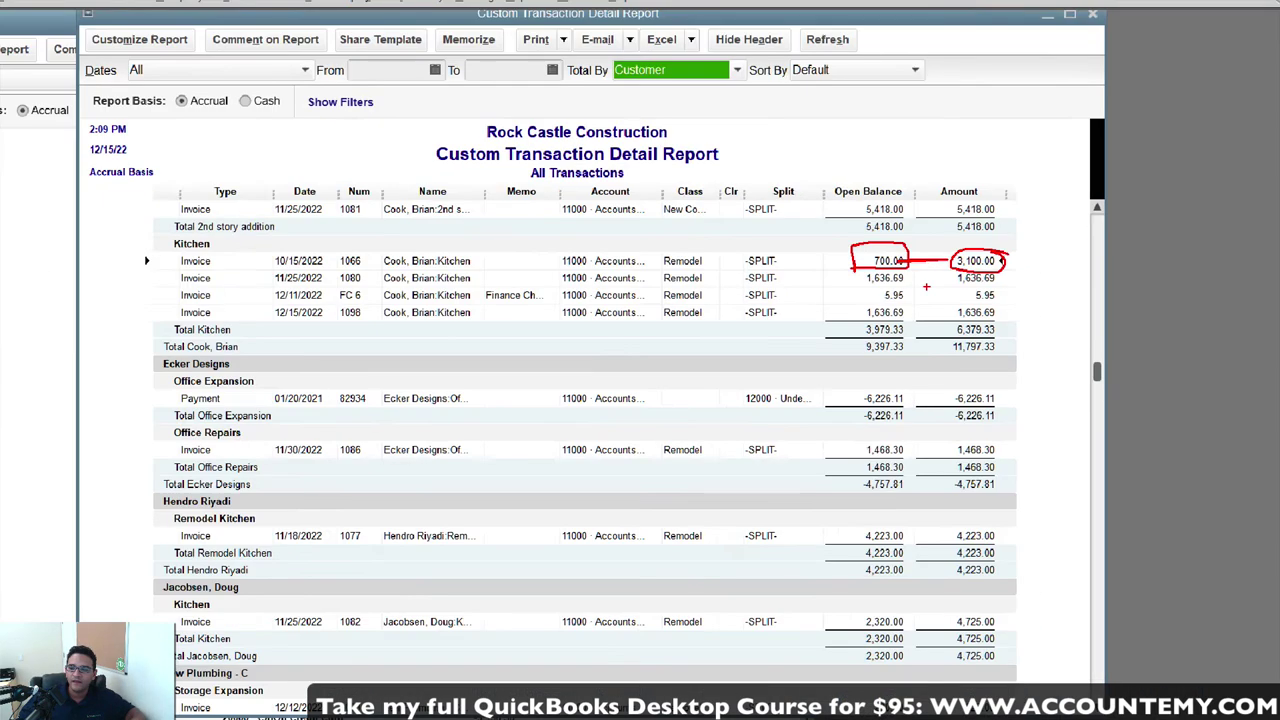
Compare the grand totals of Open Balance and Amount at the report's end, and close the detail report.
{"action": "scroll", "coordinate": [968, 543], "scroll_direction": "down", "scroll_amount": 10}
{"action": "scroll", "coordinate": [968, 543], "scroll_direction": "down", "scroll_amount": 10}
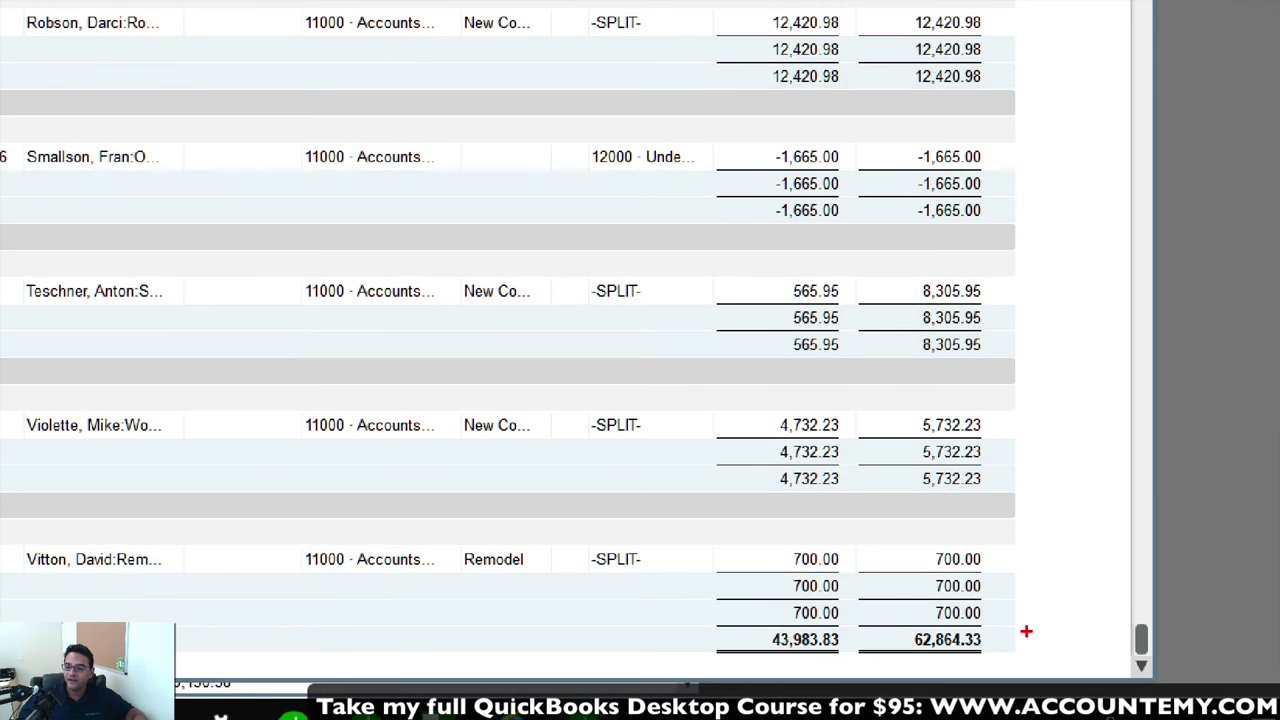
{"action": "mouse_move", "coordinate": [1011, 644]}
{"action": "left_mouse_down"}
{"action": "mouse_move", "coordinate": [959, 636]}
{"action": "mouse_move", "coordinate": [934, 664]}
{"action": "mouse_move", "coordinate": [976, 598]}
{"action": "left_mouse_up"}
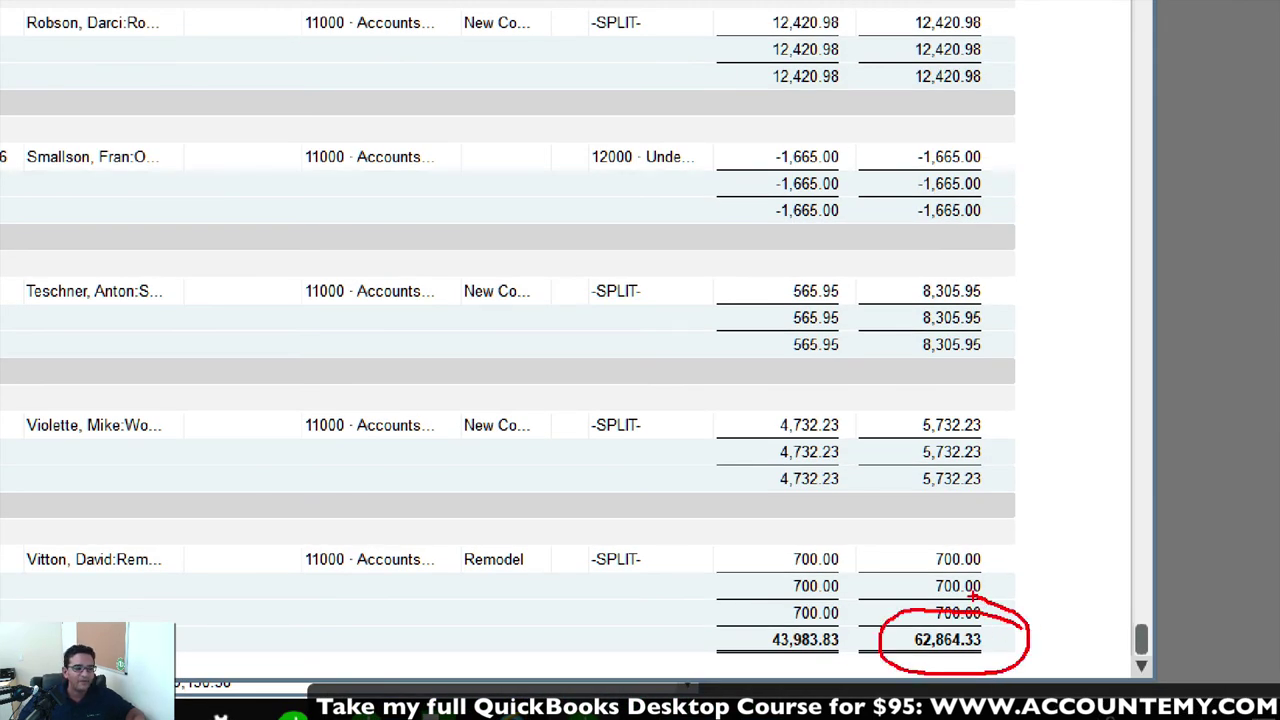
{"action": "mouse_move", "coordinate": [745, 667]}
{"action": "left_mouse_down"}
{"action": "mouse_move", "coordinate": [834, 585]}
{"action": "mouse_move", "coordinate": [742, 614]}
{"action": "left_mouse_up"}
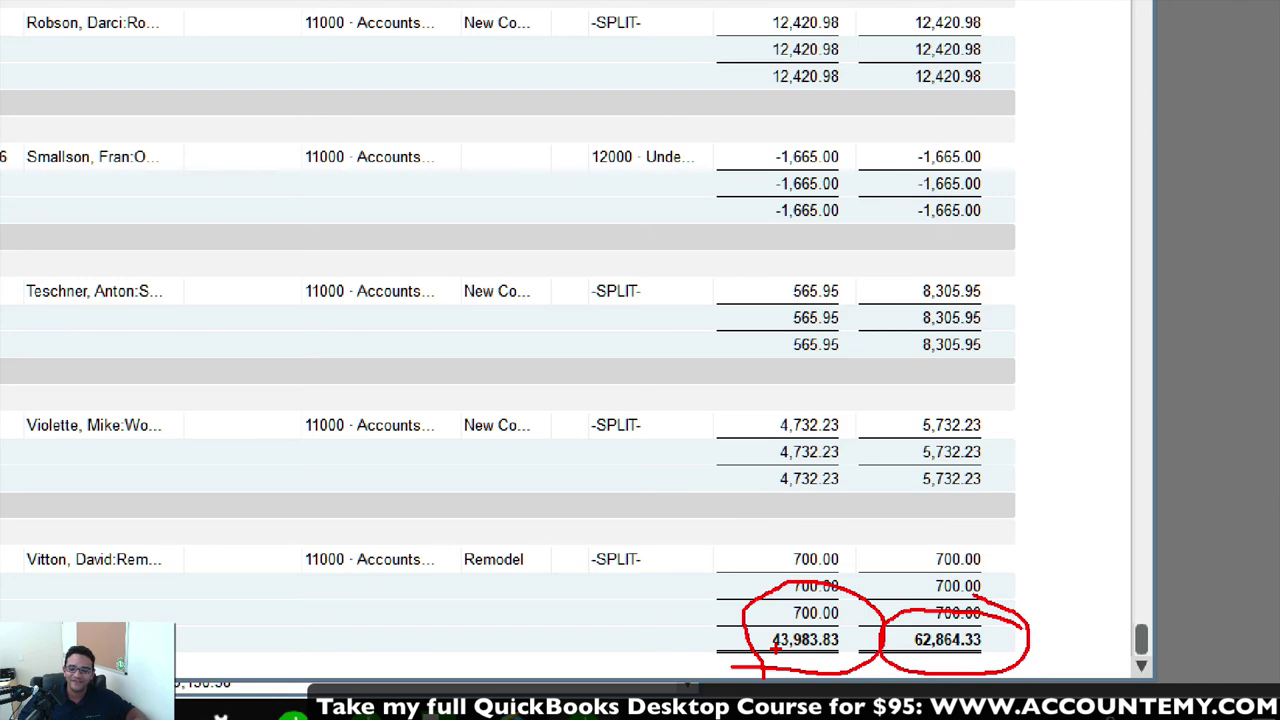
{"action": "key", "text": "Escape"}
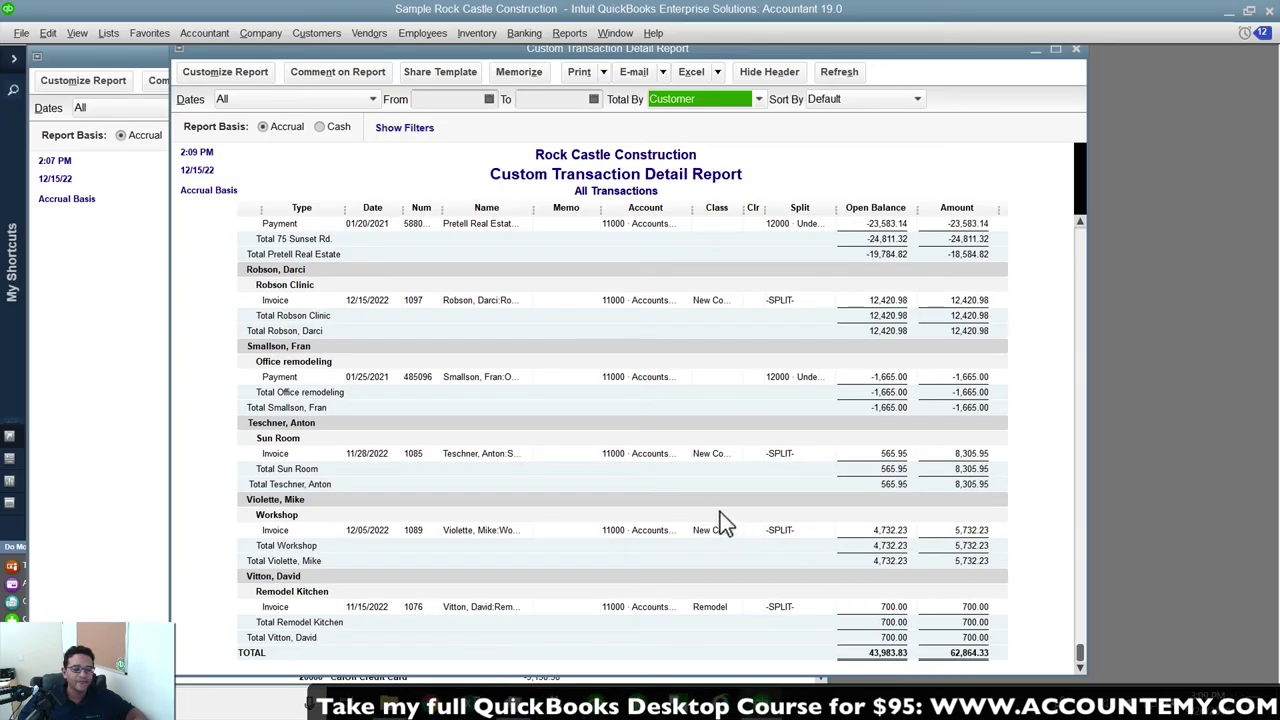
{"action": "key", "text": "Escape"}
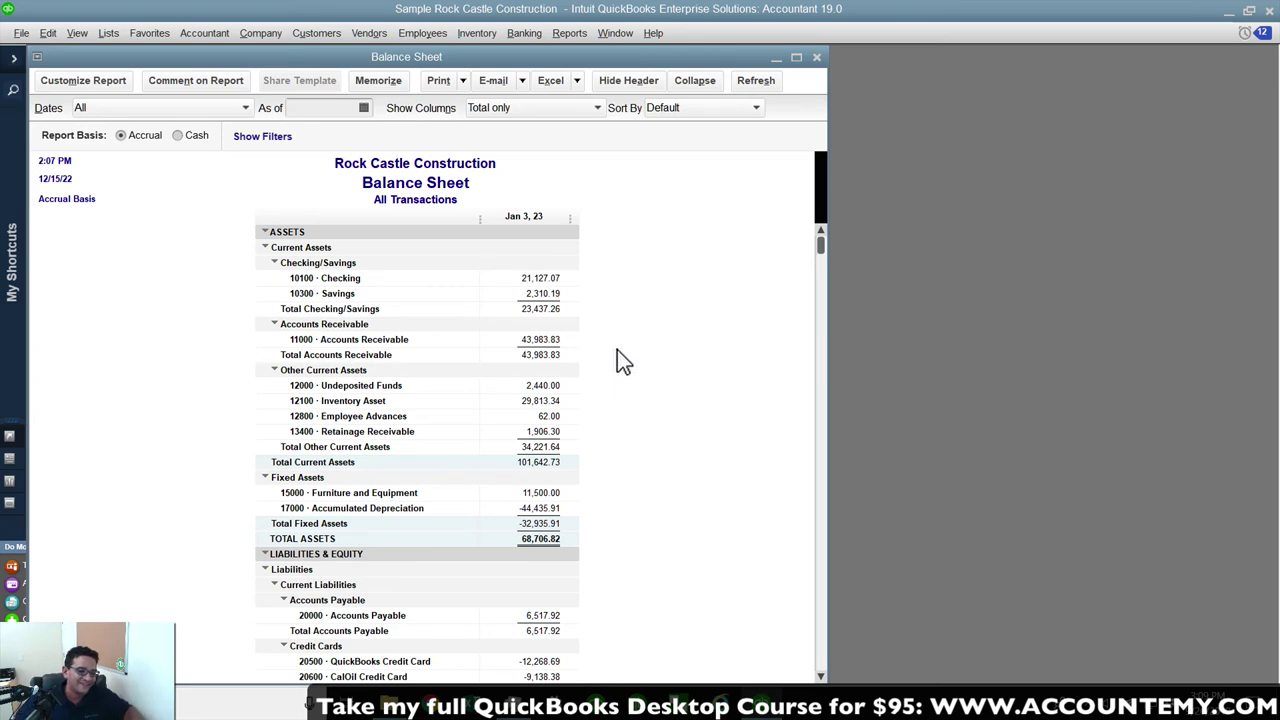
Start a new custom Transaction Detail report with dates set to This Fiscal Year-to-date.
{"action": "left_click", "coordinate": [569, 32]}
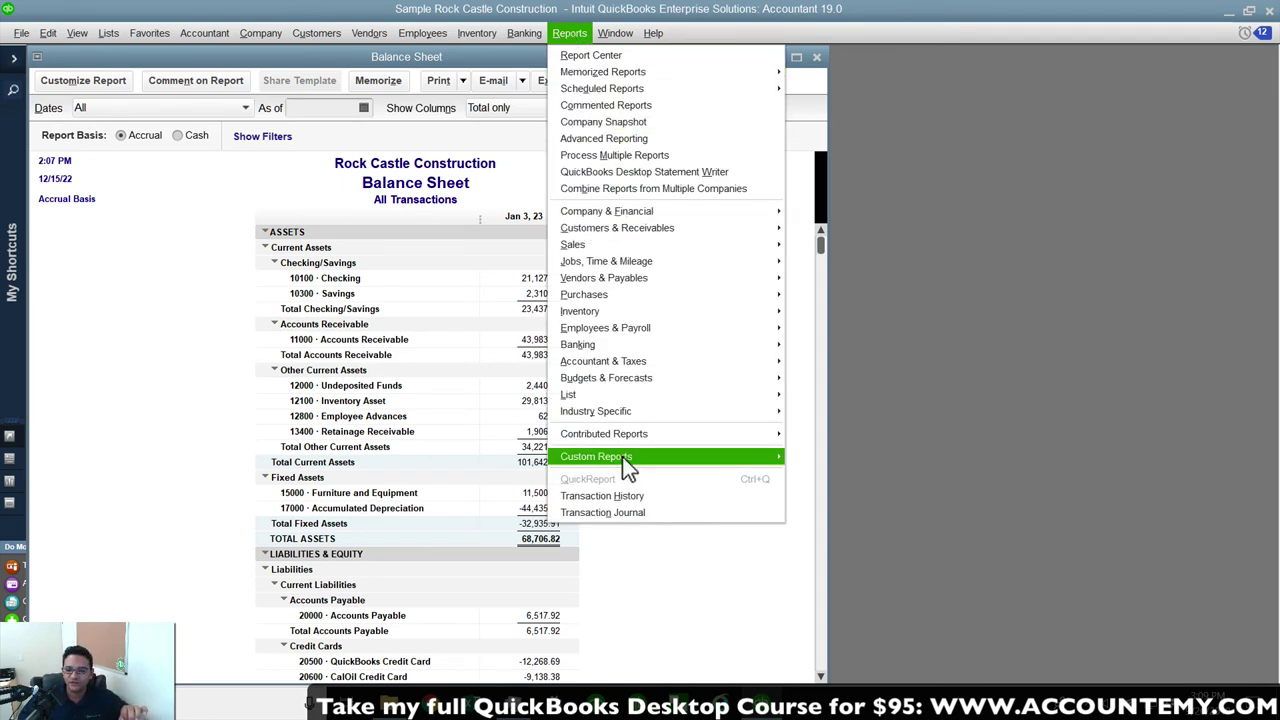
{"action": "mouse_move", "coordinate": [622, 456]}
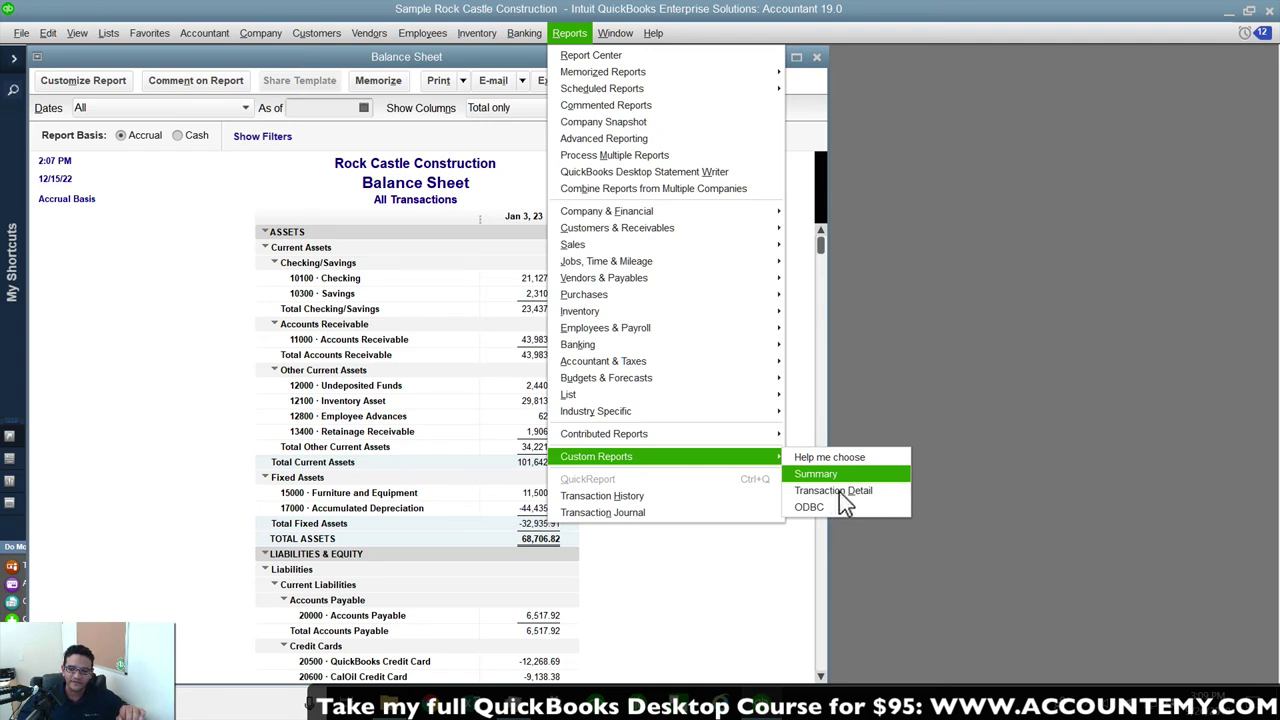
{"action": "key", "text": "Escape"}
{"action": "key", "text": "Escape"}
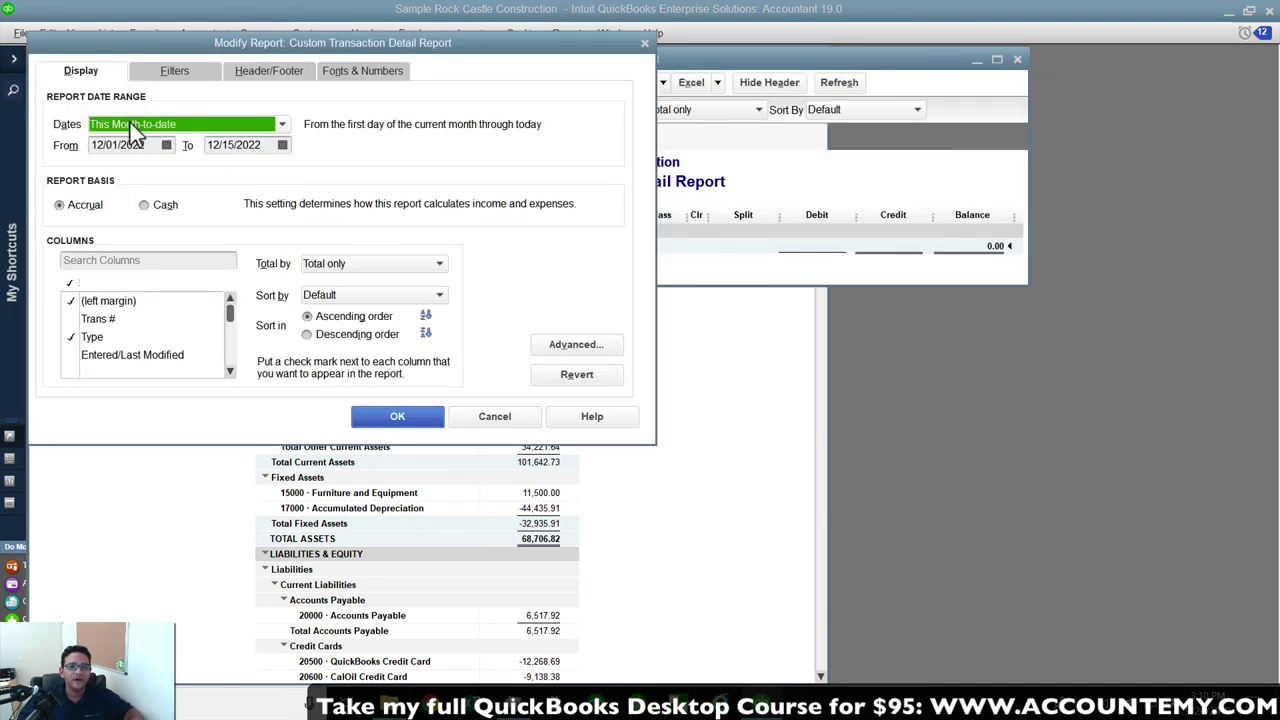
{"action": "left_click", "coordinate": [130, 122]}
{"action": "left_click", "coordinate": [155, 324]}
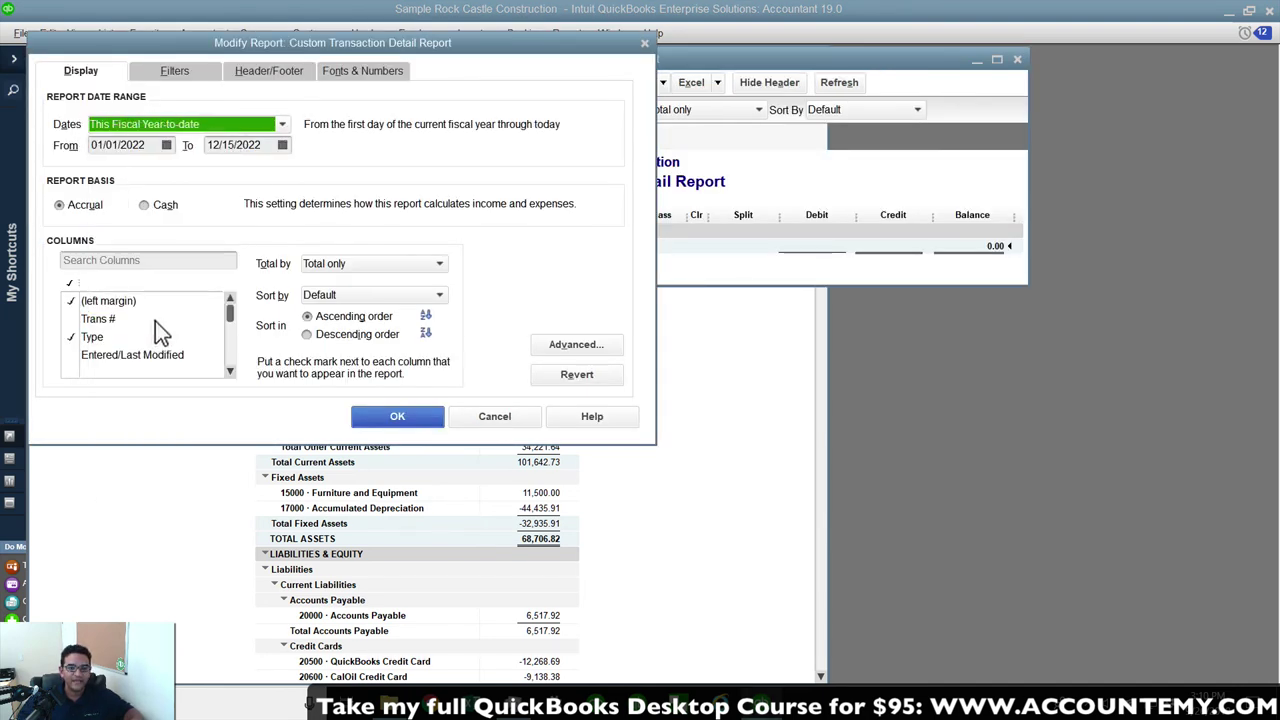
Filter the custom Transaction Detail report by transaction type Invoice.
{"action": "left_click", "coordinate": [176, 71]}
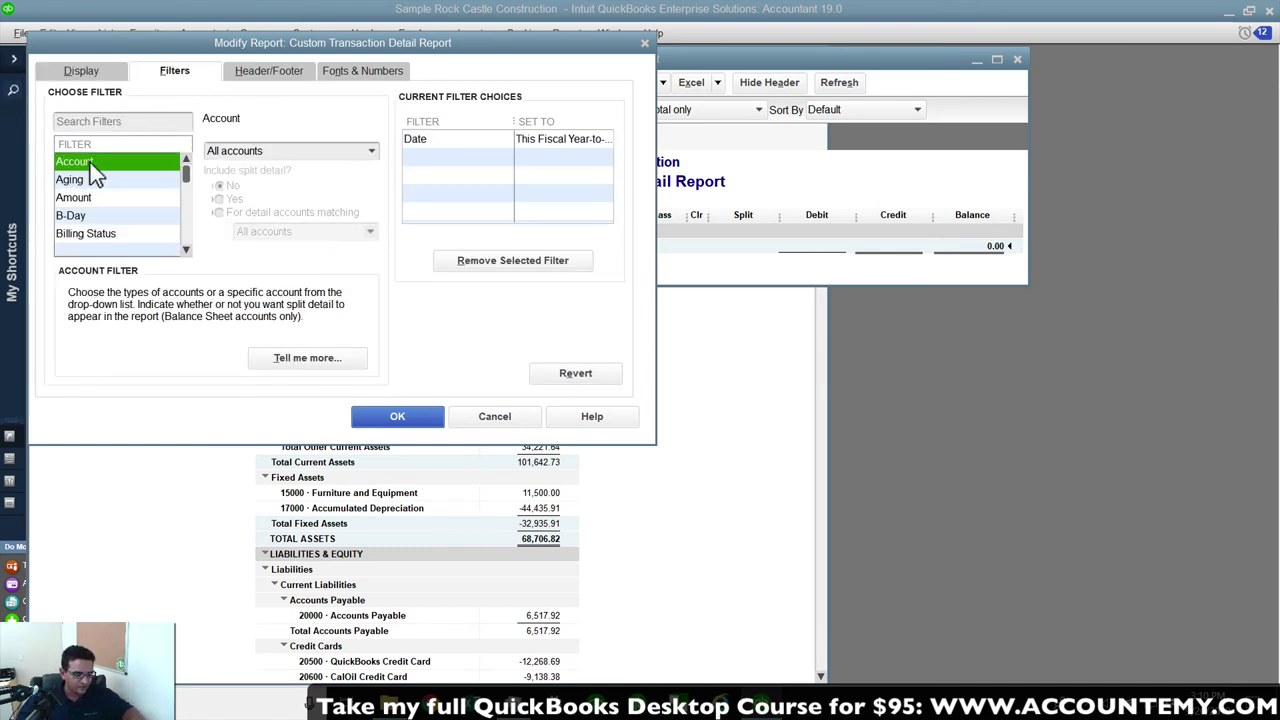
{"action": "key", "text": "t"}
{"action": "left_click", "coordinate": [106, 215]}
{"action": "left_click", "coordinate": [112, 234]}
{"action": "left_click", "coordinate": [316, 150]}
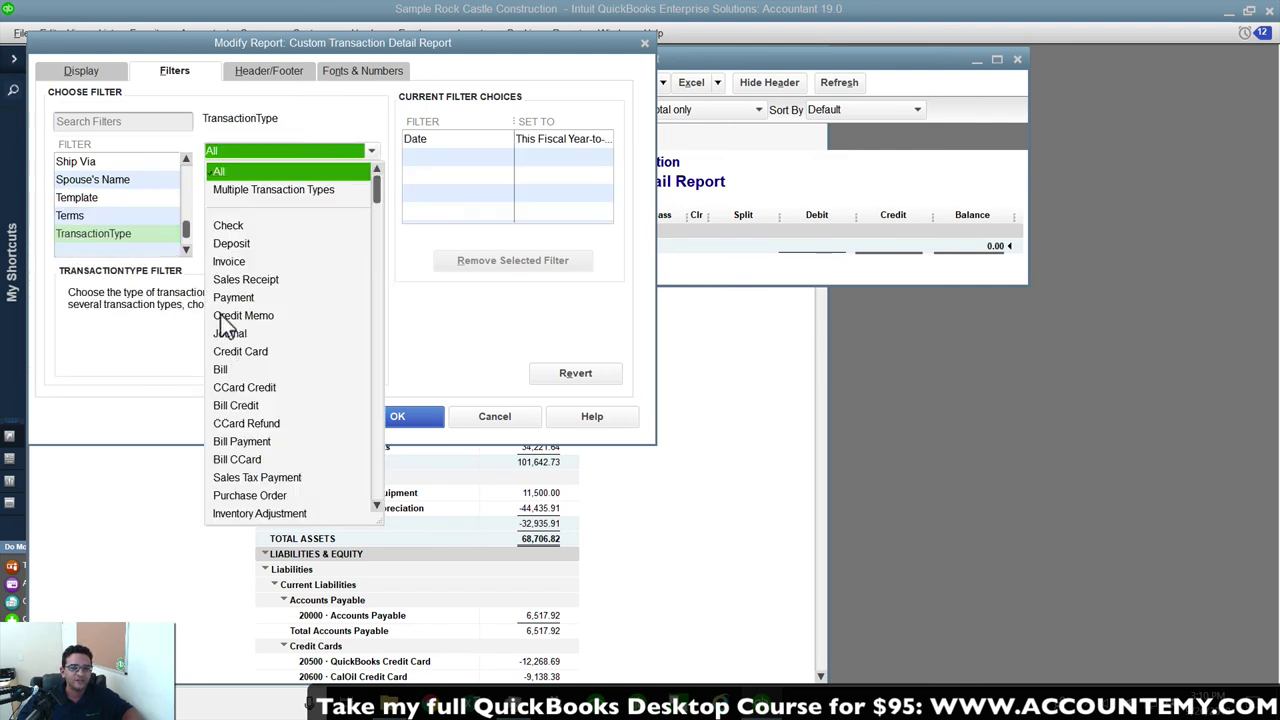
{"action": "left_click", "coordinate": [232, 264]}
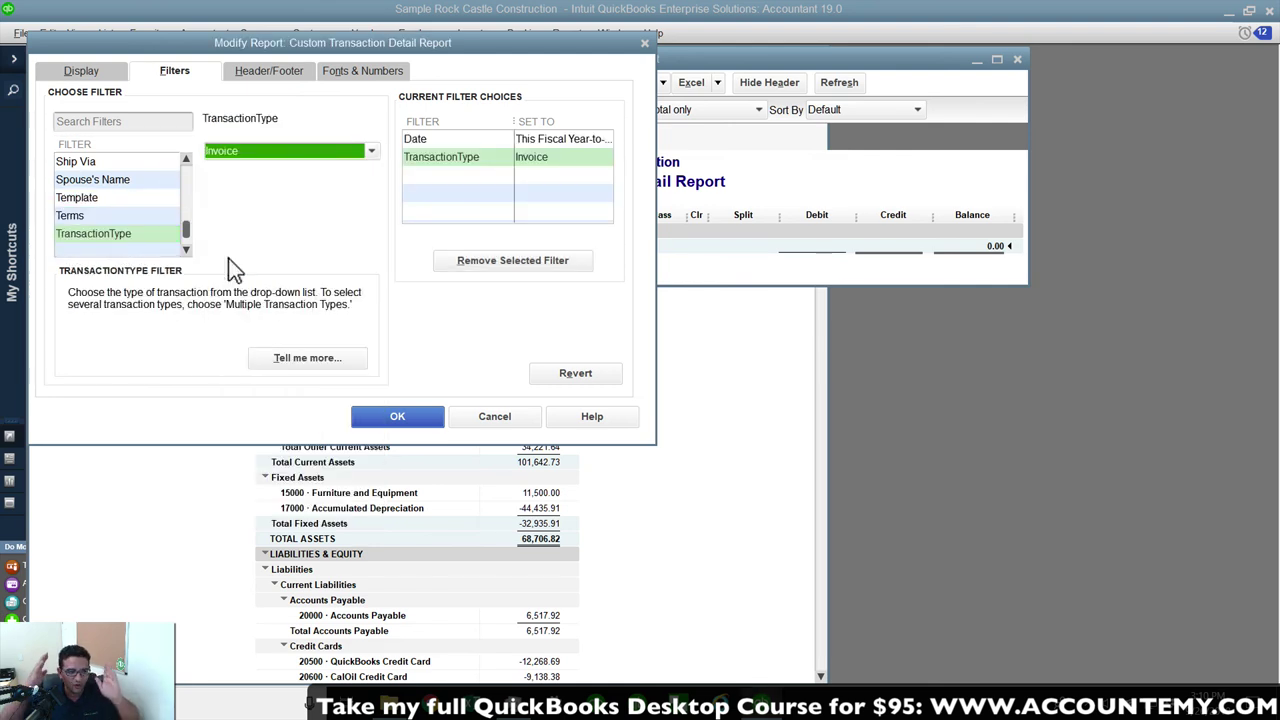
Add a Paid Status filter set to Open and generate the report.
{"action": "left_click", "coordinate": [95, 199]}
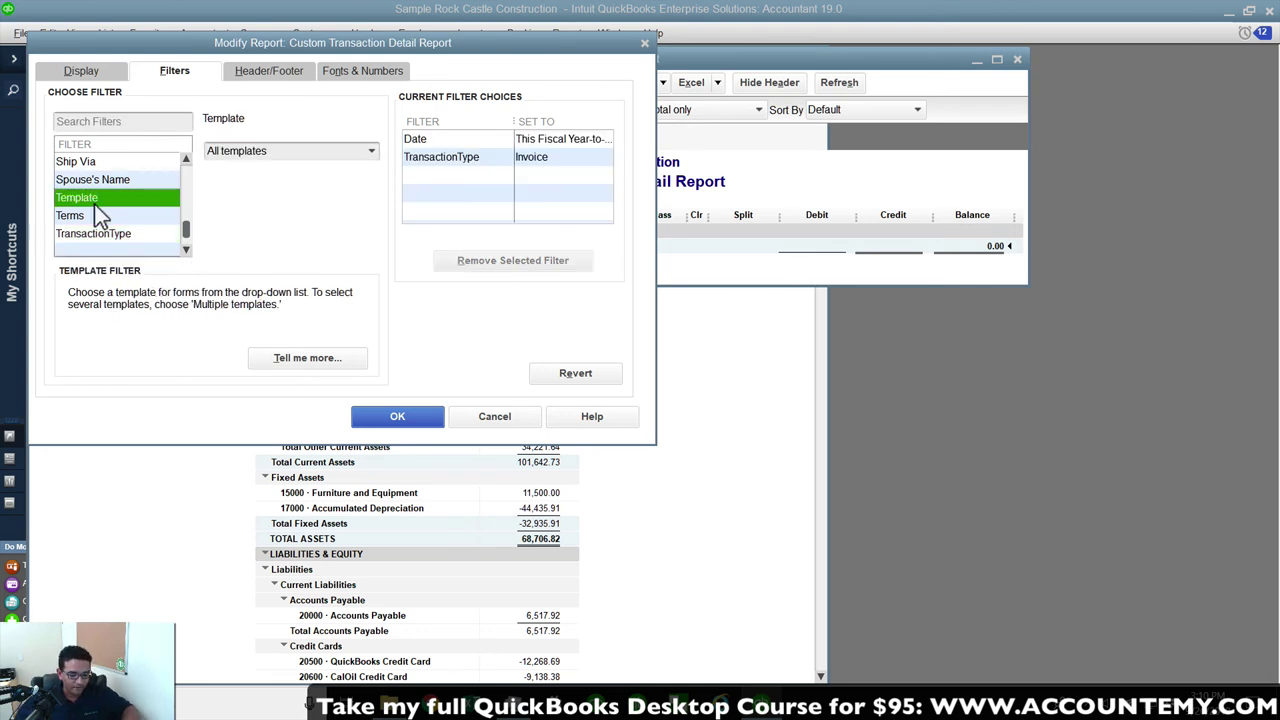
{"action": "scroll", "coordinate": [97, 205], "scroll_direction": "up", "scroll_amount": 3}
{"action": "left_click", "coordinate": [97, 197]}
{"action": "left_click", "coordinate": [102, 215]}
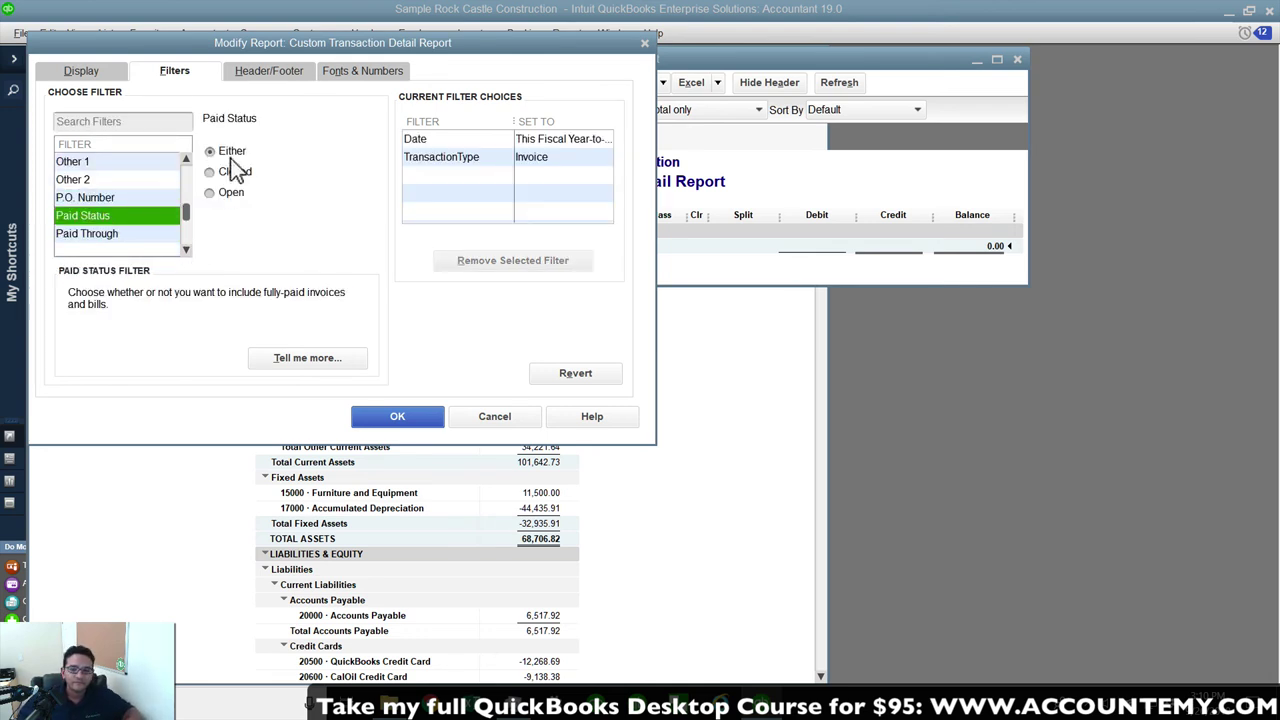
{"action": "left_click", "coordinate": [224, 196]}
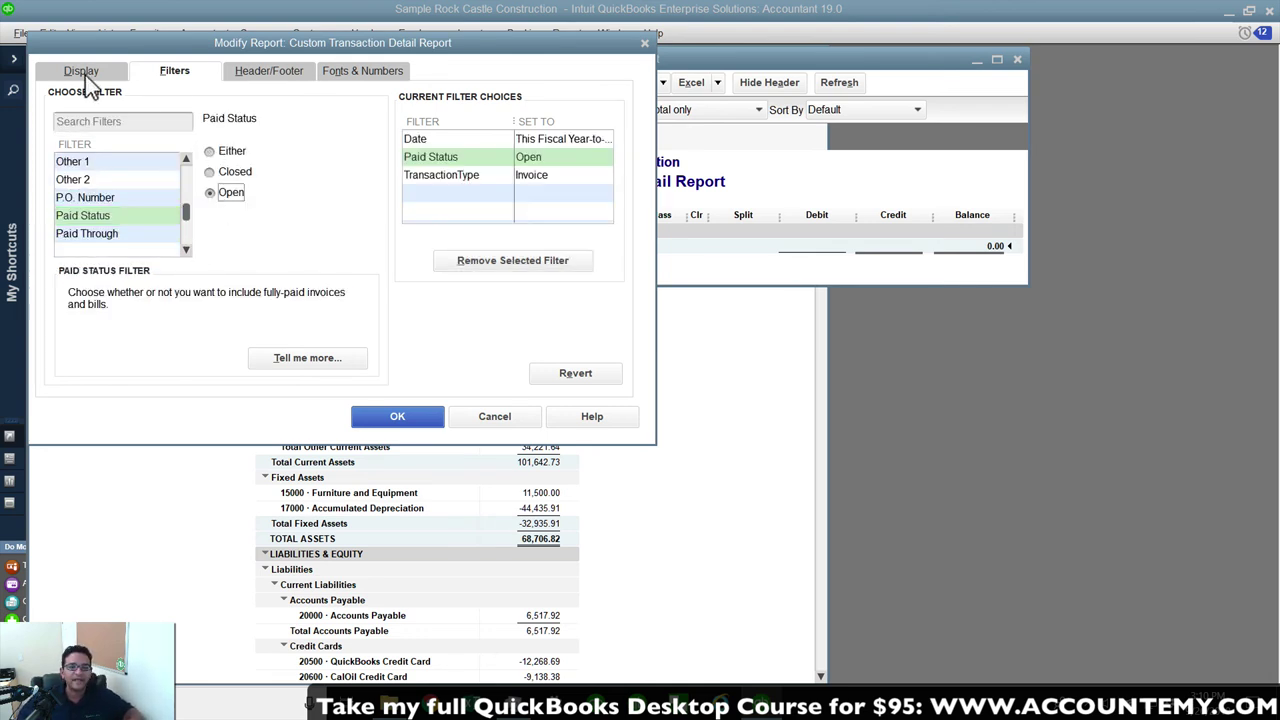
{"action": "left_click", "coordinate": [418, 420]}
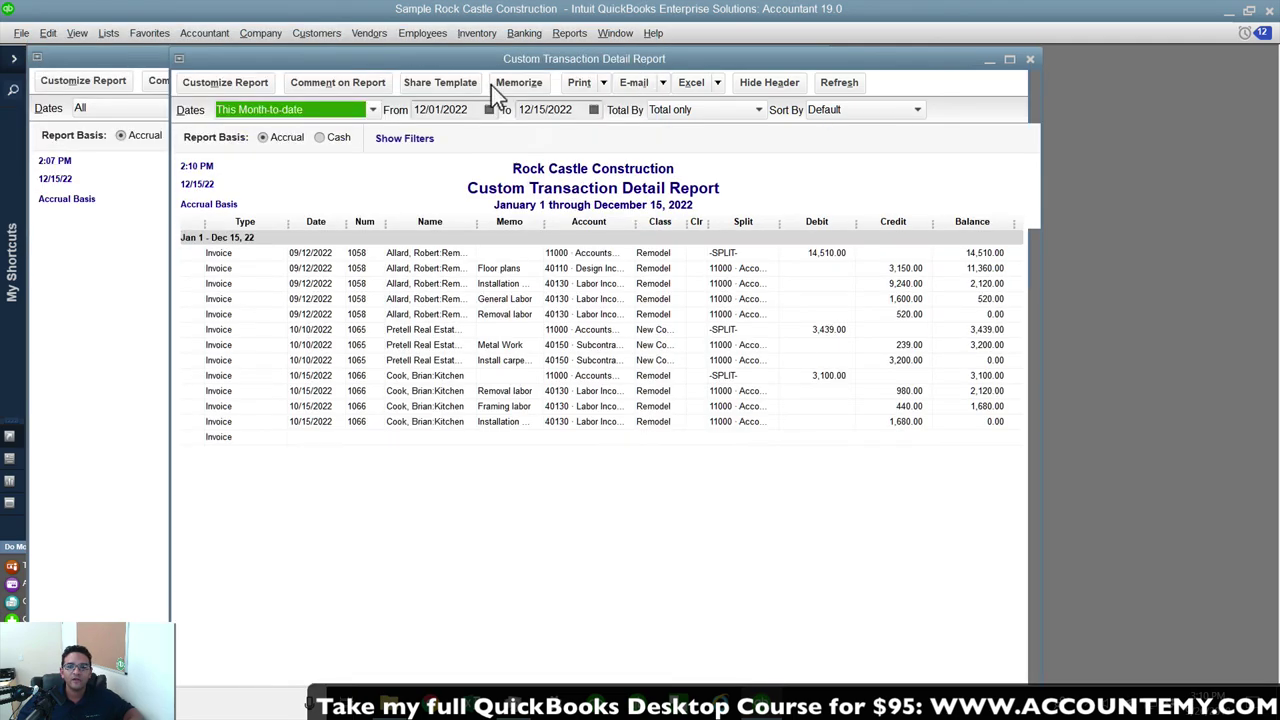
Enlarge the report window and examine the open invoices' individual posting lines and the report totals.
{"action": "left_click_drag", "start_coordinate": [443, 59], "coordinate": [340, 47]}
{"action": "left_click_drag", "start_coordinate": [930, 240], "coordinate": [928, 678]}
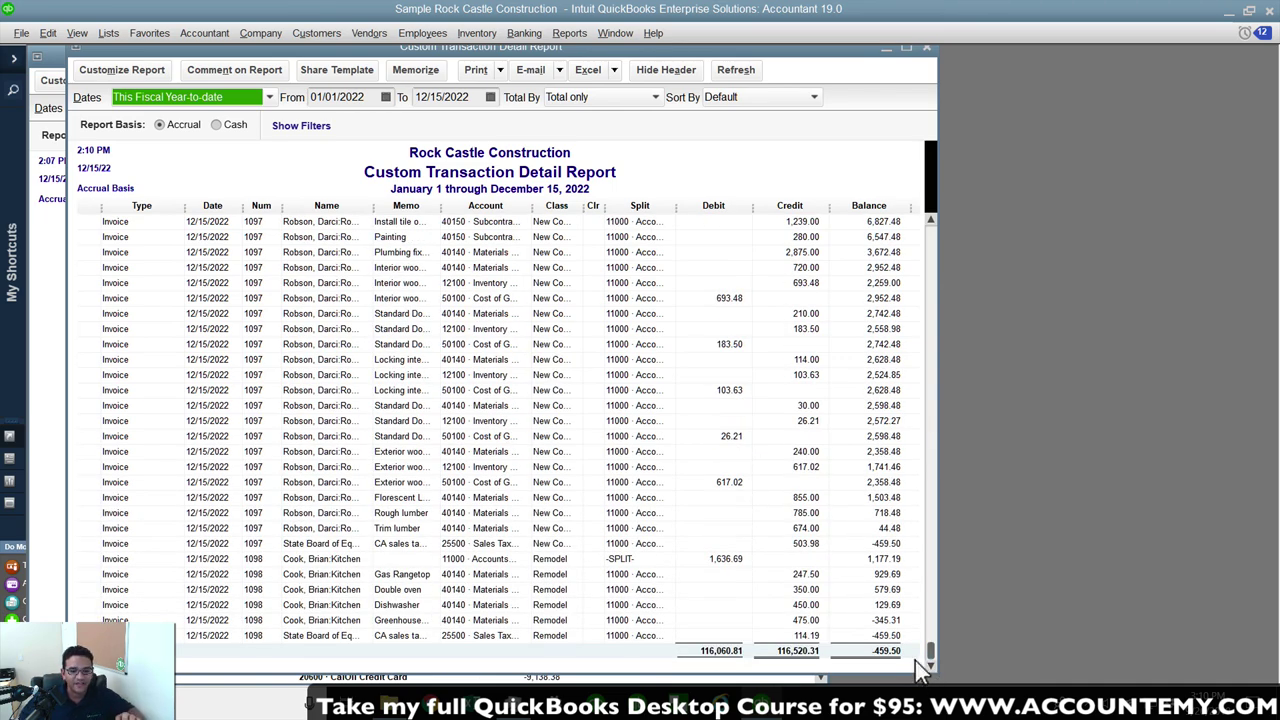
{"action": "scroll", "coordinate": [717, 400], "scroll_direction": "up", "scroll_amount": 6}
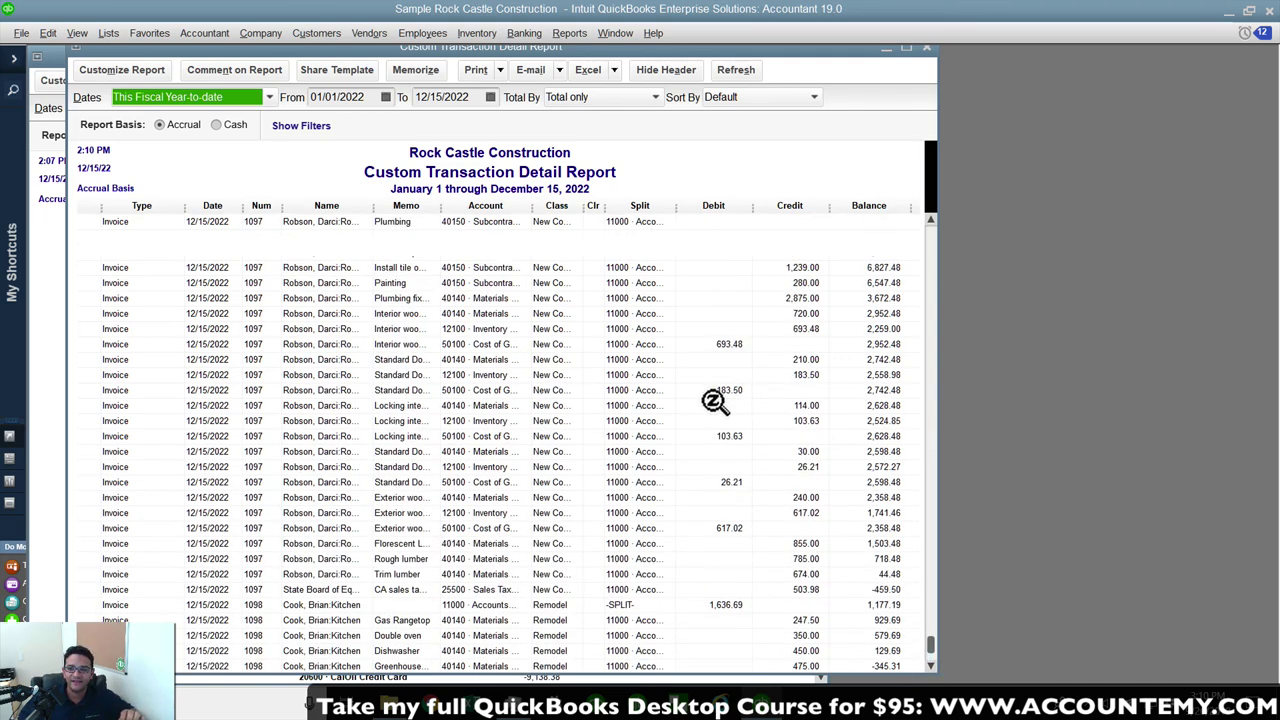
{"action": "scroll", "coordinate": [723, 405], "scroll_direction": "up", "scroll_amount": 10}
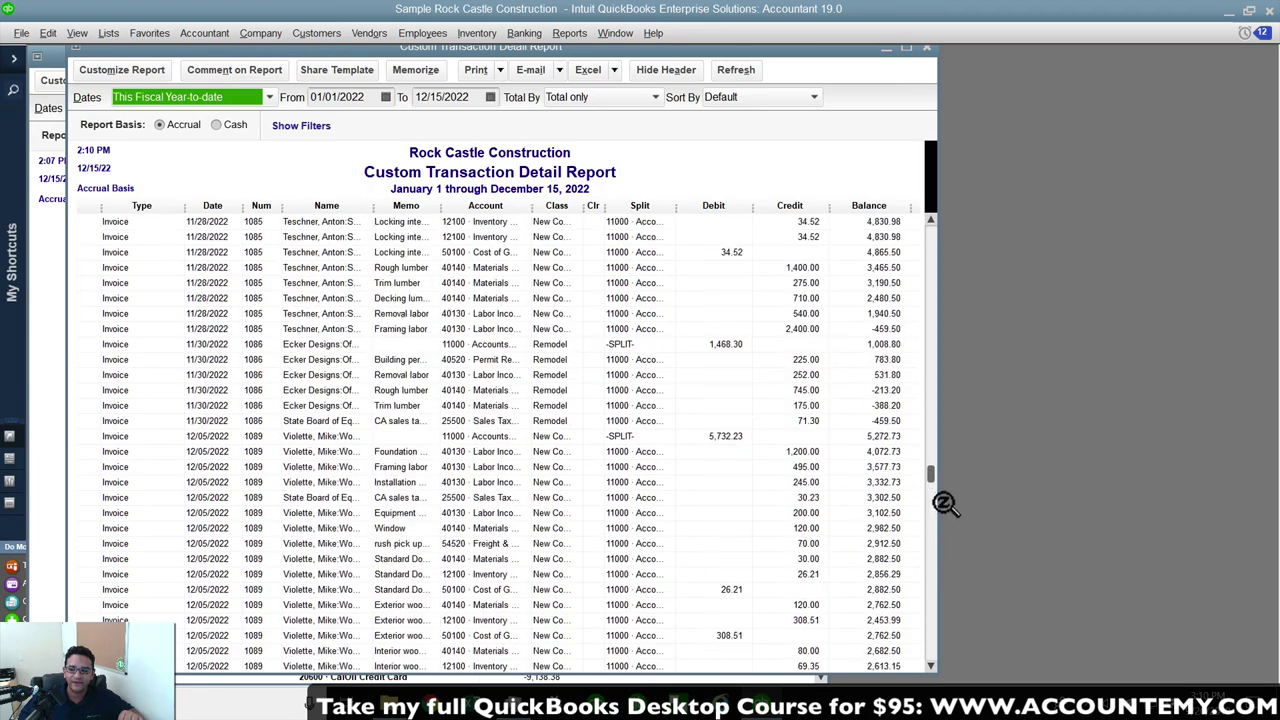
{"action": "scroll", "coordinate": [930, 440], "scroll_direction": "up", "scroll_amount": 2}
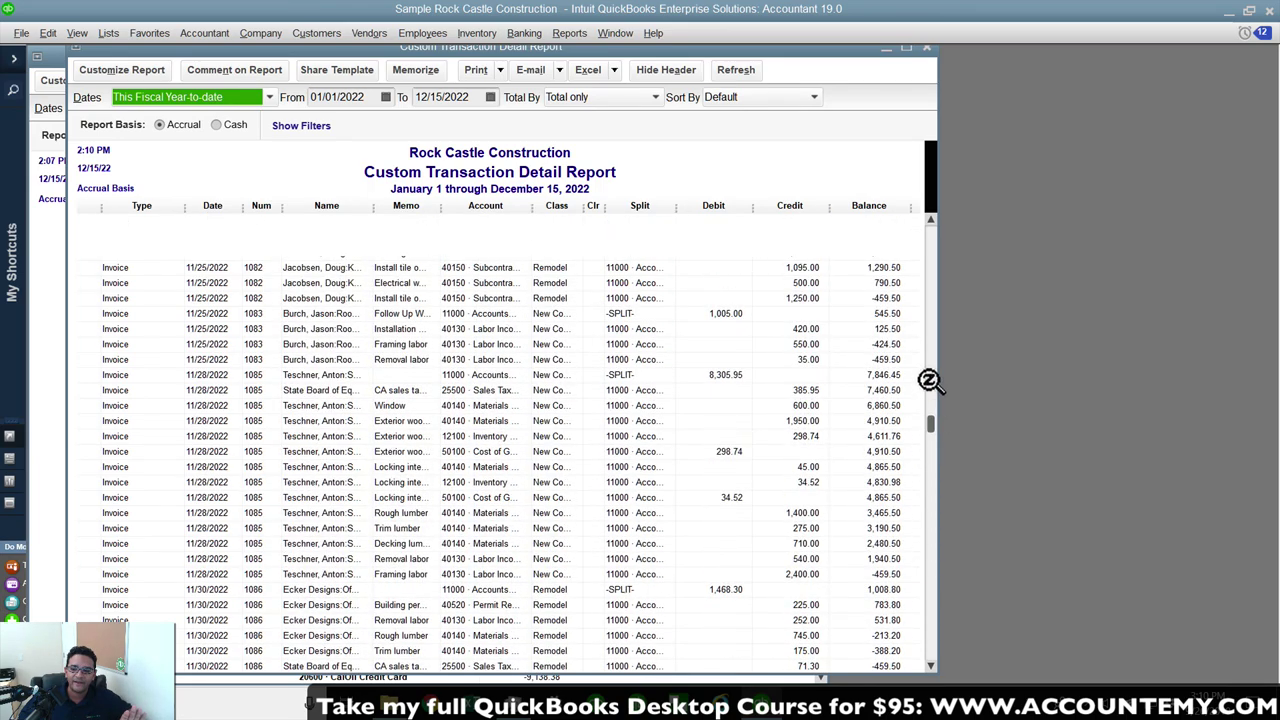
{"action": "scroll", "coordinate": [920, 237], "scroll_direction": "up", "scroll_amount": 12}
{"action": "scroll", "coordinate": [927, 231], "scroll_direction": "down", "scroll_amount": 4}
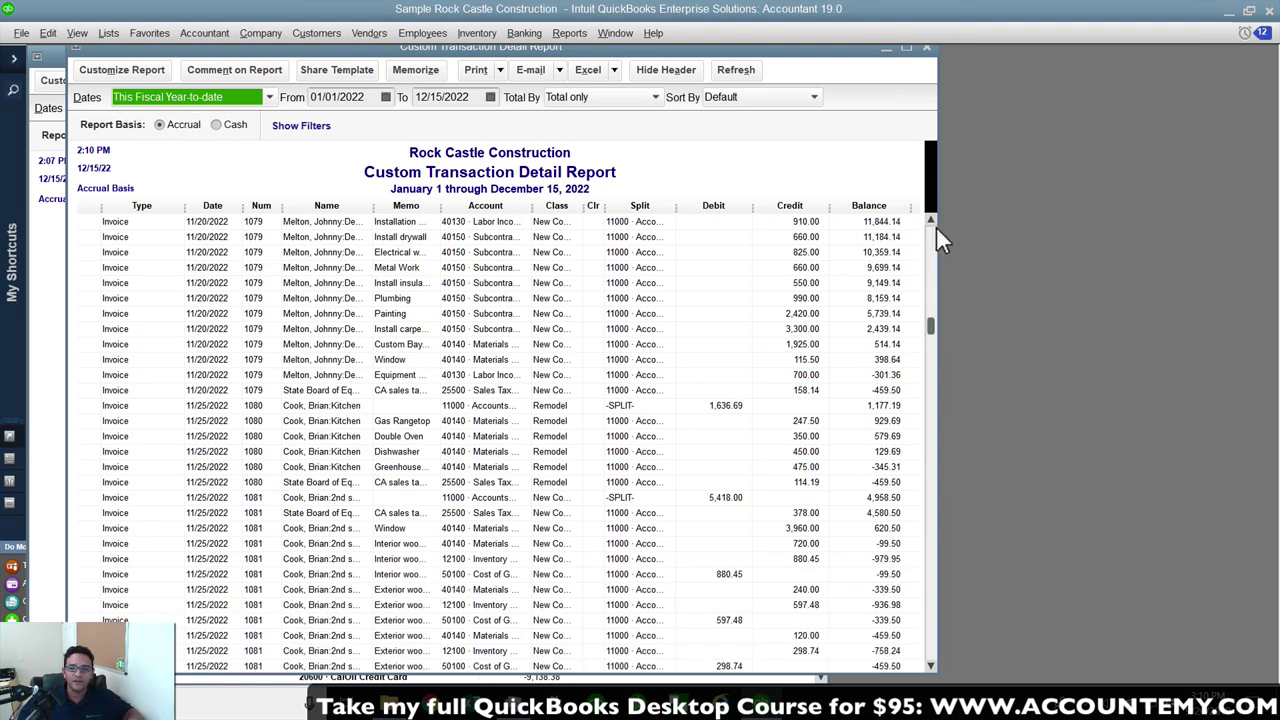
{"action": "left_click", "coordinate": [930, 240]}
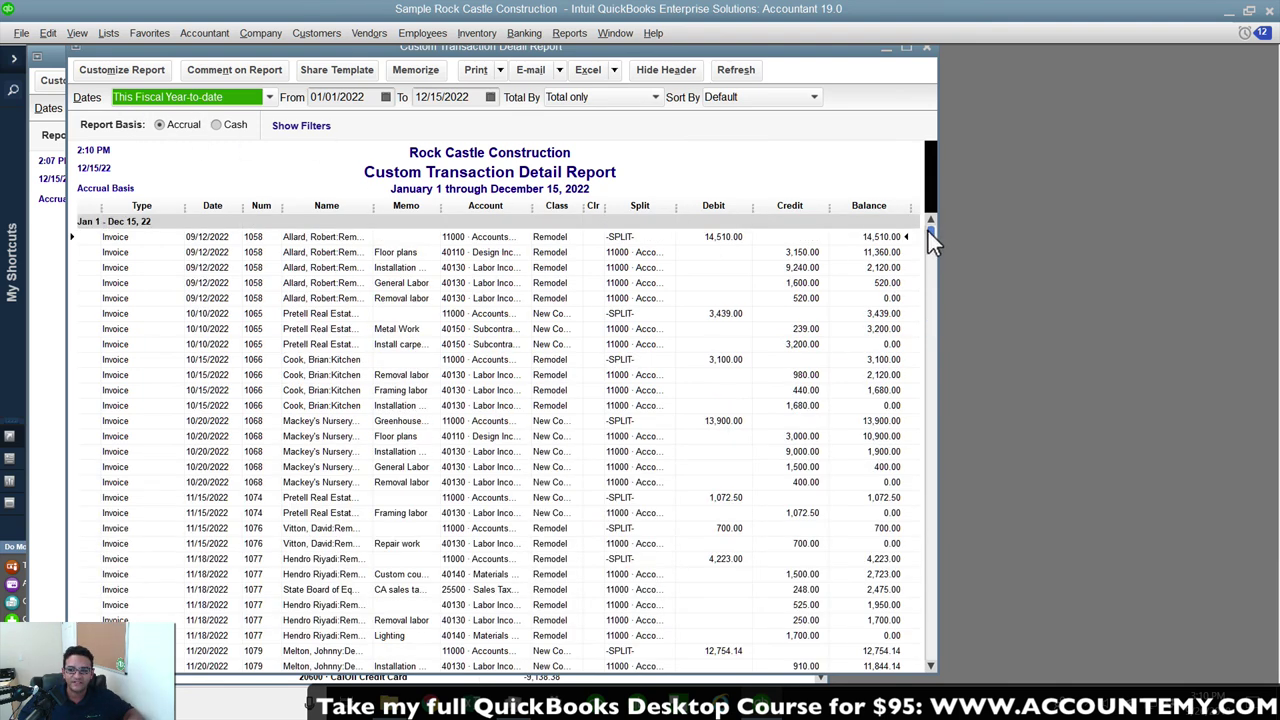
Customize the report with a Detail Level filter of Summary only.
{"action": "left_click", "coordinate": [124, 70]}
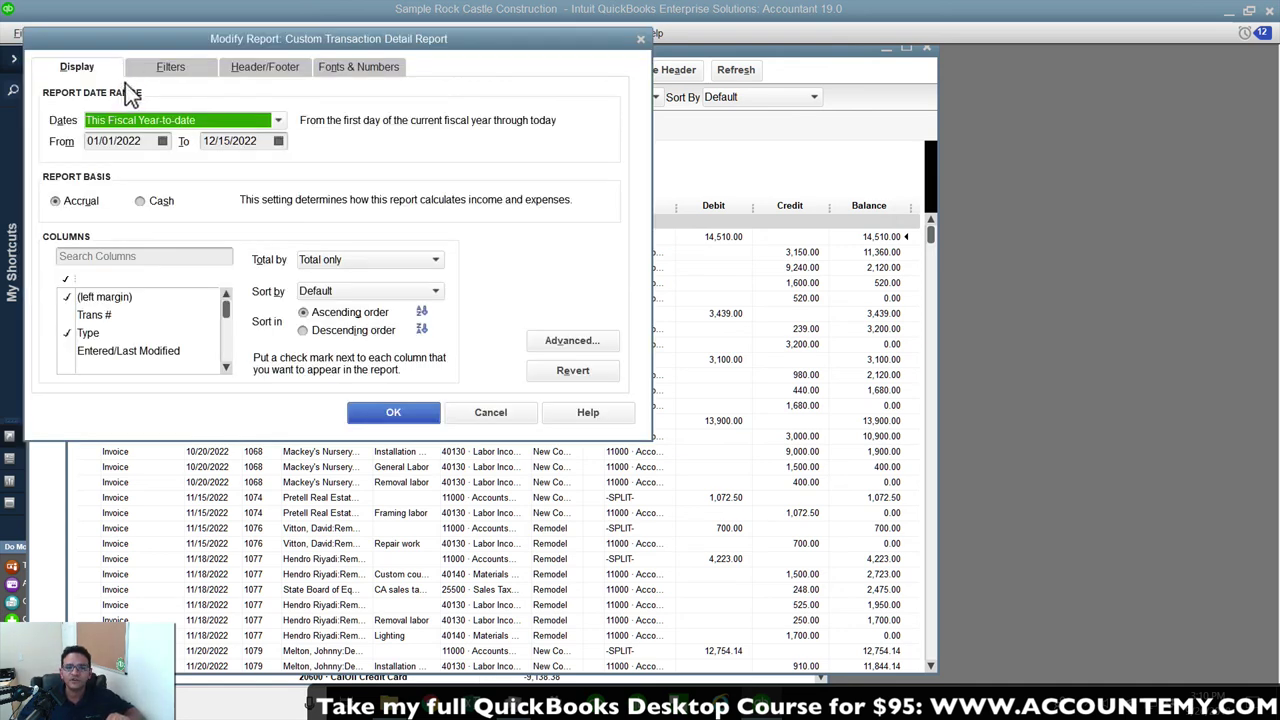
{"action": "left_click", "coordinate": [152, 65]}
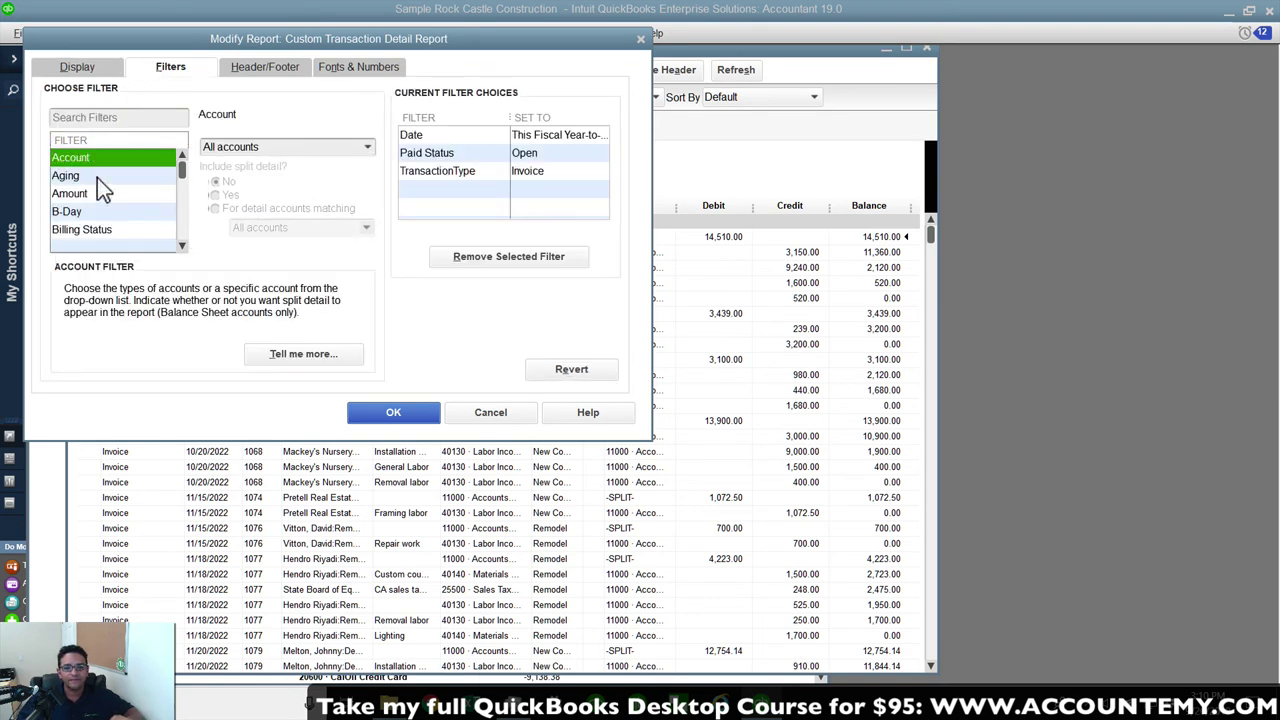
{"action": "left_click", "coordinate": [88, 191]}
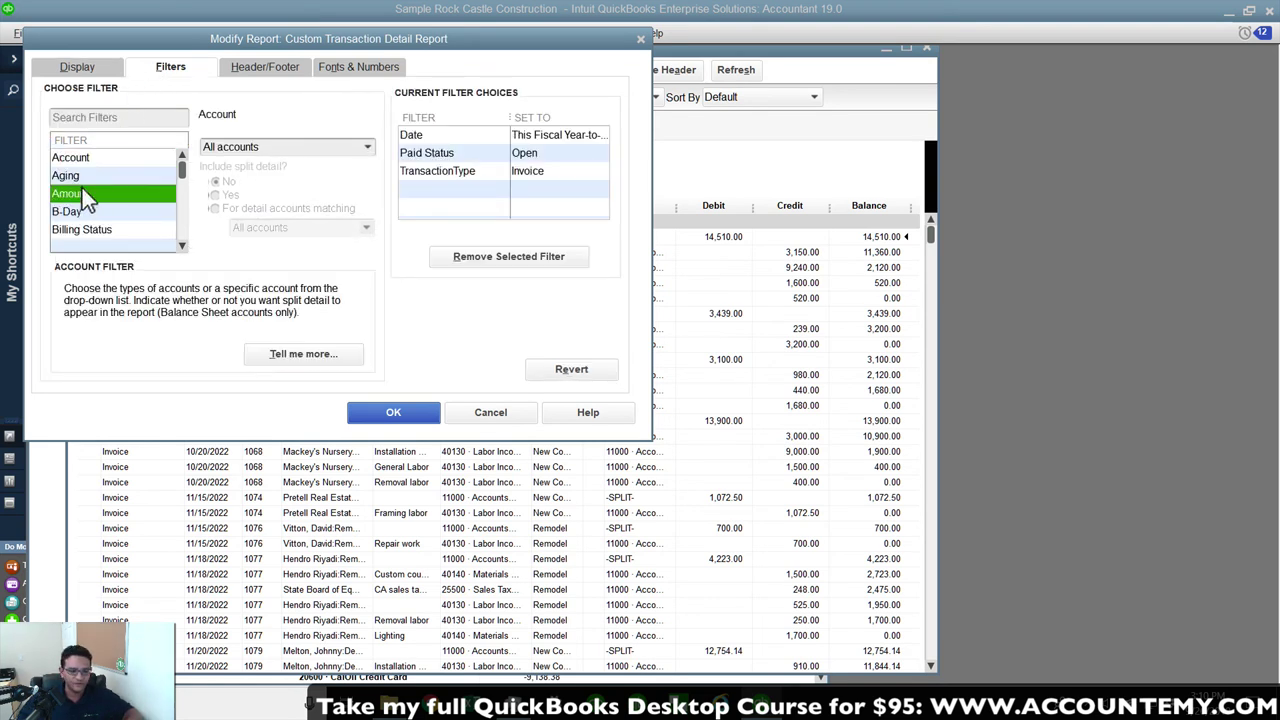
{"action": "scroll", "coordinate": [82, 188], "scroll_direction": "down", "scroll_amount": 3}
{"action": "left_click", "coordinate": [82, 188]}
{"action": "left_click", "coordinate": [122, 211]}
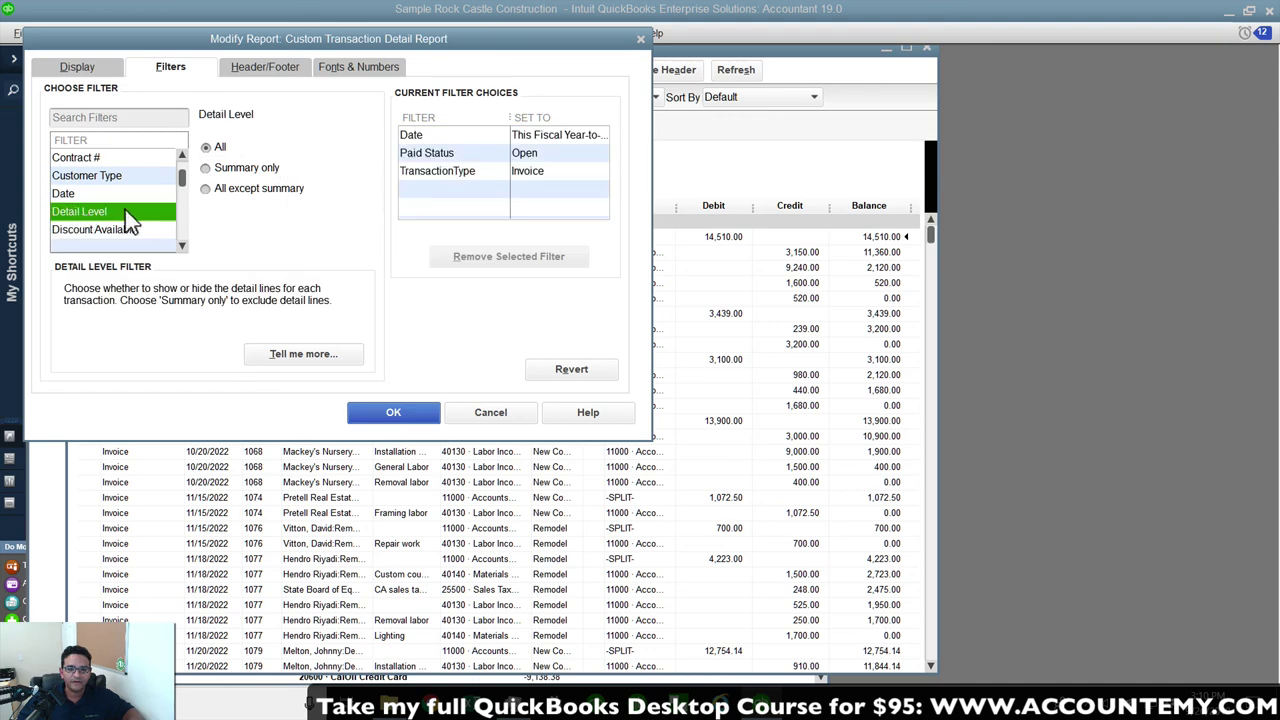
{"action": "left_click", "coordinate": [214, 168]}
{"action": "left_click", "coordinate": [393, 415]}
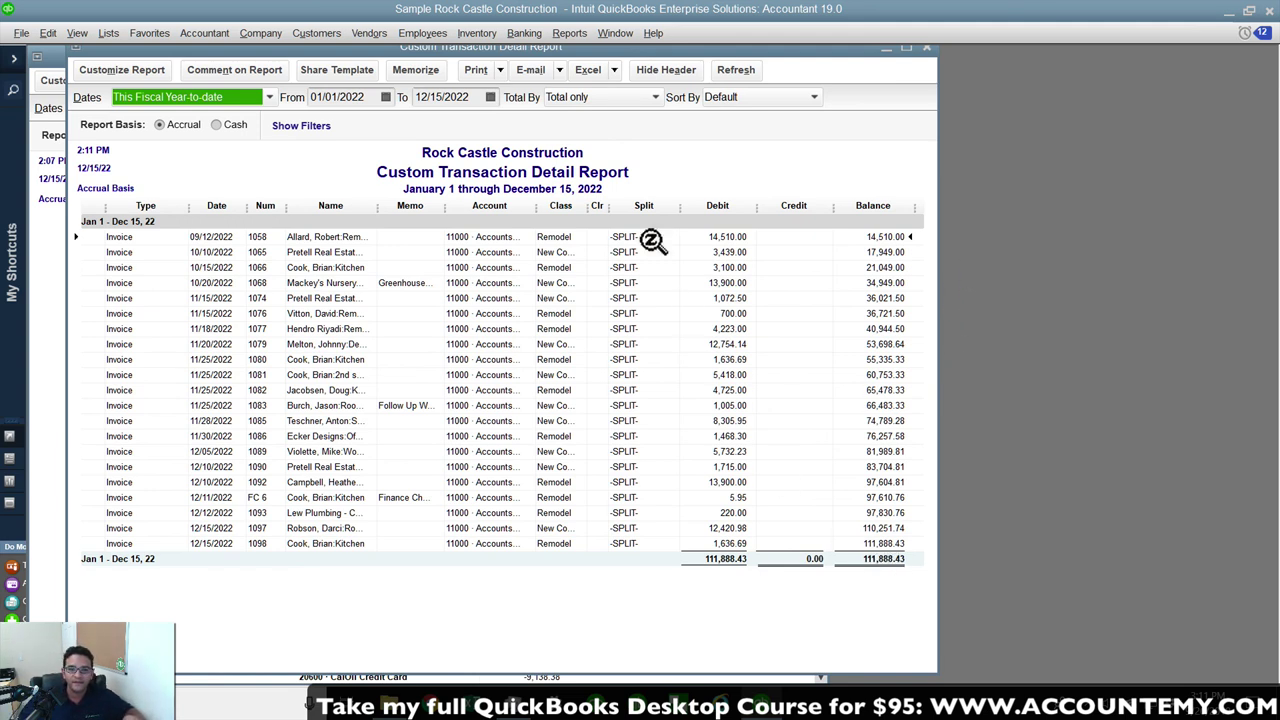
Review the summarized report's From and To dates and its final balance total.
{"action": "left_click", "coordinate": [364, 97]}
{"action": "double_click", "coordinate": [364, 97]}
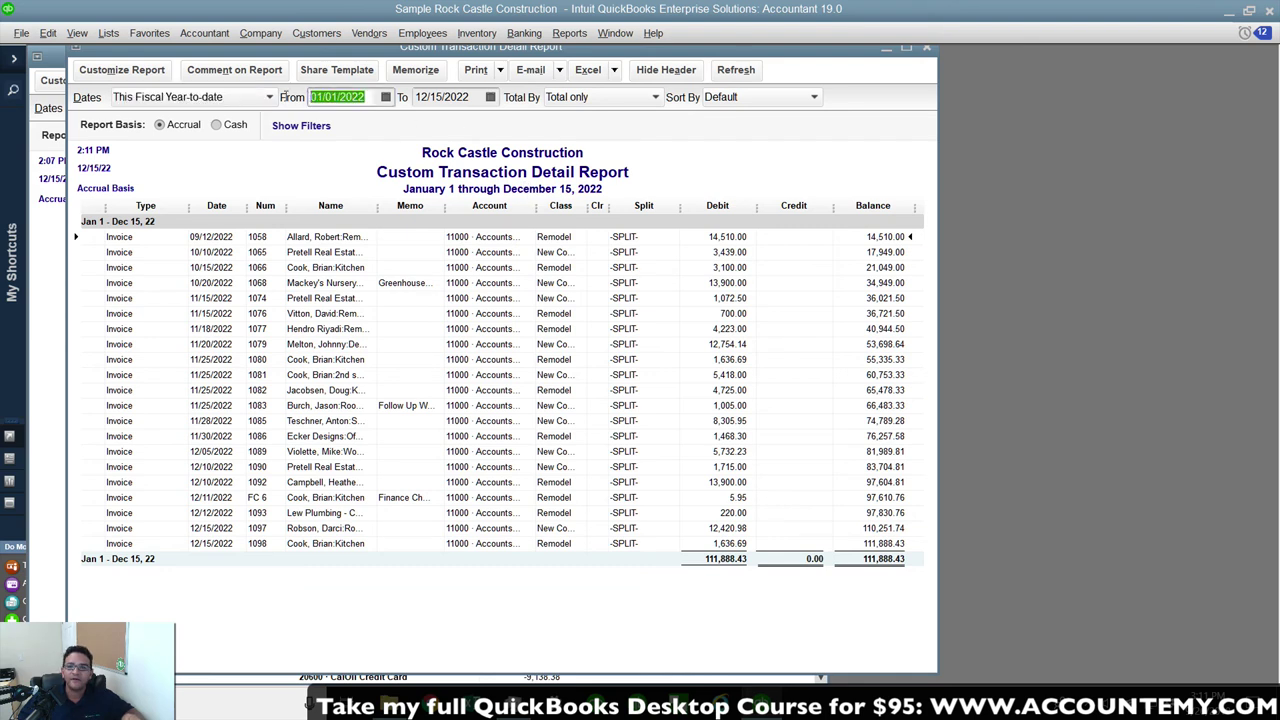
{"action": "left_click", "coordinate": [481, 97]}
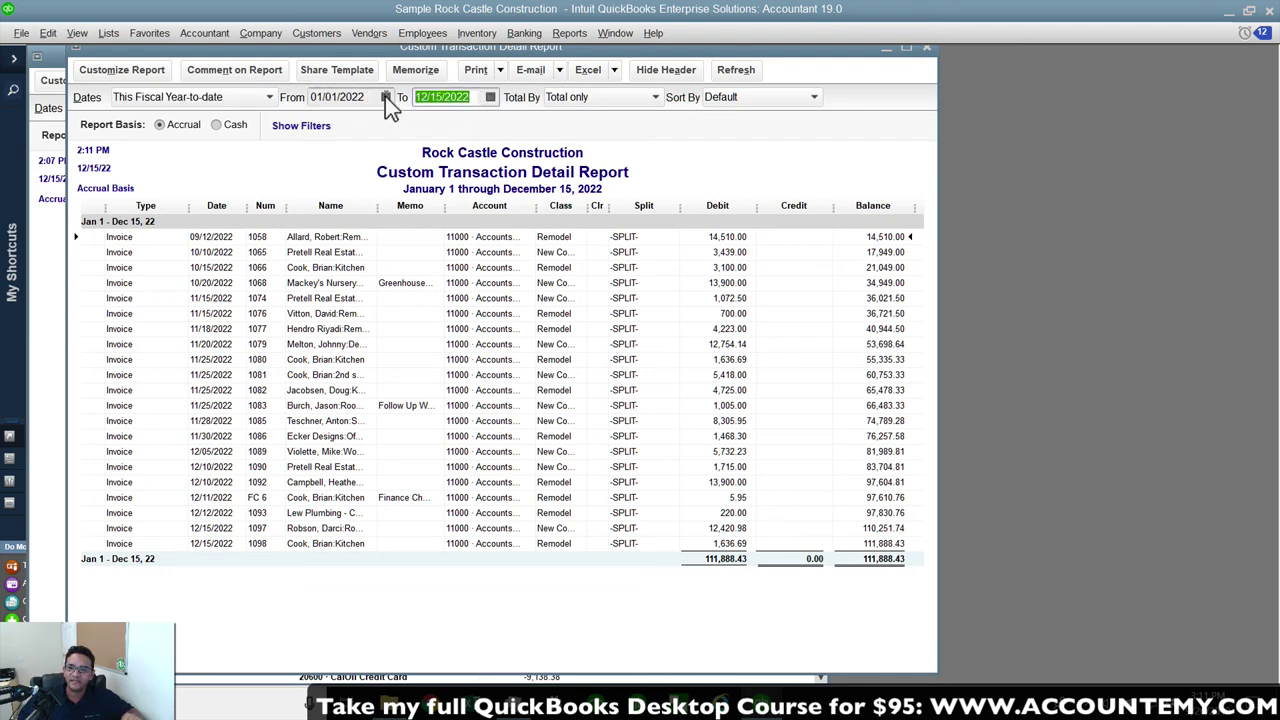
{"action": "left_click", "coordinate": [893, 560]}
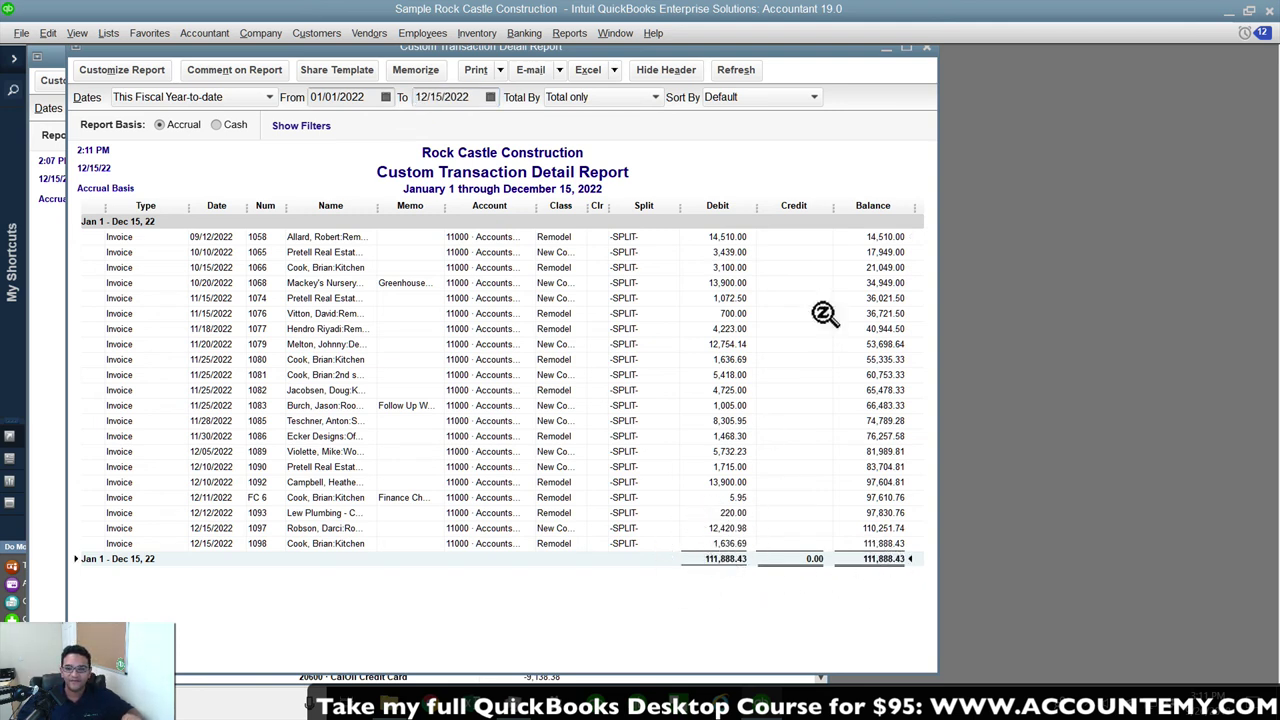
Narrow the report window, widen the Class column, and open the 09/12/2022 invoice at its Installation labor line.
{"action": "left_click_drag", "start_coordinate": [936, 214], "coordinate": [767, 246]}
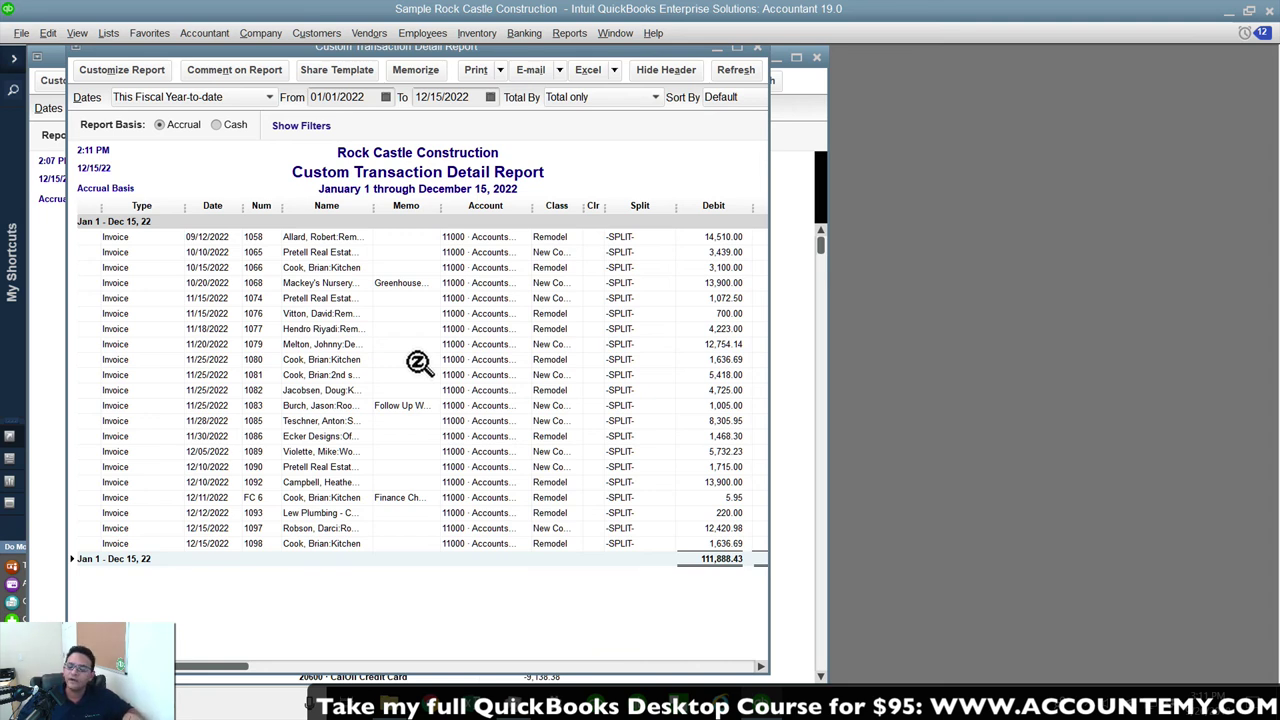
{"action": "left_click_drag", "start_coordinate": [584, 206], "coordinate": [612, 208]}
{"action": "double_click", "coordinate": [557, 240]}
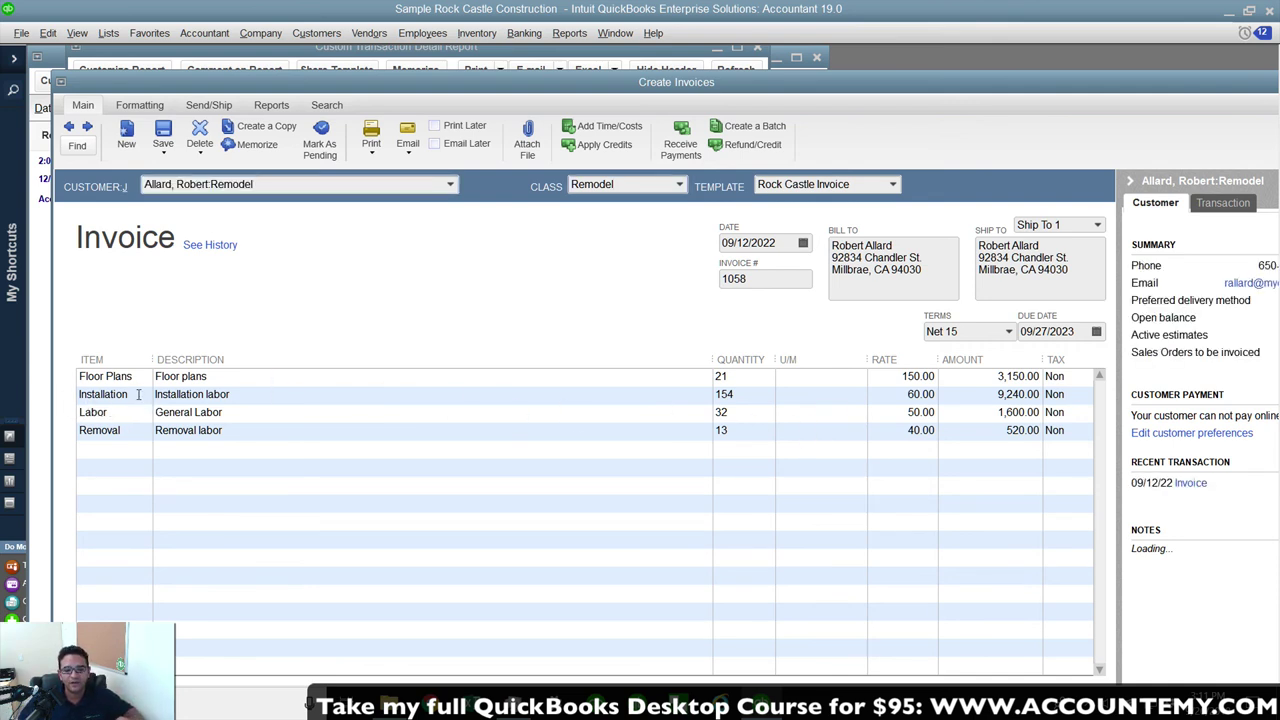
{"action": "left_click", "coordinate": [241, 399]}
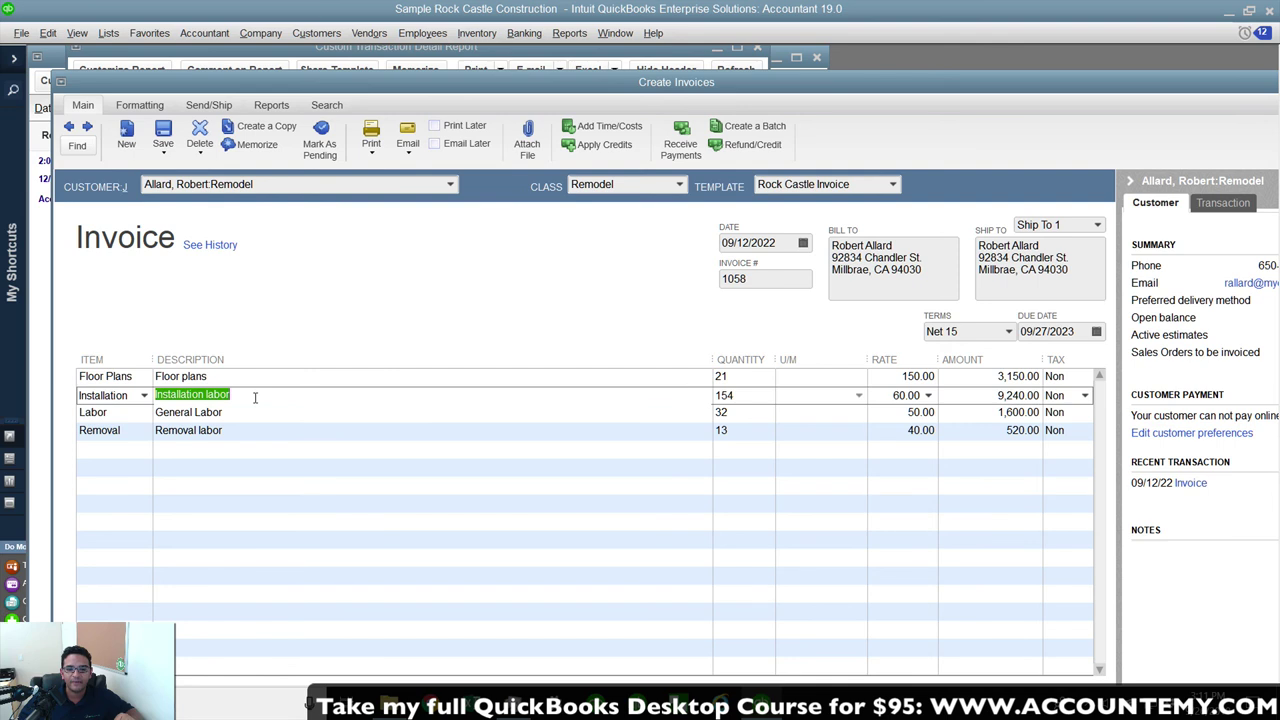
Show the Class column on screen in the Rock Castle Invoice template and resize the invoice's Description and Class columns.
{"action": "left_click", "coordinate": [138, 105]}
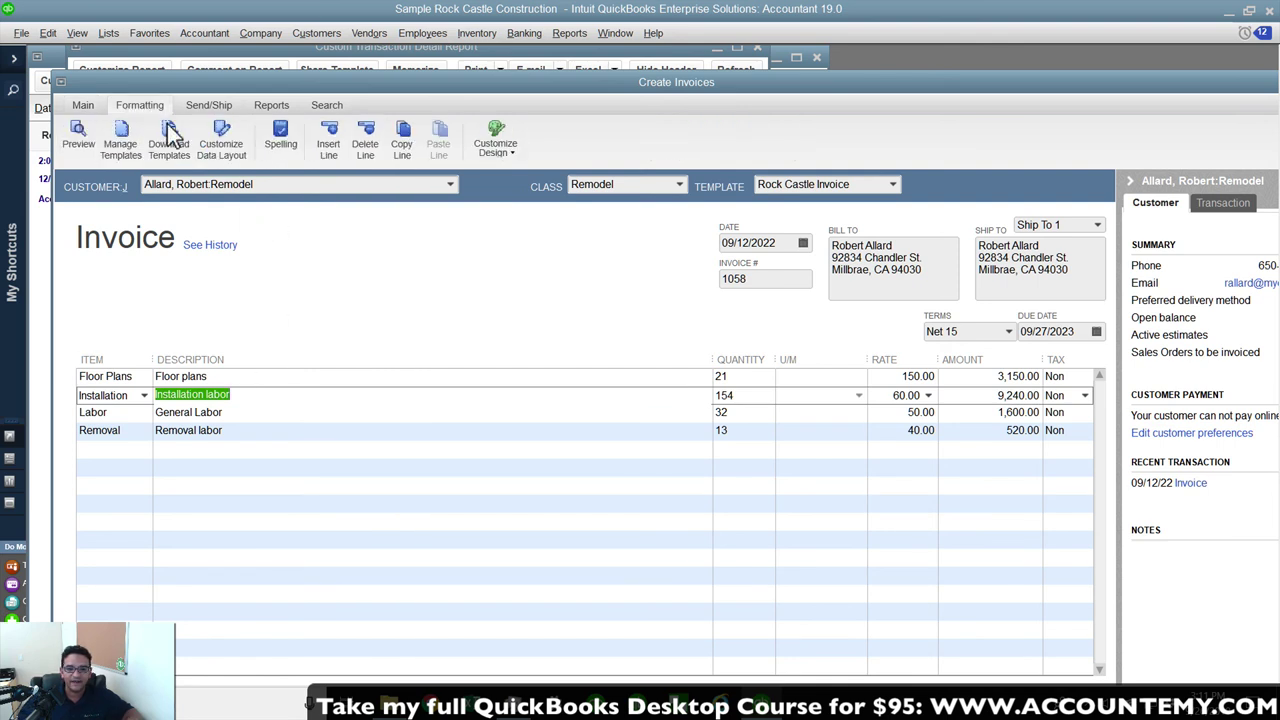
{"action": "left_click", "coordinate": [227, 145]}
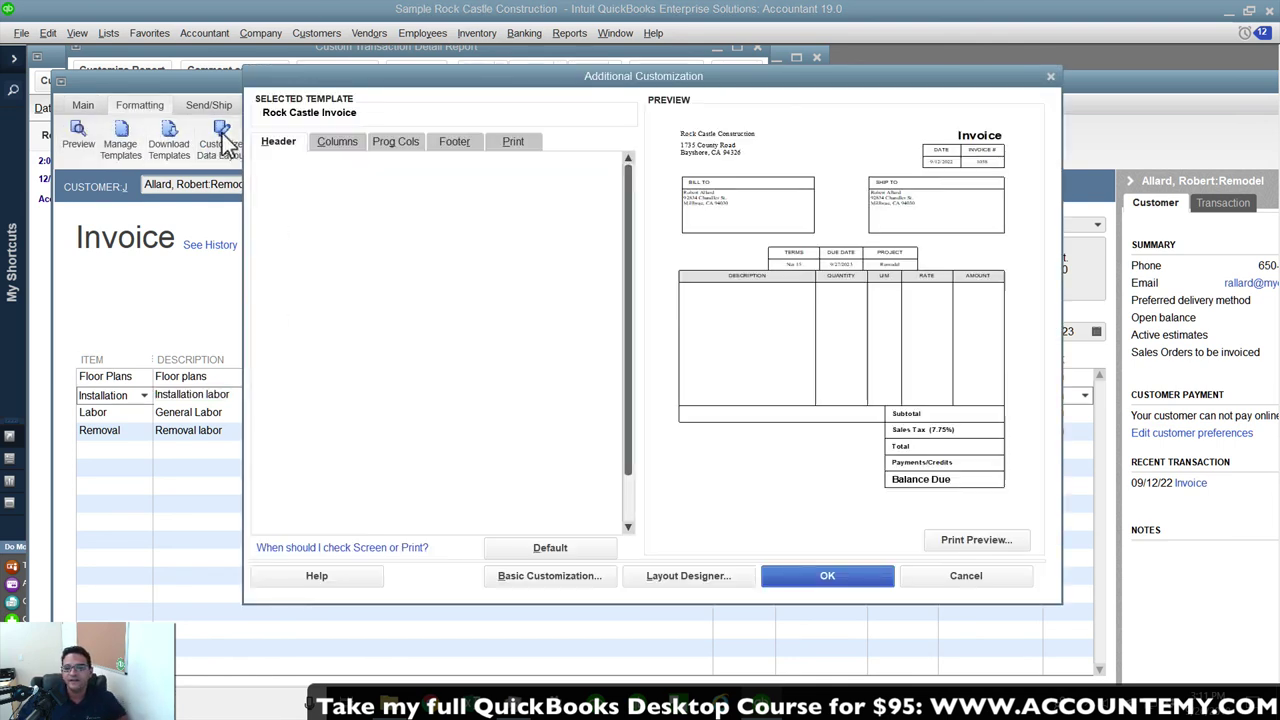
{"action": "left_click", "coordinate": [343, 141]}
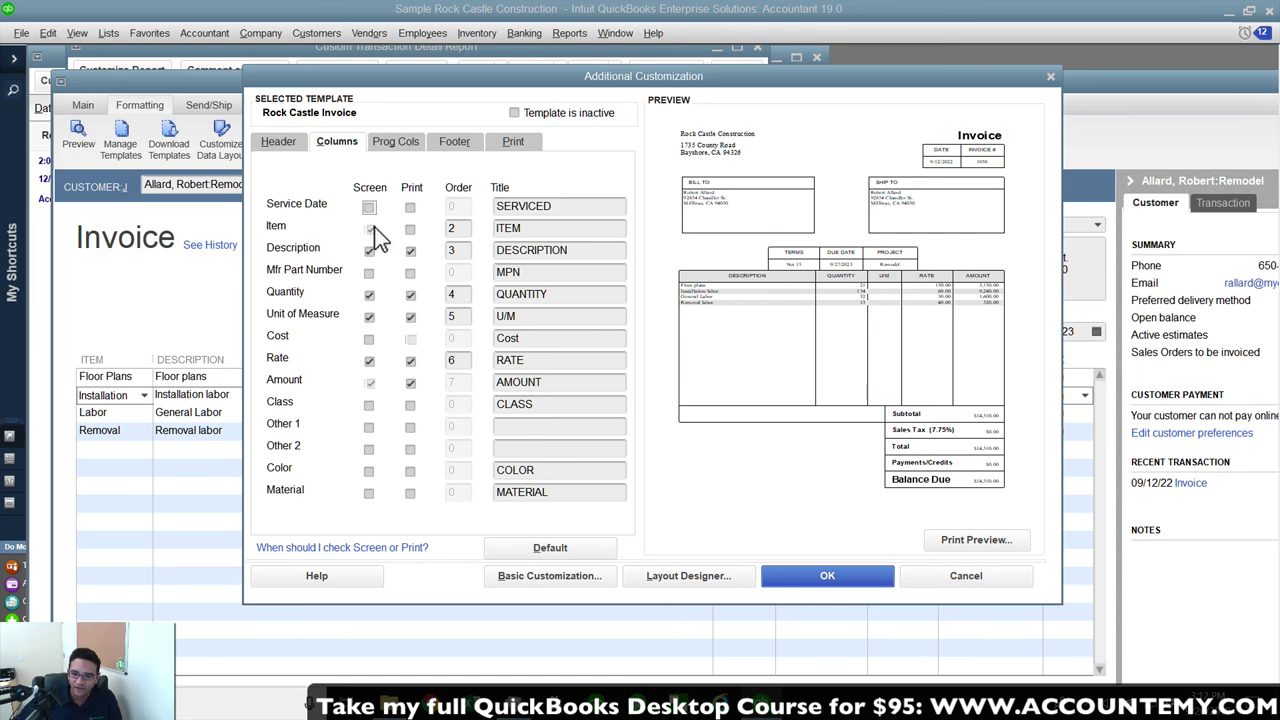
{"action": "left_click", "coordinate": [369, 405]}
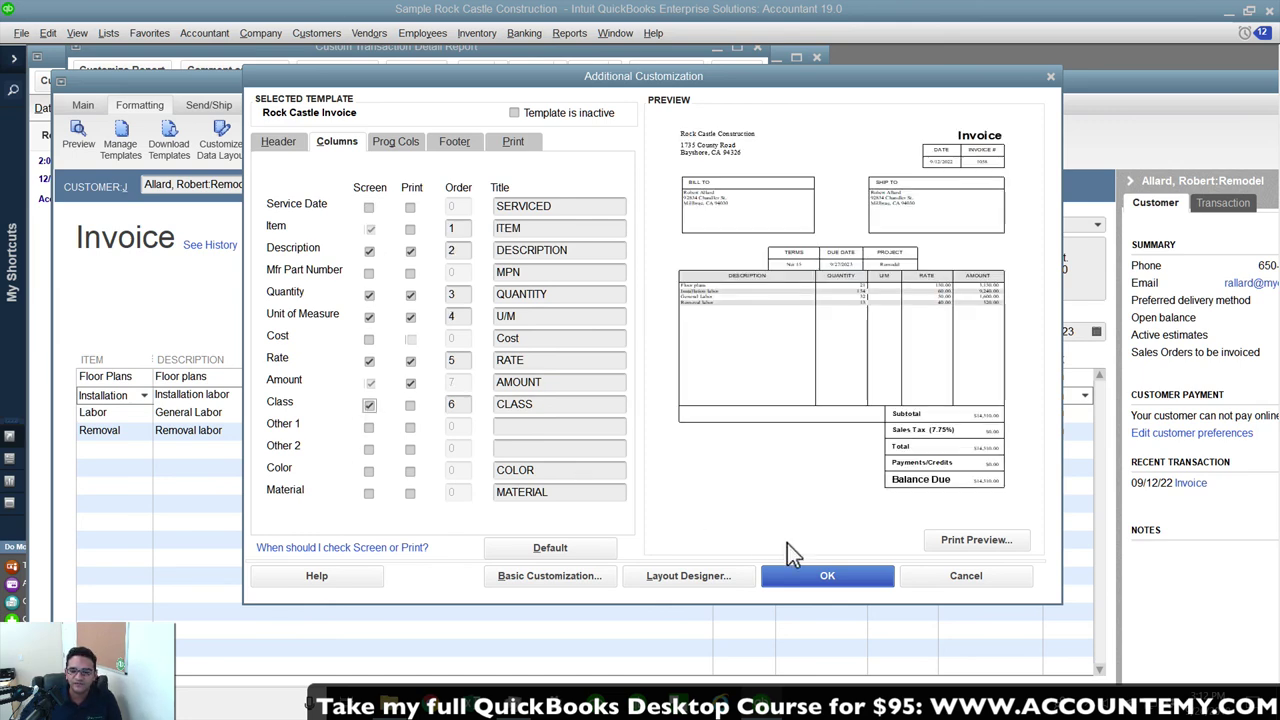
{"action": "left_click", "coordinate": [826, 577]}
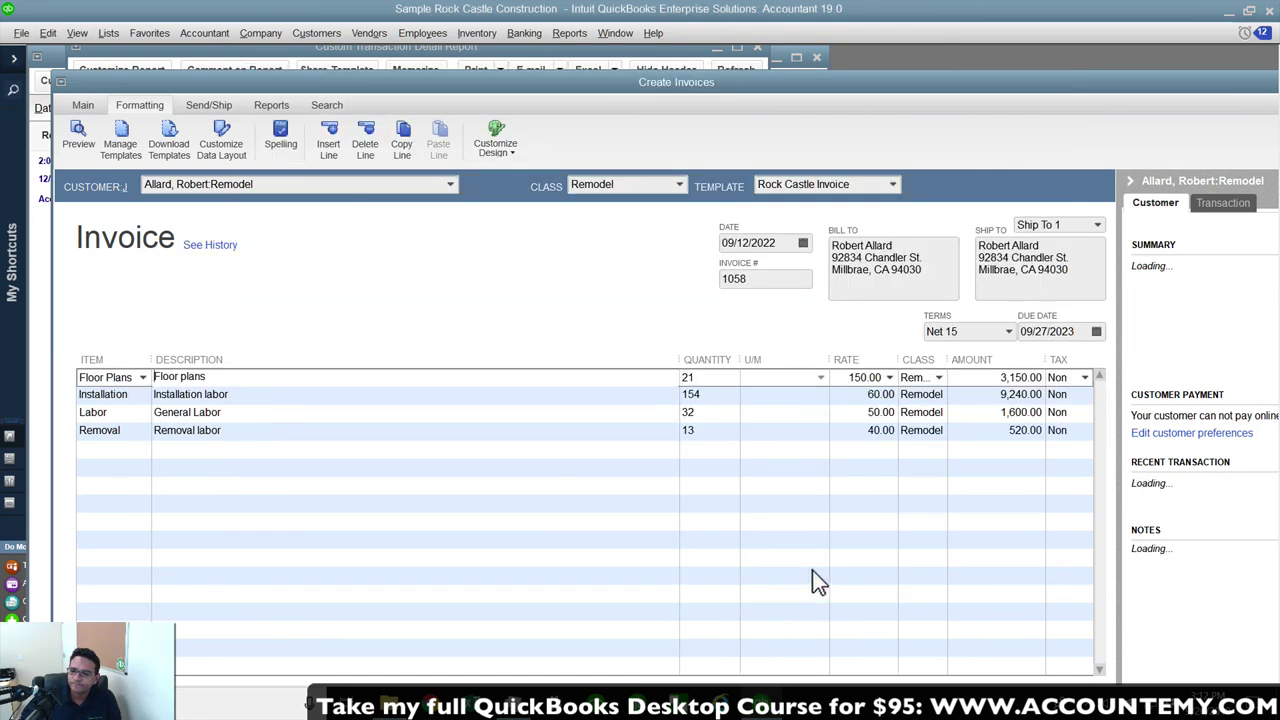
{"action": "left_click_drag", "start_coordinate": [674, 360], "coordinate": [557, 360]}
{"action": "left_click_drag", "start_coordinate": [894, 360], "coordinate": [922, 360]}
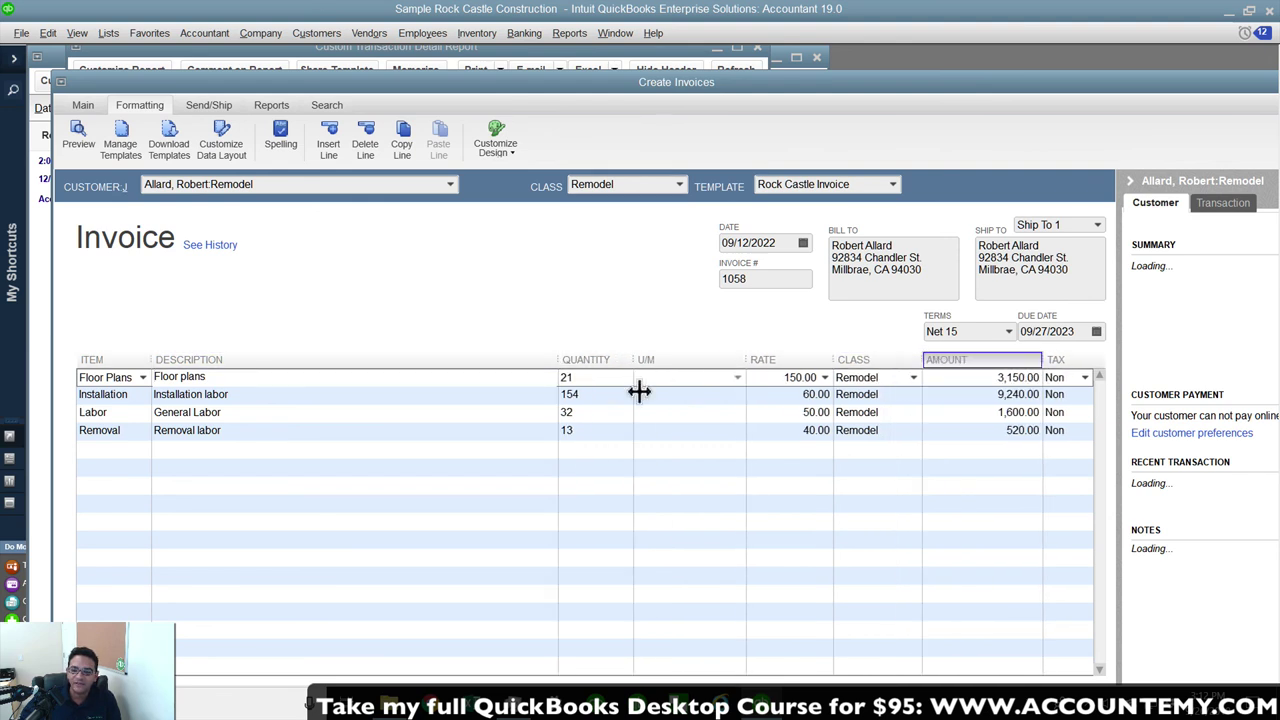
Examine the description, class and quantity assigned to the invoice's individual line items.
{"action": "left_click", "coordinate": [244, 395]}
{"action": "left_click", "coordinate": [245, 412]}
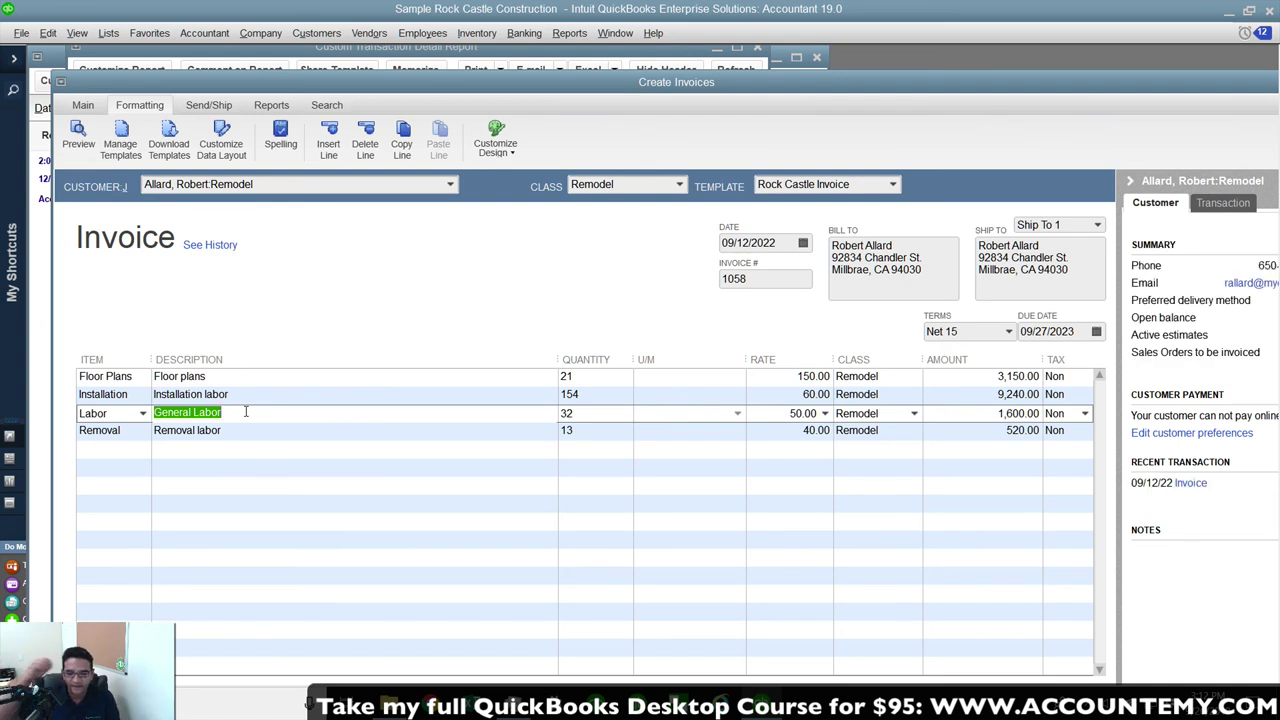
{"action": "left_click", "coordinate": [865, 376]}
{"action": "left_click", "coordinate": [865, 394]}
{"action": "left_click", "coordinate": [868, 430]}
{"action": "left_click", "coordinate": [576, 376]}
{"action": "left_click", "coordinate": [576, 394]}
{"action": "left_click", "coordinate": [576, 412]}
{"action": "left_click", "coordinate": [576, 430]}
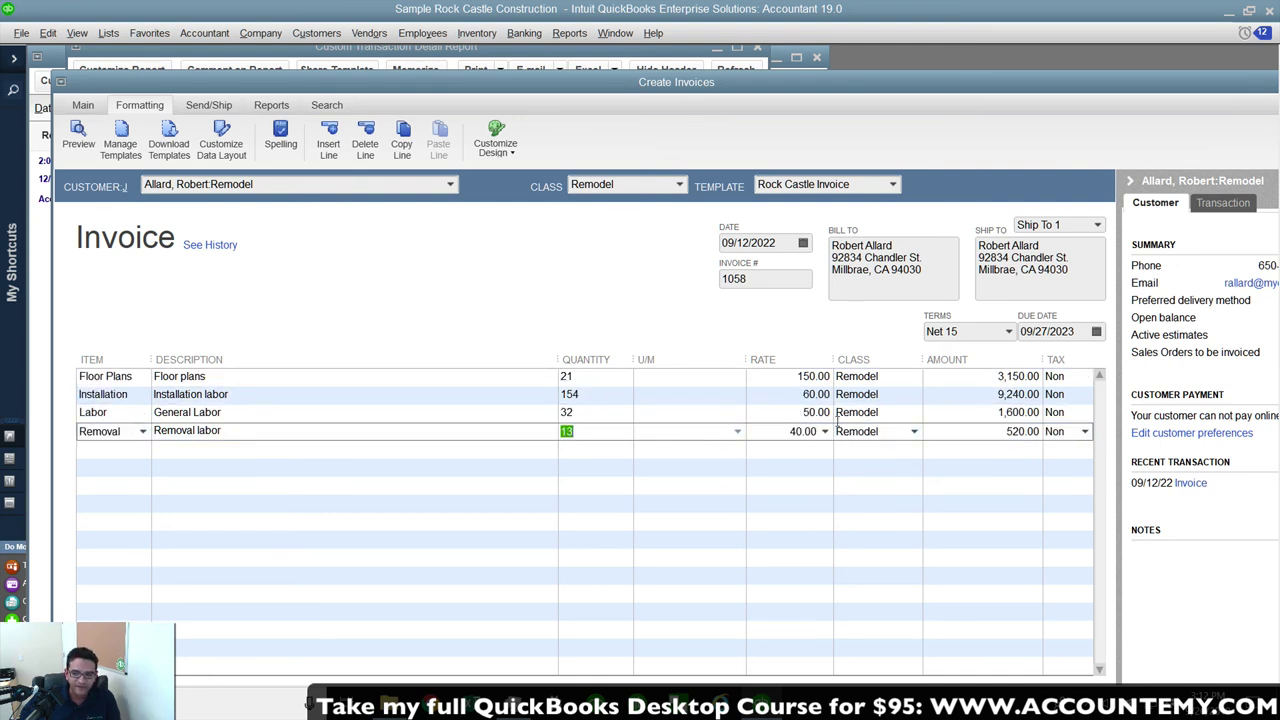
{"action": "left_click", "coordinate": [882, 376]}
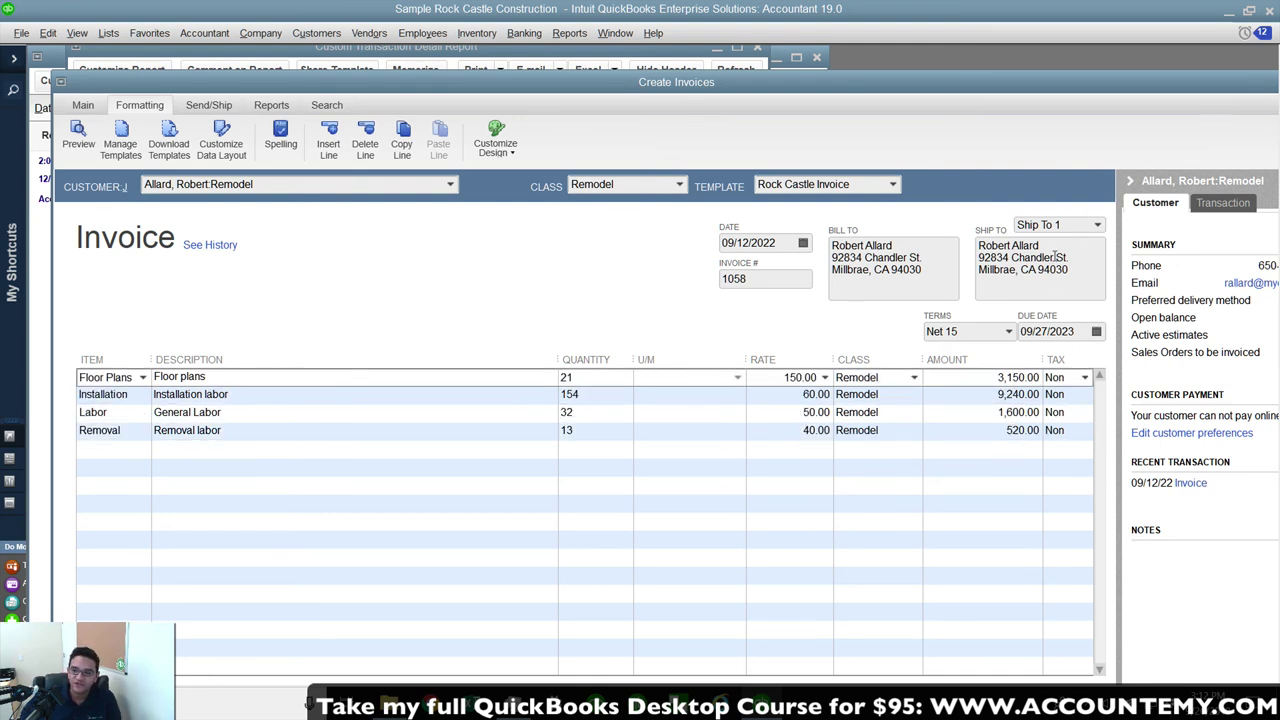
Maximize the 09/12/2022 invoice, set its overall class to New Construction, and save and close it with the change recorded.
{"action": "double_click", "coordinate": [1184, 85]}
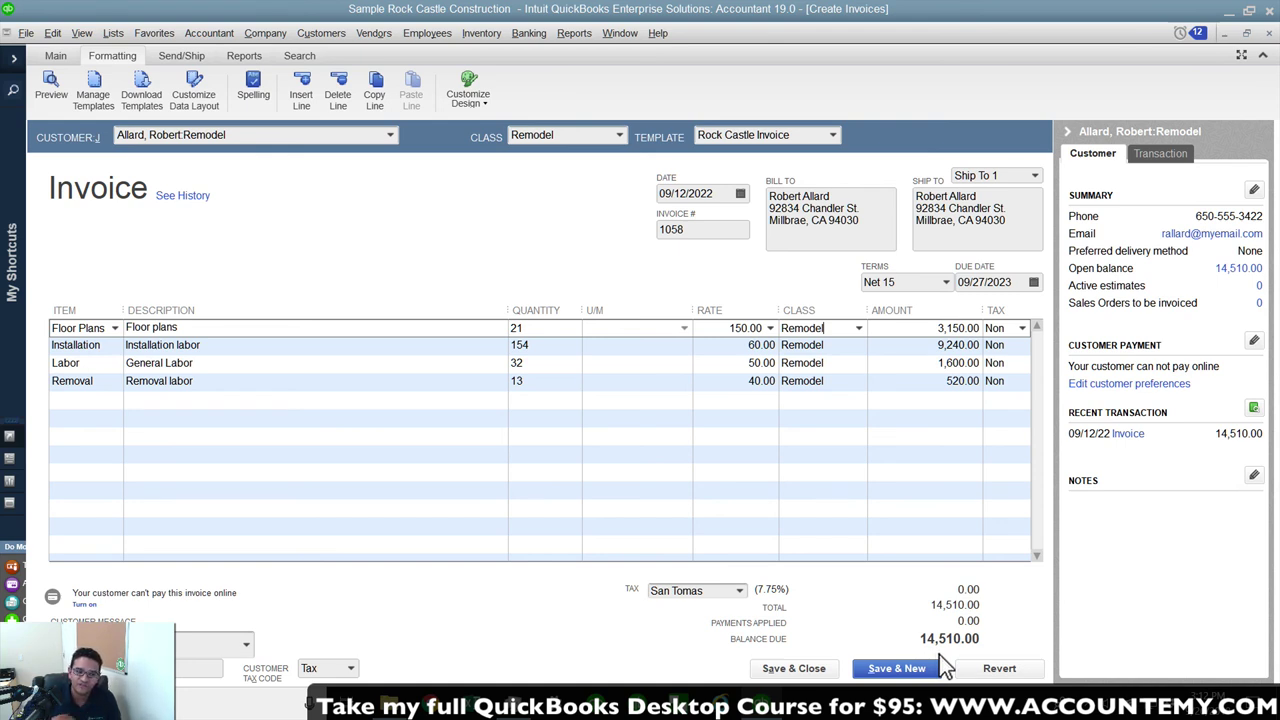
{"action": "left_click", "coordinate": [620, 135]}
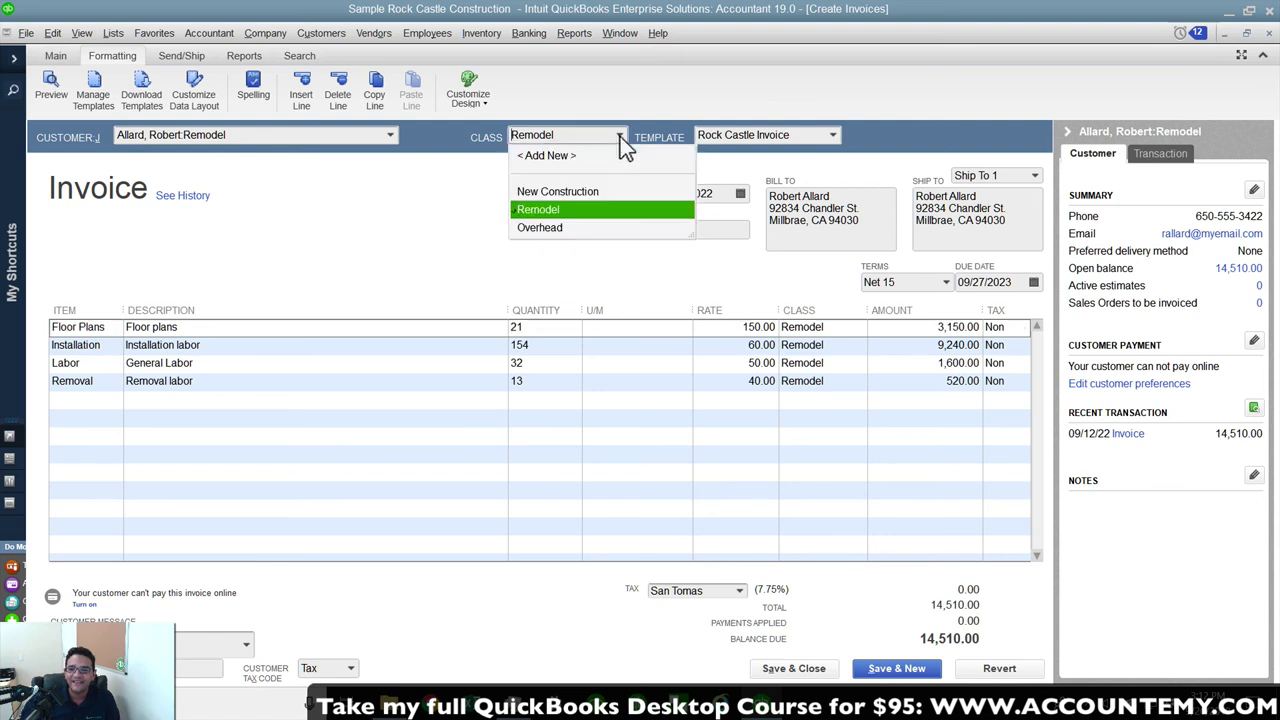
{"action": "left_click", "coordinate": [560, 191]}
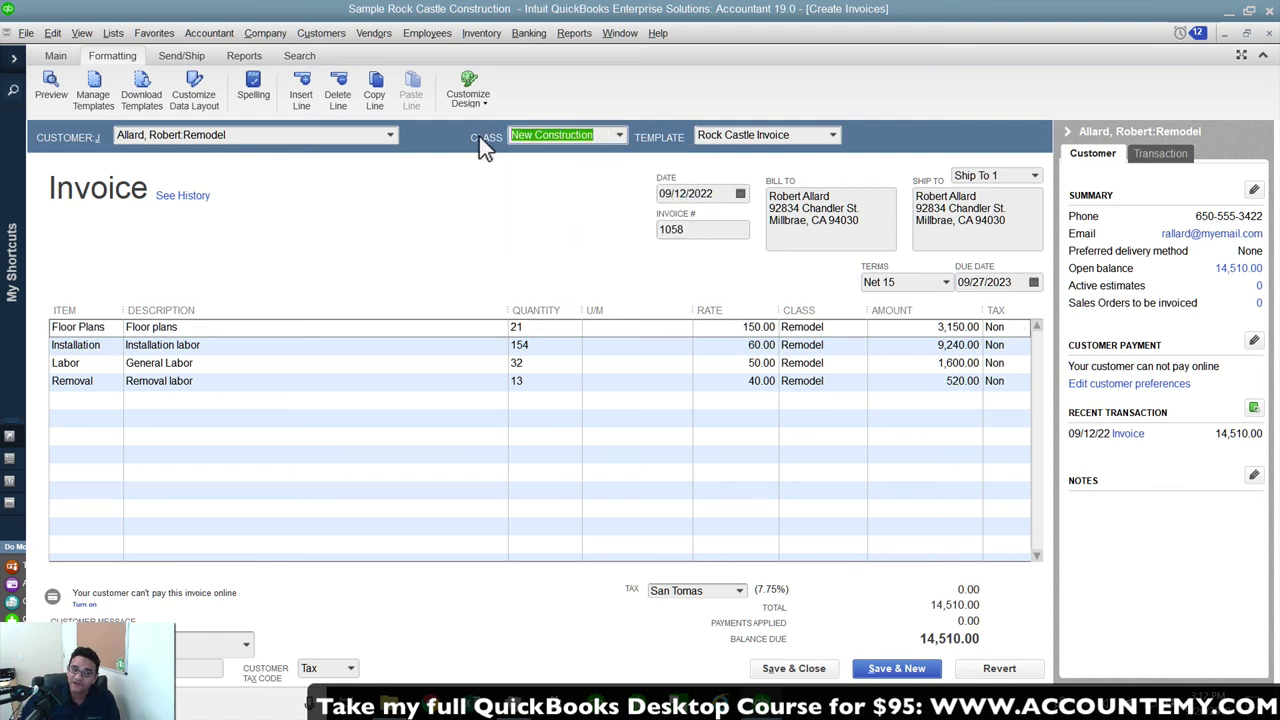
{"action": "left_click", "coordinate": [603, 134]}
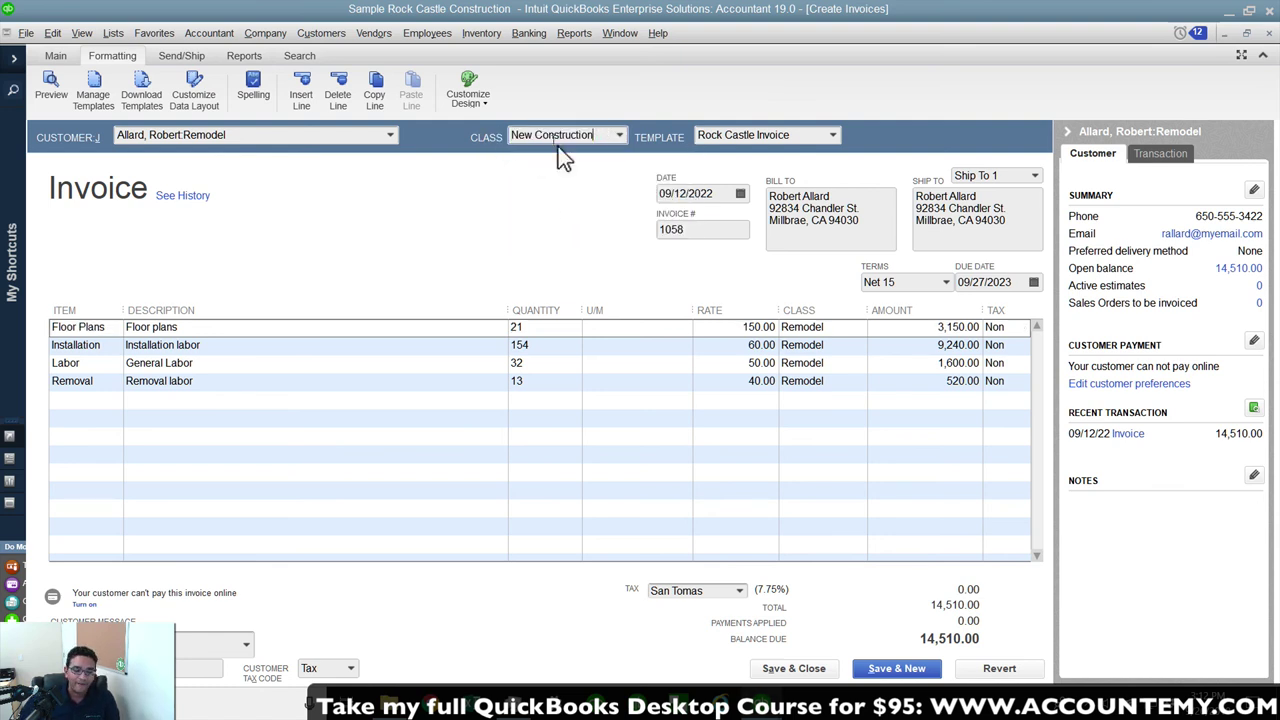
{"action": "left_click", "coordinate": [790, 668]}
{"action": "left_click", "coordinate": [573, 229]}
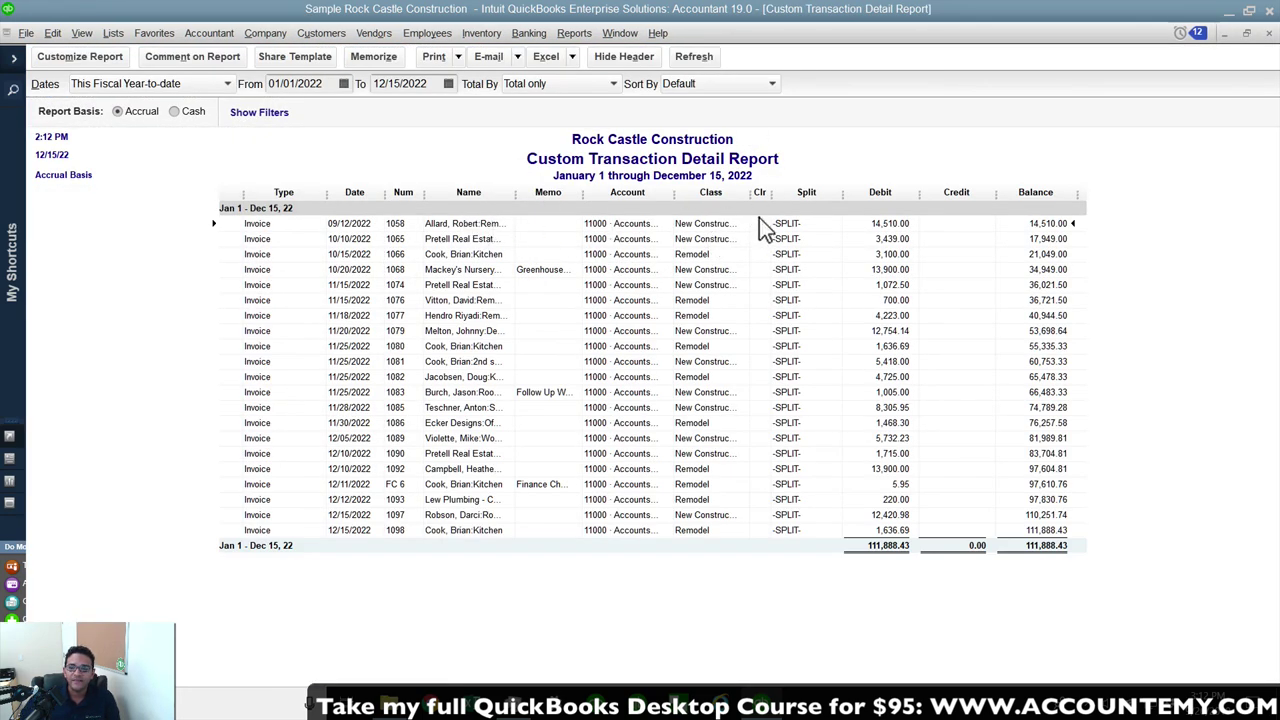
Widen the Class and Name columns of the custom transaction detail report to show their full entries.
{"action": "left_click_drag", "start_coordinate": [749, 192], "coordinate": [792, 192]}
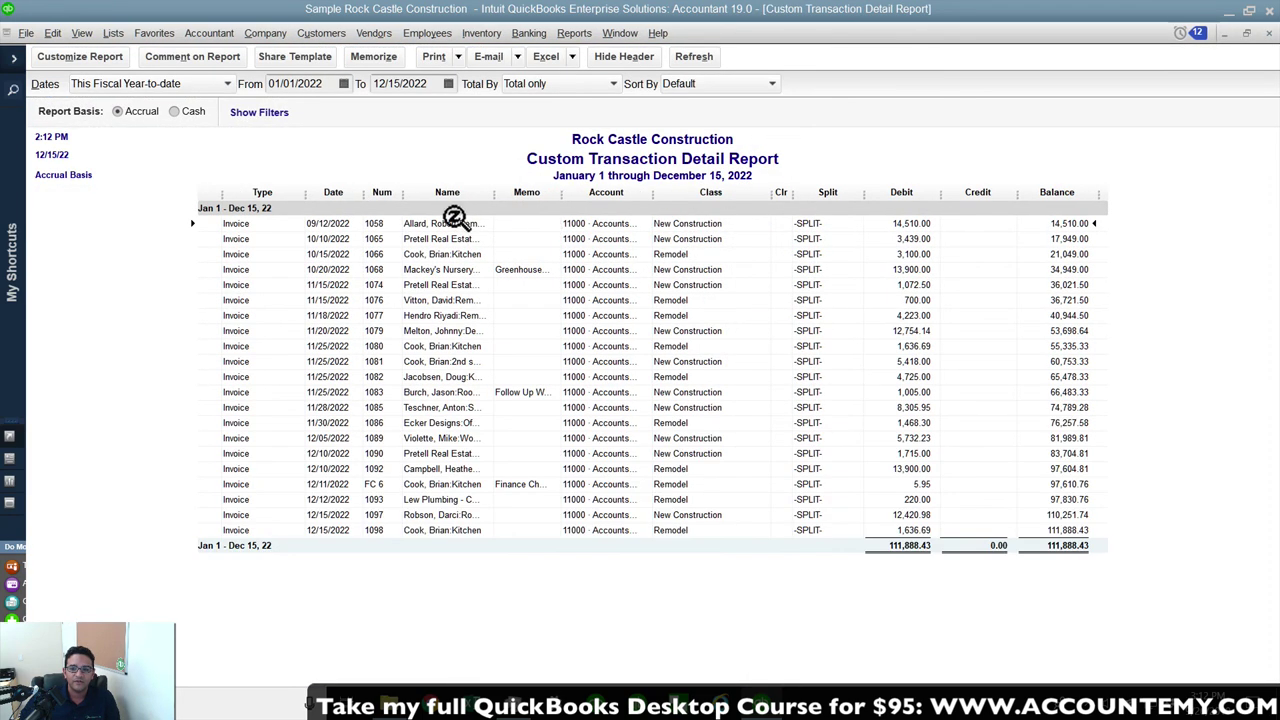
{"action": "left_click_drag", "start_coordinate": [489, 192], "coordinate": [521, 192]}
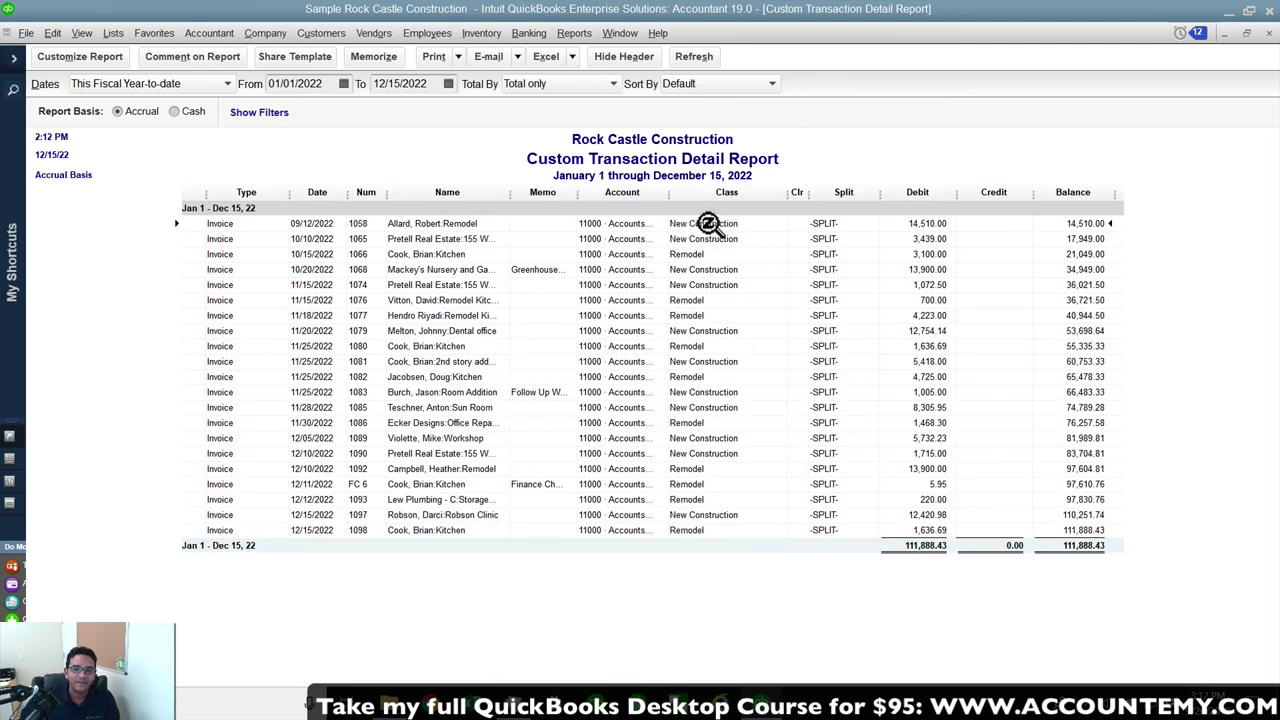
Change the report's Detail Level filter to All except summary, moving the settings dialog clear of the first rows.
{"action": "left_click", "coordinate": [78, 56]}
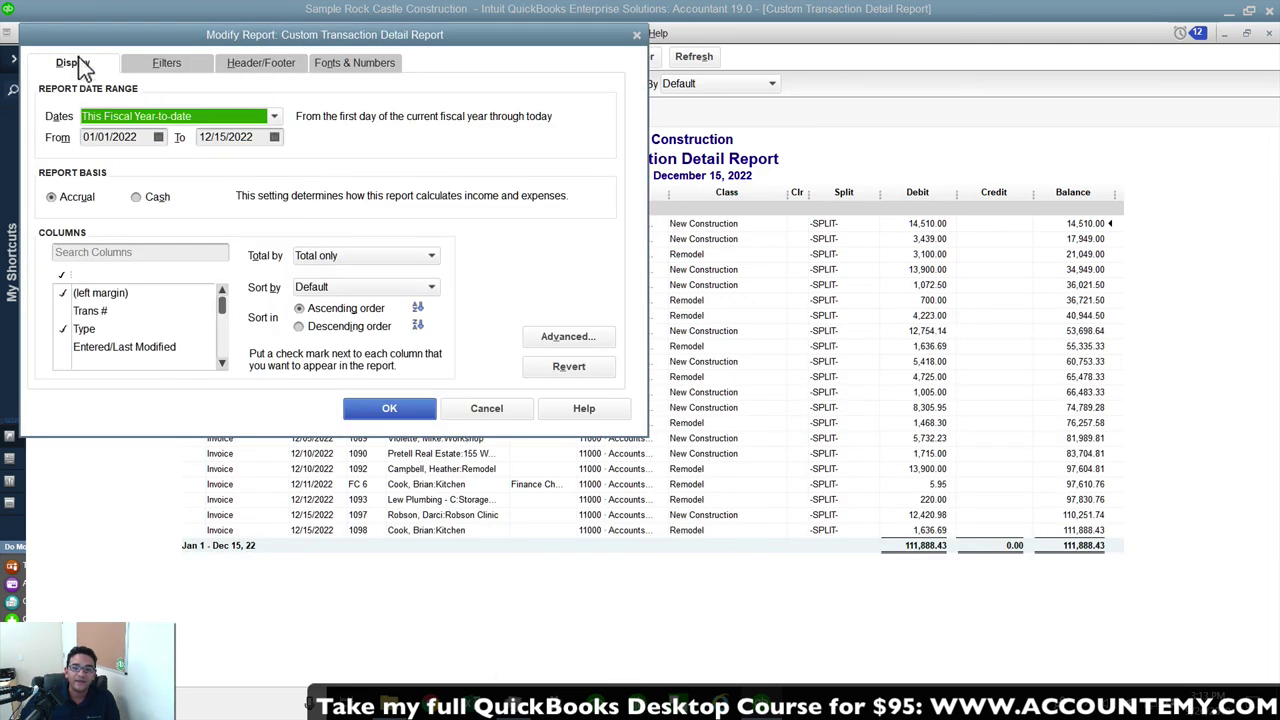
{"action": "left_click", "coordinate": [197, 73]}
{"action": "left_click", "coordinate": [502, 150]}
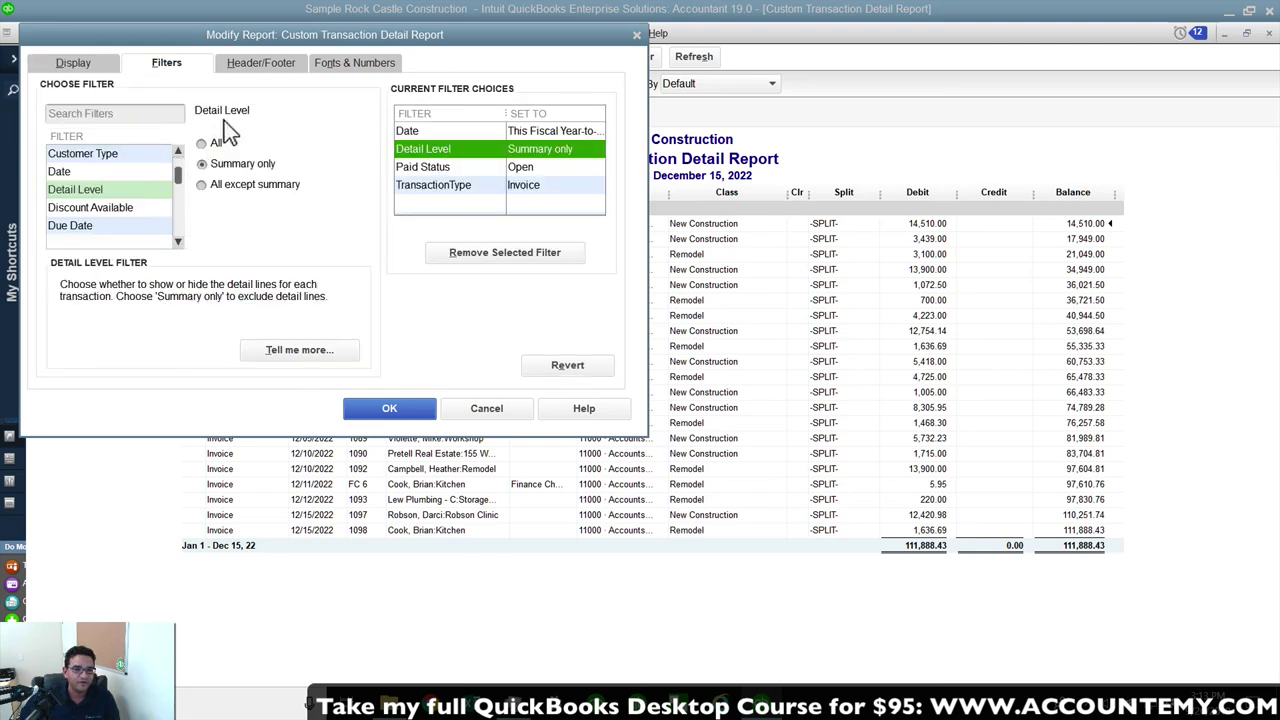
{"action": "left_click_drag", "start_coordinate": [228, 32], "coordinate": [546, 304]}
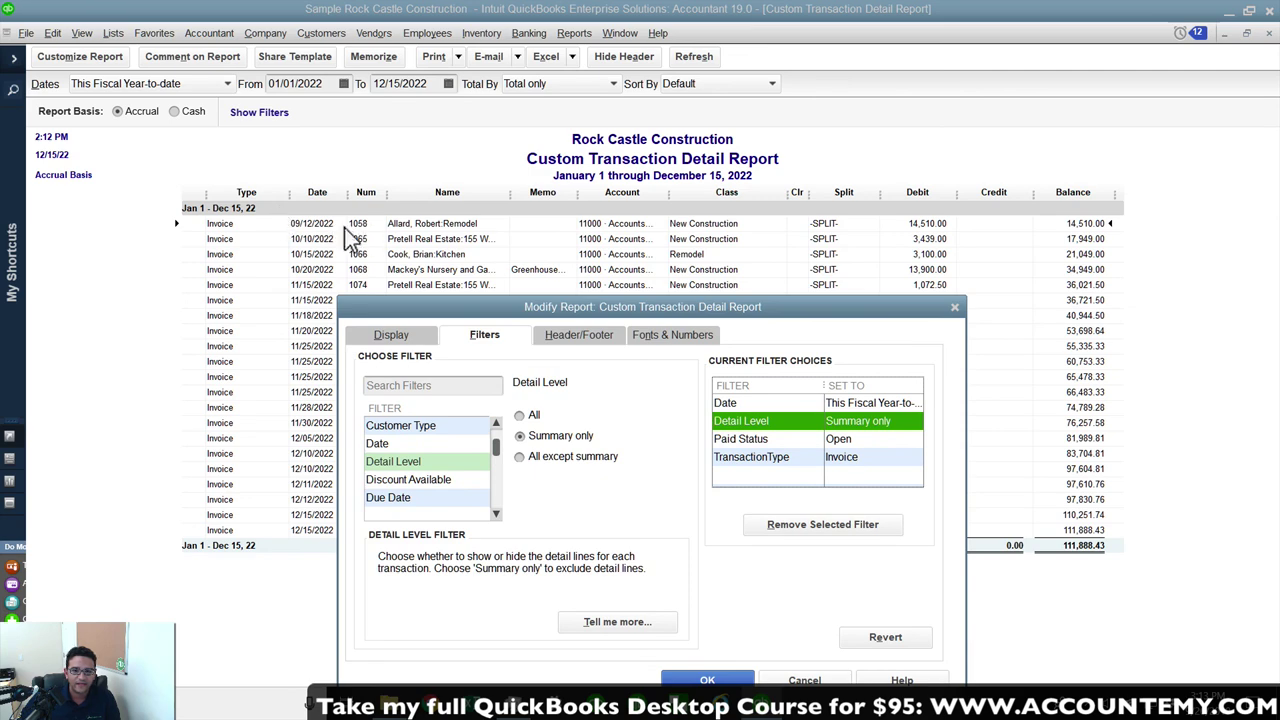
{"action": "left_click", "coordinate": [520, 457]}
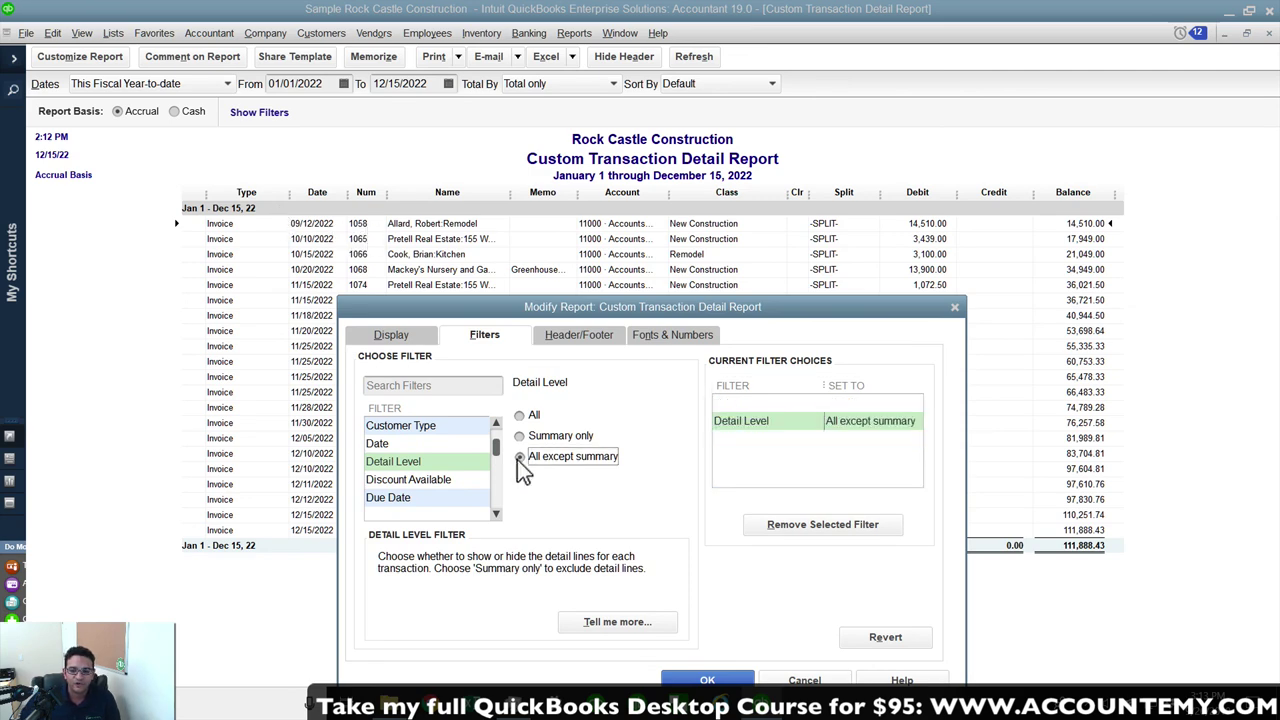
{"action": "left_click", "coordinate": [707, 680]}
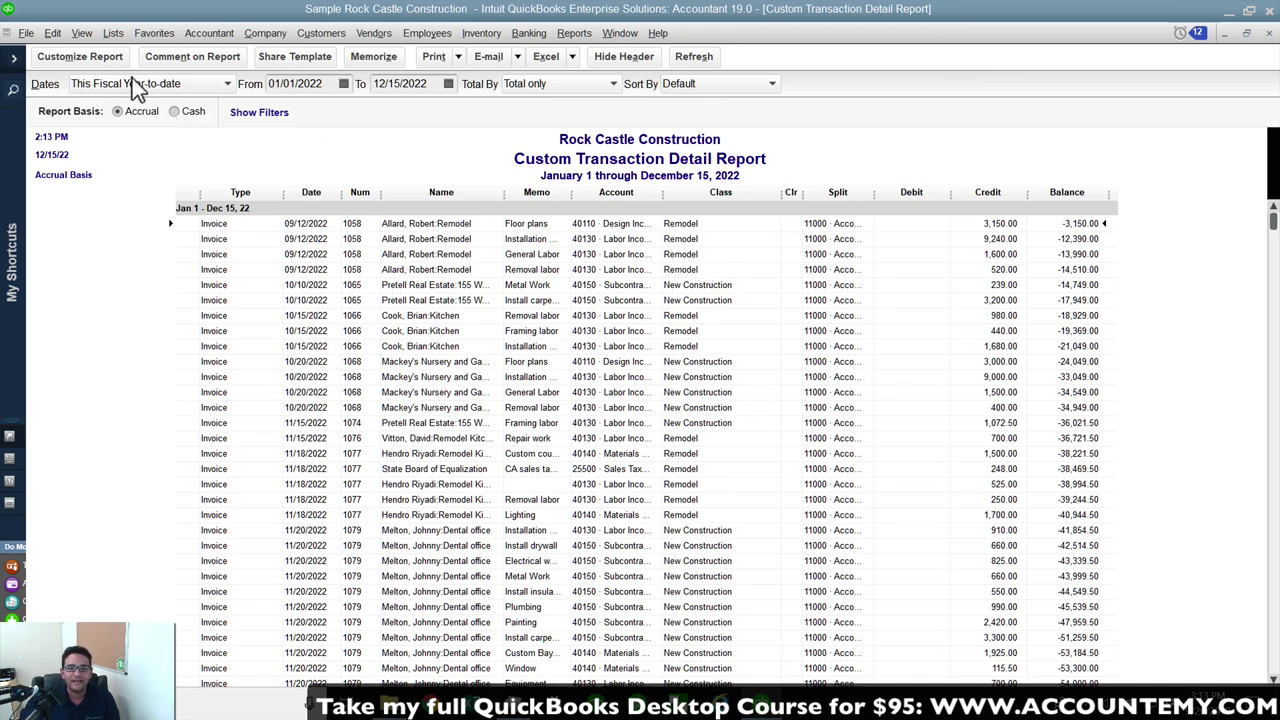
Set the report's Detail Level filter back to Summary only and apply it.
{"action": "left_click", "coordinate": [48, 57]}
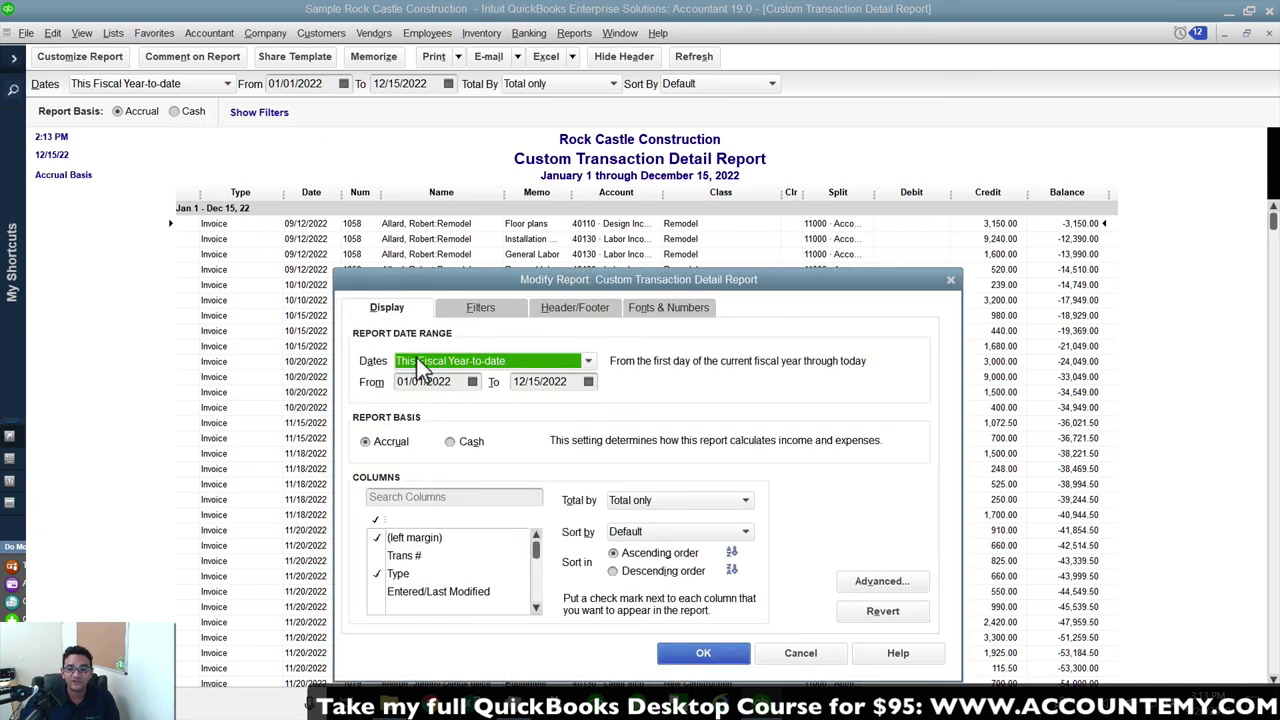
{"action": "left_click", "coordinate": [470, 307]}
{"action": "left_click", "coordinate": [843, 396]}
{"action": "left_click", "coordinate": [516, 408]}
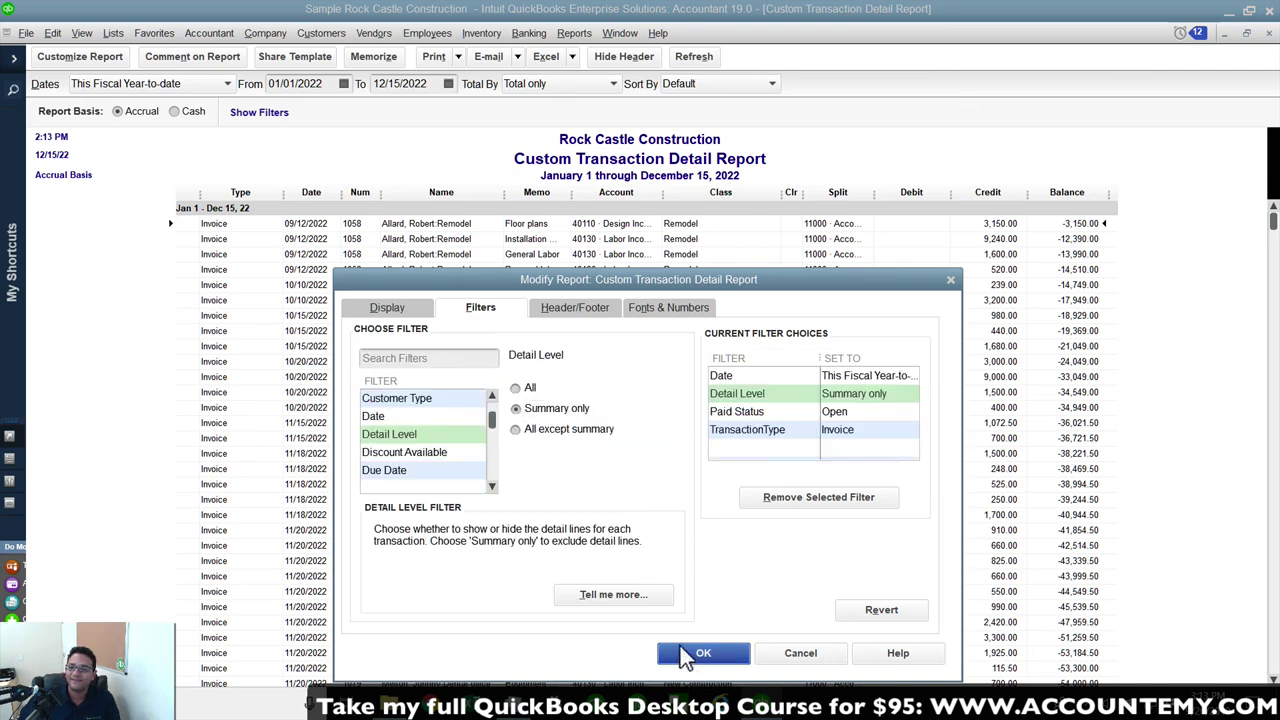
{"action": "left_click", "coordinate": [690, 655]}
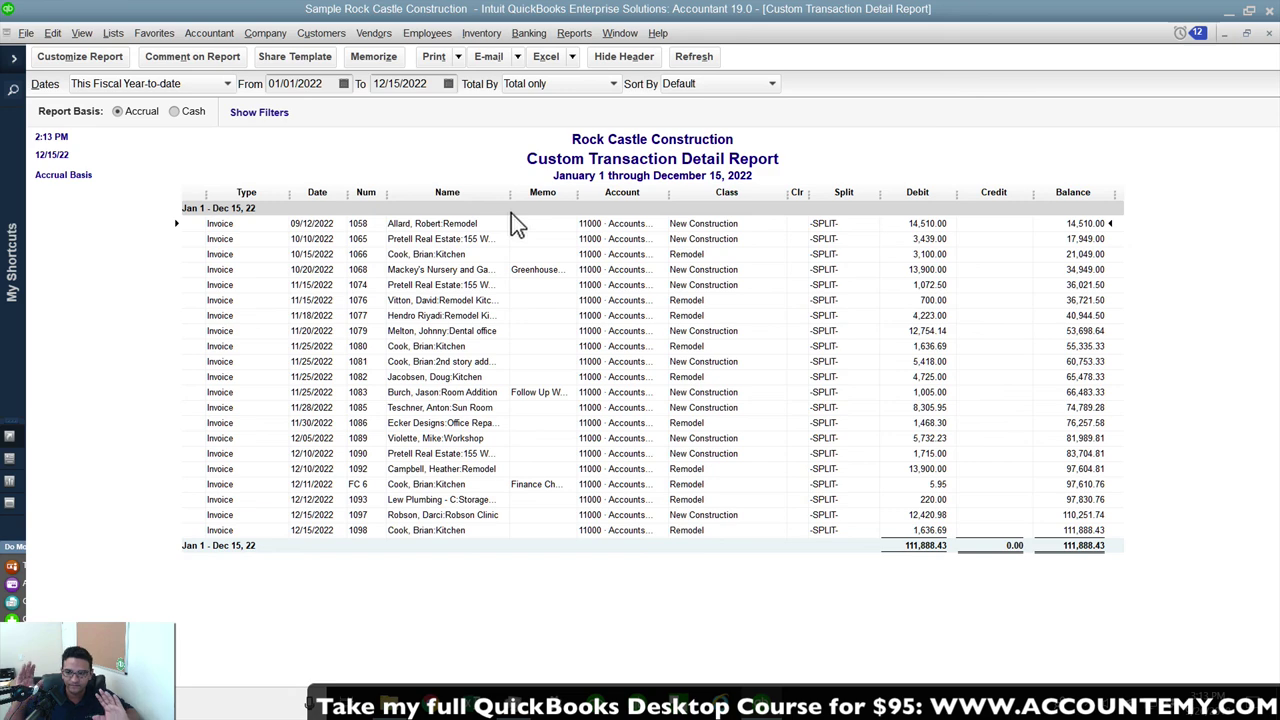
Restore the report to a smaller window and review its Paid Status filter and display settings.
{"action": "left_click", "coordinate": [1247, 33]}
{"action": "left_click", "coordinate": [119, 72]}
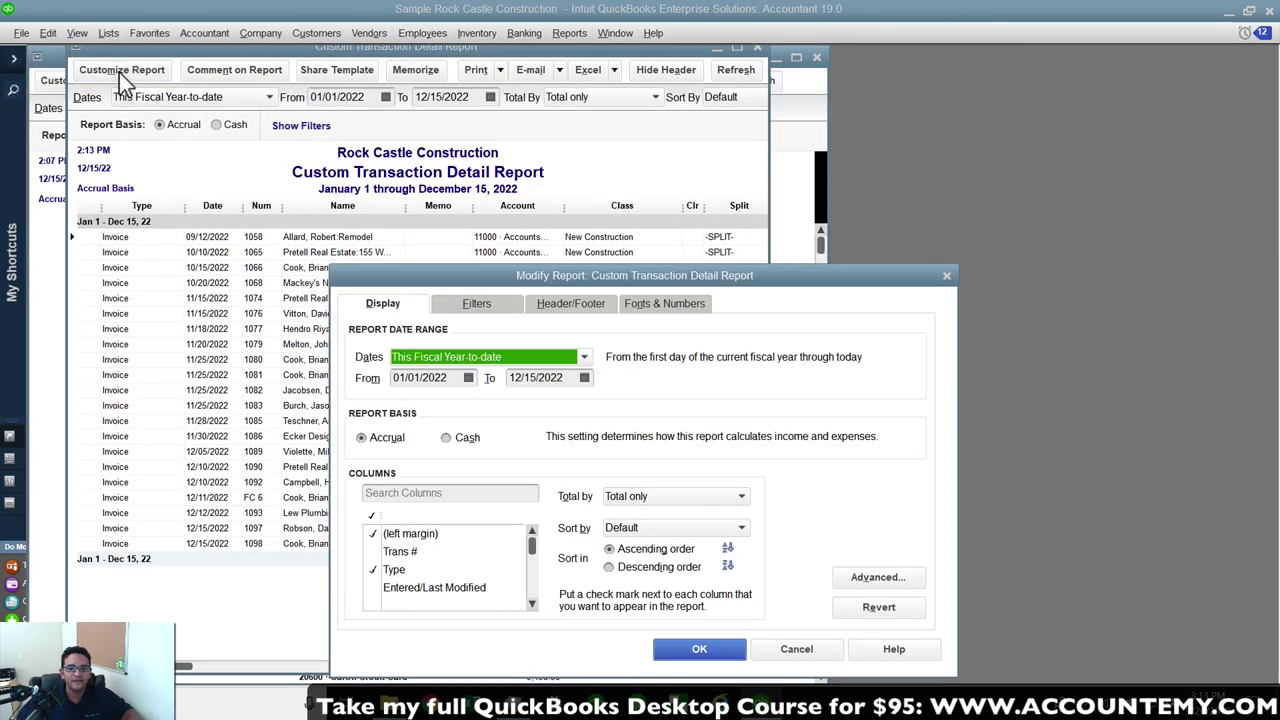
{"action": "left_click", "coordinate": [490, 303]}
{"action": "left_click", "coordinate": [810, 407]}
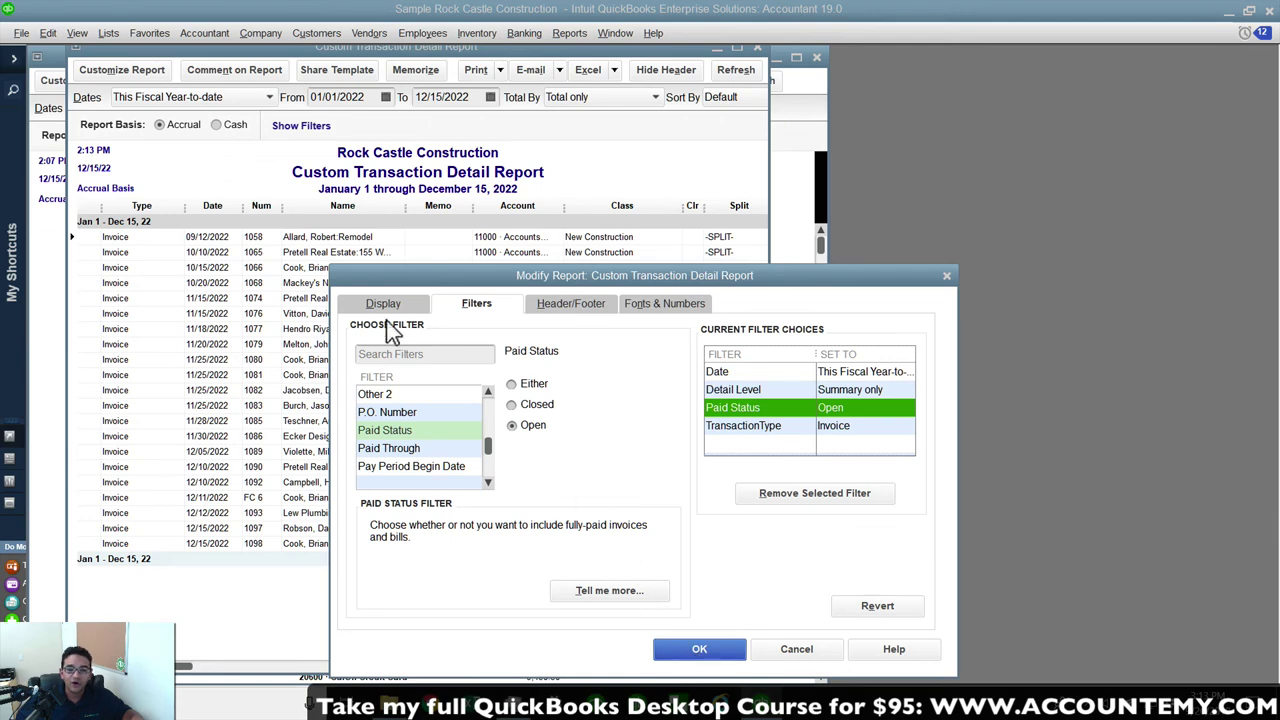
{"action": "left_click", "coordinate": [373, 302]}
{"action": "left_click", "coordinate": [697, 647]}
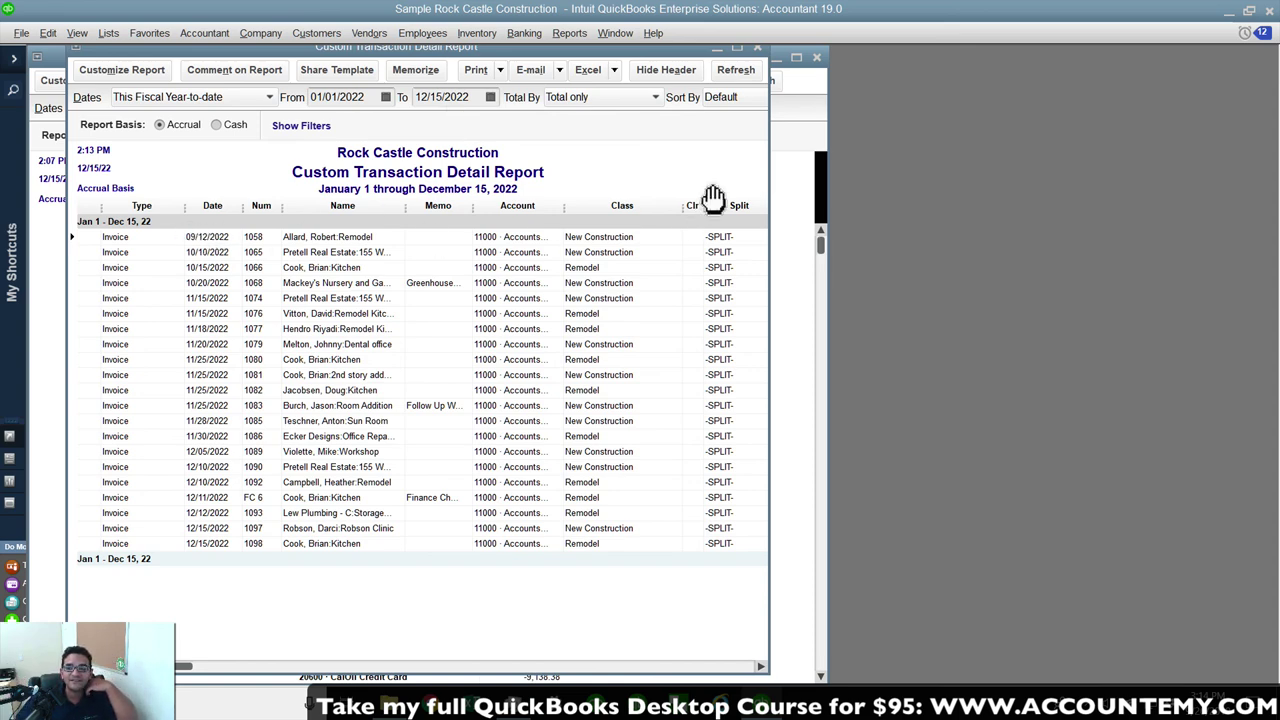
Collapse the report's Clr and Split columns, resize and reposition its window, and close the other report behind it.
{"action": "left_click_drag", "start_coordinate": [769, 181], "coordinate": [903, 176]}
{"action": "left_click_drag", "start_coordinate": [781, 212], "coordinate": [682, 209]}
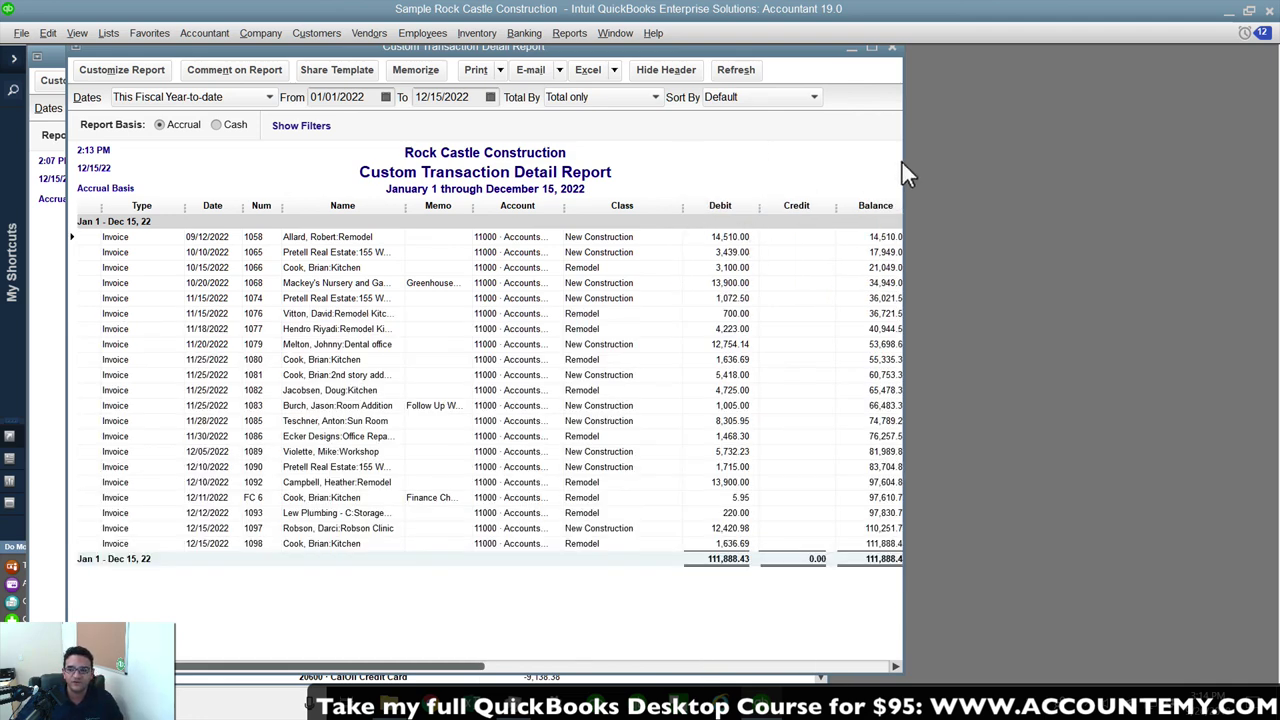
{"action": "left_click_drag", "start_coordinate": [902, 163], "coordinate": [775, 145]}
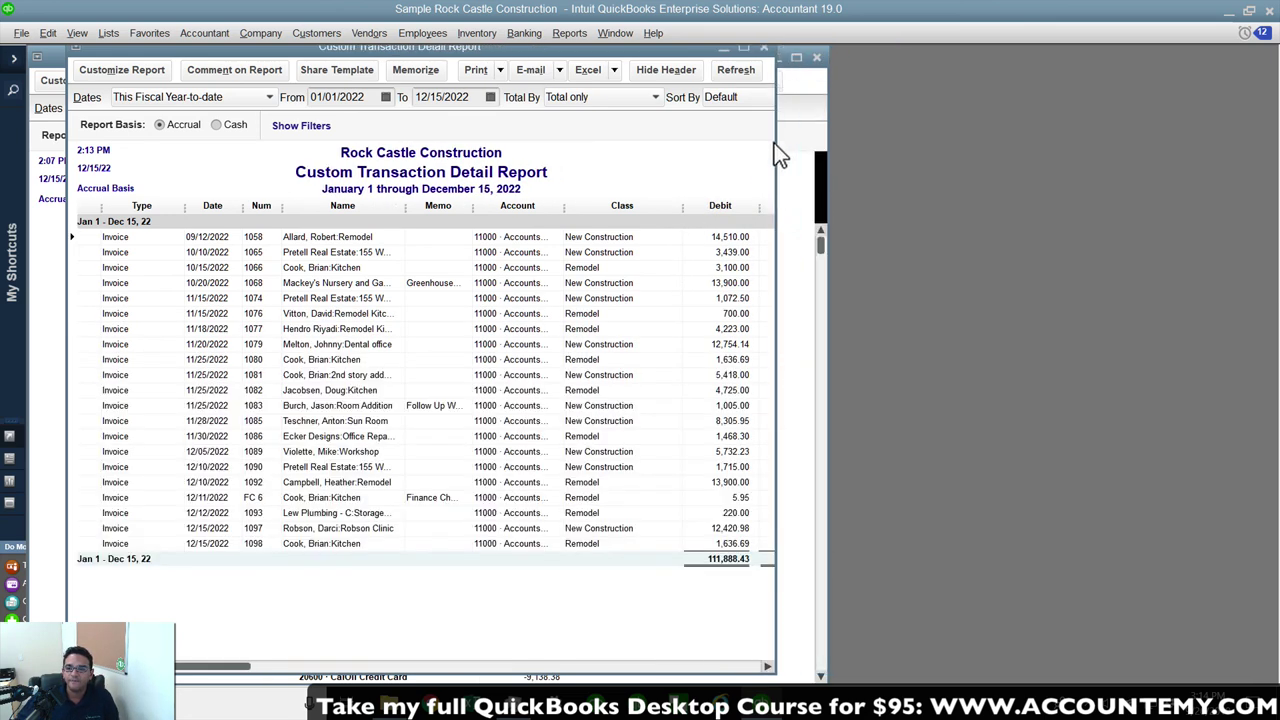
{"action": "left_click", "coordinate": [816, 57]}
{"action": "left_click_drag", "start_coordinate": [570, 46], "coordinate": [552, 48]}
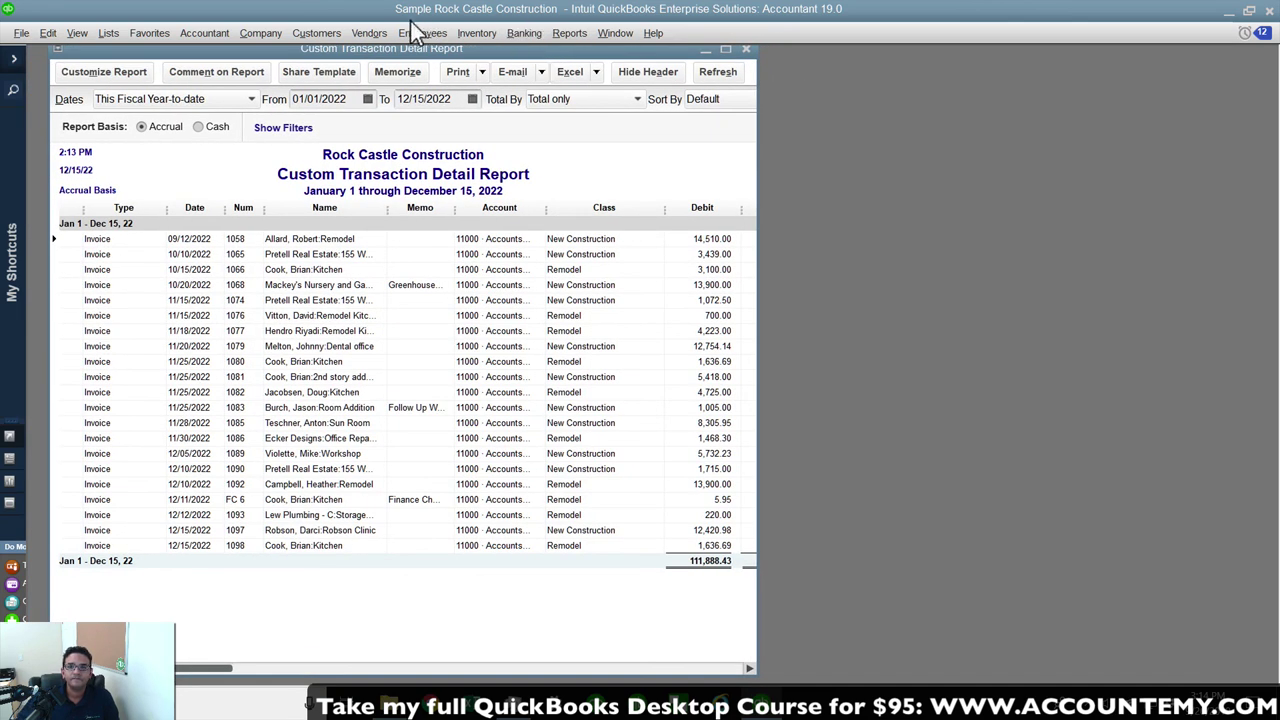
Open a new customer payment beside the report and select the customer of the 09/12/2022 invoice as the payer.
{"action": "left_click", "coordinate": [316, 33]}
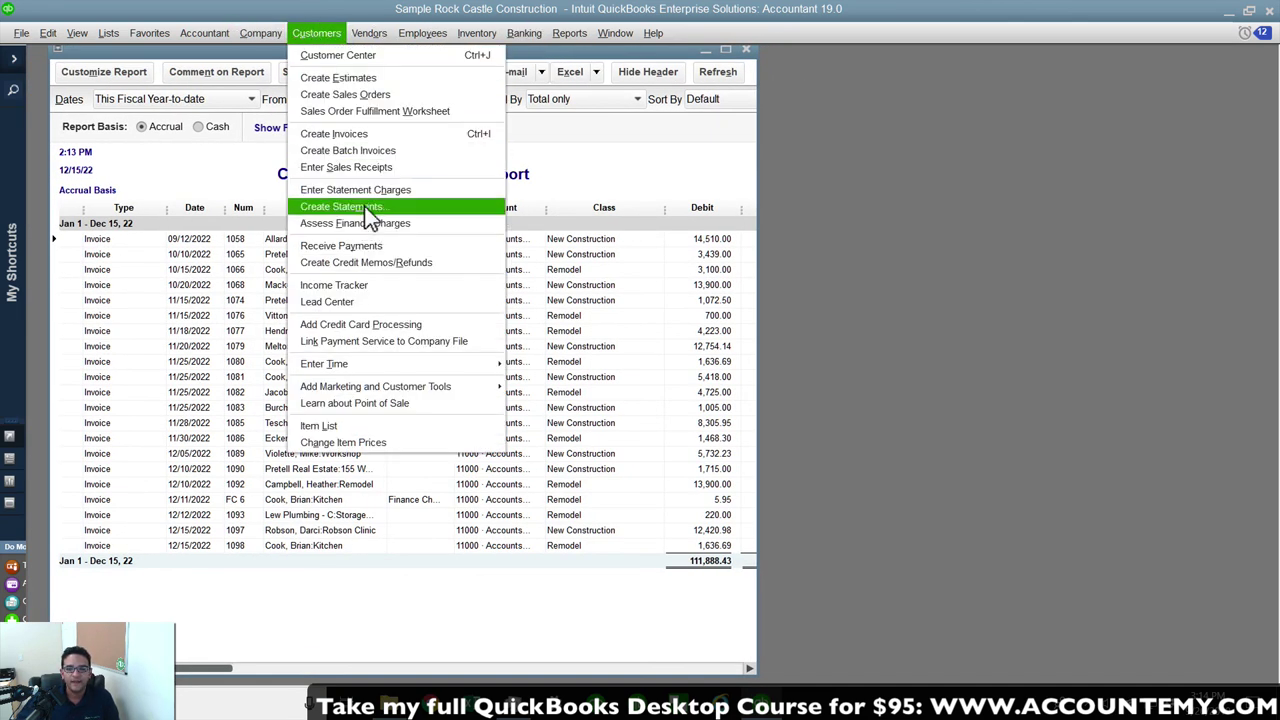
{"action": "left_click", "coordinate": [354, 247]}
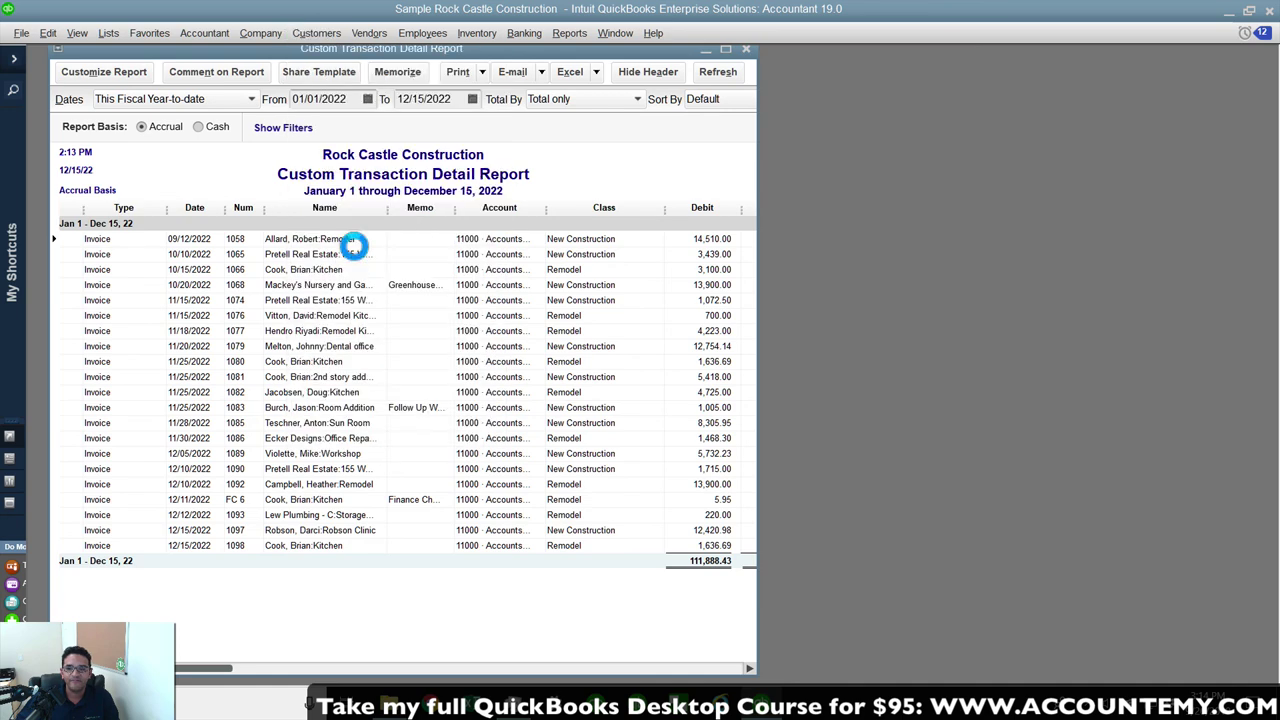
{"action": "left_click_drag", "start_coordinate": [260, 150], "coordinate": [912, 99]}
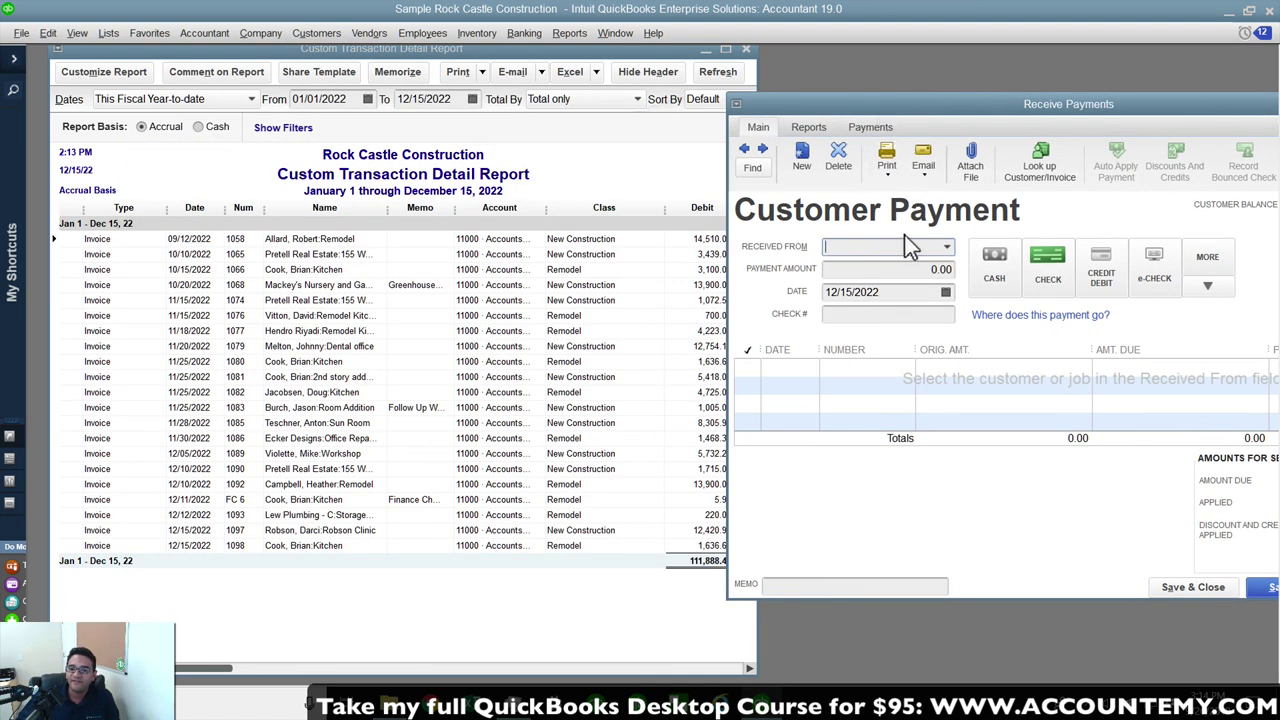
{"action": "left_click", "coordinate": [945, 247]}
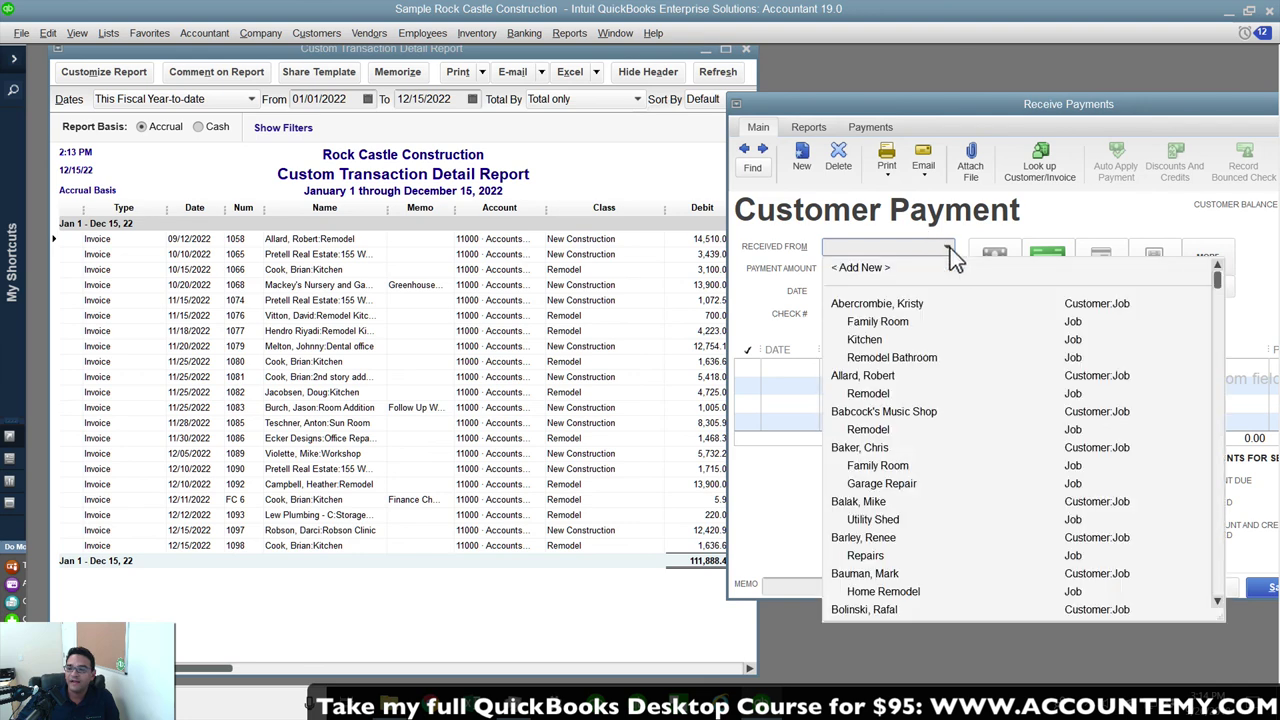
{"action": "left_click", "coordinate": [866, 378]}
{"action": "key", "text": "Tab"}
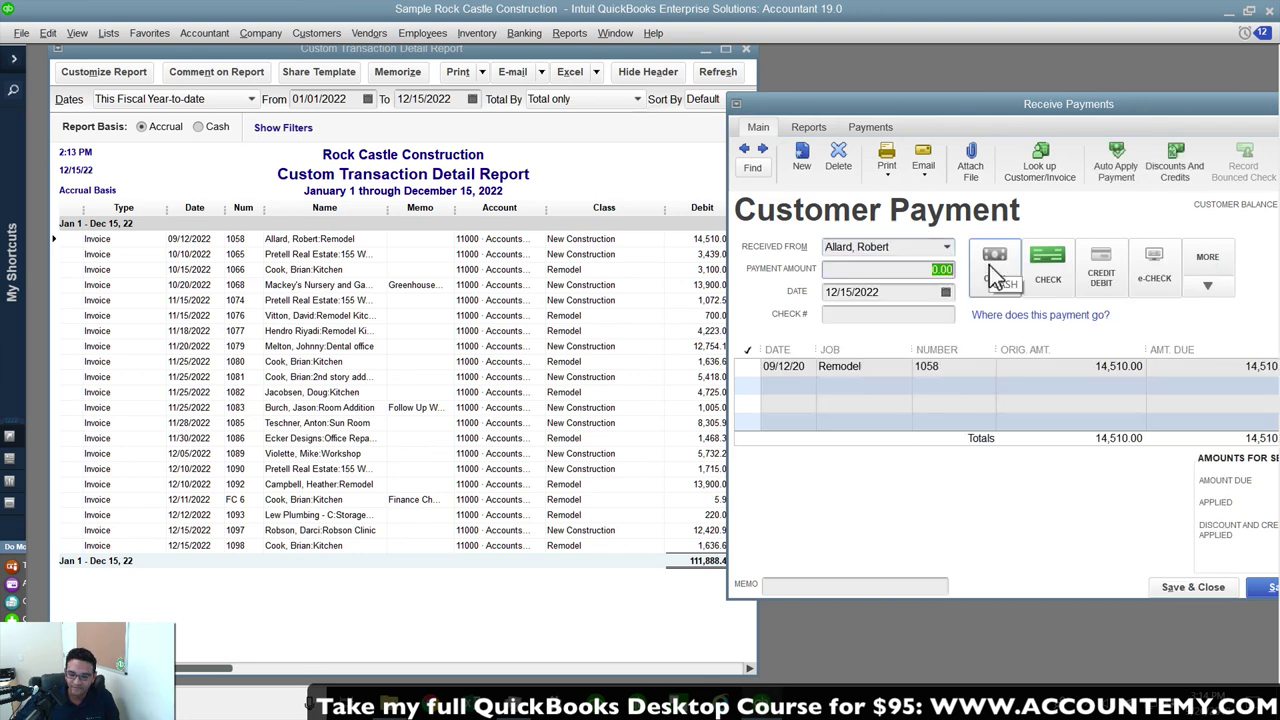
Set the payment amount to 14,510.00, apply it to the 09/12/2022 invoice, and save the payment, leaving a new blank one open.
{"action": "type", "text": "15"}
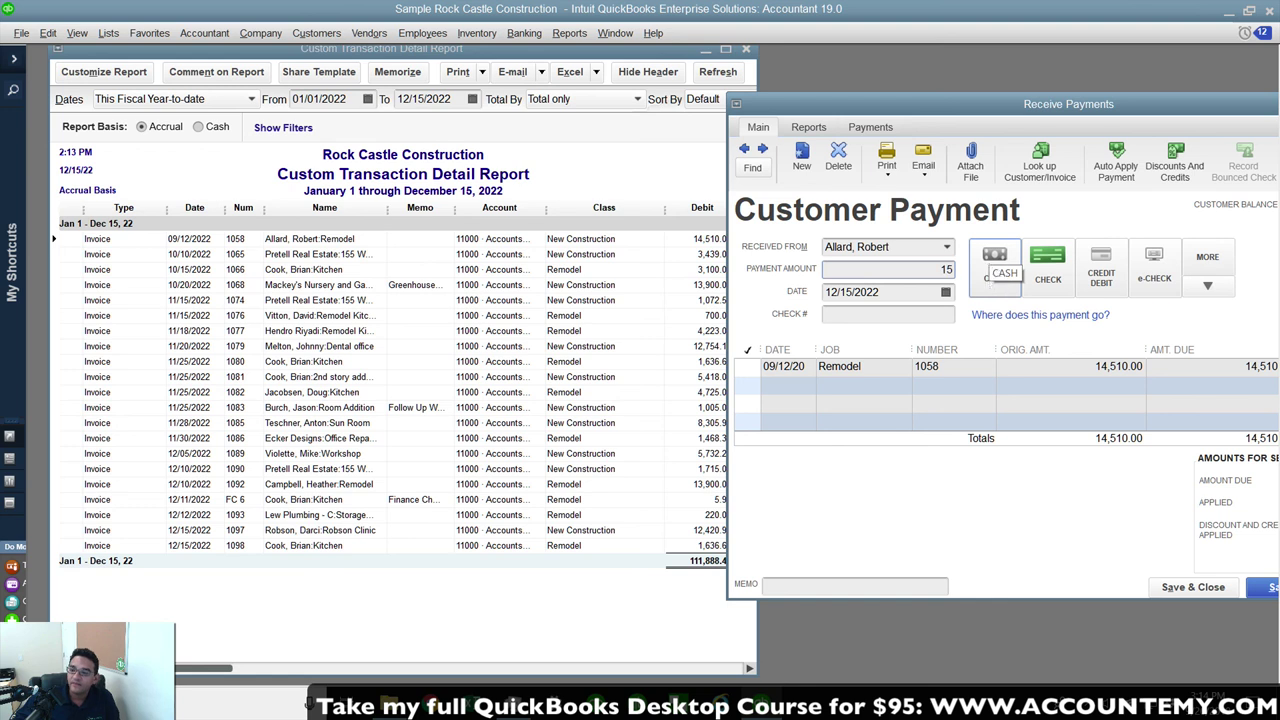
{"action": "key", "text": "BackSpace"}
{"action": "key", "text": "BackSpace"}
{"action": "key", "text": "BackSpace"}
{"action": "type", "text": "14510"}
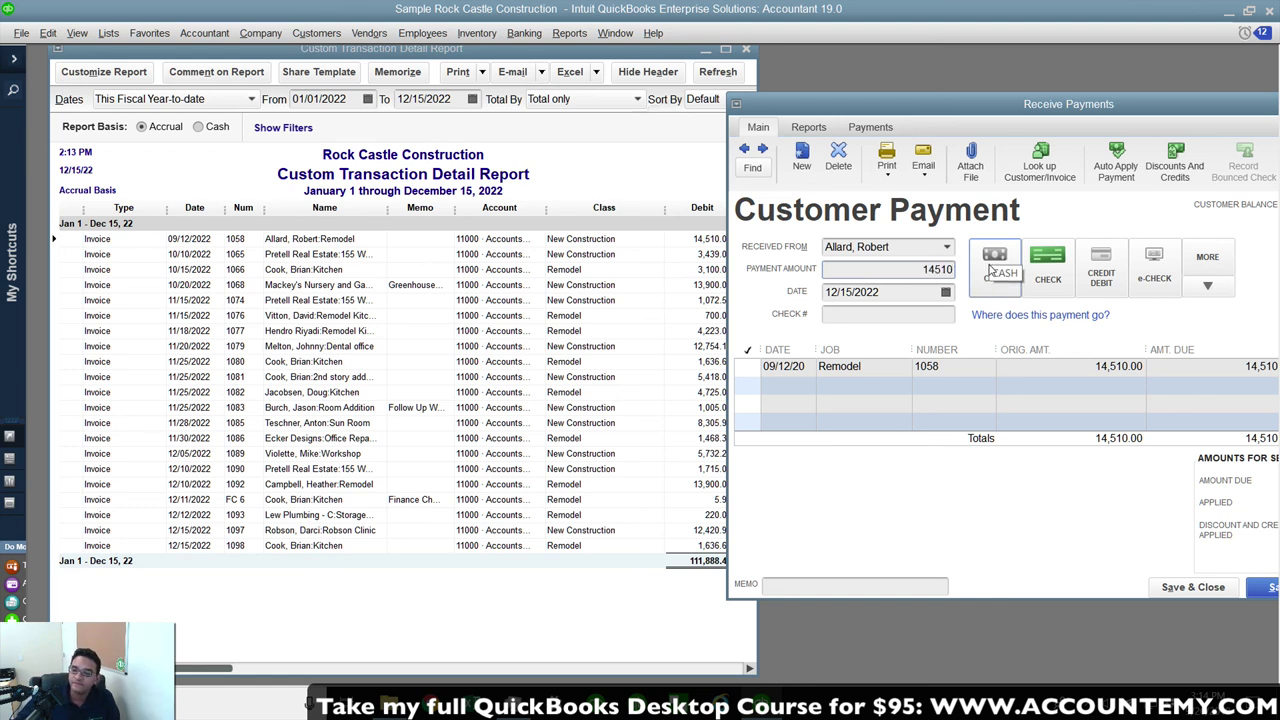
{"action": "left_click", "coordinate": [843, 313]}
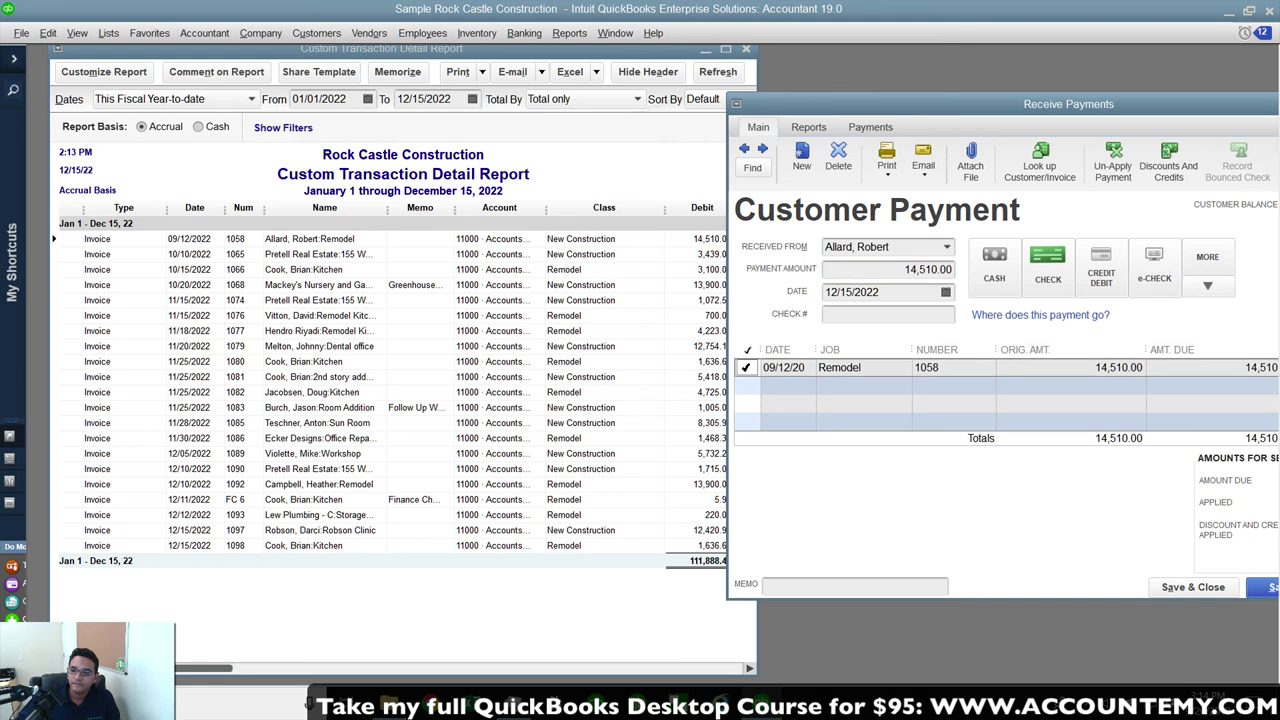
{"action": "left_click", "coordinate": [875, 298]}
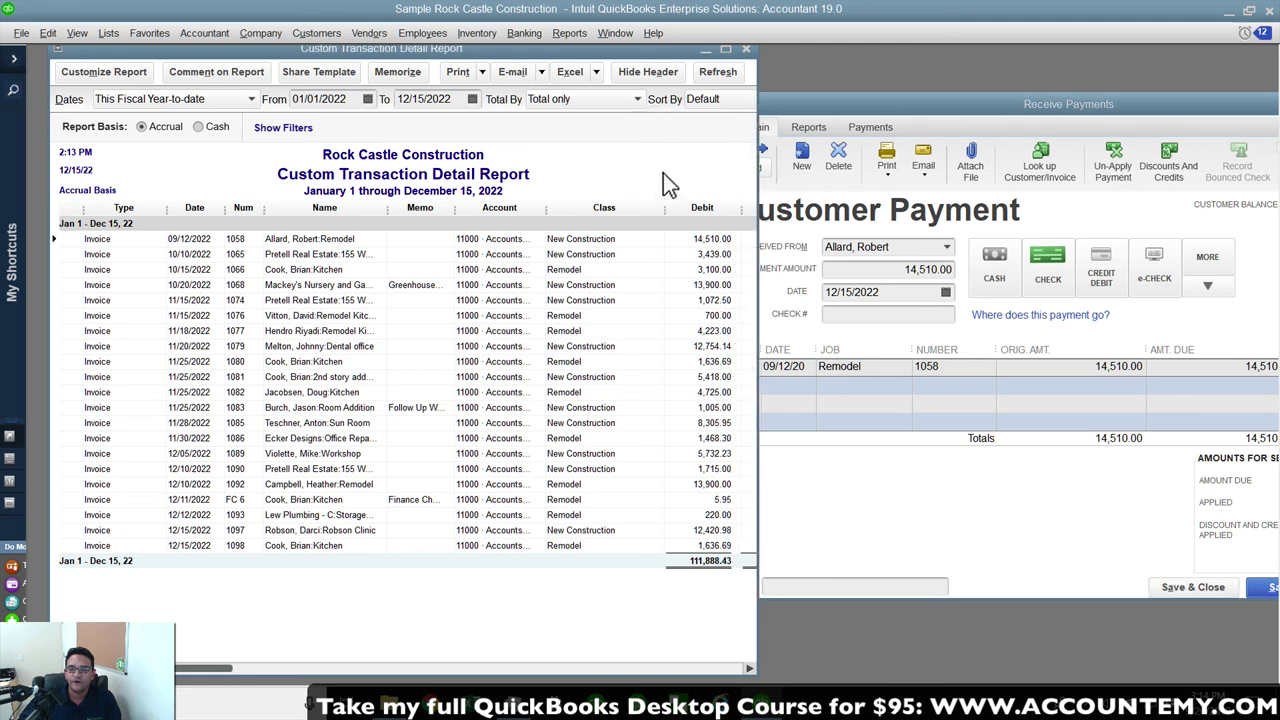
{"action": "left_click_drag", "start_coordinate": [879, 100], "coordinate": [884, 108]}
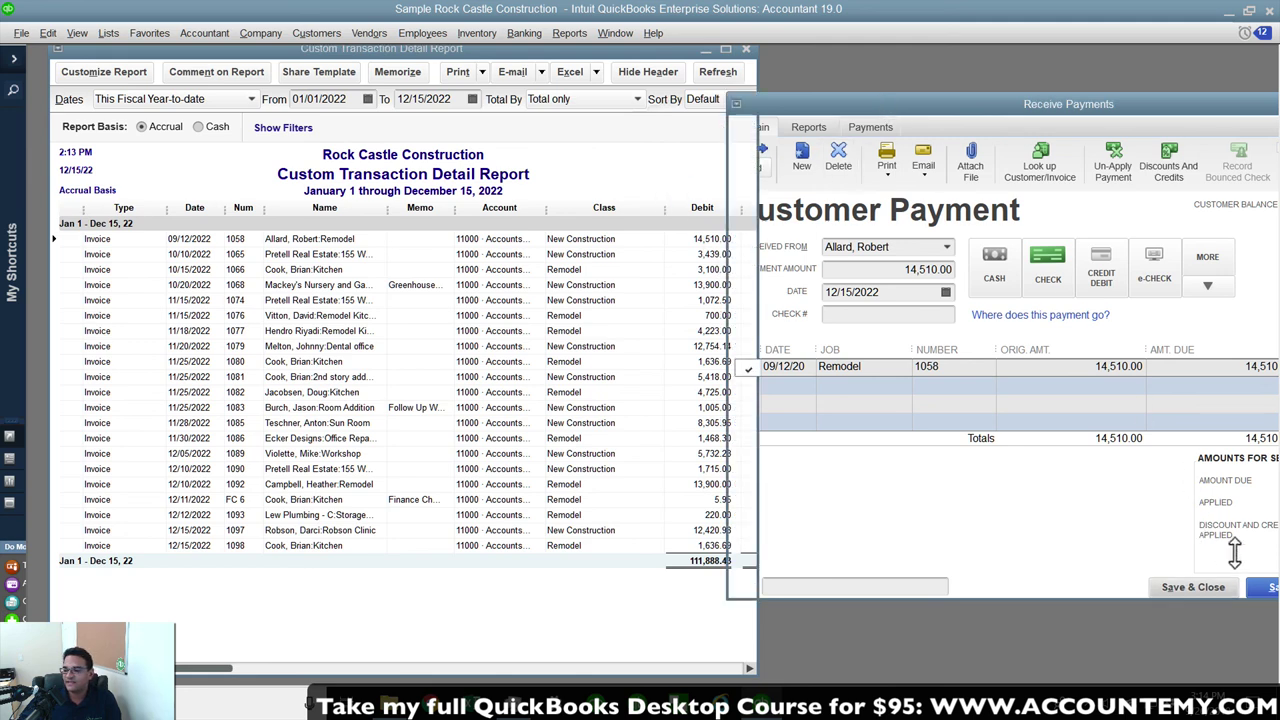
{"action": "left_click", "coordinate": [1266, 588]}
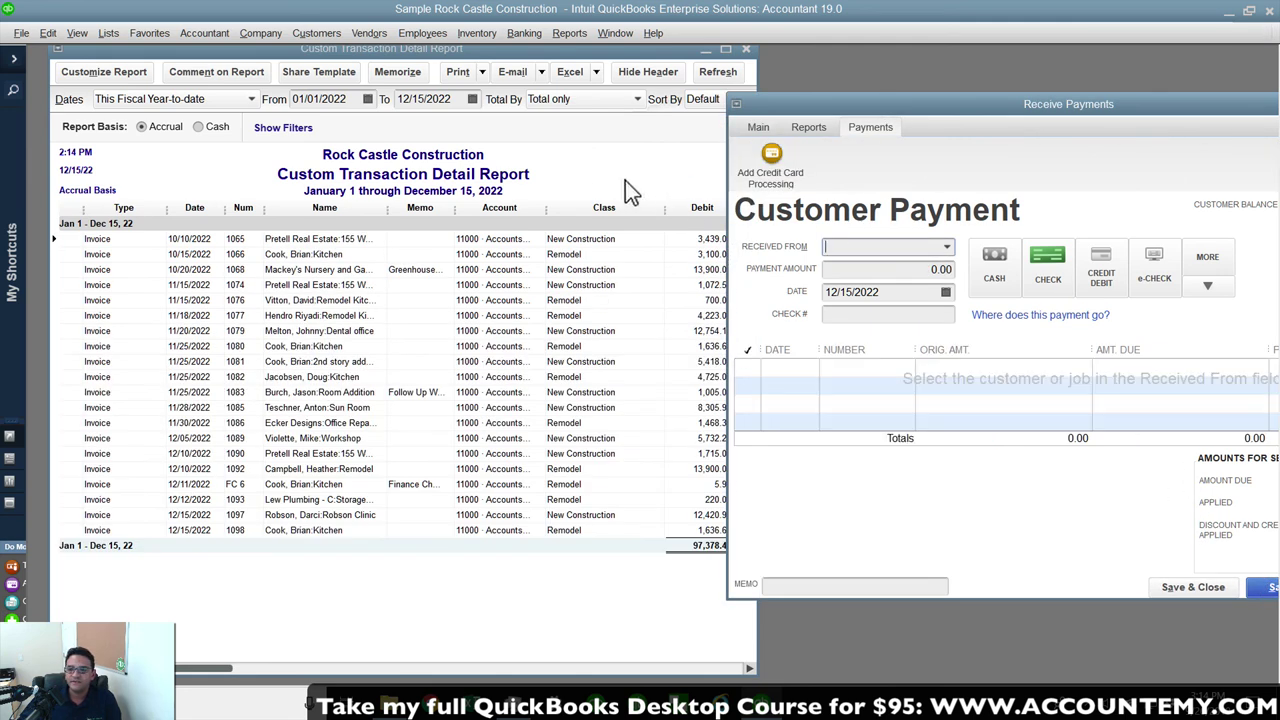
Check the updated open-invoice report and return to the previously saved 14,510.00 customer payment.
{"action": "left_click", "coordinate": [671, 233]}
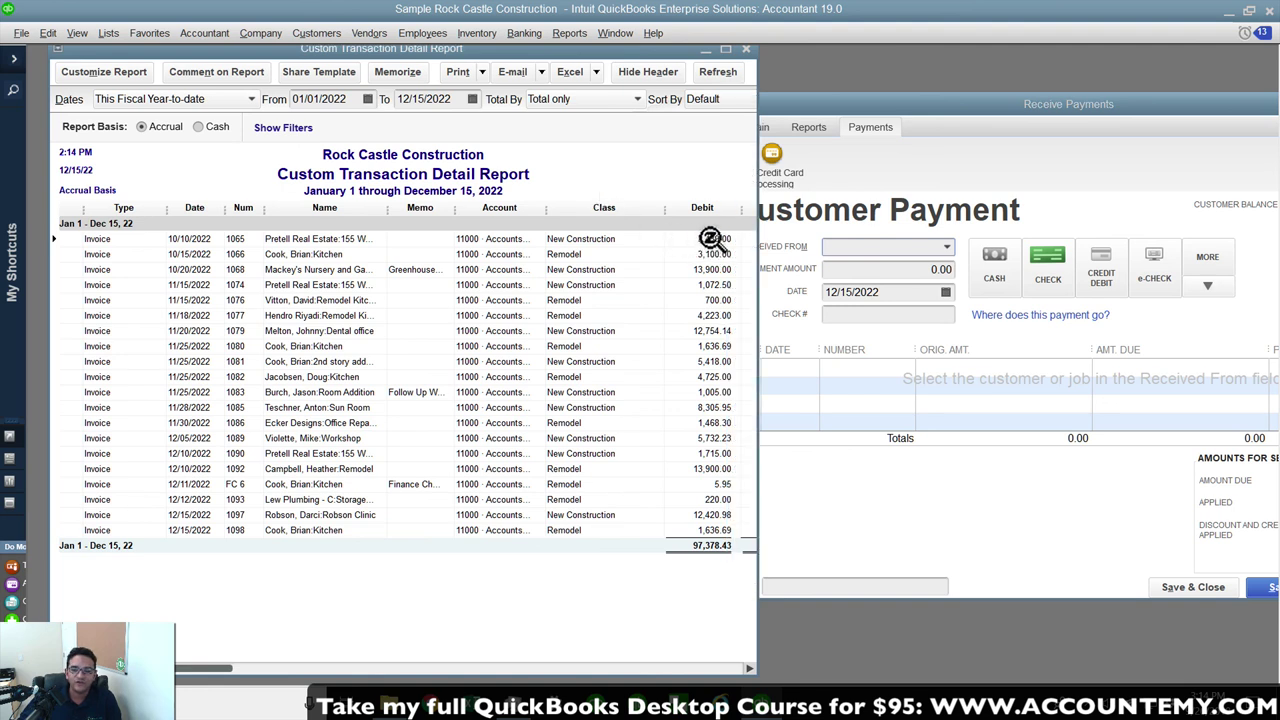
{"action": "left_click", "coordinate": [1004, 166]}
{"action": "left_click", "coordinate": [756, 128]}
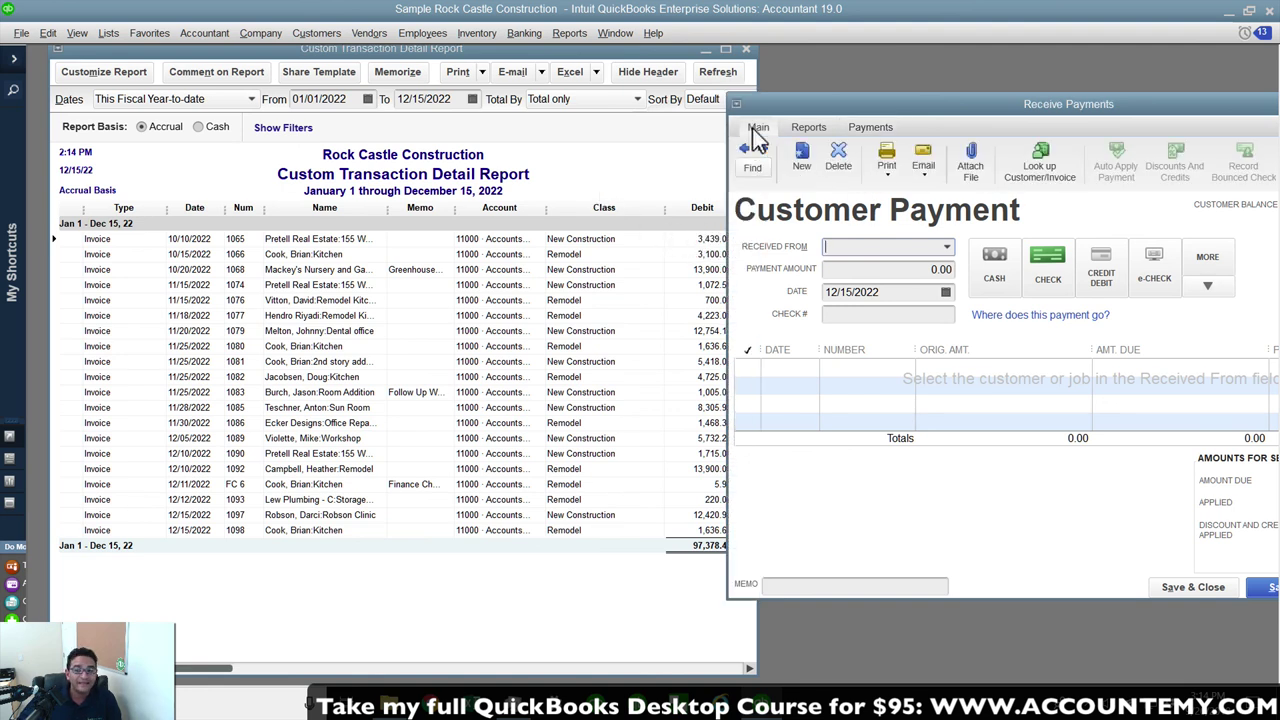
{"action": "left_click", "coordinate": [748, 155]}
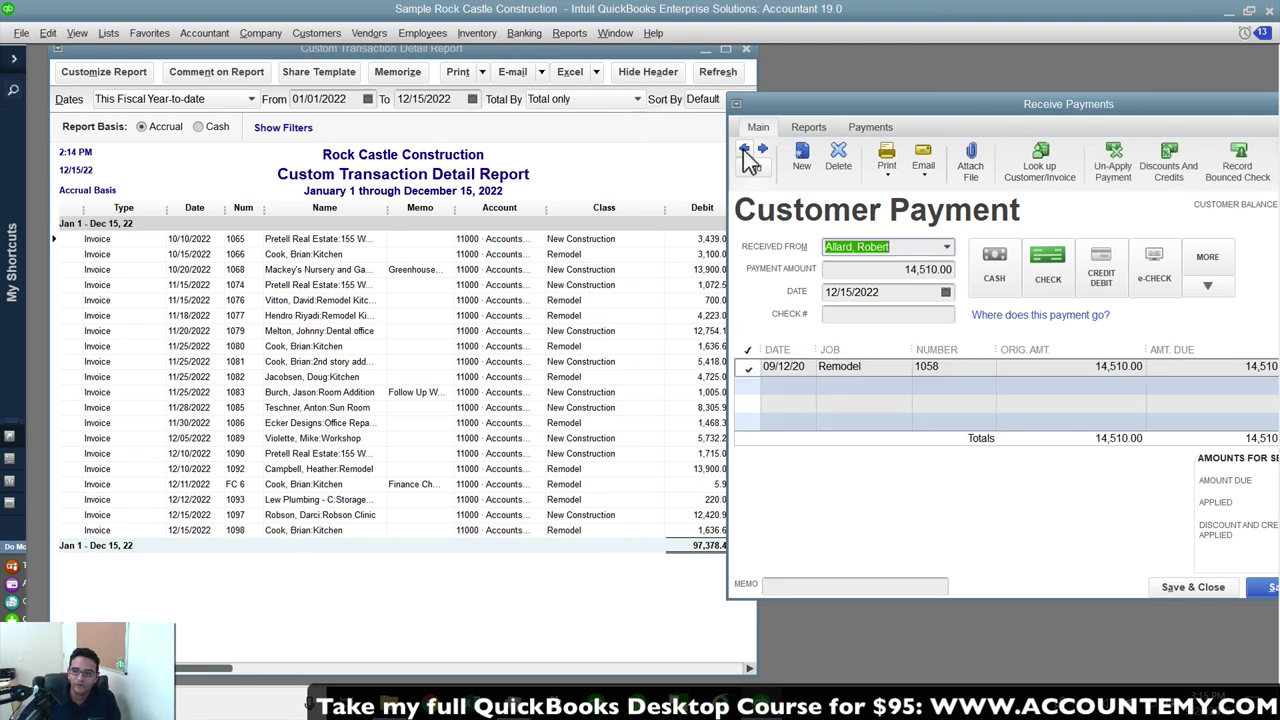
Change the 14,510.00 payment's date to 12/16/2022, save it with the change to its applied invoice accepted, and return to the report.
{"action": "left_click", "coordinate": [901, 292]}
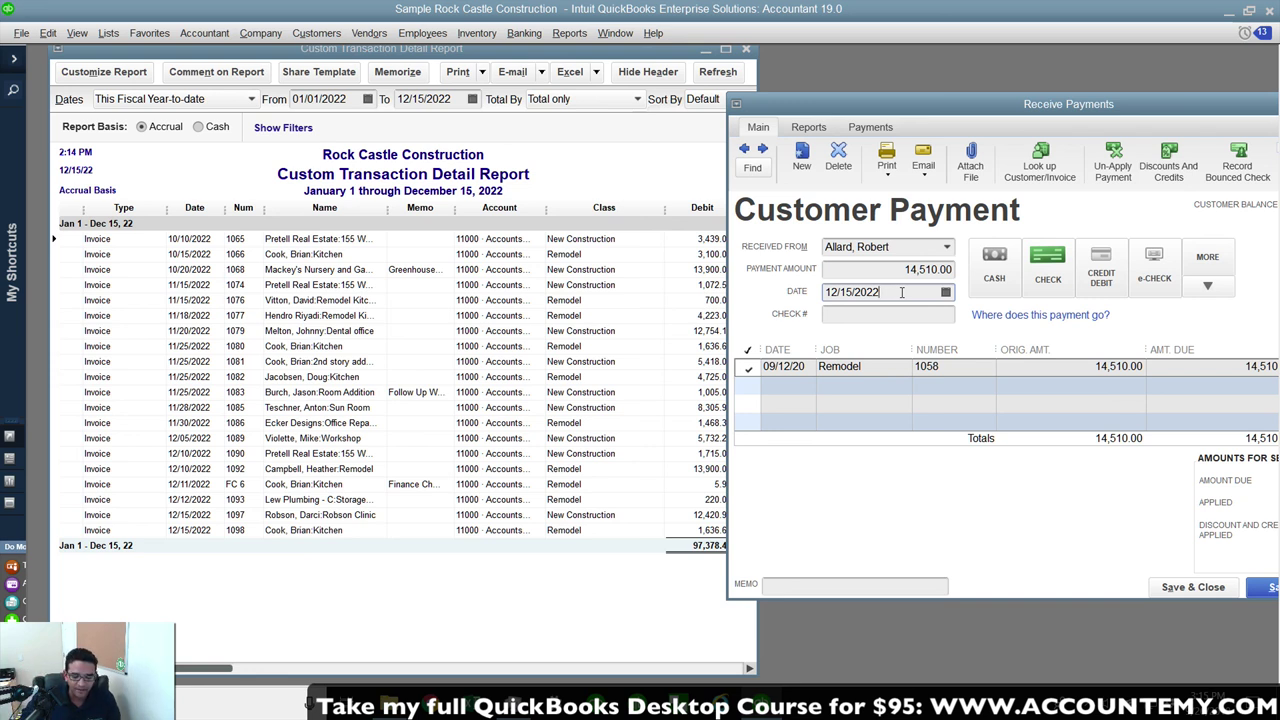
{"action": "key", "text": "plus"}
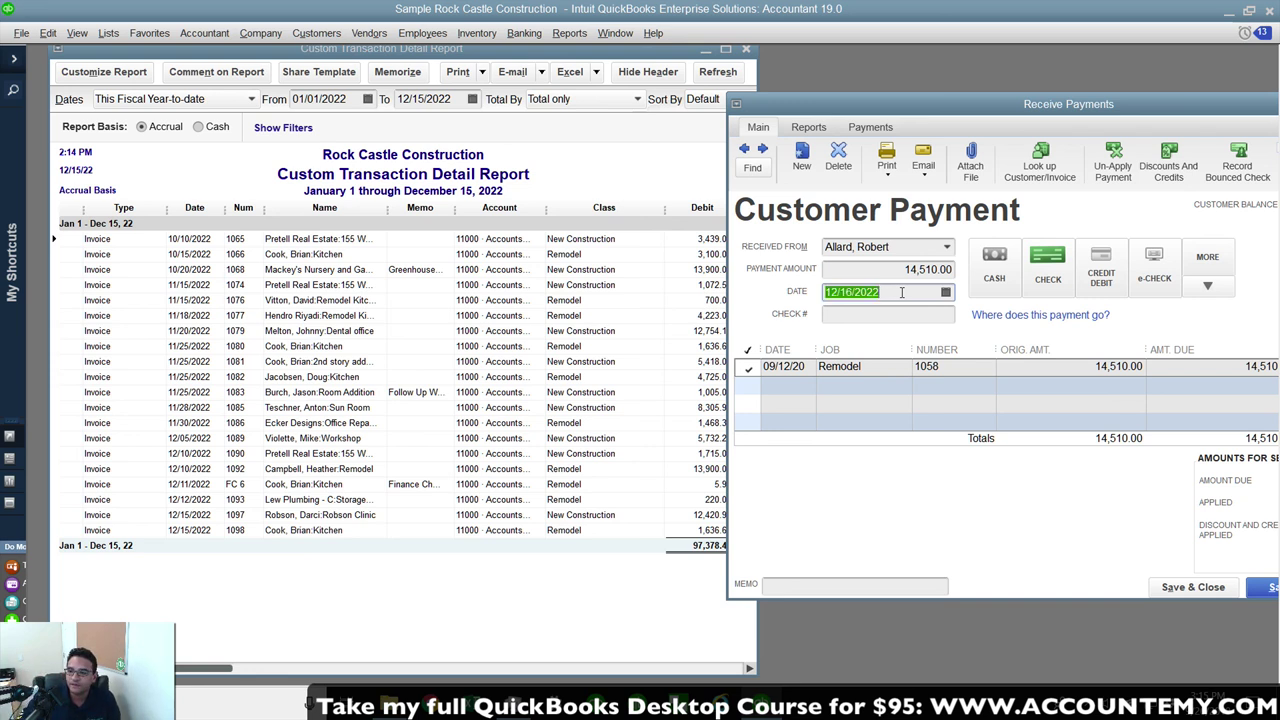
{"action": "left_click", "coordinate": [420, 98]}
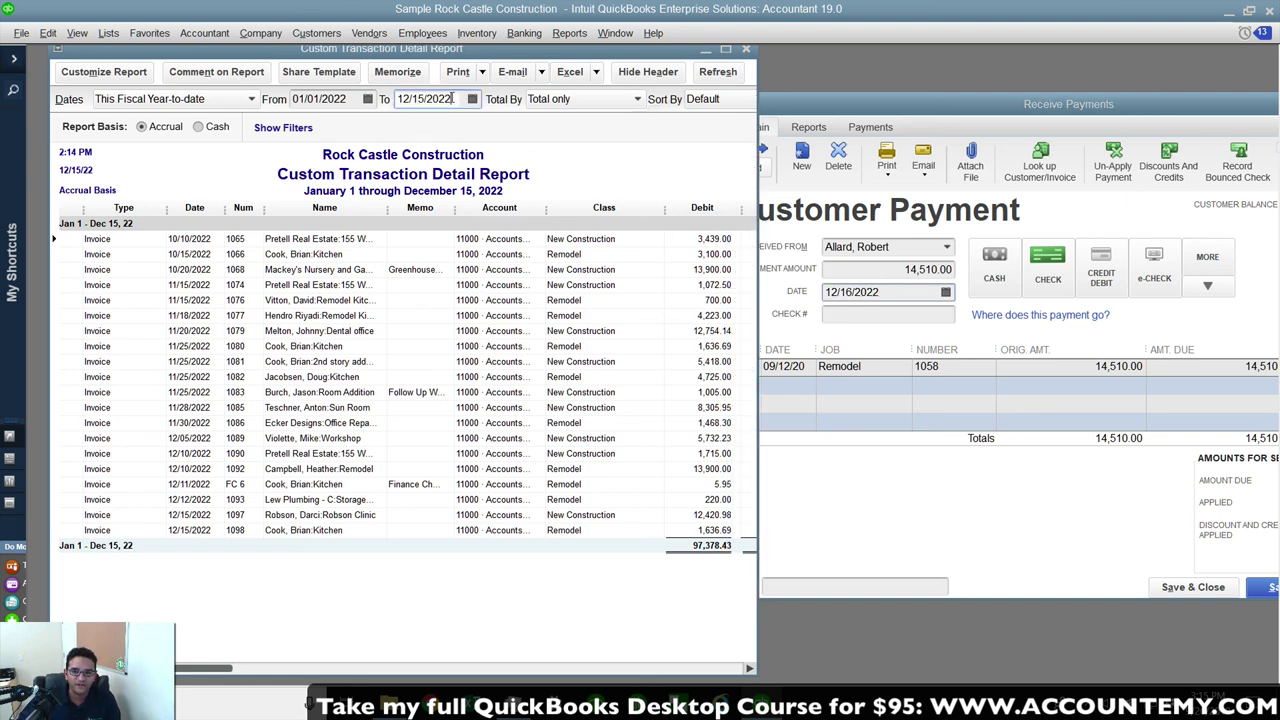
{"action": "left_click", "coordinate": [913, 95]}
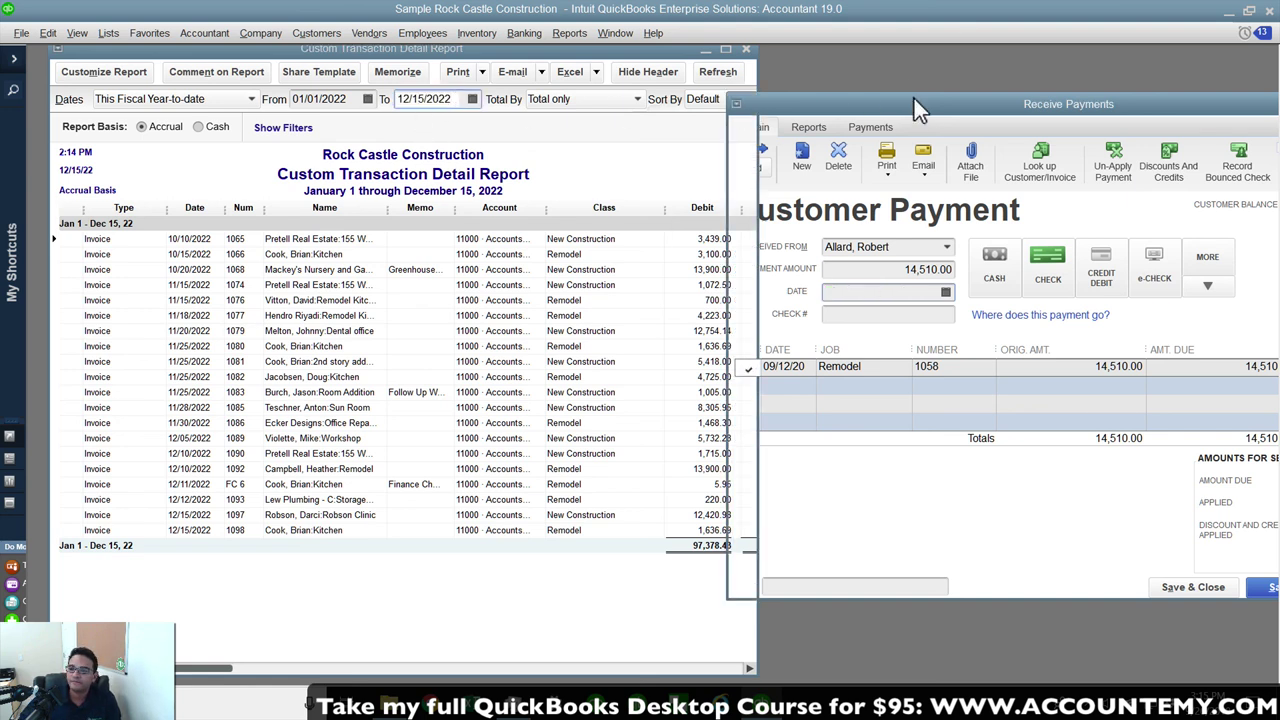
{"action": "left_click", "coordinate": [1262, 589]}
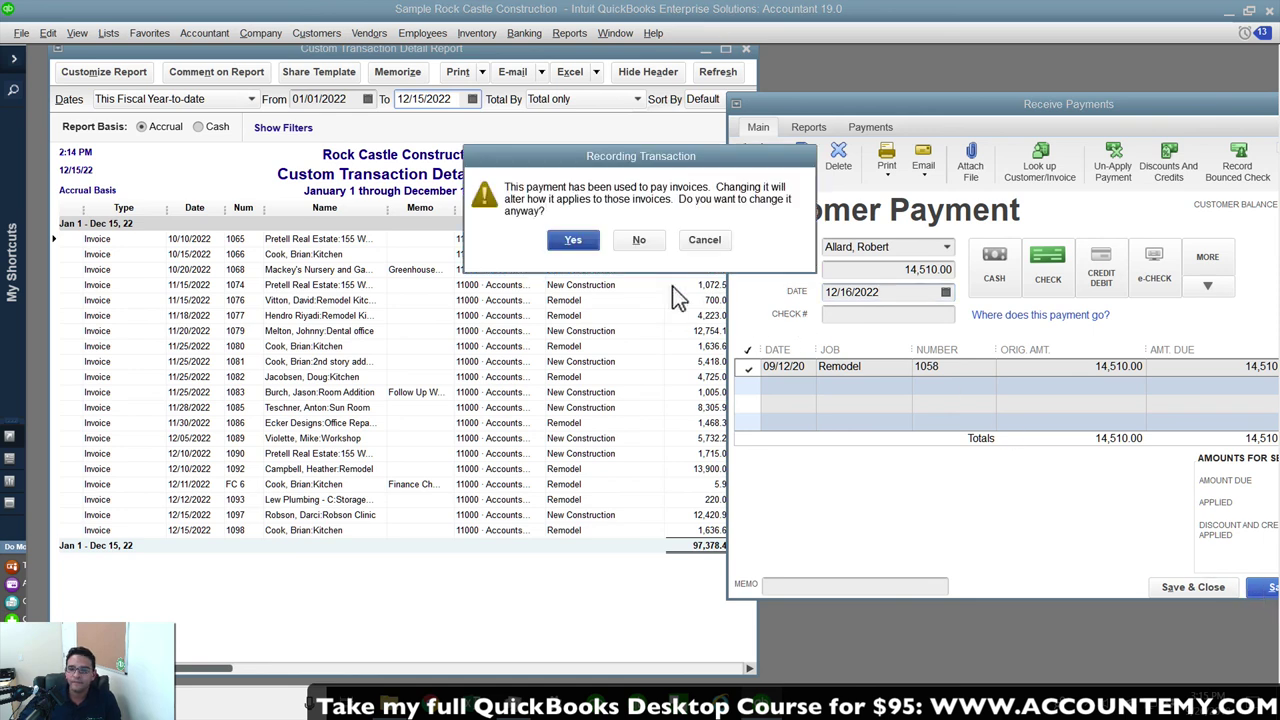
{"action": "left_click", "coordinate": [573, 240]}
{"action": "left_click", "coordinate": [589, 163]}
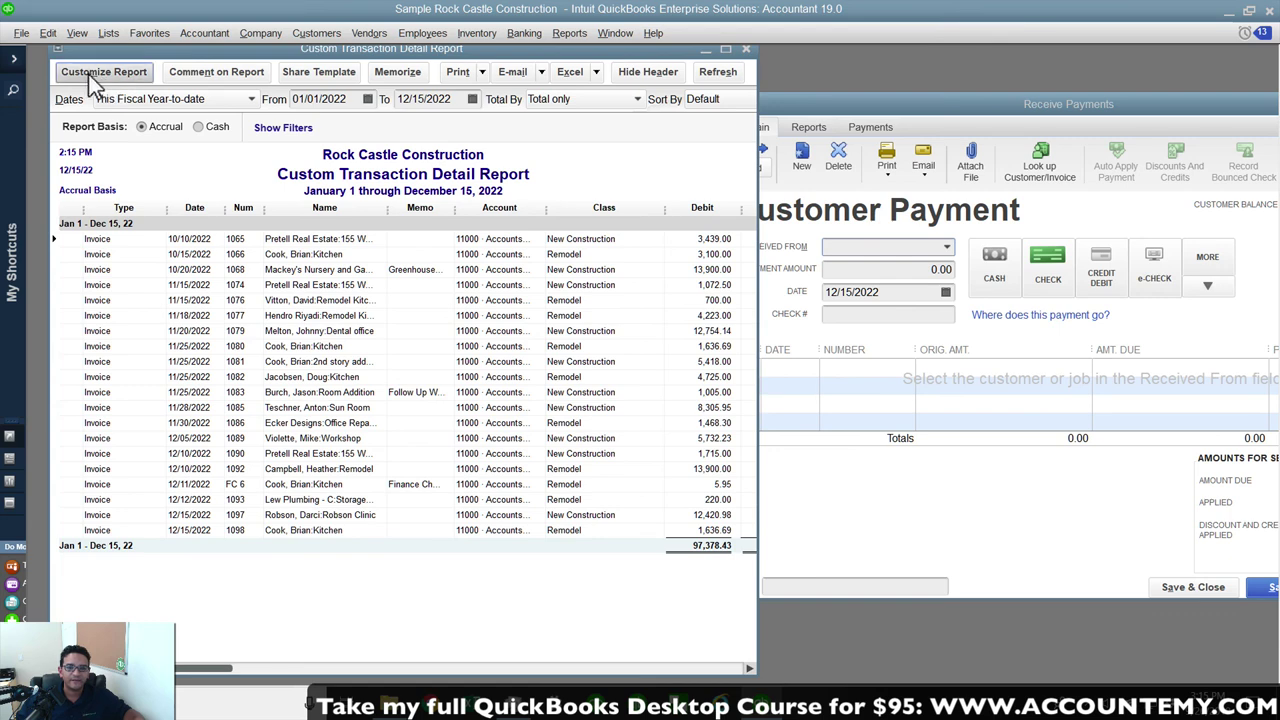
Set the custom report's advanced open balance/aging option to Report Date and apply the change to the report.
{"action": "left_click", "coordinate": [93, 75]}
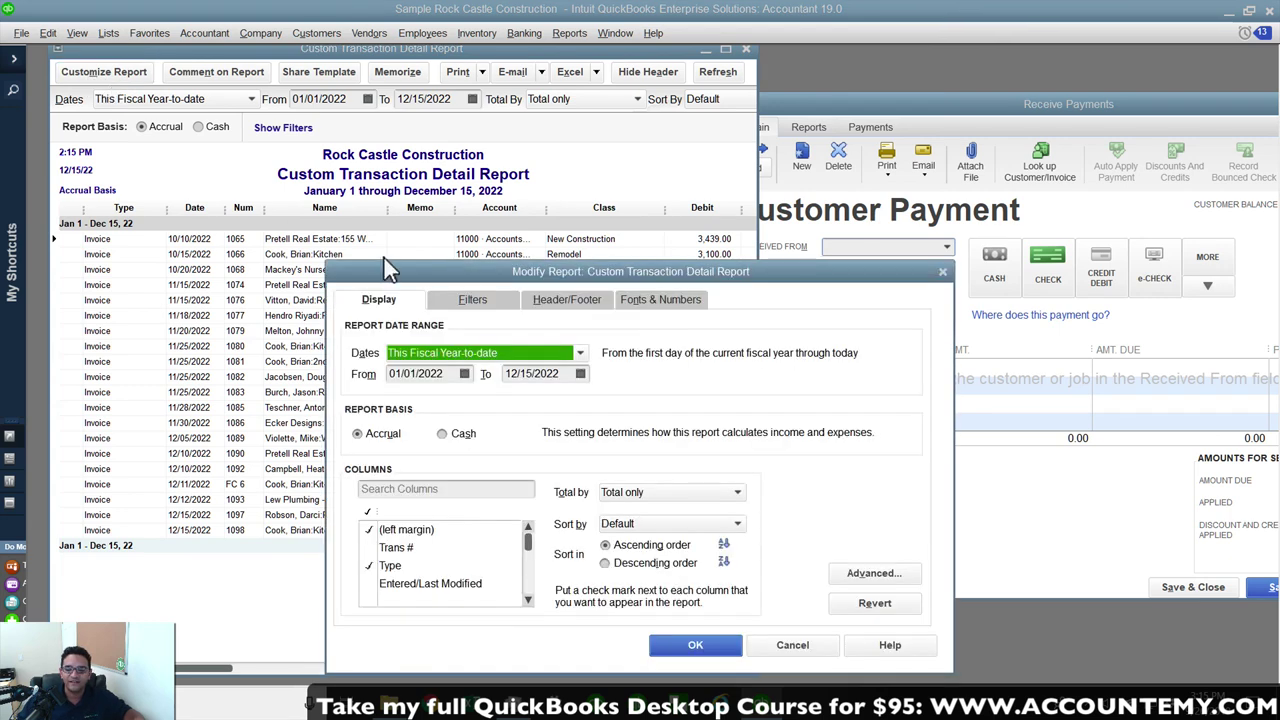
{"action": "left_click", "coordinate": [874, 574]}
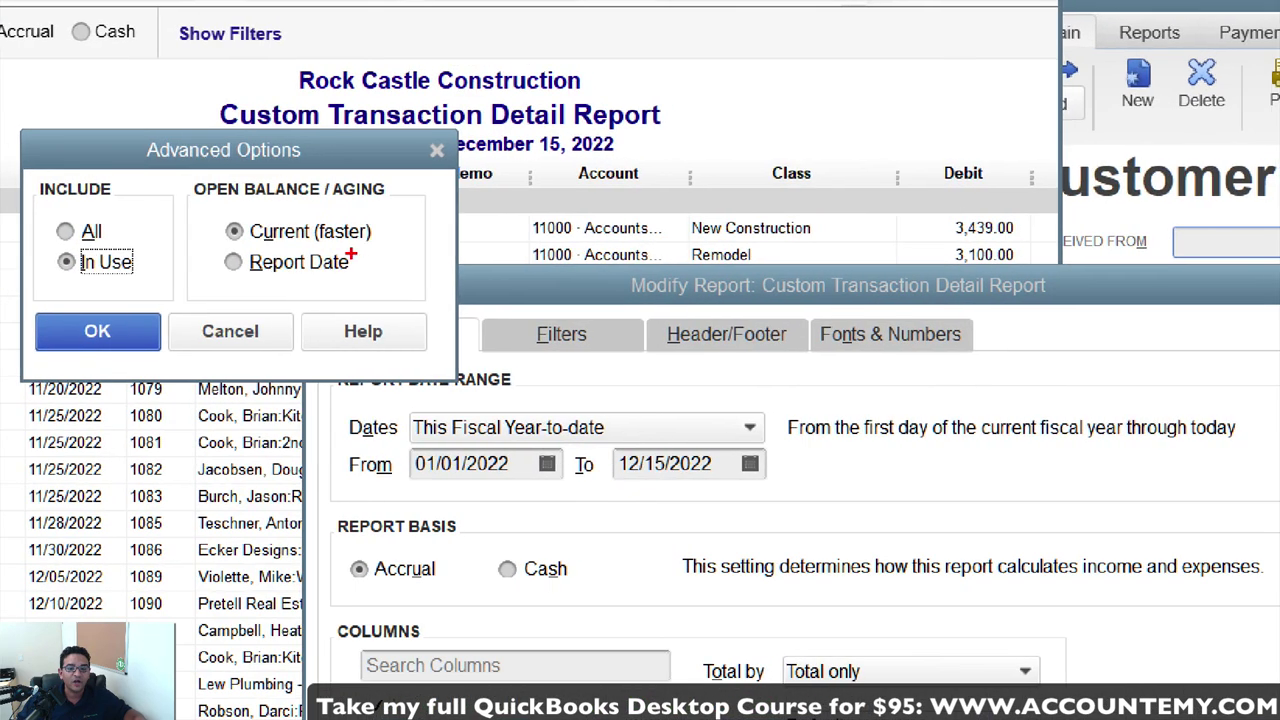
{"action": "mouse_move", "coordinate": [230, 241]}
{"action": "left_mouse_down"}
{"action": "mouse_move", "coordinate": [374, 240]}
{"action": "mouse_move", "coordinate": [240, 276]}
{"action": "left_mouse_up"}
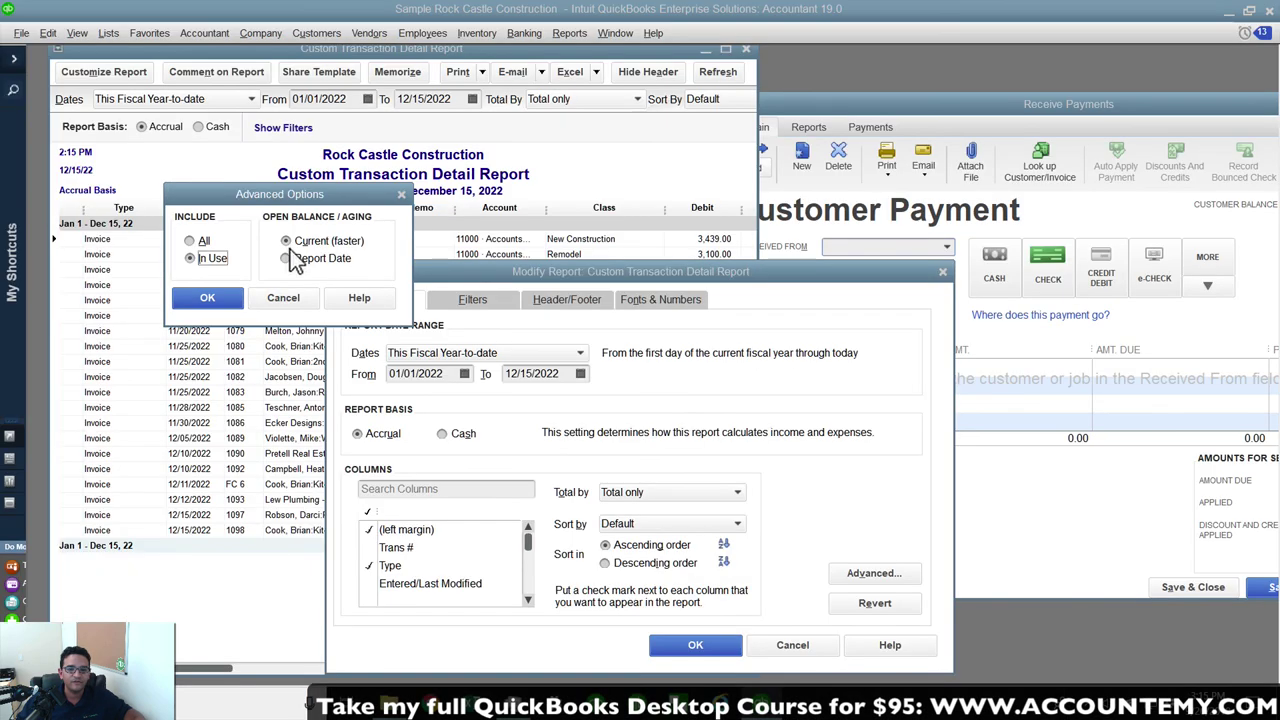
{"action": "left_click", "coordinate": [232, 262]}
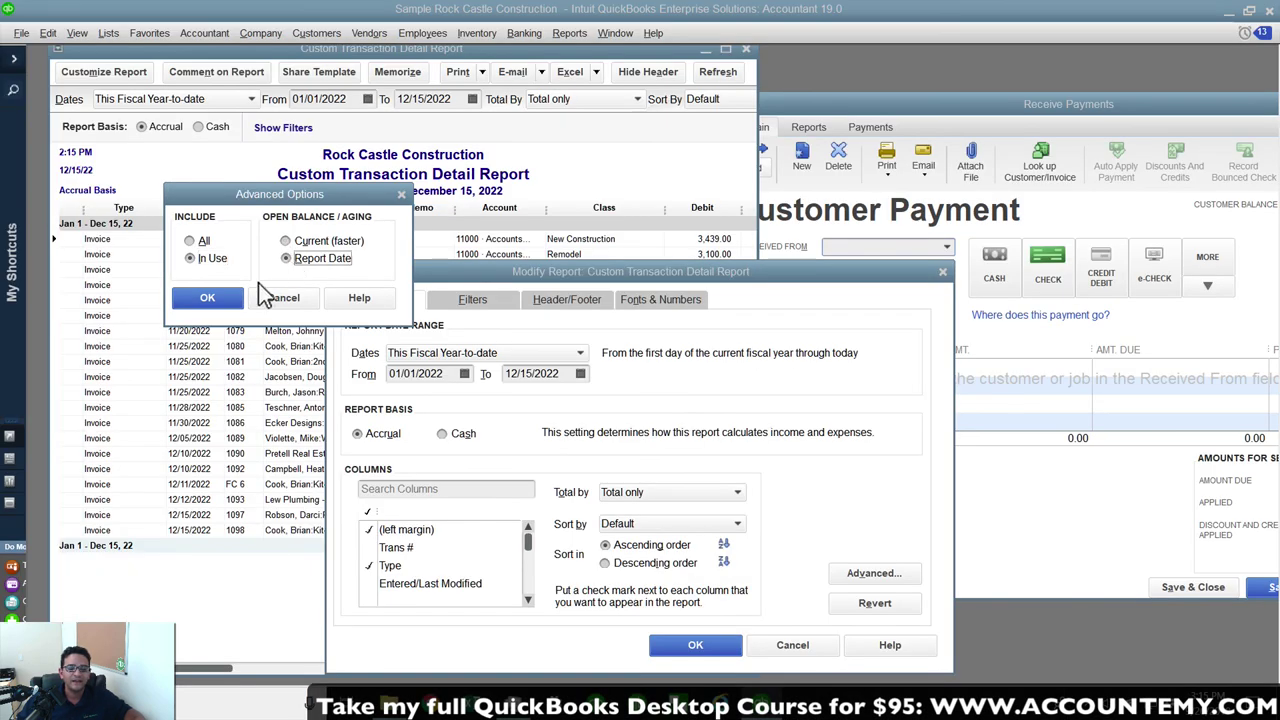
{"action": "left_click", "coordinate": [214, 298]}
{"action": "left_click", "coordinate": [695, 645]}
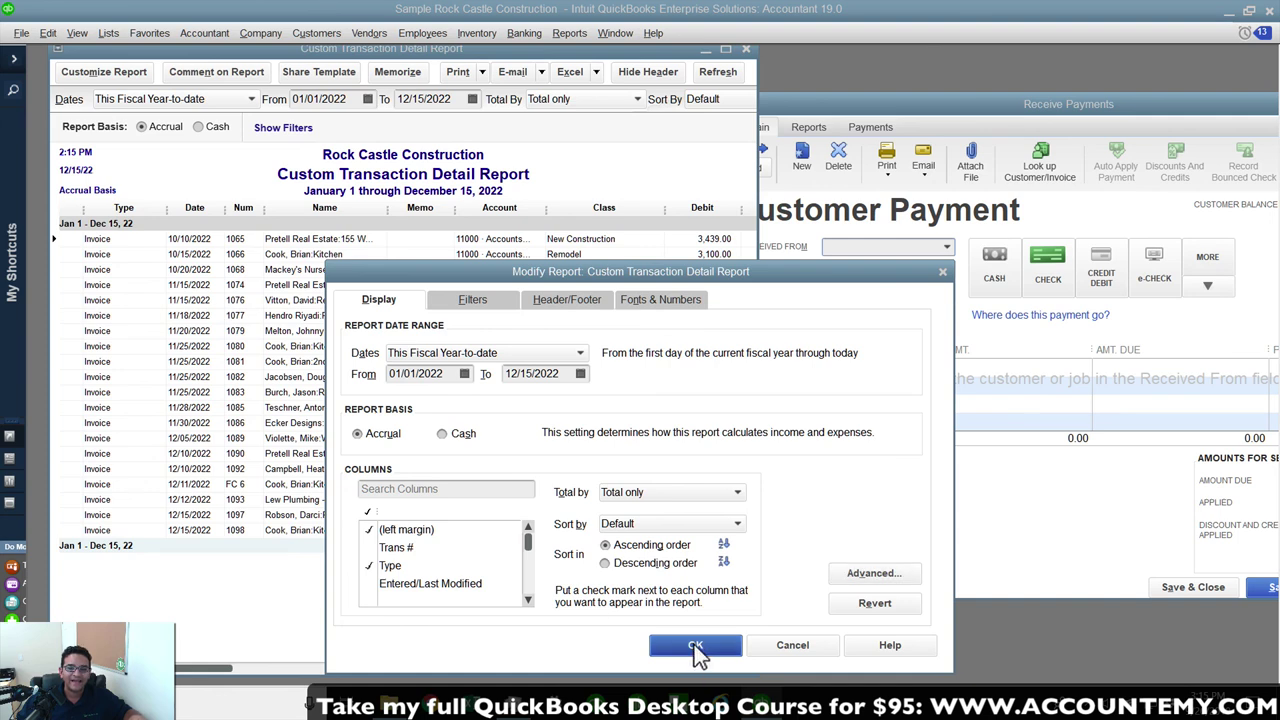
{"action": "left_click", "coordinate": [433, 99]}
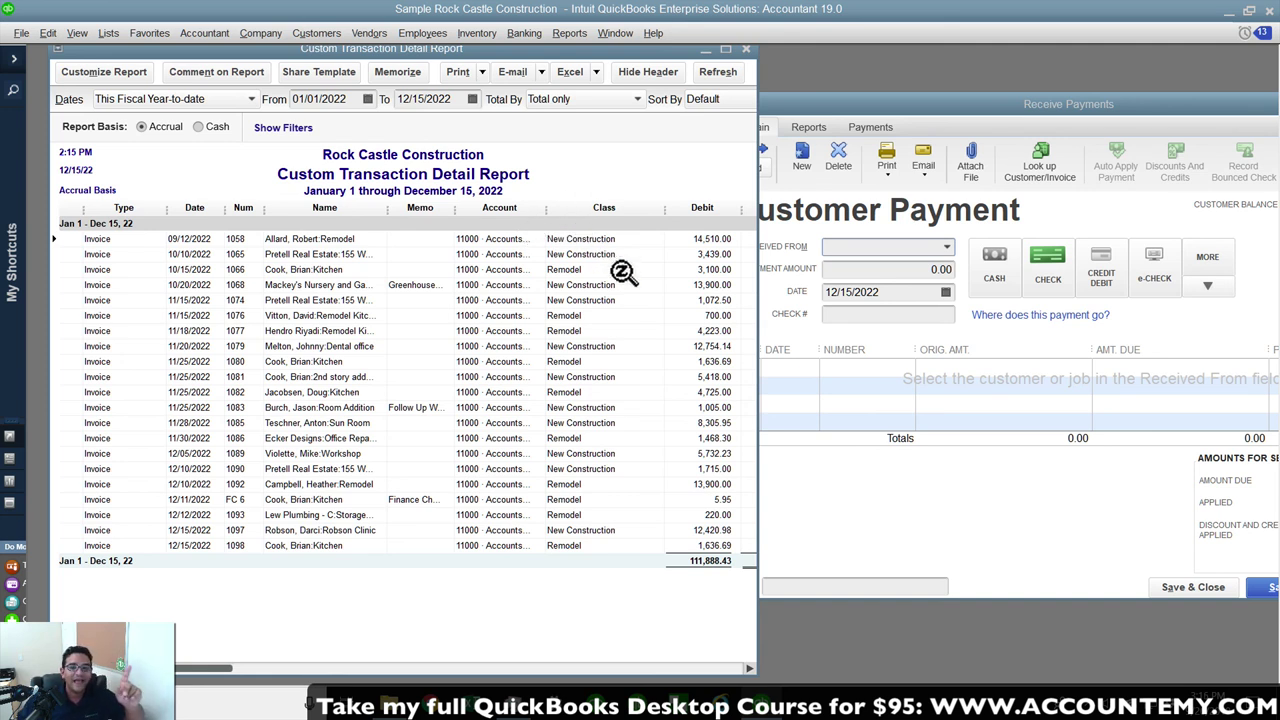
Reopen the saved 14,510.00 payment, set its date to 12/14/2022, and save and close it, accepting the change.
{"action": "left_click", "coordinate": [850, 108]}
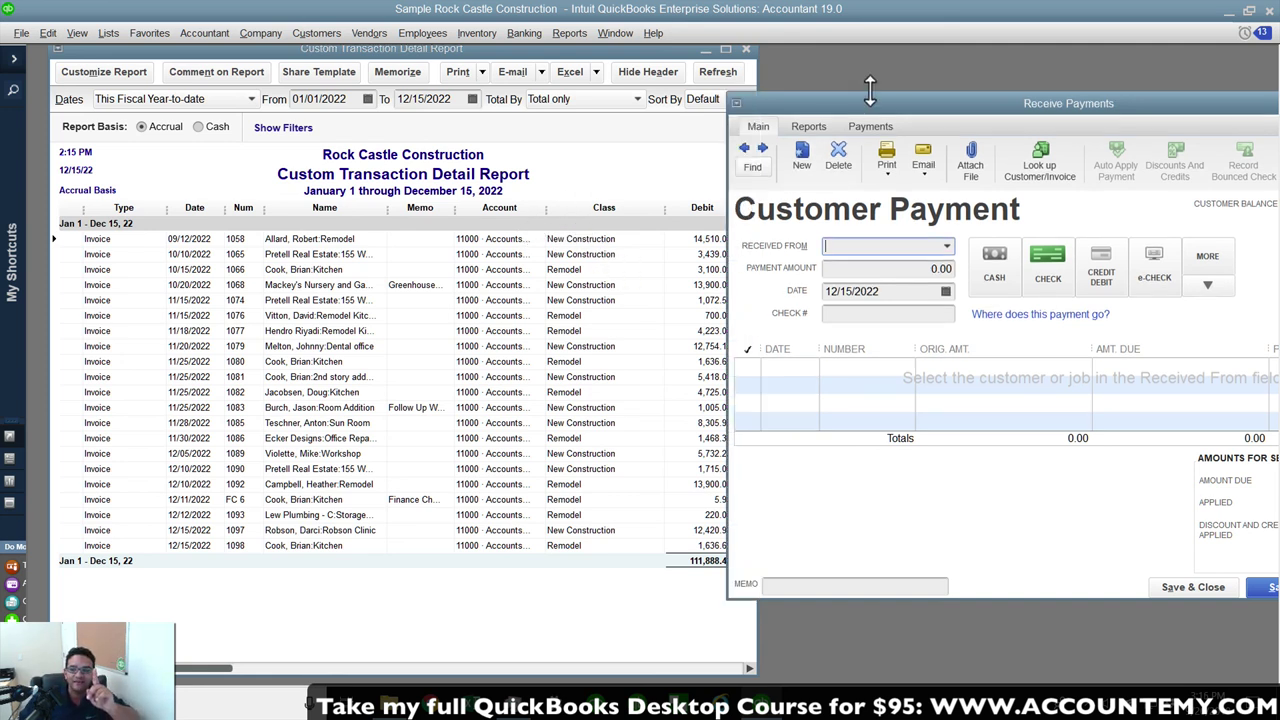
{"action": "left_click", "coordinate": [746, 152]}
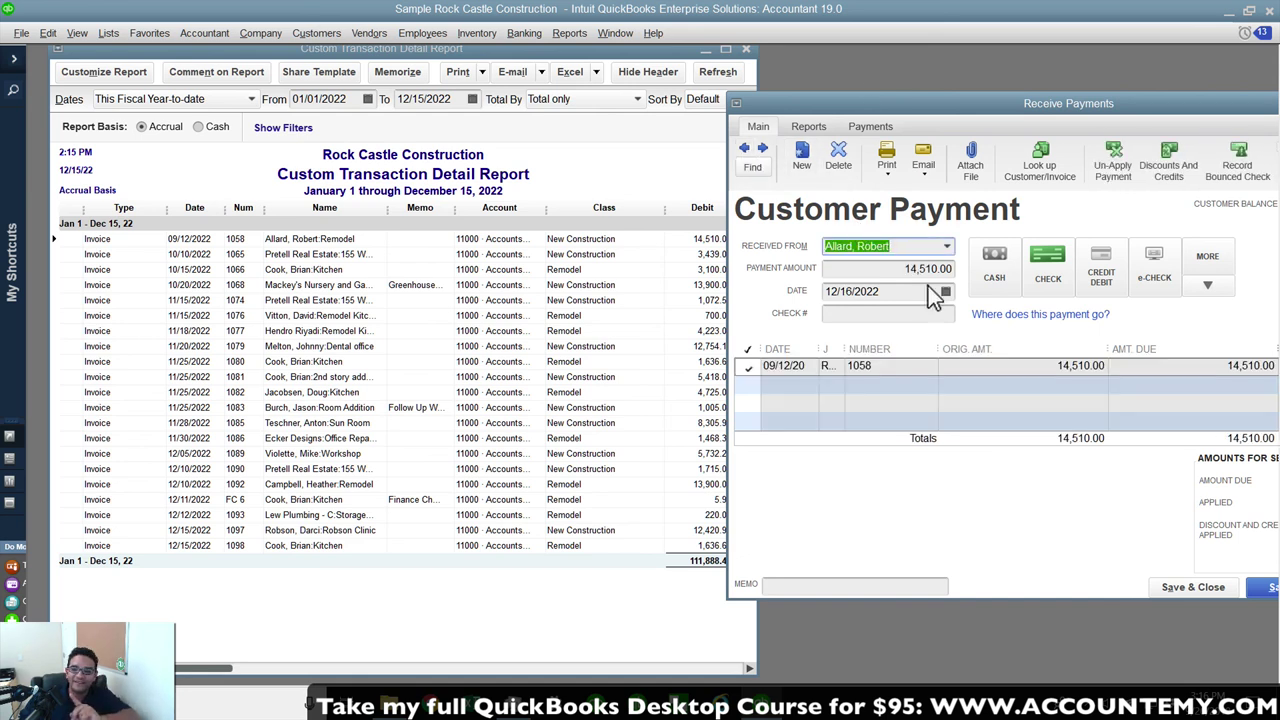
{"action": "left_click", "coordinate": [893, 289]}
{"action": "key", "text": "minus"}
{"action": "key", "text": "minus"}
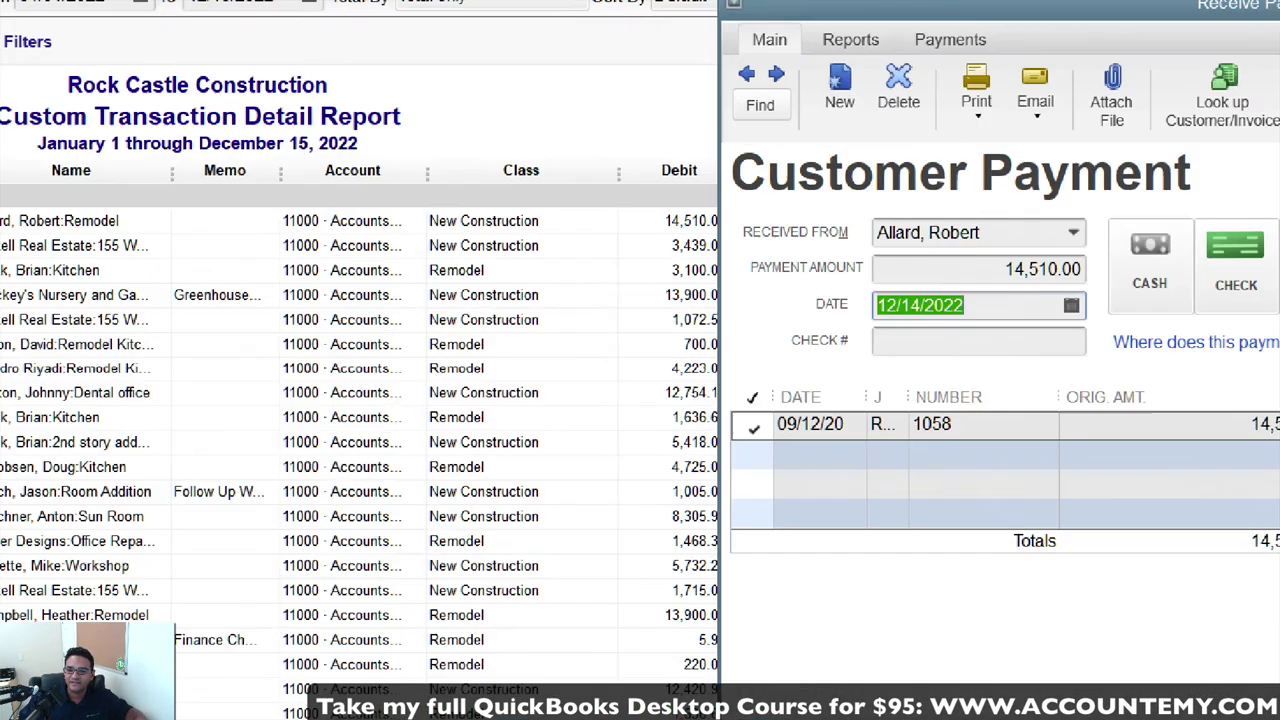
{"action": "mouse_move", "coordinate": [677, 243]}
{"action": "left_mouse_down"}
{"action": "mouse_move", "coordinate": [730, 226]}
{"action": "mouse_move", "coordinate": [687, 239]}
{"action": "left_mouse_up"}
{"action": "left_click", "coordinate": [1178, 586]}
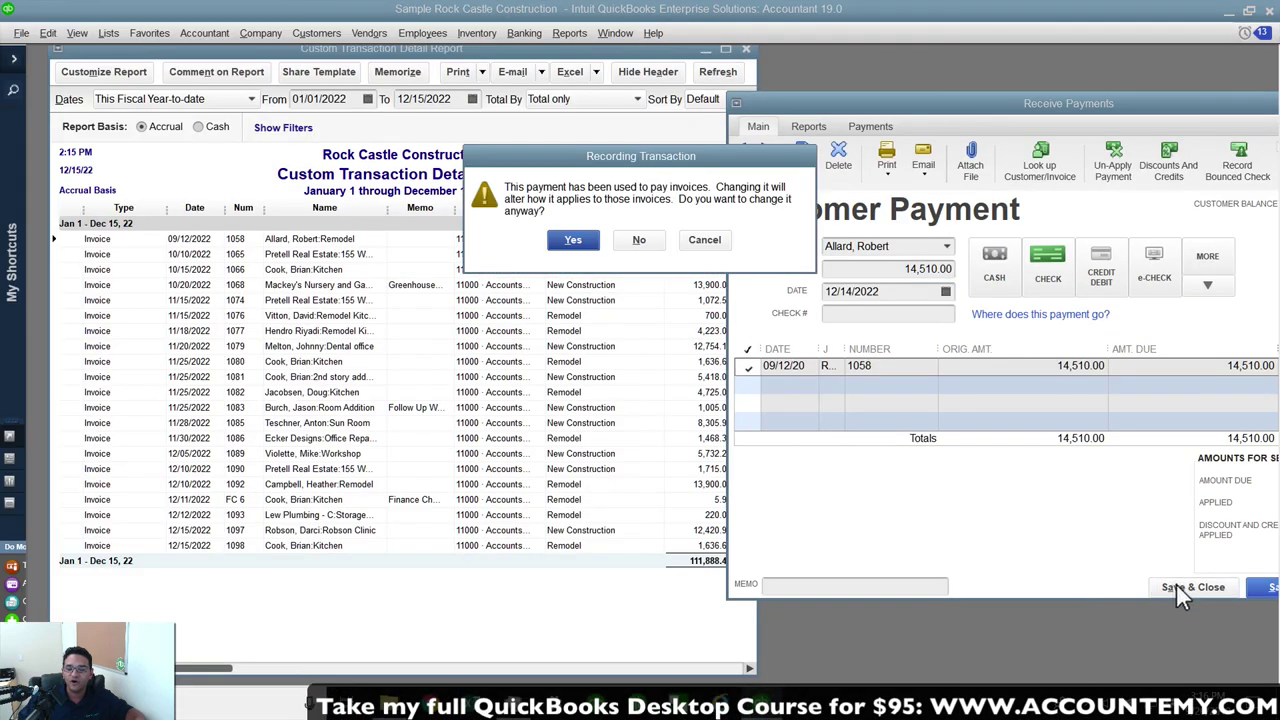
{"action": "left_click", "coordinate": [572, 240]}
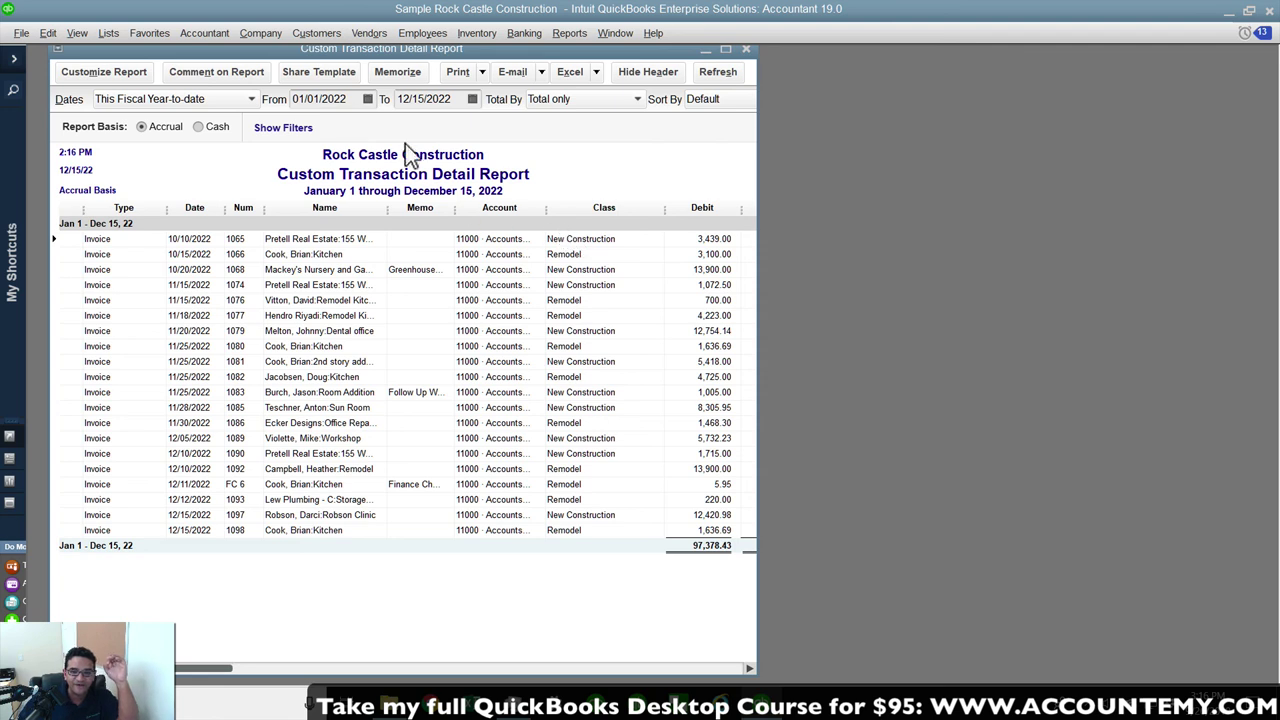
Check that the report's advanced open balance/aging option is Report Date and reapply the report settings.
{"action": "left_click", "coordinate": [103, 72]}
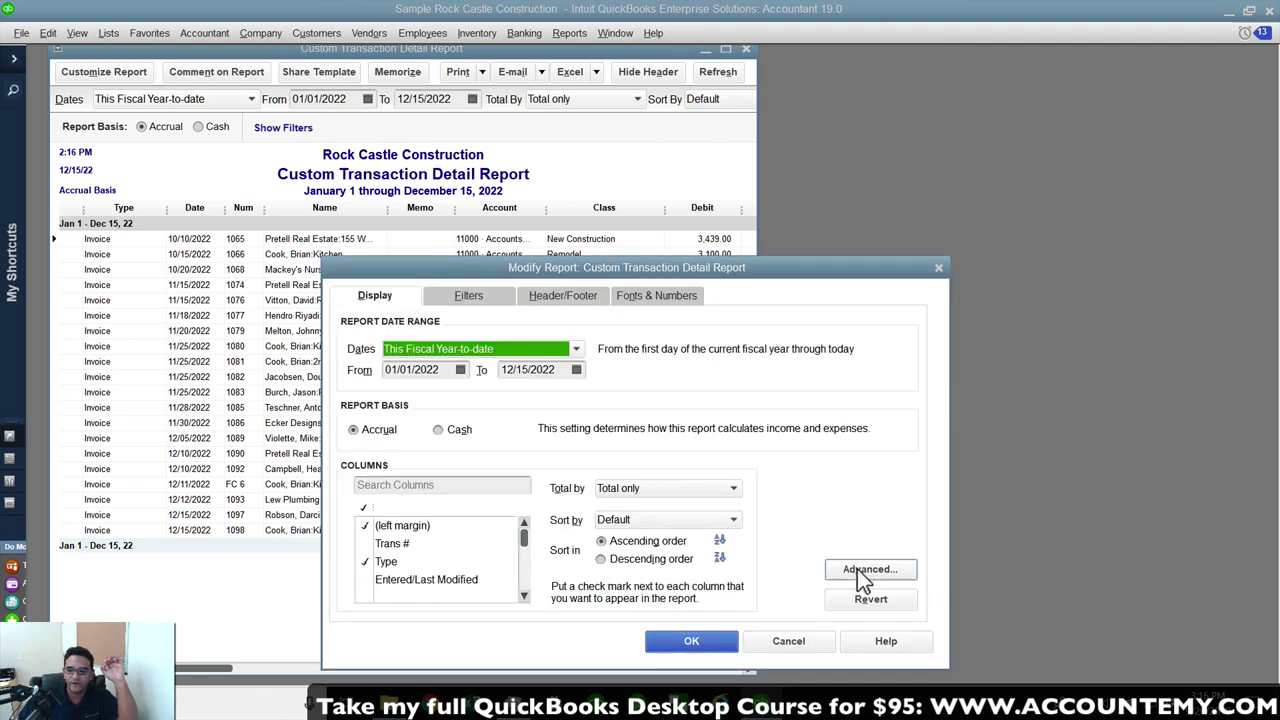
{"action": "left_click", "coordinate": [856, 569]}
{"action": "left_click", "coordinate": [297, 253]}
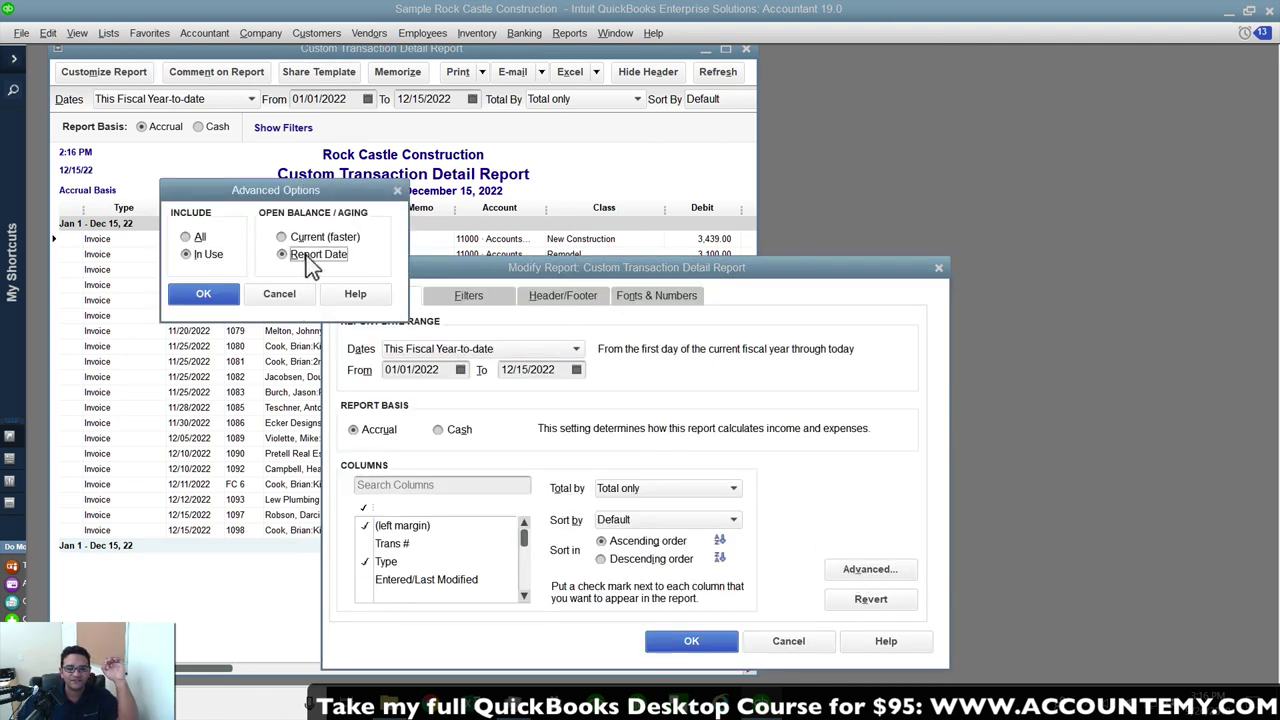
{"action": "left_click", "coordinate": [208, 292]}
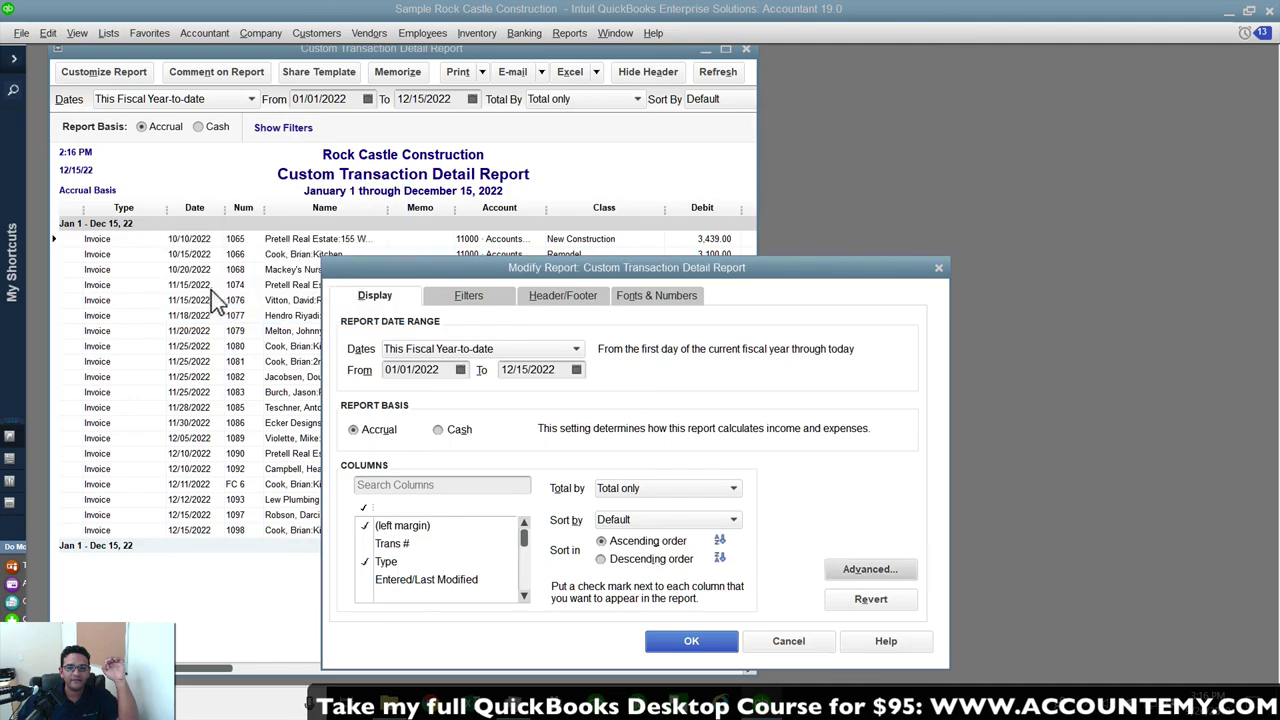
{"action": "left_click", "coordinate": [710, 646]}
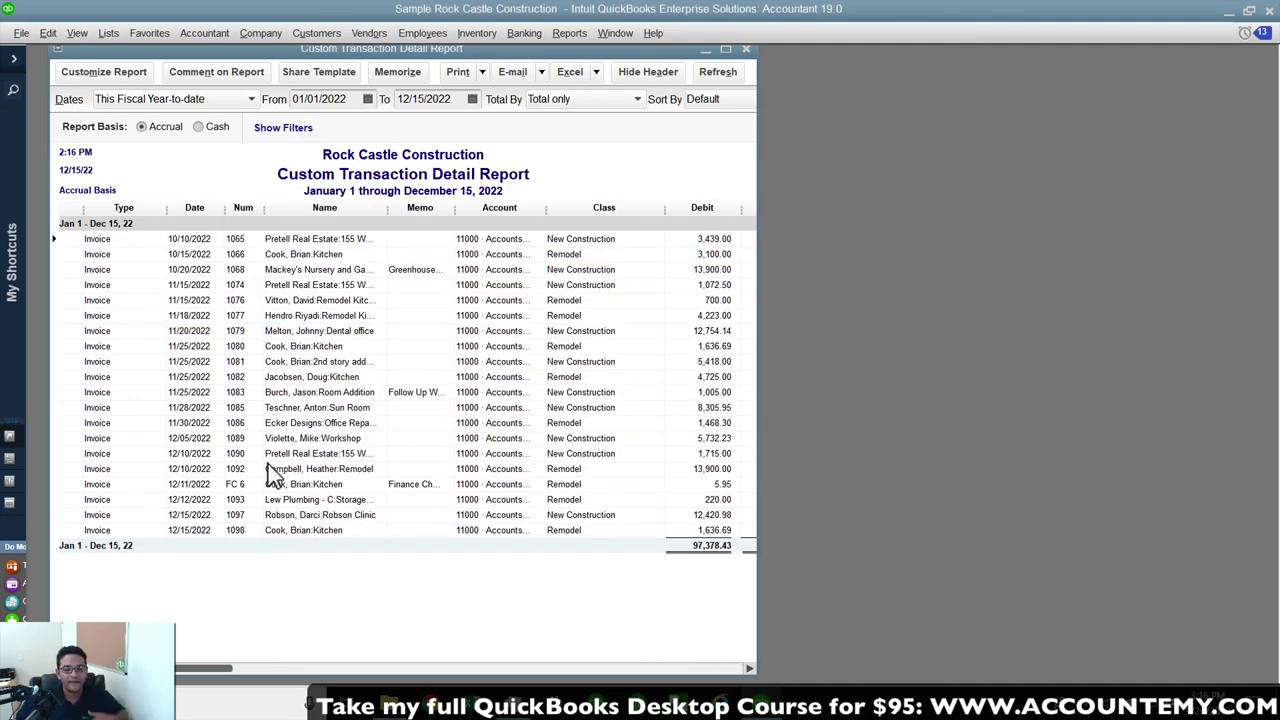